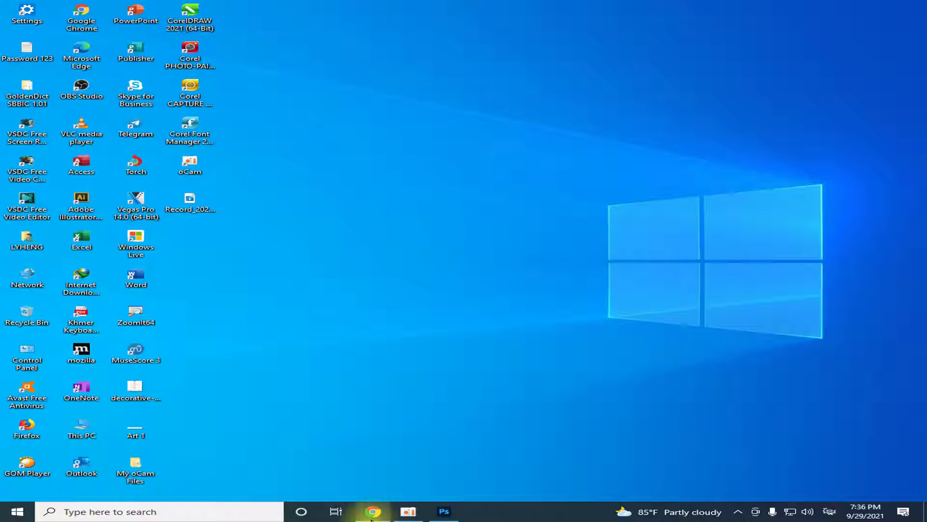
Step: Look over the YouTube channel page and its banner in Chrome, then close the tab
left_click(372, 511)
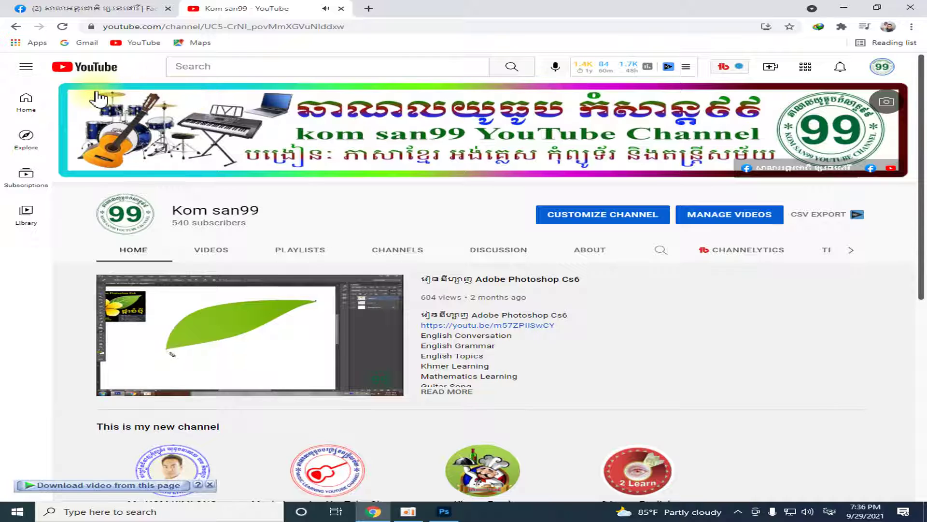
mouse_move(482, 130)
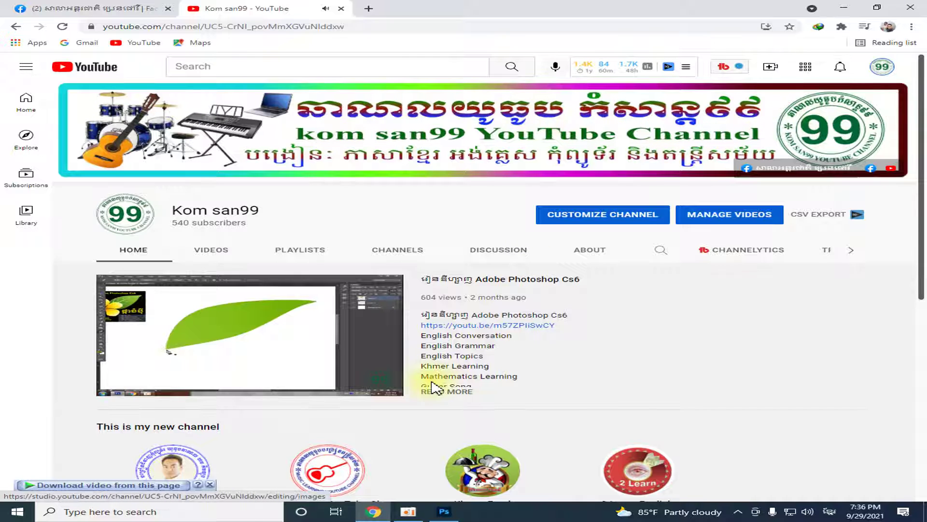
scroll(434, 385, "down", 4)
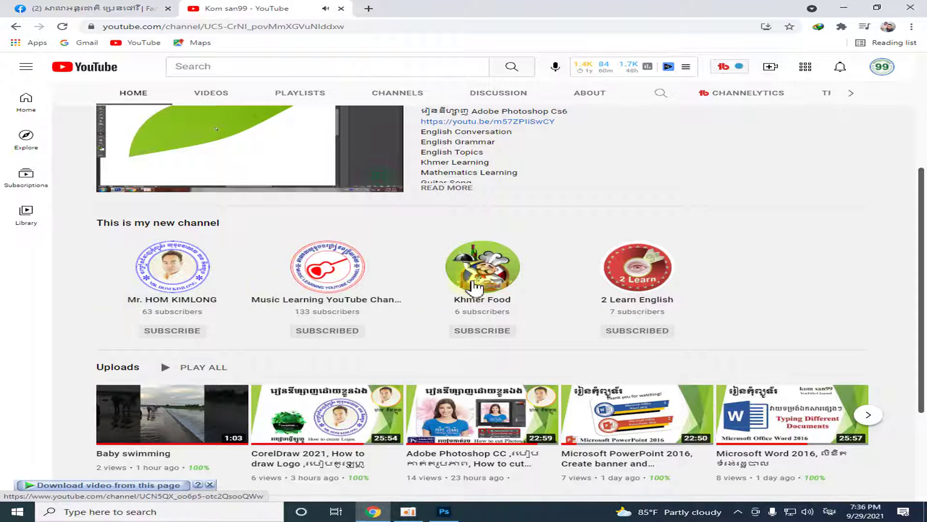
scroll(694, 292, "up", 3)
scroll(694, 292, "up", 2)
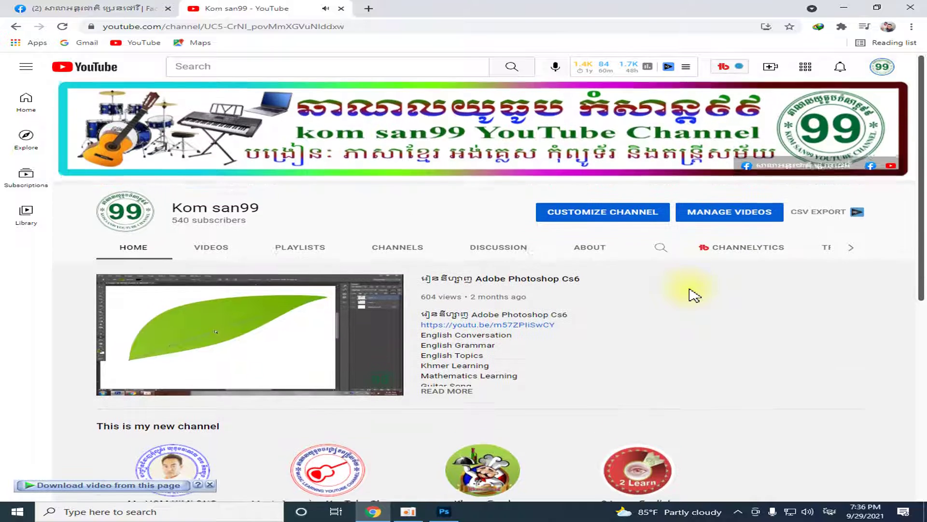
mouse_move(442, 132)
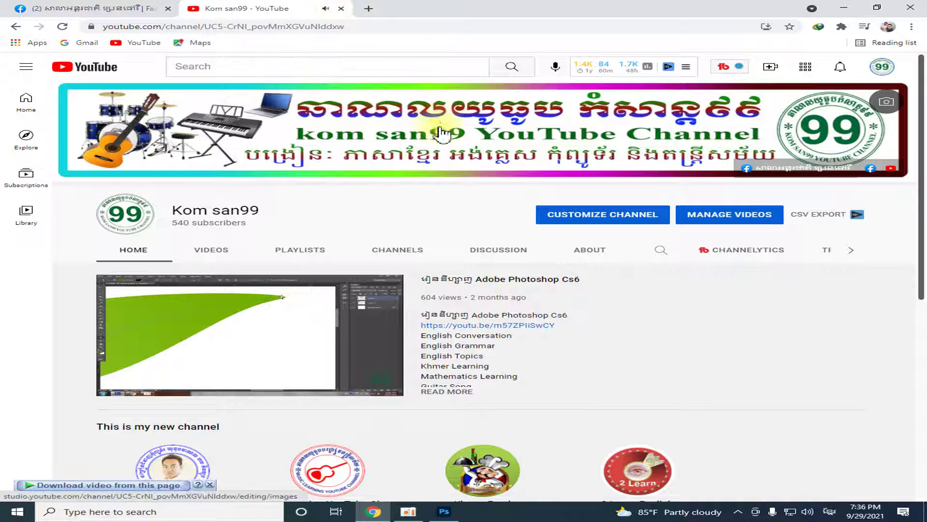
left_click(341, 9)
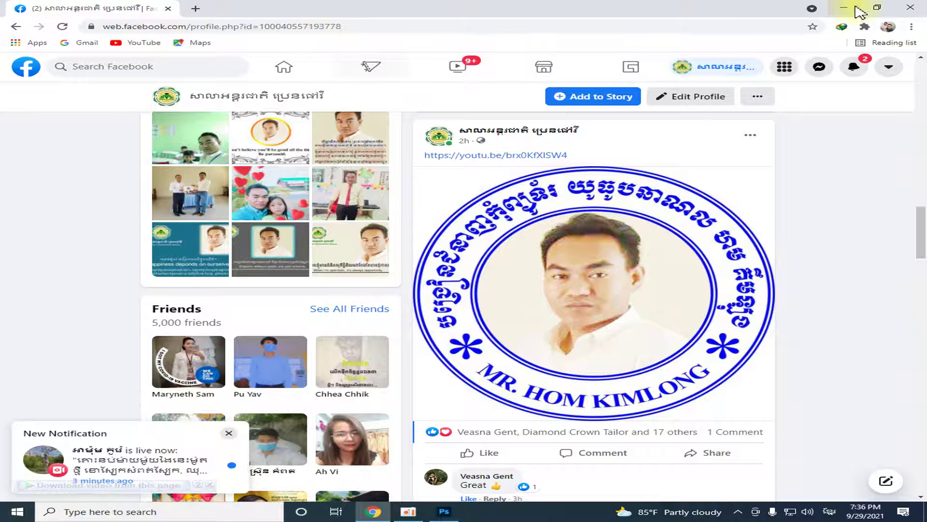
Step: Minimize Chrome, refresh the desktop twice, and bring Photoshop back to start a new document
left_click(848, 8)
right_click(420, 99)
left_click(441, 131)
right_click(410, 101)
left_click(444, 130)
left_click(444, 511)
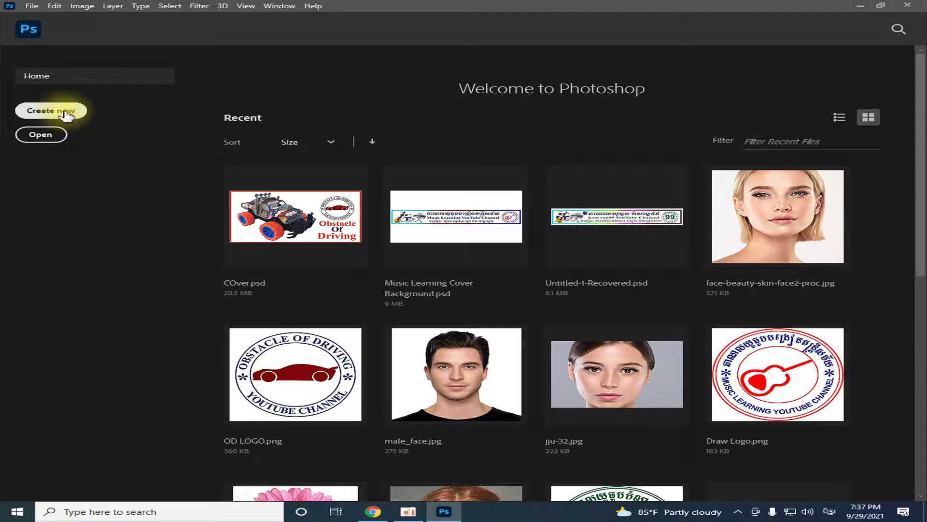
left_click(66, 112)
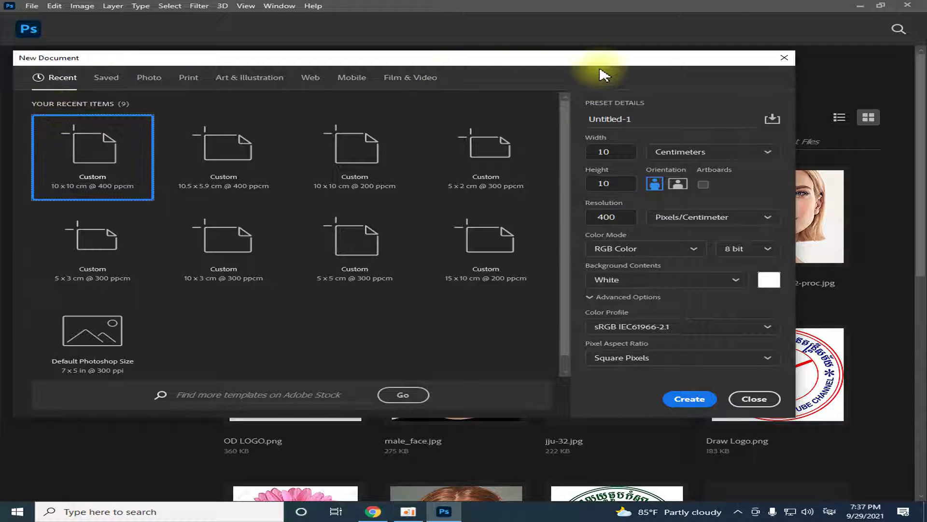
Step: Rename the new document preset from Untitled-1 to the cover background name
left_click_drag(606, 62, 512, 58)
double_click(510, 147)
left_click(565, 115)
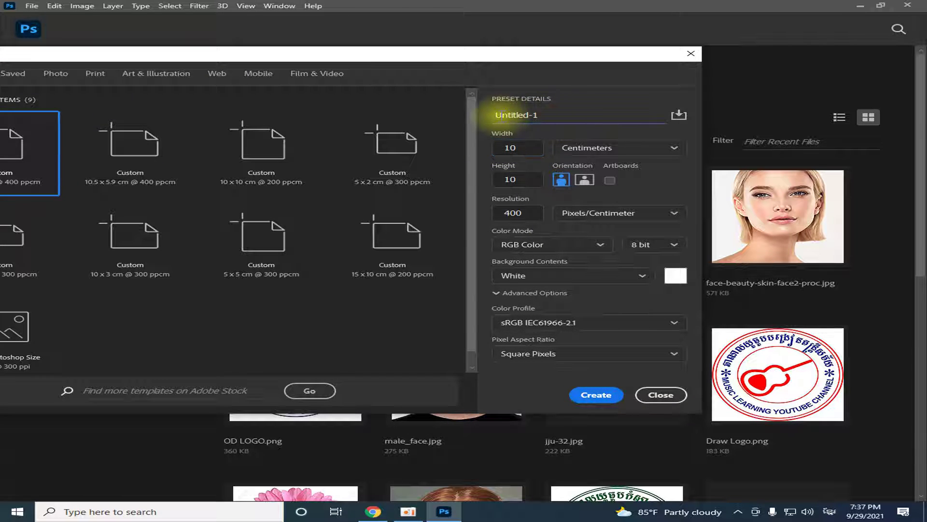
left_click_drag(494, 116, 547, 116)
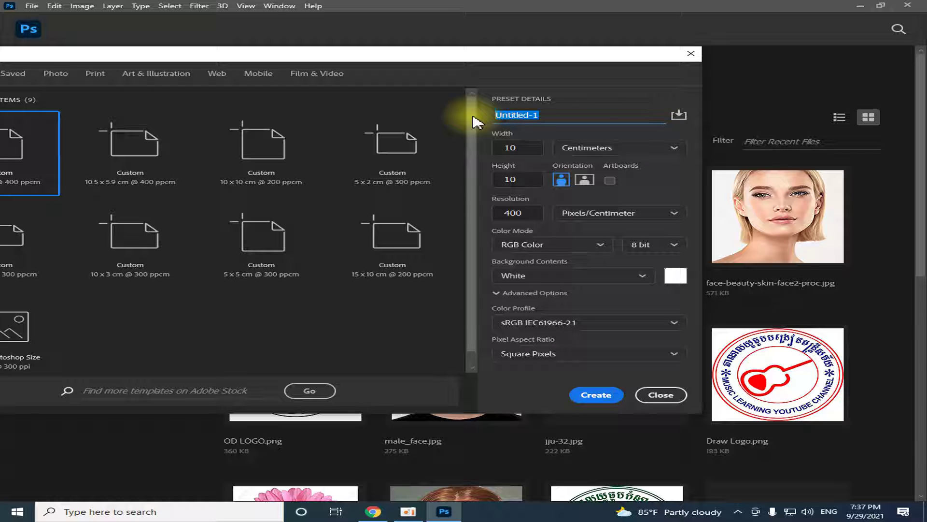
type("Mr.")
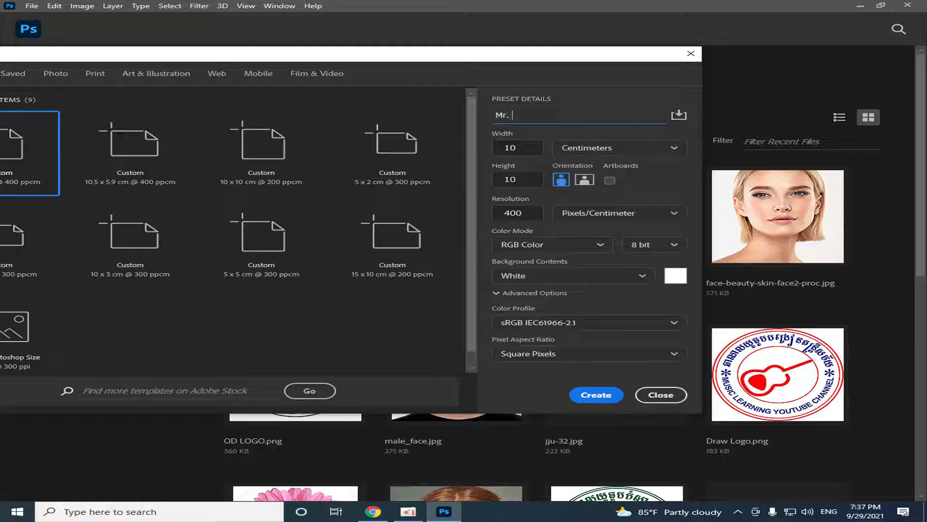
type("Long Cover background")
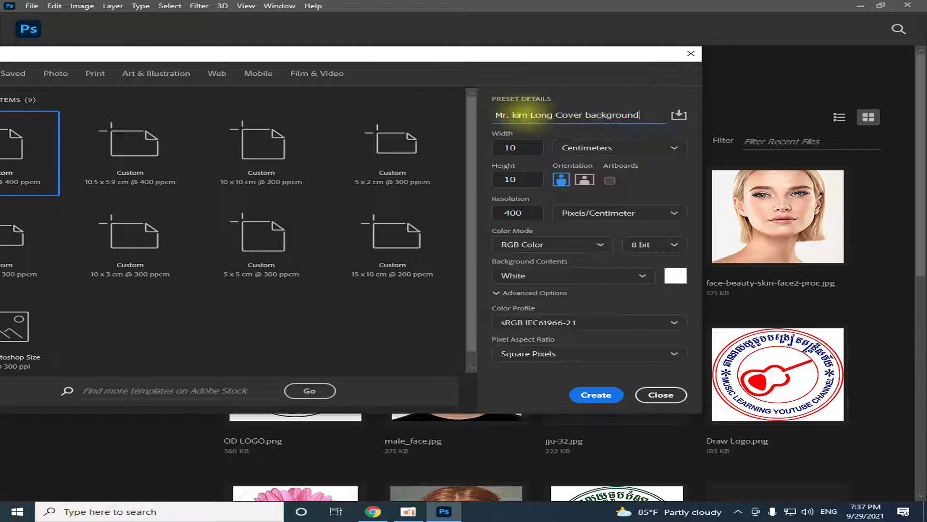
left_click_drag(516, 115, 513, 115)
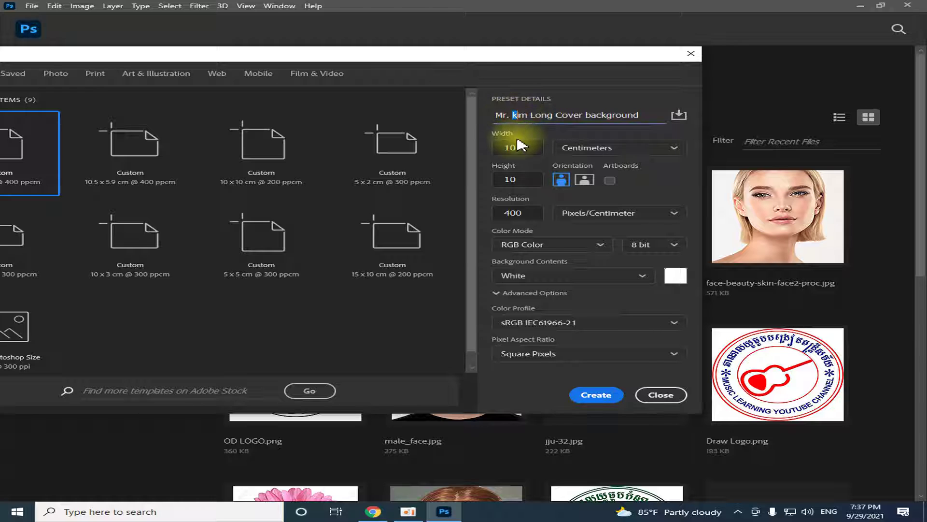
type("K")
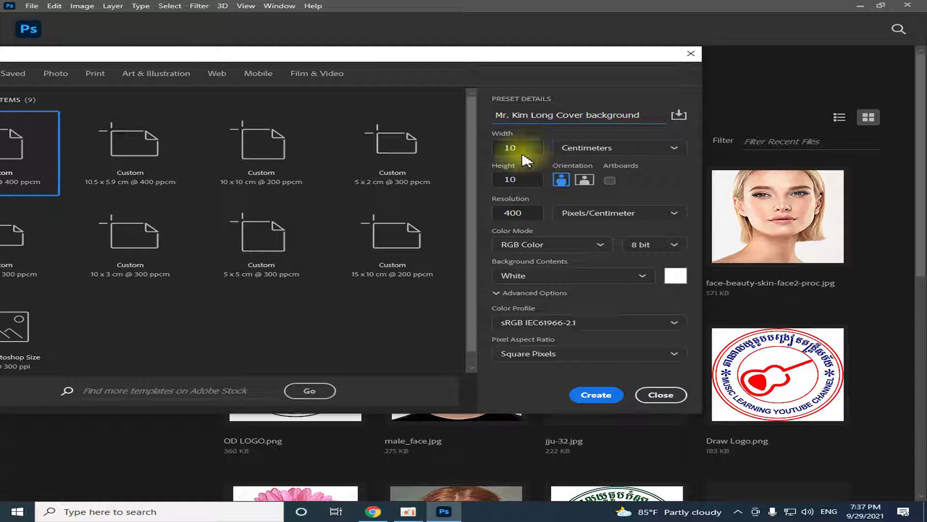
Step: Create the document at 10.67 × 6 cm, 400 pixels/centimeter
double_click(507, 148)
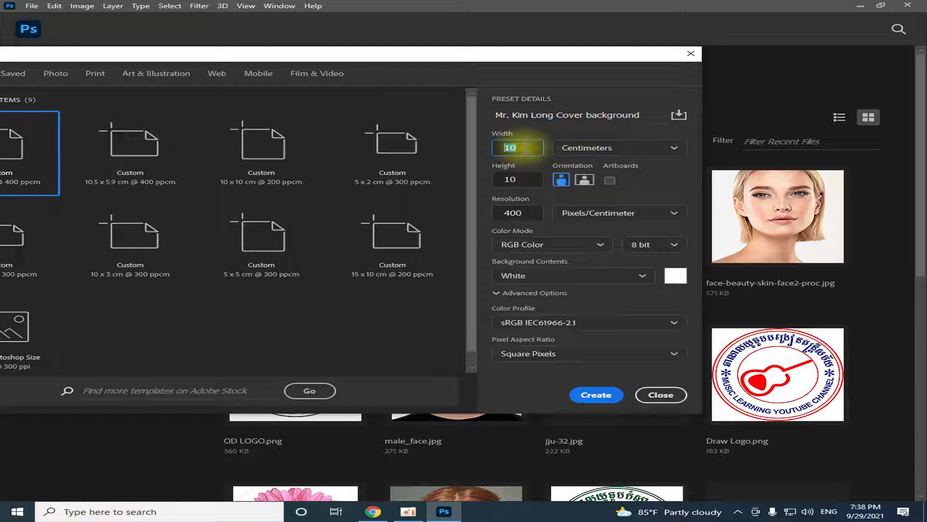
type("1")
type("0")
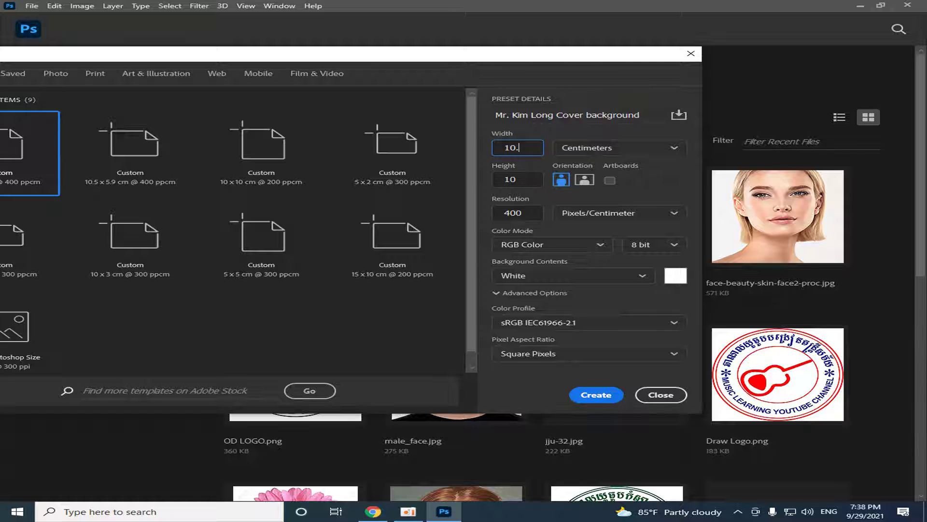
type("67")
left_click(527, 149)
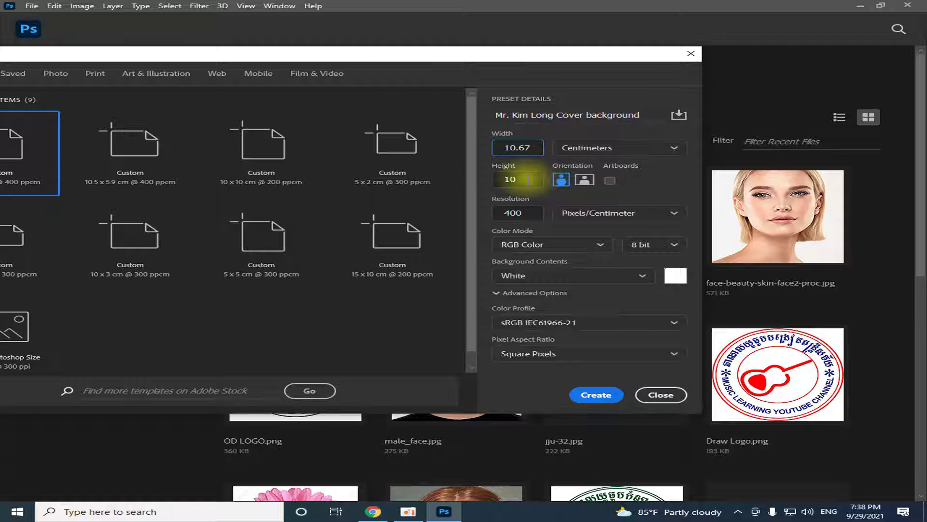
left_click_drag(517, 178, 452, 177)
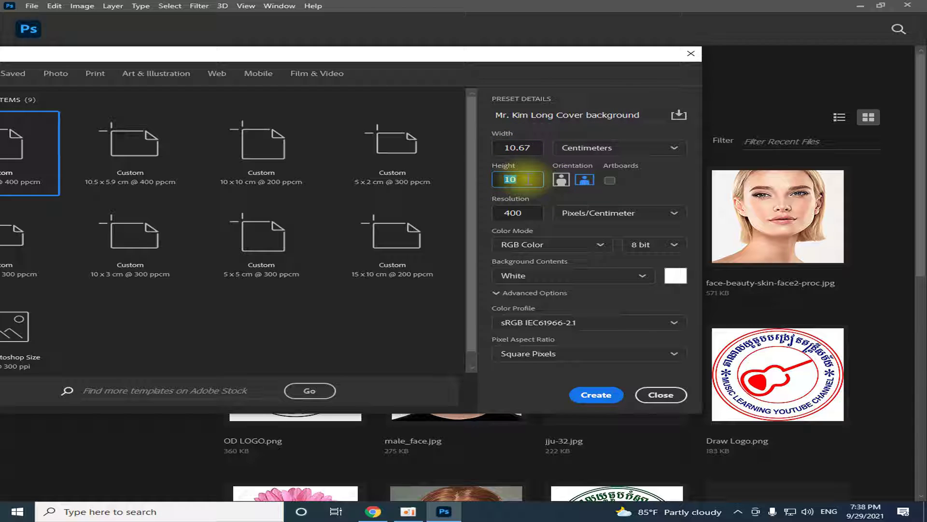
type("6")
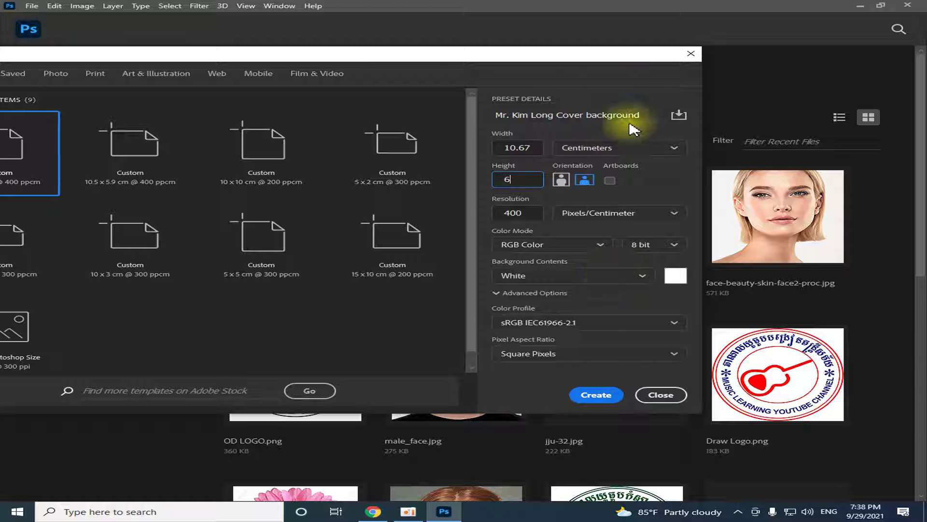
left_click_drag(588, 61, 684, 54)
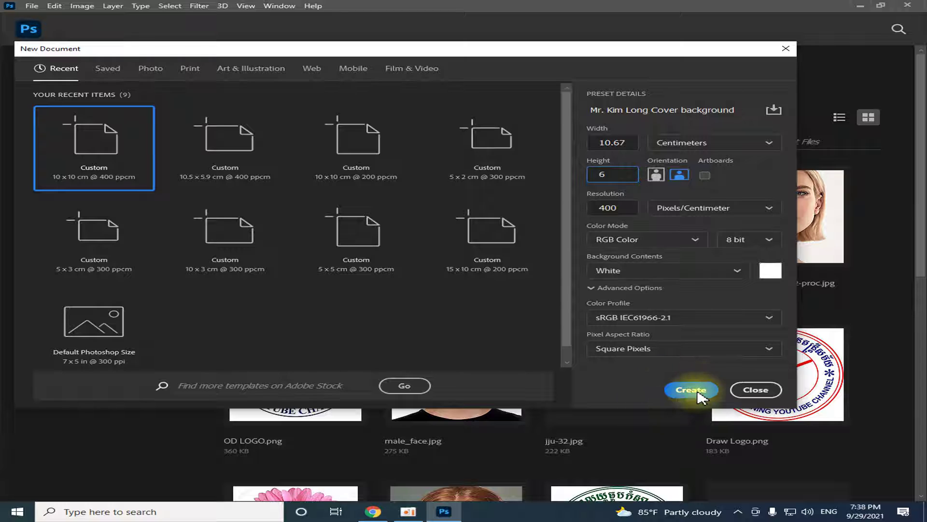
left_click(691, 390)
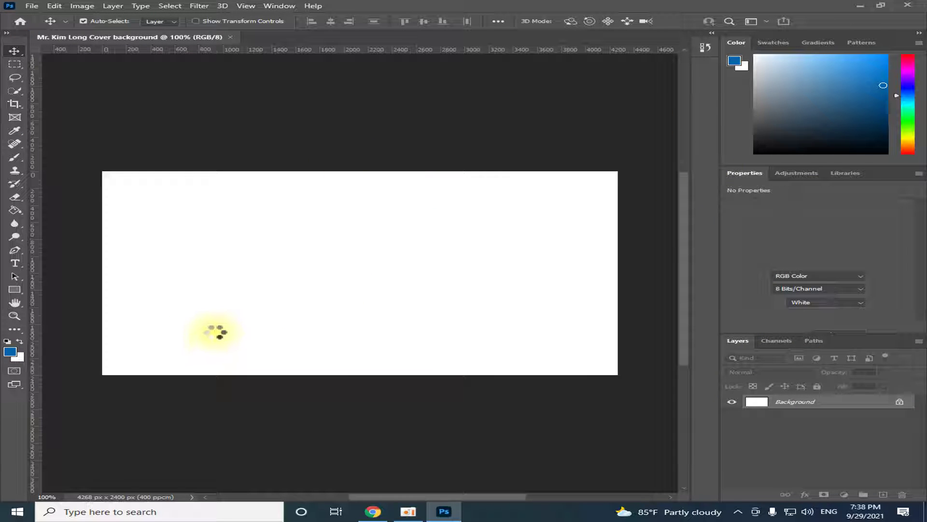
Step: Zoom in and out on the blank white 4268 × 2400 px canvas to fit it in view
scroll(285, 302, "up", 1)
scroll(285, 303, "up", 1)
scroll(338, 333, "down", 1)
scroll(437, 365, "up", 2)
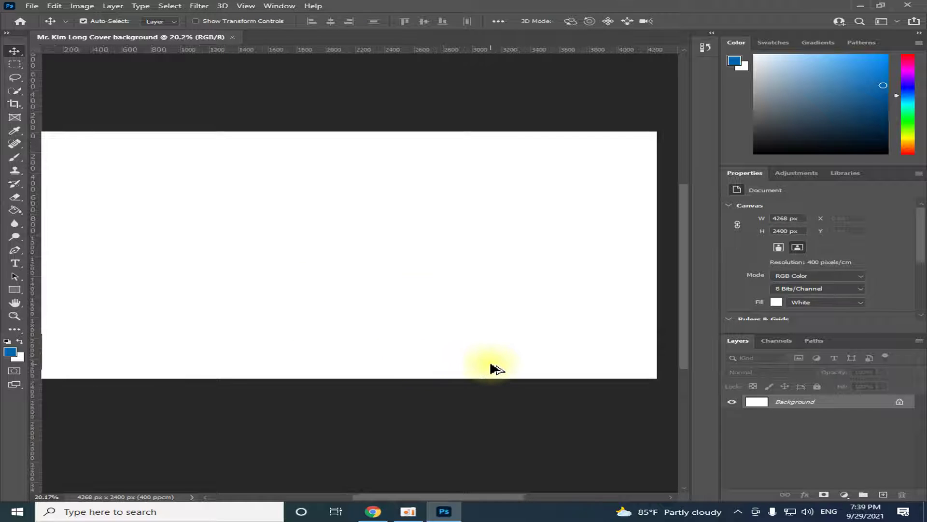
scroll(464, 389, "down", 1)
scroll(464, 389, "up", 1)
scroll(465, 393, "up", 1)
scroll(415, 394, "down", 1)
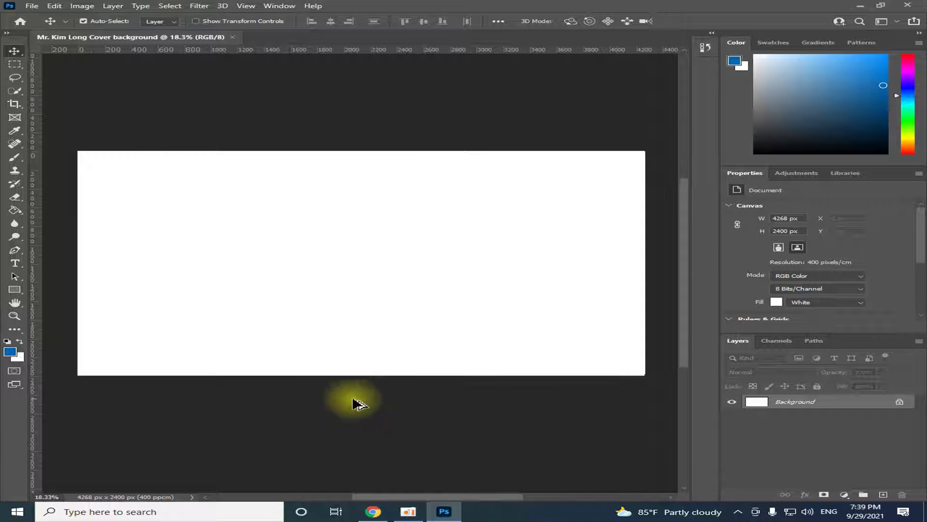
scroll(358, 399, "up", 1)
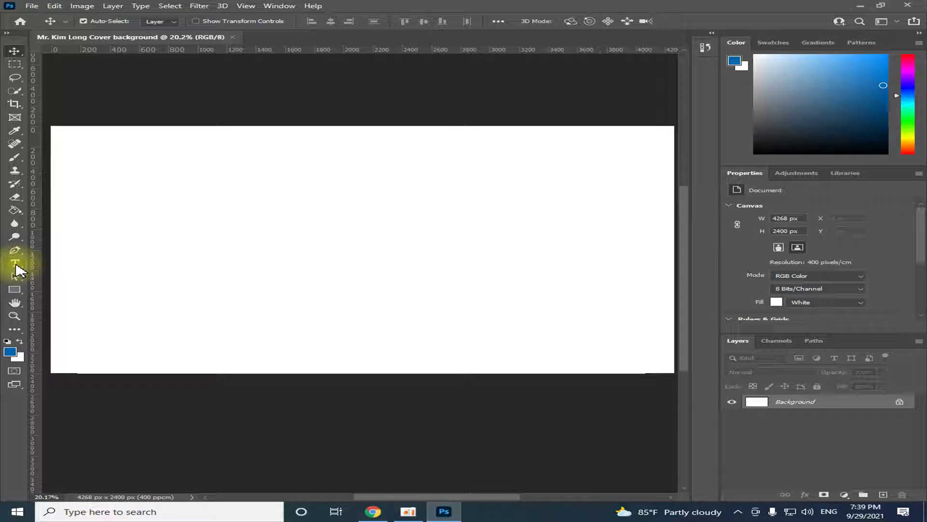
Step: Open YouTube in a new Chrome tab and go to the signed-in user's own channel
left_click(377, 513)
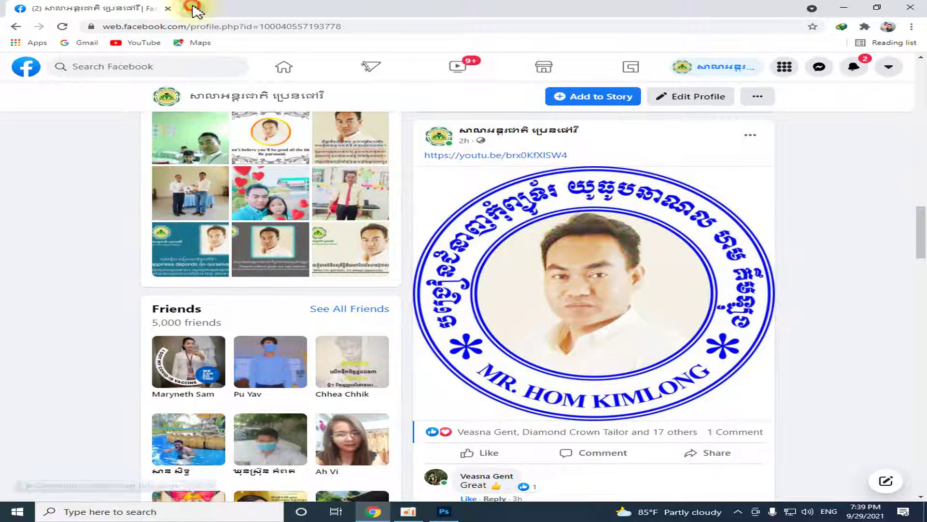
left_click(193, 8)
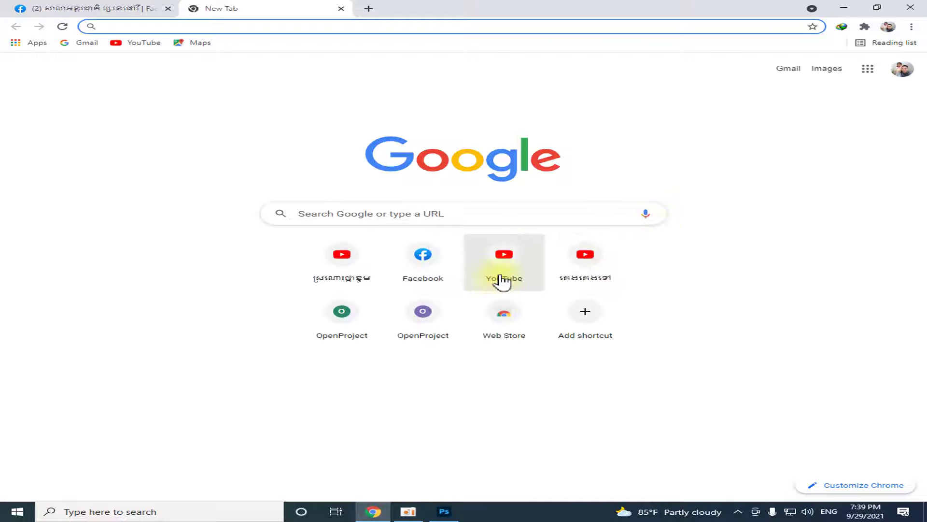
left_click(507, 279)
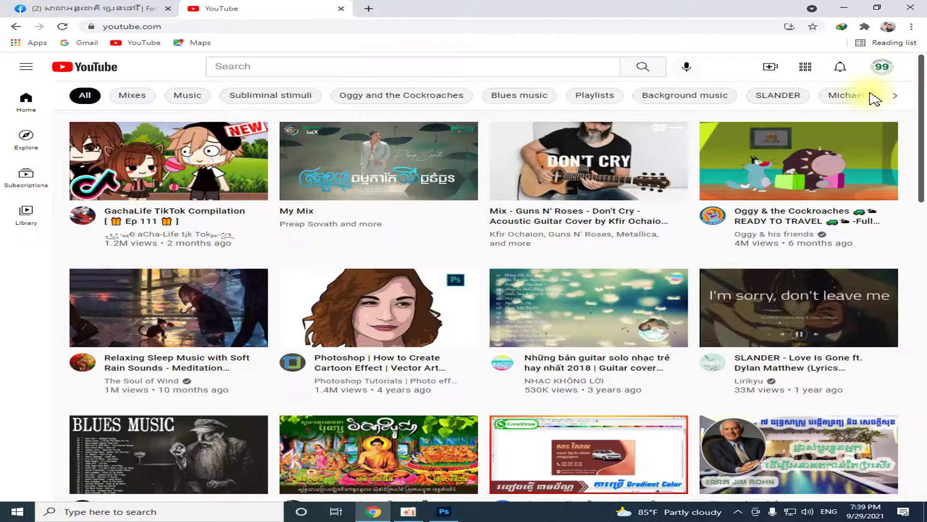
left_click(889, 72)
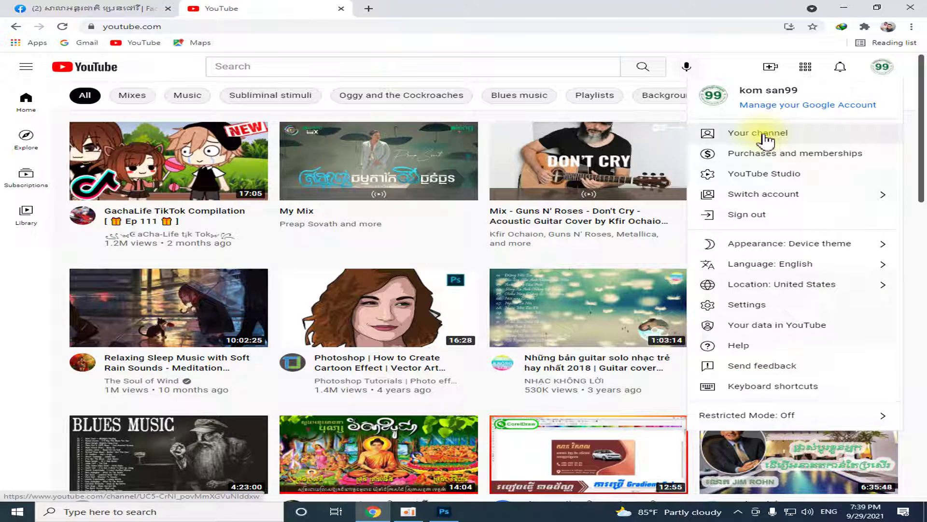
left_click(766, 140)
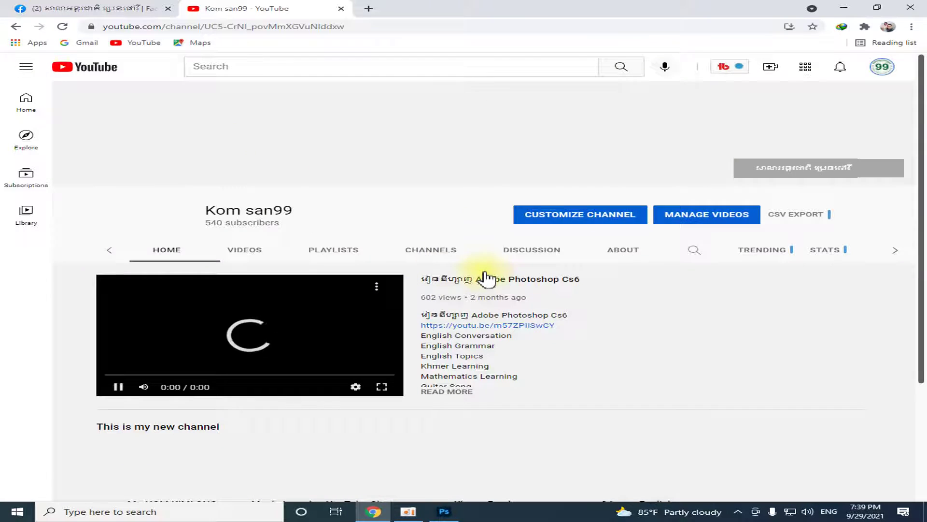
Step: Switch to a different channel account and open that account's channel page
left_click(884, 68)
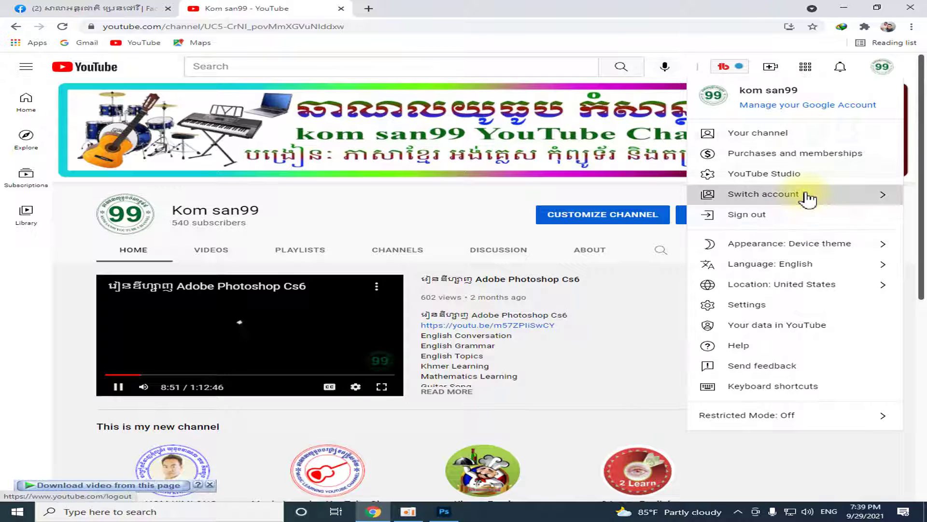
left_click(805, 195)
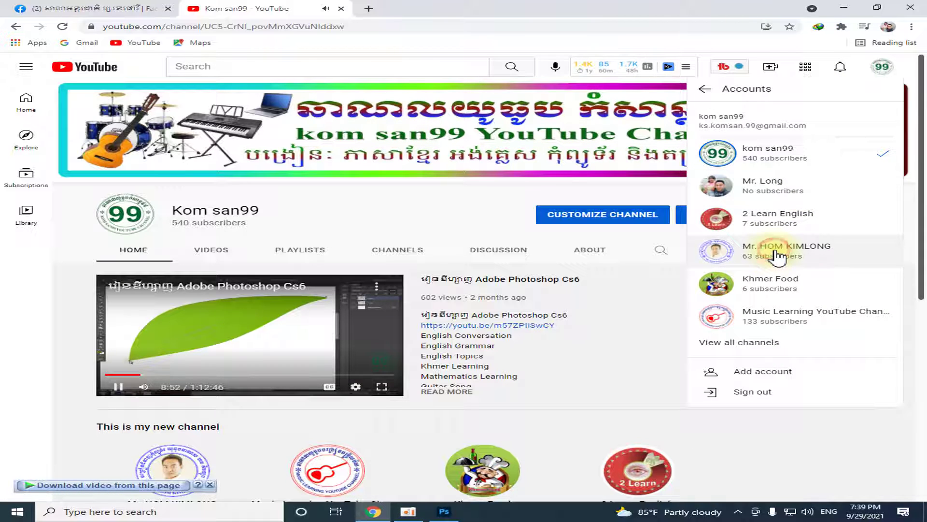
left_click(778, 257)
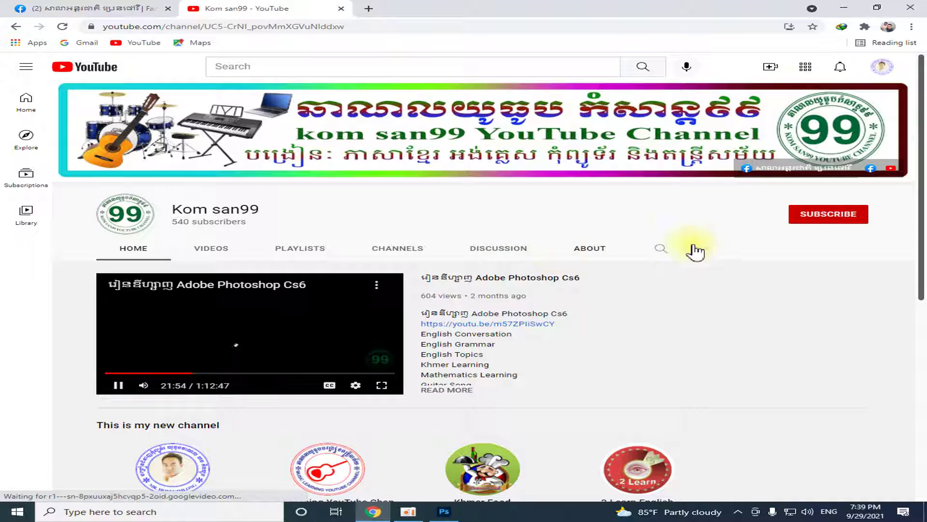
left_click(883, 67)
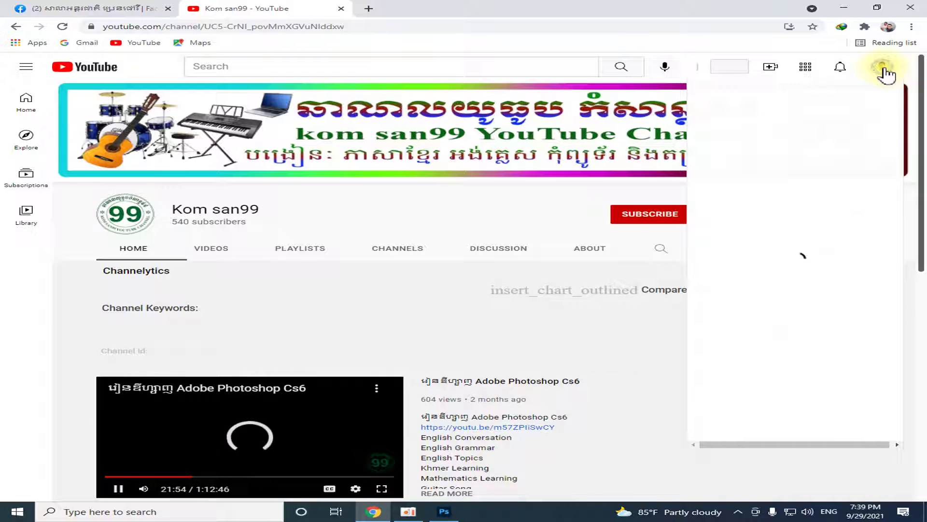
left_click(779, 137)
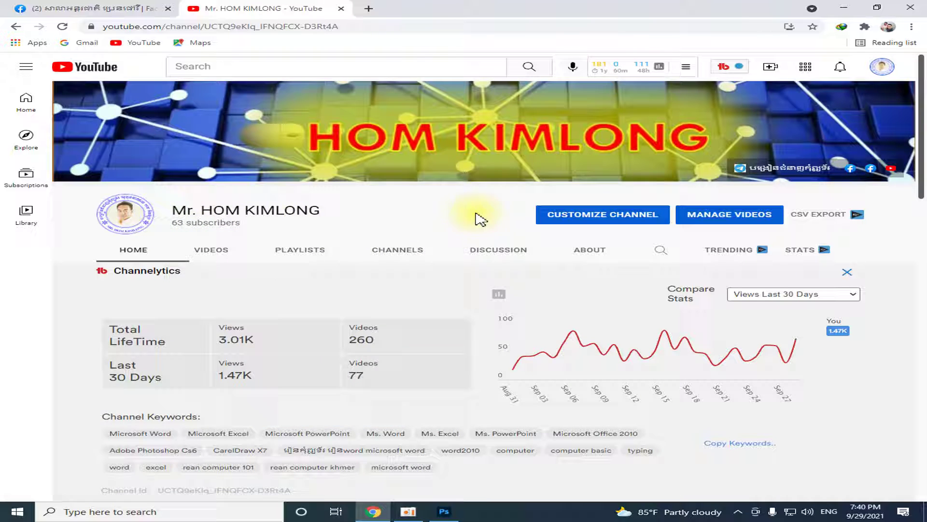
Step: Scroll over the channel banner, then close the YouTube tab
scroll(300, 193, "down", 2)
scroll(299, 192, "up", 2)
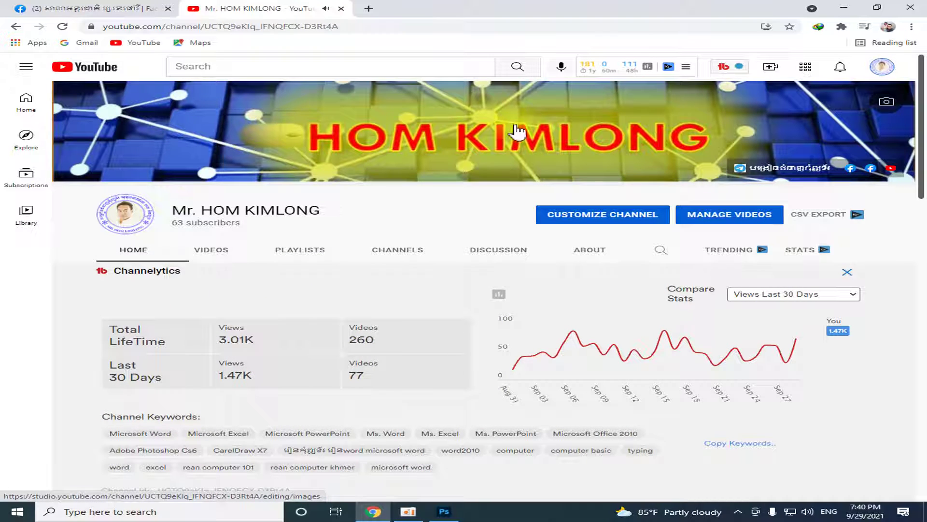
scroll(357, 289, "down", 4)
scroll(355, 251, "up", 4)
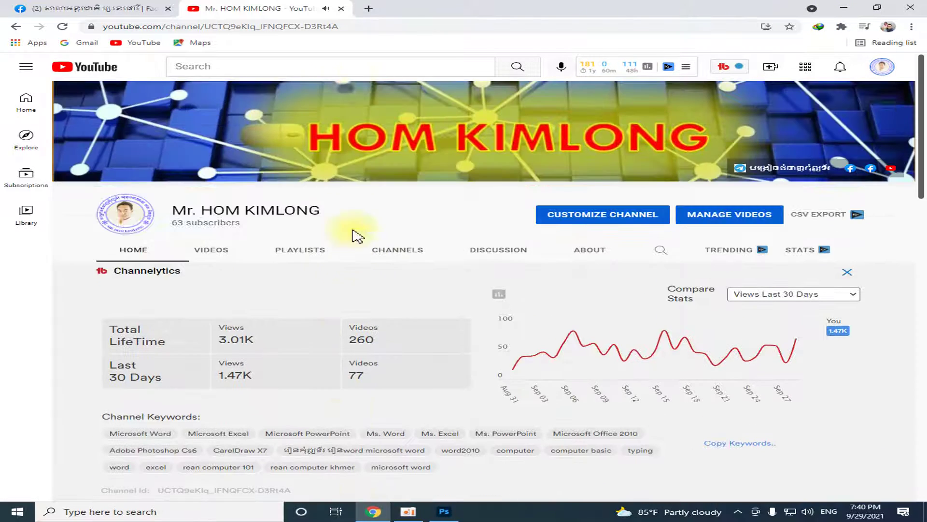
left_click(341, 8)
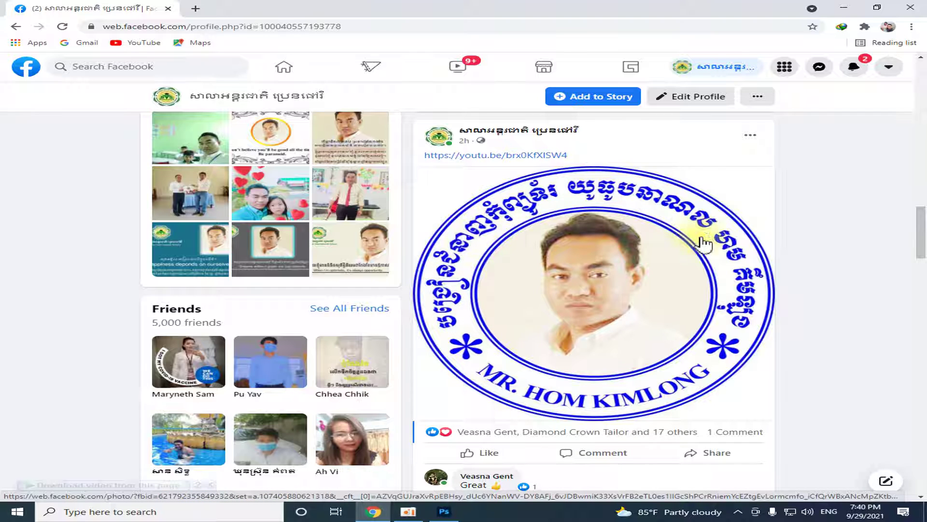
Step: Place a Lorem Ipsum placeholder text layer on the canvas's left side and select its text
left_click(846, 9)
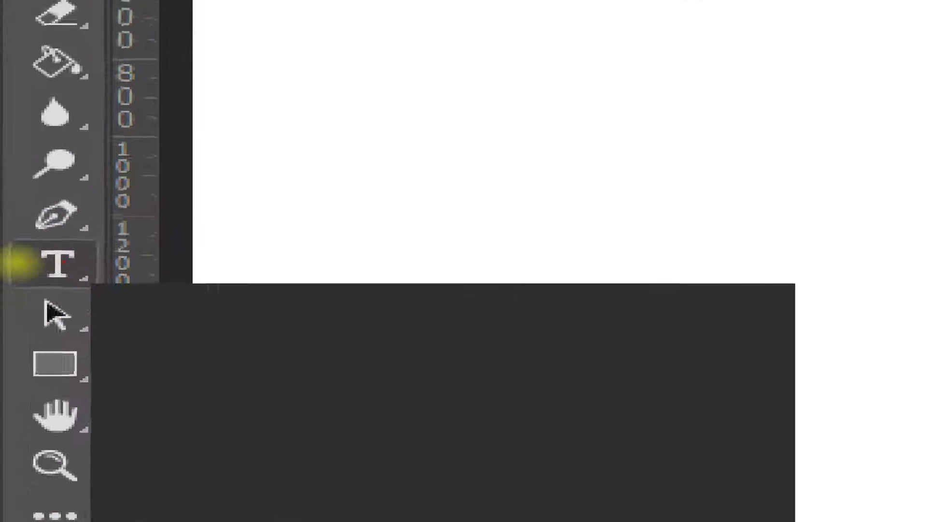
left_click(15, 263)
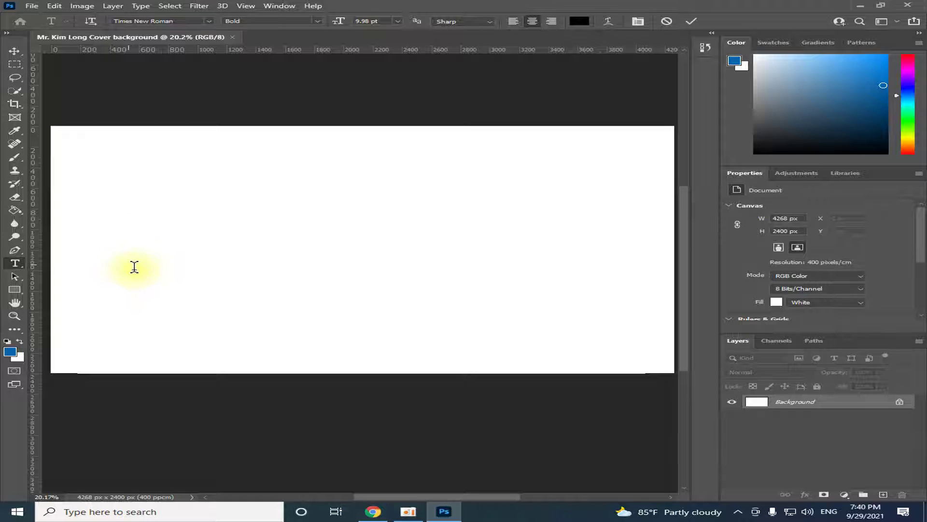
left_click(134, 266)
left_click(140, 263)
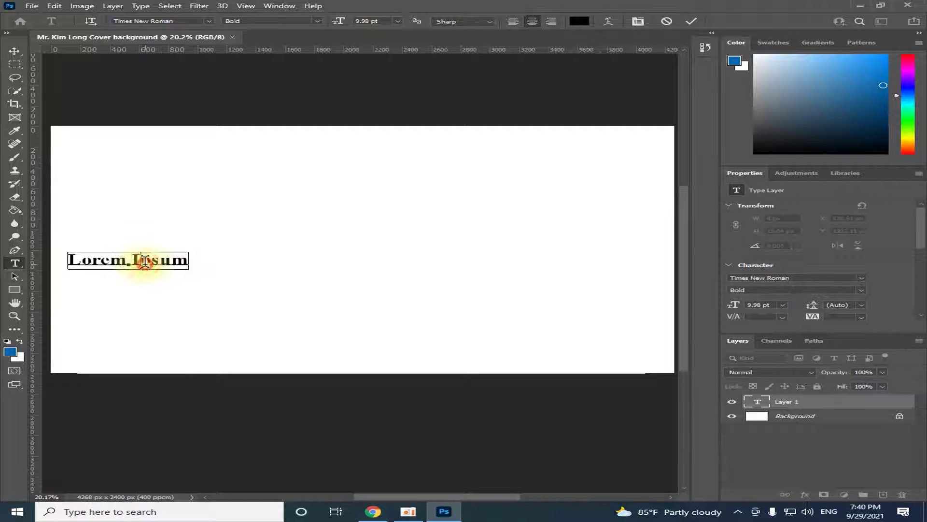
left_click_drag(69, 258, 240, 269)
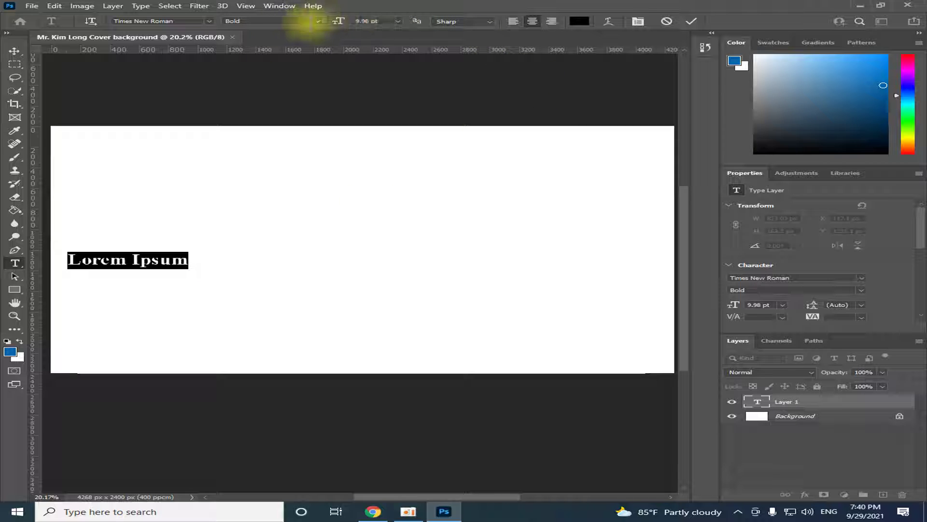
left_click(209, 20)
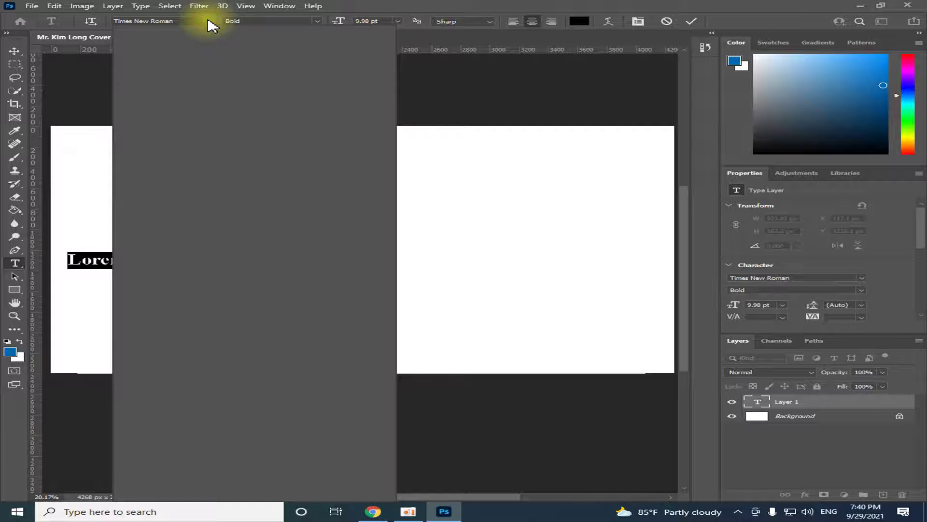
left_click(210, 23)
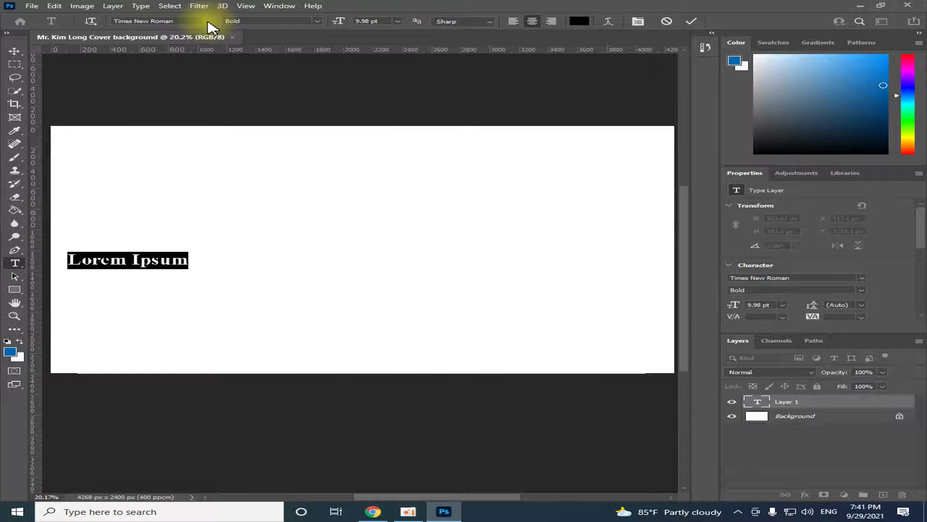
Step: Switch the text to Khmer OS Muol Light and delete the Lorem Ipsum placeholder
left_click(208, 22)
key("Down")
key("Down")
key("Down")
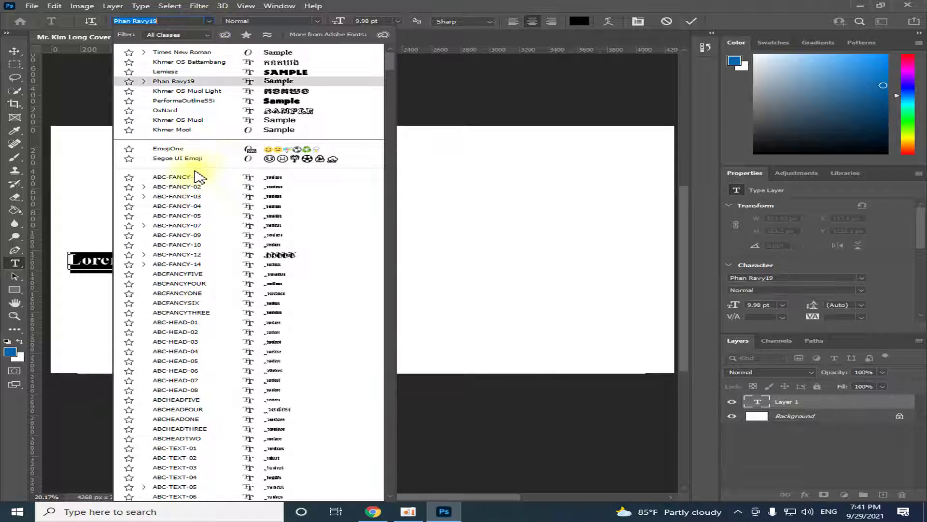
key("Up")
key("Up")
key("Up")
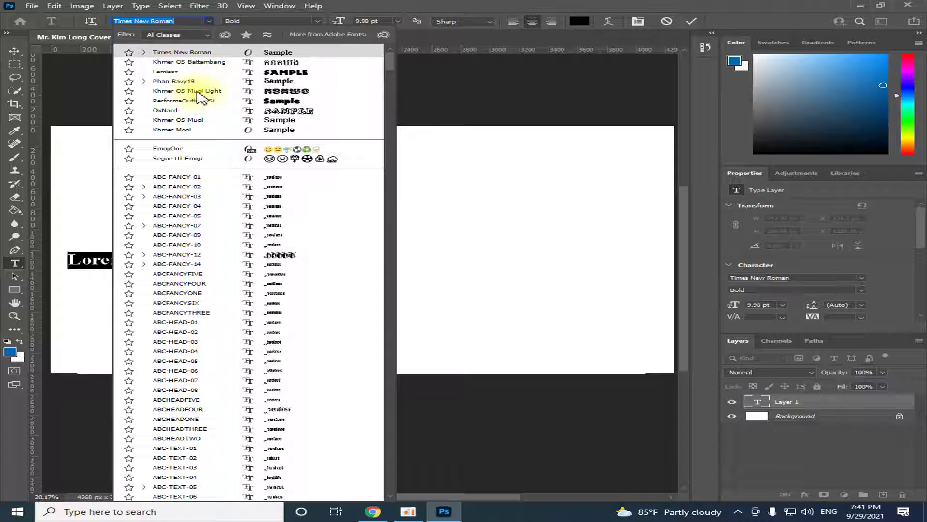
left_click(196, 91)
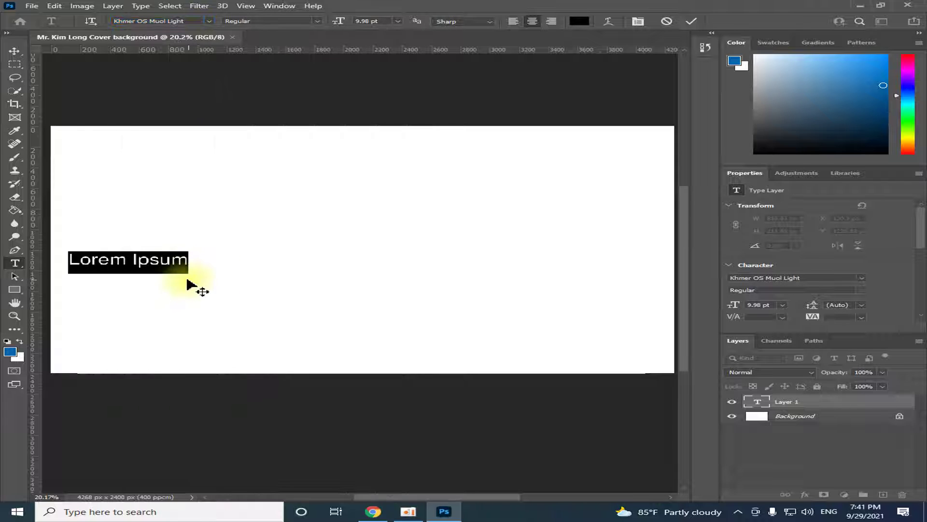
left_click(189, 260)
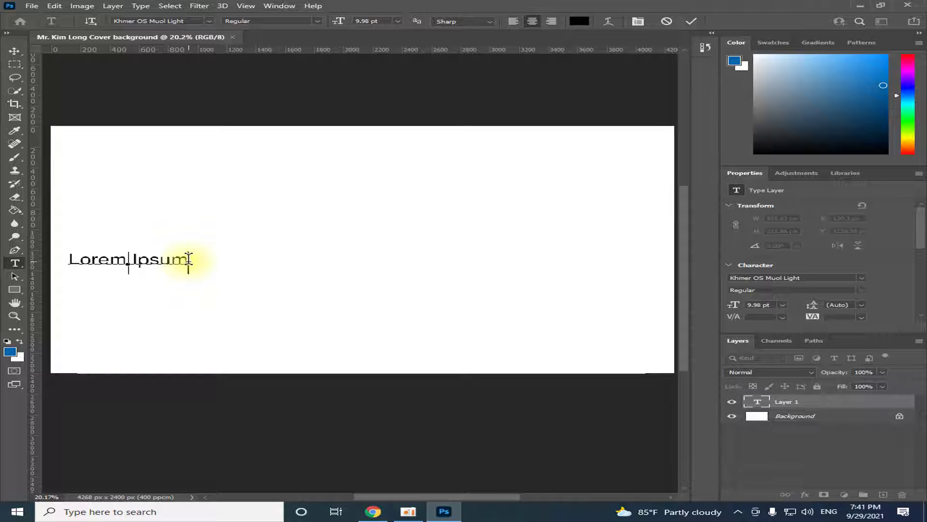
key("ctrl+a")
key("BackSpace")
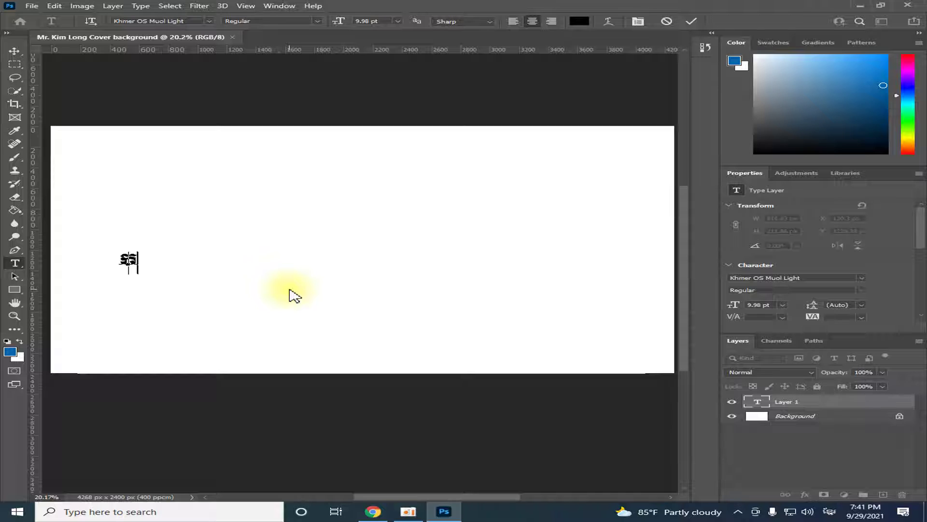
Step: Type the left-aligned Khmer title at 16 pt, correcting the mistyped trailing word
left_click(397, 22)
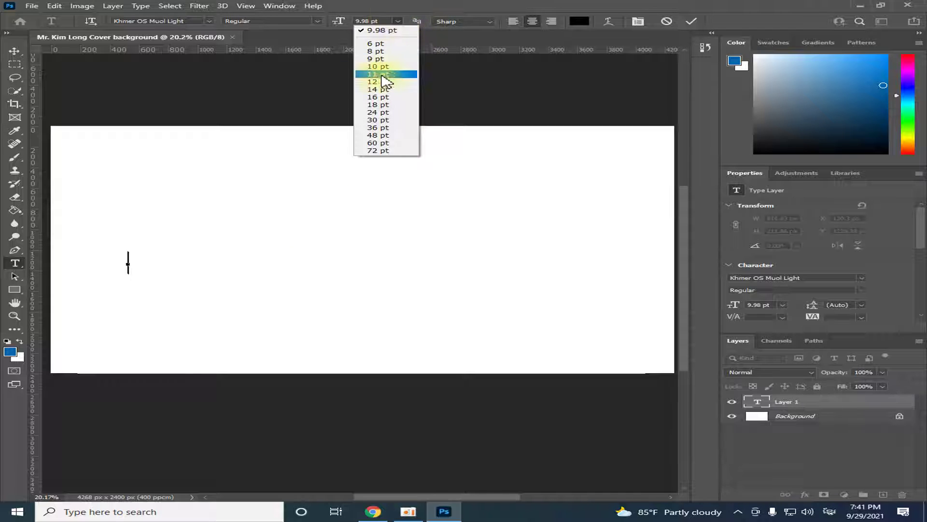
left_click(377, 97)
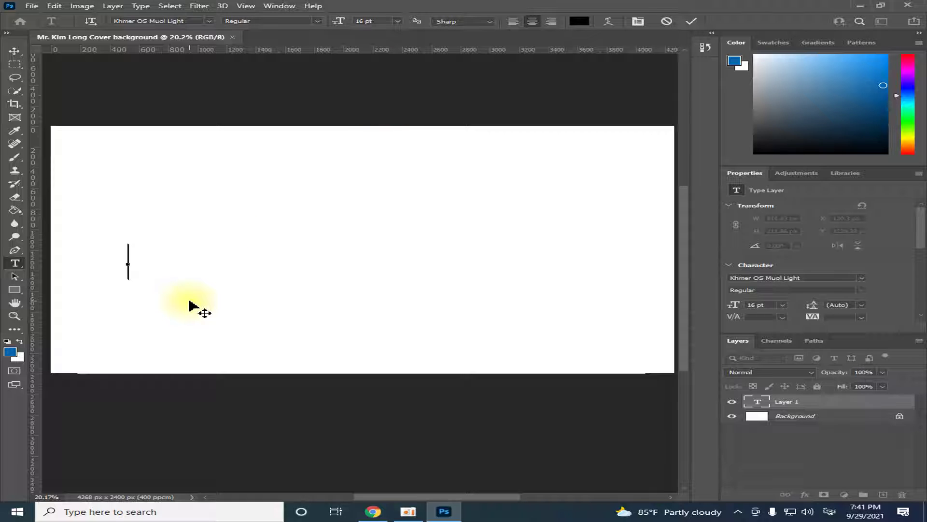
type("ននរុខ")
type("ៀ")
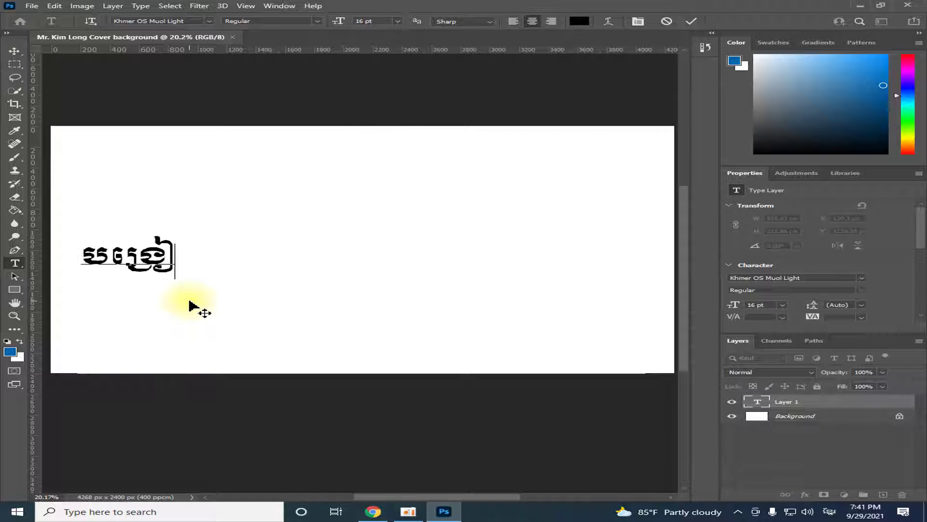
type("នដ")
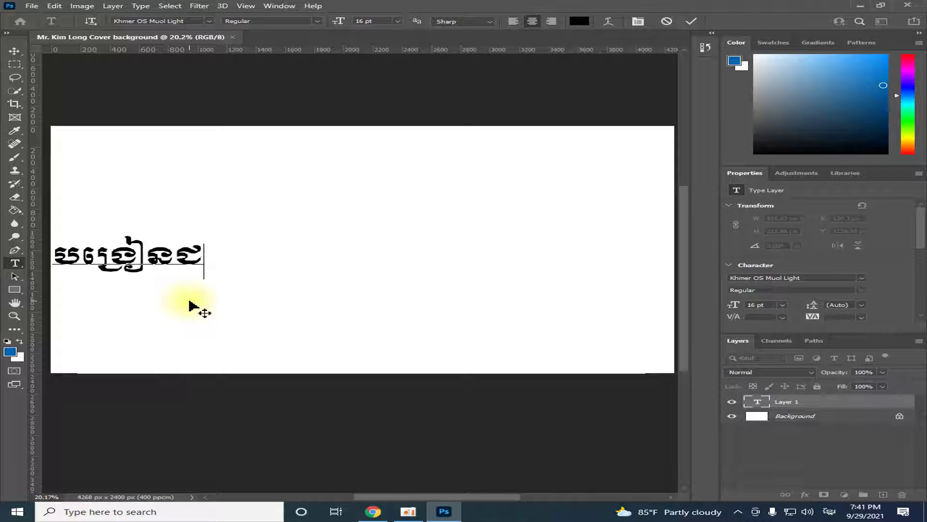
type("នាញ")
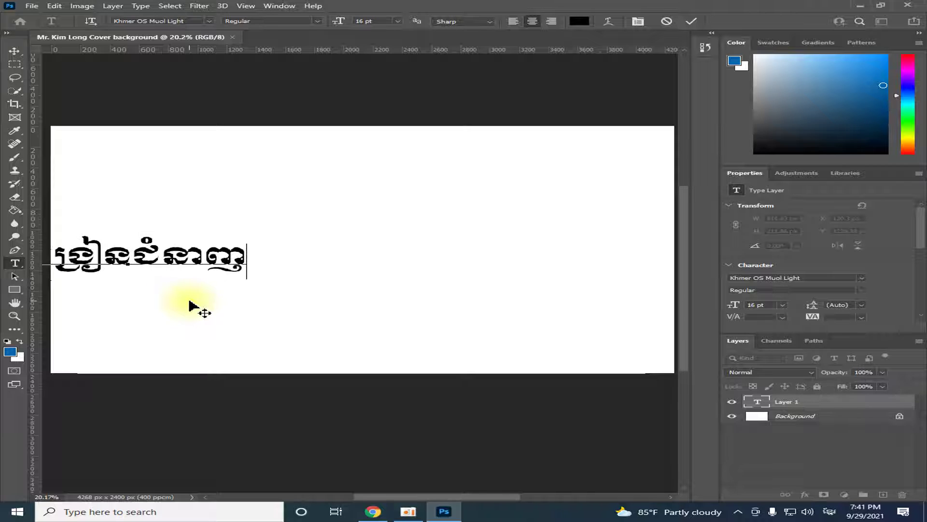
left_click(513, 22)
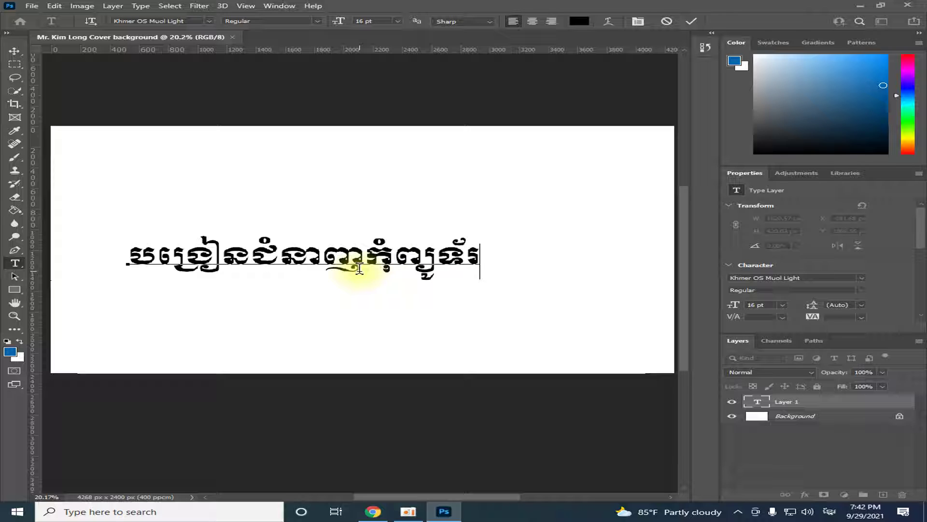
type("យូធូបនា")
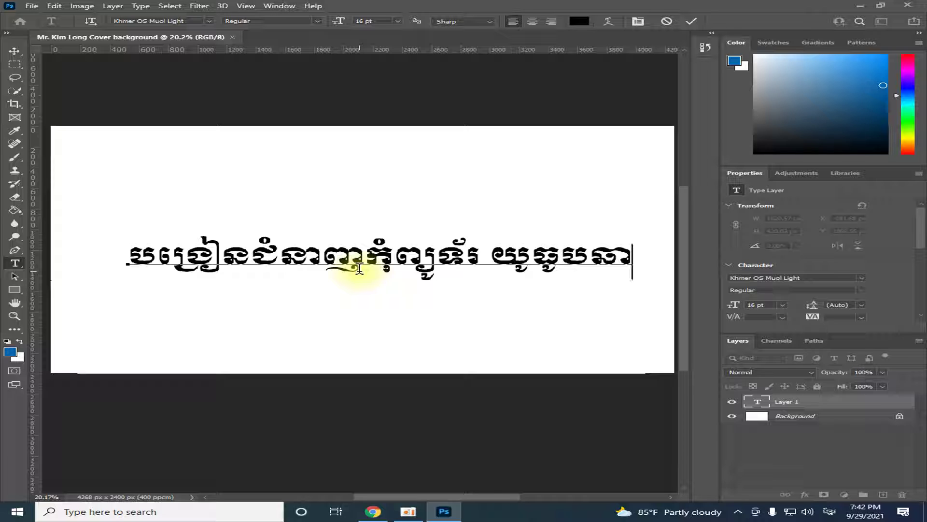
key("BackSpace")
key("BackSpace")
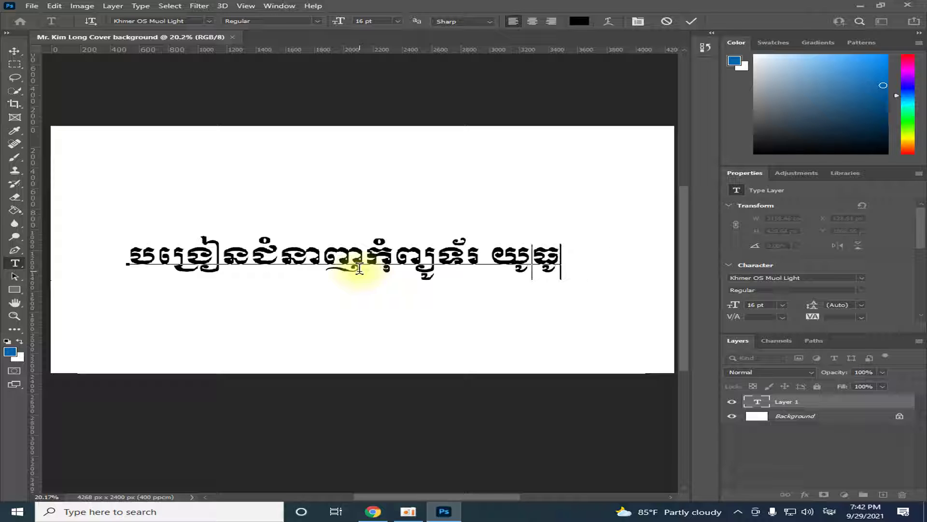
key("BackSpace")
key("BackSpace")
key("BackSpace")
key("BackSpace")
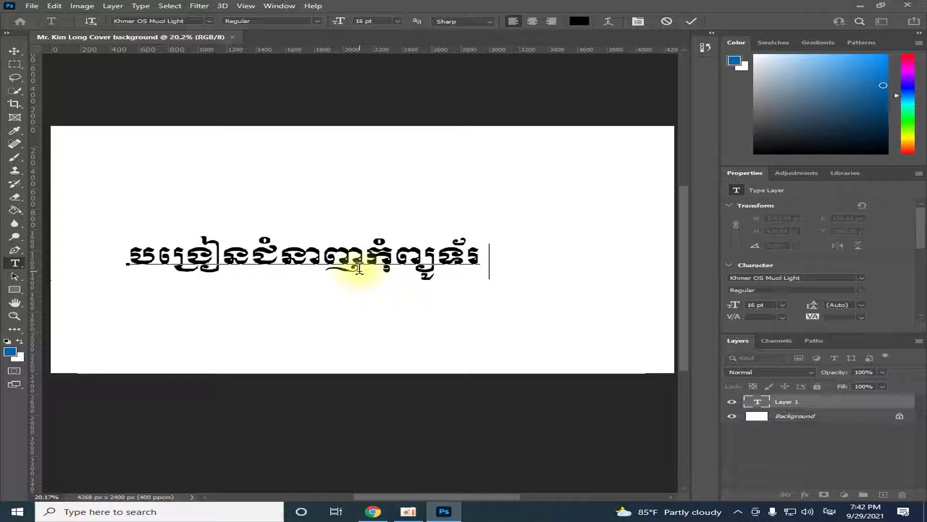
type("ឆាណាល")
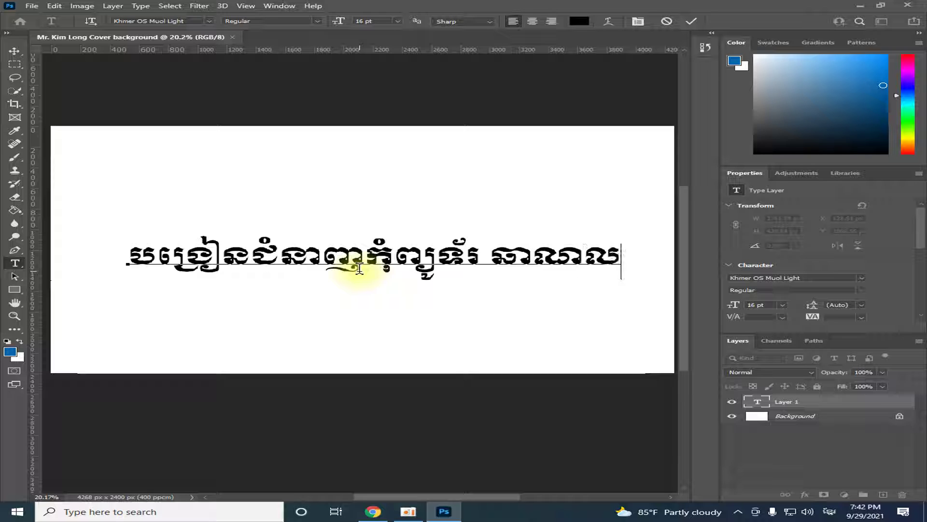
type("យូ")
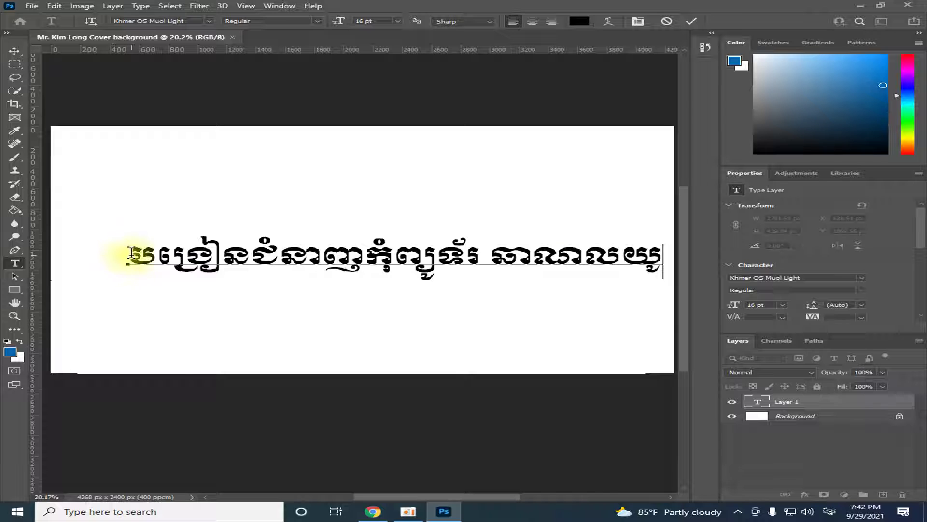
Step: Shrink the Khmer title to 10 pt and append the author's name at its end
left_click_drag(125, 258, 689, 258)
left_click(398, 21)
left_click(379, 82)
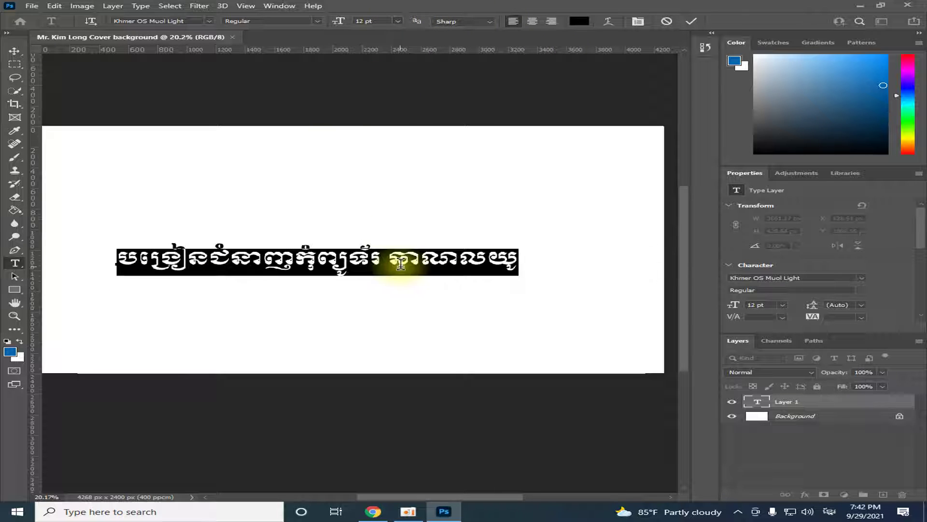
left_click(398, 21)
left_click(382, 66)
left_click(471, 264)
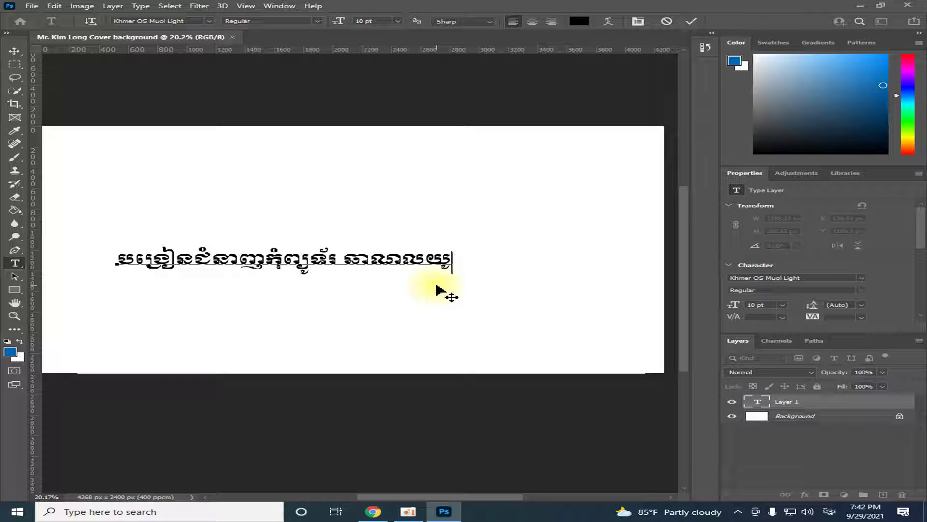
type("ធូប ហាម គឹម")
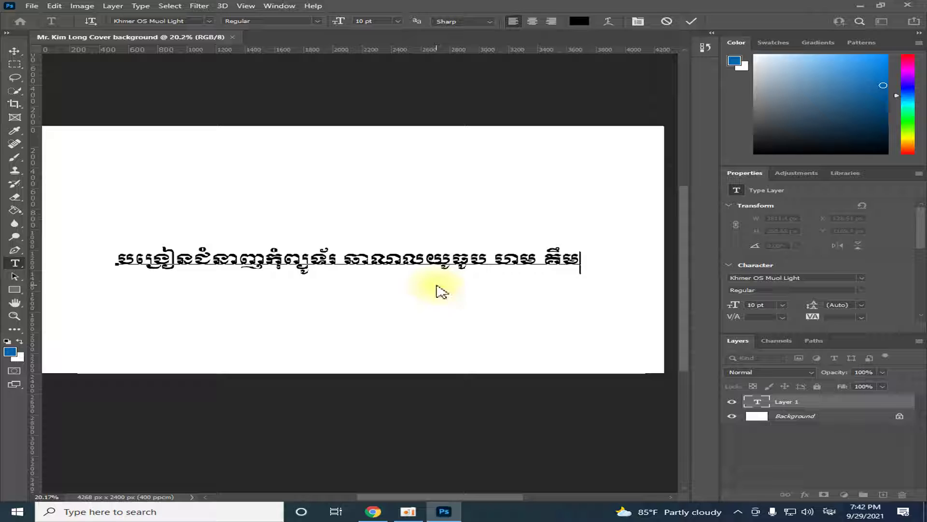
type("ឡុ")
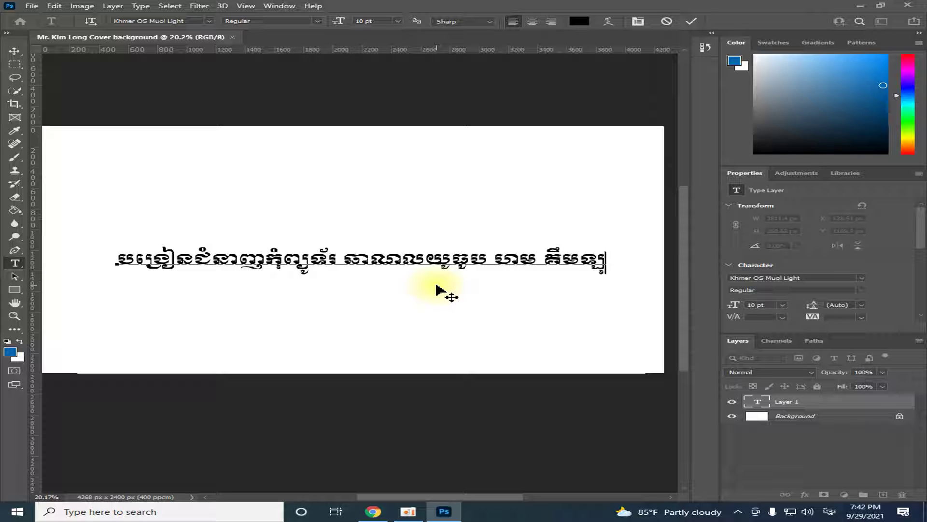
type("ង")
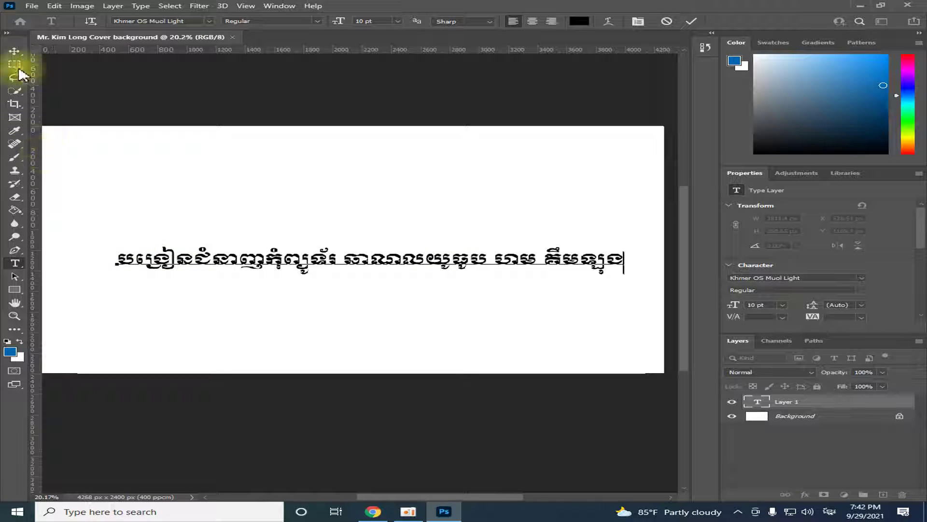
Step: Commit the Khmer title and nudge it slightly left and up on the banner
left_click(15, 54)
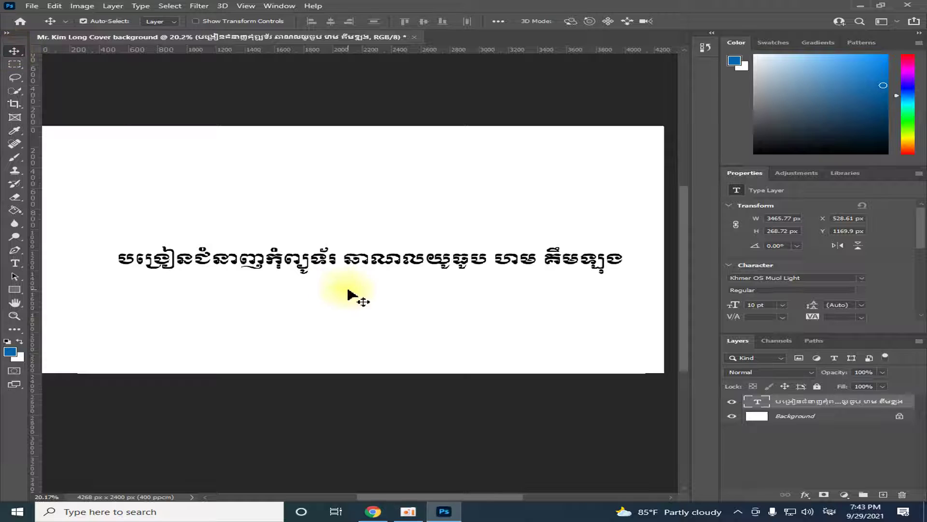
left_click_drag(324, 263, 312, 267)
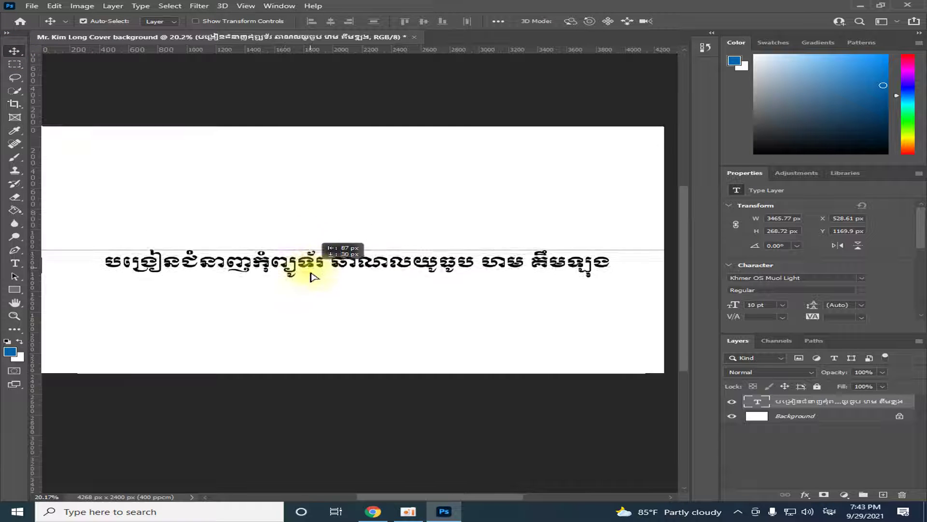
left_click_drag(311, 266, 313, 248)
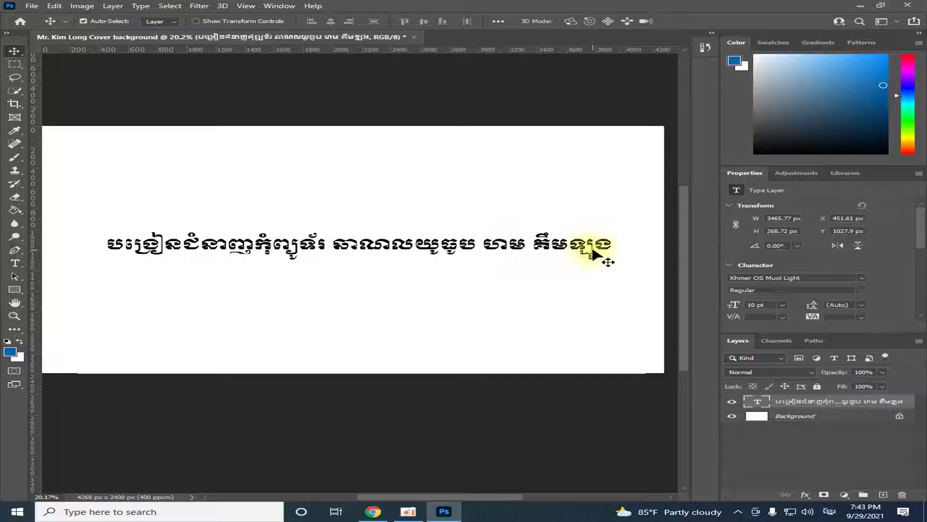
left_click(16, 264)
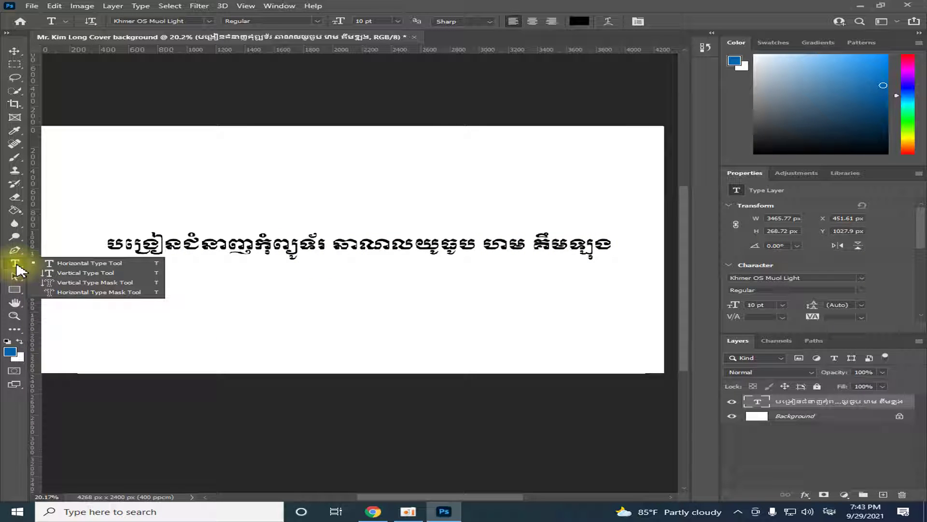
Step: Type and commit a 10 pt English subtitle naming the author's YouTube channel below the title
left_click(216, 280)
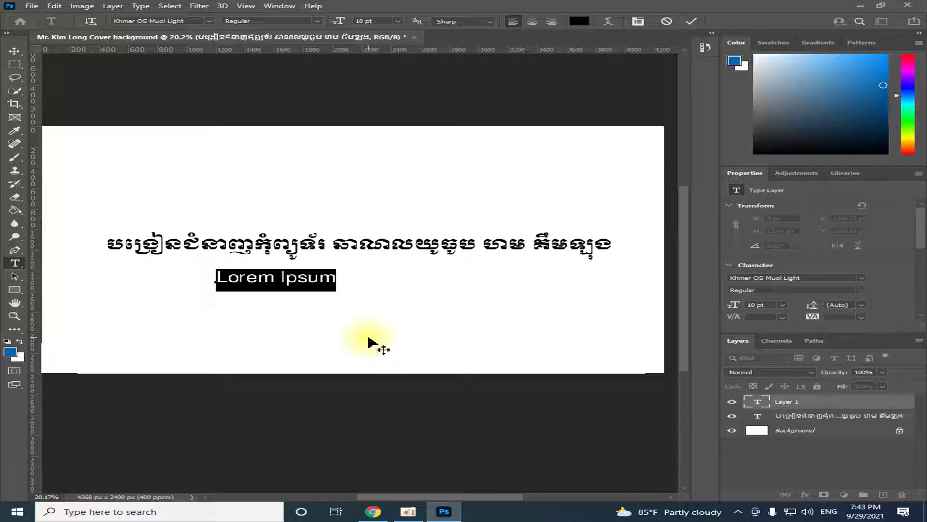
key("BackSpace")
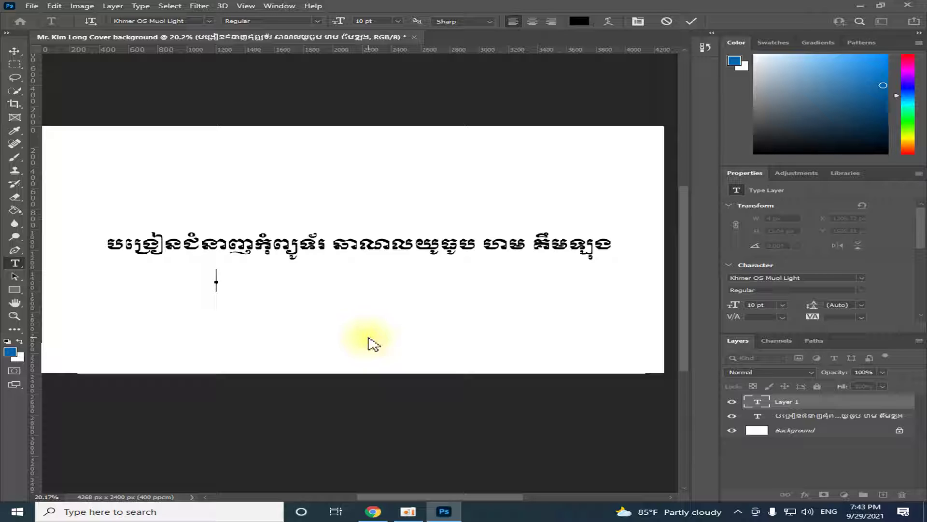
type("M")
type("HOM KI")
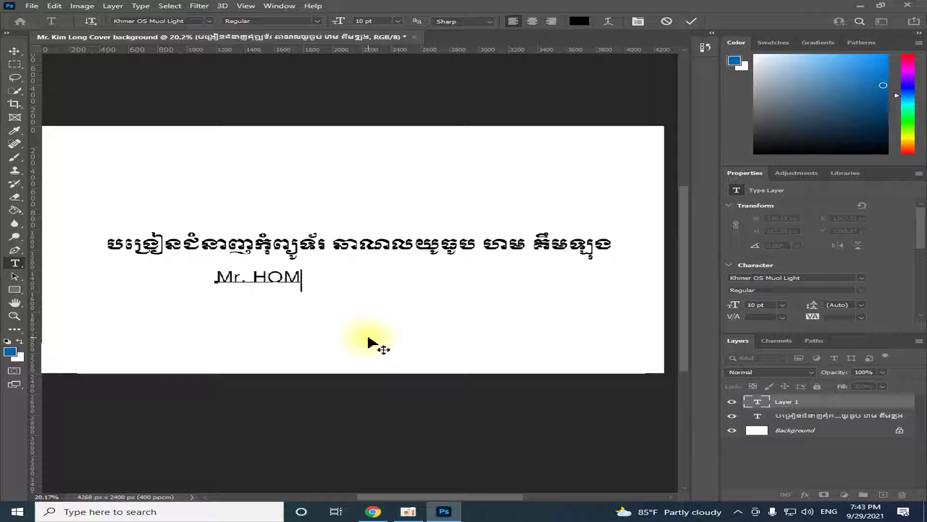
type("MLONG C")
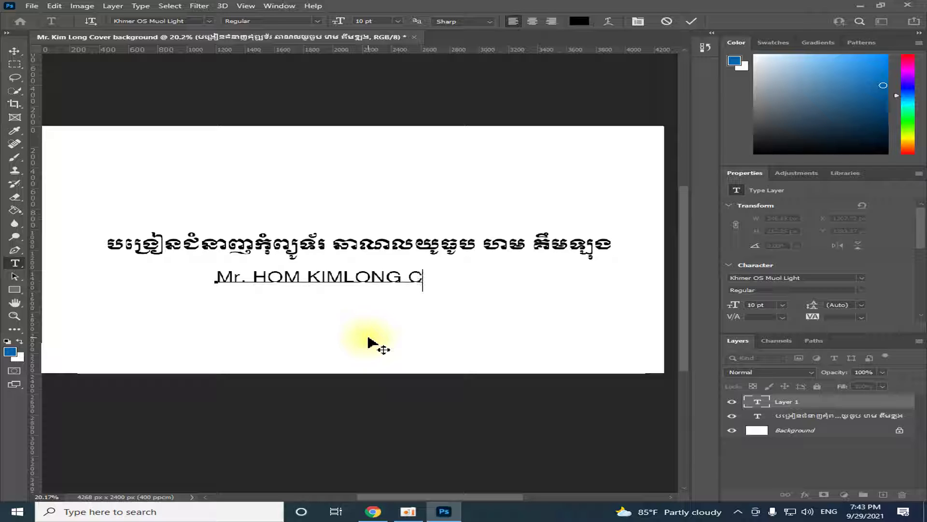
type("OM")
key("BackSpace")
key("BackSpace")
key("BackSpace")
type("'S ")
type("YO")
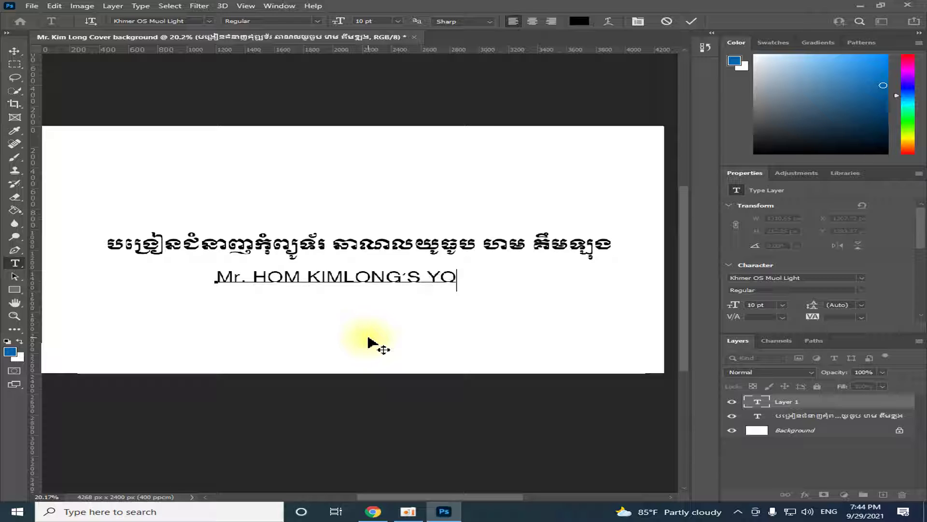
type("UBE")
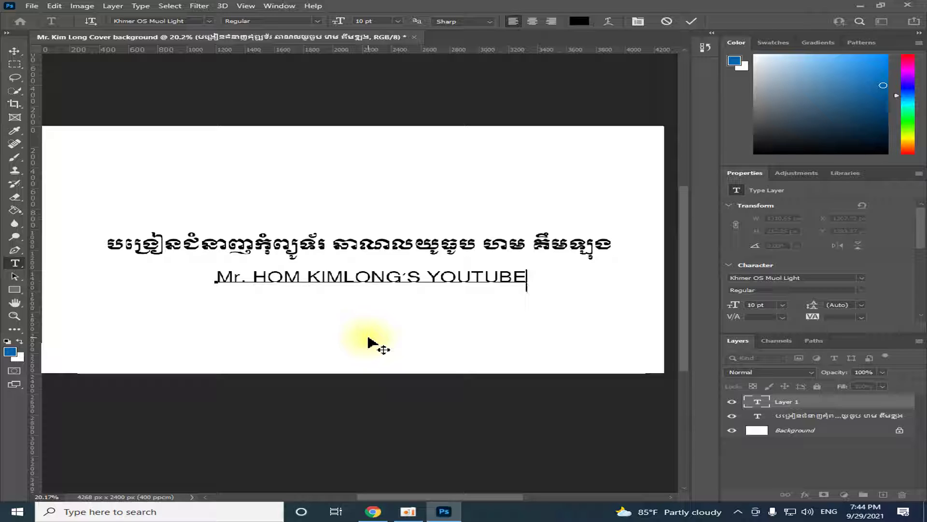
key("BackSpace")
key("BackSpace")
key("BackSpace")
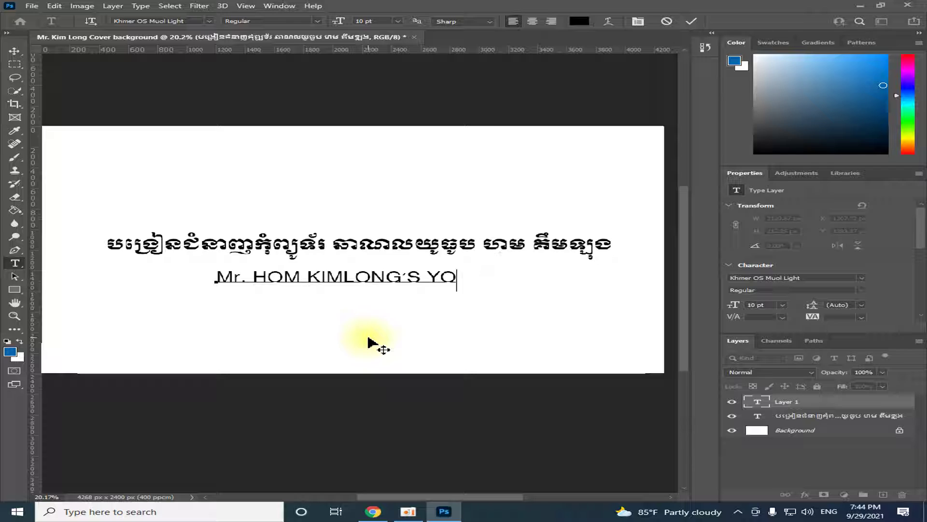
type("UTUBE CH")
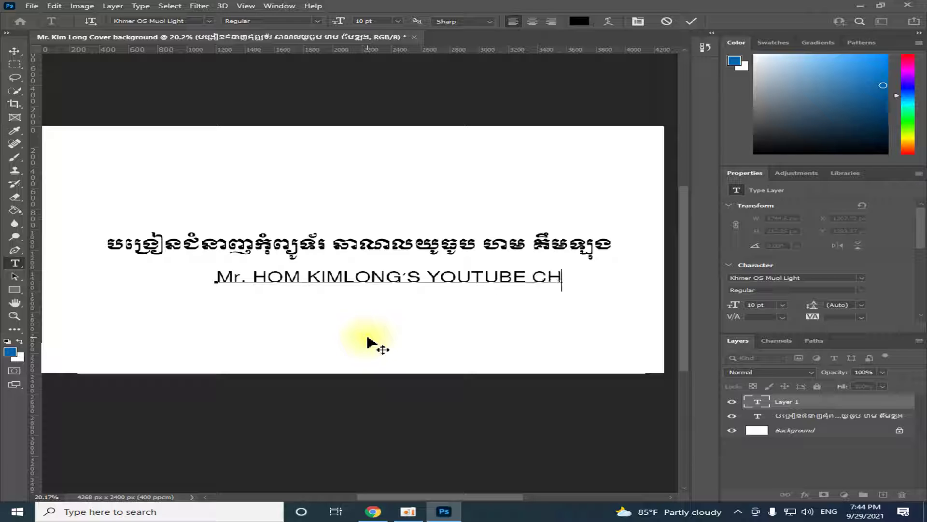
type("ANNEL")
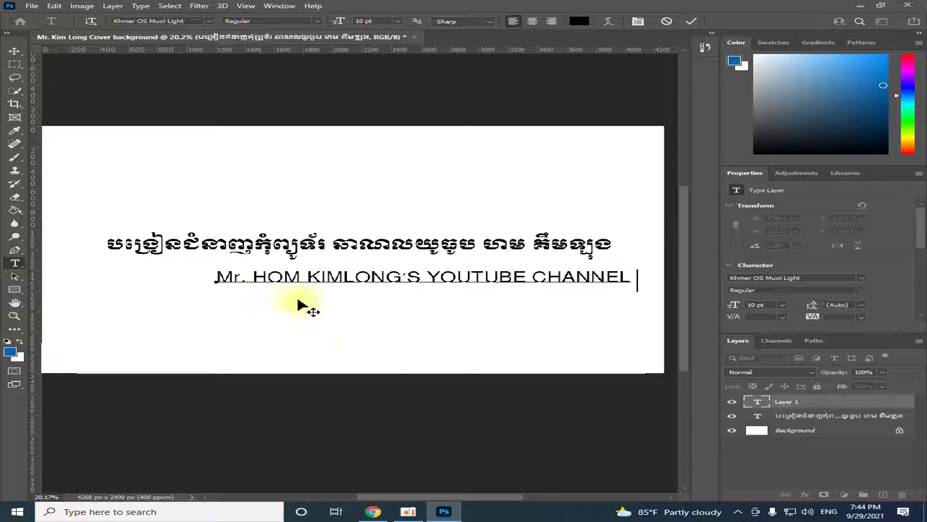
left_click(14, 52)
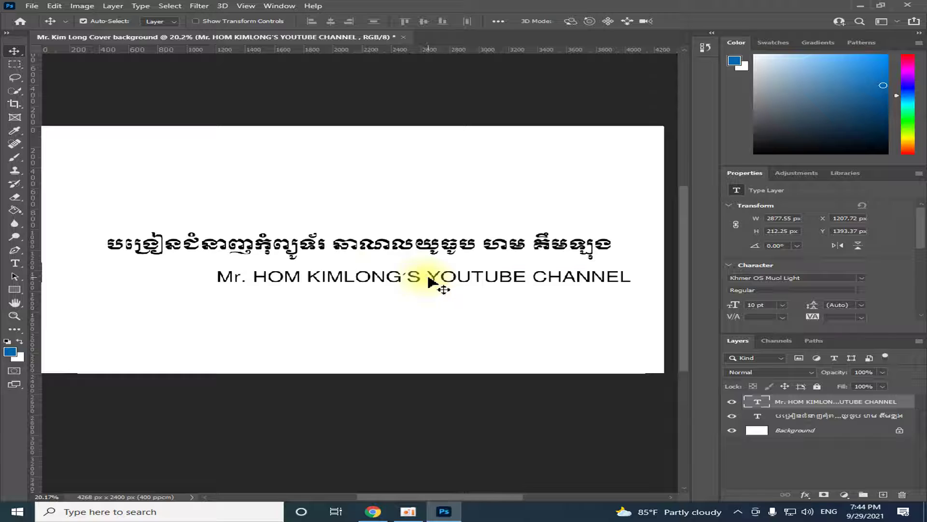
Step: Shift the subtitle left and delete 'S YOUTUBE CHANNEL' so only the name remains
left_click_drag(429, 281, 332, 281)
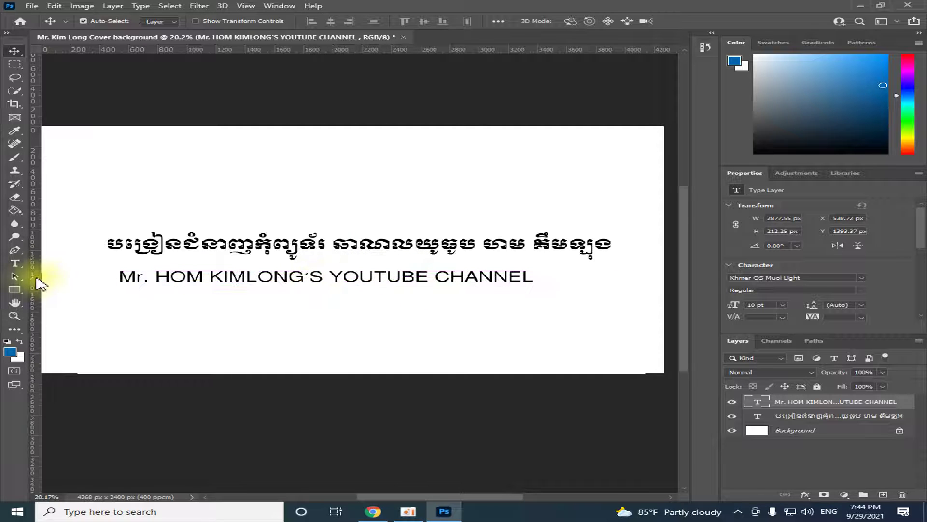
left_click(15, 263)
left_click(535, 277)
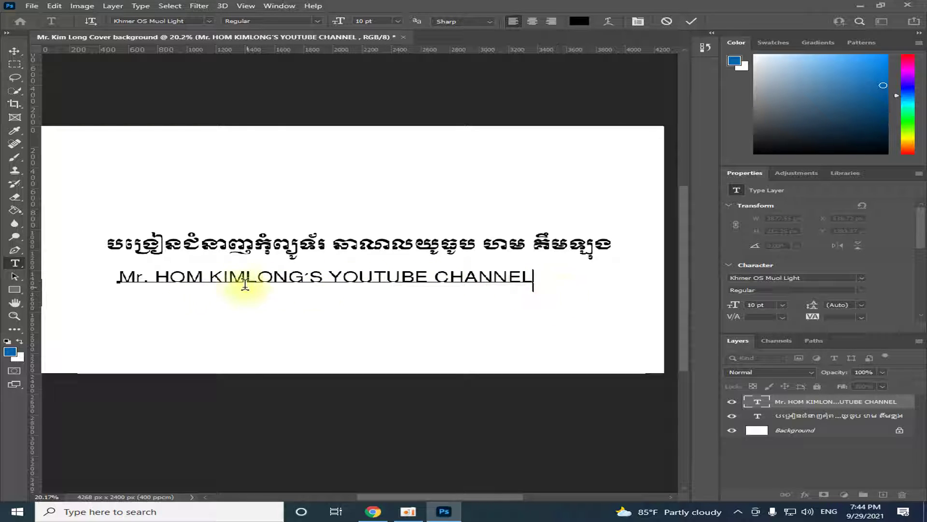
left_click(308, 273)
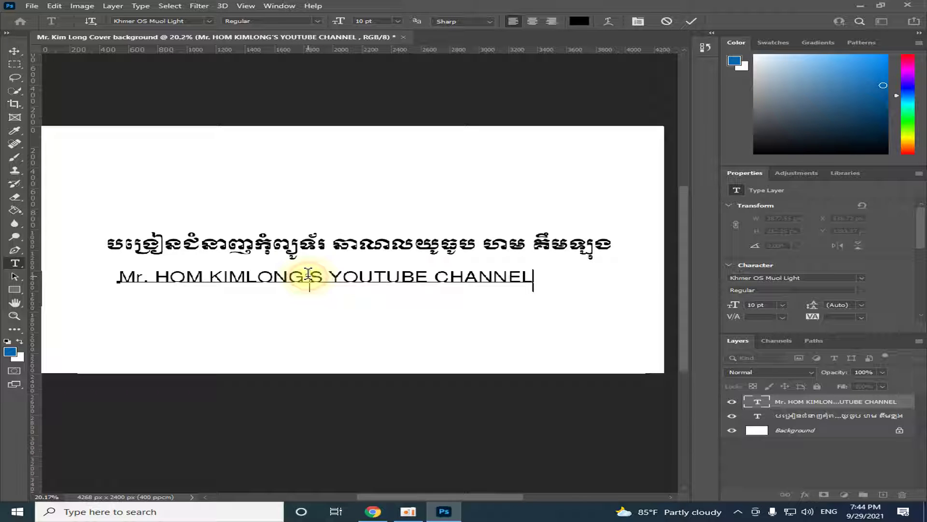
left_click_drag(305, 273, 440, 303)
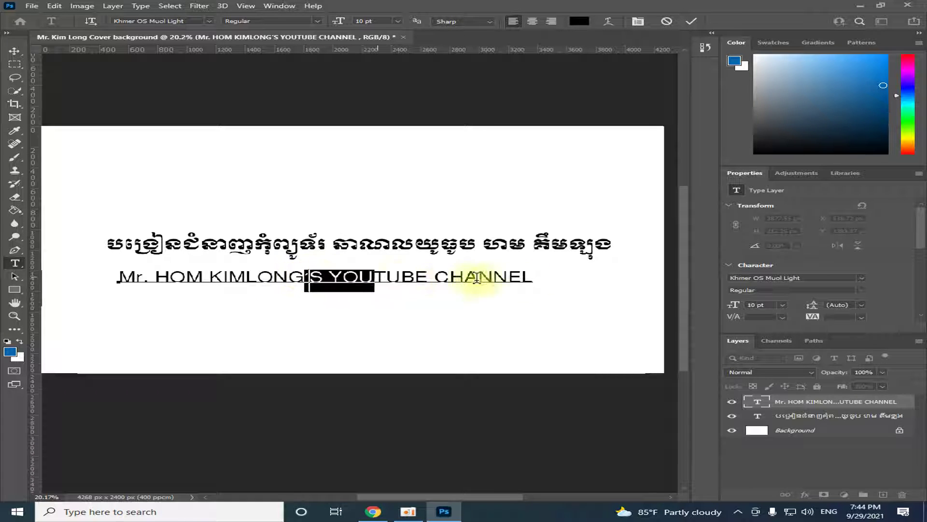
key("BackSpace")
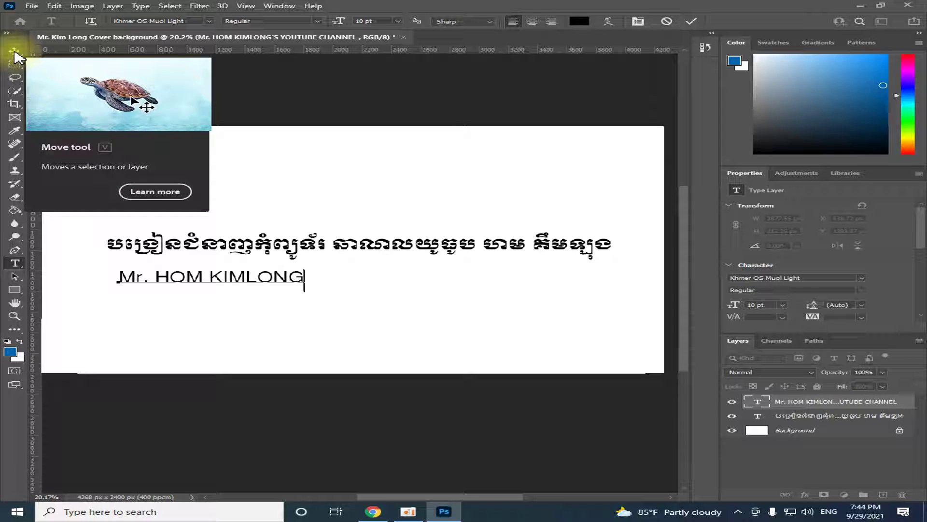
Step: Move the shortened subtitle under the Khmer title, aligned to its left edge
left_click(14, 52)
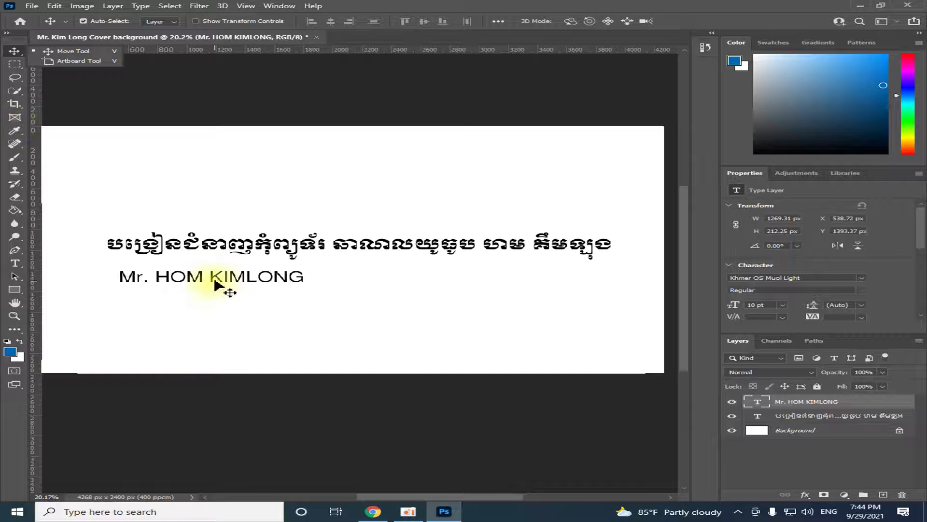
left_click_drag(215, 280, 377, 272)
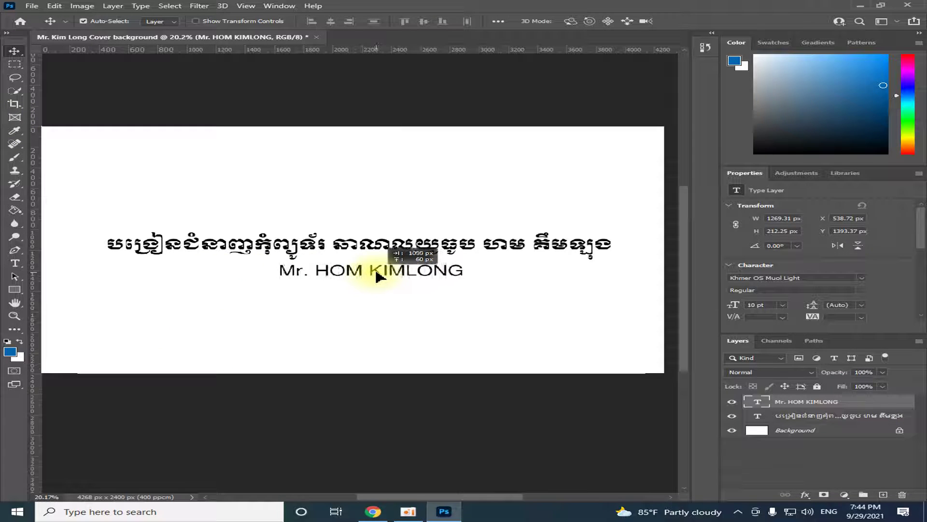
left_click_drag(376, 272, 371, 272)
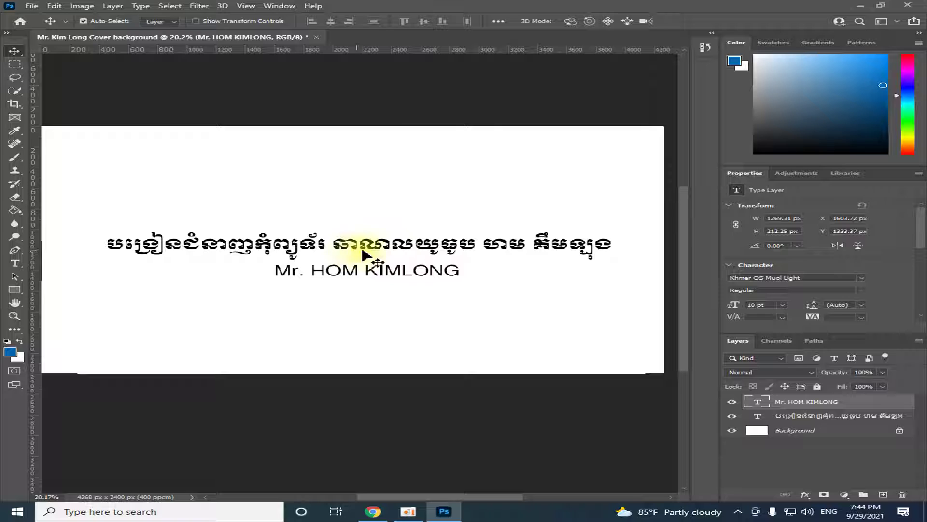
left_click_drag(332, 276, 150, 278)
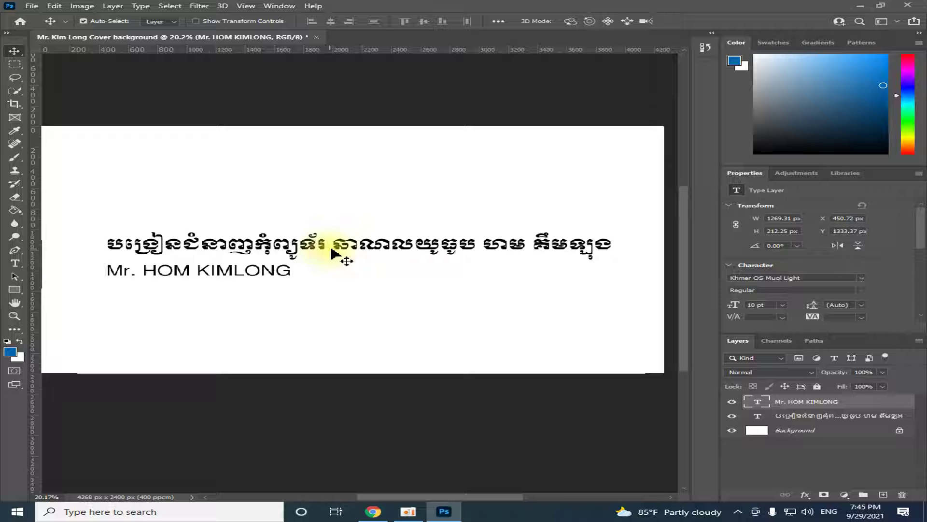
Step: Append 'YOUTUBE CHANNEL OF COMPUTER' after the name in the English subtitle
left_click(15, 264)
left_click(156, 273)
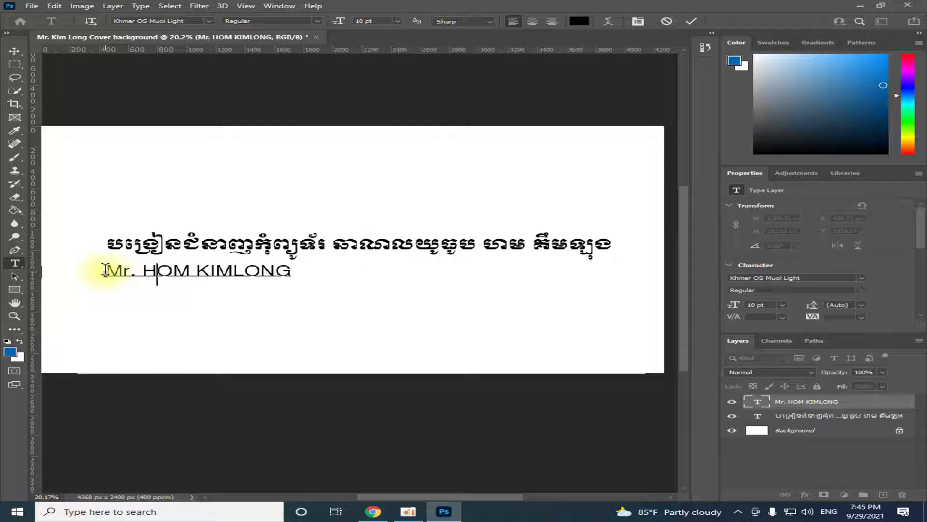
left_click_drag(105, 269, 193, 271)
left_click(302, 270)
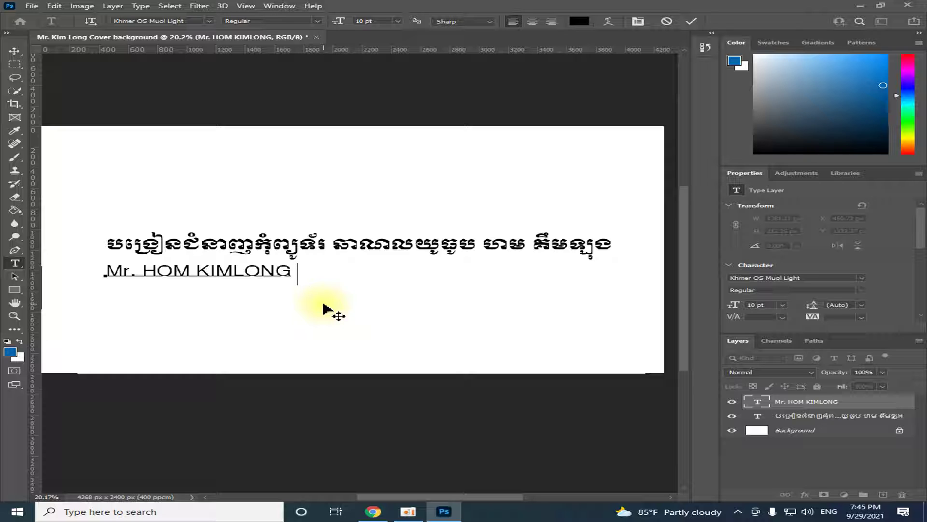
type("YOUTUBE ")
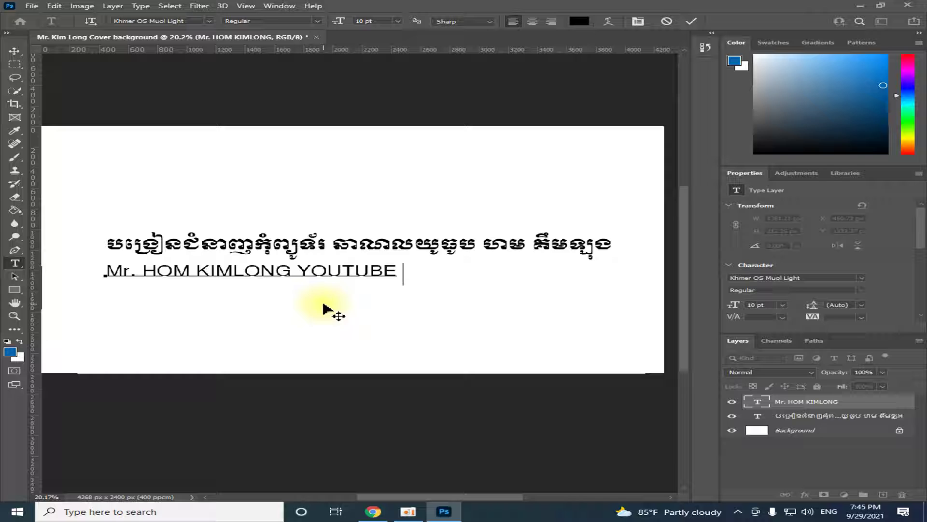
type("CHANNE")
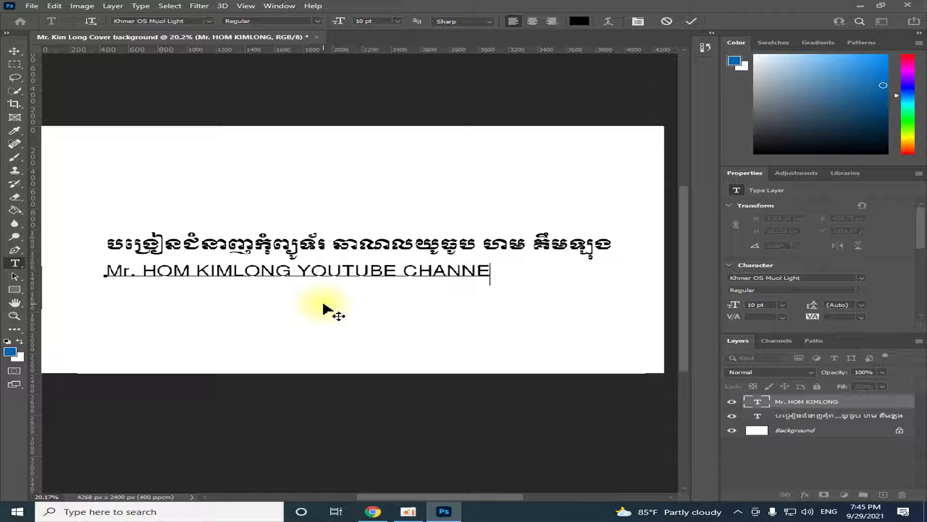
type("L OF ")
type("COMP")
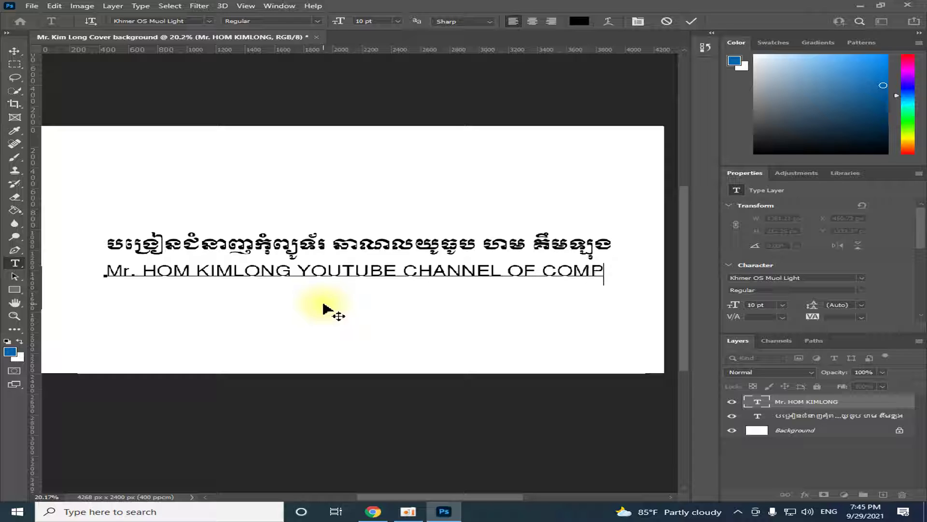
type("UTER")
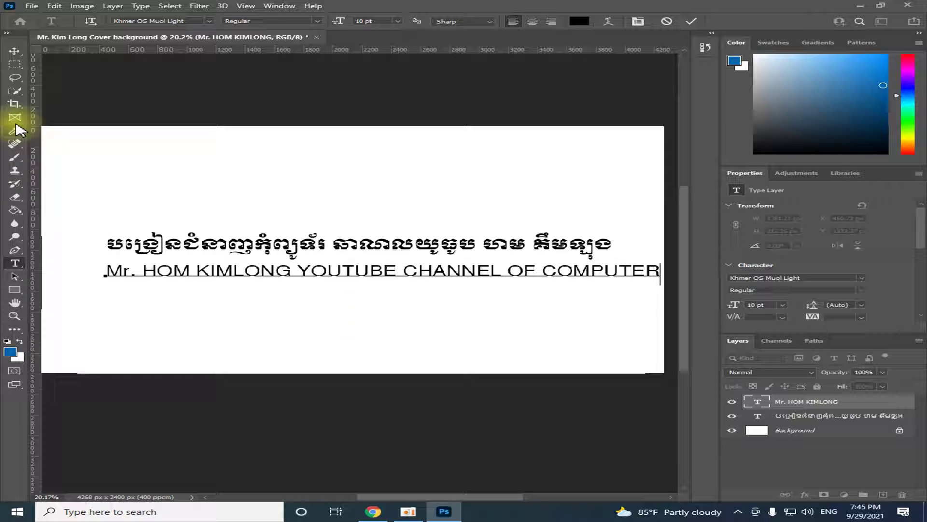
left_click(14, 51)
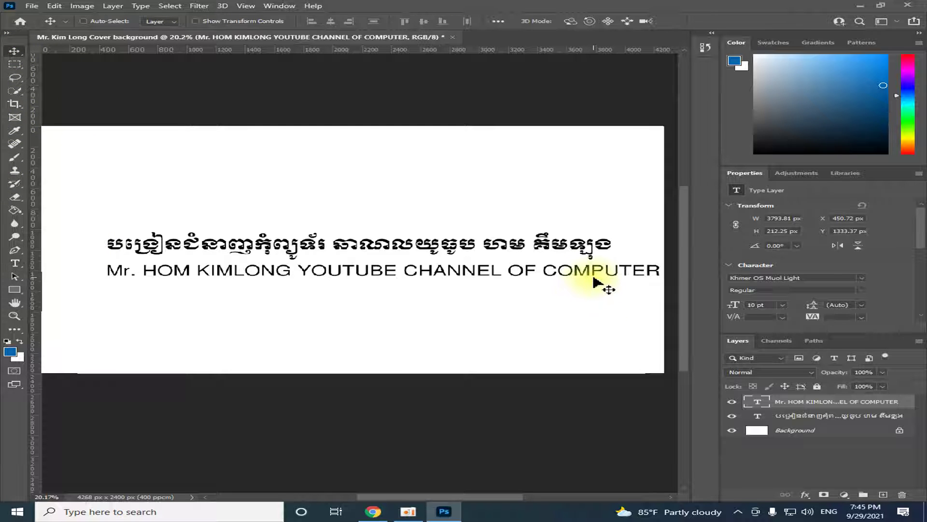
Step: Scale the English subtitle down to about 80% width, 8.6 pt
key("ctrl+t")
left_click_drag(660, 285, 547, 282)
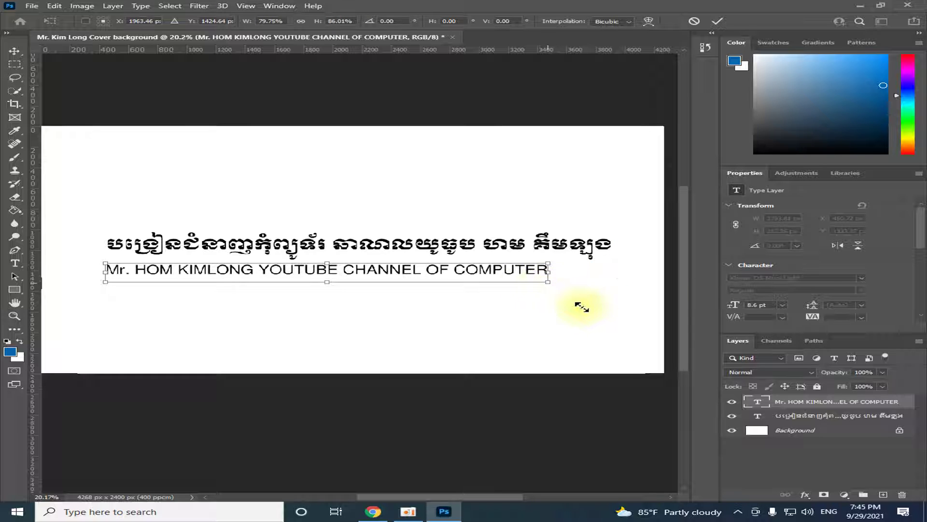
key("Return")
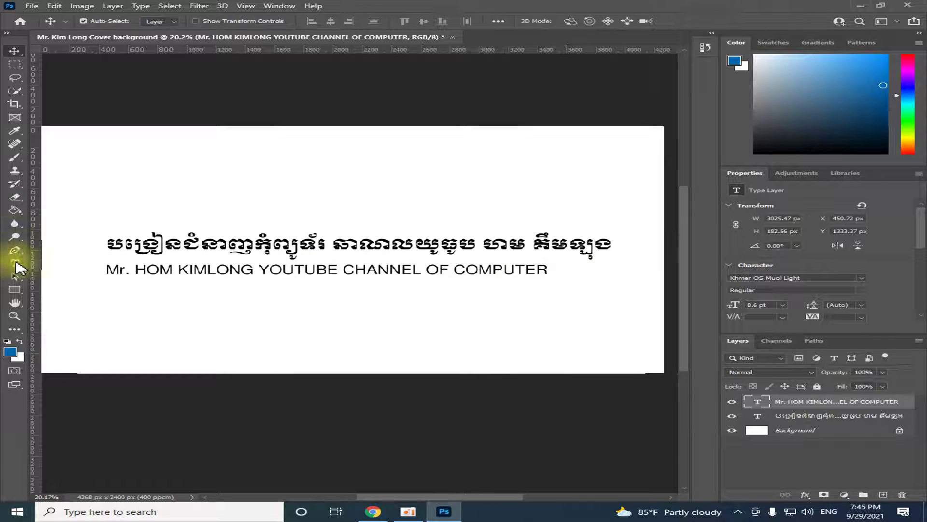
Step: Set the whole English subtitle in Times New Roman Bold and nudge it slightly left
left_click(15, 263)
left_click(546, 272)
type("TRAINING")
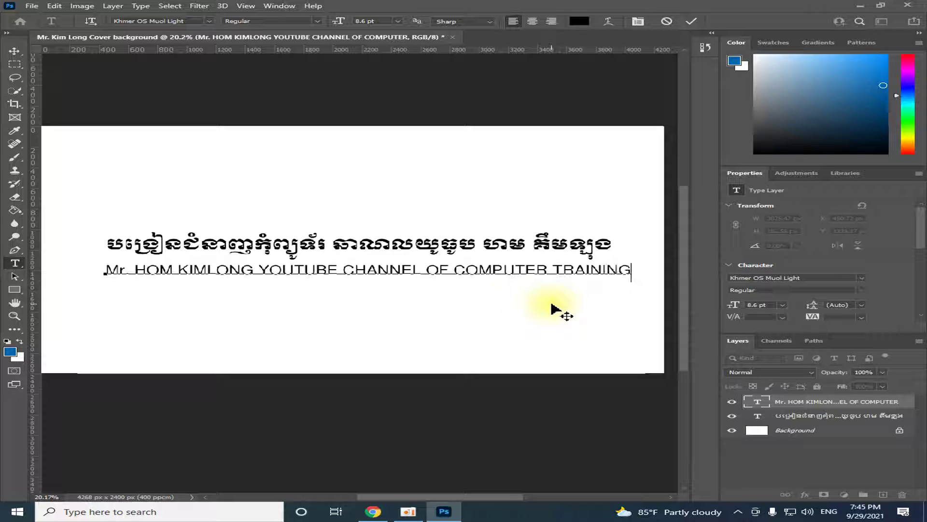
left_click_drag(105, 269, 655, 274)
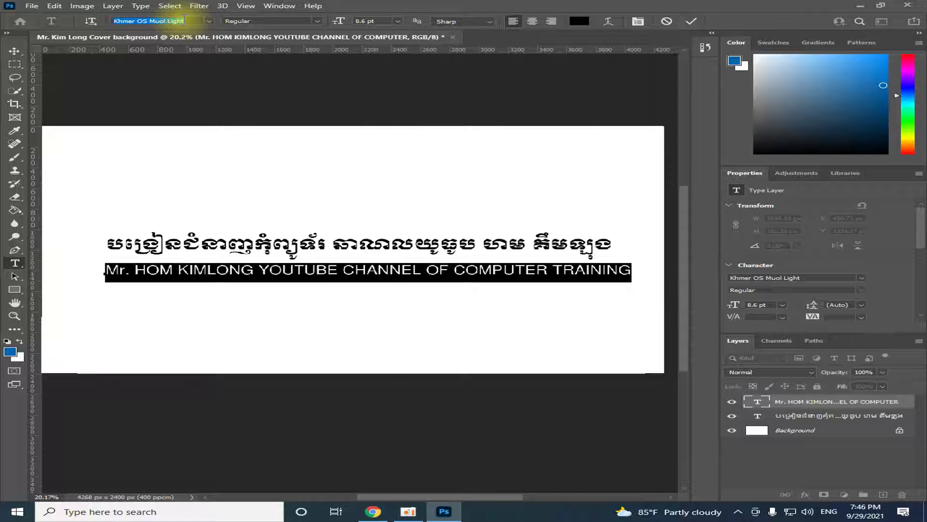
type("tIME")
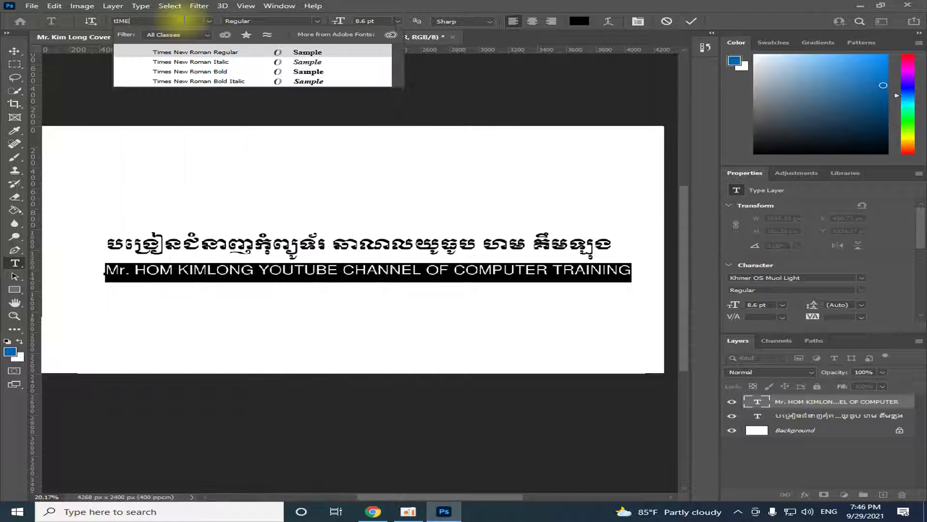
key("BackSpace")
key("BackSpace")
key("BackSpace")
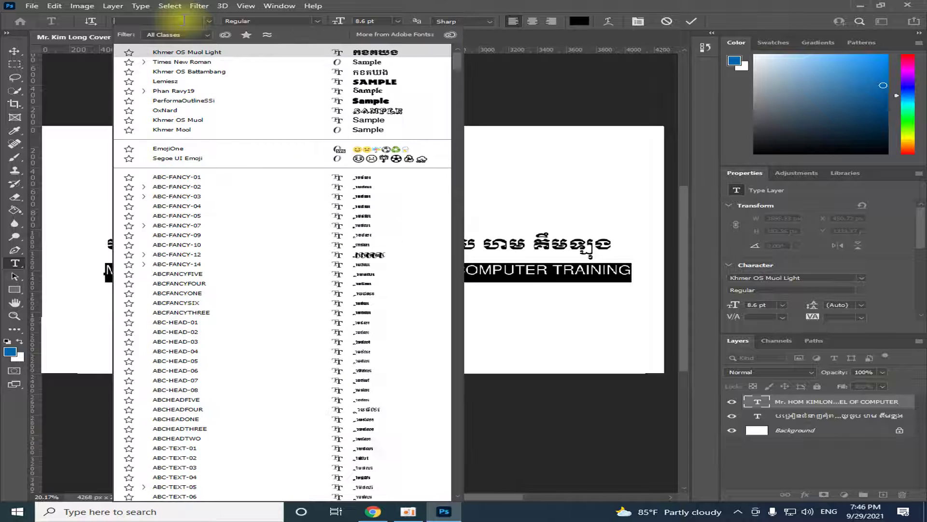
type("Times New Roman")
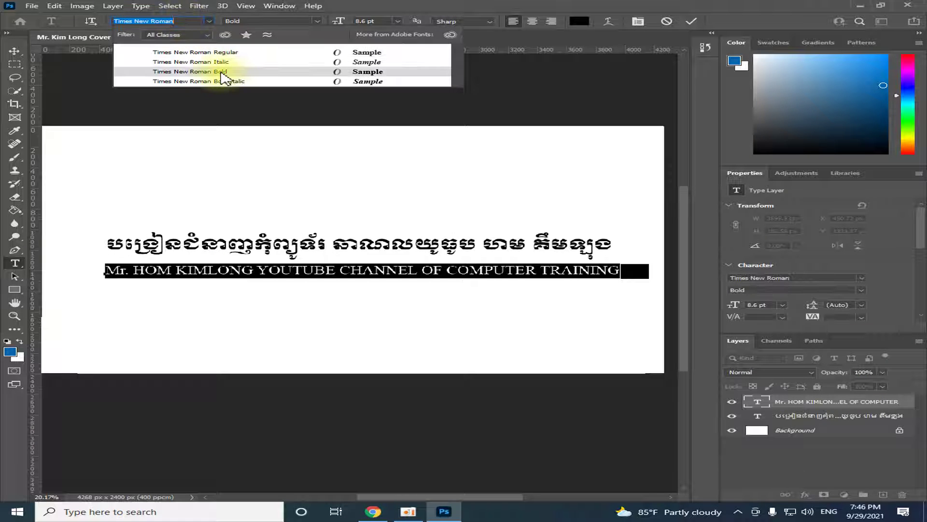
left_click(221, 71)
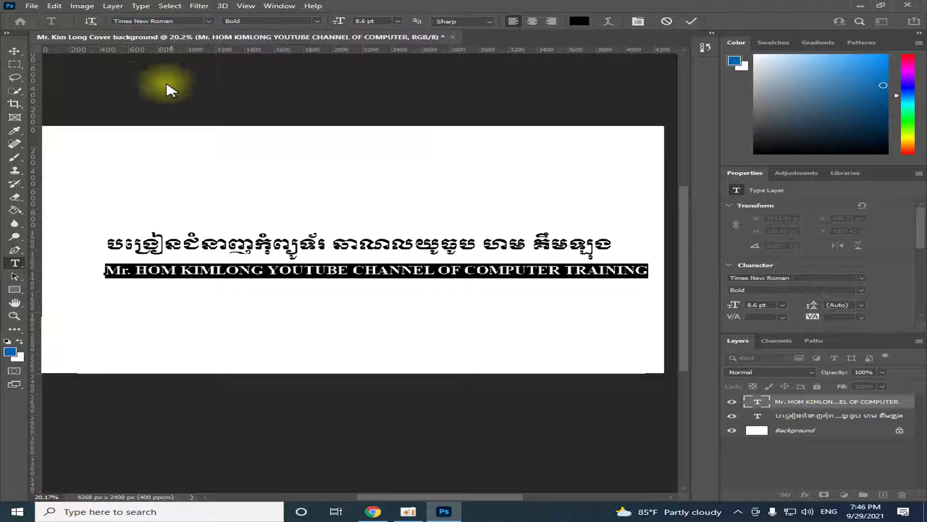
left_click(15, 51)
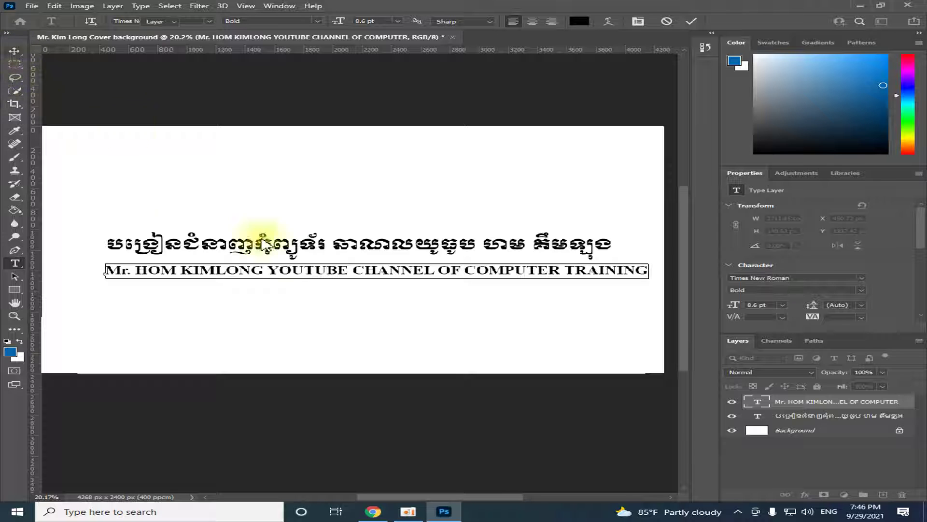
left_click_drag(377, 271, 361, 274)
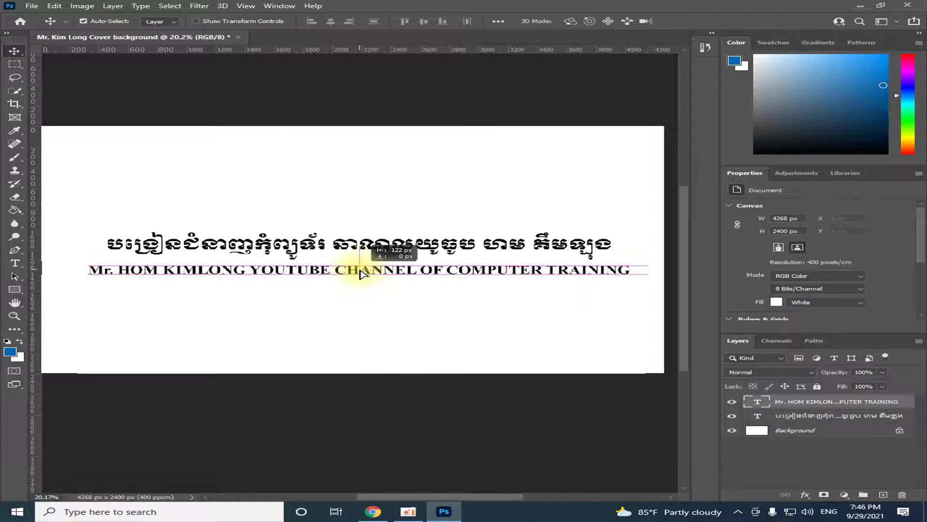
Step: Nudge the English subtitle into position under the Khmer title with the arrow keys
left_click_drag(361, 274, 361, 273)
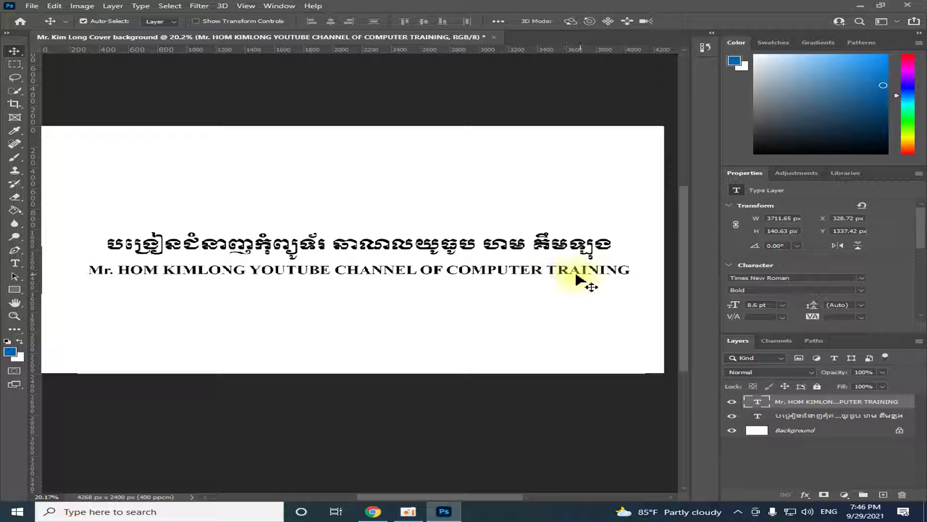
scroll(425, 279, "down", 1)
scroll(373, 280, "up", 2)
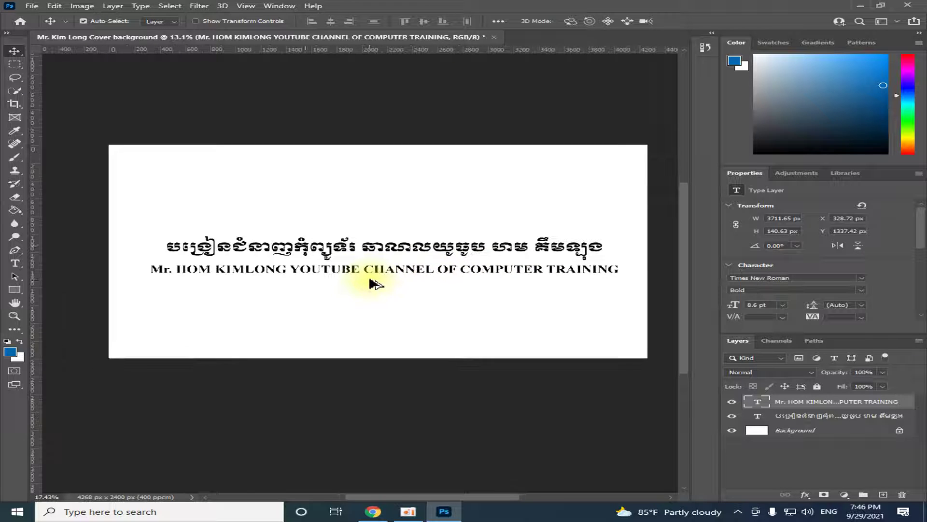
scroll(541, 283, "down", 1)
scroll(552, 283, "up", 1)
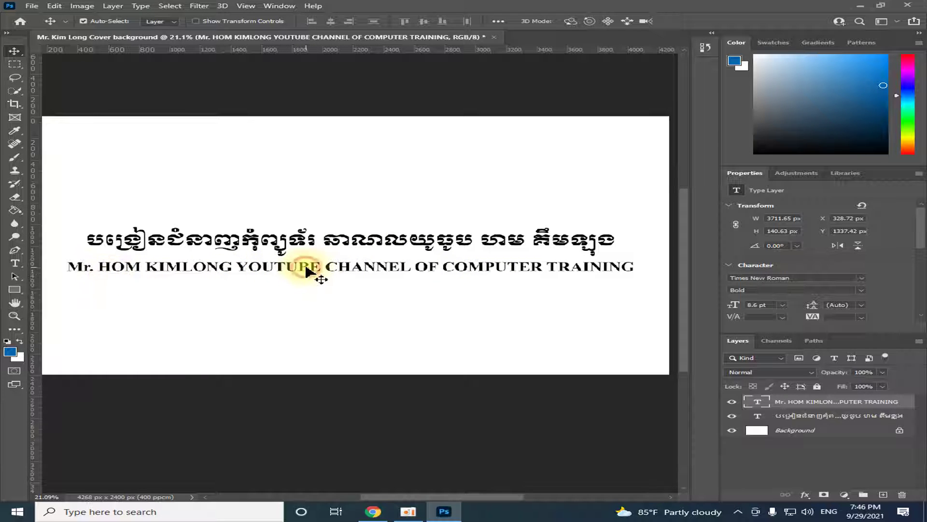
key("Up")
key("Up")
key("Up")
key("Up")
key("Up")
key("Up")
key("Up")
key("Up")
key("Up")
key("Up")
key("Up")
key("Up")
key("Down")
key("Down")
key("Down")
key("Down")
key("Down")
key("Down")
key("Down")
key("Down")
key("Down")
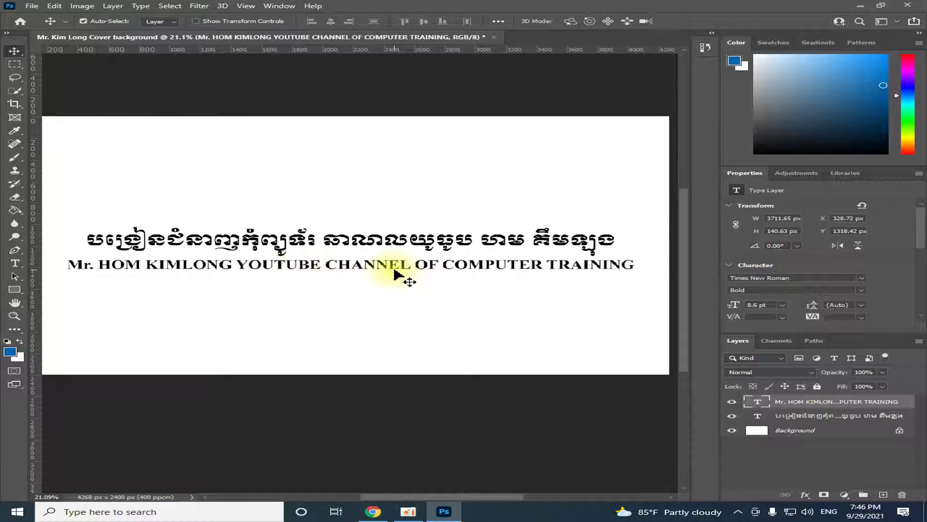
key("ctrl")
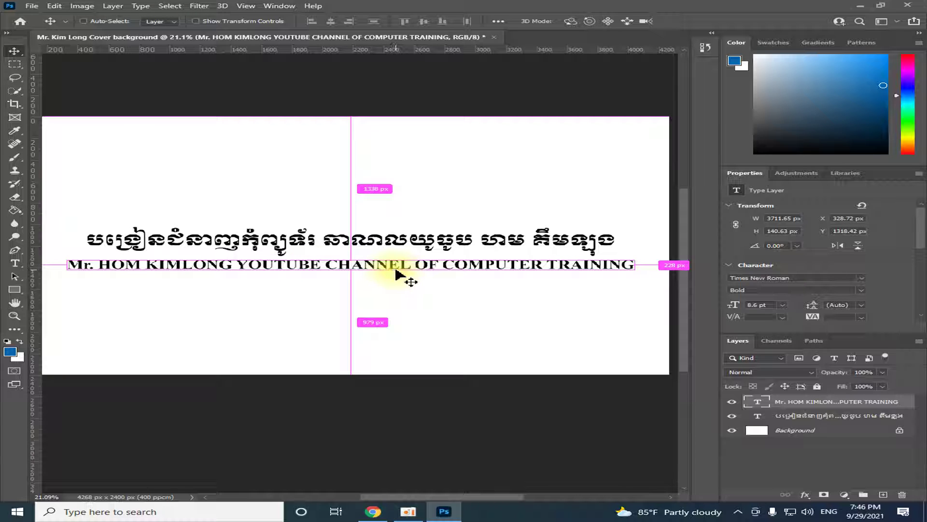
Step: Rescale the subtitle to 6.29 pt to span the title's width, and move it just below
key("ctrl+t")
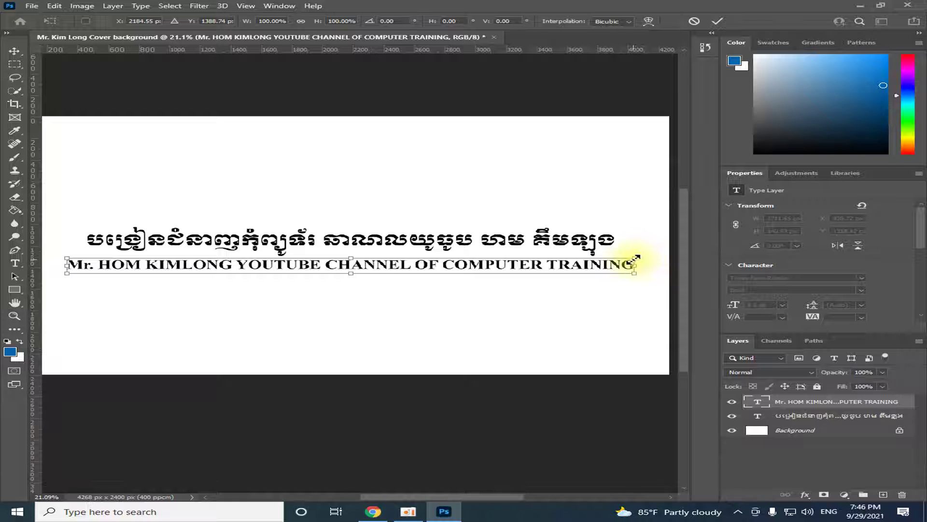
left_click_drag(634, 258, 597, 259)
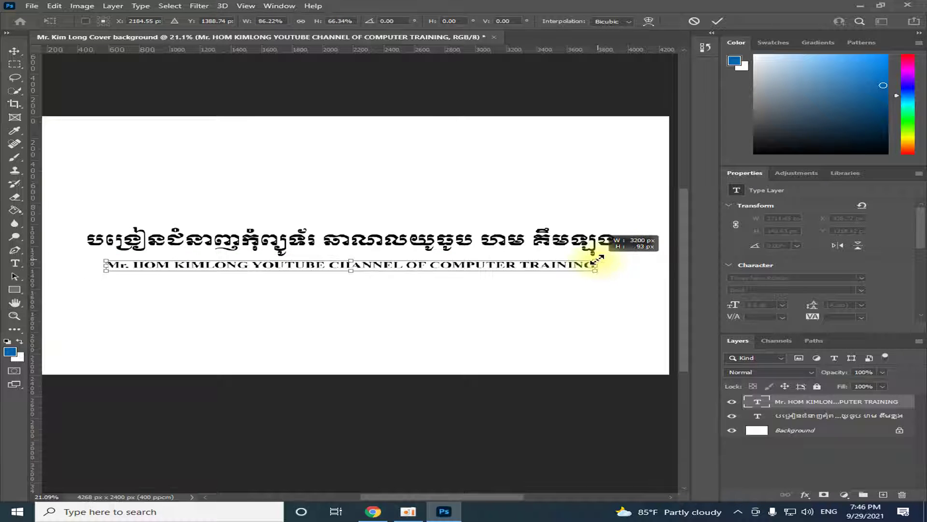
mouse_move(598, 261)
left_mouse_down()
mouse_move(616, 255)
mouse_move(594, 259)
left_mouse_up()
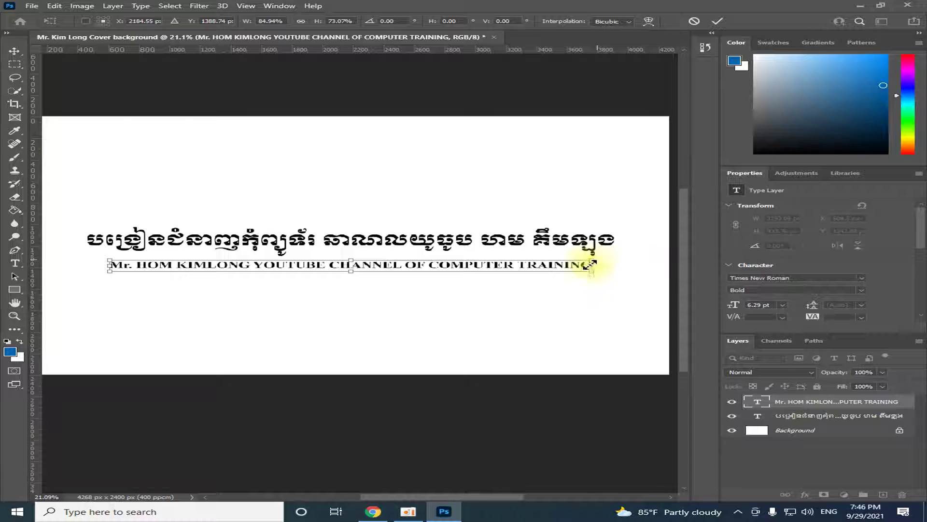
key("Return")
left_click_drag(367, 265, 375, 254)
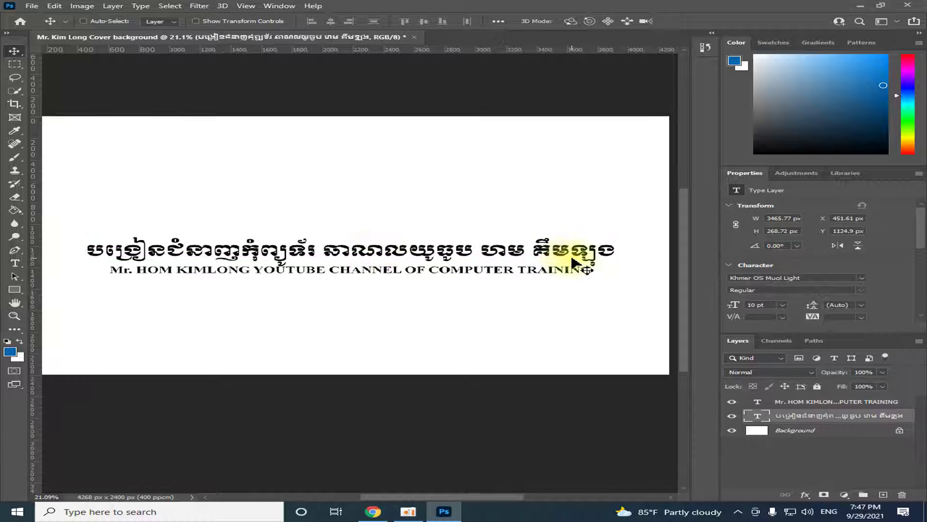
Step: Scale the Khmer title down to about 91% (8.24 pt) to match the subtitle's width
key("ctrl+t")
left_click_drag(614, 236, 600, 239)
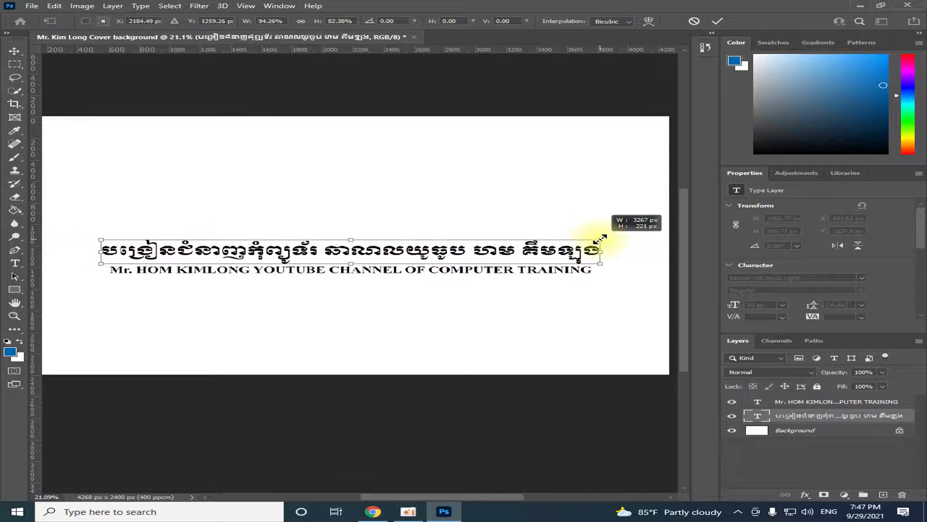
left_click_drag(600, 238, 596, 239)
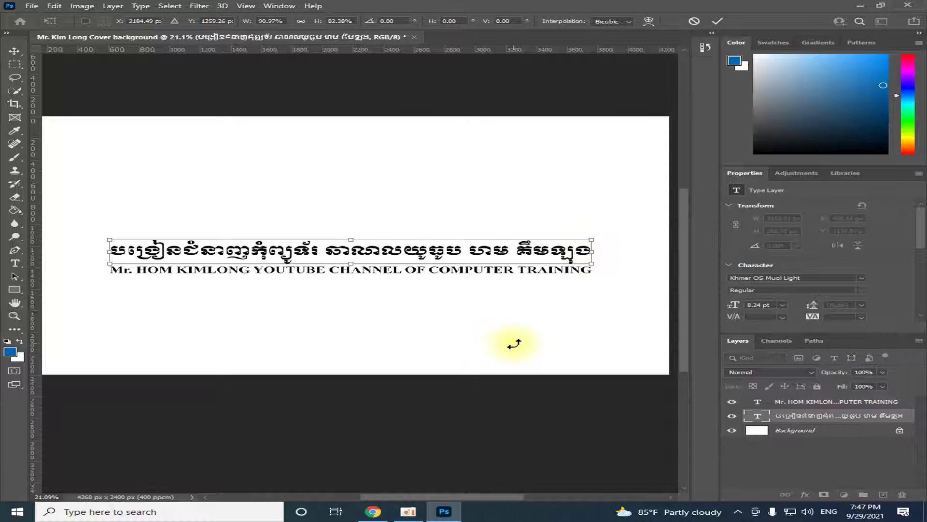
key("Return")
scroll(424, 312, "up", 1)
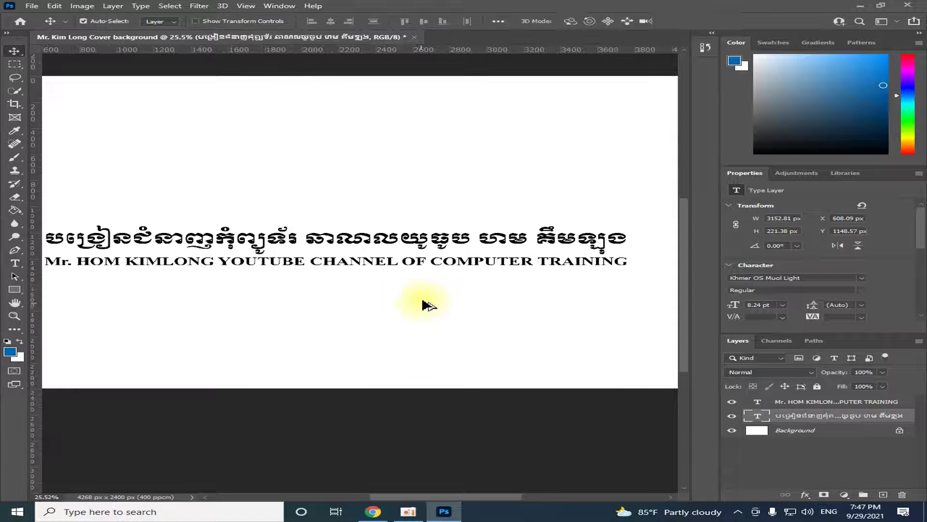
scroll(424, 270, "down", 1)
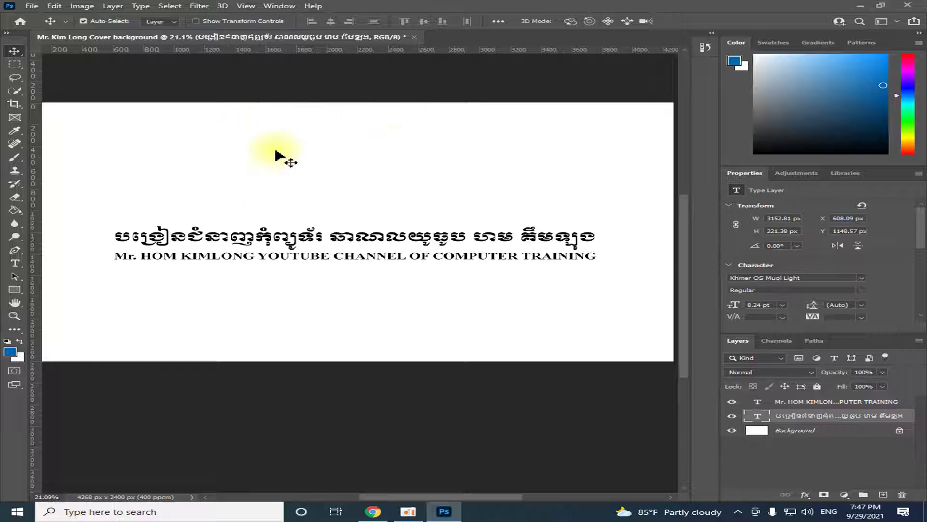
scroll(375, 264, "up", 1)
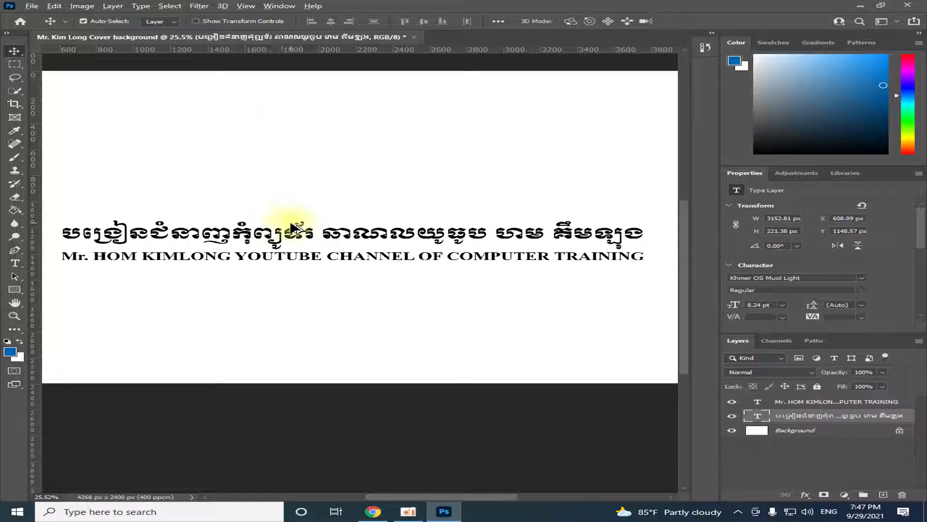
Step: Duplicate the Khmer title below the subtitle and set the copy to Khmer OS Battambang
left_click_drag(295, 237, 290, 293)
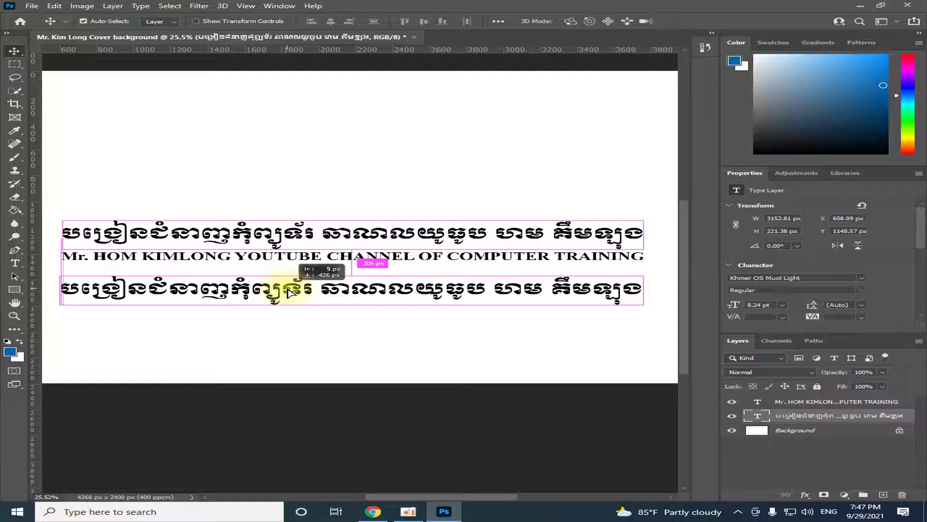
left_click_drag(290, 292, 290, 293)
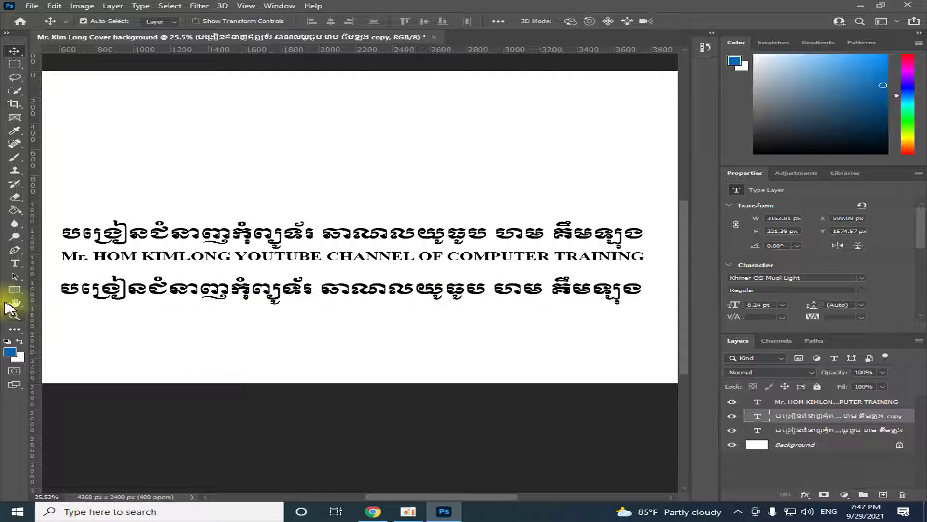
left_click(15, 265)
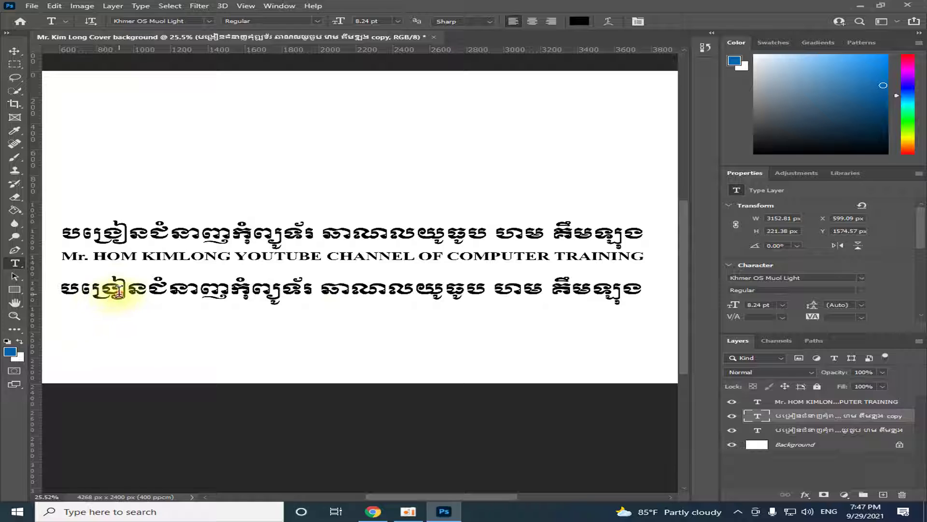
left_click(82, 287)
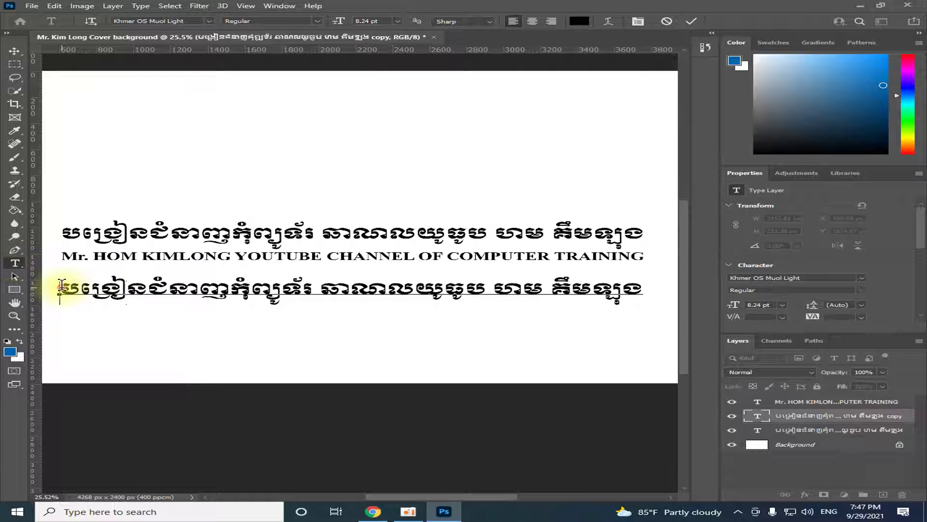
left_click_drag(61, 285, 725, 287)
left_click(209, 21)
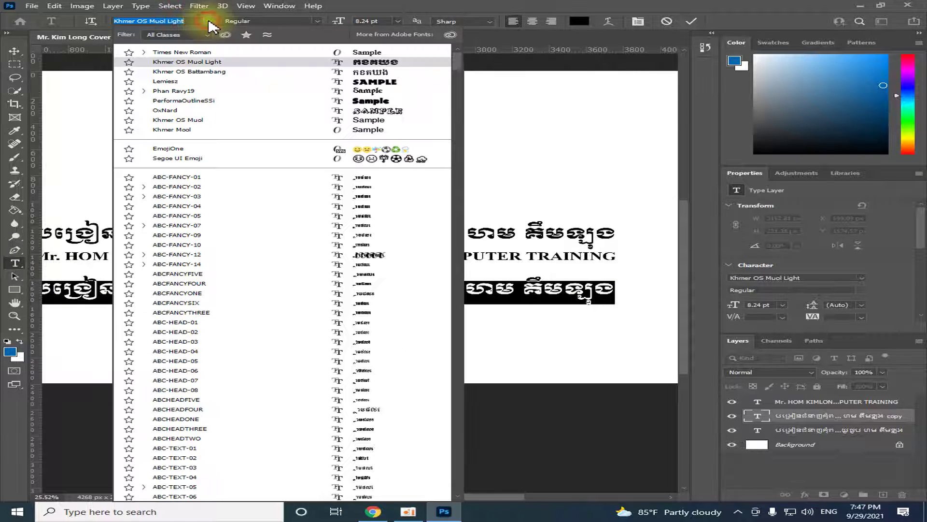
left_click(197, 72)
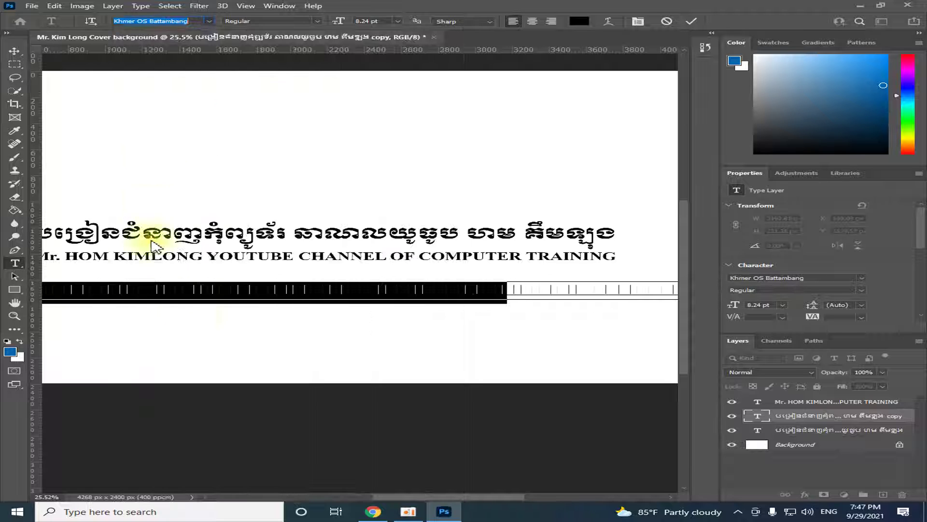
Step: Delete the copied line's text and remove the empty Layer 1
left_click_drag(451, 498, 430, 498)
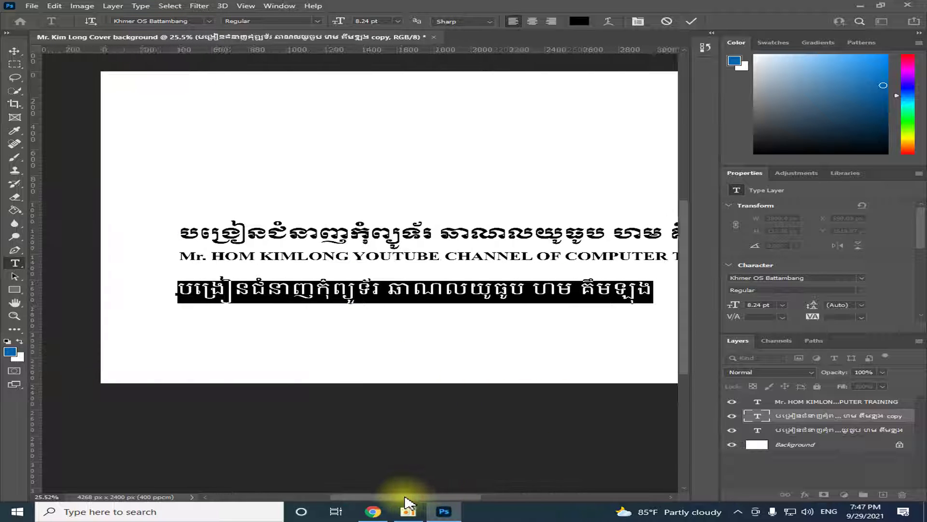
left_click_drag(430, 499, 438, 500)
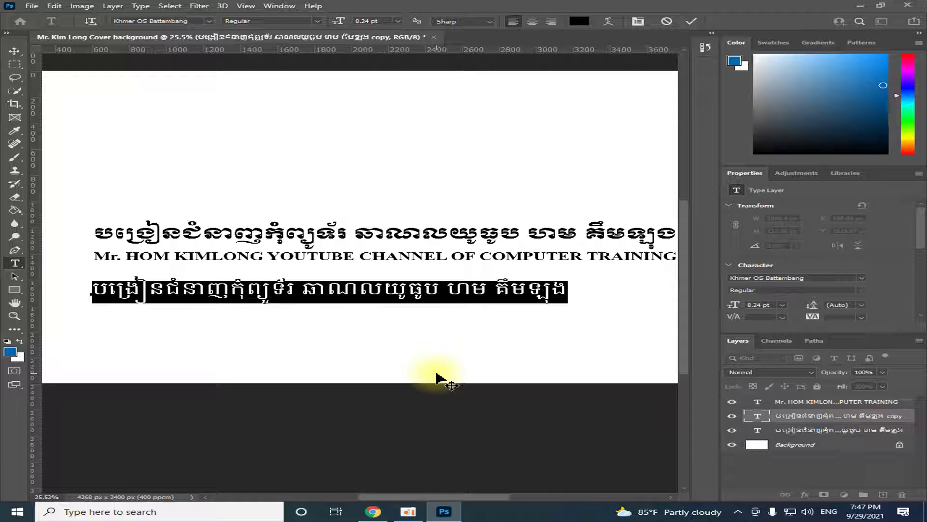
key("BackSpace")
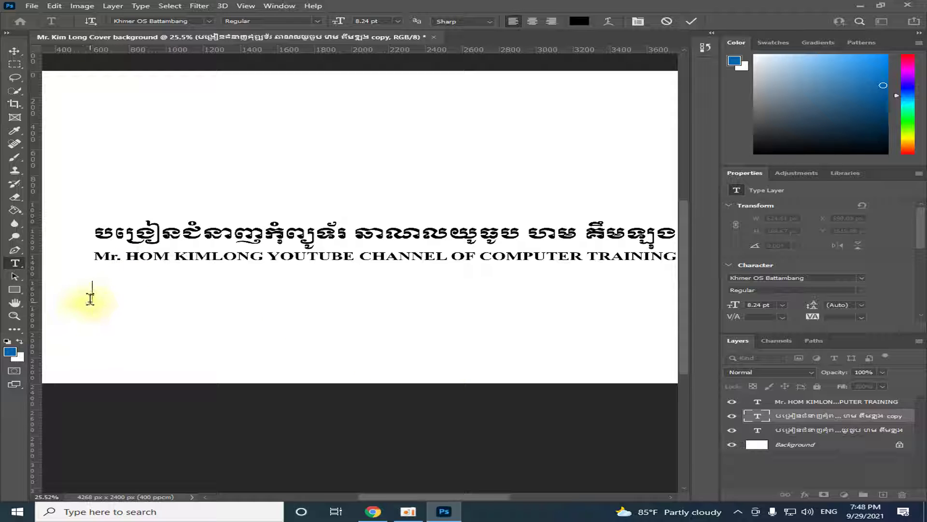
left_click(14, 52)
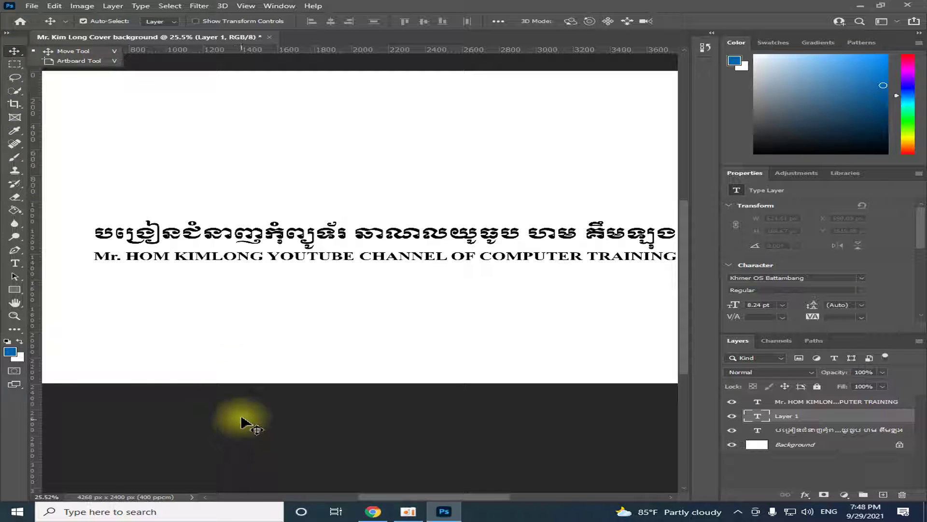
left_click(792, 417)
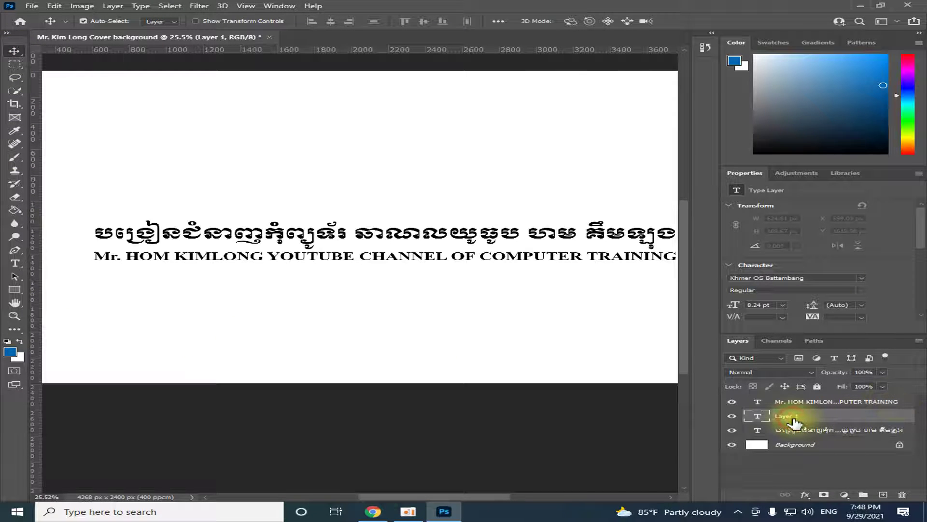
key("Delete")
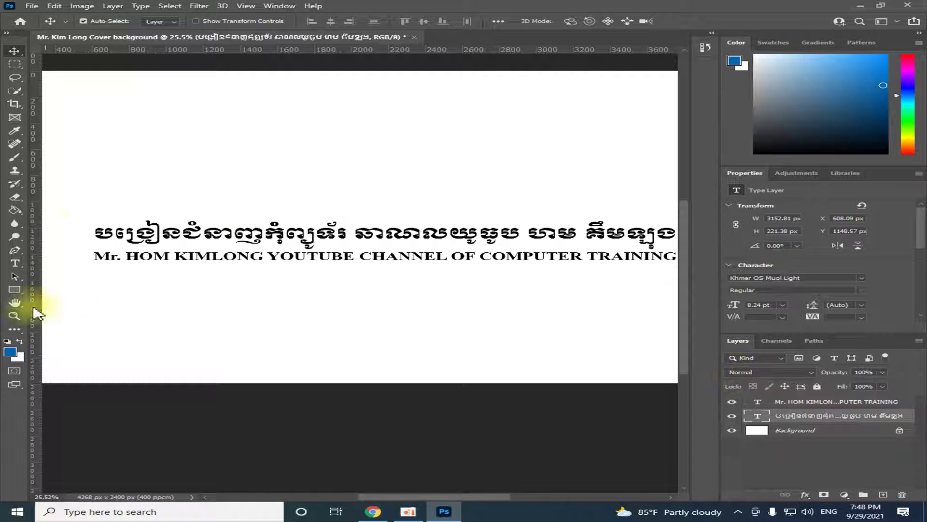
scroll(333, 303, "down", 1)
scroll(310, 314, "down", 2)
scroll(543, 356, "up", 2)
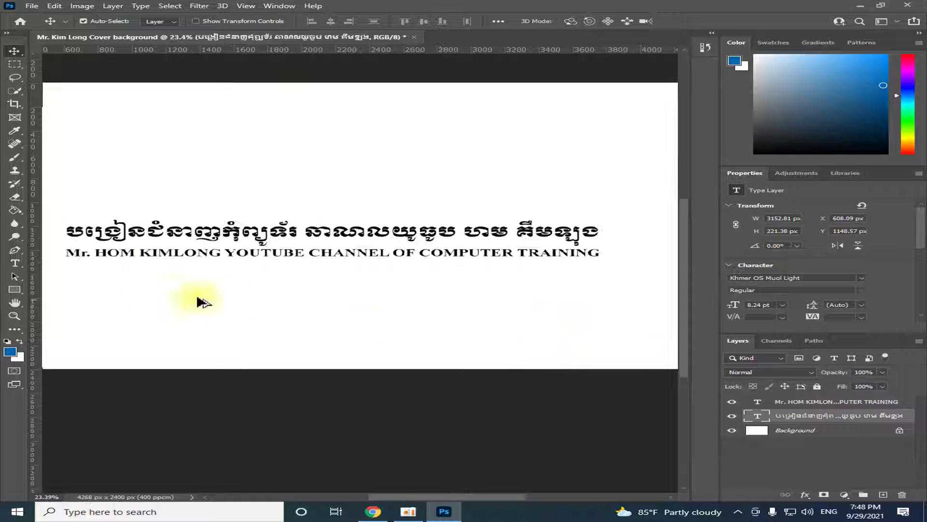
scroll(201, 300, "up", 1)
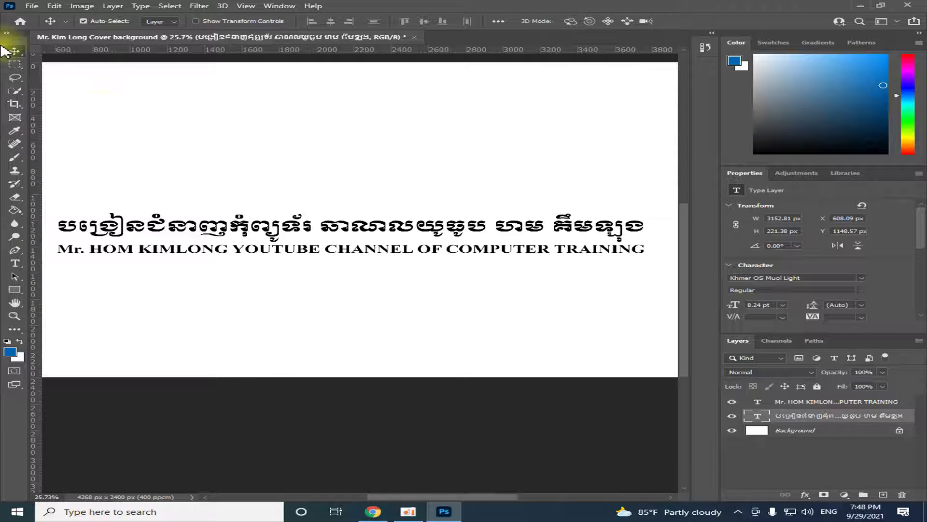
Step: Draw a 439 × 439 px blue circle, Ellipse 1, below the subtitle, then go to Home
left_click(16, 290)
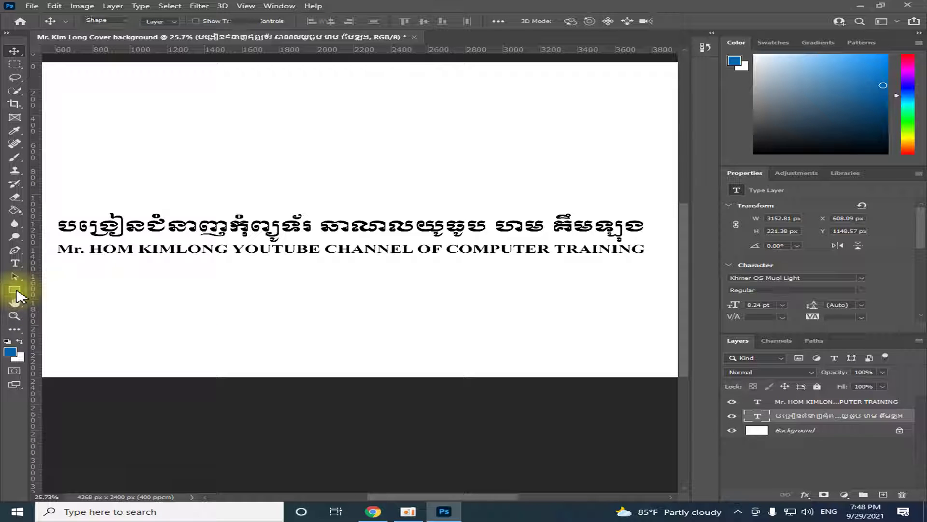
right_click(15, 290)
left_click(16, 296)
right_click(17, 298)
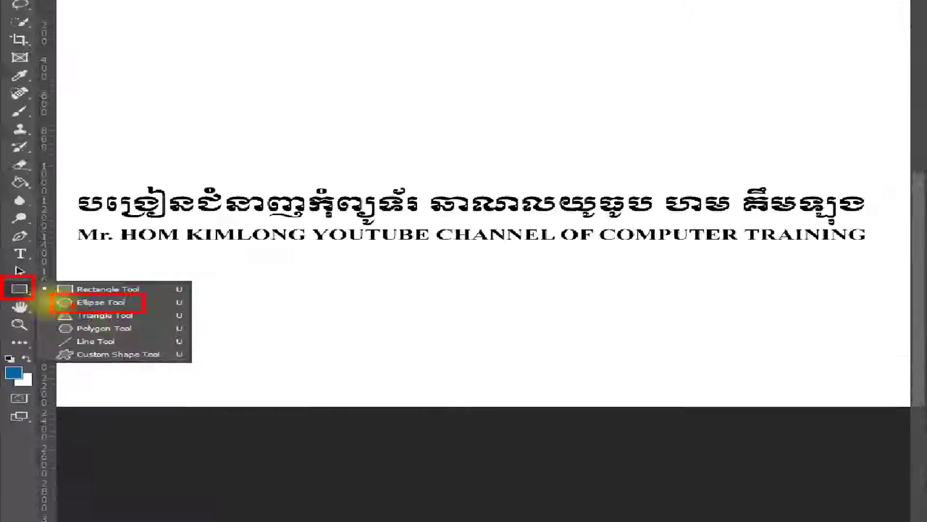
left_click(9, 292)
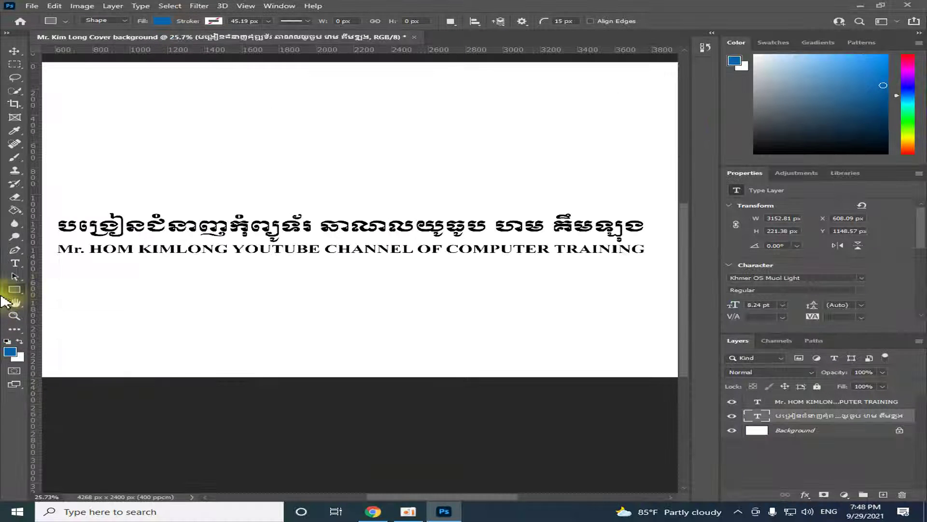
right_click(15, 292)
left_click(72, 300)
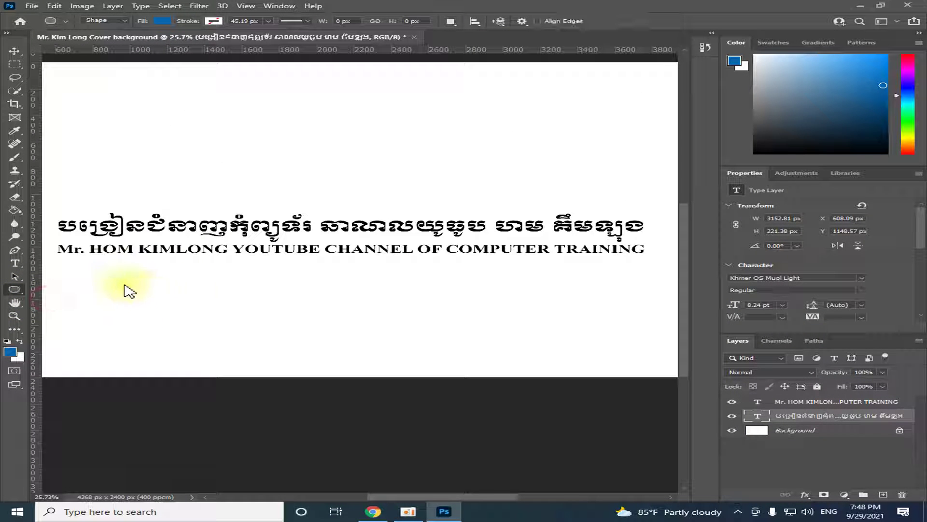
mouse_move(81, 268)
left_mouse_down()
mouse_move(193, 352)
mouse_move(163, 325)
left_mouse_up()
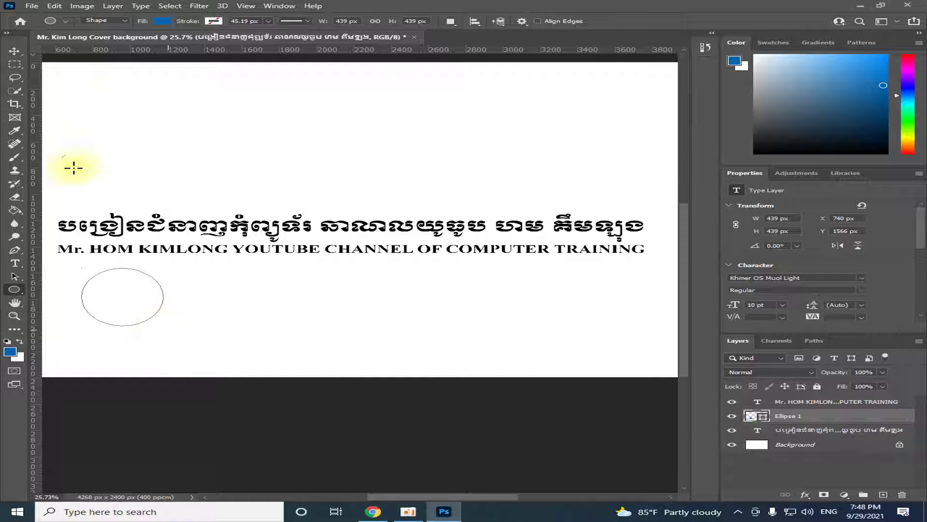
left_click(14, 26)
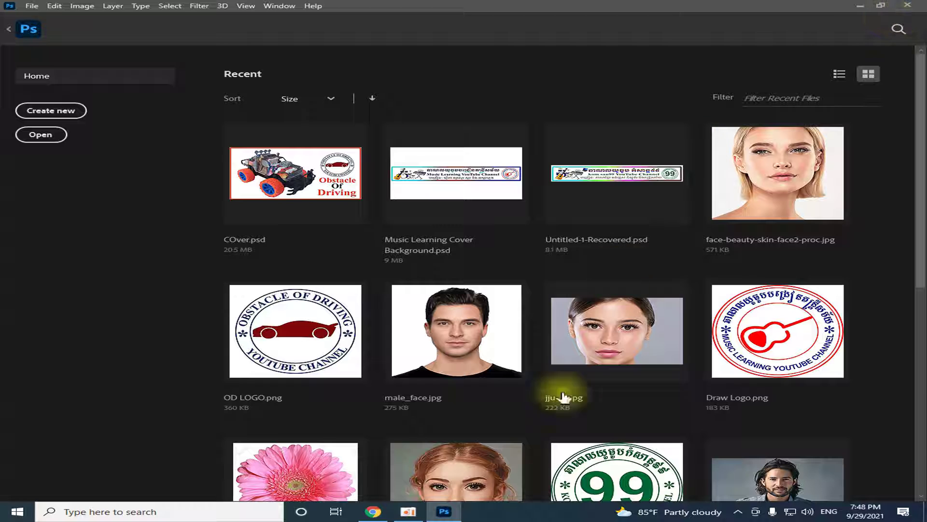
Step: Create a blank 4268 × 2400 px Untitled-1 document, float it, then close it
left_click(444, 511)
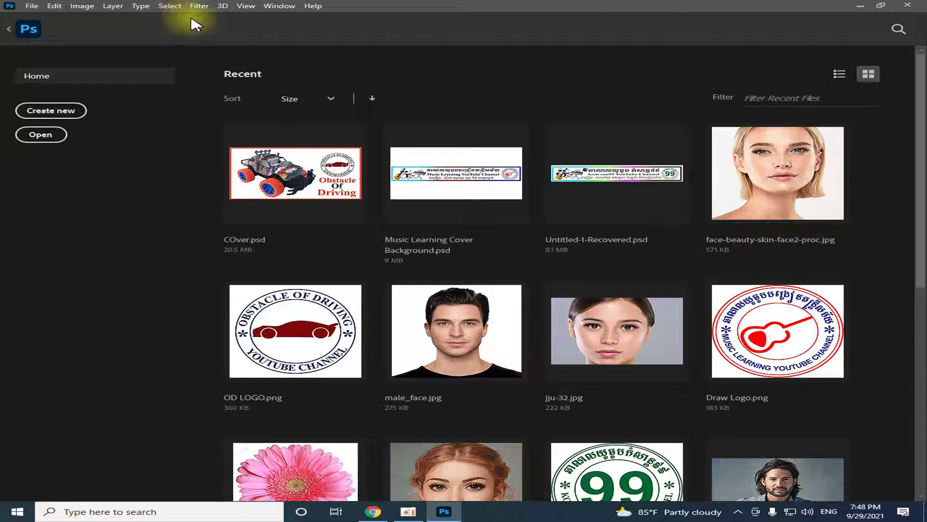
left_click(46, 110)
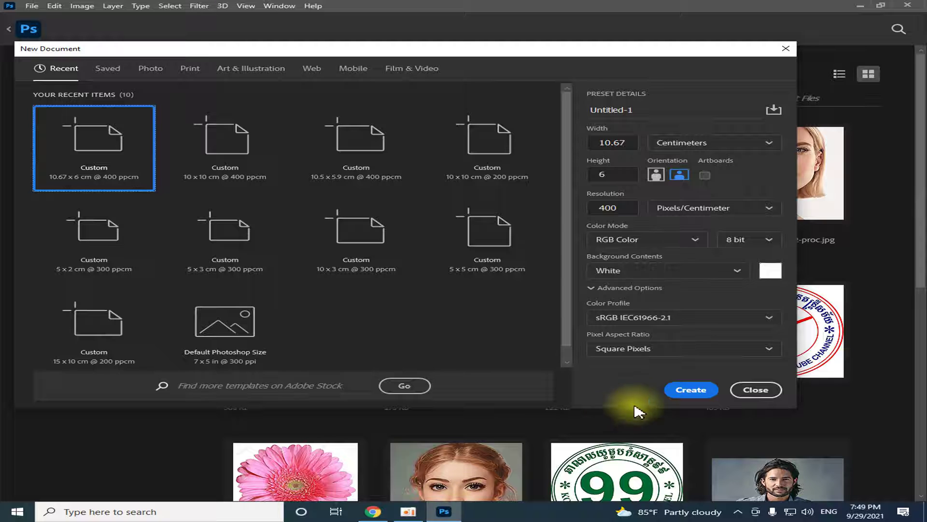
left_click(689, 390)
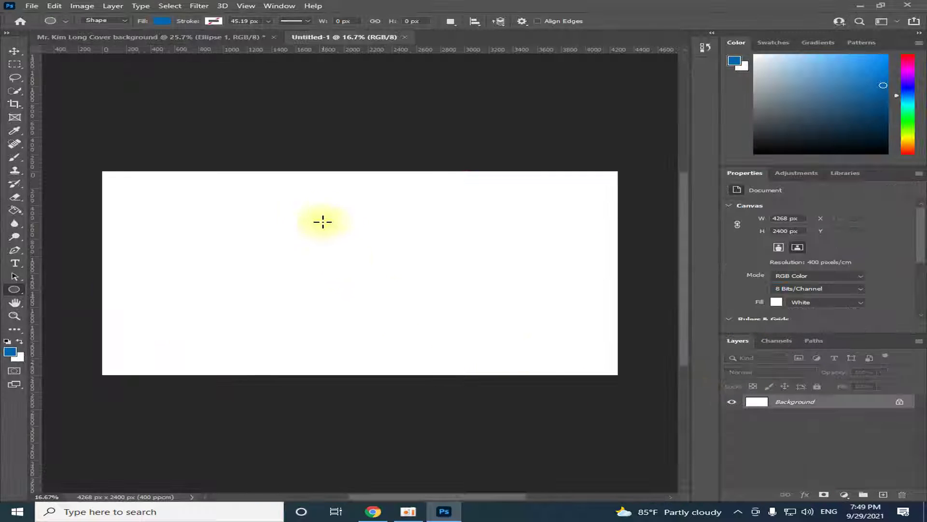
left_click_drag(332, 39, 338, 117)
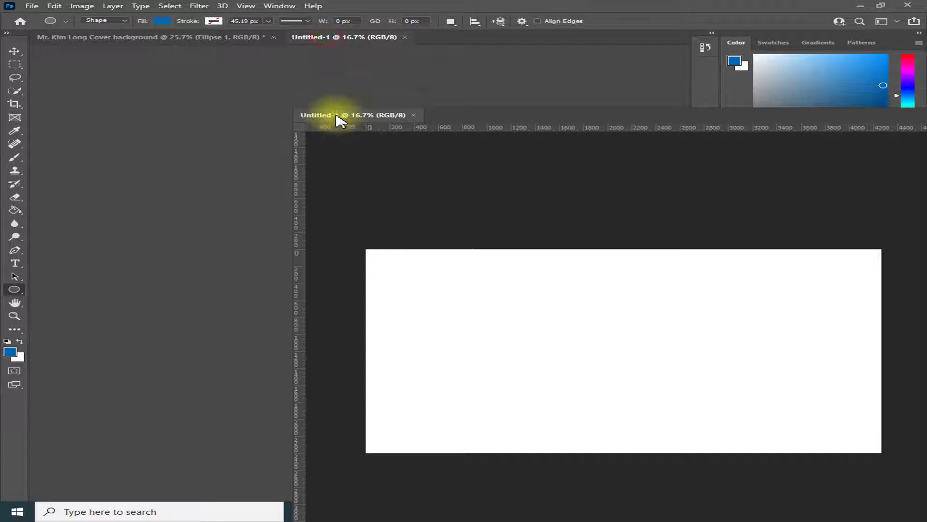
left_click(814, 115)
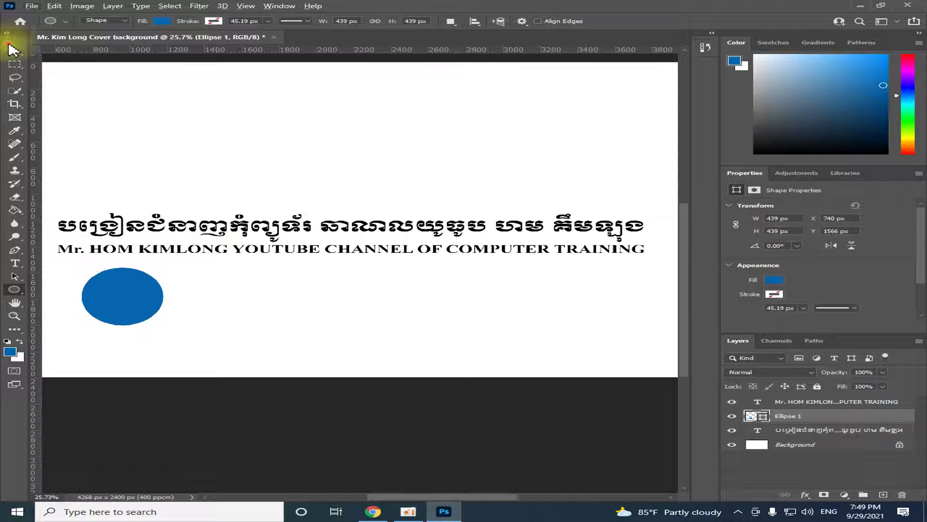
Step: Move the blue circle up closer to the English subtitle
scroll(118, 318, "up", 2)
mouse_move(386, 497)
left_mouse_down()
mouse_move(331, 497)
mouse_move(368, 497)
left_mouse_up()
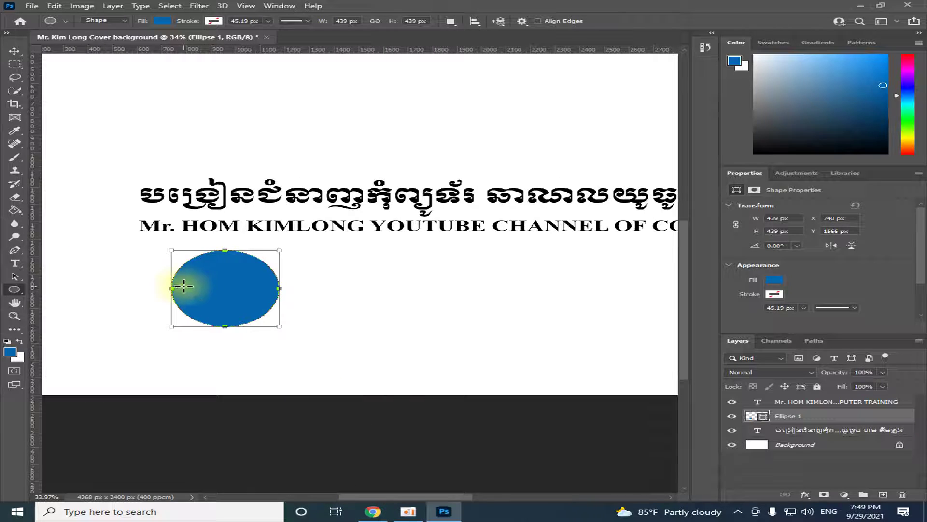
scroll(191, 289, "up", 2)
scroll(191, 289, "up", 1)
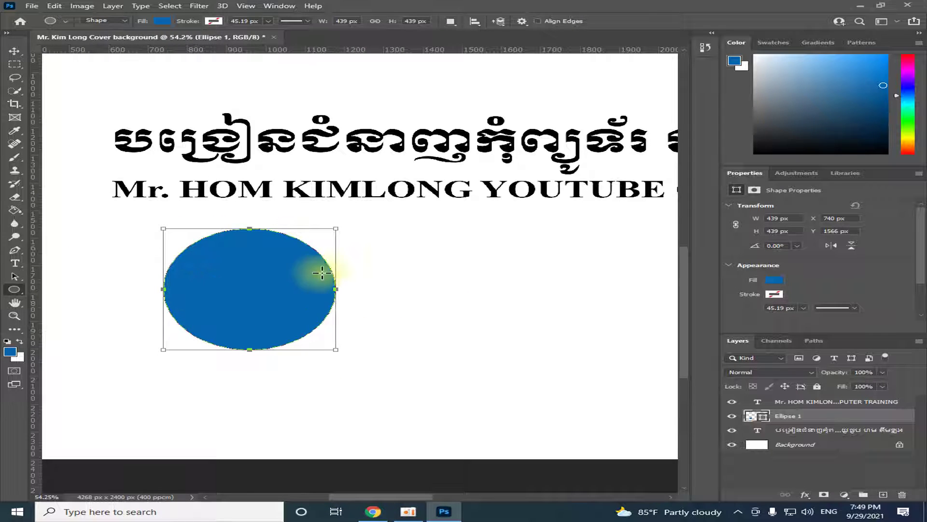
left_click(15, 52)
left_click(399, 304)
left_click_drag(273, 297, 221, 282)
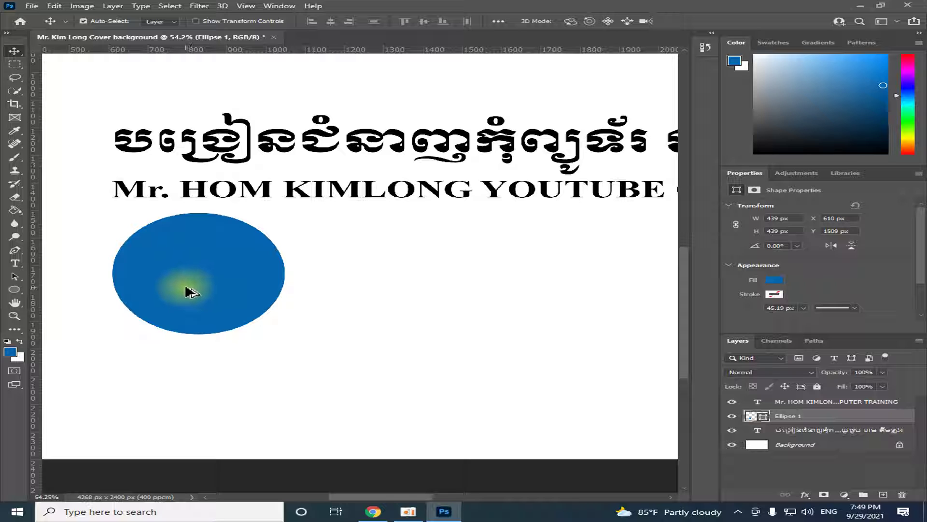
Step: Alt-drag a copy of the circle to its right and line it up with the first
left_click_drag(186, 289, 395, 328, "alt")
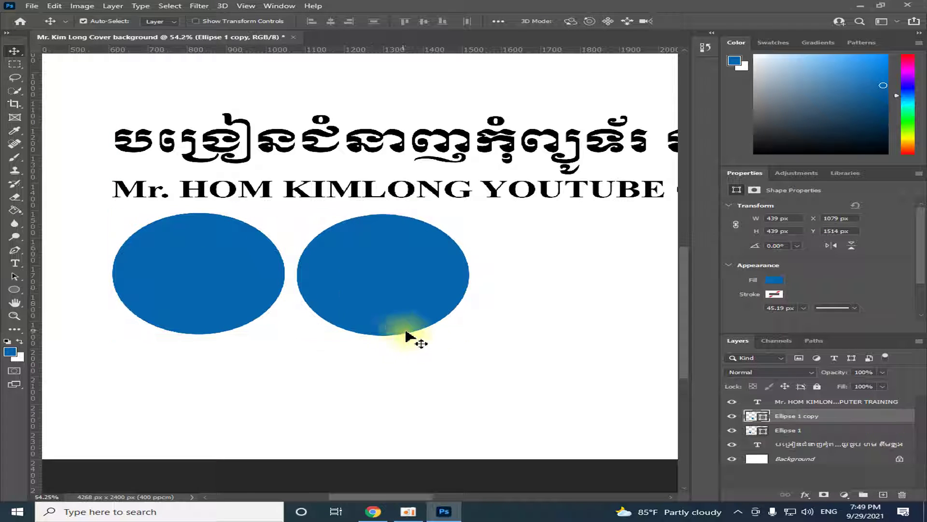
scroll(410, 338, "down", 2, "alt")
scroll(435, 357, "down", 2, "alt")
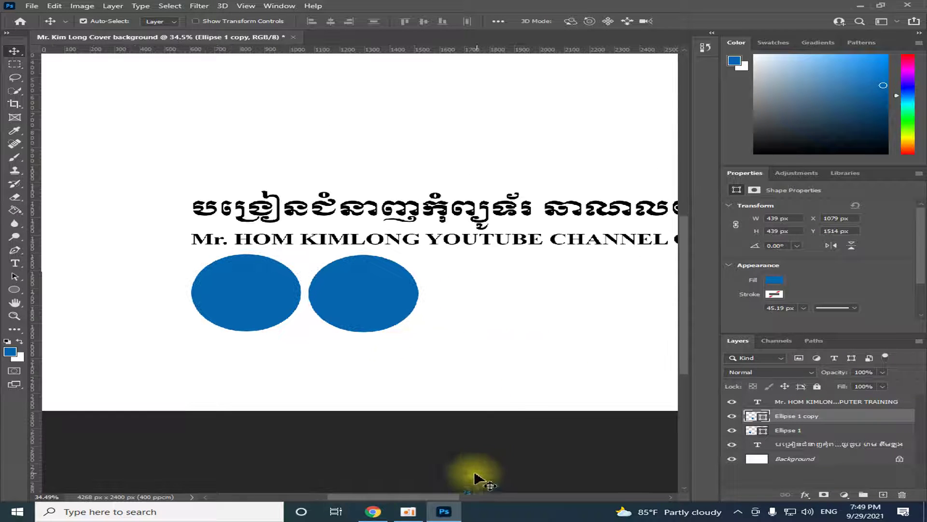
left_click_drag(449, 497, 483, 497)
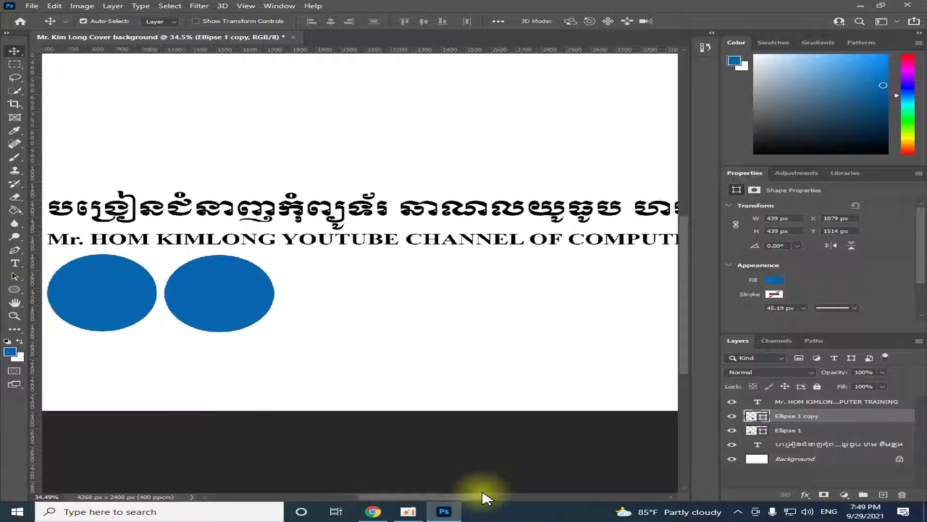
left_click_drag(483, 498, 481, 497)
scroll(379, 396, "down", 3, "alt")
scroll(379, 396, "down", 1, "alt")
scroll(180, 352, "up", 2, "alt")
scroll(135, 331, "up", 2, "alt")
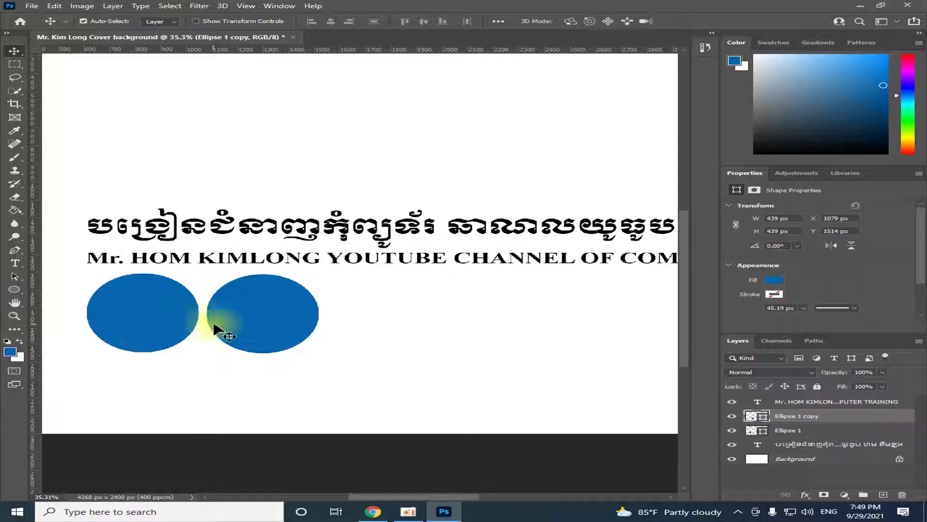
left_click_drag(215, 328, 261, 323)
scroll(332, 383, "down", 1, "alt")
scroll(331, 383, "down", 2, "alt")
scroll(387, 383, "down", 1, "alt")
scroll(369, 379, "up", 2, "alt")
Step: Duplicate more circles along the row until seven sit evenly spaced at 100 px
mouse_move(276, 338)
left_mouse_down("alt")
mouse_move(550, 343)
mouse_move(633, 329)
left_mouse_up("alt")
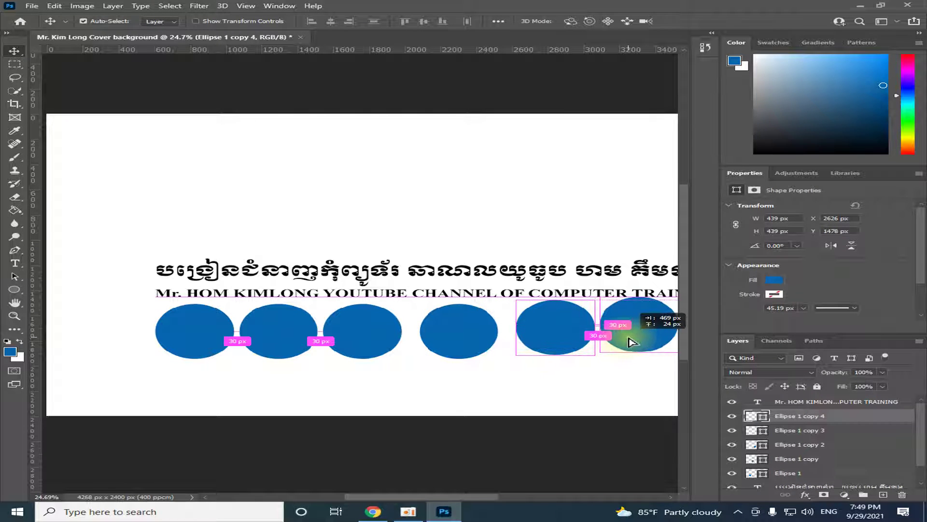
left_click_drag(441, 496, 521, 497)
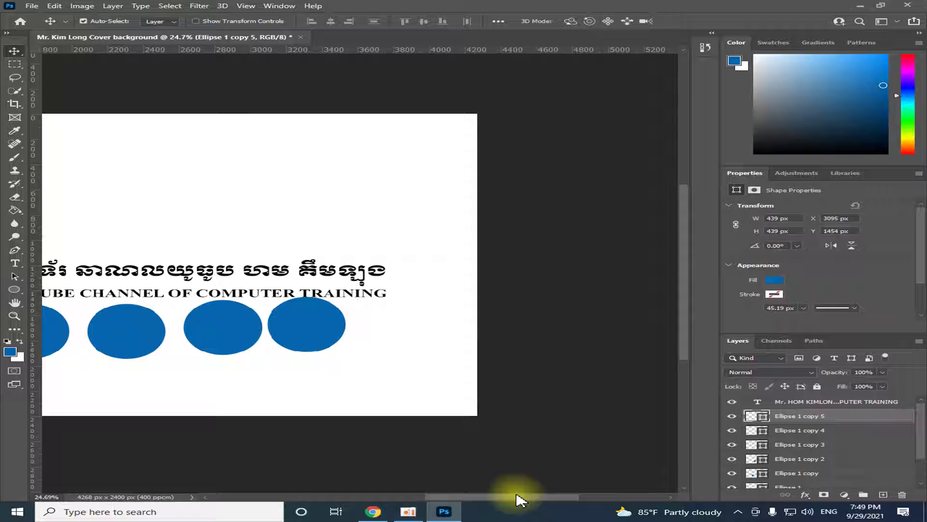
left_click_drag(319, 344, 395, 358, "alt")
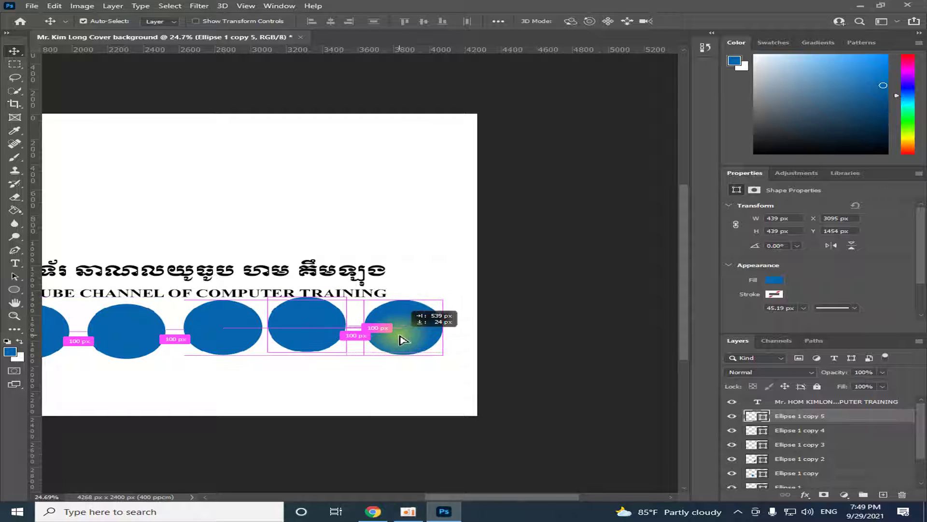
left_click_drag(493, 497, 431, 497)
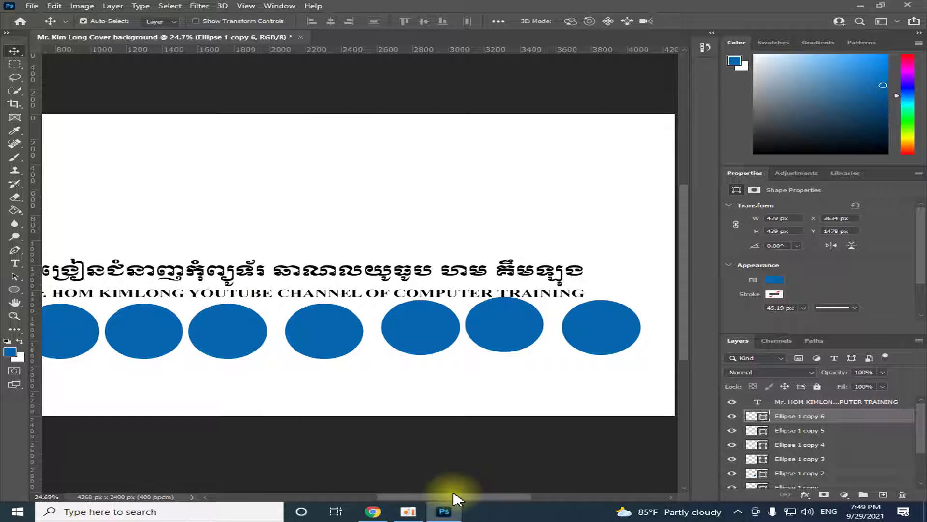
scroll(212, 319, "down", 1)
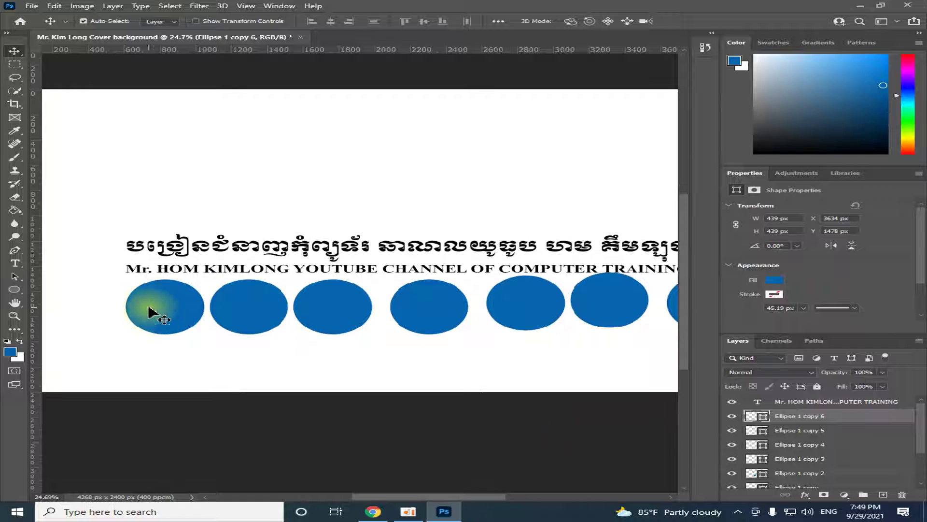
left_click(151, 310)
scroll(174, 320, "down", 2)
scroll(127, 316, "up", 1)
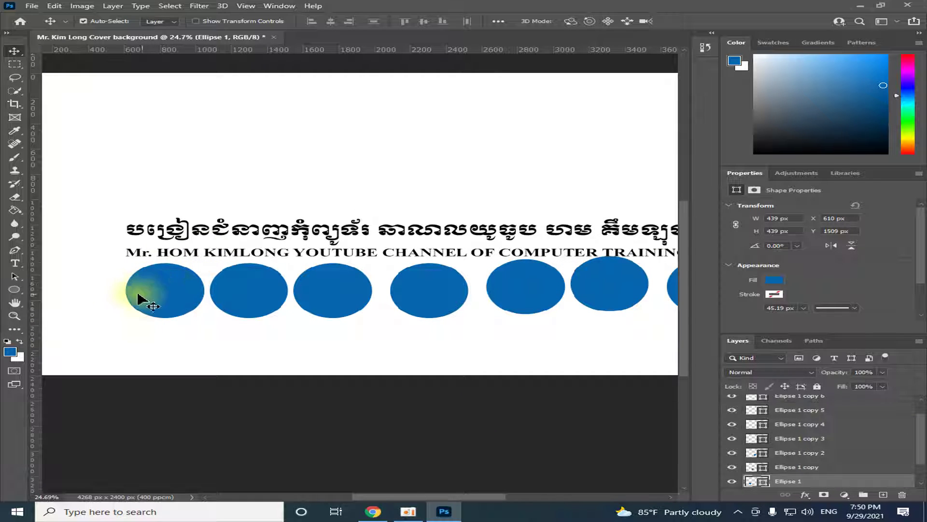
scroll(54, 184, "up", 3)
left_click(31, 6)
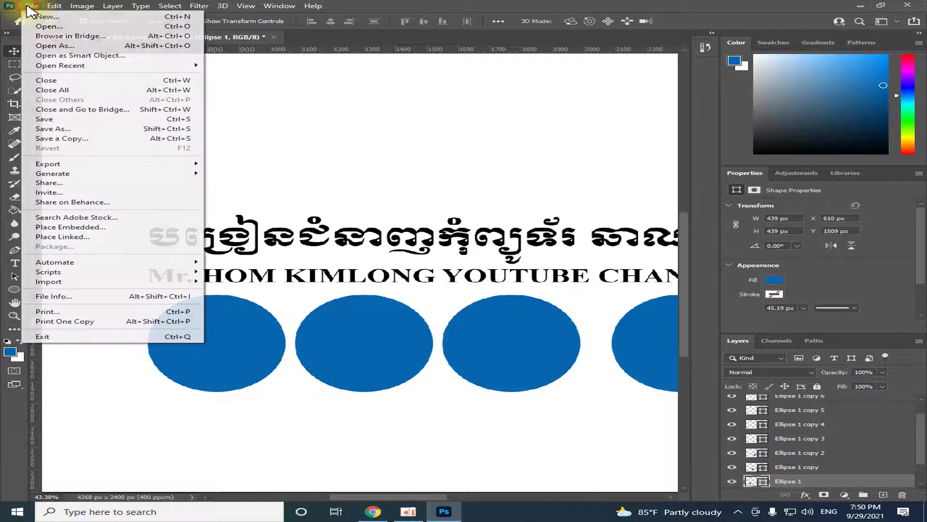
Step: Open Microsoft_Publisher_2013-2019_logo.svg.png from the Downloads folder as a new document
left_click(31, 6)
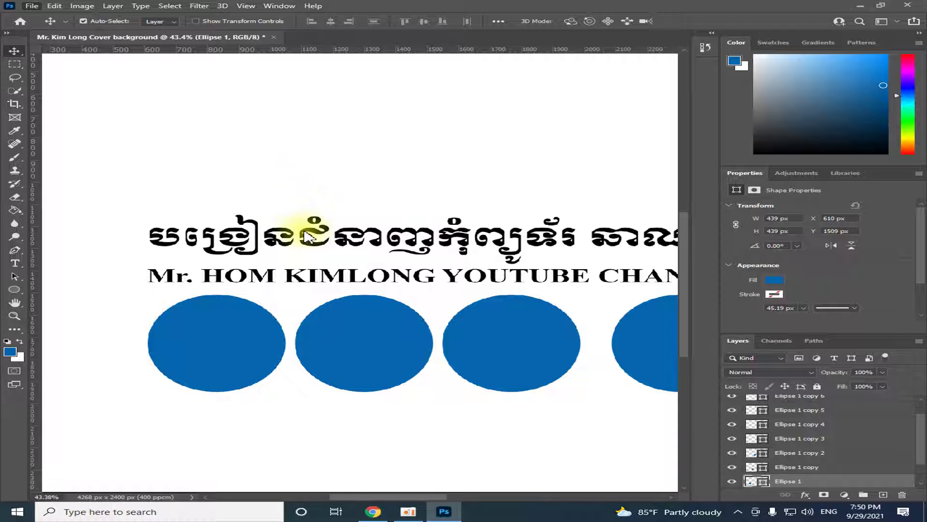
double_click(300, 166)
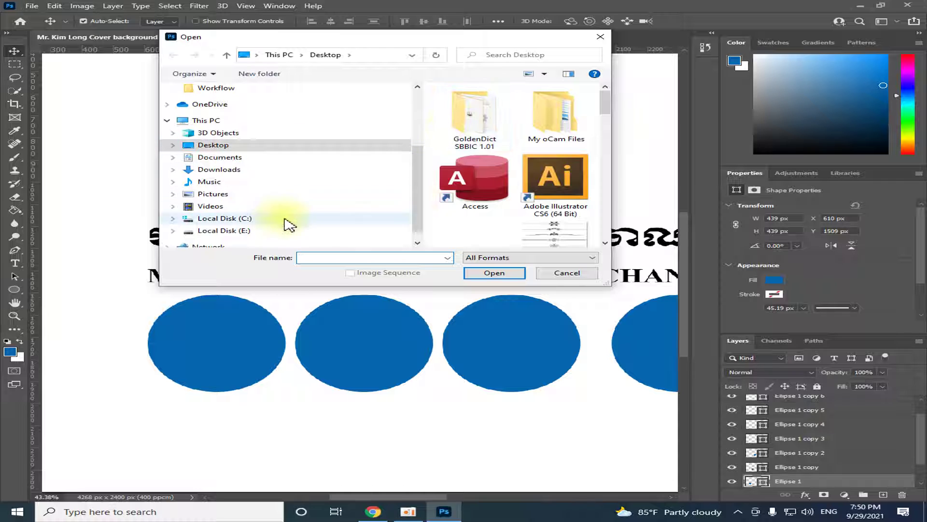
scroll(414, 182, "down", 1)
scroll(418, 178, "up", 2)
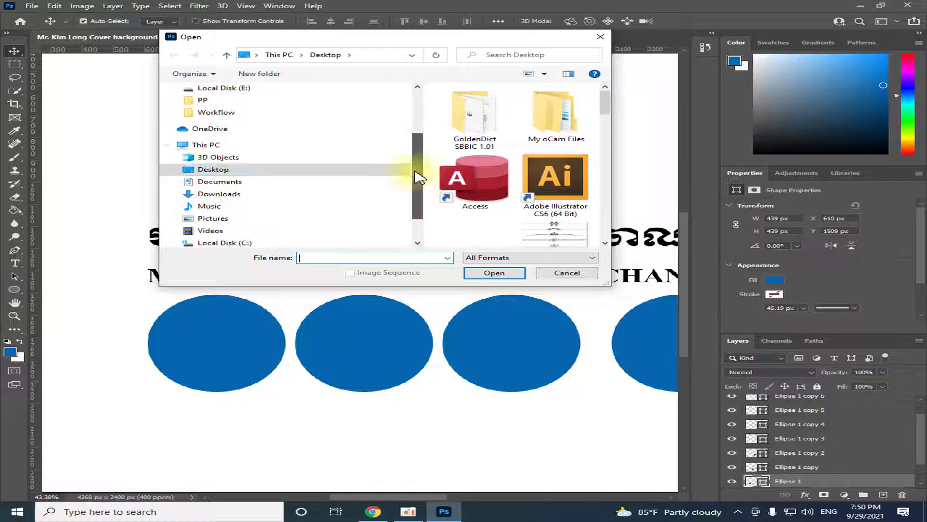
left_click(203, 194)
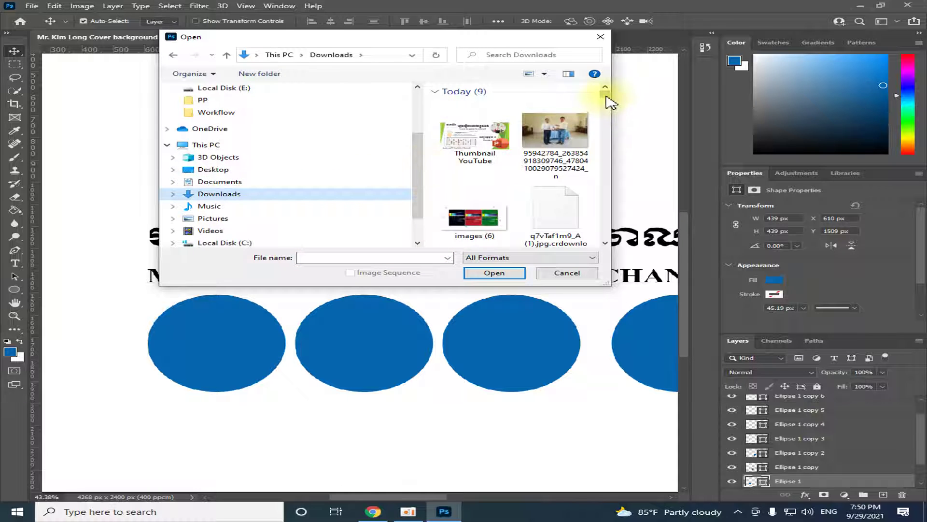
left_click_drag(611, 104, 612, 147)
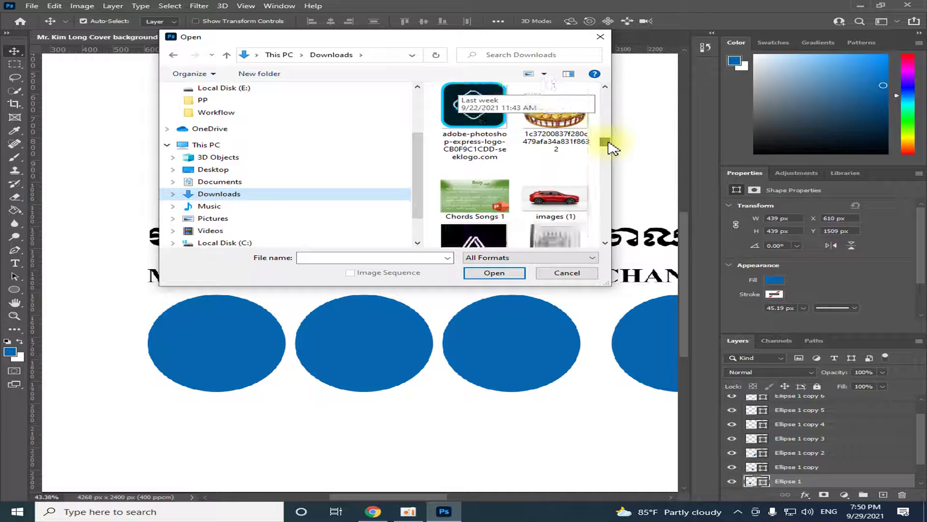
left_click_drag(612, 147, 607, 189)
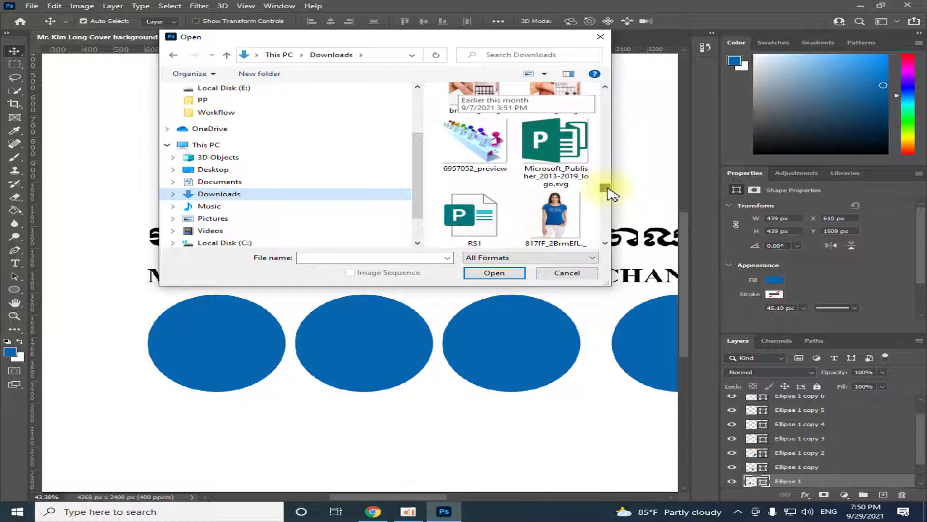
left_click(558, 154)
left_click(492, 279)
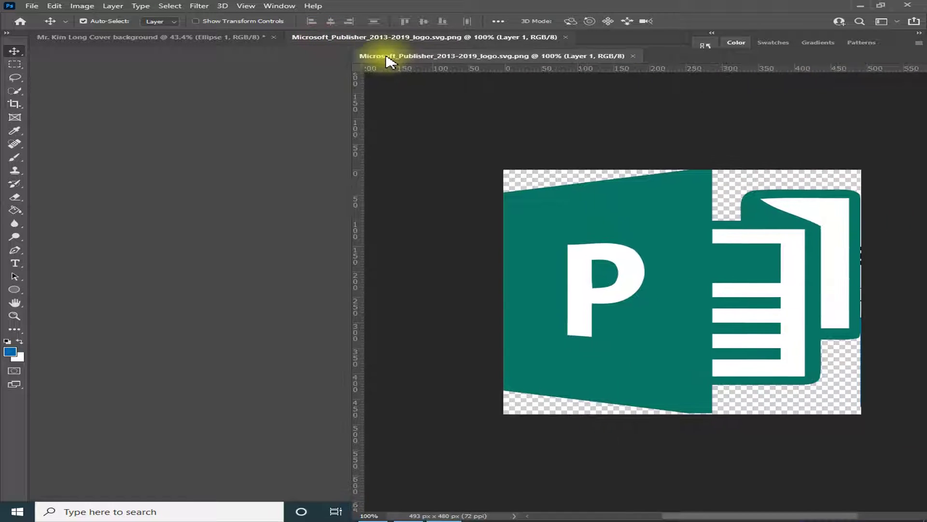
Step: Float the Publisher logo document in its own window over the cover, undoing an accidental drop onto the cover
left_click_drag(321, 37, 360, 54)
left_click(519, 227)
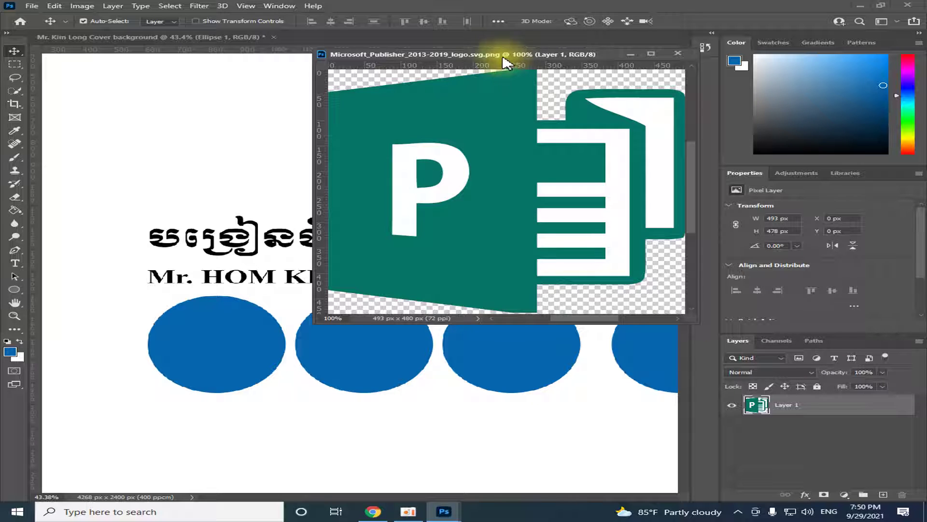
left_click_drag(503, 55, 456, 94)
left_click_drag(397, 196, 124, 206)
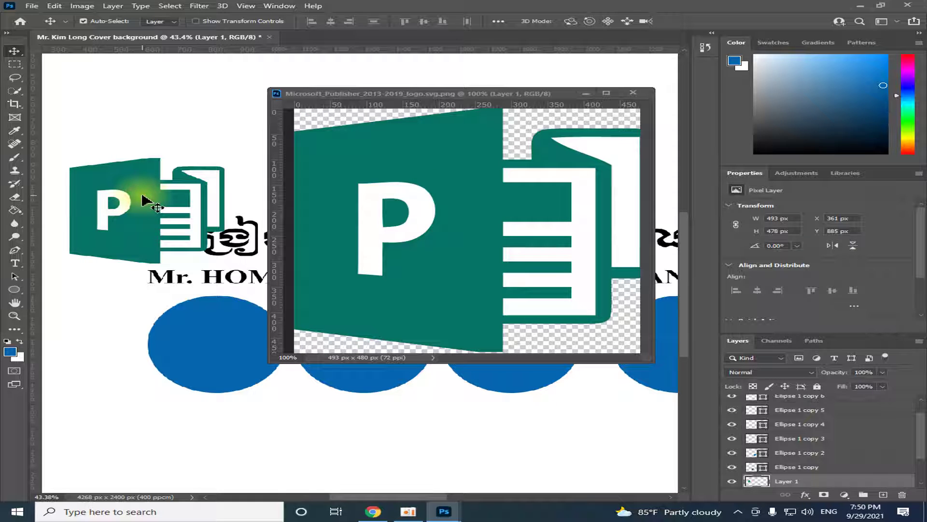
key("ctrl+z")
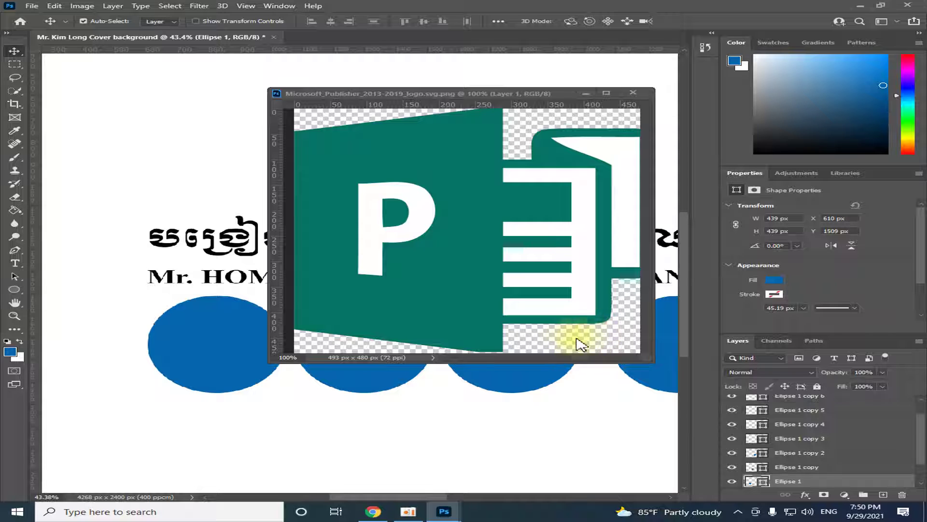
mouse_move(568, 96)
left_mouse_down()
mouse_move(570, 59)
mouse_move(552, 46)
left_mouse_up()
scroll(290, 249, "up", 2)
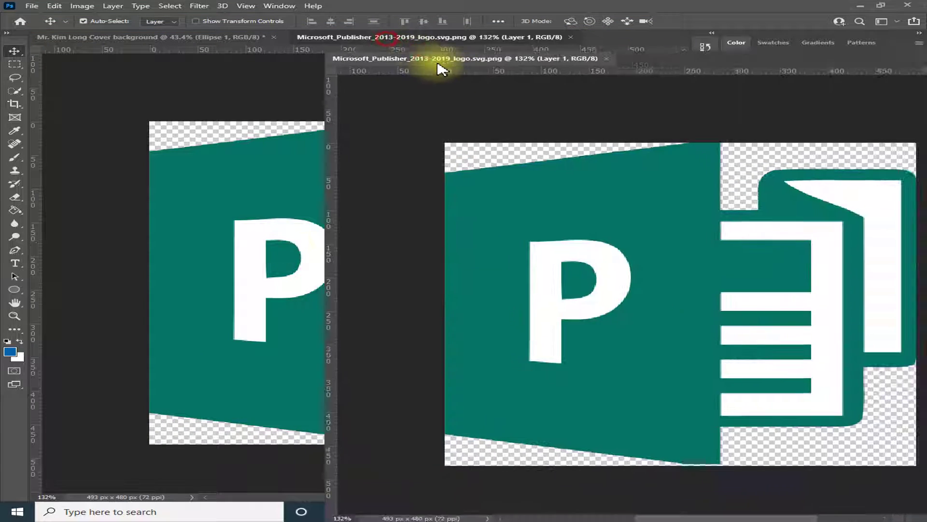
left_click_drag(395, 47, 481, 77)
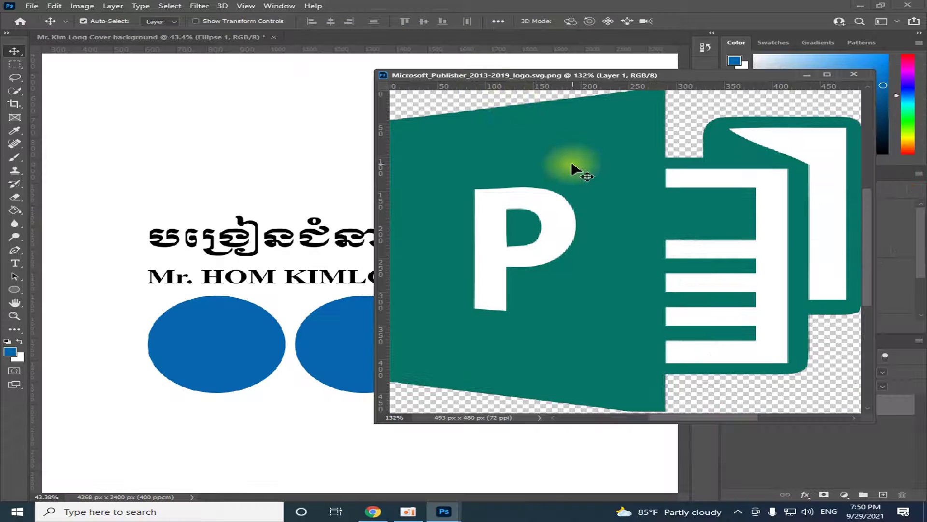
scroll(615, 203, "down", 2)
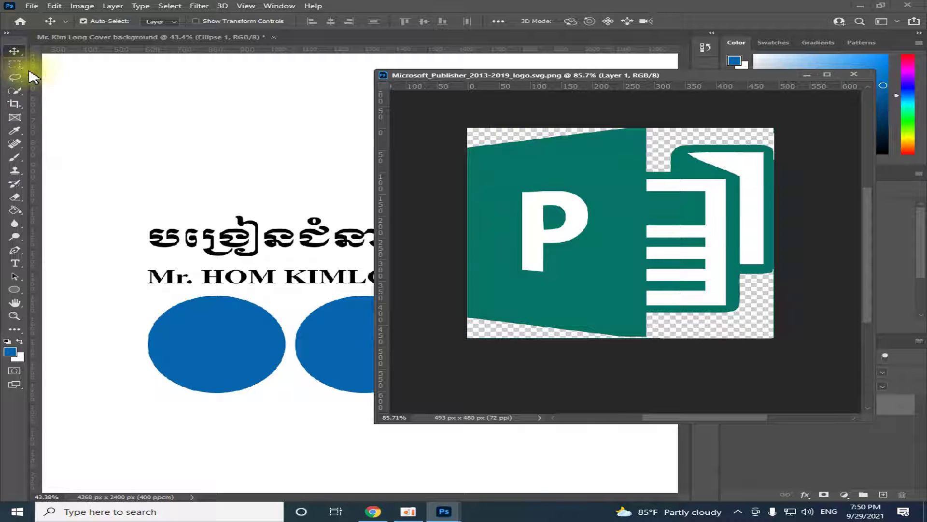
Step: Select the Publisher logo shape with the Object Selection Tool by boxing it in
left_click(14, 68)
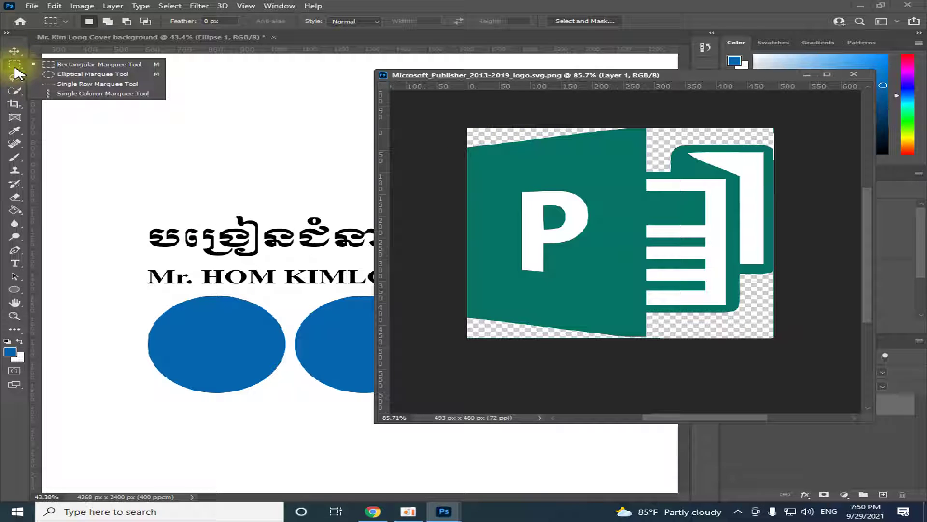
left_click(15, 78)
right_click(15, 92)
left_click(15, 92)
right_click(15, 93)
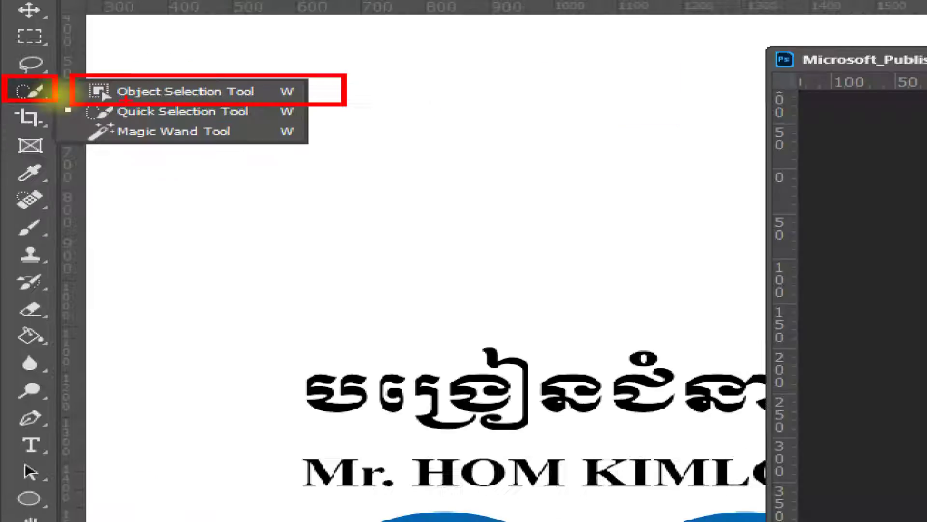
left_click(25, 101)
right_click(21, 98)
left_click(63, 87)
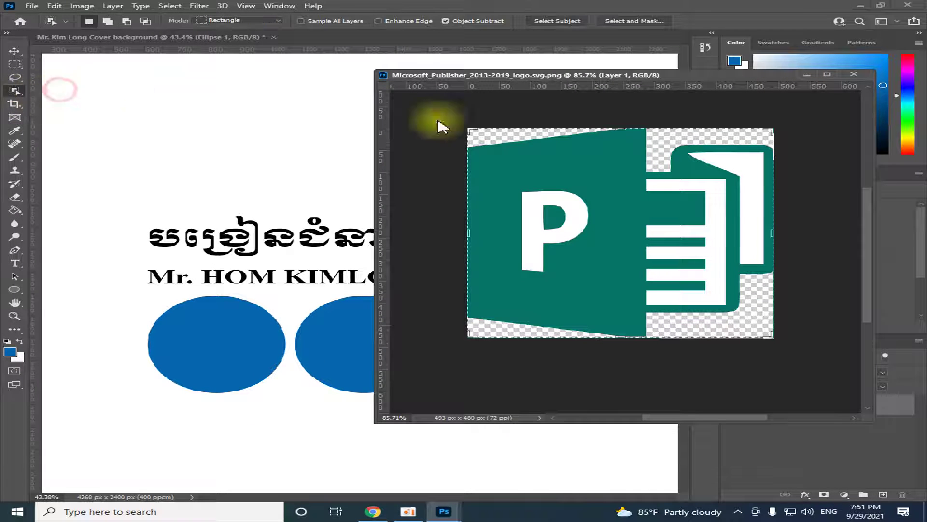
left_click_drag(456, 118, 804, 358)
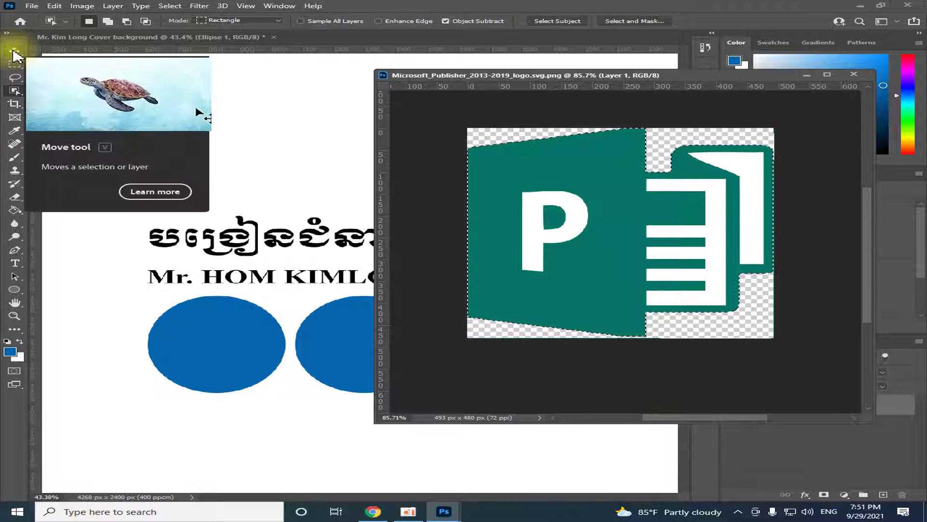
Step: Drag the selected Publisher logo onto the cover as Layer 1 and close the logo document
left_click(14, 52)
left_click_drag(483, 265, 208, 305)
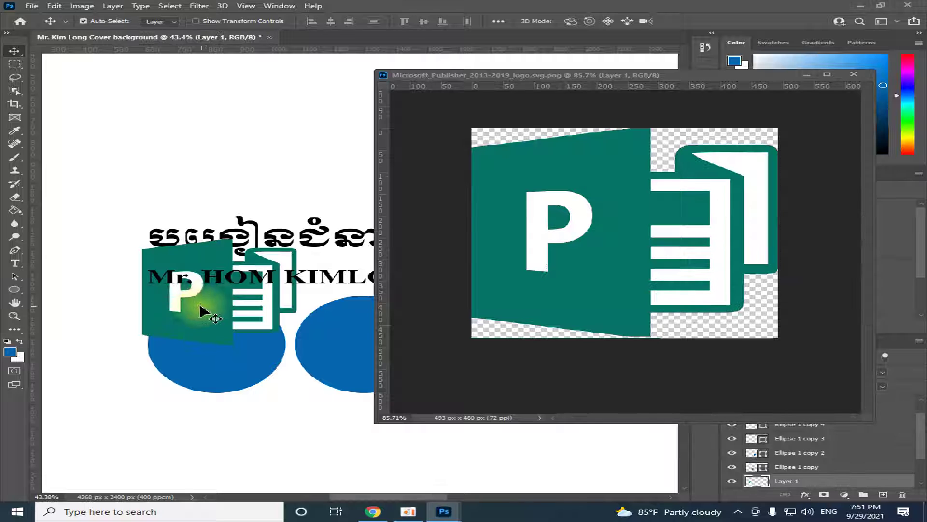
left_click(854, 75)
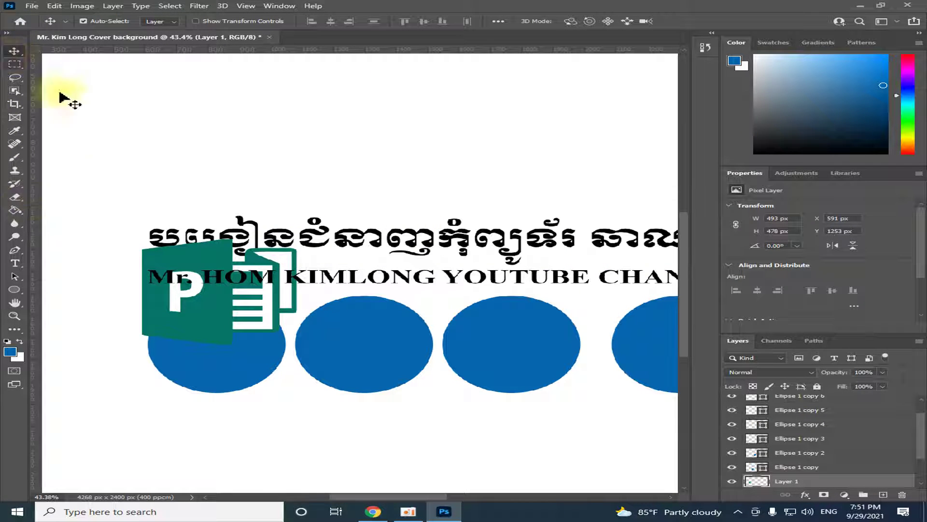
mouse_move(201, 296)
left_mouse_down()
mouse_move(338, 344)
mouse_move(473, 348)
mouse_move(621, 331)
mouse_move(652, 348)
left_mouse_up()
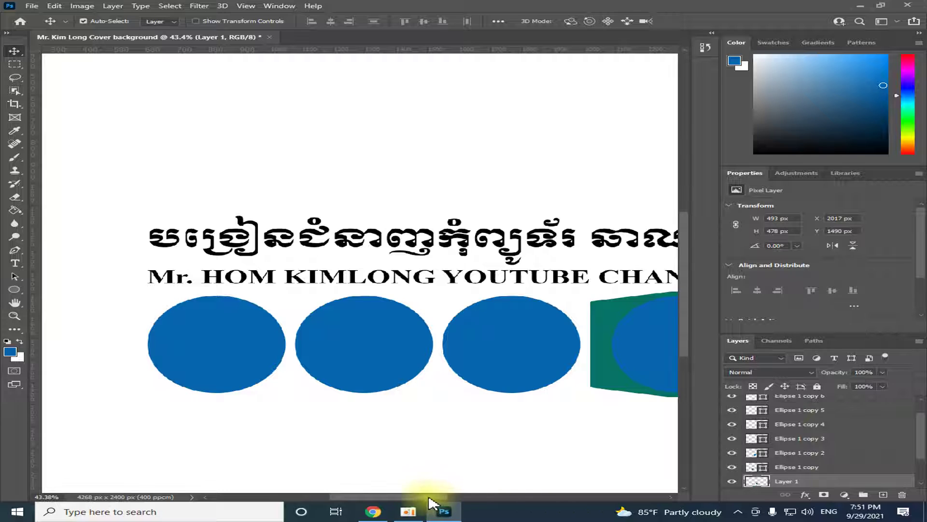
Step: Stack Layer 1 directly above Ellipse 1 copy 3 and drag the logo up onto that circle
left_click_drag(429, 496, 488, 496)
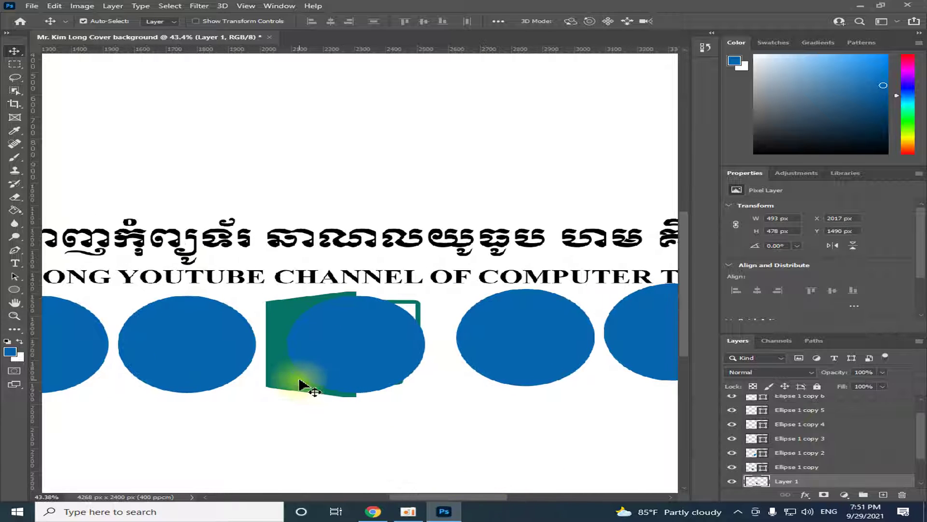
left_click_drag(303, 385, 390, 449)
left_click(367, 372)
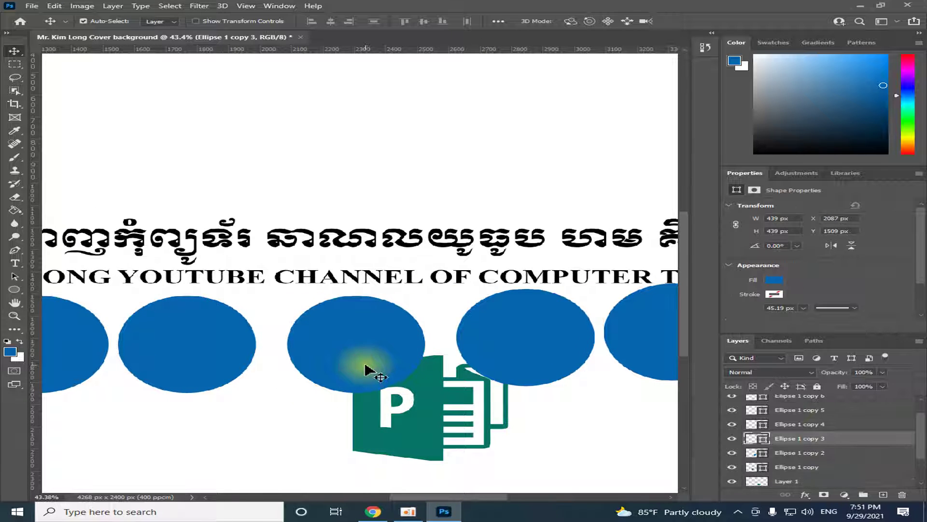
left_click(425, 425)
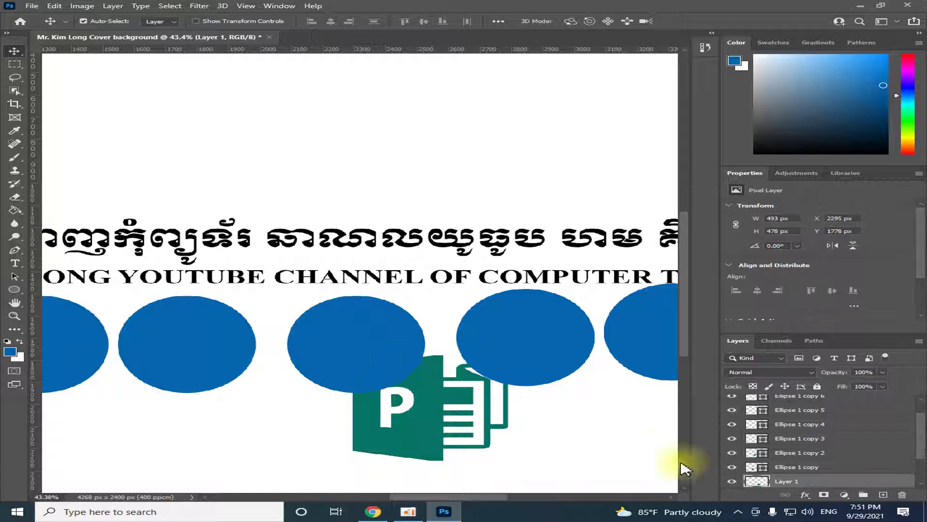
left_click_drag(816, 481, 779, 437)
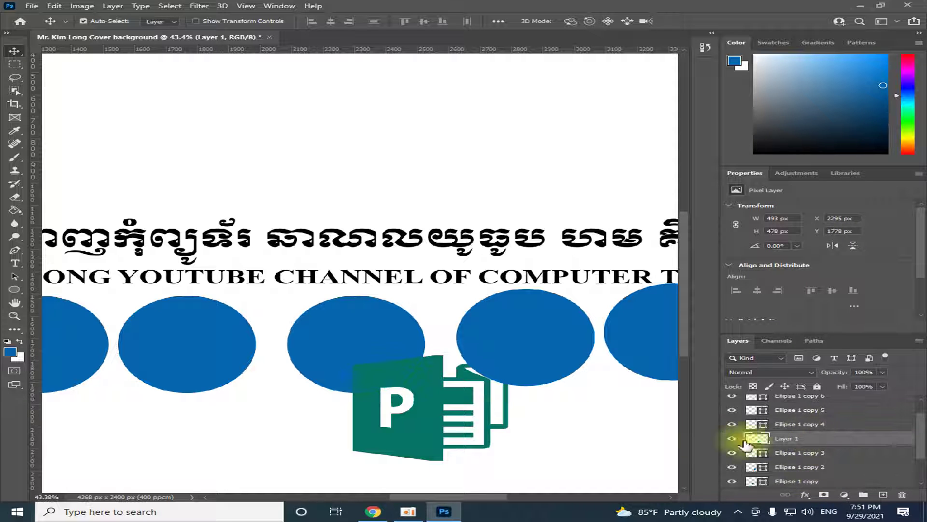
left_click(351, 333)
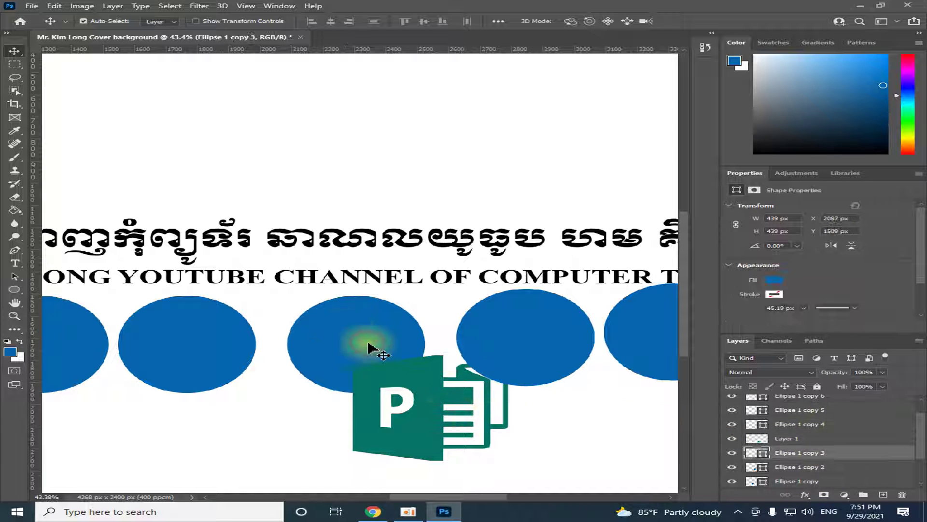
left_click(443, 415)
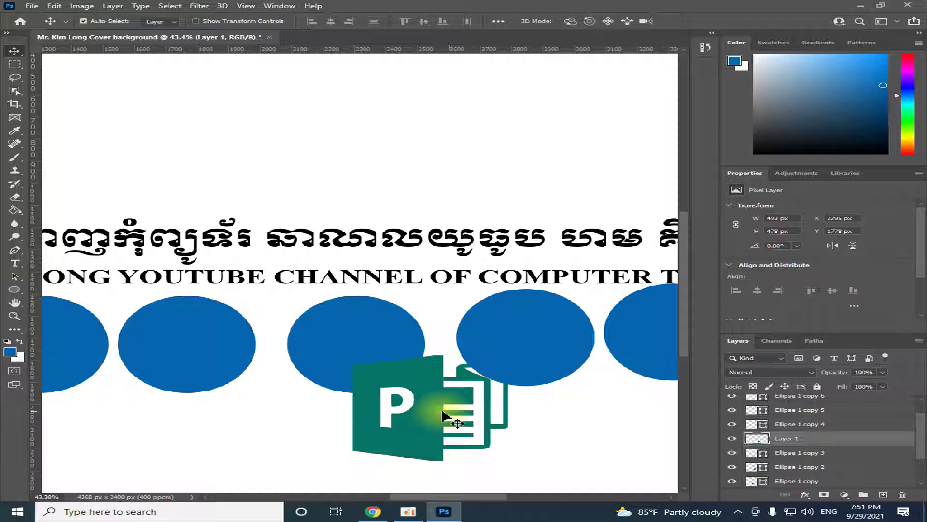
left_click(808, 455)
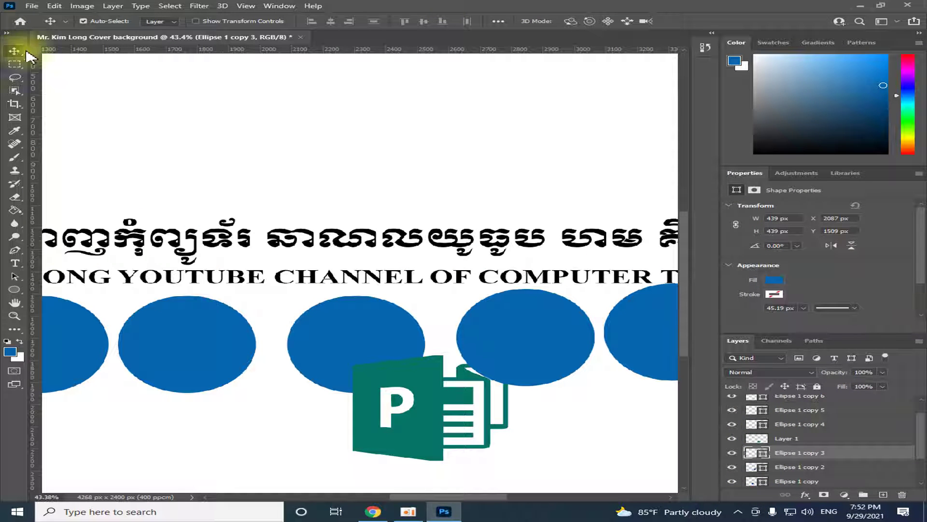
mouse_move(405, 401)
left_mouse_down()
mouse_move(340, 367)
mouse_move(340, 346)
left_mouse_up()
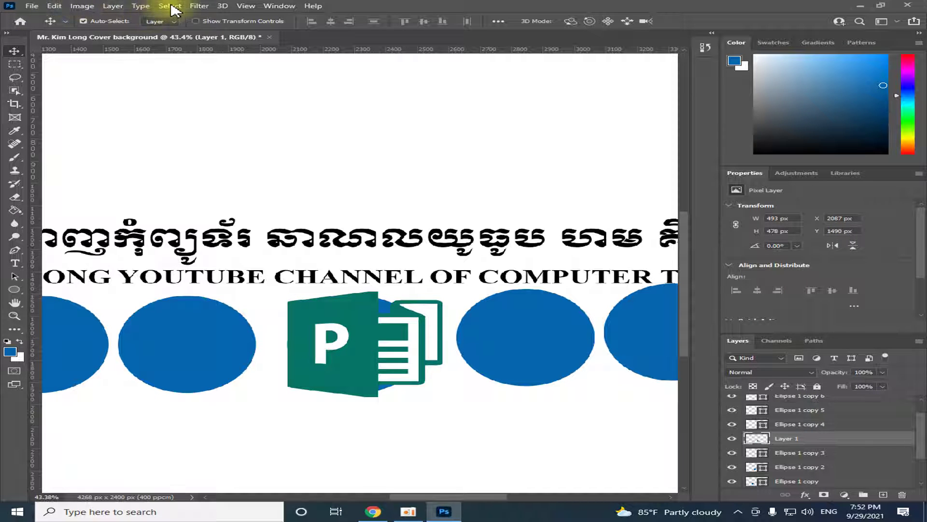
Step: Apply Layer > Create Clipping Mask so Layer 1 shows only inside the circle beneath
left_click(172, 6)
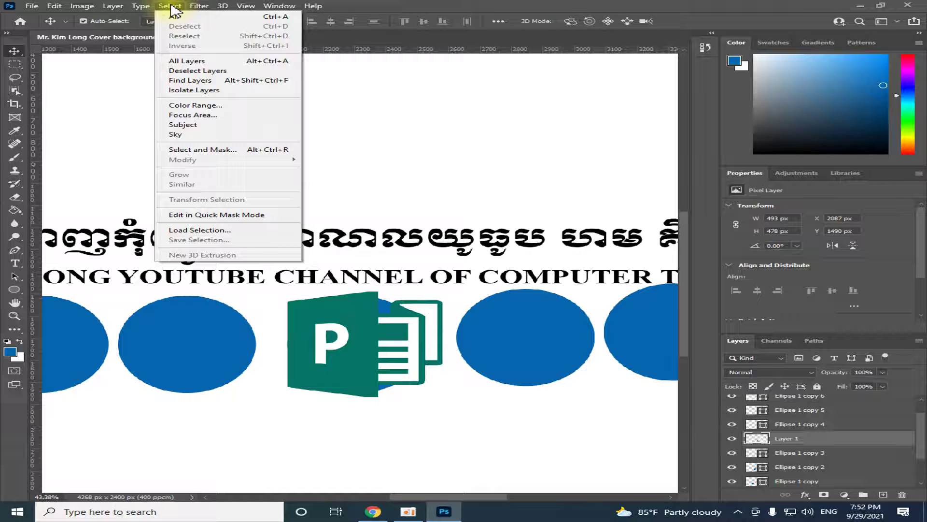
left_click(79, 6)
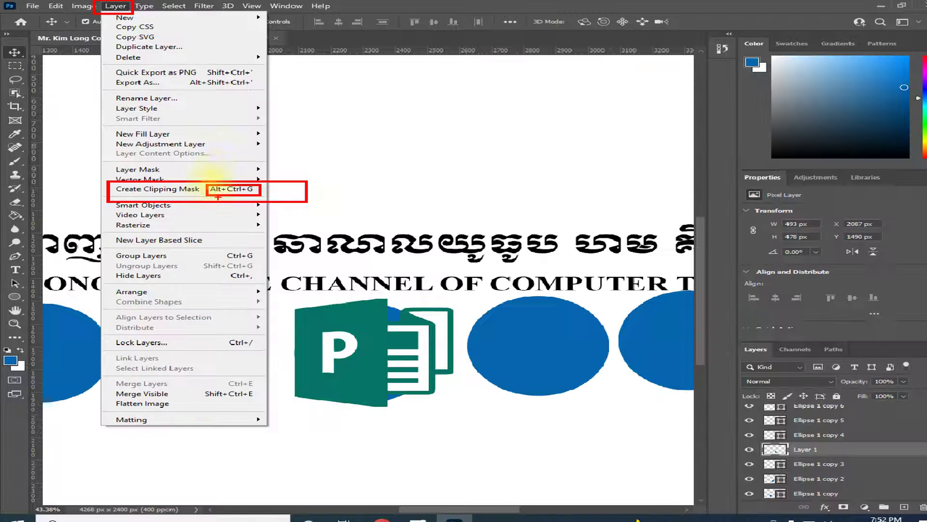
left_click(244, 206)
left_click(112, 6)
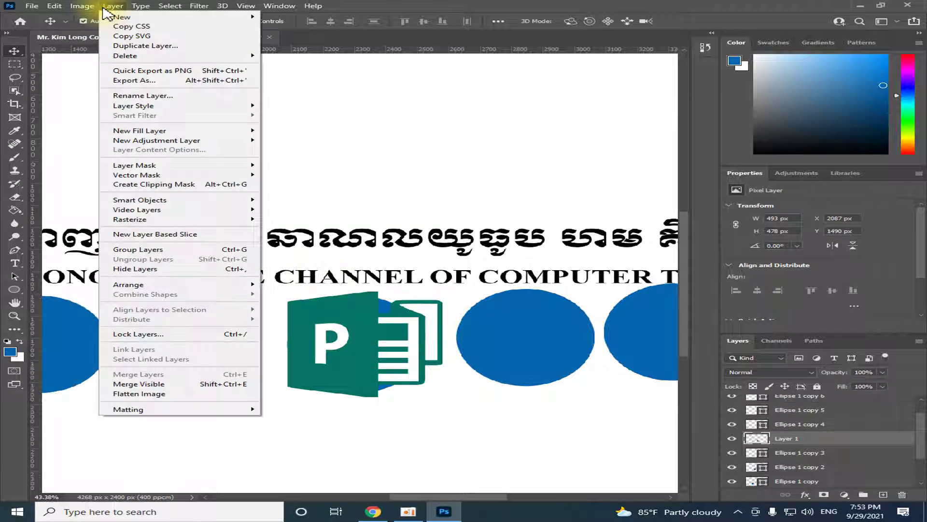
left_click(202, 184)
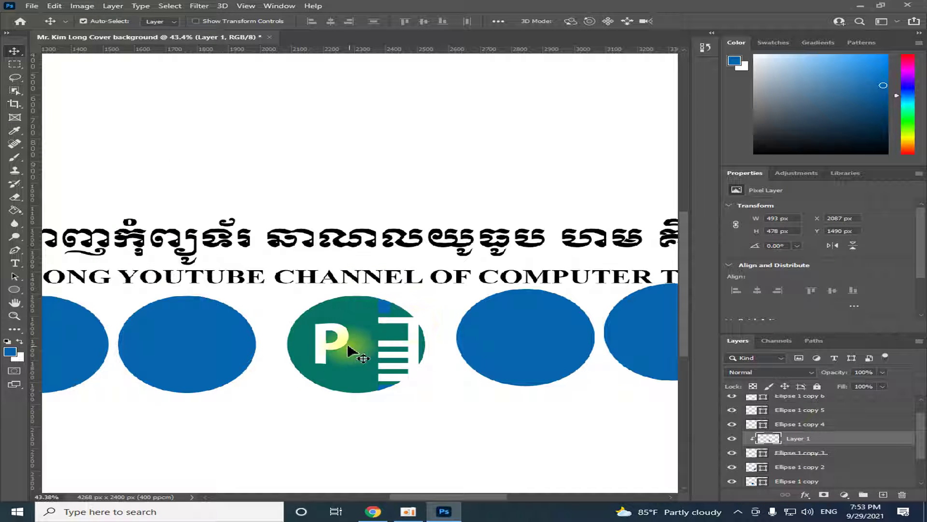
scroll(366, 366, "up", 2)
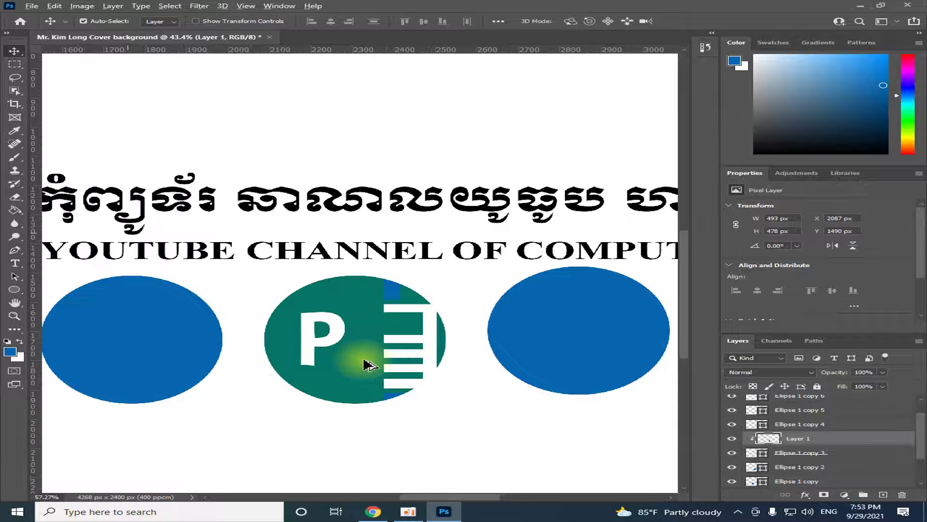
Step: Scale the clipped Publisher logo down to 314 × 308 px inside its blue circle
scroll(366, 363, "up", 2)
scroll(367, 358, "up", 2)
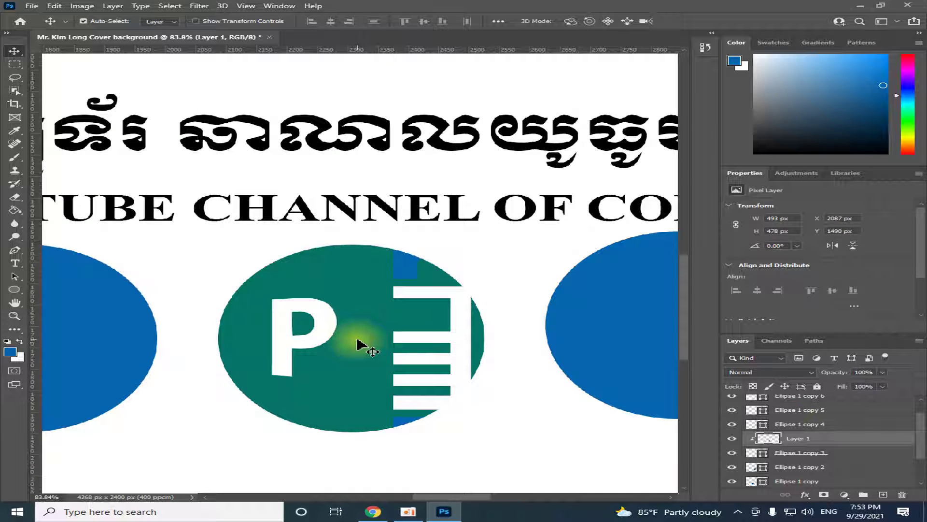
left_click(367, 342)
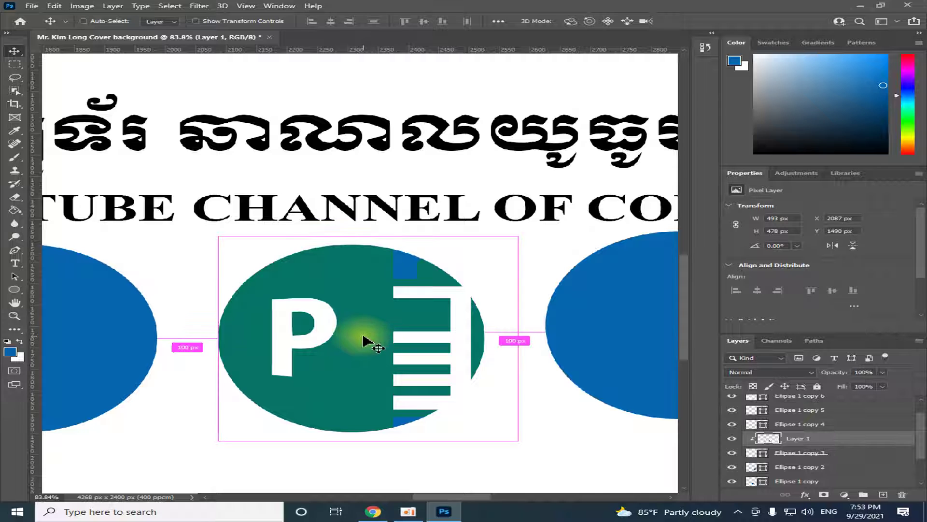
key("ctrl+t")
left_click_drag(520, 236, 473, 264)
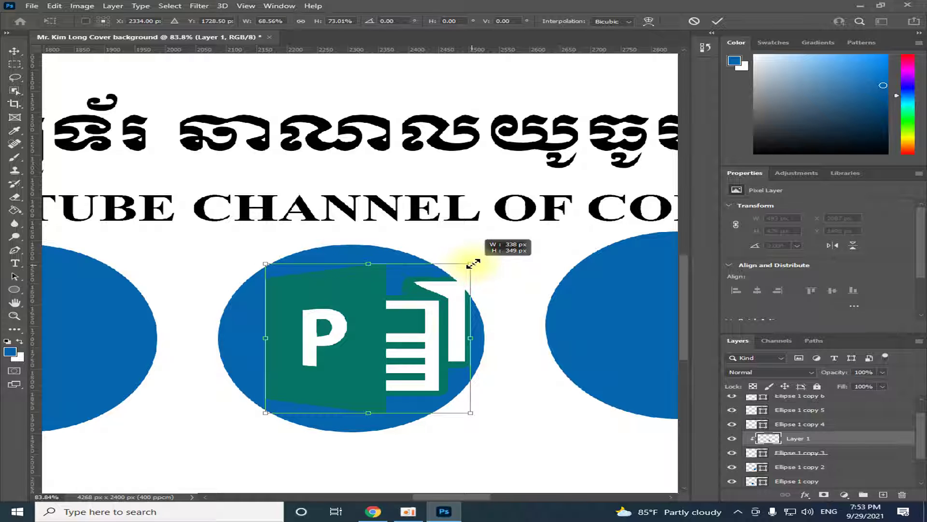
left_click_drag(408, 333, 388, 339)
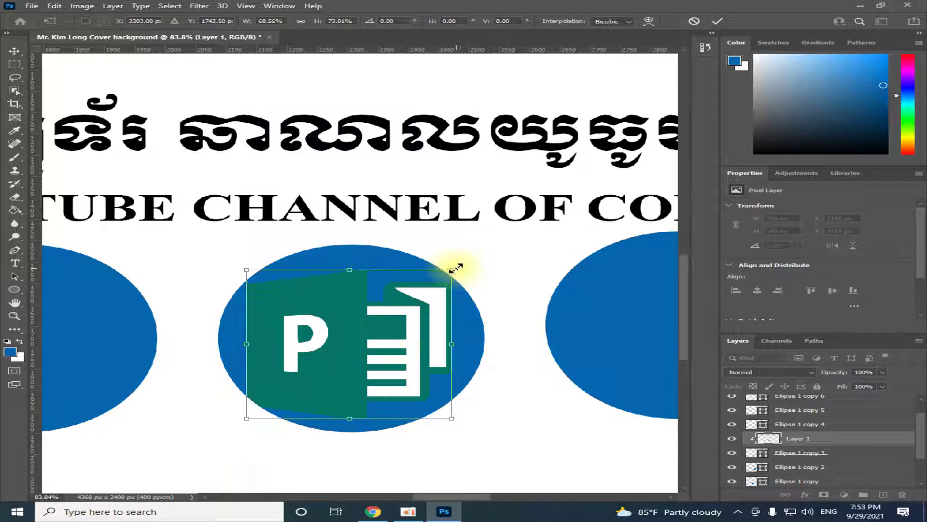
left_click_drag(451, 269, 448, 273)
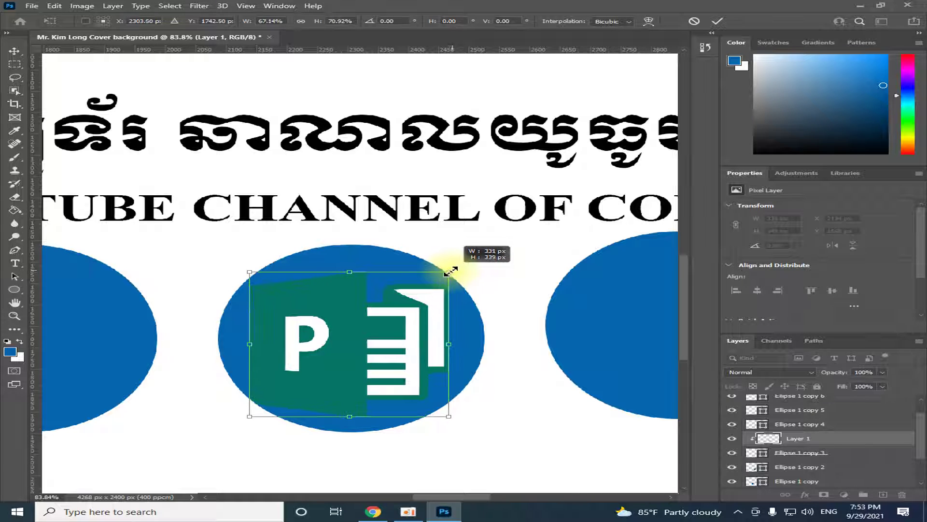
left_click_drag(449, 272, 444, 277)
key("Return")
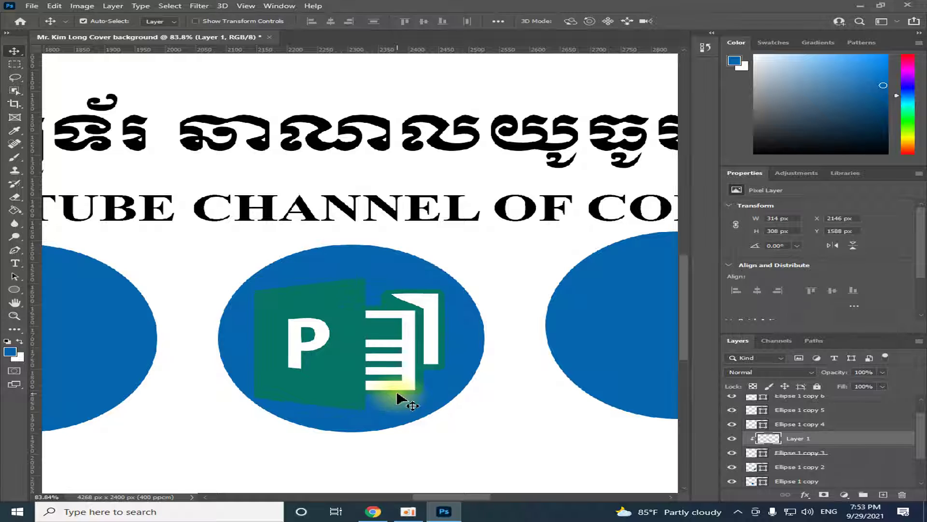
Step: Align the centres of Layer 1 and Ellipse 1 copy 3 so the Publisher logo sits centred
scroll(372, 370, "down", 2)
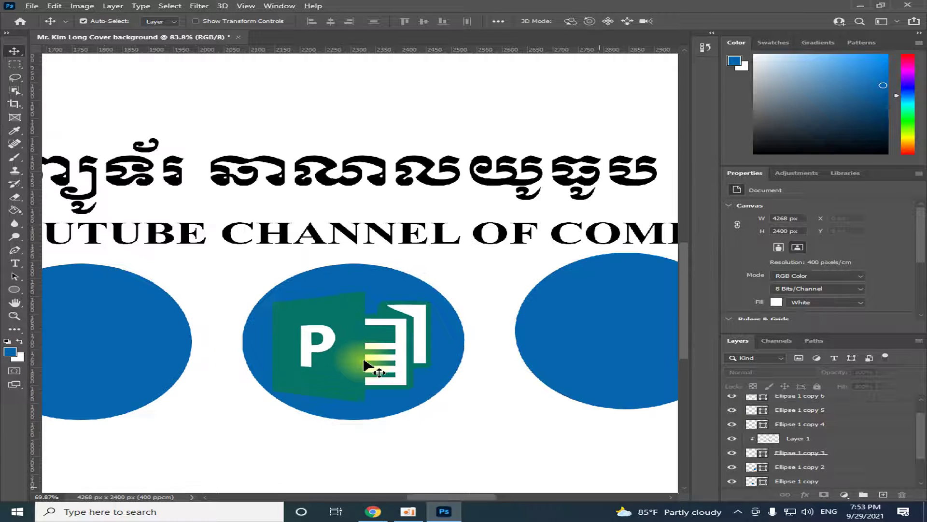
scroll(374, 367, "down", 2)
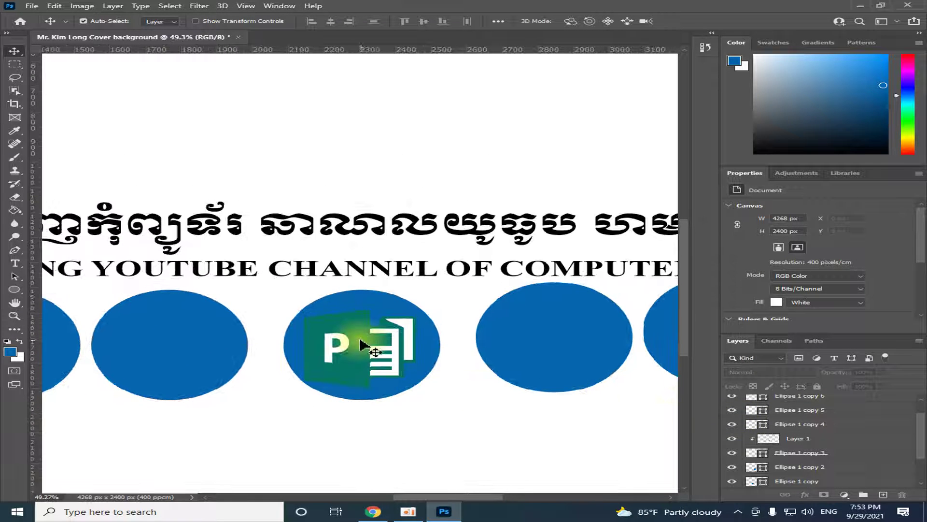
left_click(363, 355)
left_click(790, 454, "shift")
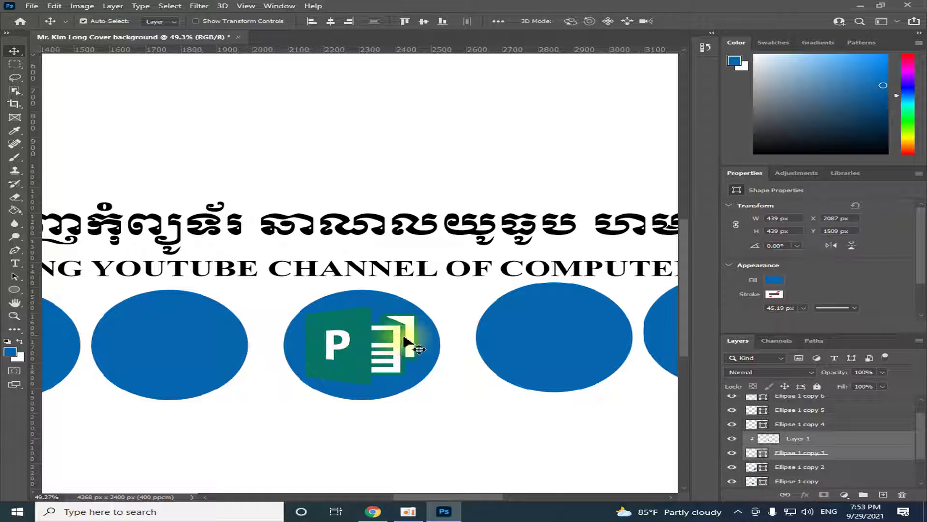
left_click(427, 403)
scroll(269, 389, "down", 2)
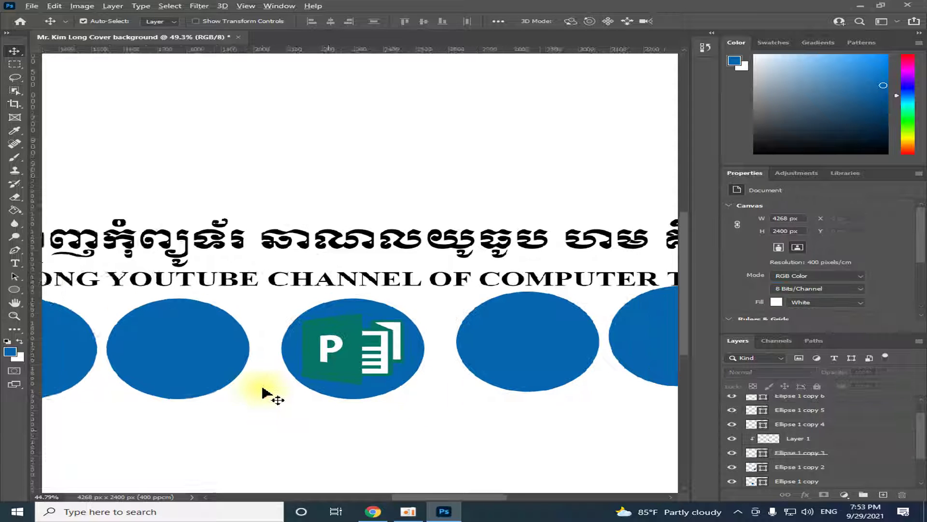
scroll(141, 414, "down", 2)
scroll(186, 420, "up", 2)
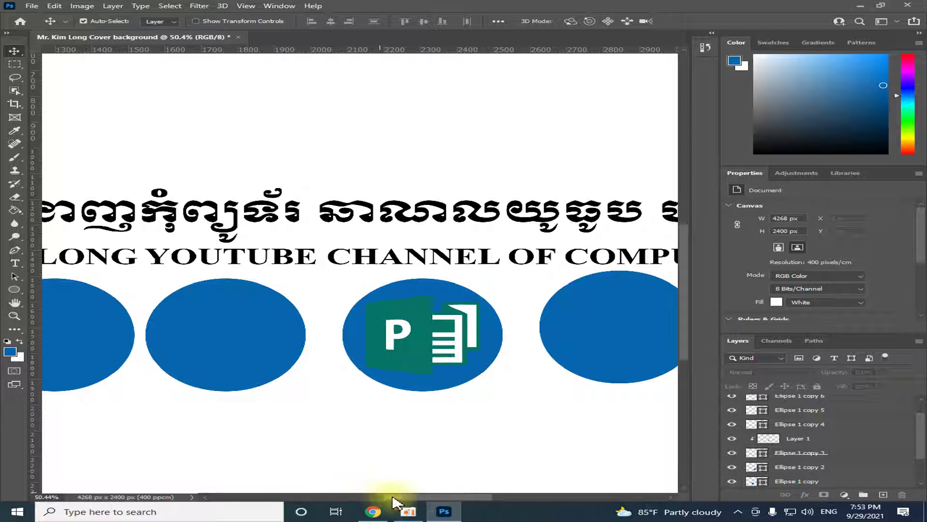
left_click_drag(378, 498, 336, 491)
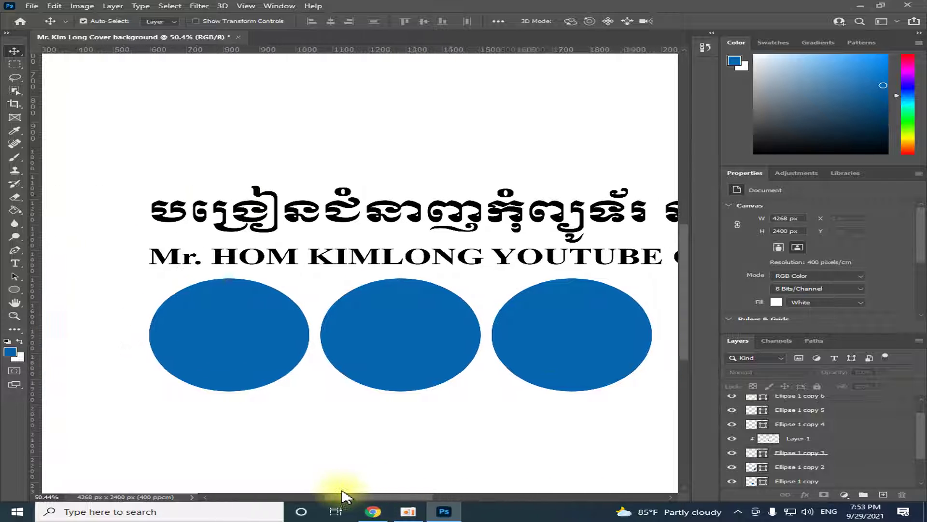
left_click(32, 6)
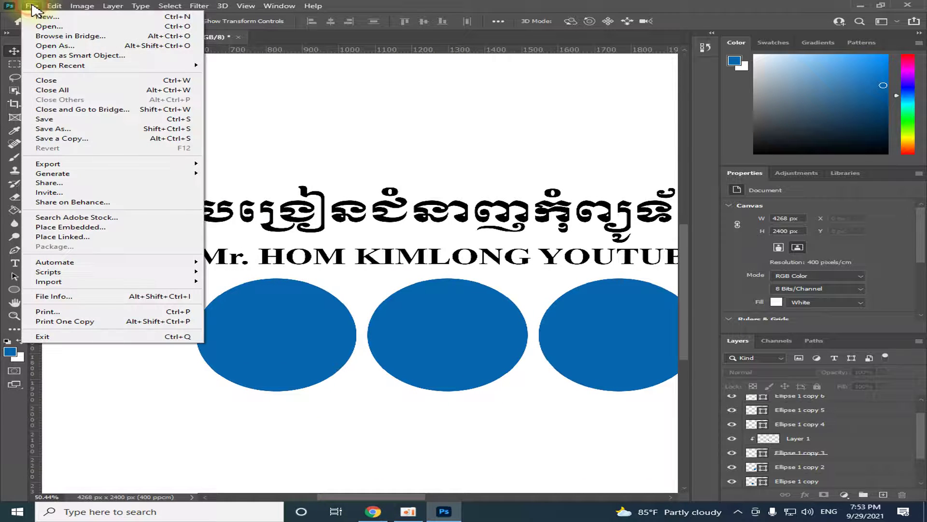
Step: Open the Word logo JPG from Downloads and float it in its own window
left_click(36, 27)
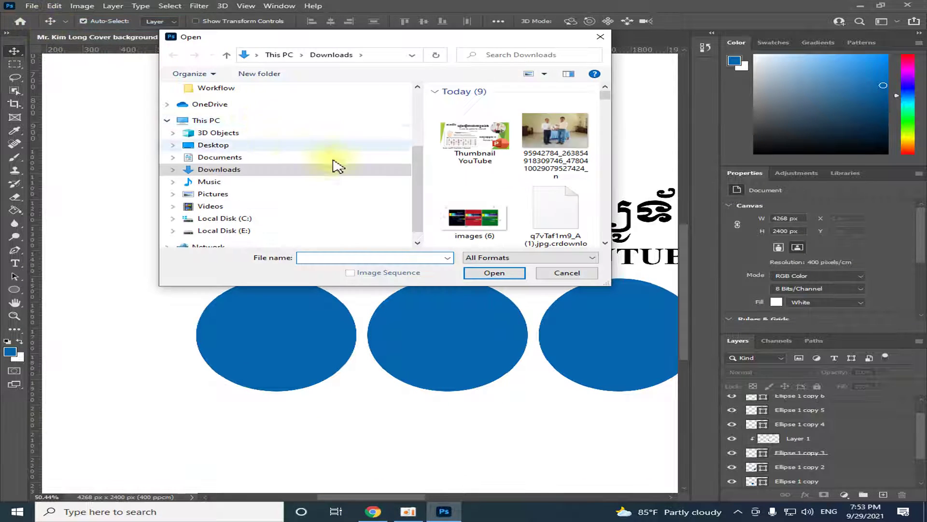
left_click_drag(605, 96, 603, 226)
left_click(474, 192)
left_click(497, 273)
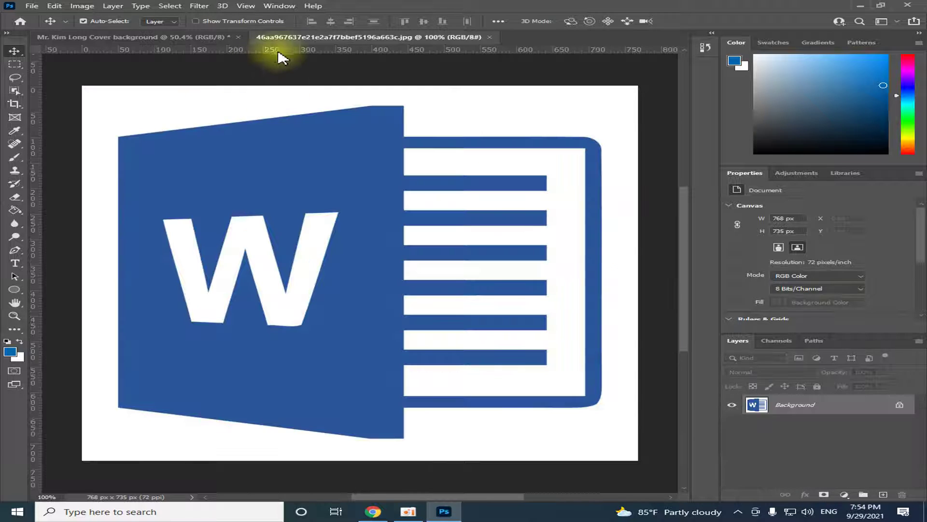
mouse_move(289, 39)
left_mouse_down()
mouse_move(333, 77)
mouse_move(442, 69)
mouse_move(449, 60)
left_mouse_up()
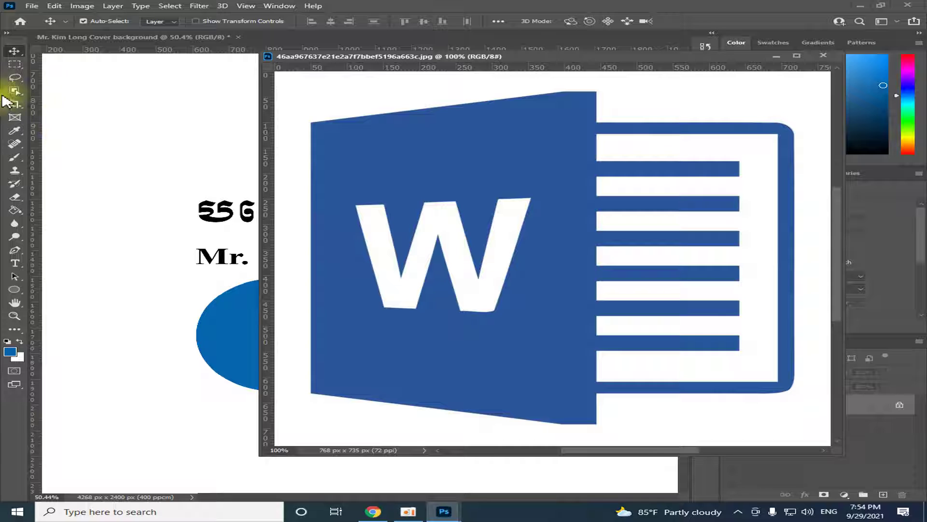
Step: Select the Word logo with the Object Selection Tool and drag it onto the cover as Layer 2
left_click(18, 95)
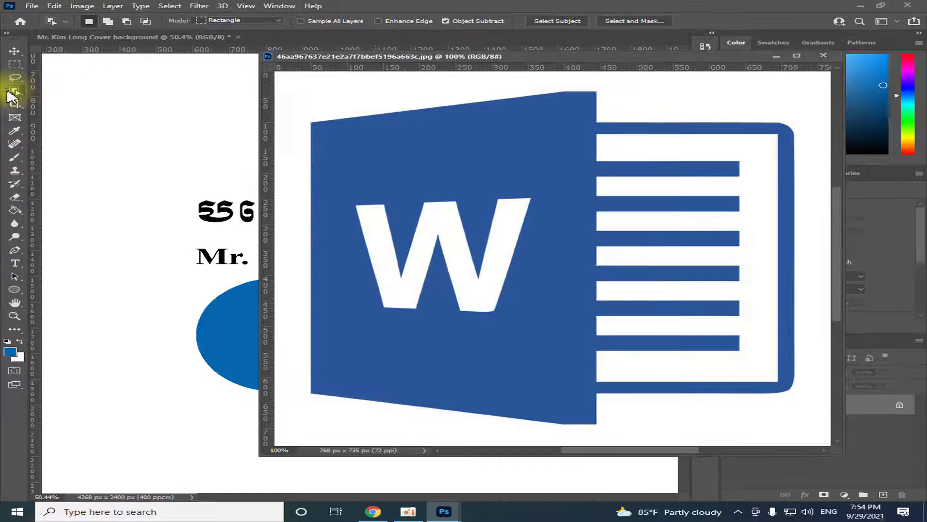
left_click(58, 91)
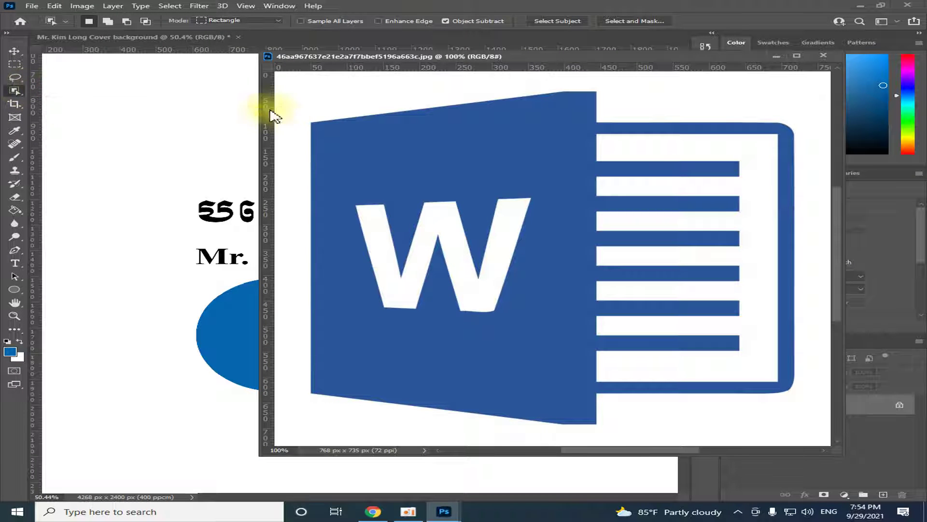
left_click_drag(294, 84, 825, 429)
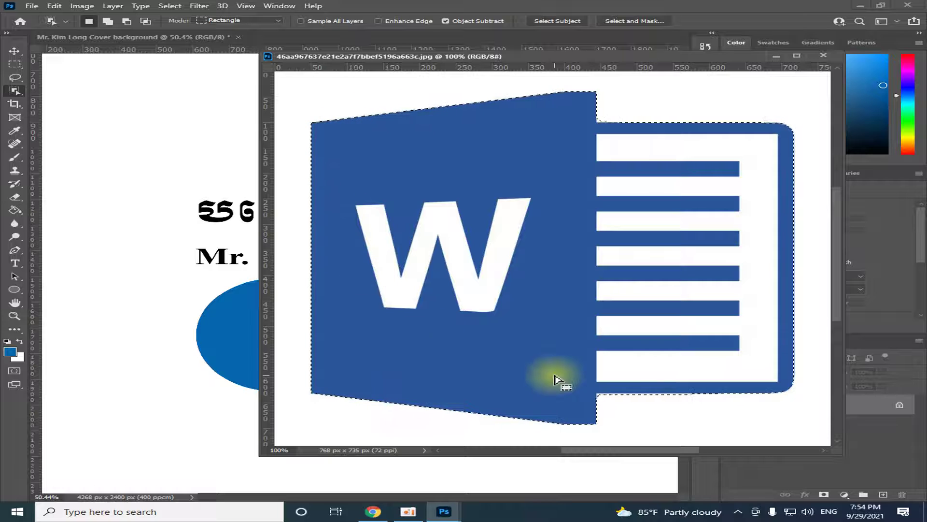
left_click(15, 50)
mouse_move(540, 237)
left_mouse_down()
mouse_move(510, 247)
mouse_move(129, 263)
left_mouse_up()
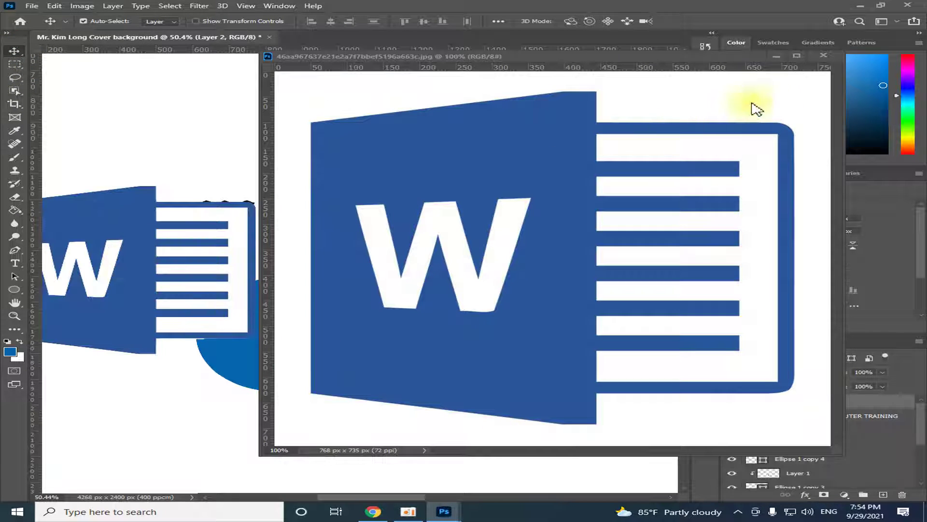
Step: Close the Word logo image and move Layer 2 toward the row of circles
left_click(824, 56)
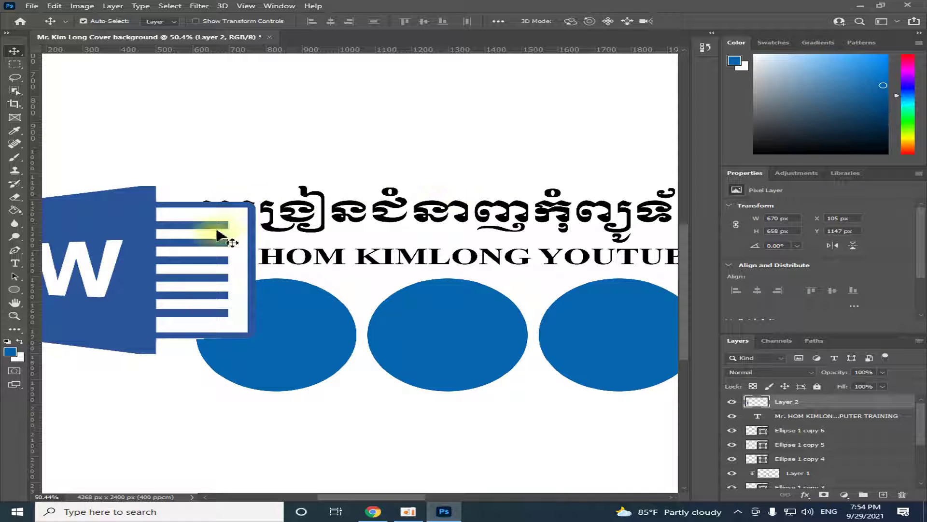
scroll(221, 266, "down", 2)
scroll(251, 280, "down", 2)
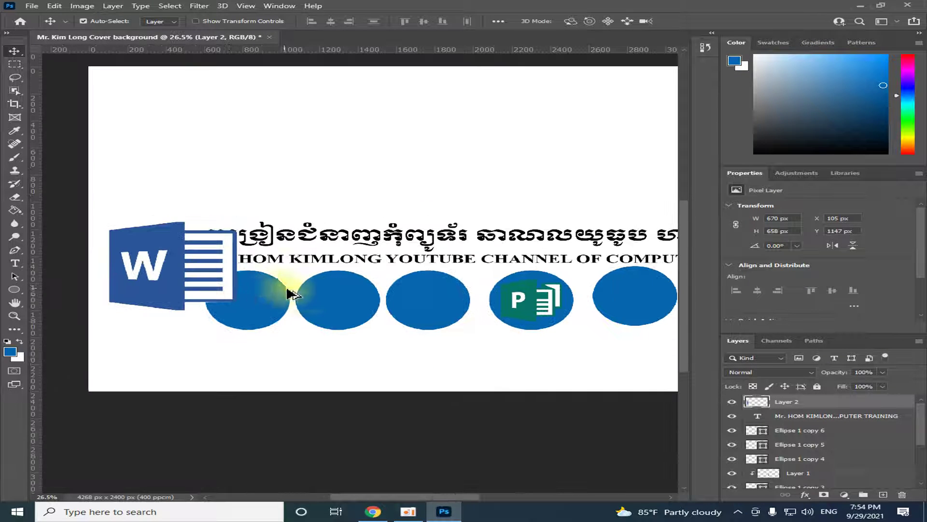
scroll(414, 328, "down", 1)
scroll(208, 309, "up", 1)
scroll(183, 268, "up", 1)
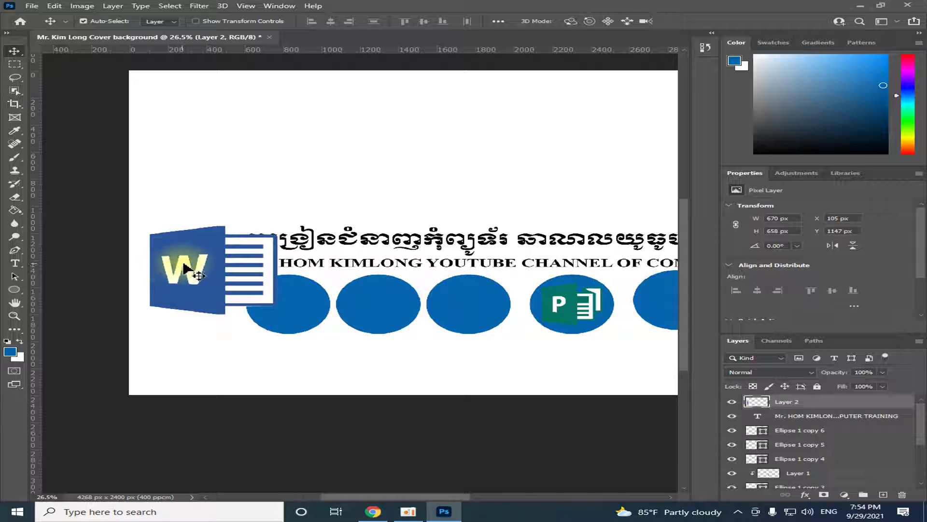
left_click_drag(206, 266, 292, 296)
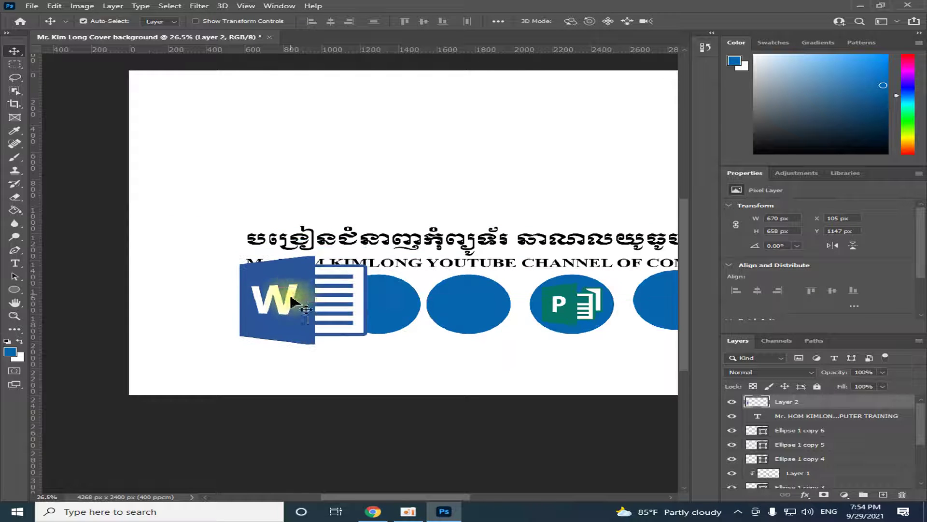
Step: Scale the Word logo down to 340 × 376 px and place it over the leftmost circle
scroll(301, 312, "up", 2)
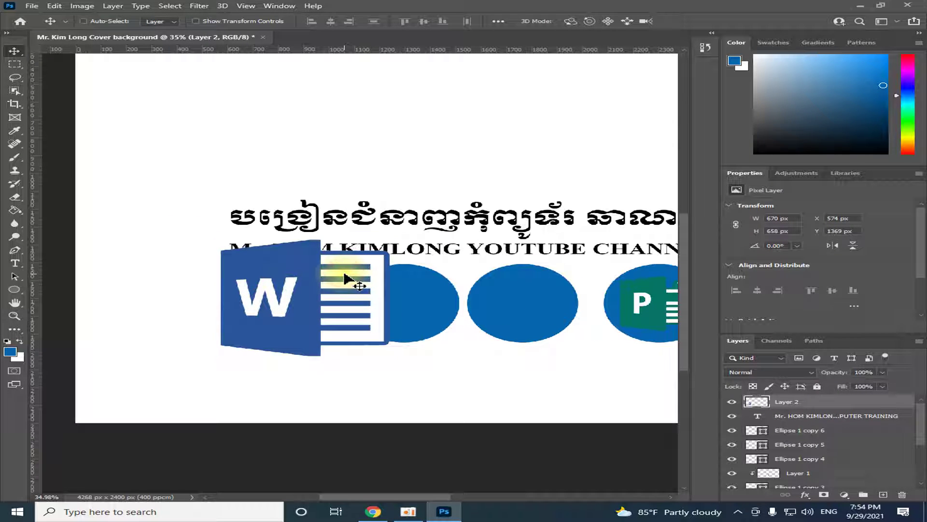
key("ctrl+t")
left_click_drag(390, 239, 352, 262)
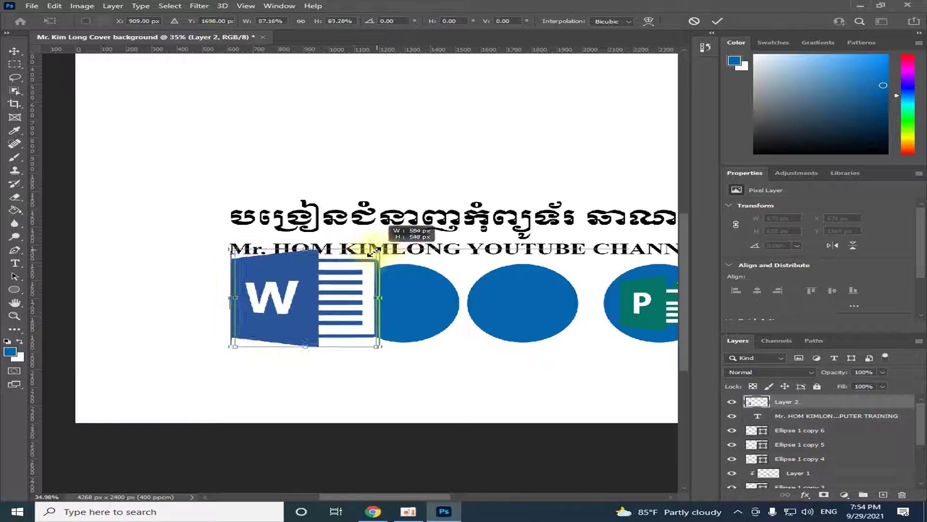
key("Return")
left_click_drag(320, 303, 288, 307)
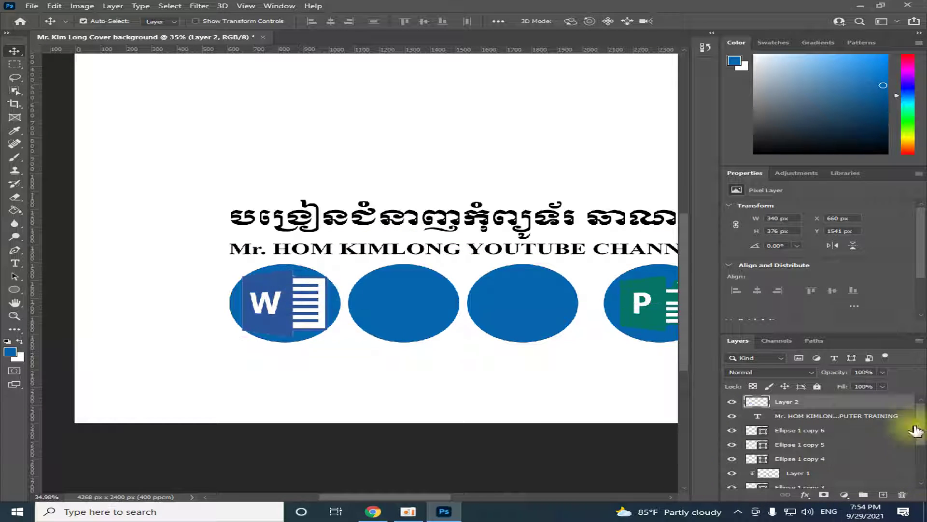
scroll(920, 415, "down", 1)
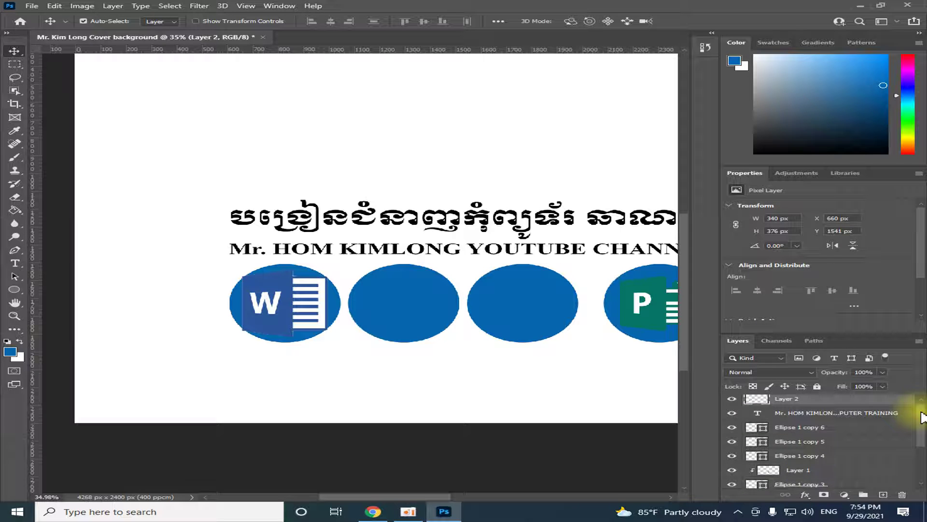
scroll(921, 416, "down", 1)
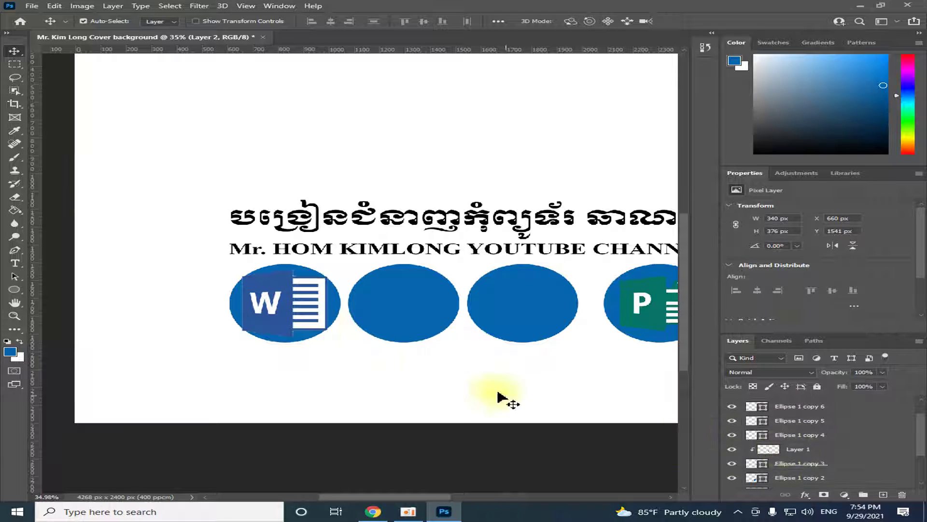
scroll(300, 314, "up", 2)
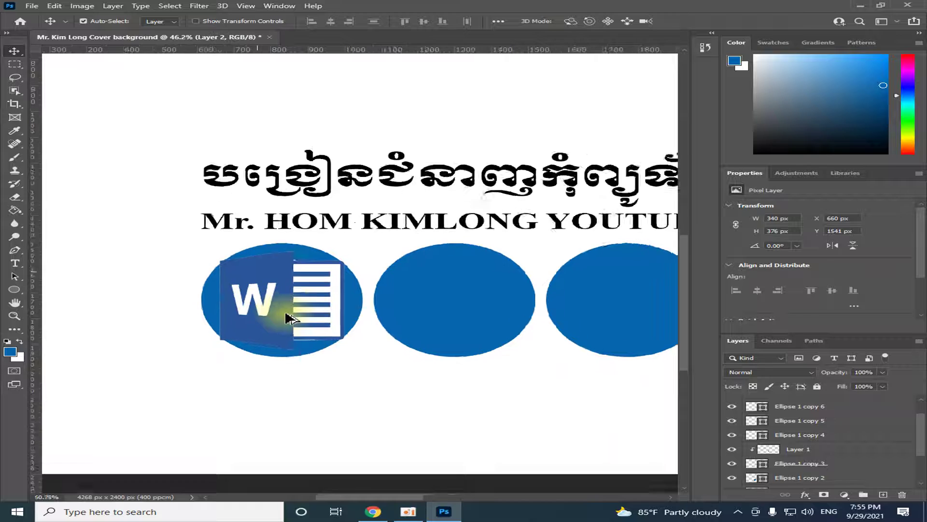
scroll(292, 314, "up", 1)
scroll(296, 317, "up", 1)
scroll(304, 289, "up", 1)
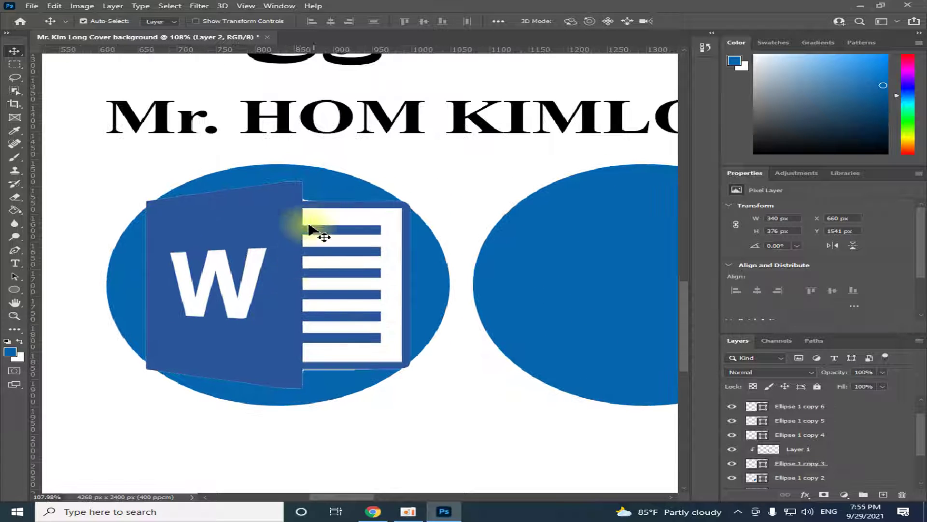
scroll(296, 275, "down", 1)
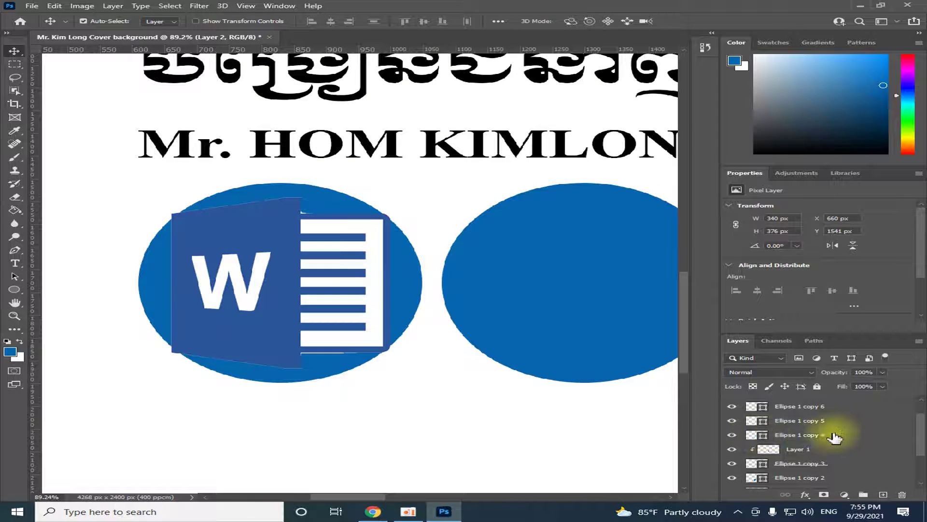
left_click(403, 299)
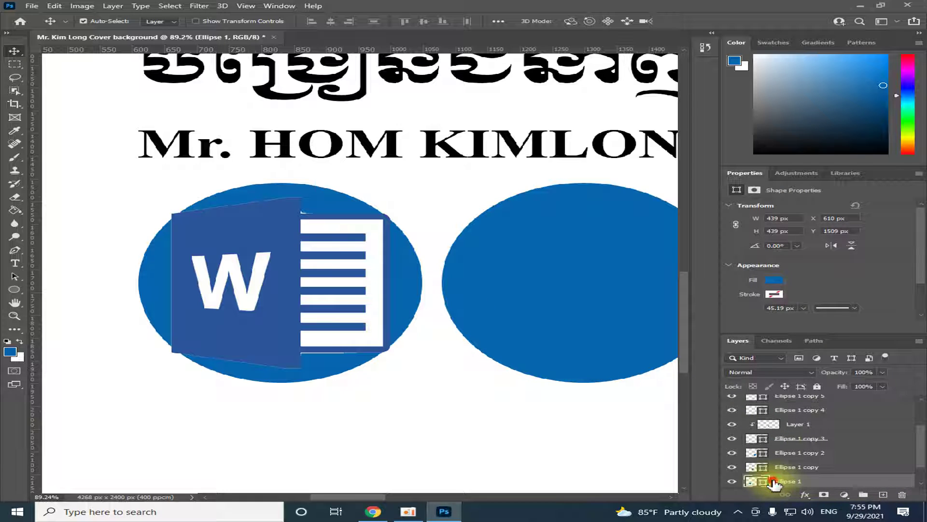
Step: Drag Layer 2 to sit just above Ellipse 1, toggling both layers' visibility to check
scroll(908, 466, "down", 2)
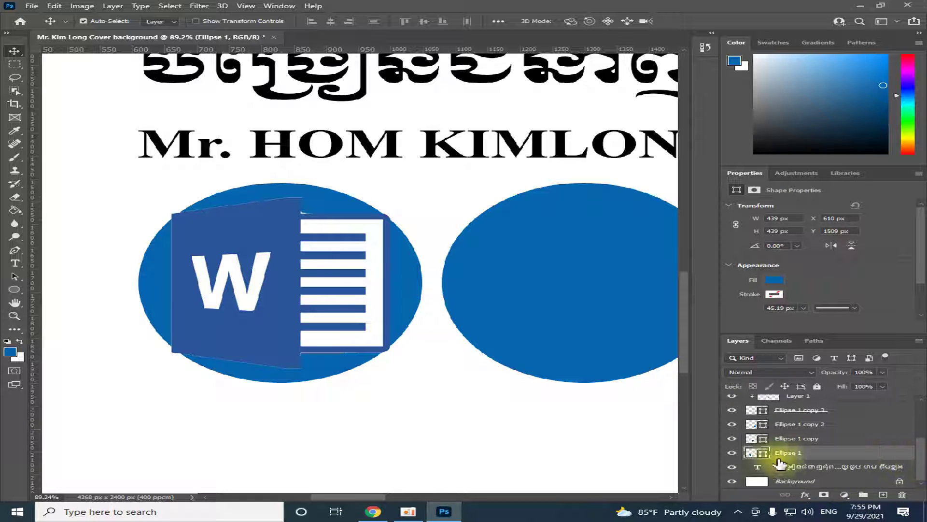
left_click(318, 266)
mouse_move(823, 401)
left_mouse_down()
mouse_move(822, 430)
mouse_move(783, 444)
left_mouse_up()
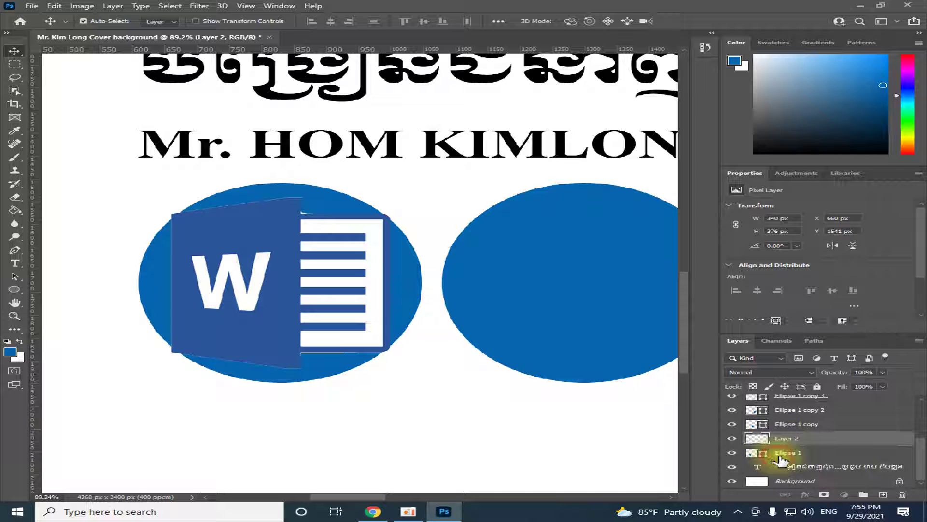
left_click(771, 451)
left_click(768, 440)
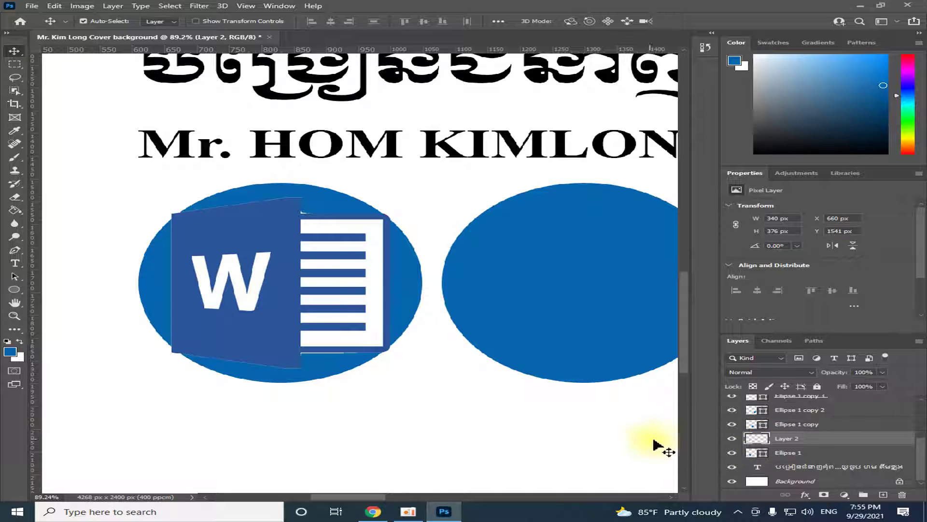
left_click(732, 440)
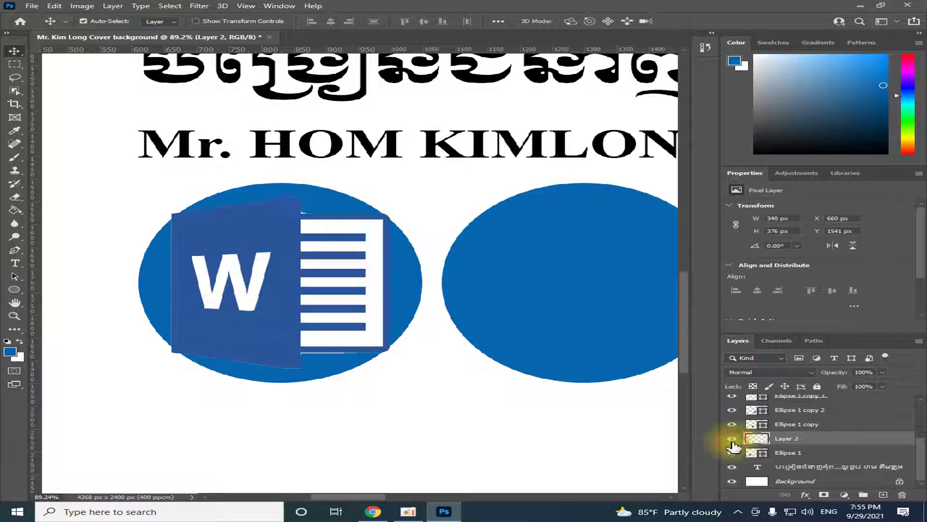
left_click(732, 453)
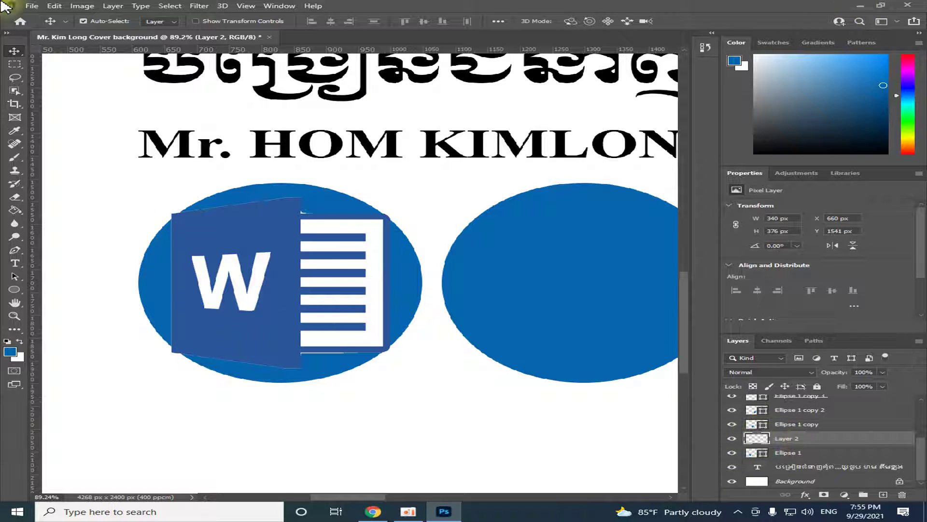
left_click(113, 7)
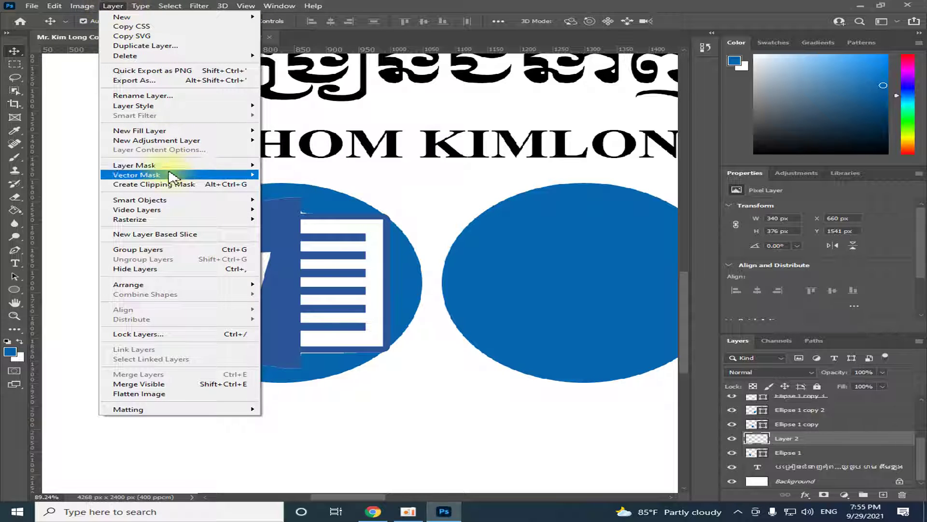
Step: Clip Layer 2 into Ellipse 1 and enlarge the Word logo to 566 × 549 px
left_click(209, 185)
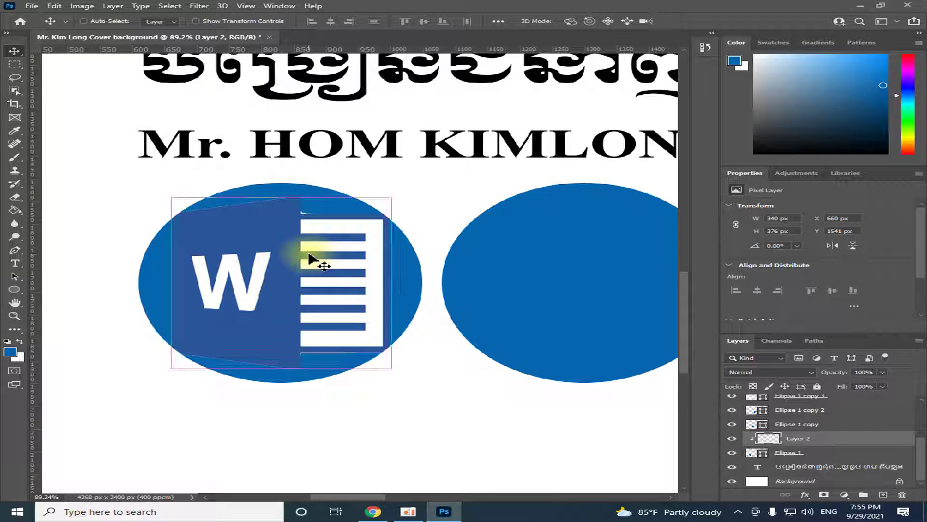
key("ctrl+t")
mouse_move(391, 197)
left_mouse_down()
mouse_move(456, 155)
mouse_move(402, 196)
mouse_move(449, 158)
mouse_move(441, 155)
mouse_move(447, 164)
mouse_move(466, 146)
mouse_move(390, 201)
mouse_move(435, 166)
mouse_move(464, 158)
left_mouse_up()
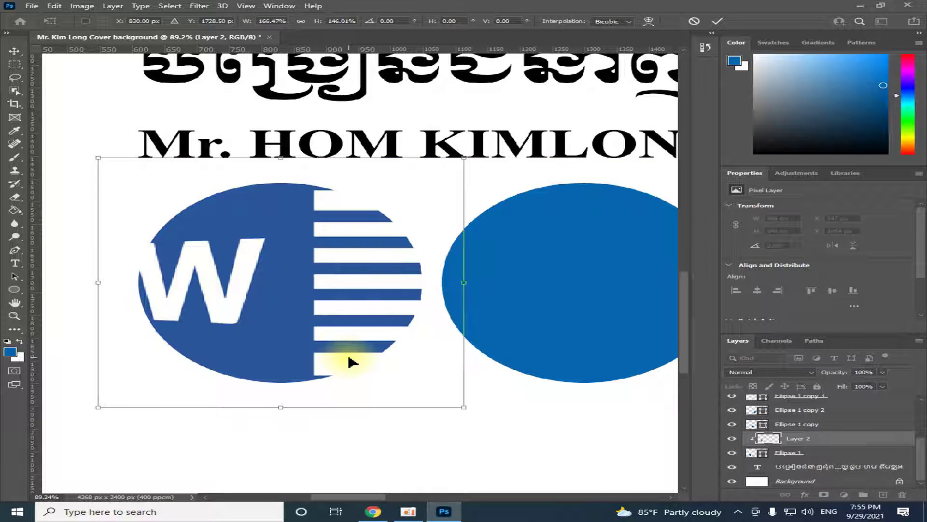
key("Return")
scroll(342, 352, "down", 2)
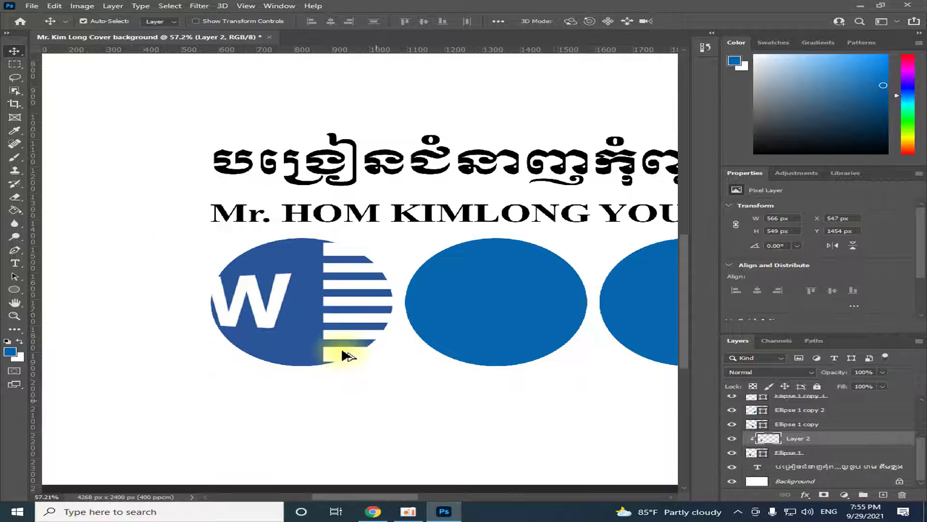
scroll(348, 356, "down", 1)
scroll(348, 356, "up", 1)
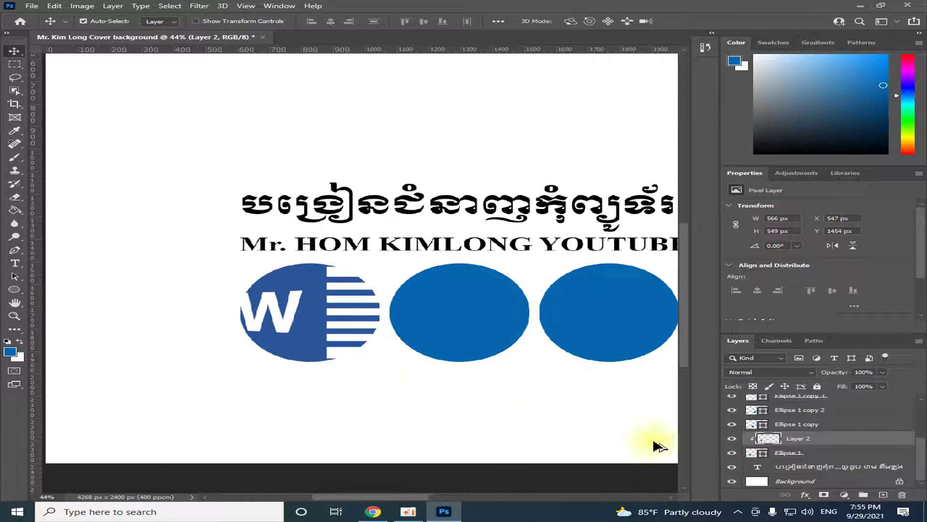
left_click(787, 454)
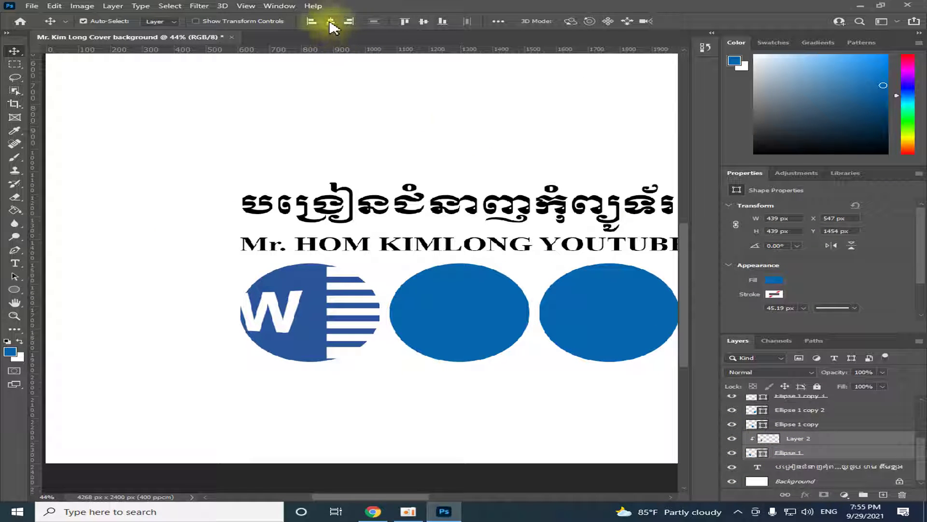
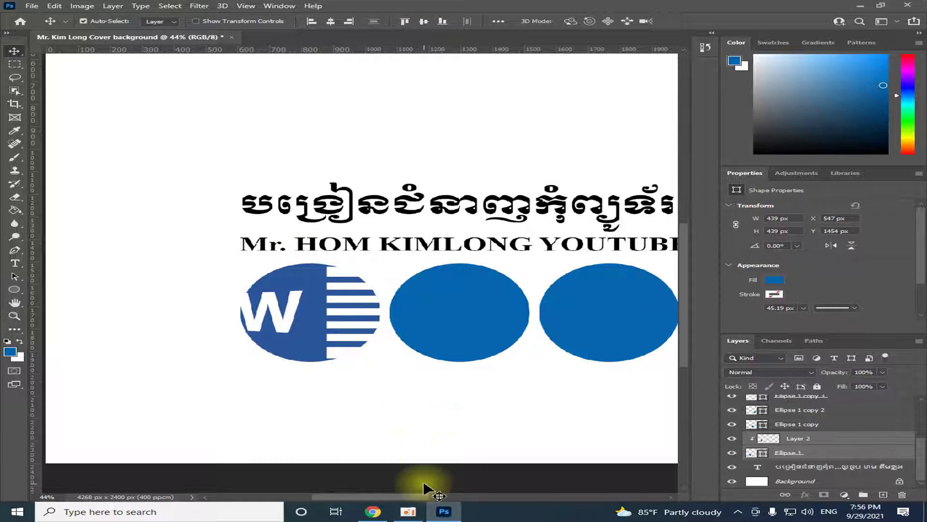
Step: Scale the Publisher logo up and shift it right until it fills its blue circle
left_click_drag(417, 499, 493, 497)
left_click(379, 300)
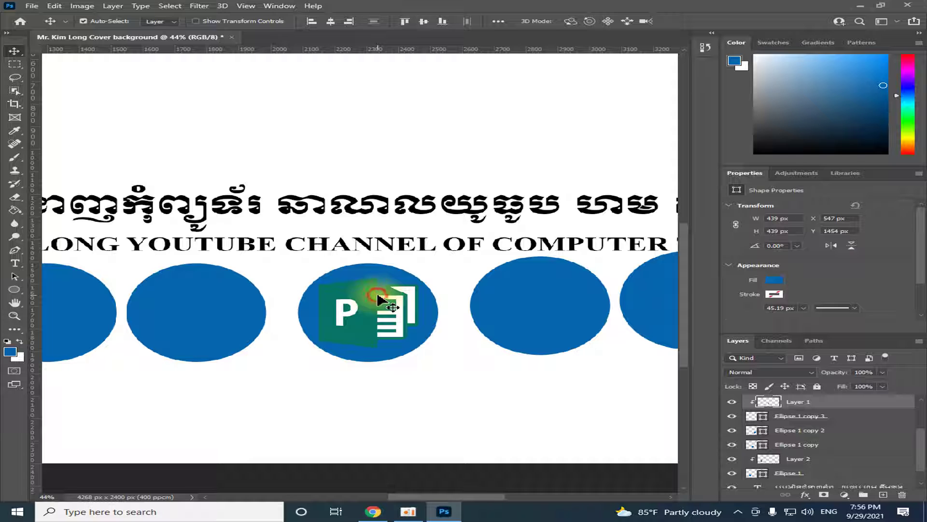
scroll(369, 299, "up", 5)
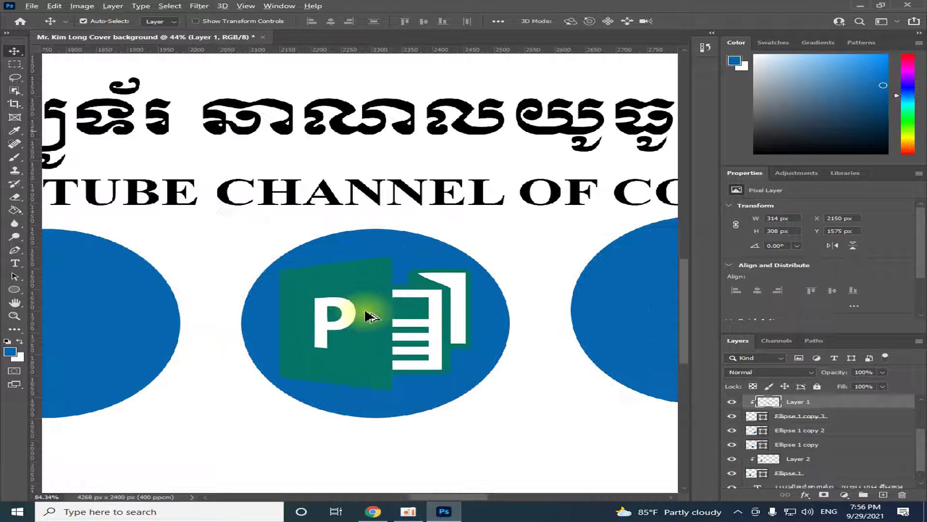
key("ctrl+t")
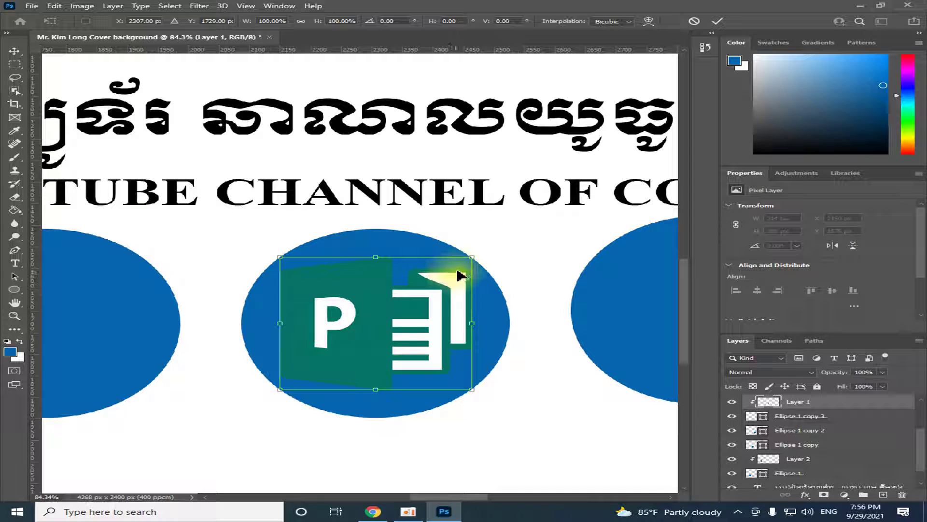
left_click_drag(472, 259, 516, 223)
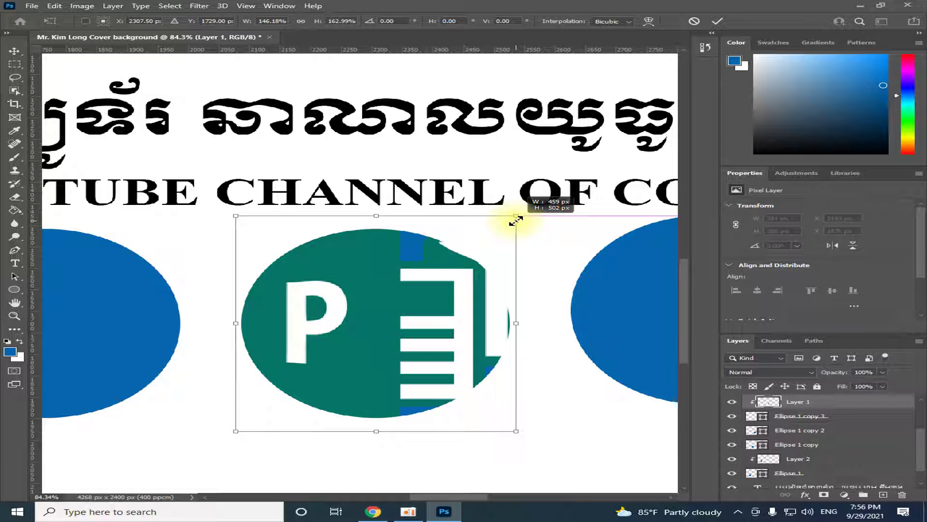
left_click_drag(519, 221, 516, 216)
left_click_drag(445, 309, 480, 309)
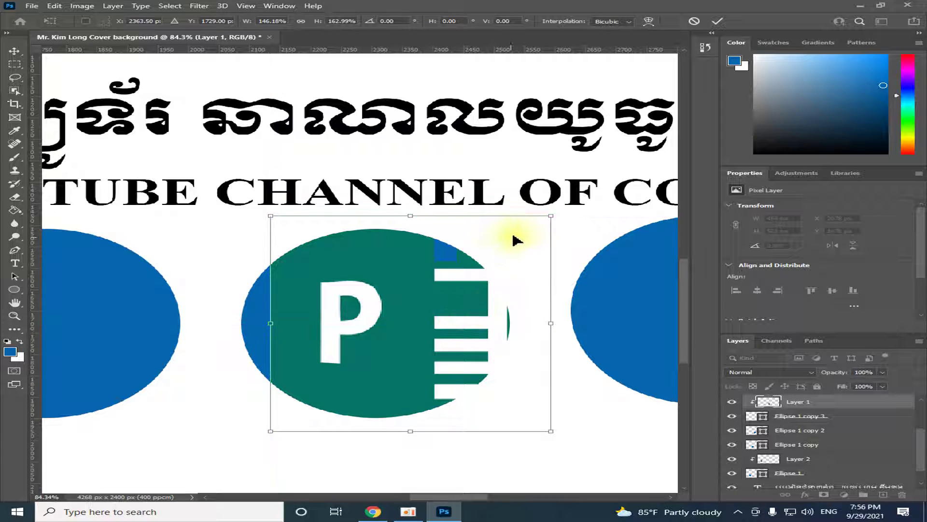
left_click_drag(550, 216, 621, 179)
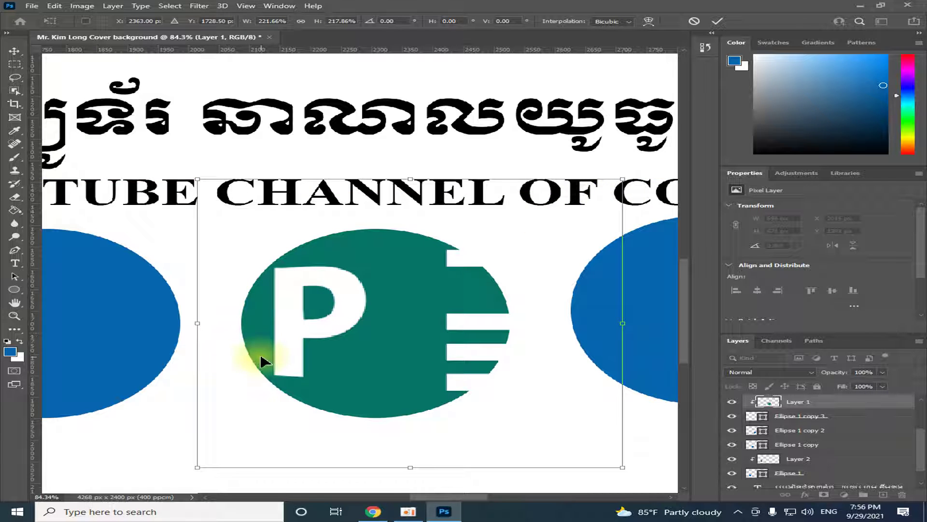
key("Return")
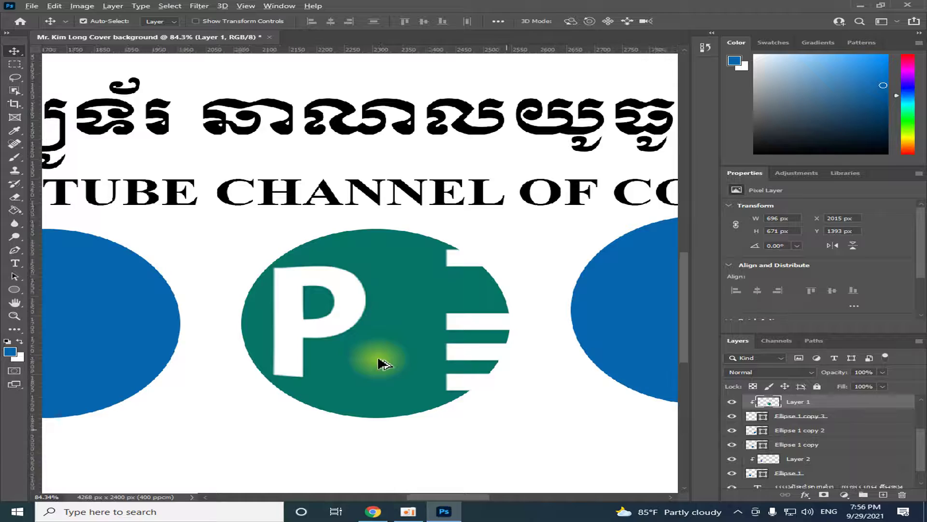
scroll(381, 363, "down", 2)
scroll(369, 374, "down", 1)
scroll(358, 379, "down", 1)
scroll(269, 385, "down", 2)
scroll(184, 395, "up", 1)
scroll(222, 381, "up", 1)
scroll(241, 362, "up", 2)
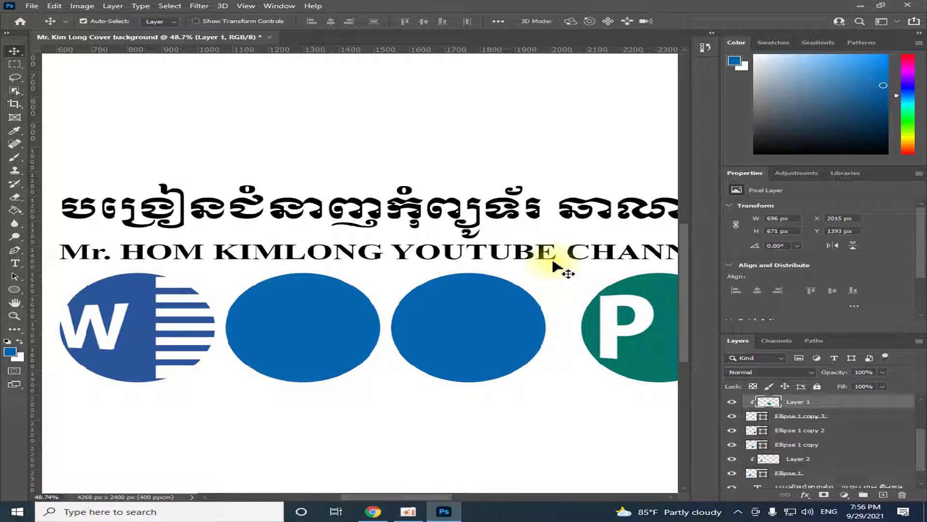
Step: Open the Excel logo image Ex.jpg
left_click(30, 6)
left_click(43, 29)
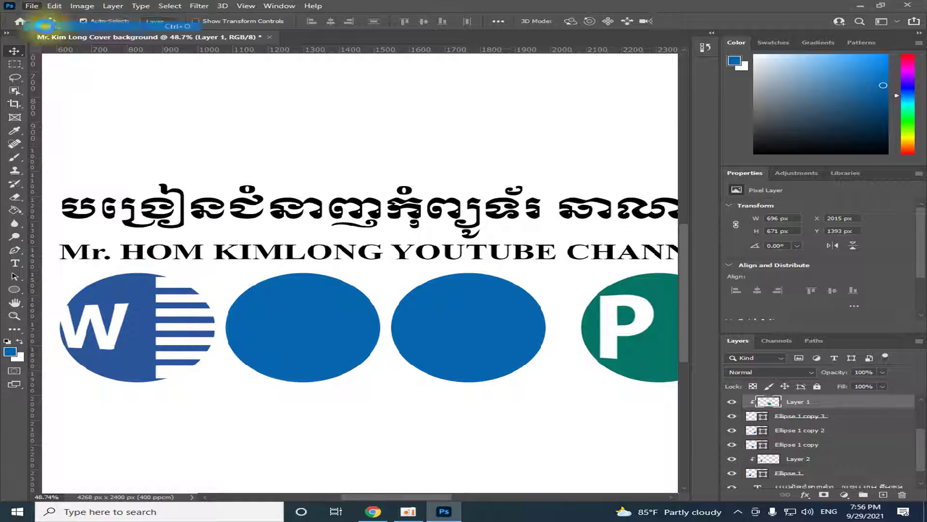
scroll(604, 99, "down", 3)
left_click_drag(604, 99, 619, 195)
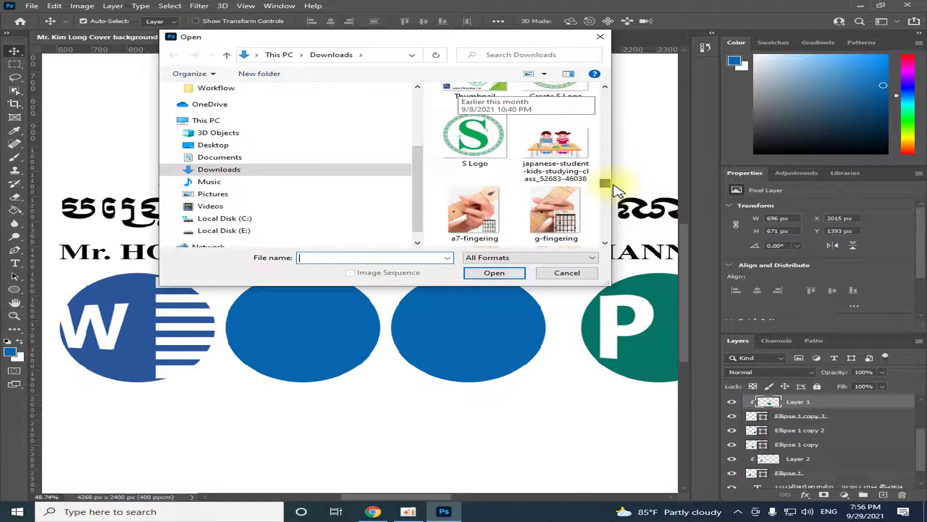
mouse_move(617, 194)
left_mouse_down()
mouse_move(614, 227)
mouse_move(607, 223)
left_mouse_up()
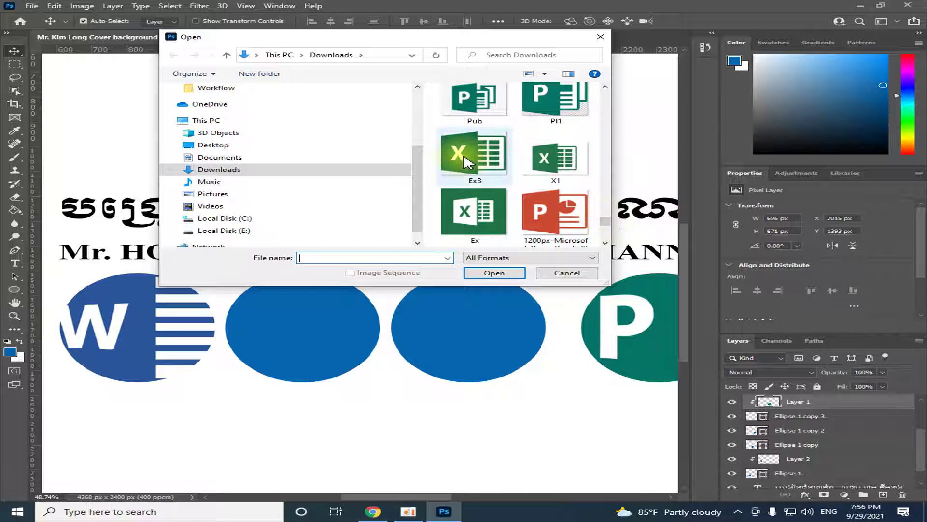
left_click(478, 223)
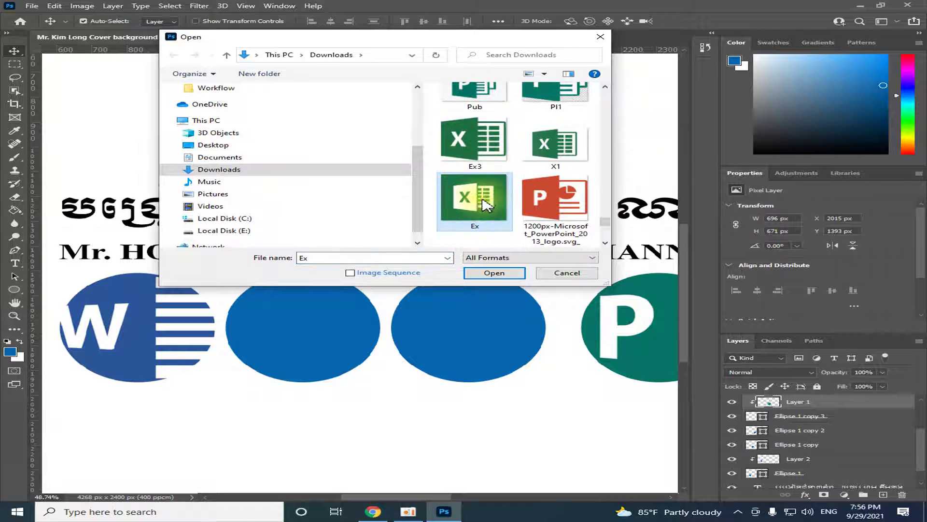
left_click(506, 272)
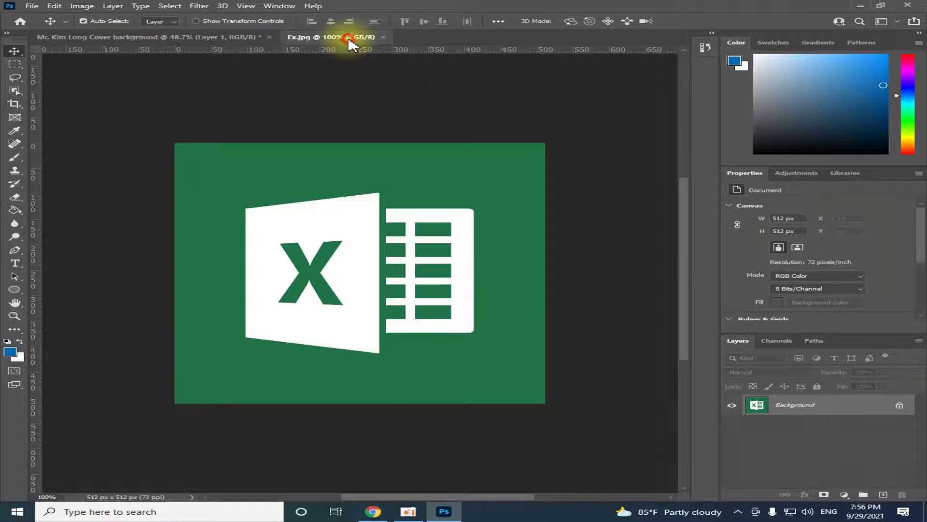
Step: Copy the Excel logo into the cover banner as Layer 3 and close Ex.jpg
left_click_drag(351, 45, 496, 91)
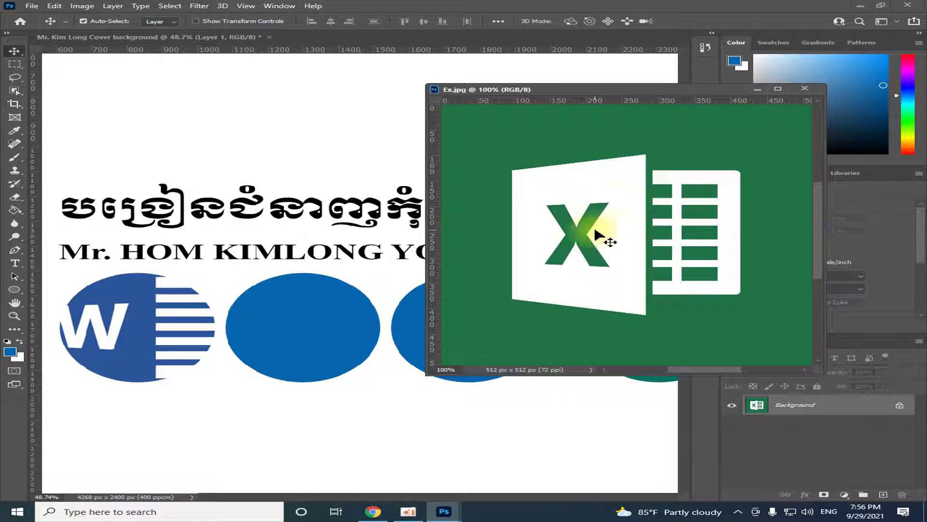
left_click_drag(614, 230, 316, 330)
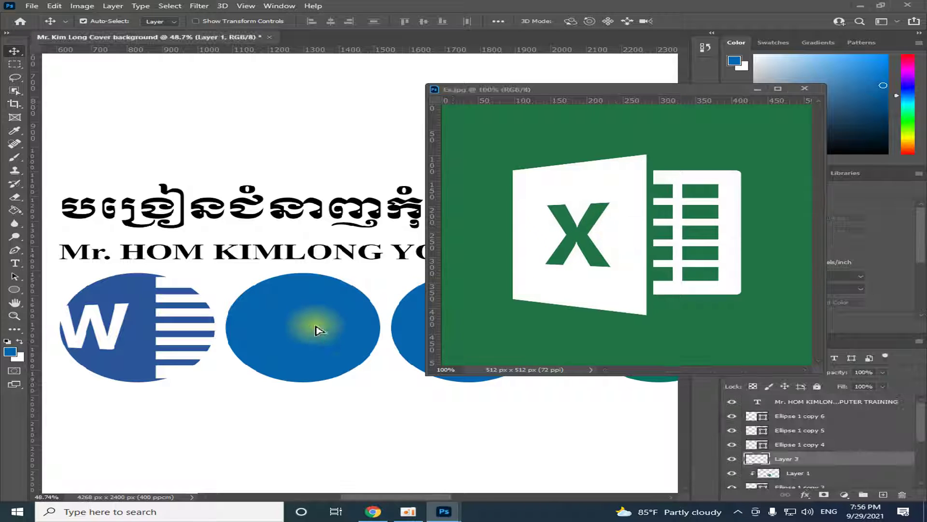
left_click(810, 89)
Step: Nudge the Excel logo left, then move it below the circle row
left_click_drag(338, 296, 317, 296)
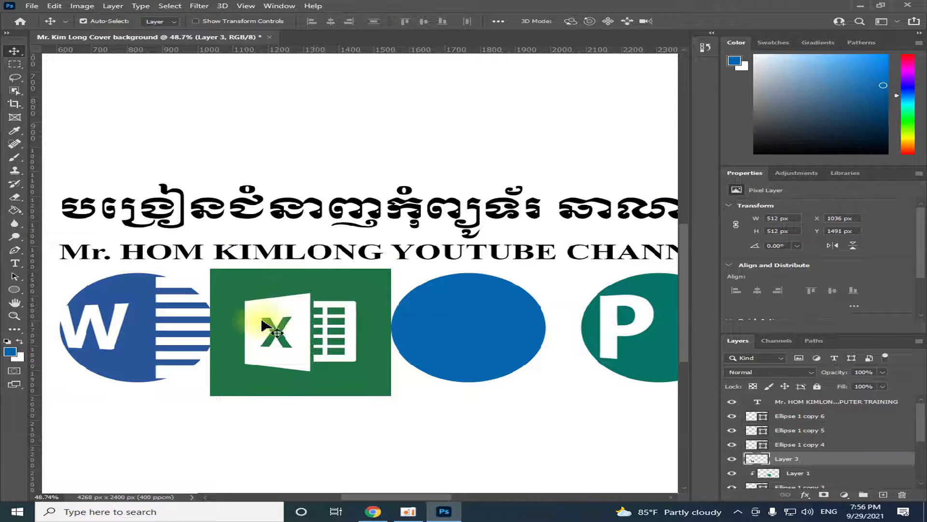
left_click_drag(317, 315, 346, 392)
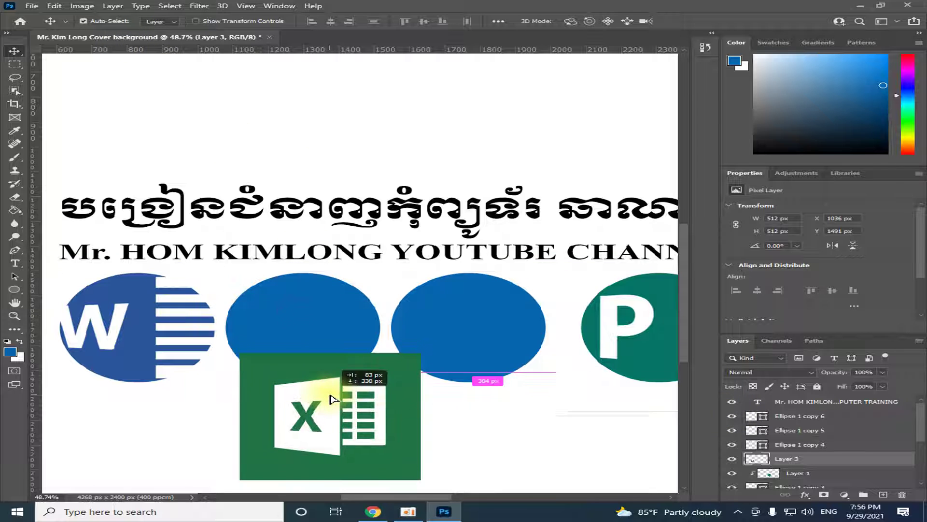
left_click(306, 322)
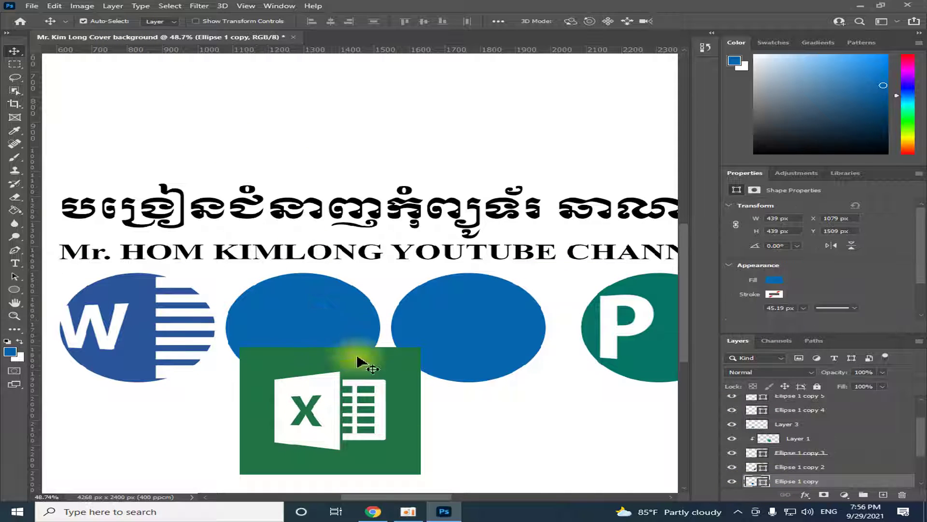
scroll(866, 480, "down", 1)
scroll(866, 481, "down", 2)
scroll(866, 481, "up", 1)
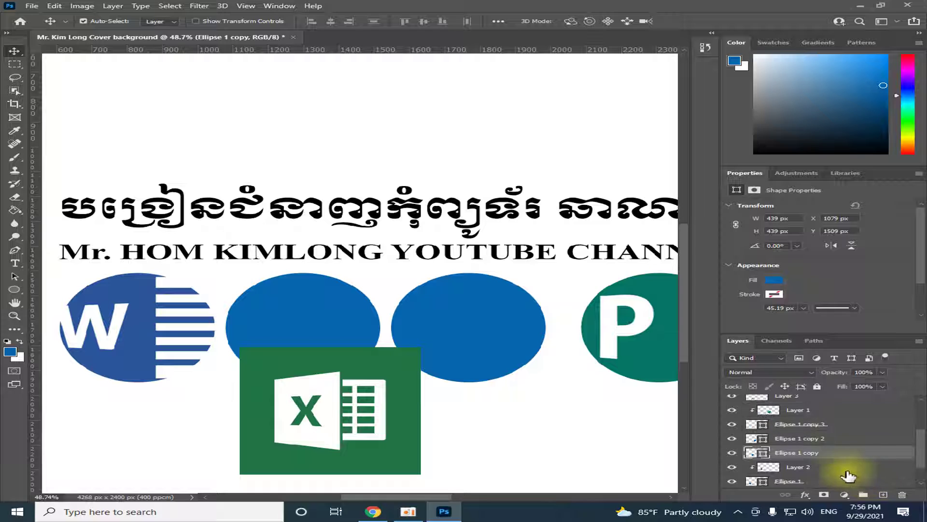
Step: Restack layers so Ellipse 1 copy sits directly beneath the Excel logo's Layer 3
left_click(403, 414)
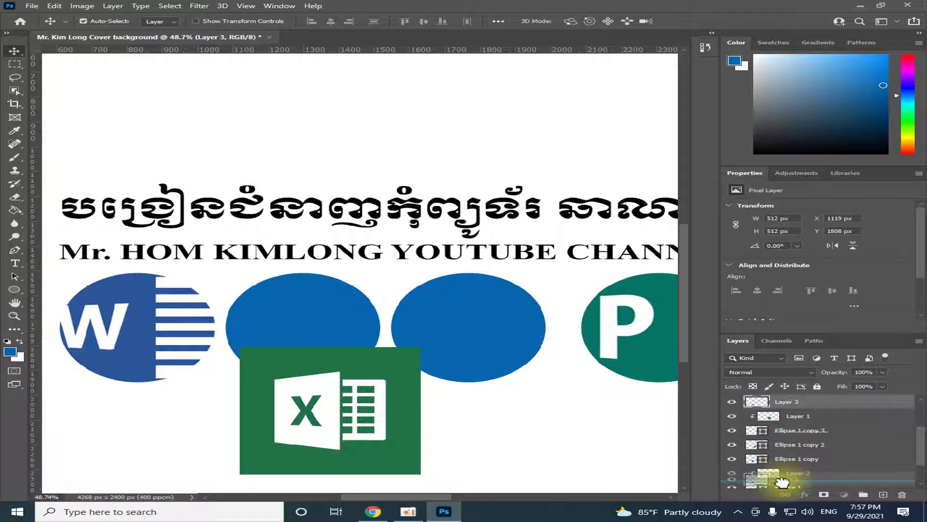
left_click_drag(763, 410, 785, 486)
scroll(784, 485, "down", 3)
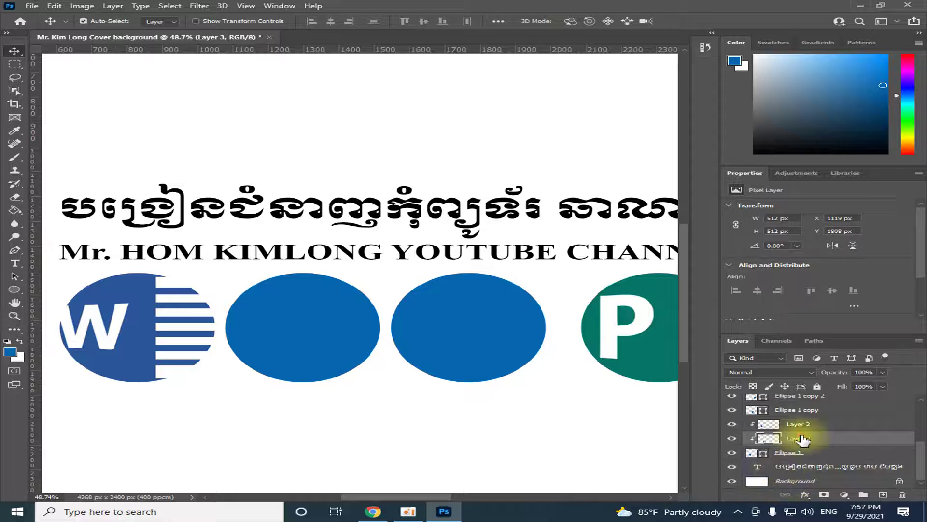
left_click_drag(802, 438, 805, 421)
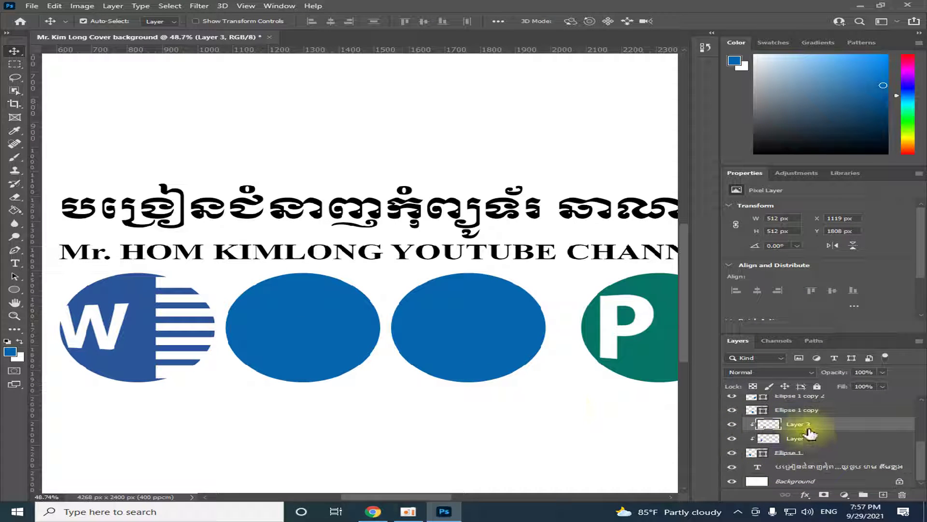
left_click(807, 436)
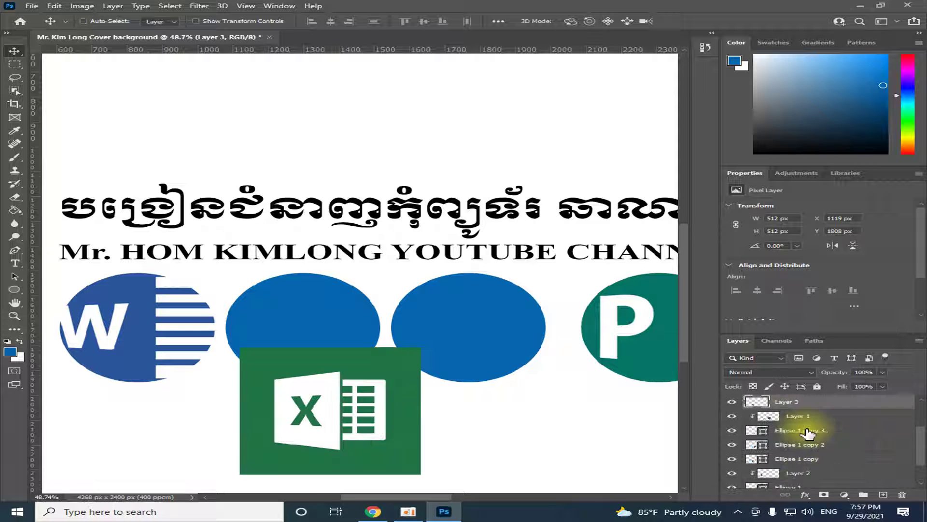
left_click(306, 324)
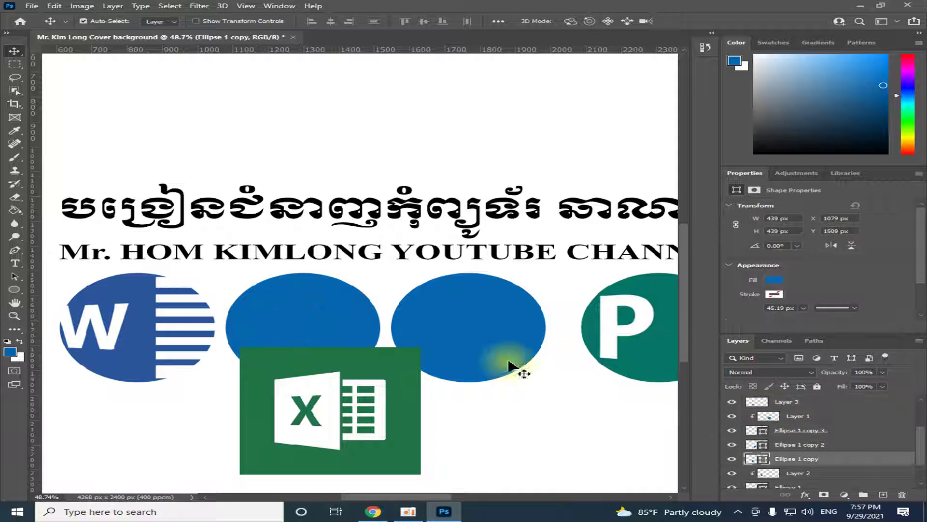
left_click_drag(809, 466, 808, 408)
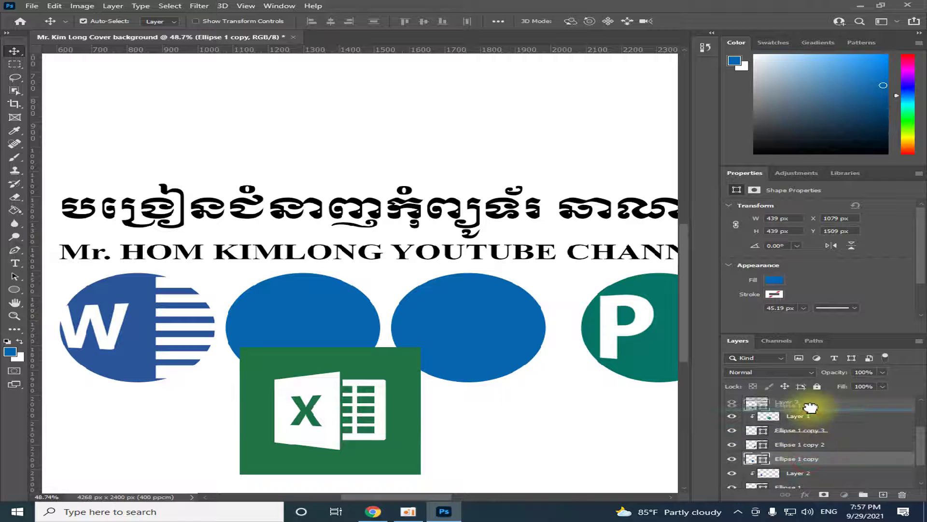
Step: Check circle and logo visibility, then move the Excel logo onto the second circle
left_click(361, 407)
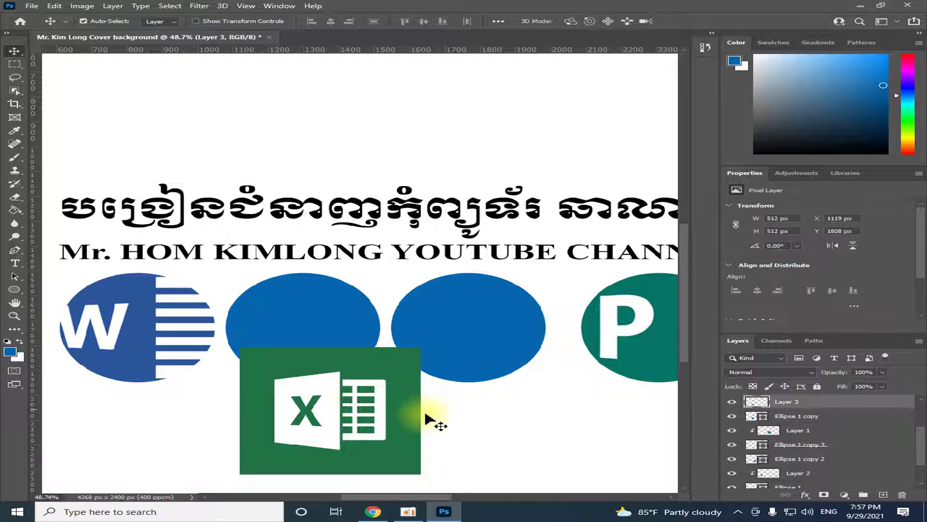
left_click(795, 416)
left_click(732, 416)
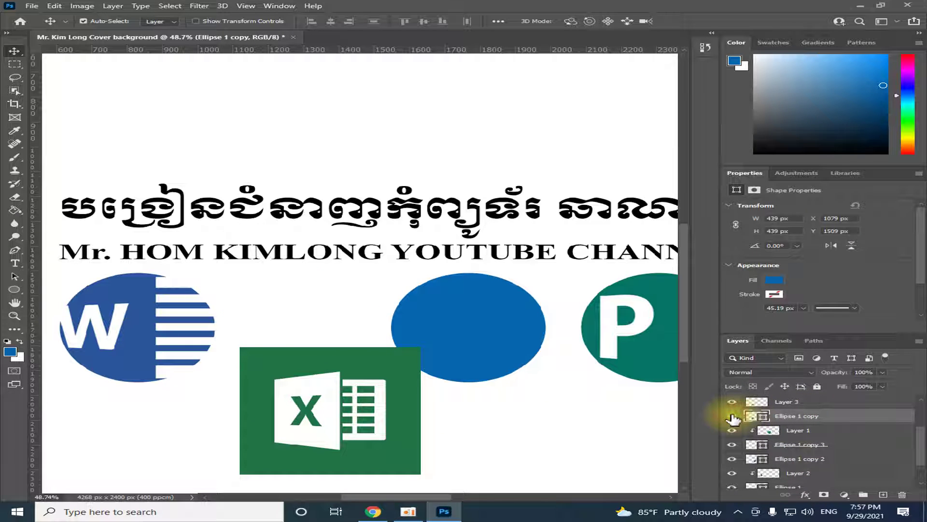
left_click(732, 416)
left_click(732, 402)
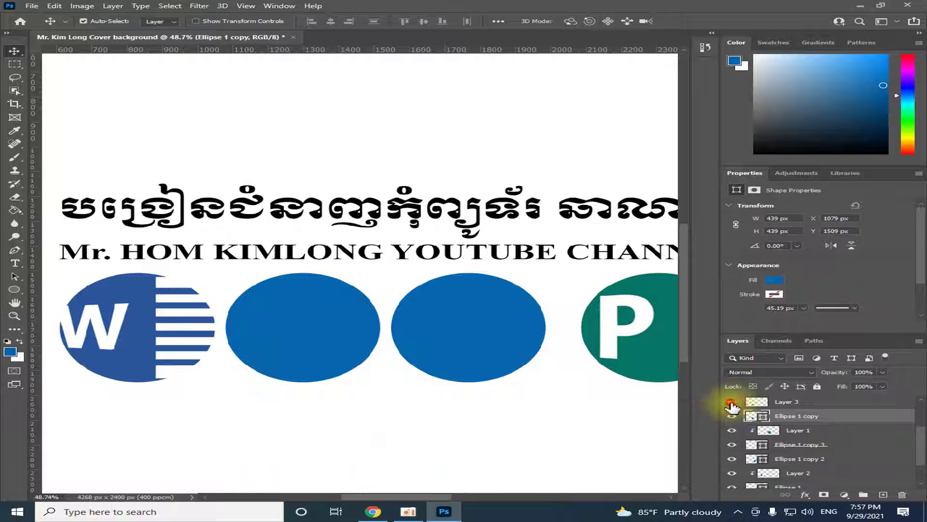
left_click(732, 403)
left_click_drag(340, 429, 313, 336)
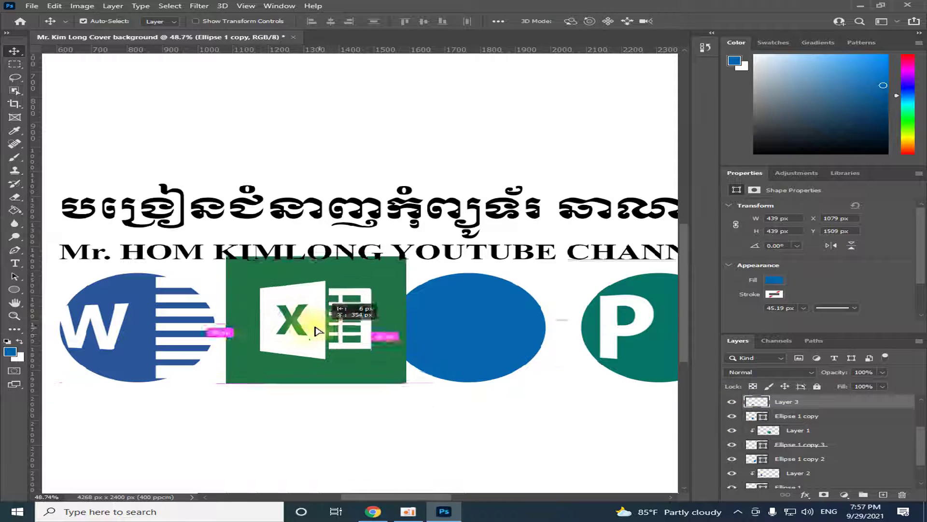
left_click(113, 6)
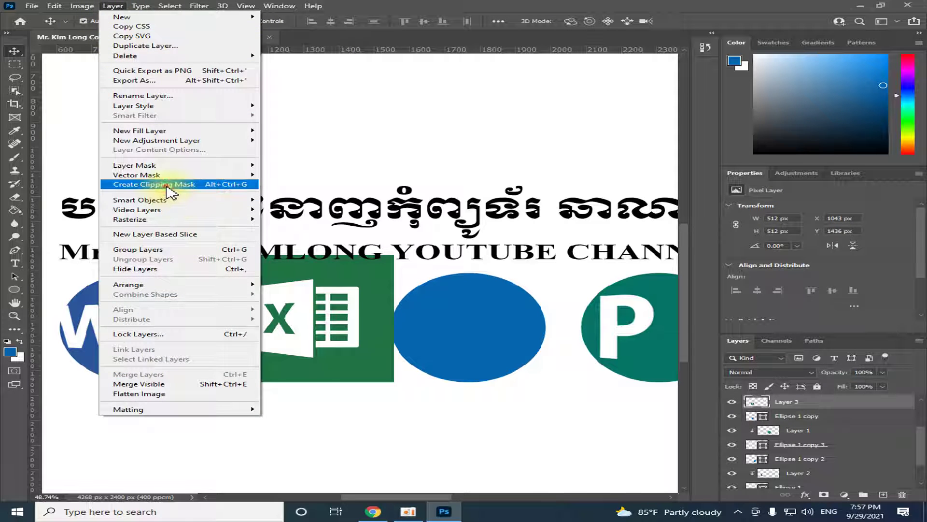
Step: Clip the Excel logo into the green circle and reposition it inside
left_click(166, 185)
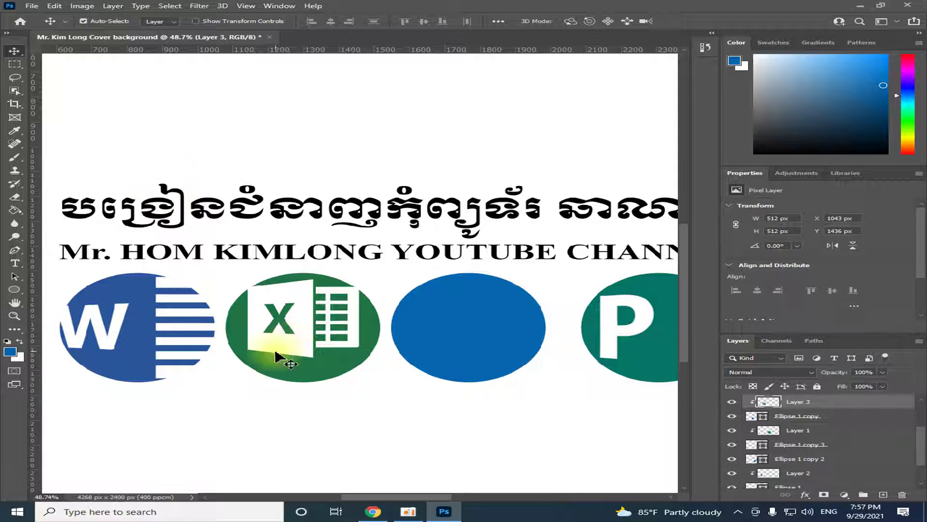
scroll(280, 357, "up", 1)
scroll(285, 355, "up", 2)
scroll(286, 352, "up", 1)
left_click_drag(323, 310, 328, 319)
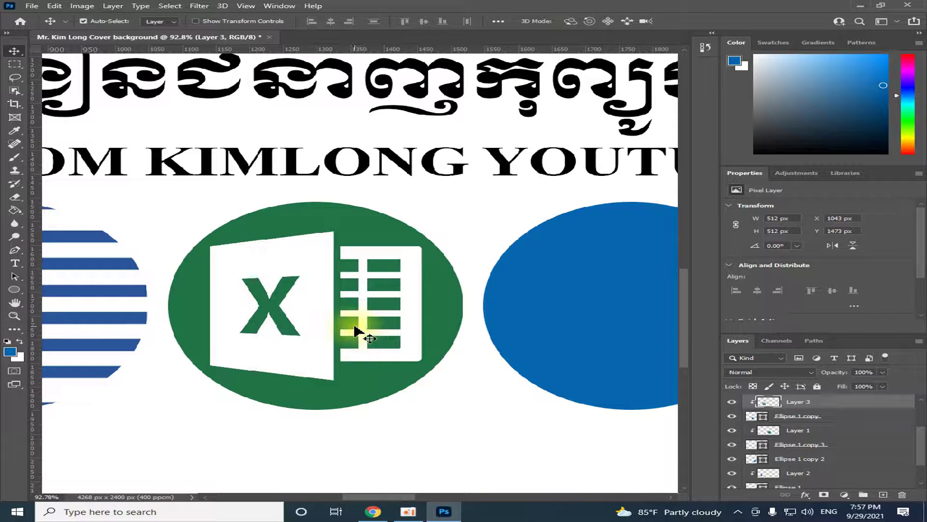
Step: Scale the Excel logo to about 110% (562 × 552 px) so it fills the circle
key("ctrl+t")
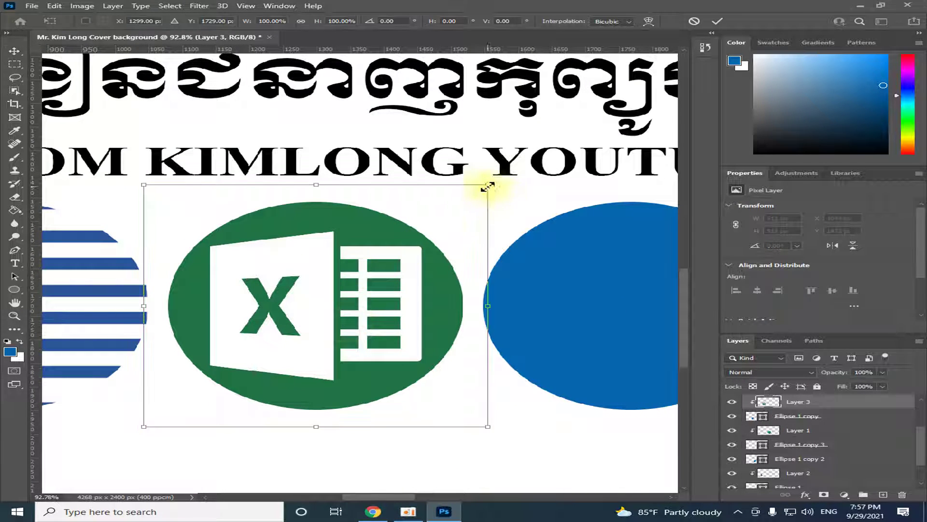
left_click_drag(488, 184, 500, 174)
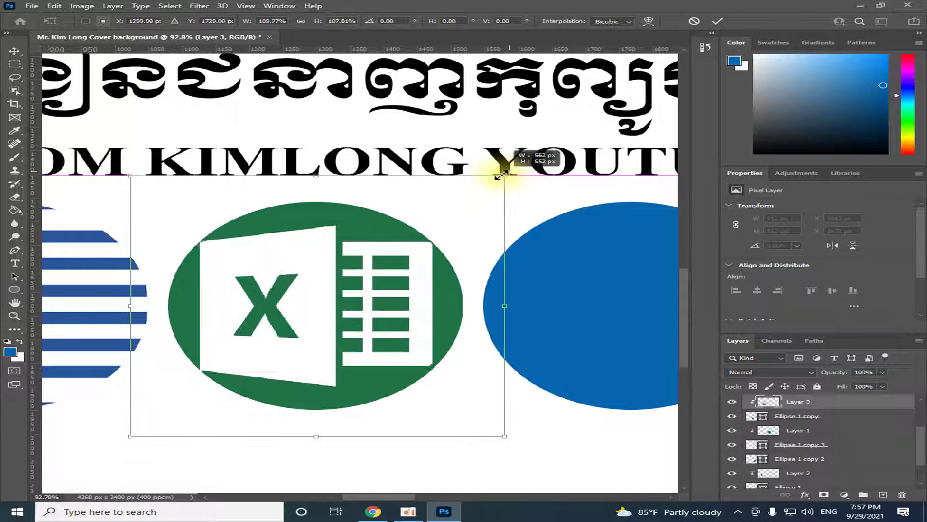
left_click_drag(501, 174, 504, 176)
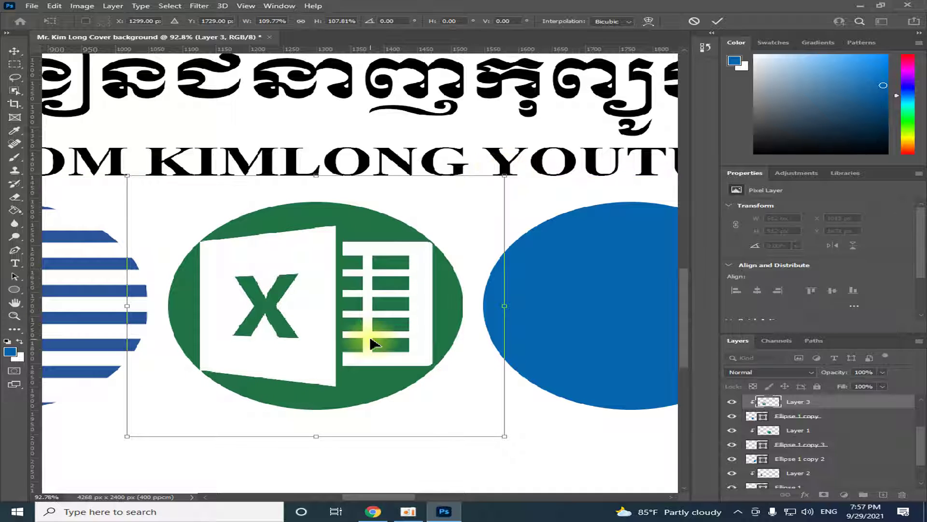
key("Return")
scroll(416, 384, "down", 3)
mouse_move(399, 496)
left_mouse_down()
mouse_move(440, 496)
mouse_move(383, 495)
mouse_move(429, 493)
left_mouse_up()
Step: Open the PowerPoint logo PNG as its own document
left_click(32, 6)
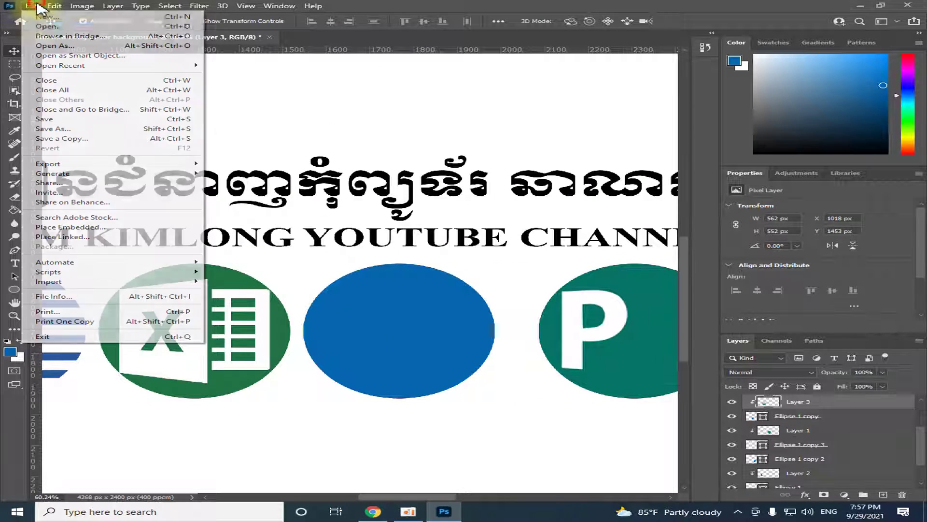
left_click(55, 33)
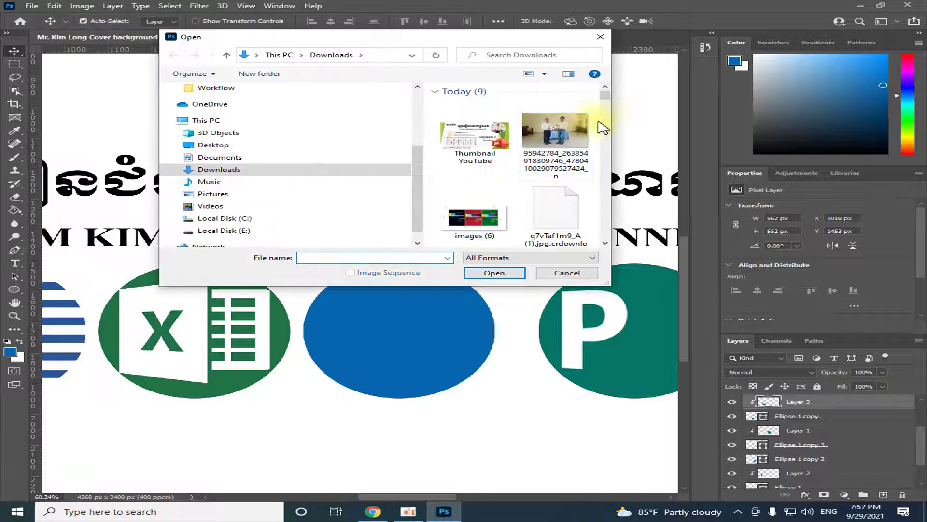
left_click_drag(605, 99, 605, 223)
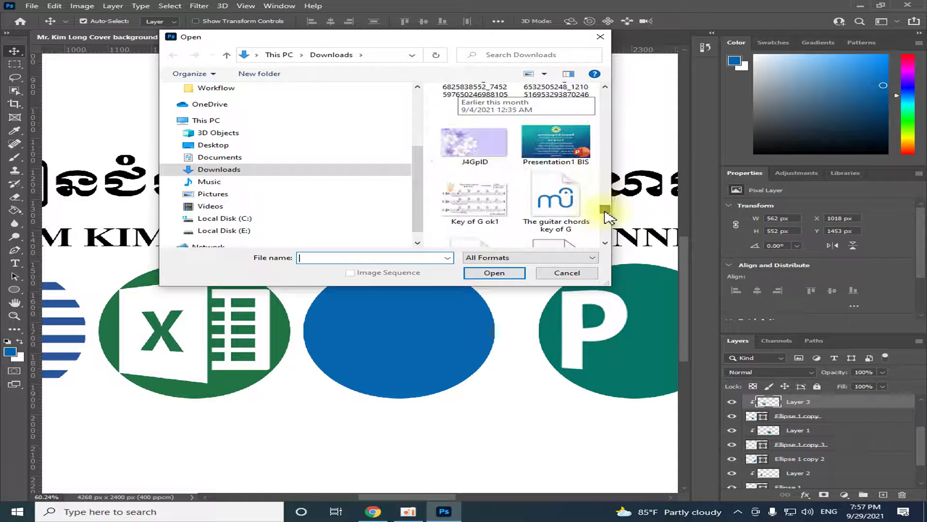
left_click_drag(604, 221, 606, 223)
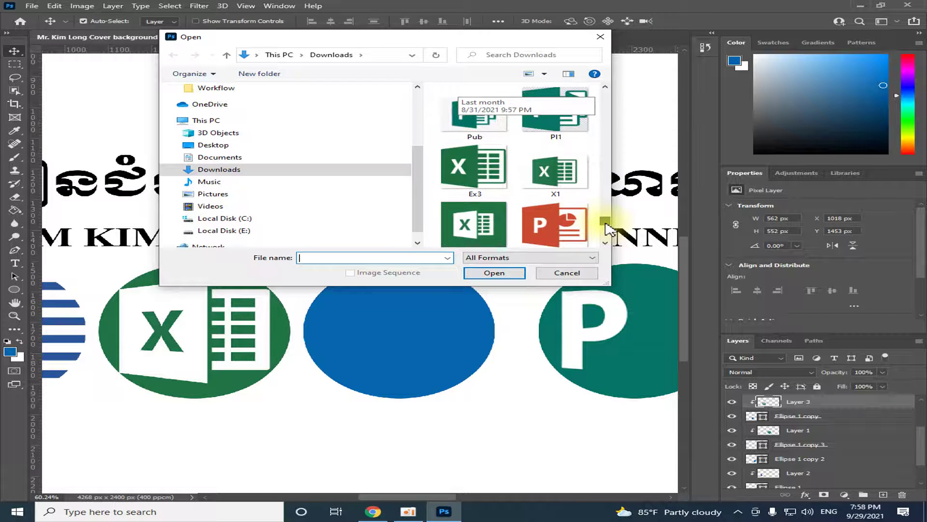
left_click(549, 241)
left_click(493, 273)
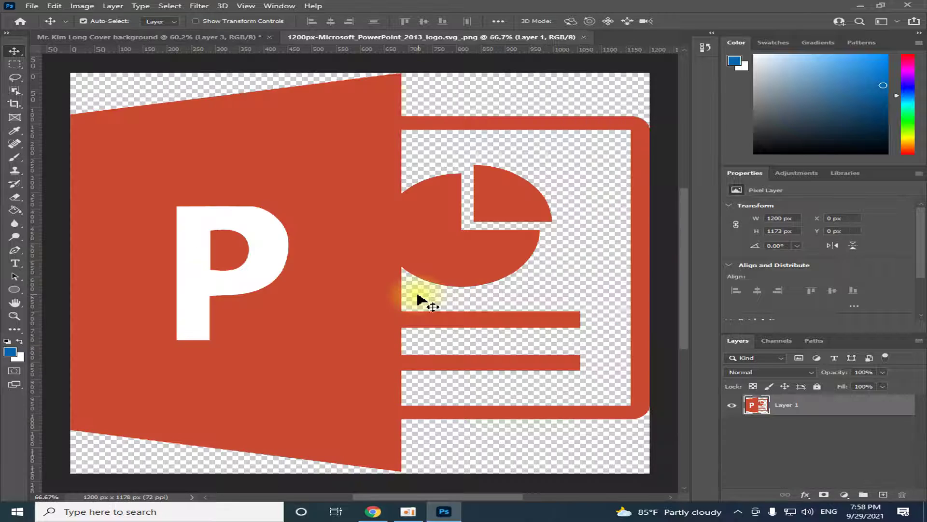
Step: Copy the PowerPoint logo into the banner as Layer 4, close its file, and position it near the circles
left_click_drag(388, 87, 563, 155)
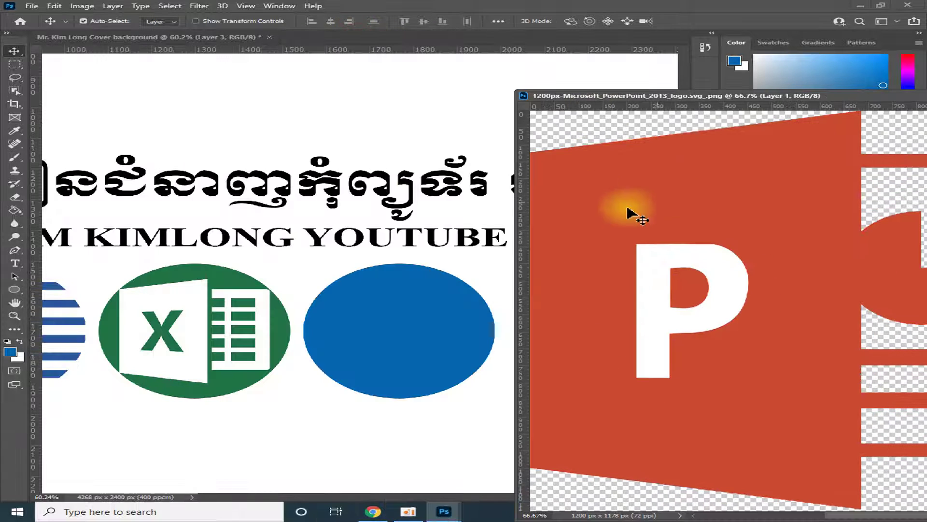
left_click_drag(735, 235, 367, 294)
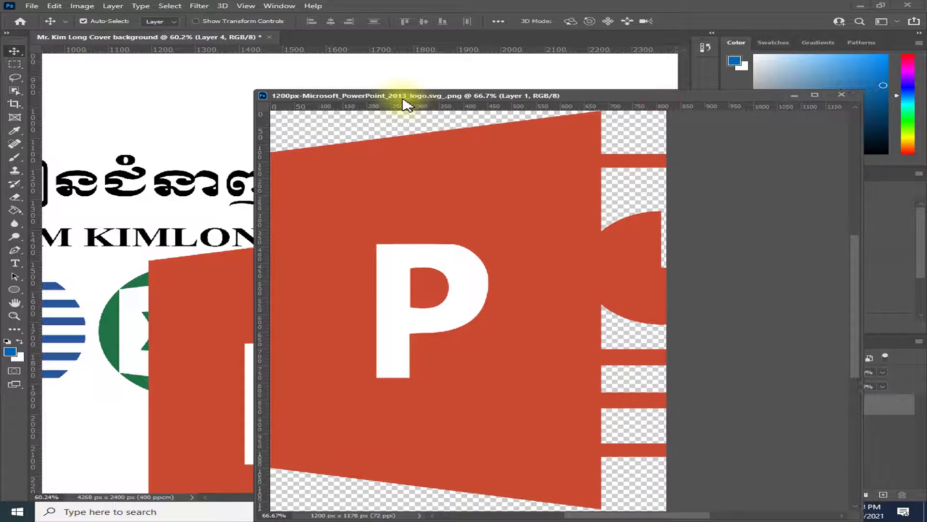
left_click_drag(675, 104, 295, 106)
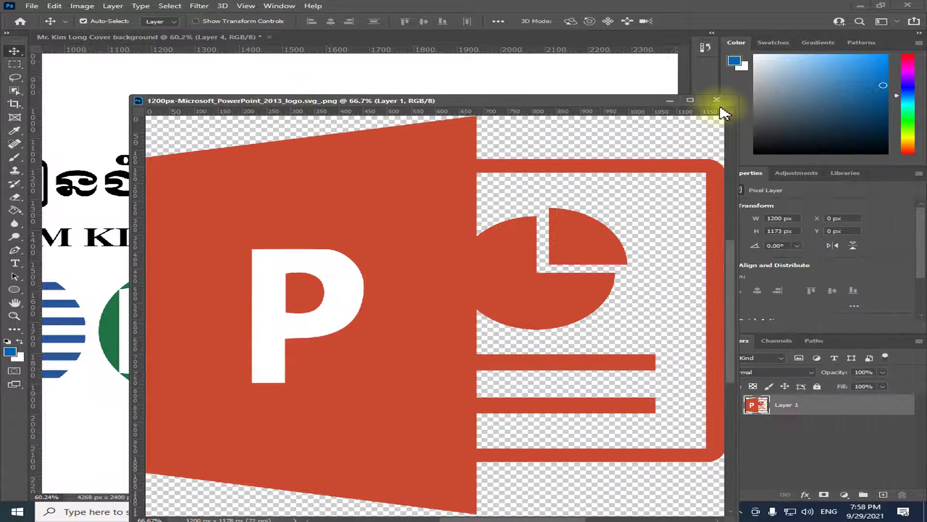
left_click(716, 106)
left_click_drag(403, 352, 369, 280)
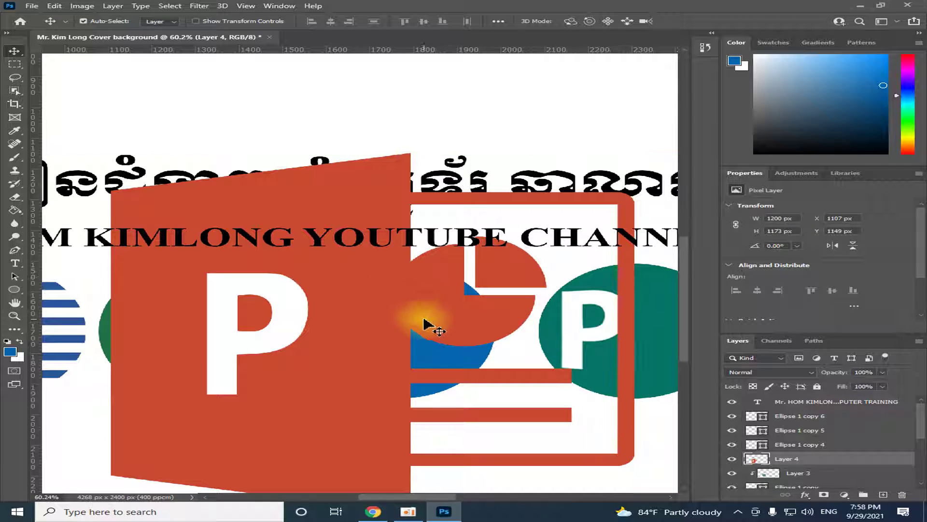
scroll(434, 332, "down", 5)
left_click_drag(423, 338, 454, 348)
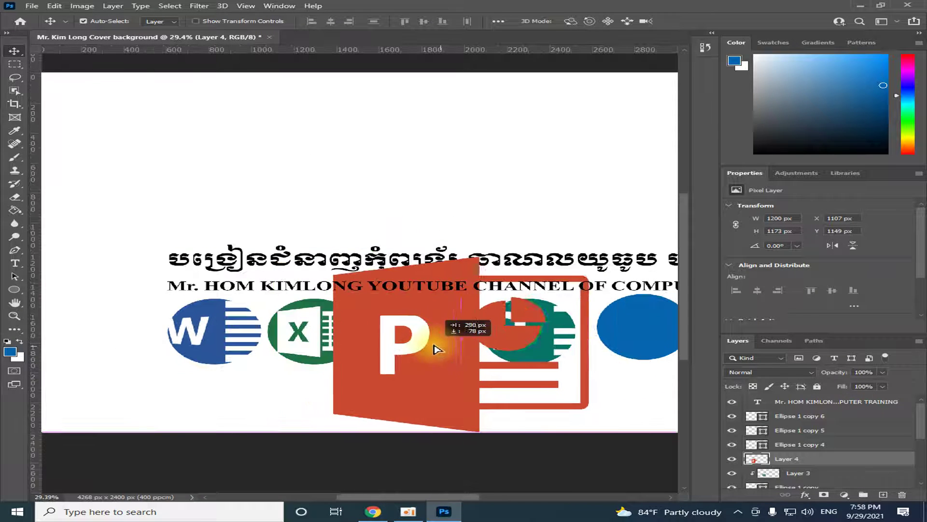
Step: Shrink the PowerPoint logo to about 35% (416 × 425 px) and move it over the blue circle
key("ctrl+t")
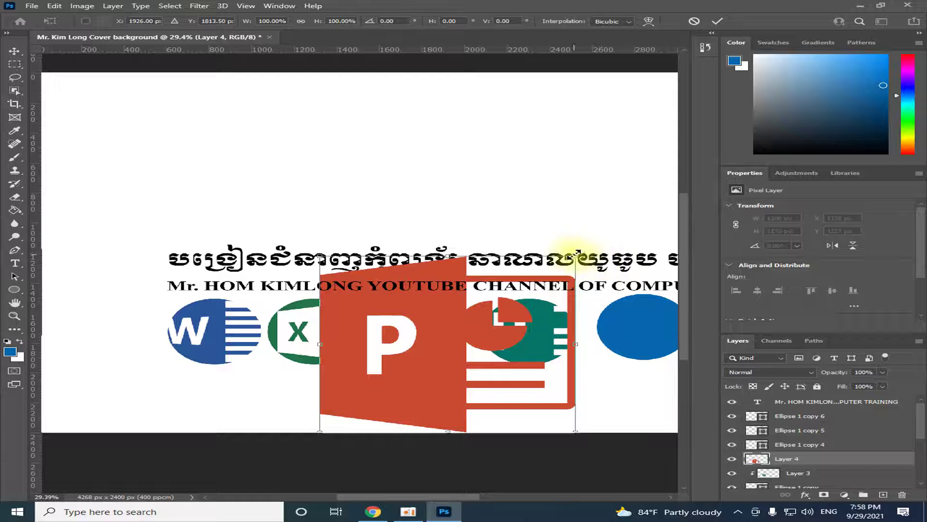
left_click_drag(576, 255, 481, 326)
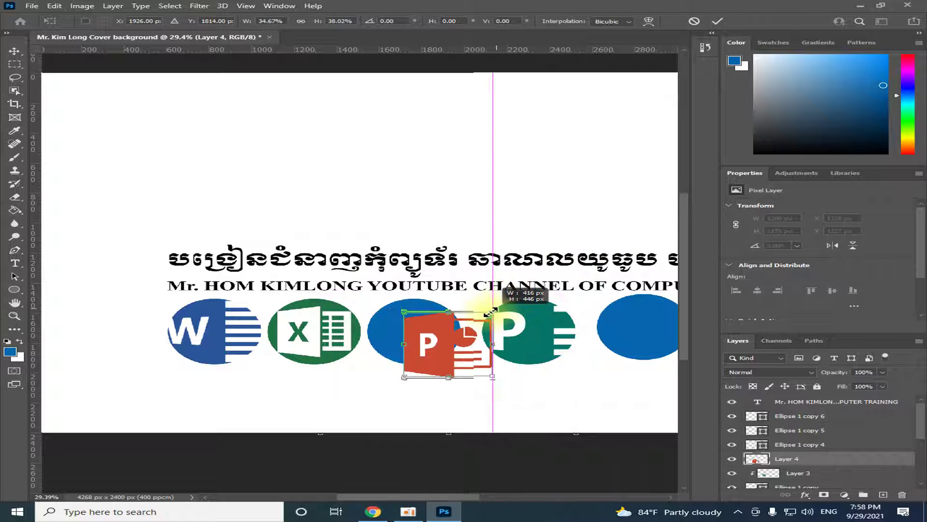
key("Return")
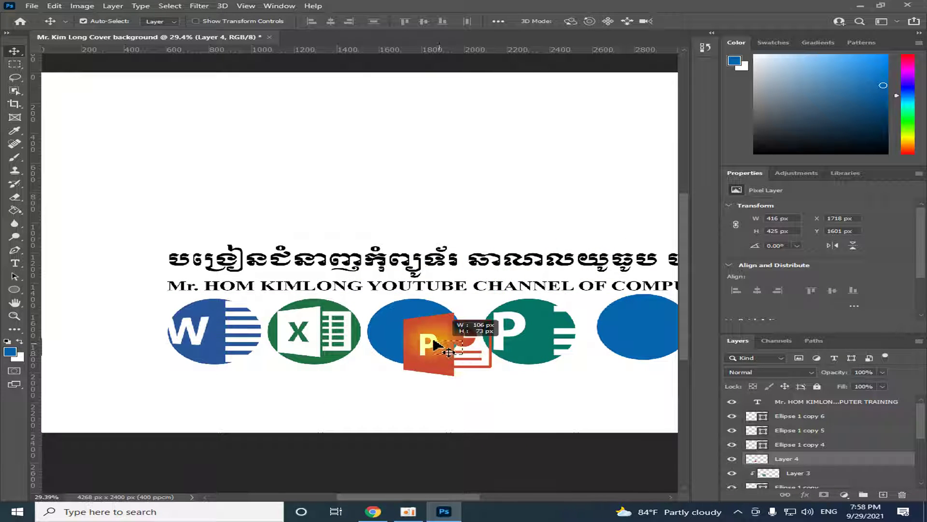
left_click_drag(442, 366, 435, 370)
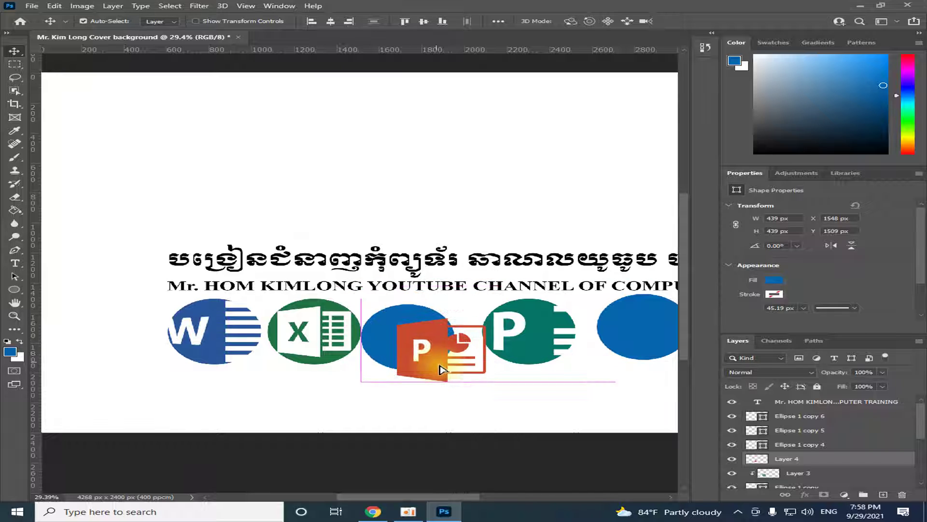
left_click(456, 392)
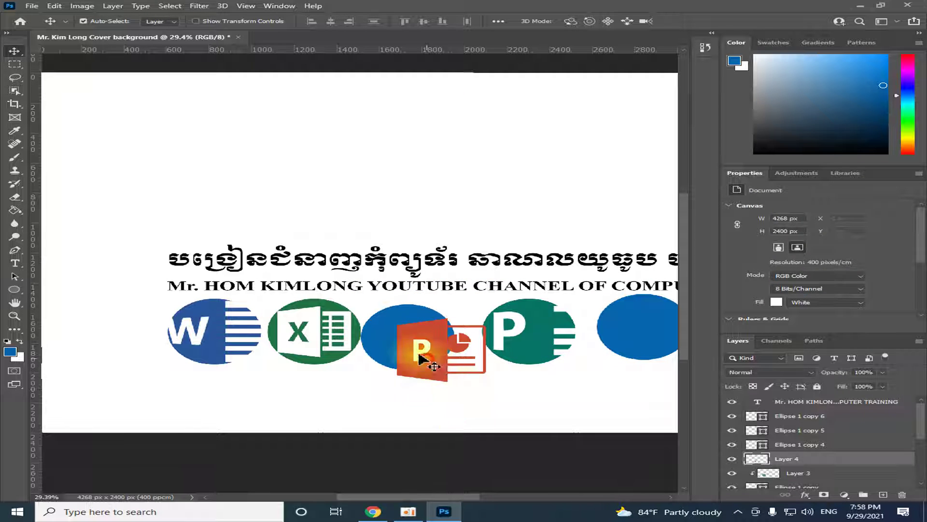
left_click_drag(483, 369, 454, 355)
Step: Undo a stray move and stack Ellipse 1 copy 2 directly beneath the PowerPoint logo's layer
left_click(448, 334)
scroll(825, 458, "down", 2)
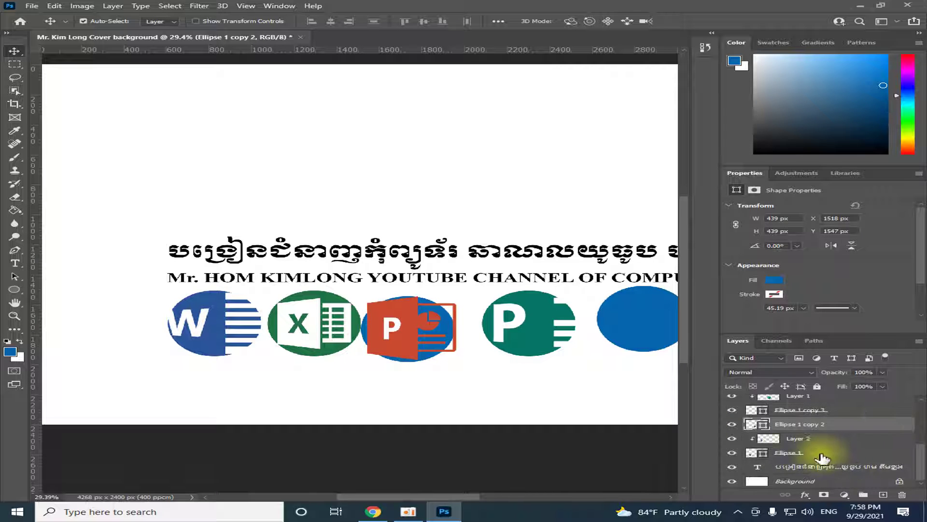
key("ctrl+z")
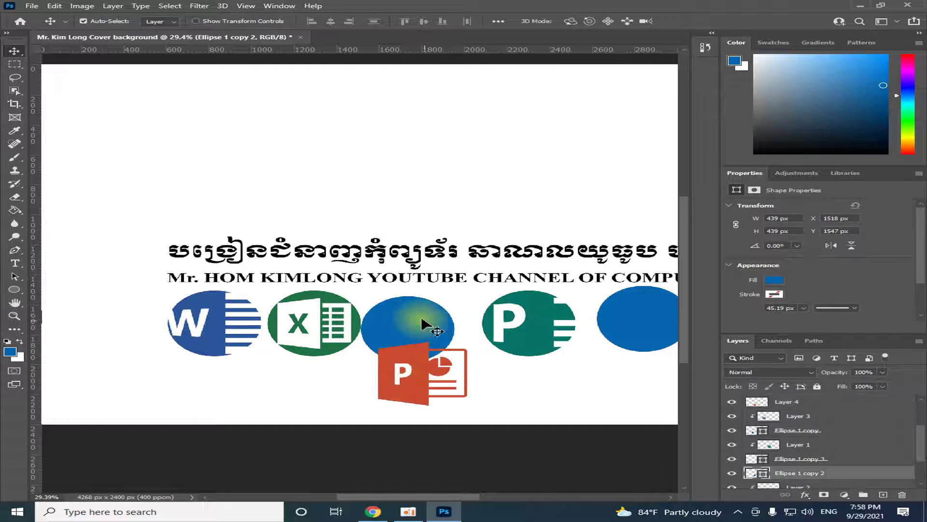
left_click(431, 374)
left_click(393, 319)
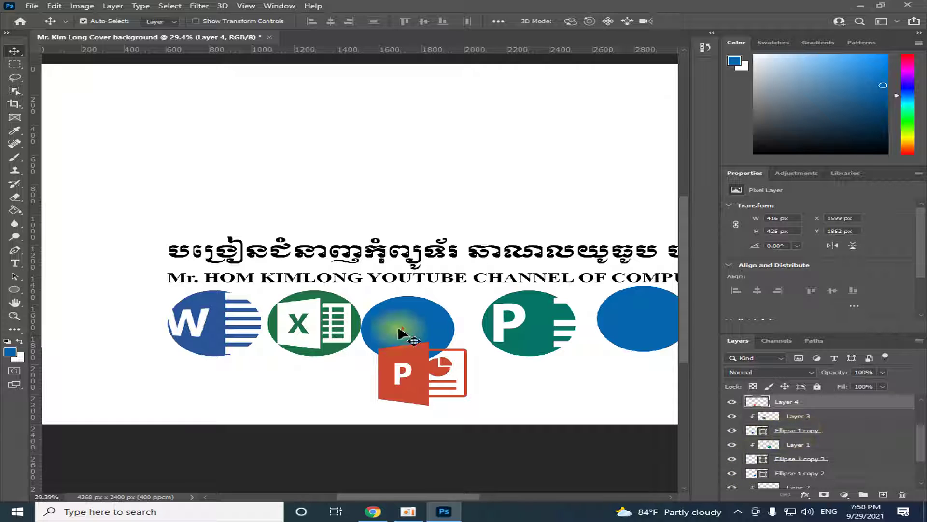
left_click_drag(806, 477, 804, 416)
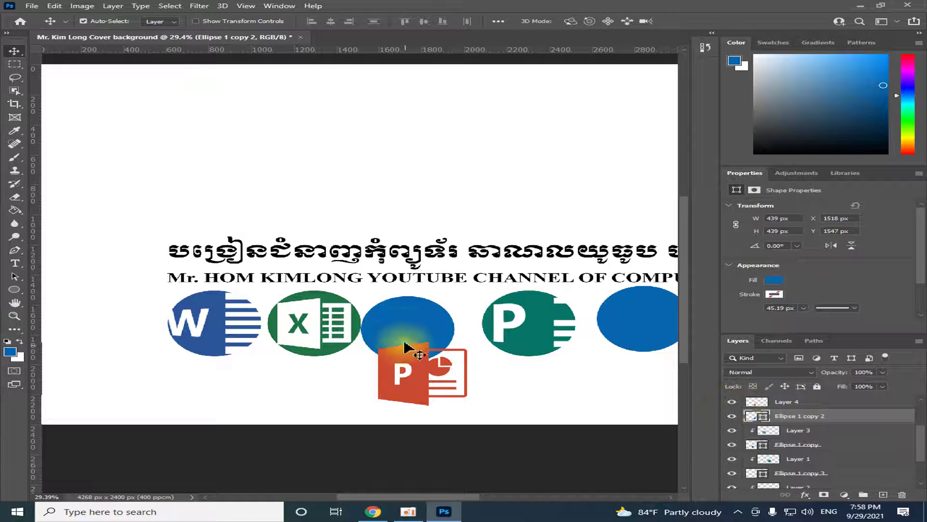
Step: Verify layer visibility, then set the PowerPoint logo onto the third circle
left_click(732, 416)
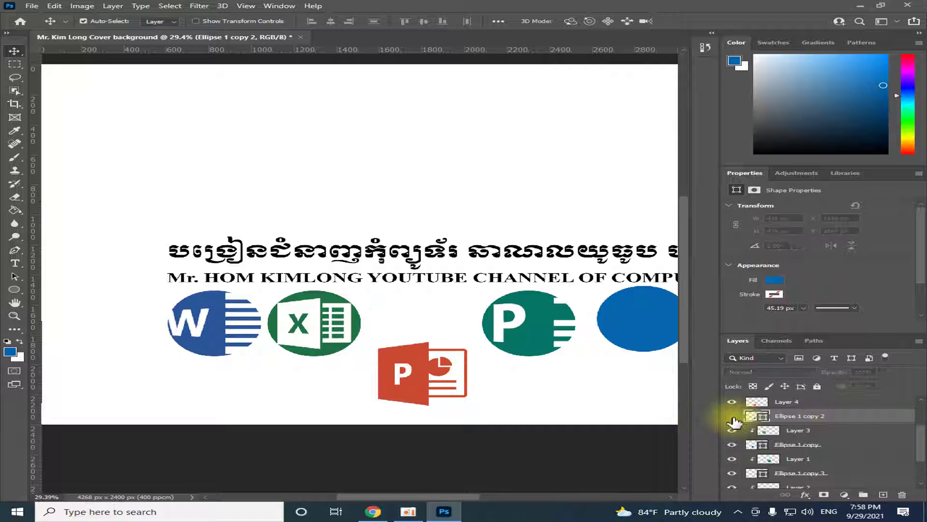
left_click(733, 416)
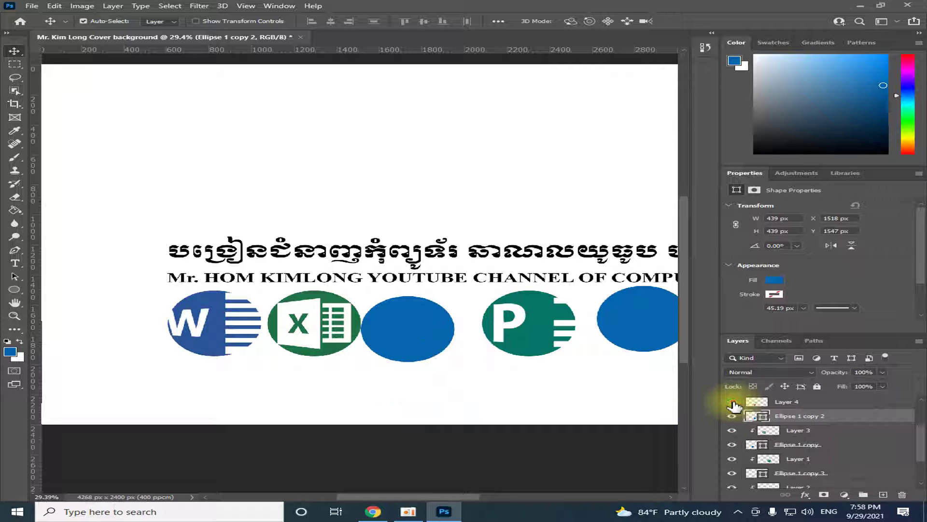
left_click(733, 402)
left_click_drag(415, 378, 407, 334)
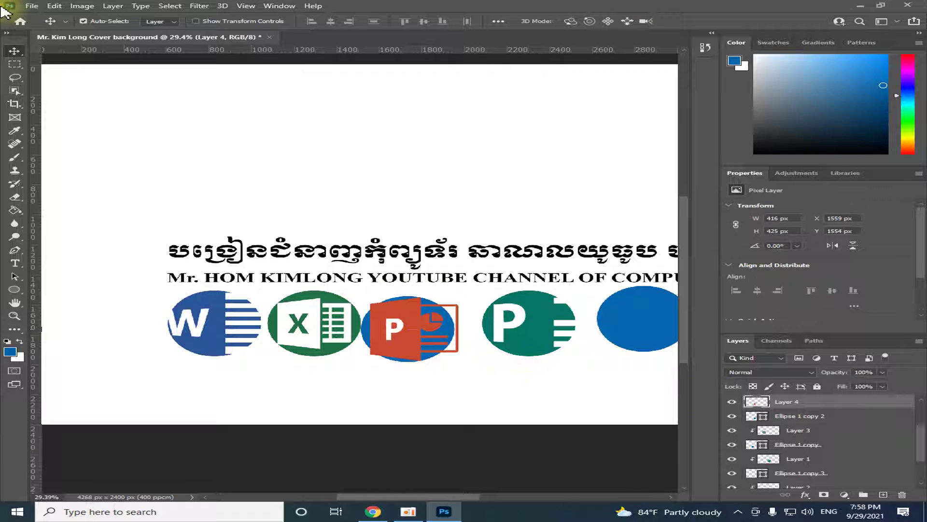
left_click(113, 6)
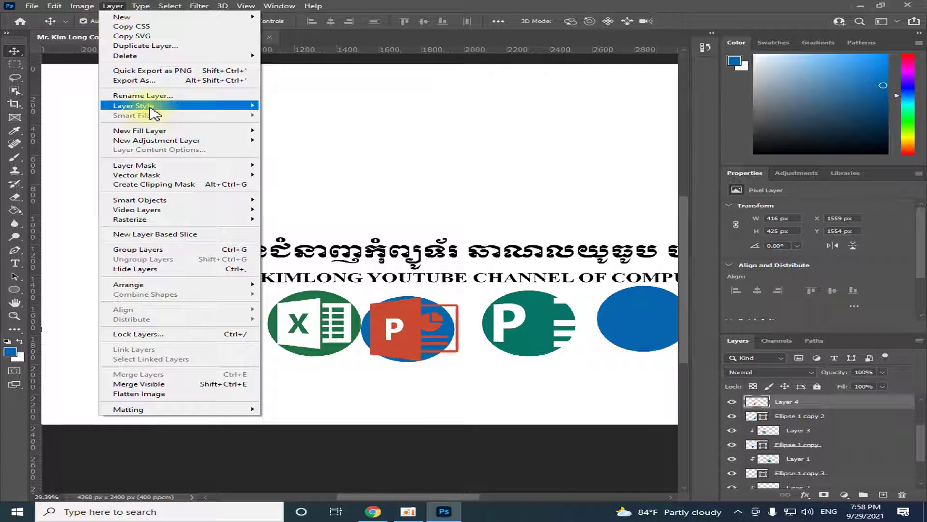
Step: Clip the PowerPoint logo into the third blue circle
left_click(194, 185)
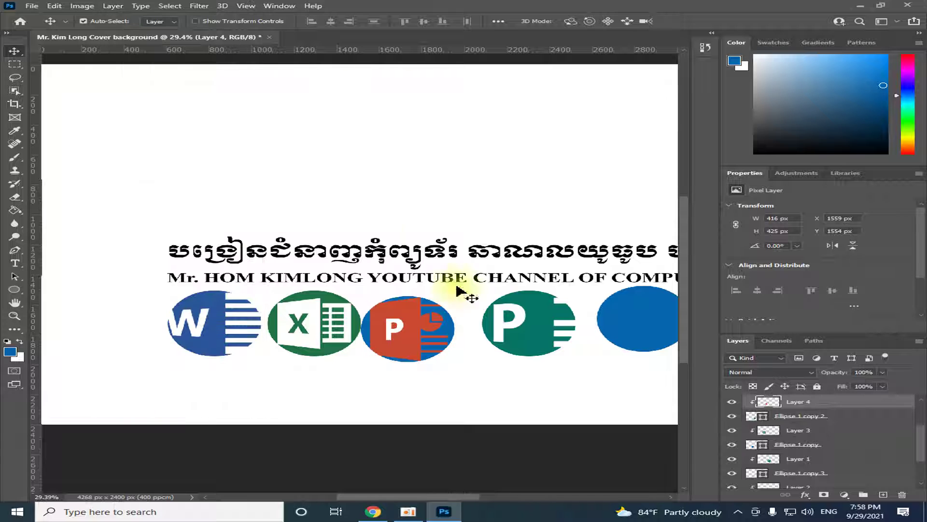
scroll(389, 342, "up", 2)
scroll(396, 340, "up", 2)
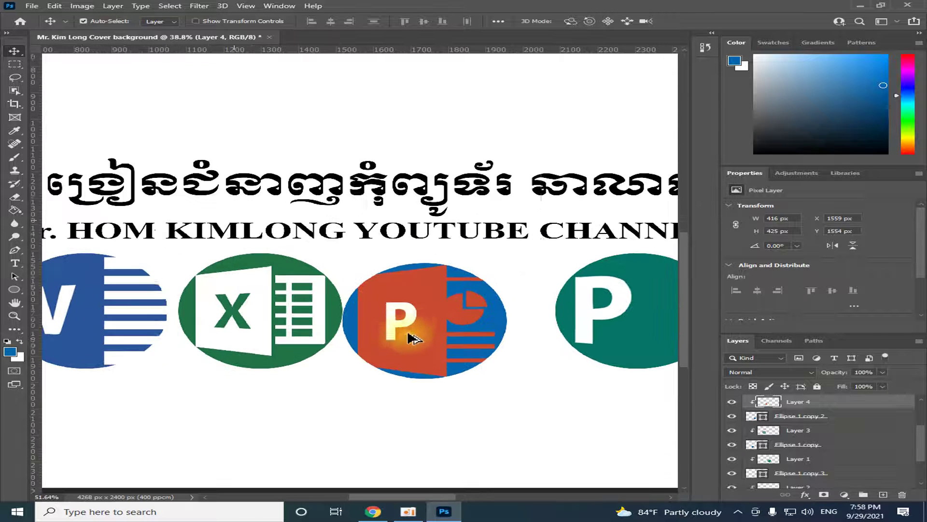
scroll(406, 338, "up", 1)
Step: Enlarge the PowerPoint logo to about 130% (559 × 577 px) so it fills the circle
key("ctrl+t")
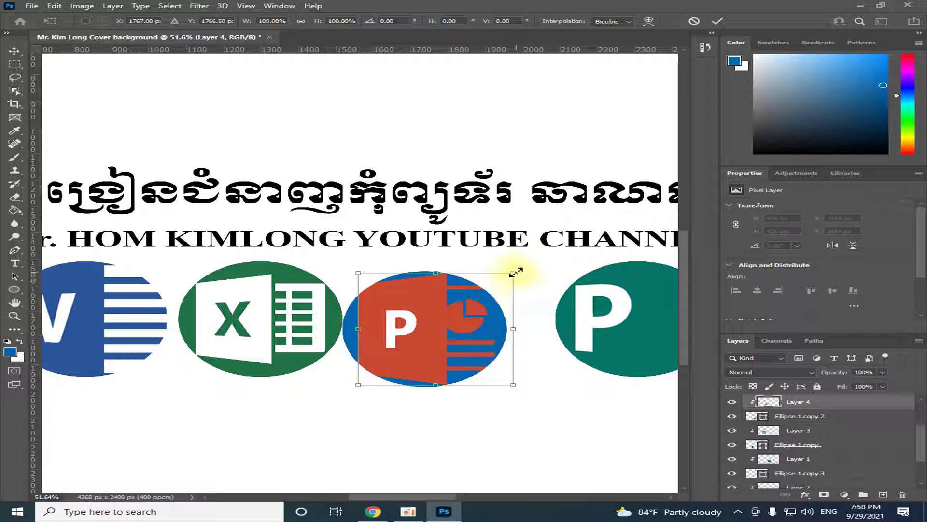
mouse_move(515, 272)
left_mouse_down()
mouse_move(575, 228)
mouse_move(533, 260)
mouse_move(543, 253)
left_mouse_up()
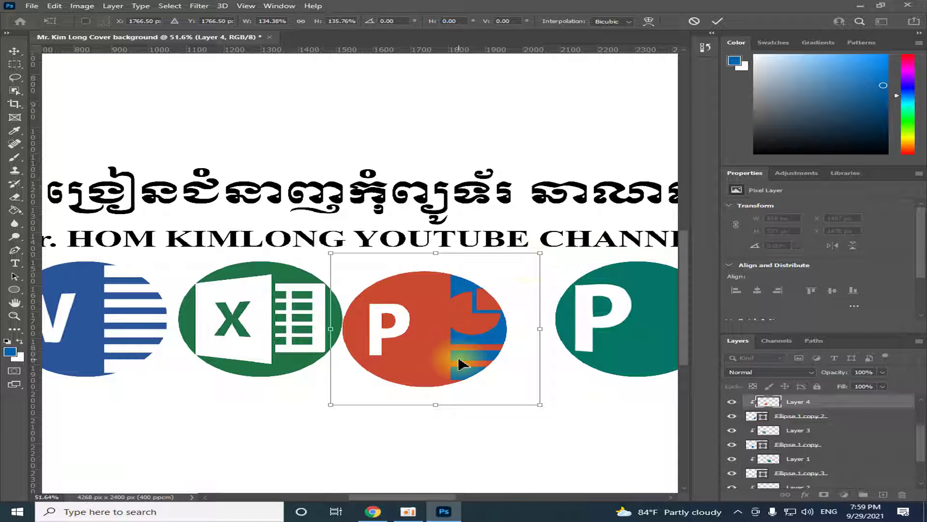
key("Return")
scroll(453, 362, "down", 3)
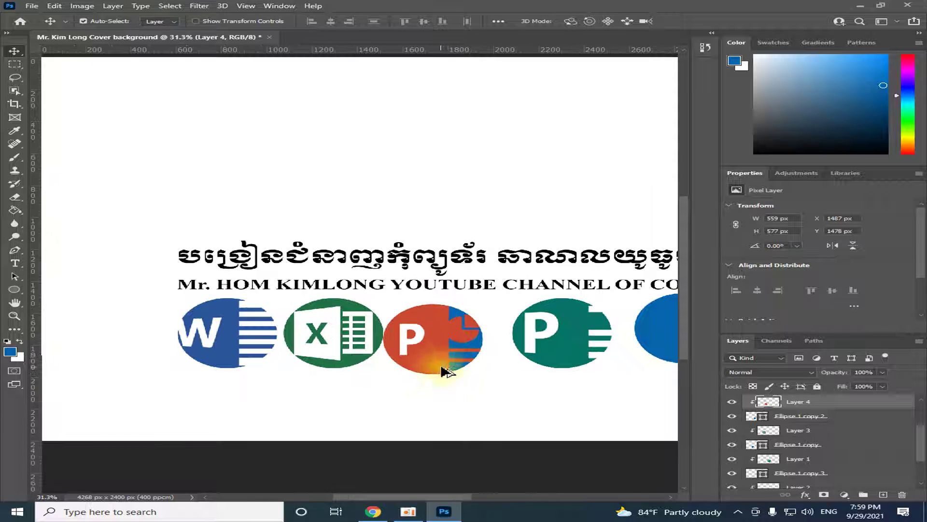
left_click_drag(441, 500, 504, 494)
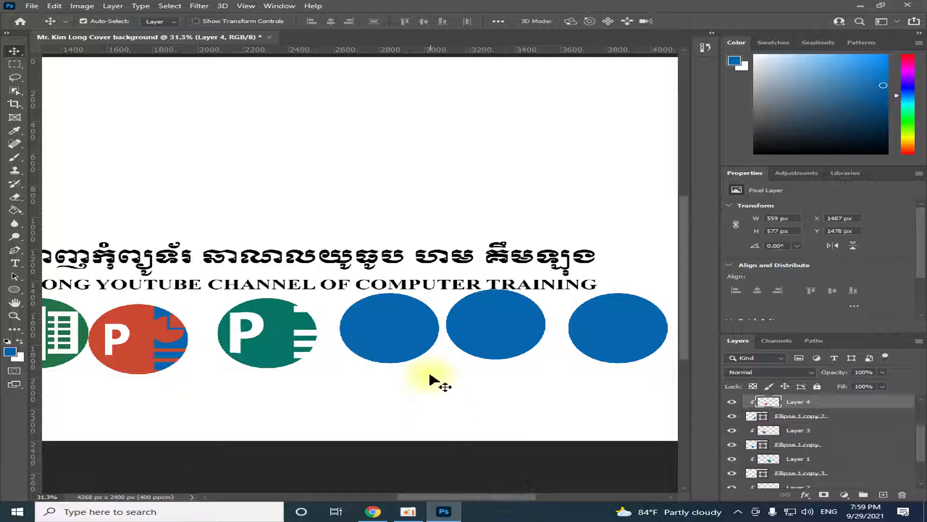
Step: Alt-drag a blue circle to add another copy to the logo row
left_click_drag(401, 346, 395, 346)
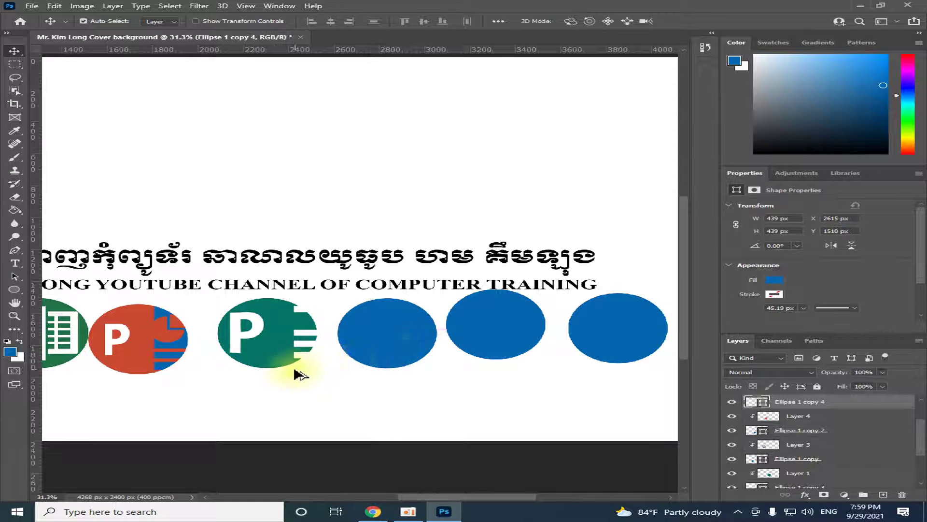
scroll(290, 382, "down", 2)
scroll(194, 379, "down", 1)
scroll(127, 380, "up", 1)
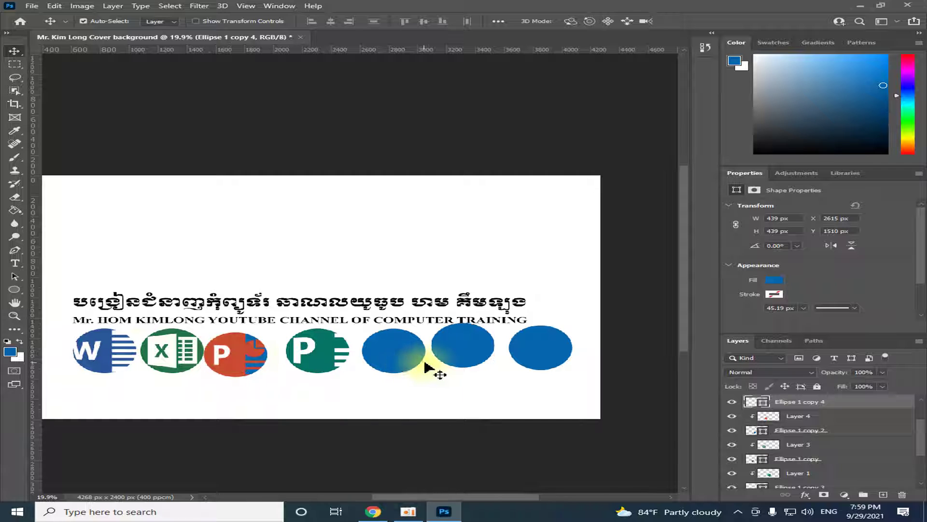
scroll(428, 367, "up", 1)
scroll(390, 360, "up", 2)
scroll(347, 340, "up", 1)
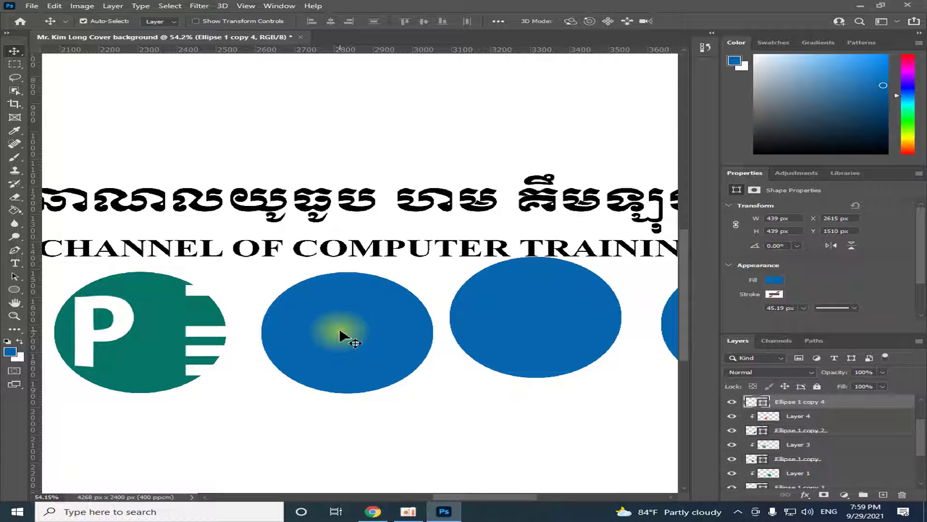
Step: Open the 3000 × 3000 px green circular logo PSD from Downloads
left_click(32, 6)
left_click(47, 27)
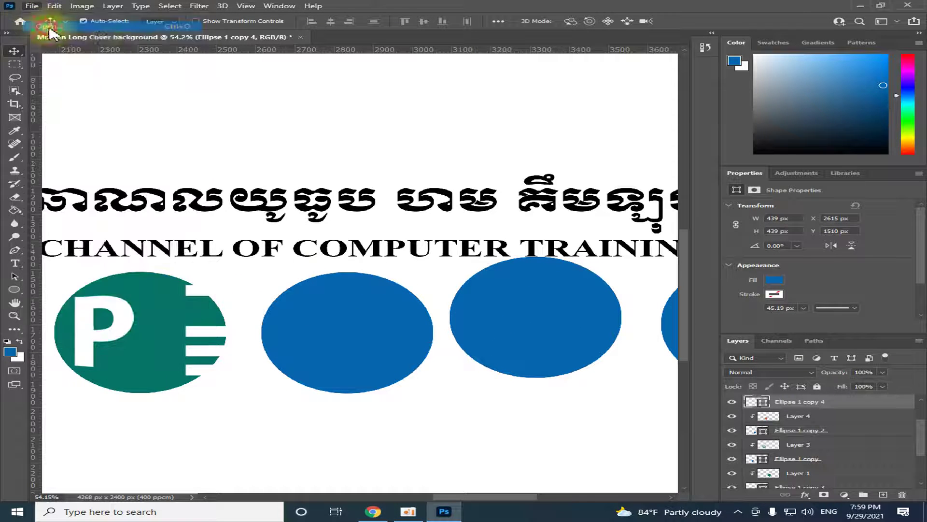
left_click_drag(606, 96, 599, 238)
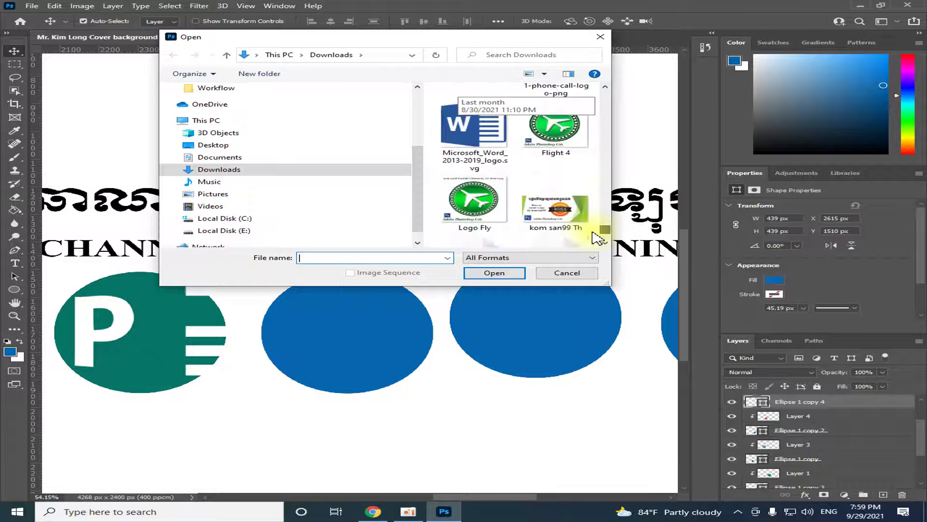
scroll(598, 239, "down", 3)
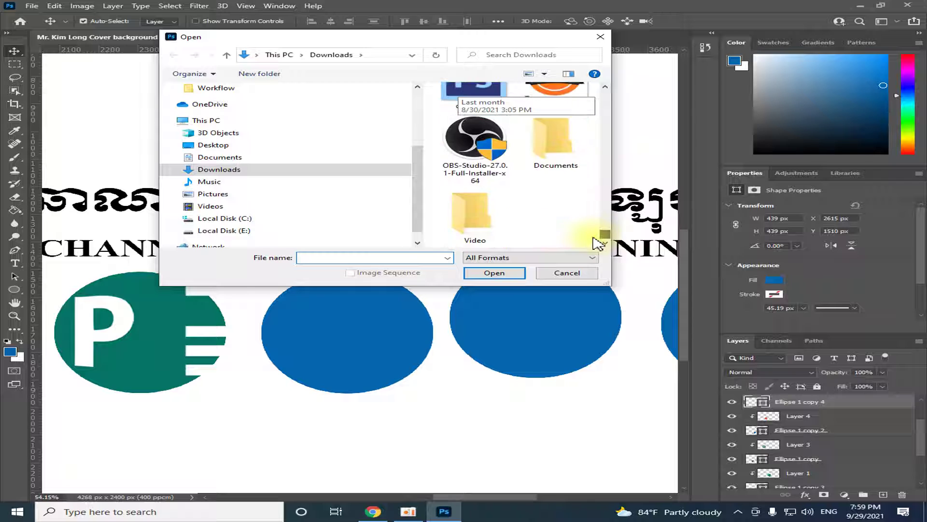
scroll(595, 238, "up", 2)
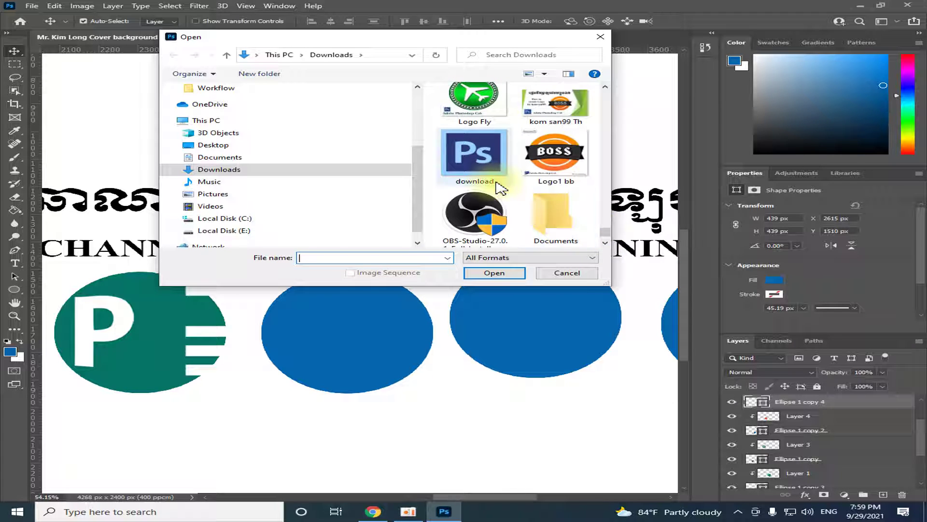
scroll(607, 233, "down", 3)
scroll(609, 229, "down", 3)
scroll(612, 225, "down", 3)
scroll(614, 218, "down", 2)
left_click(471, 147)
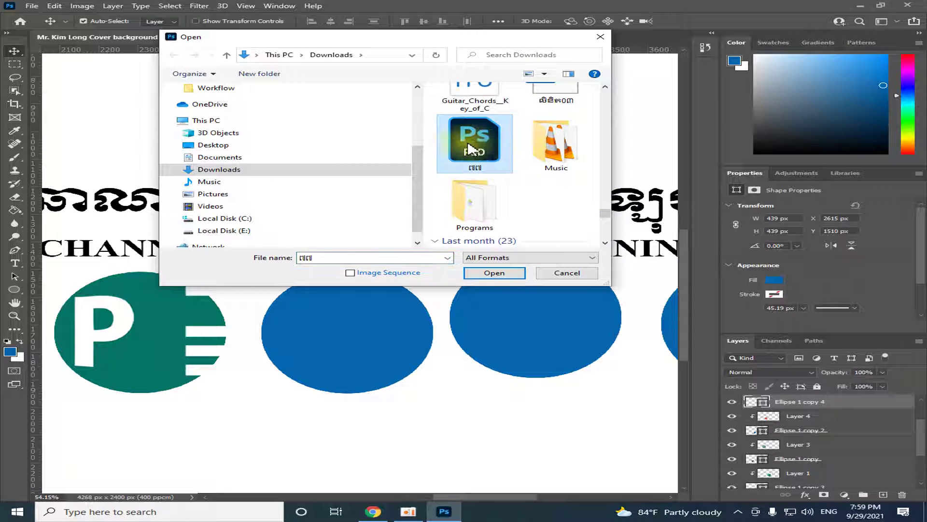
left_click(512, 281)
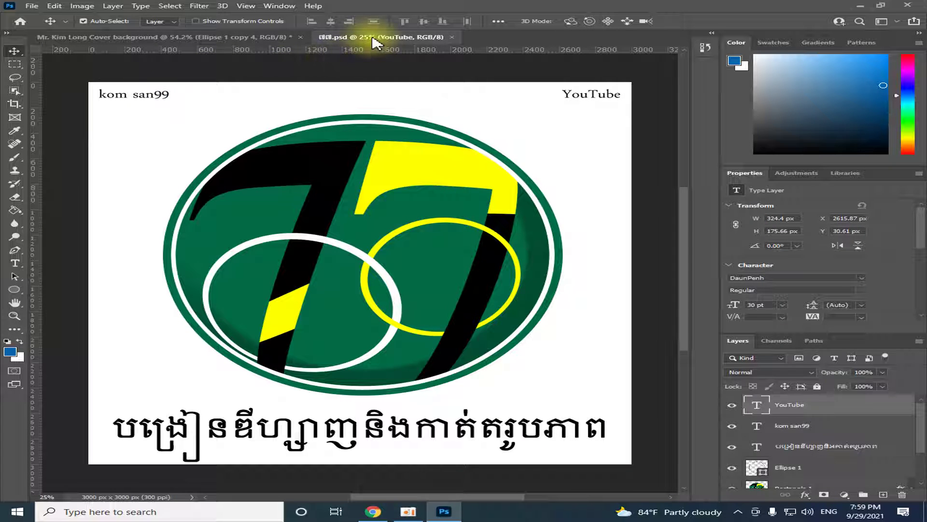
Step: Float the green logo document into its own window and close it unused
left_click_drag(376, 43, 391, 124)
left_click_drag(534, 130, 382, 129)
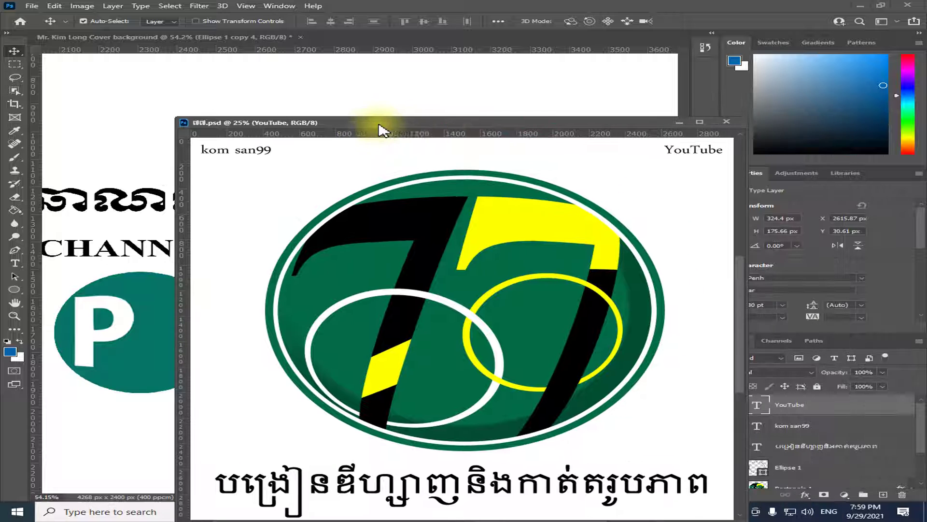
left_click(726, 121)
Step: Browse the Open dialog, cancel it without opening anything, and switch to Google Chrome
left_click(32, 6)
left_click(48, 23)
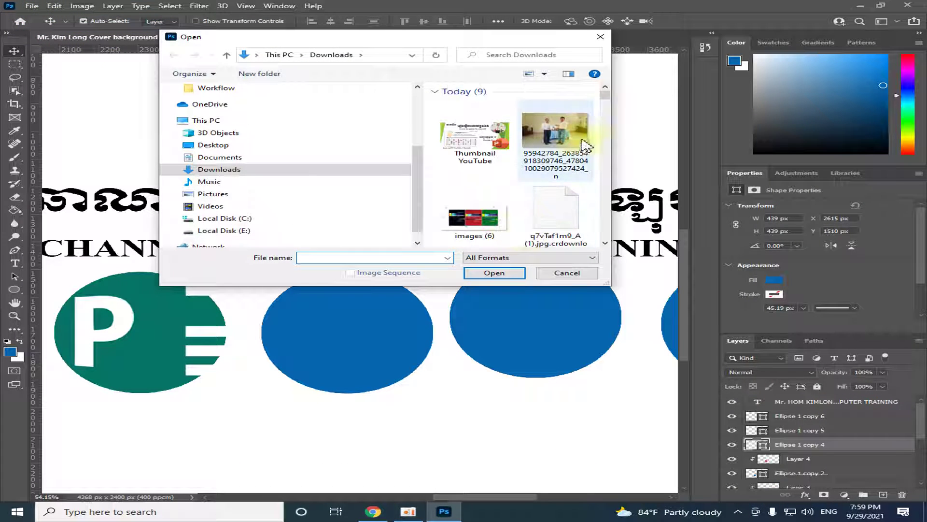
left_click_drag(605, 95, 604, 235)
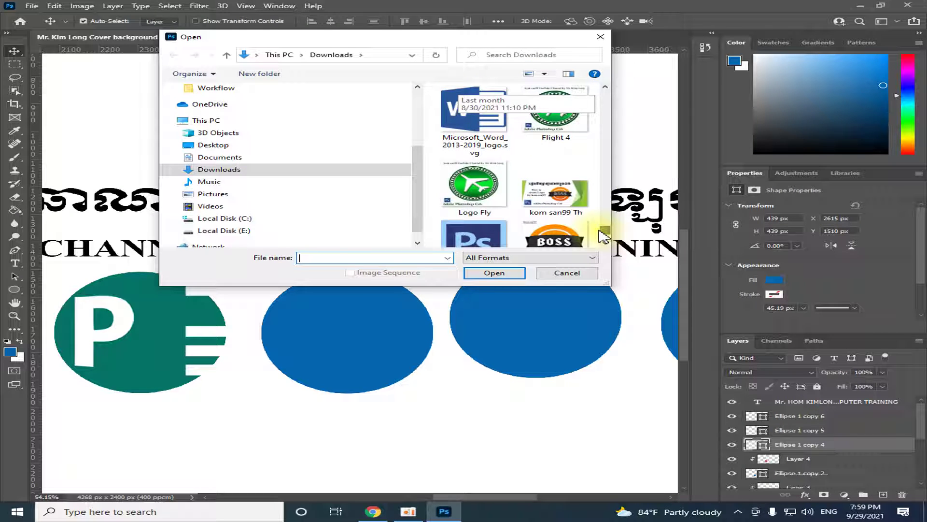
left_click_drag(603, 237, 604, 219)
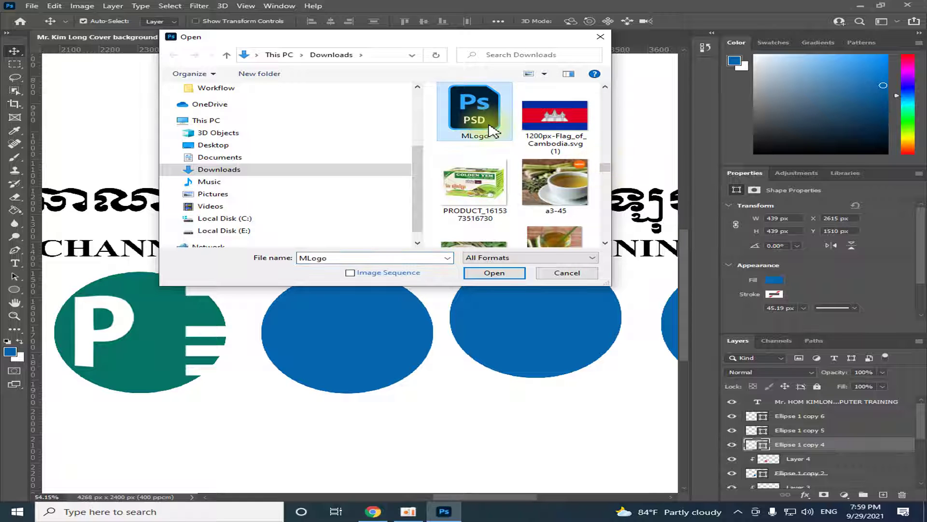
left_click_drag(610, 172, 602, 119)
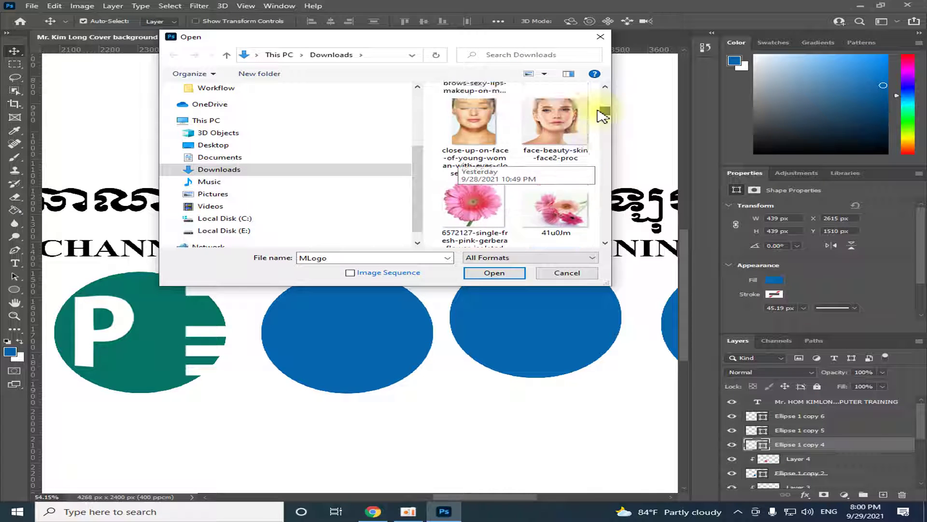
left_click_drag(603, 119, 602, 99)
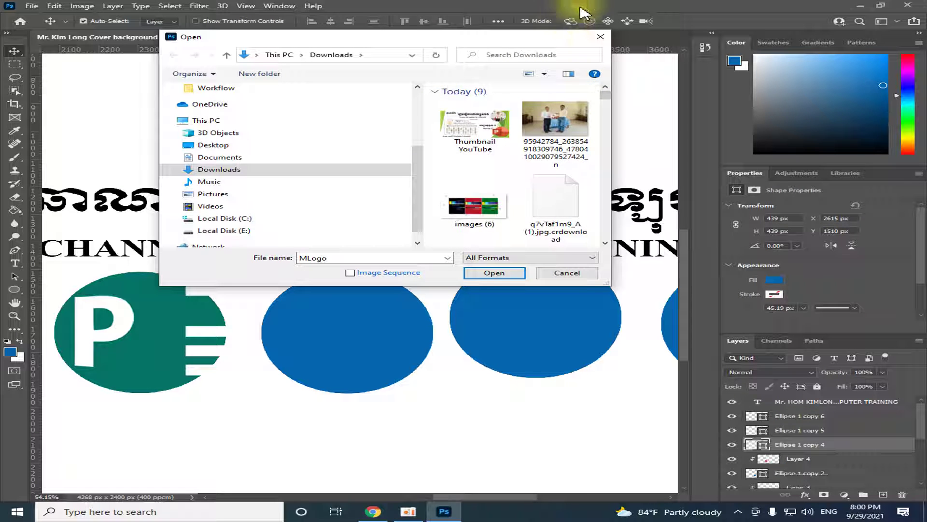
left_click(600, 36)
left_click(372, 511)
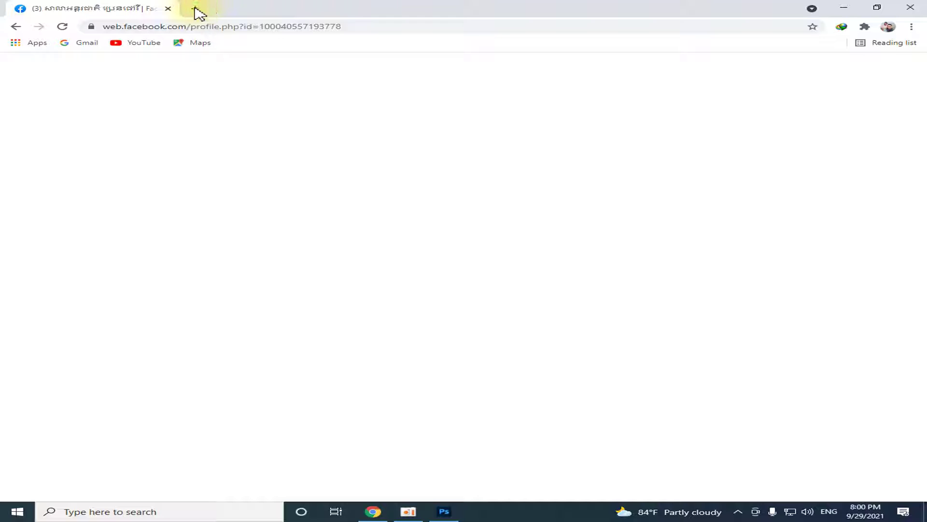
Step: Search Google Images for 'Adobe Photoshop CC Logo' in a new Chrome tab
key("alt+Tab")
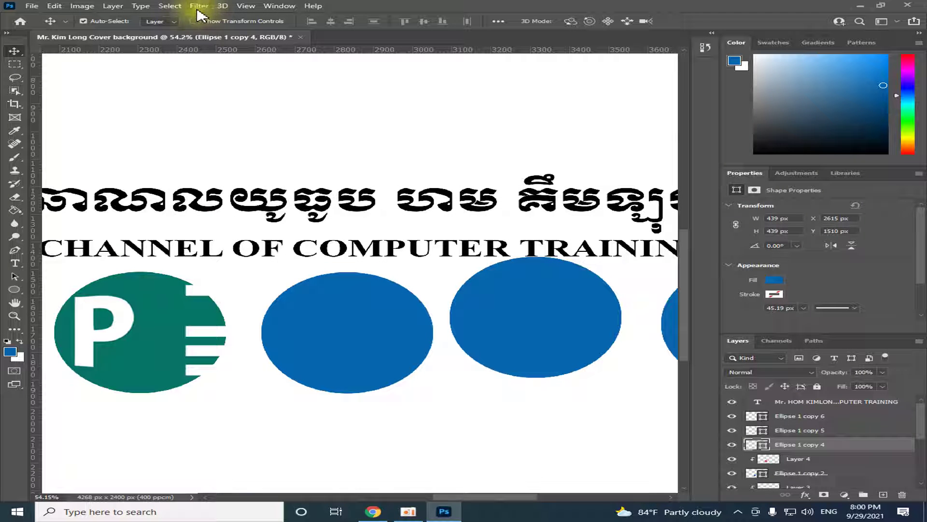
left_click(371, 516)
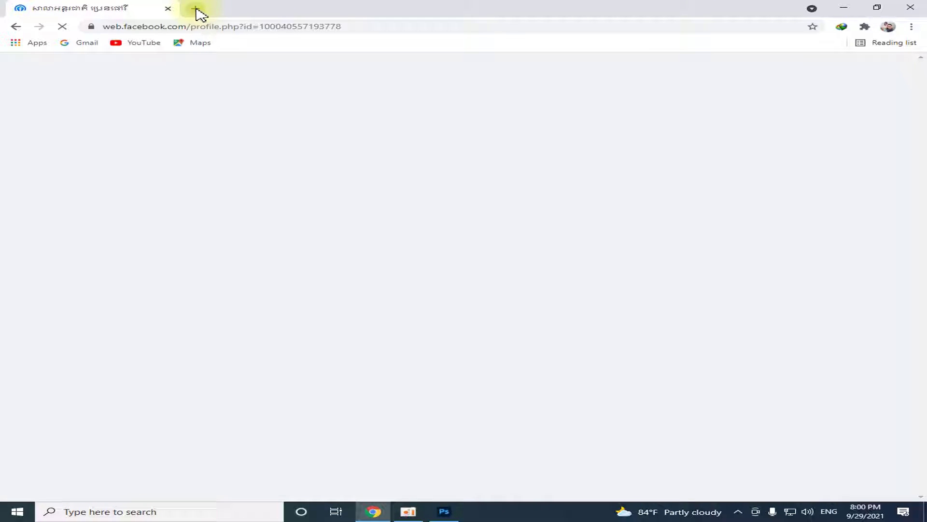
left_click(195, 9)
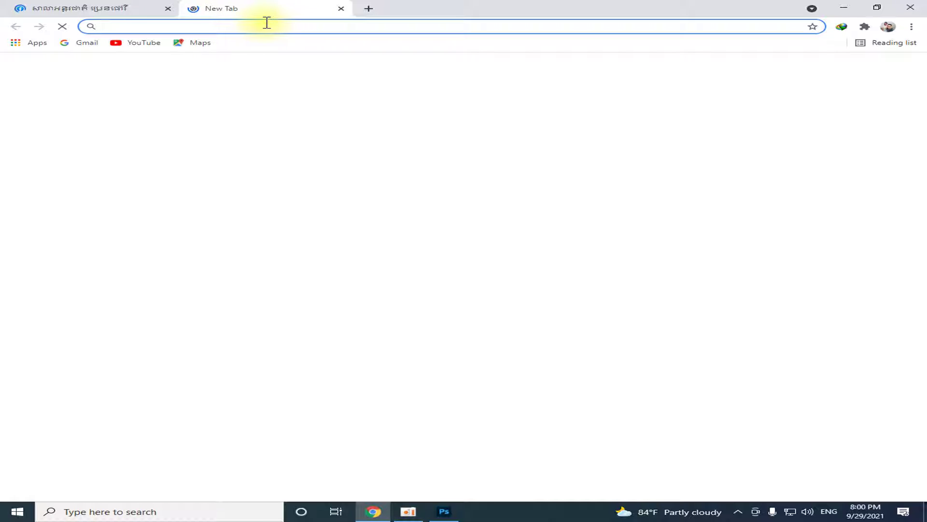
left_click(172, 26)
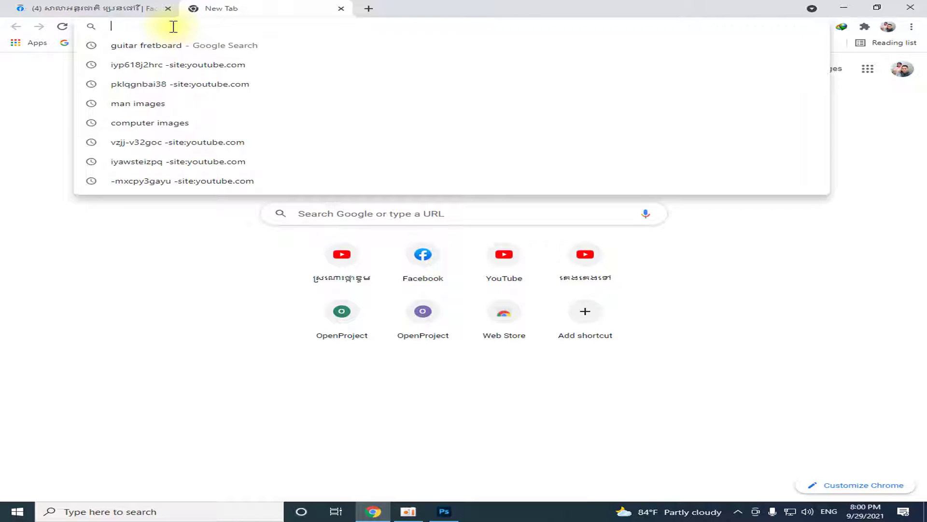
type("Ado")
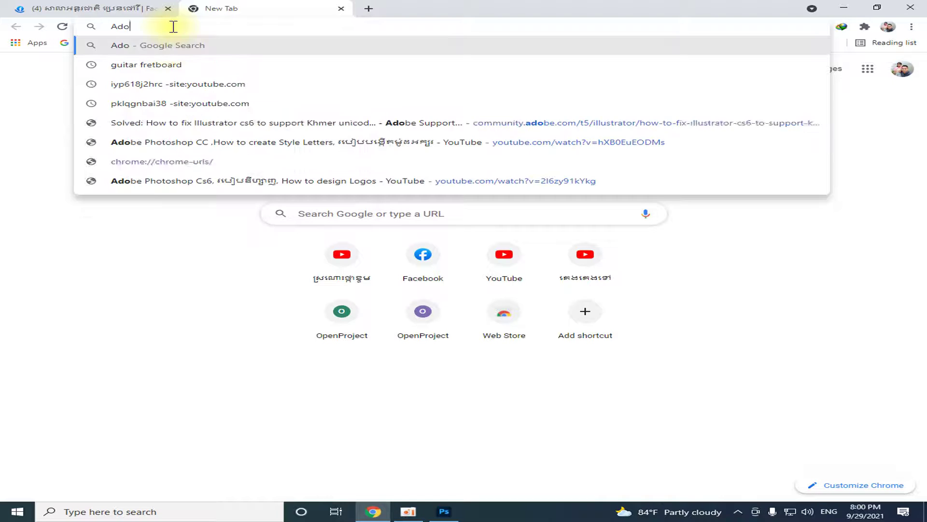
type("be ")
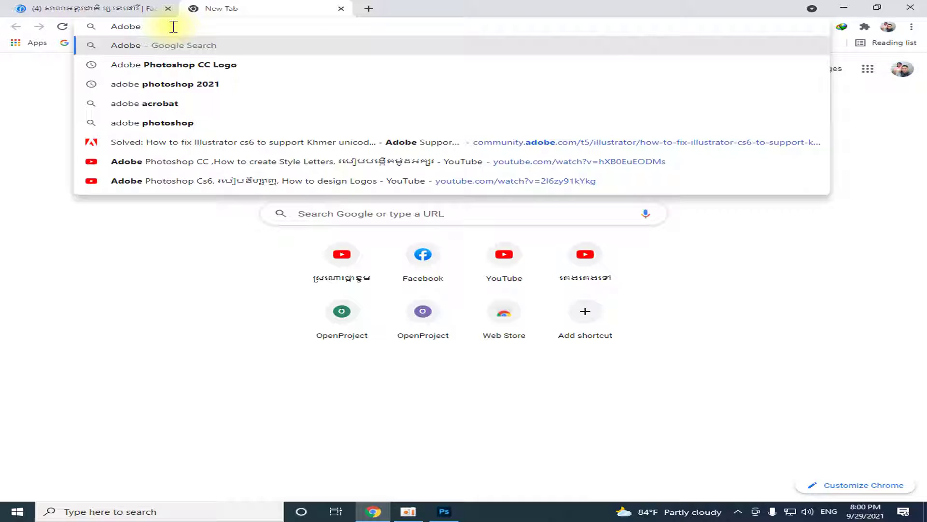
type("Photoshop CC Logo")
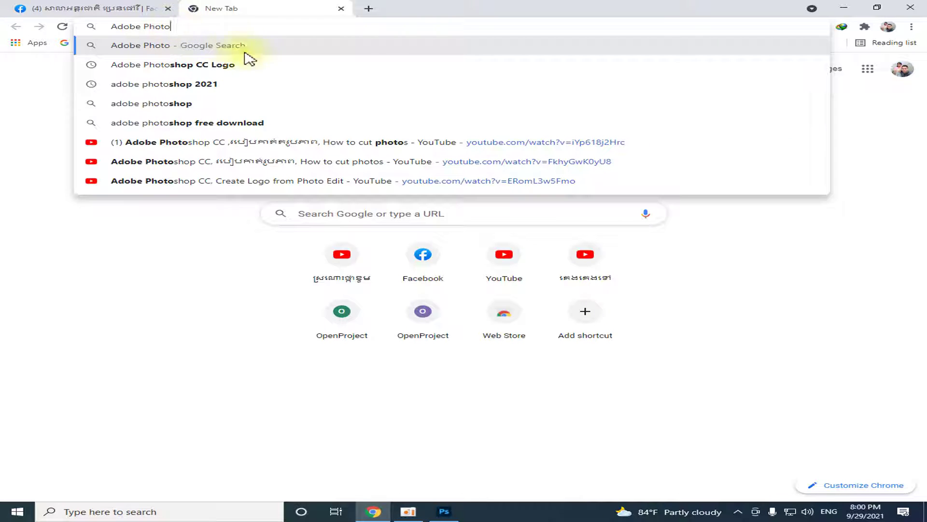
key("Down")
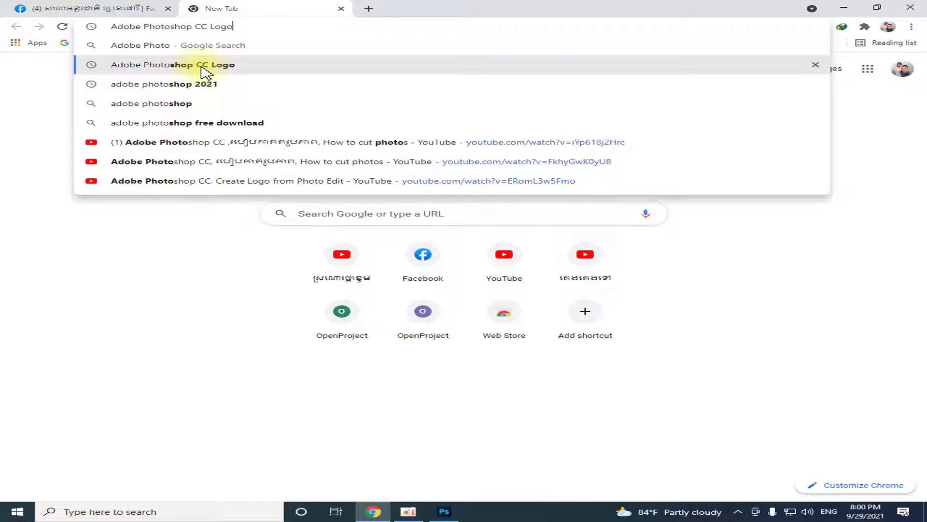
key("Return")
left_click(203, 68)
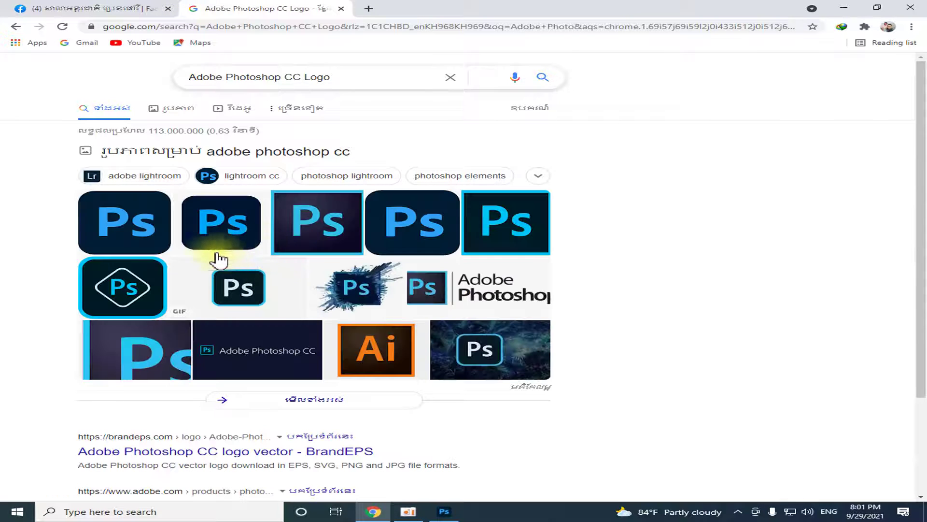
scroll(124, 265, "down", 1)
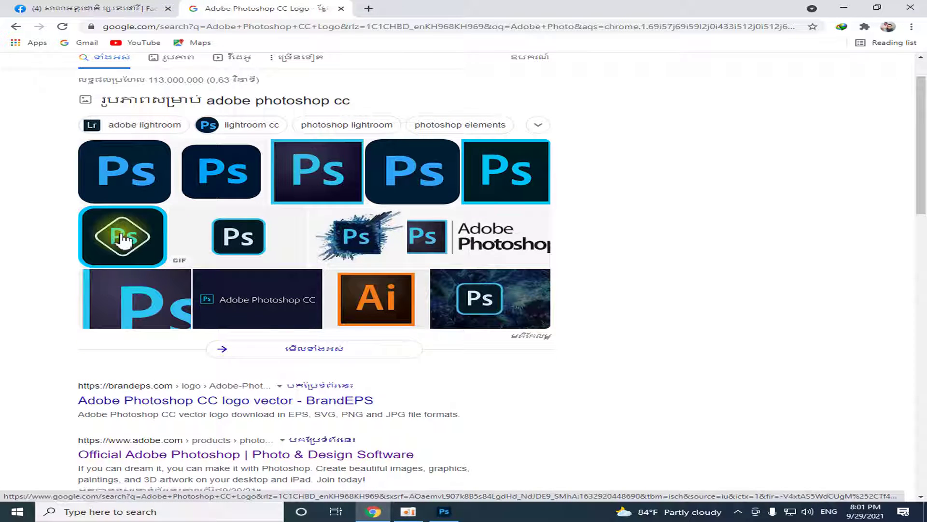
left_click(124, 244)
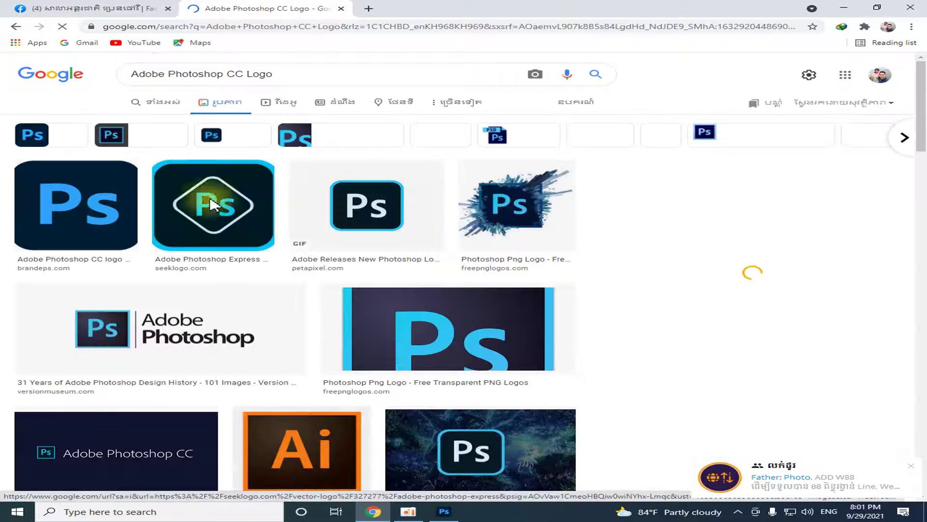
Step: Save the Adobe Photoshop Express logo image from seeklogo into the Downloads folder
left_click(208, 191)
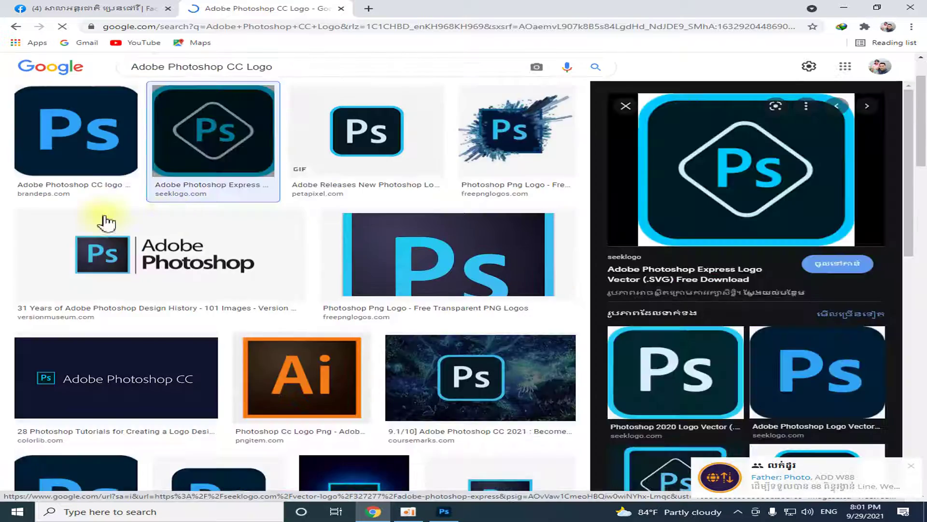
right_click(708, 159)
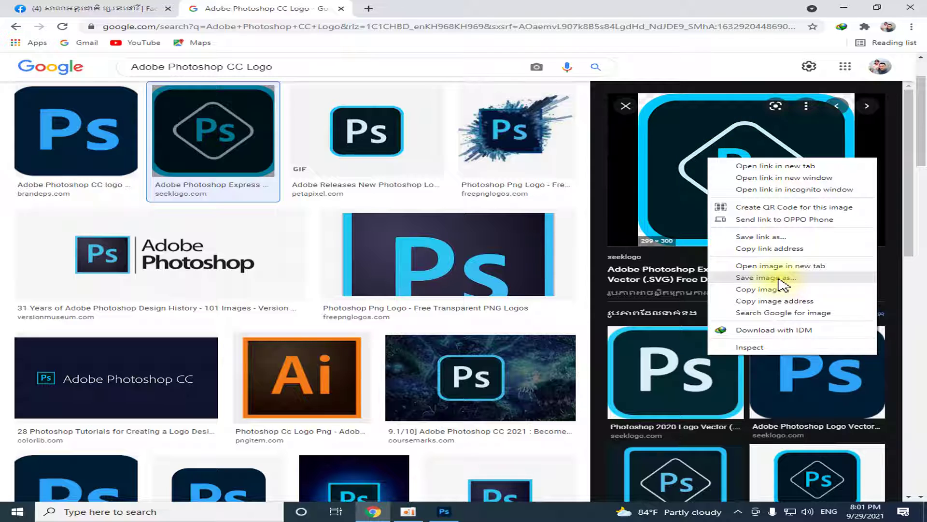
left_click(778, 278)
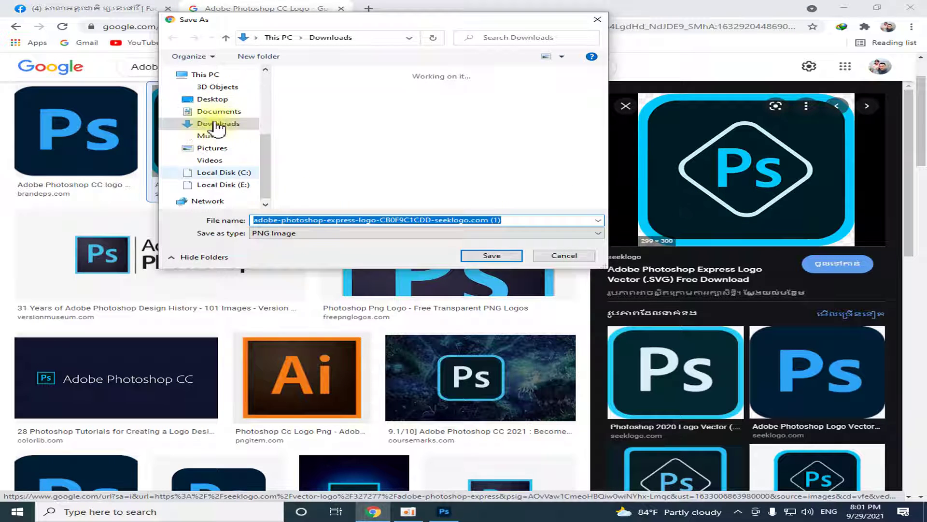
left_click(220, 125)
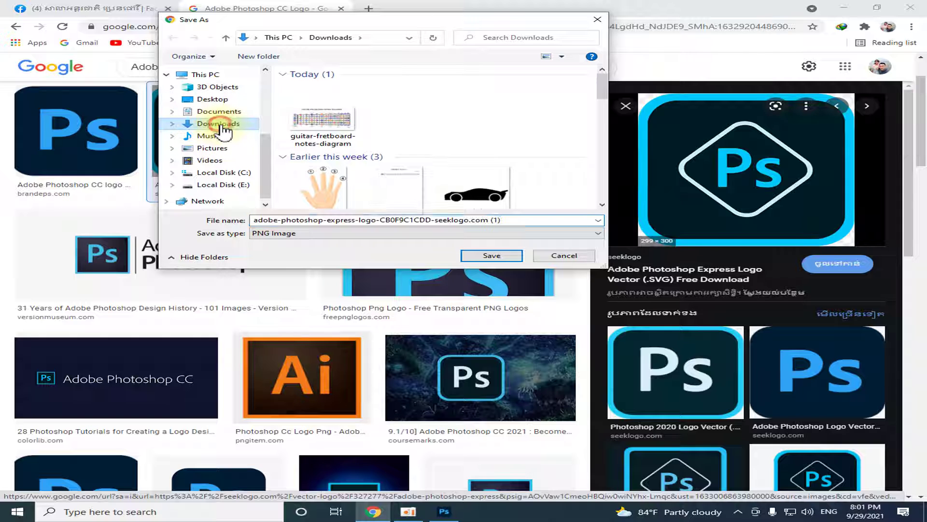
left_click(491, 263)
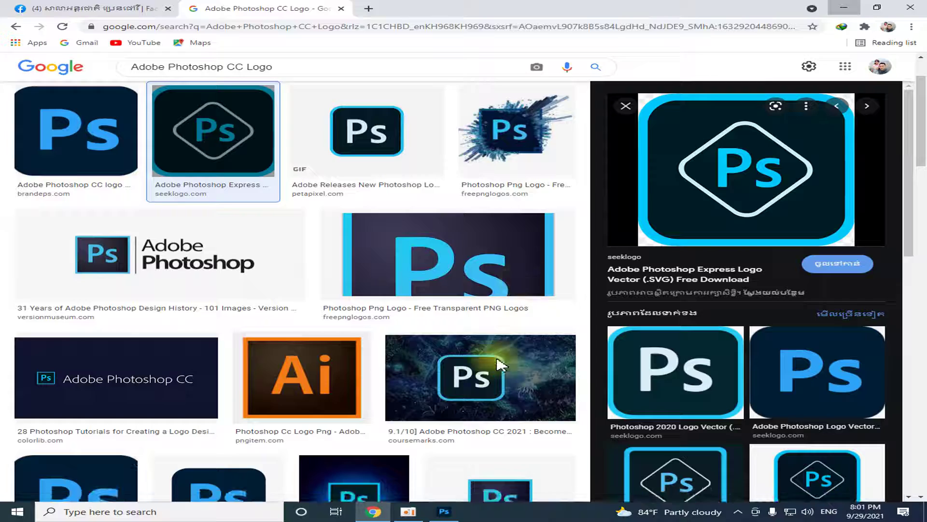
key("alt+Tab")
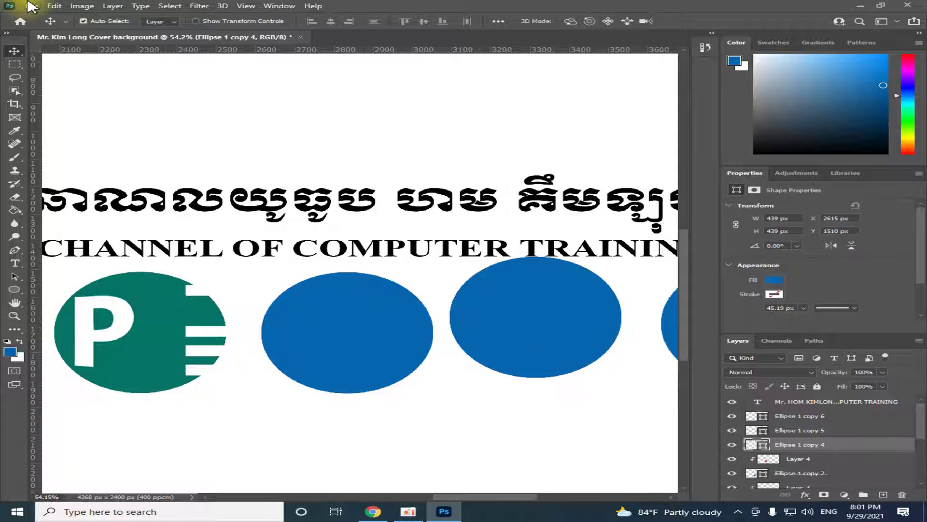
Step: Open the downloaded Photoshop Express logo and copy it onto the second blue circle
left_click(32, 6)
left_click(43, 22)
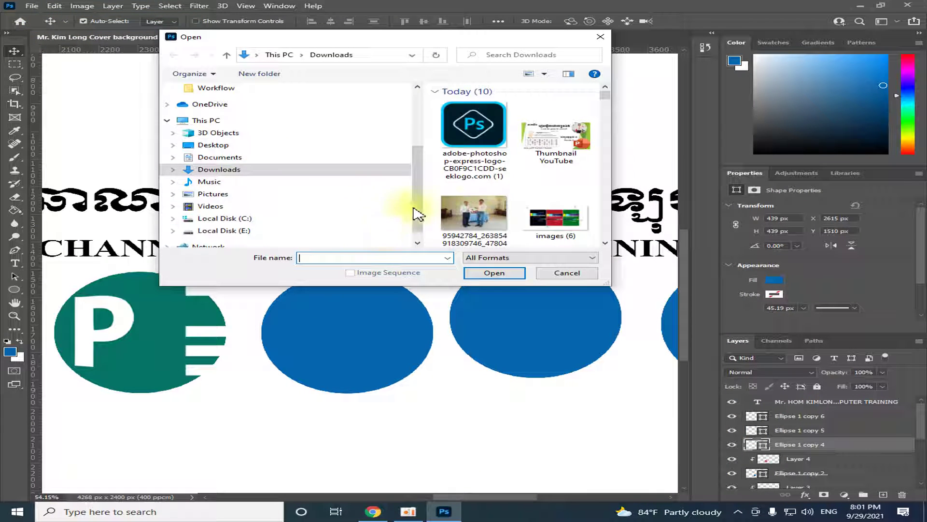
left_click(473, 128)
left_click(500, 273)
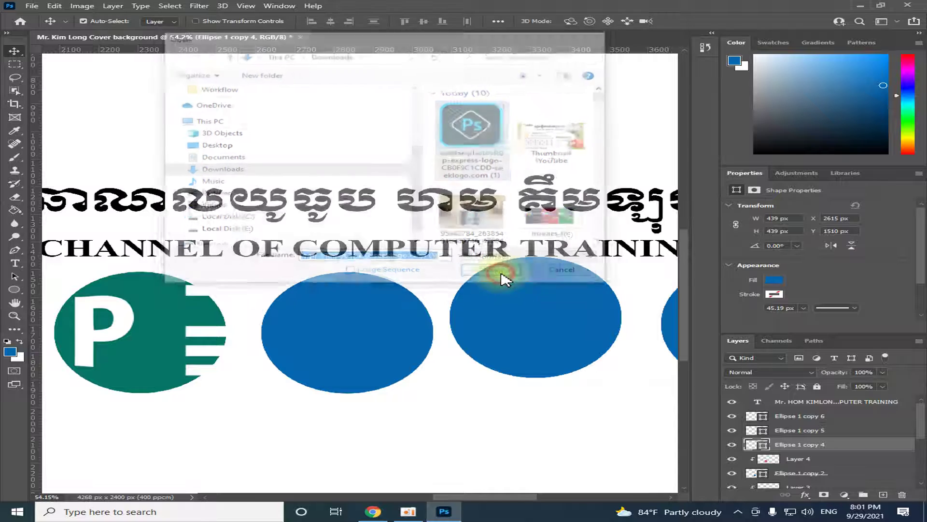
mouse_move(318, 37)
left_mouse_down()
mouse_move(425, 87)
mouse_move(563, 97)
left_mouse_up()
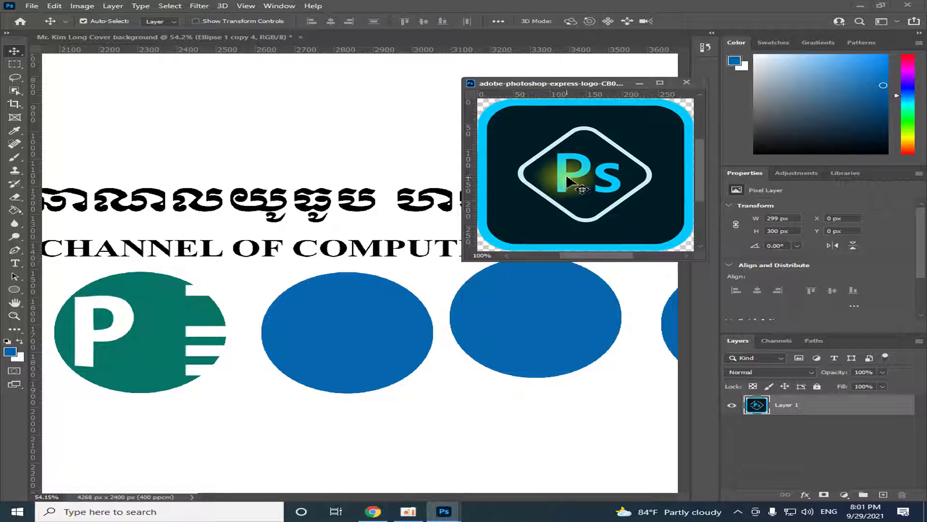
left_click_drag(569, 182, 356, 329)
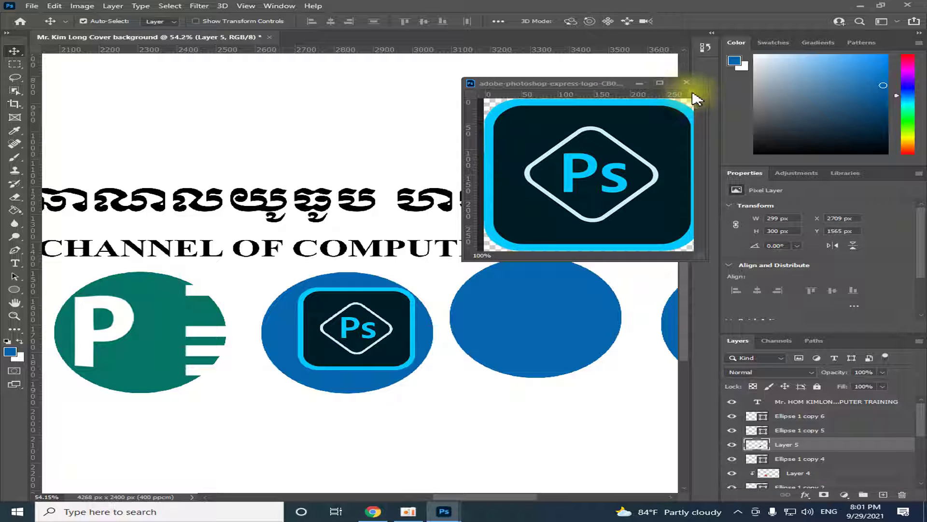
left_click(686, 83)
Step: Enlarge the Ps logo to roughly the blue circle's size
left_click_drag(375, 316, 365, 323)
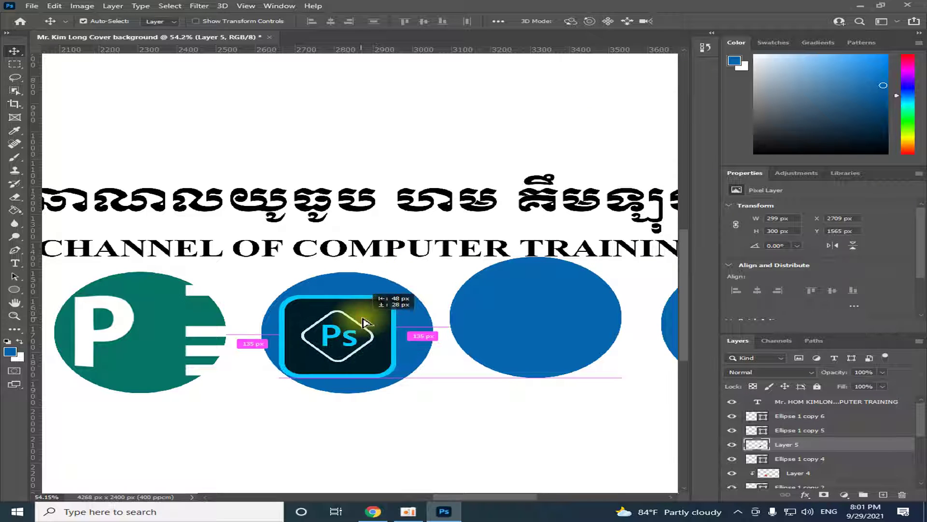
key("ctrl+t")
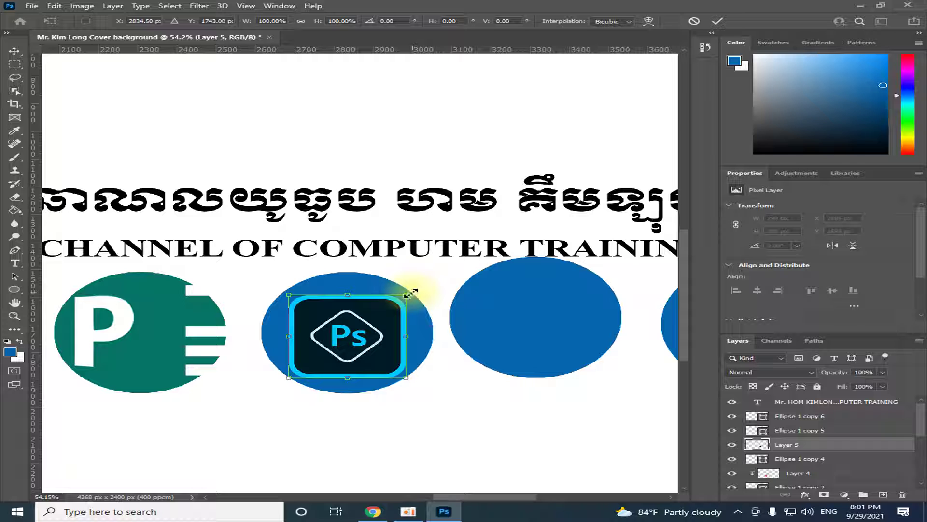
left_click_drag(405, 295, 430, 272)
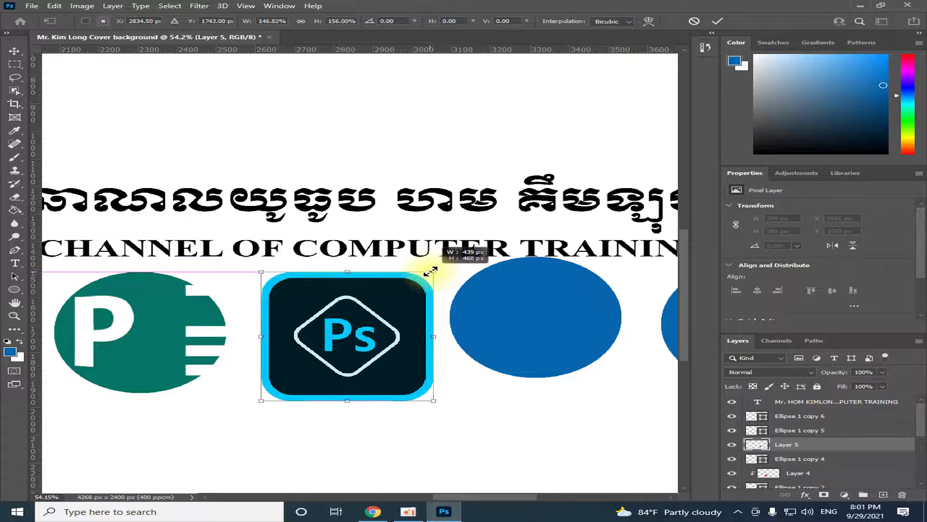
key("Return")
left_click_drag(356, 352, 360, 401)
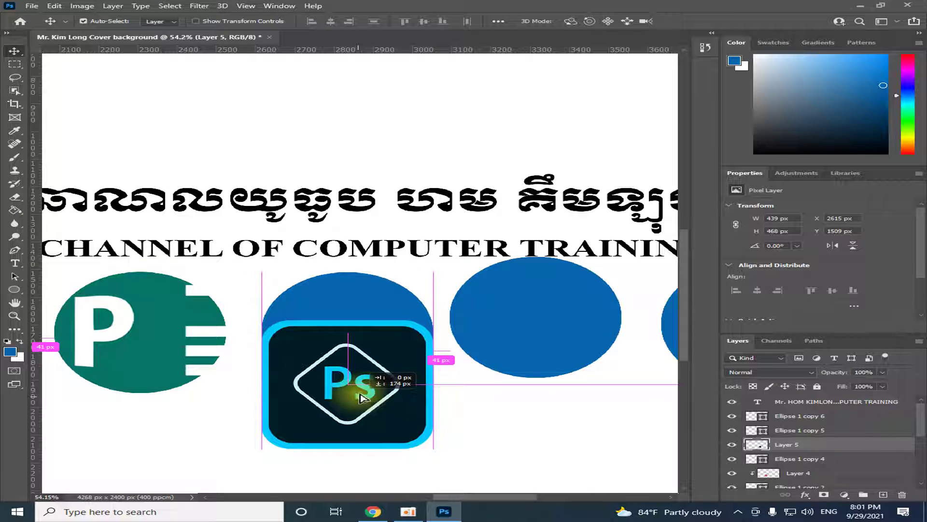
Step: Align the Ps logo (Layer 5, 439 × 468 px) over the Ellipse 1 copy 4 circle
left_click(379, 301)
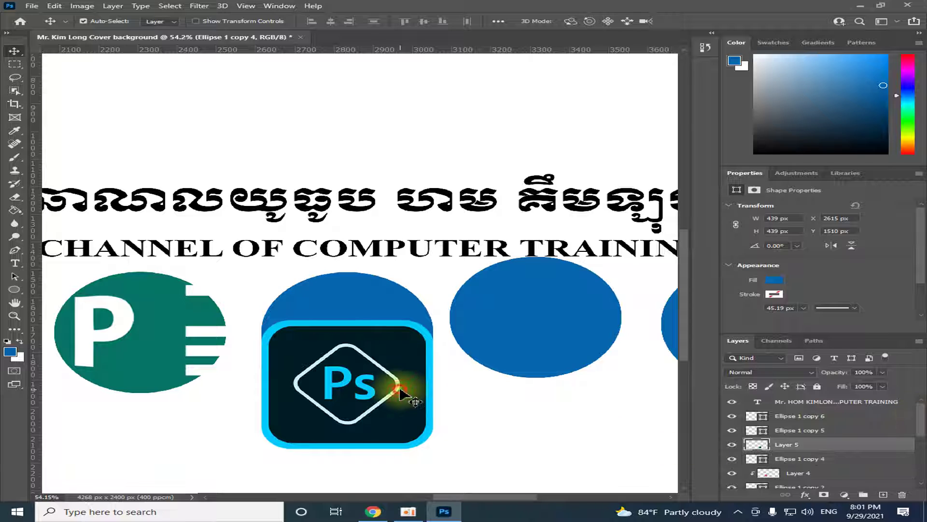
left_click(393, 315)
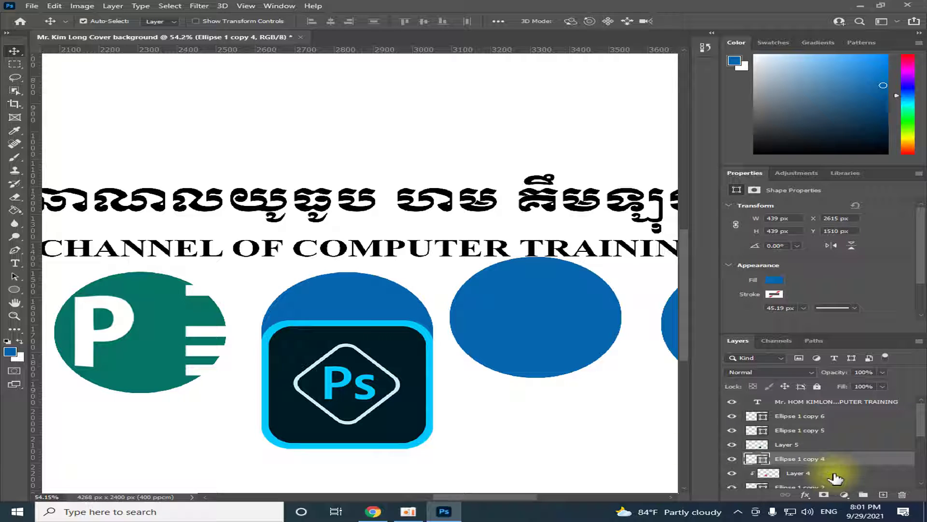
left_click(408, 406)
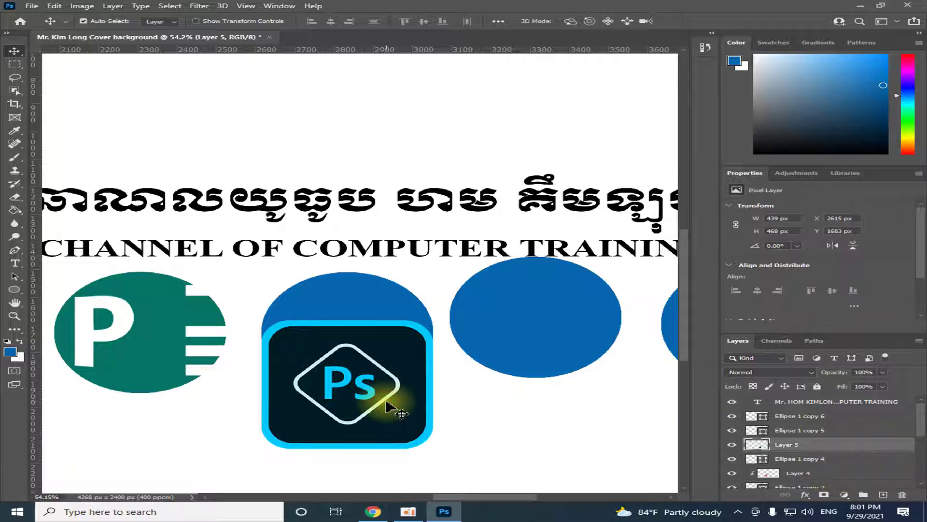
left_click(732, 458)
left_click(732, 445)
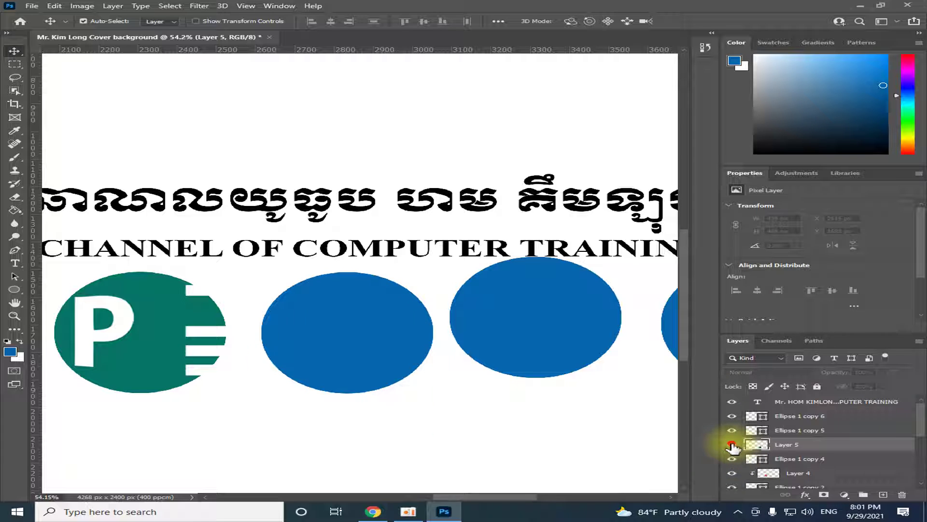
left_click_drag(383, 389, 377, 344)
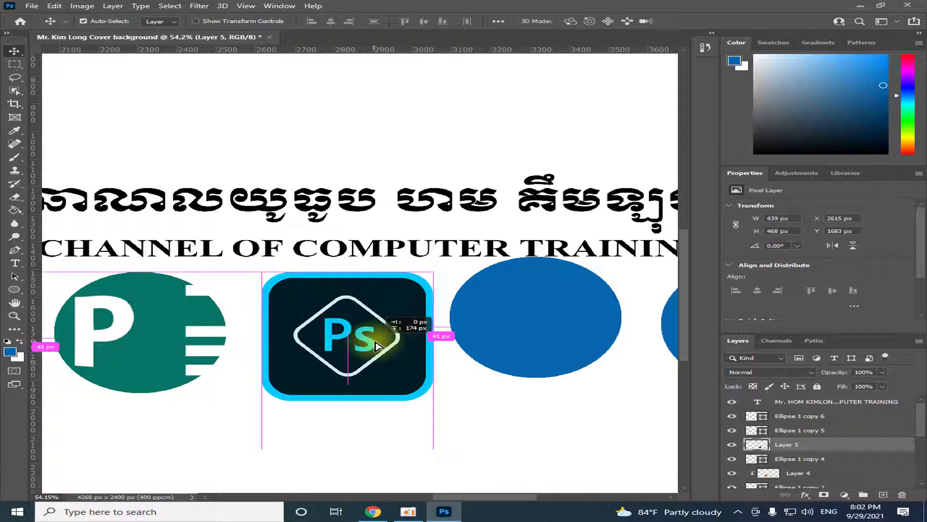
left_click_drag(377, 345, 378, 344)
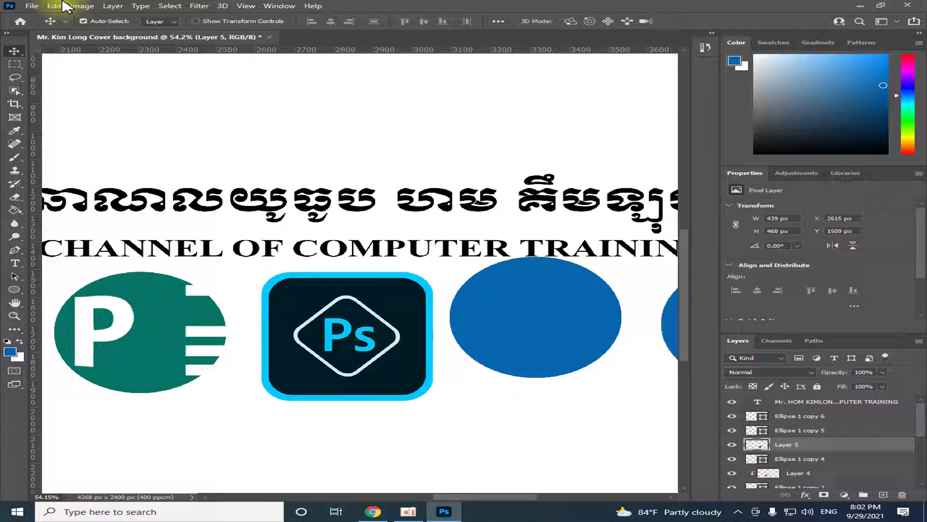
left_click(112, 6)
mouse_move(138, 106)
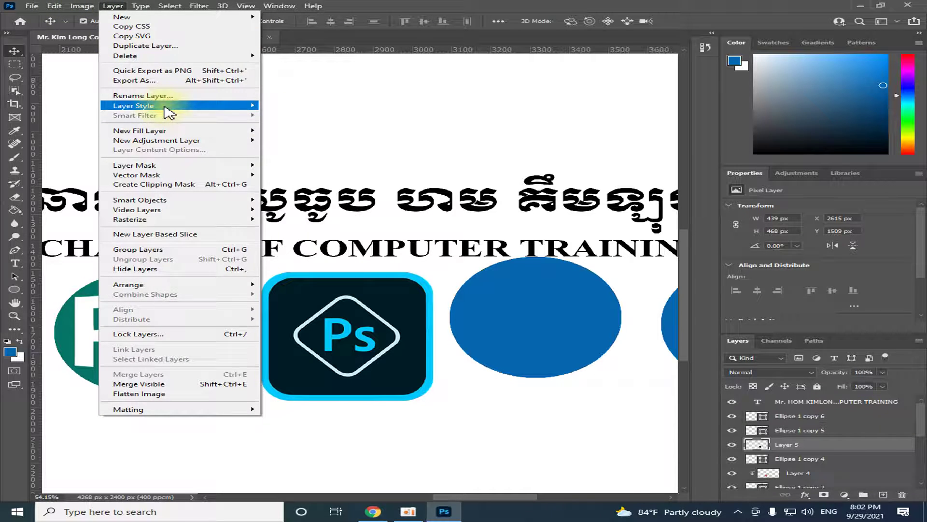
left_click(108, 10)
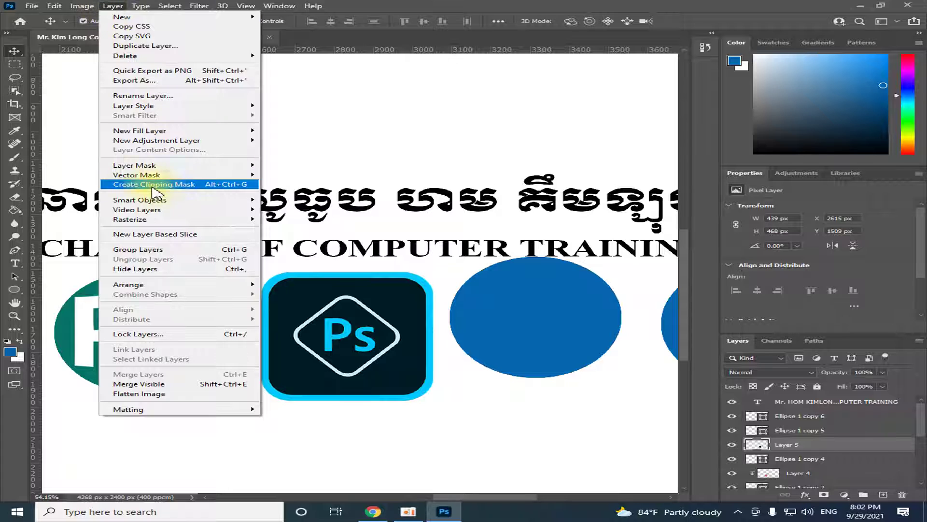
left_click(211, 185)
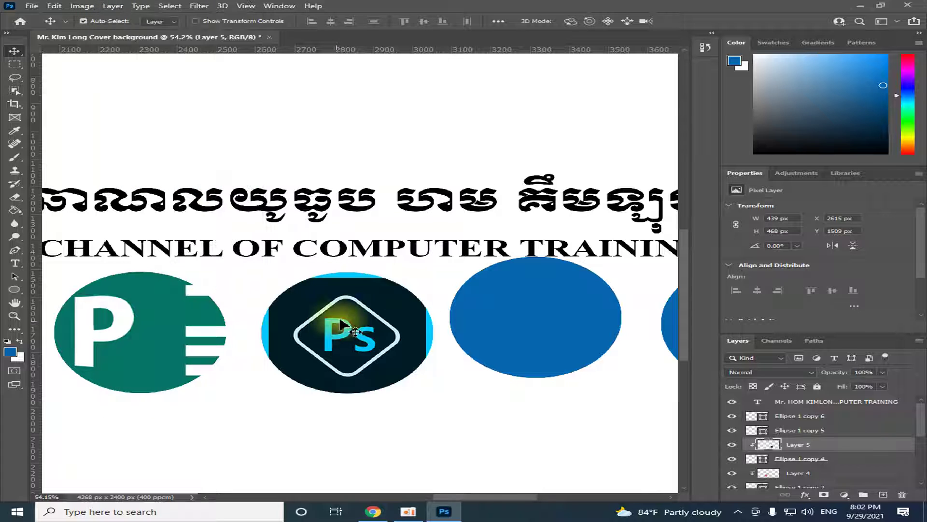
key("ctrl+t")
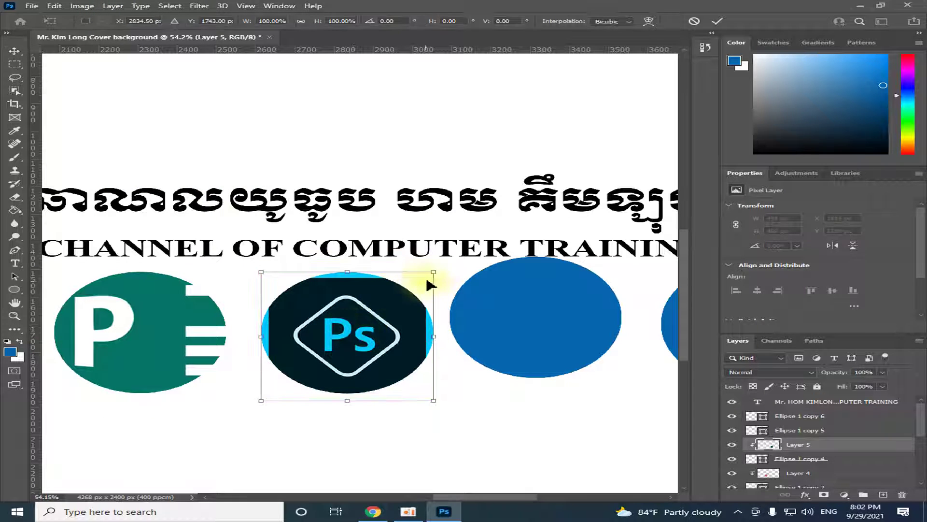
left_click_drag(433, 272, 449, 263)
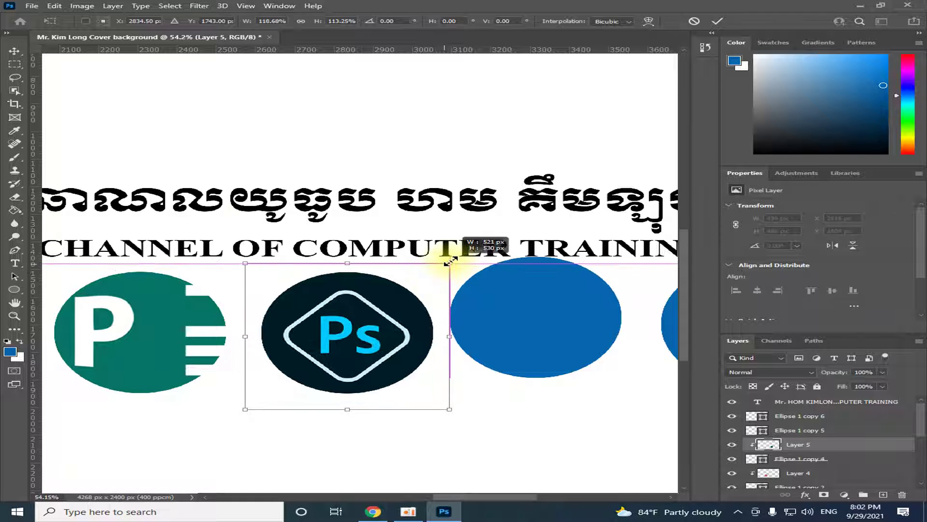
key("Return")
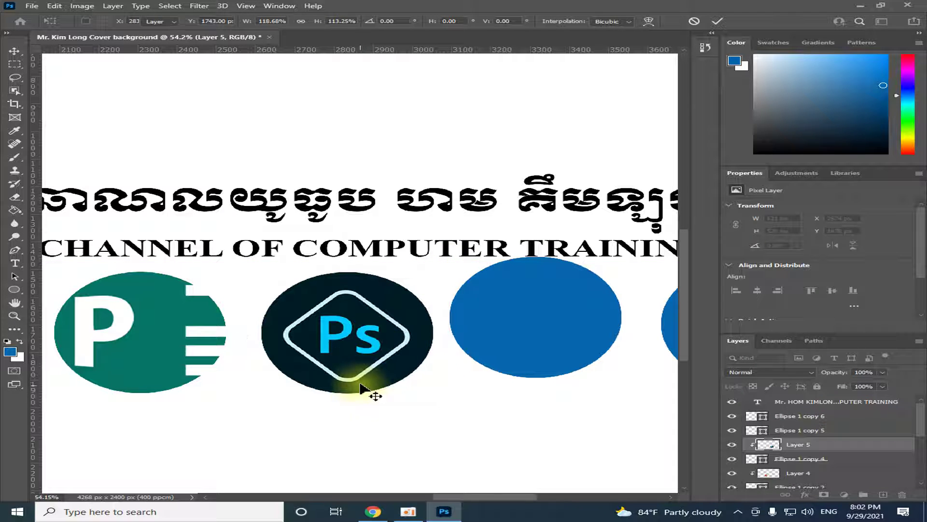
scroll(483, 391, "down", 2)
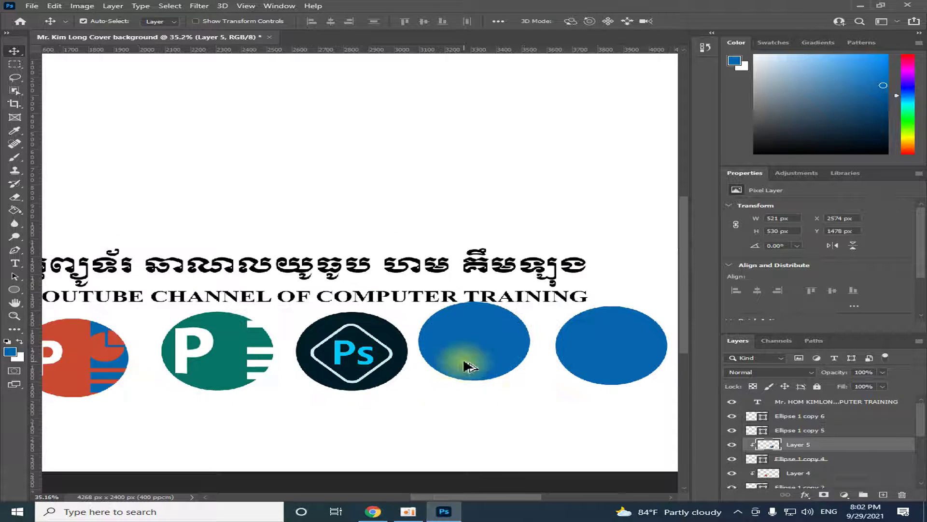
scroll(470, 370, "down", 2)
left_click(465, 352)
left_click_drag(465, 355, 480, 382)
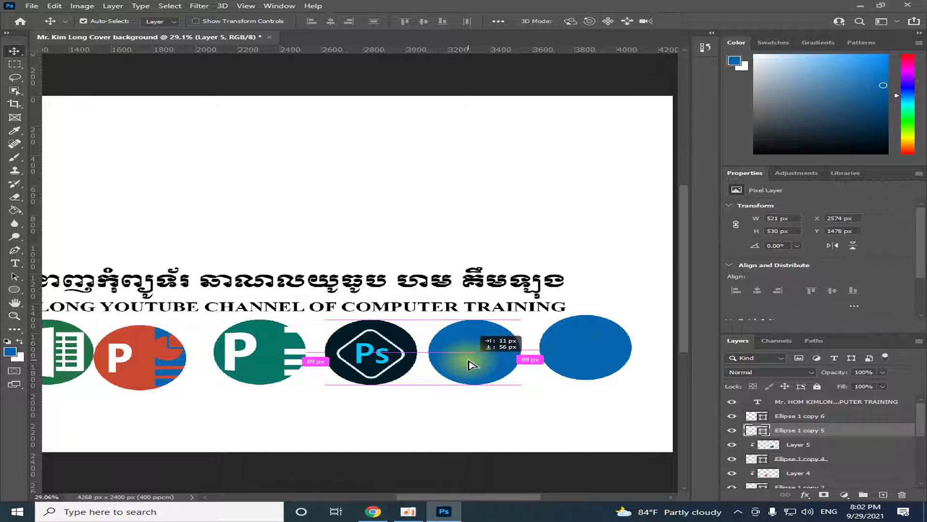
scroll(485, 379, "up", 1)
scroll(489, 376, "up", 2)
scroll(489, 376, "up", 2)
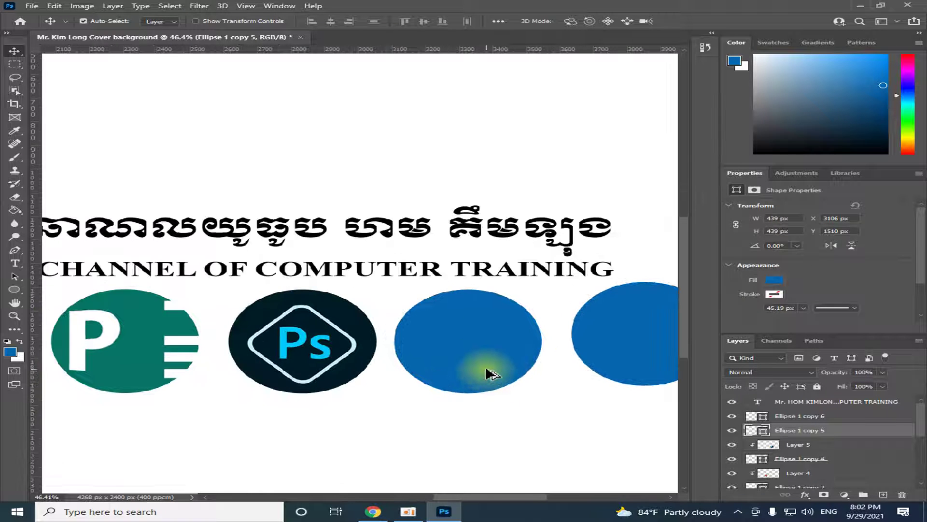
scroll(488, 376, "up", 2)
scroll(490, 373, "up", 2)
scroll(490, 373, "up", 1)
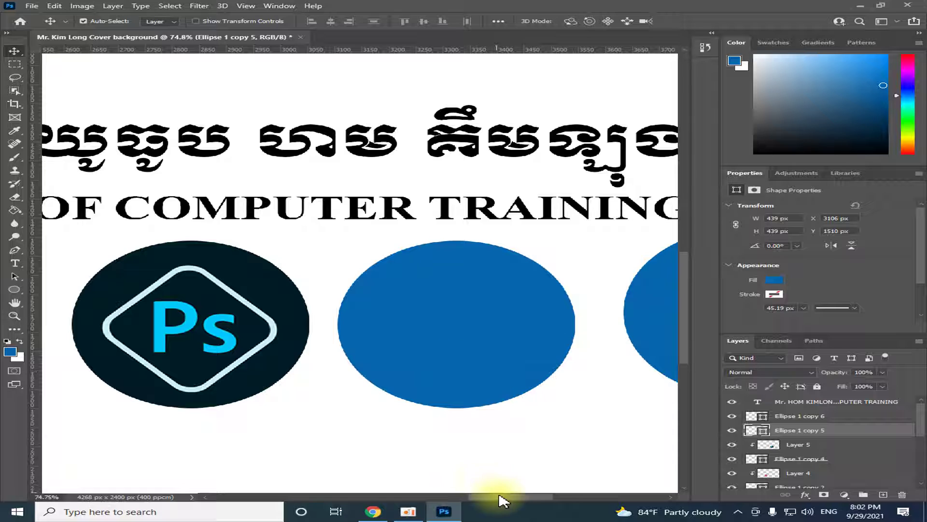
left_click_drag(498, 497, 523, 498)
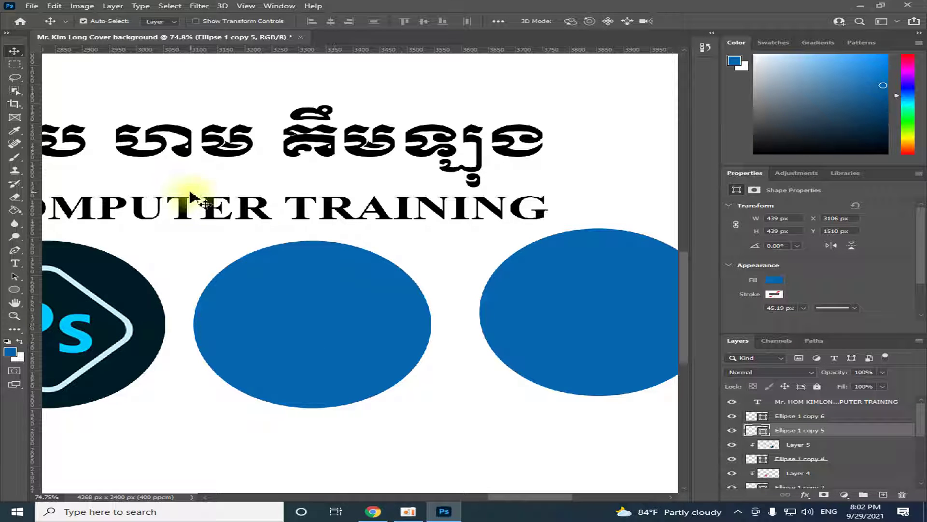
Step: Find a clean orange Adobe Illustrator Ai logo in the image results
left_click(378, 515)
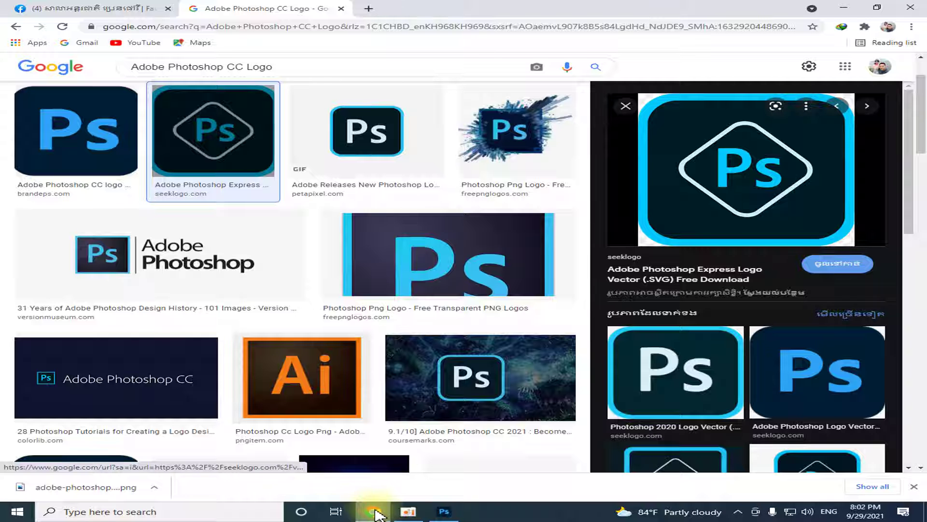
scroll(309, 348, "down", 2)
left_click(297, 292)
scroll(782, 340, "down", 4)
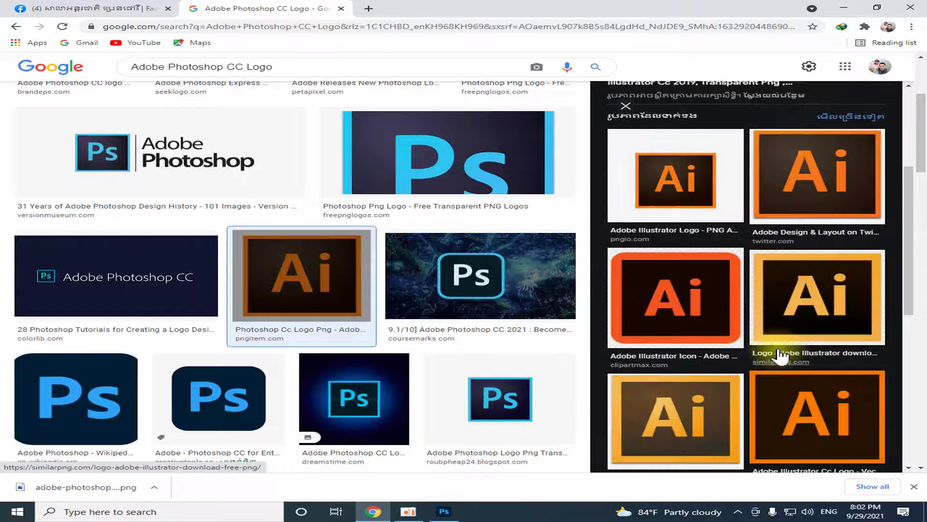
scroll(773, 350, "down", 2)
scroll(774, 354, "up", 3)
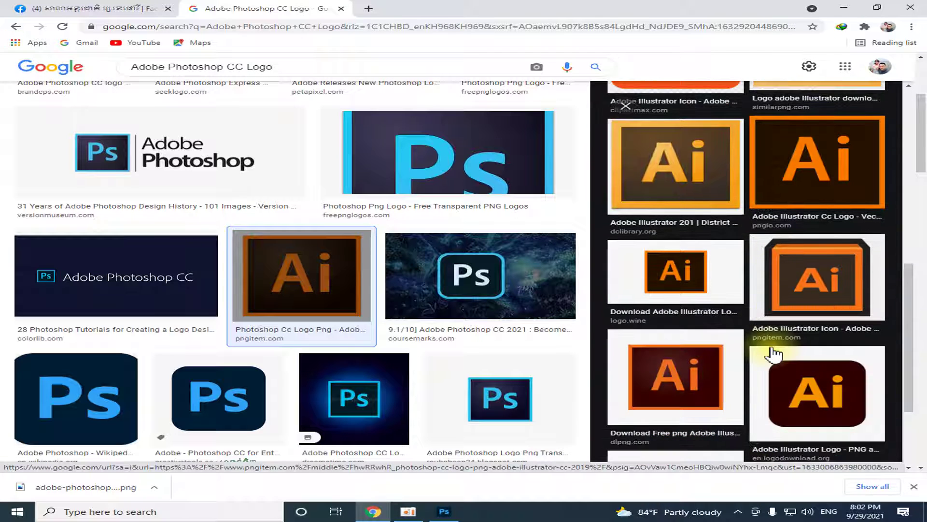
scroll(774, 354, "up", 3)
scroll(773, 351, "up", 3)
scroll(772, 348, "up", 1)
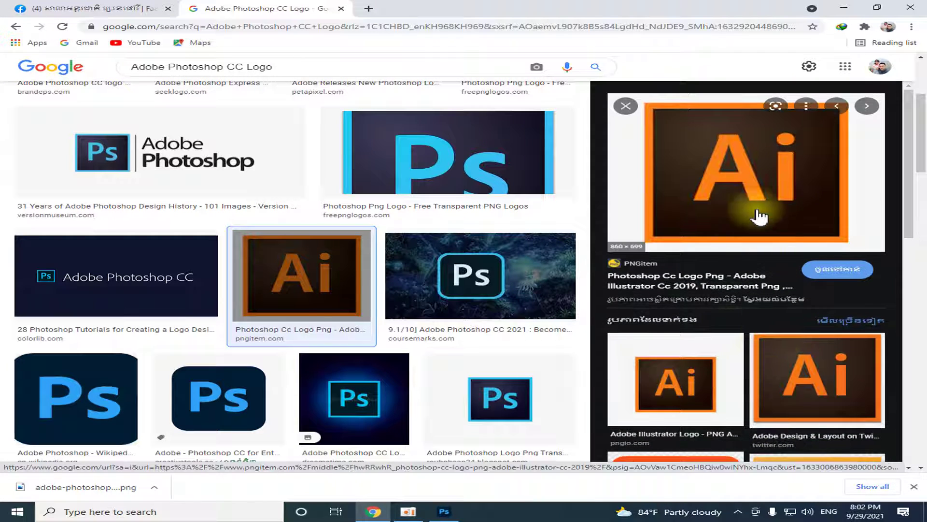
left_click(791, 388)
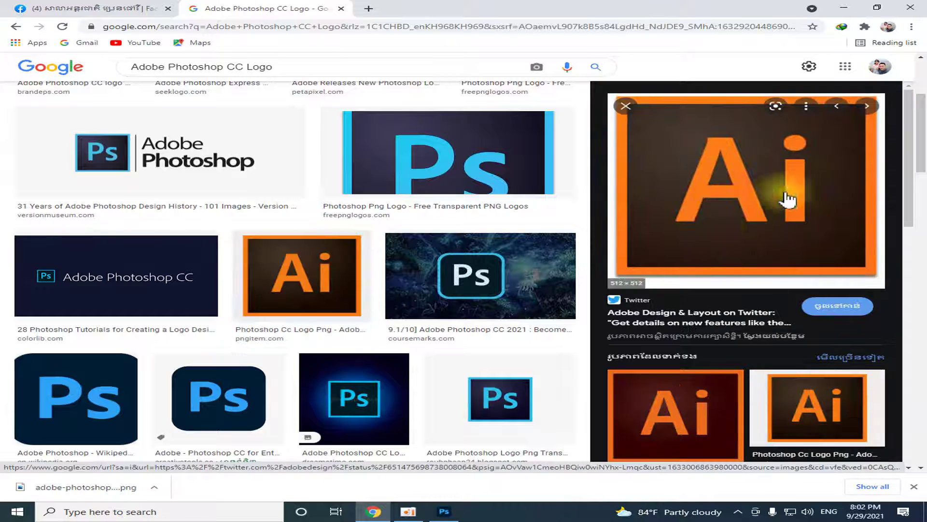
Step: Save the previewed Ai logo as a PNG into Downloads
right_click(749, 175)
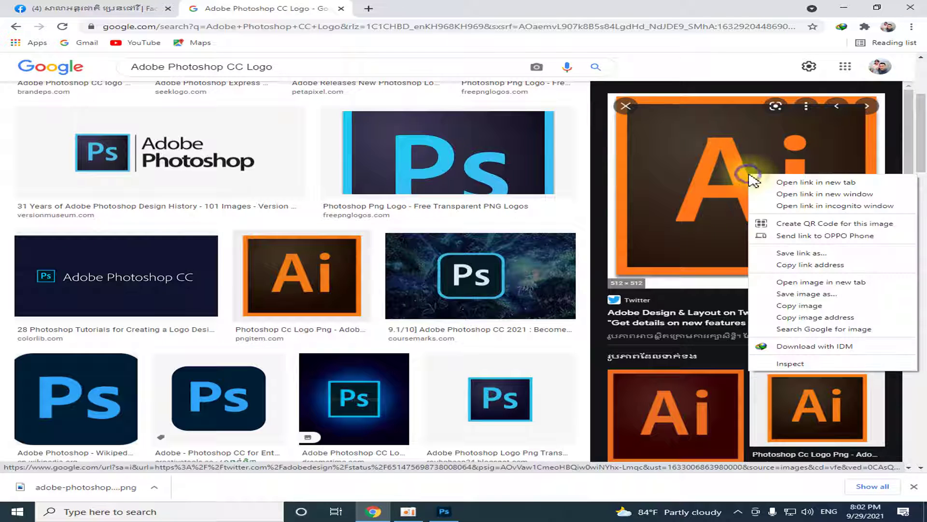
left_click(806, 294)
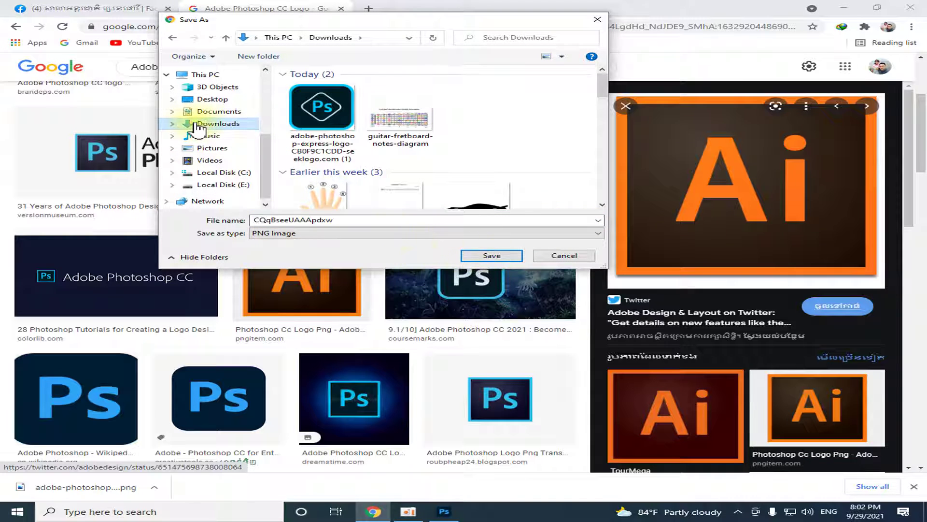
left_click(484, 256)
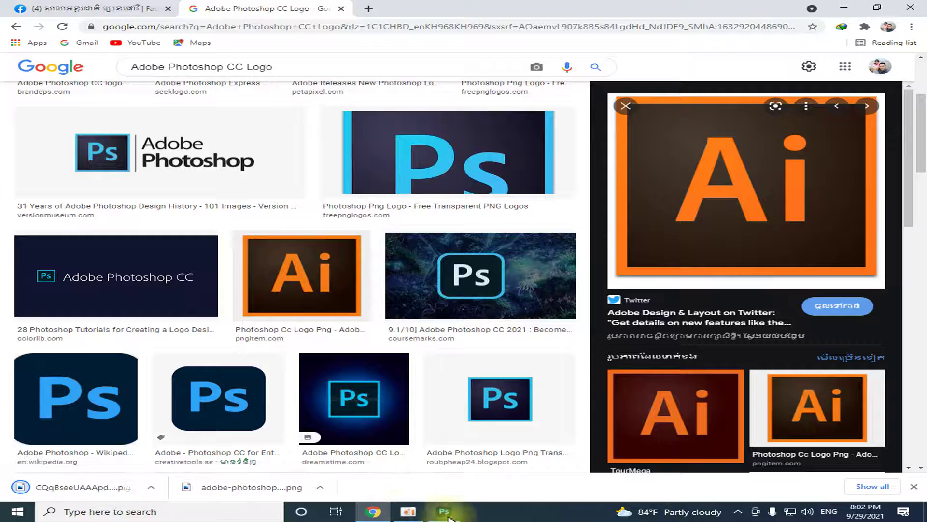
left_click(444, 510)
Step: Open the downloaded Ai logo PNG and copy it into the cover as Layer 6
left_click(32, 6)
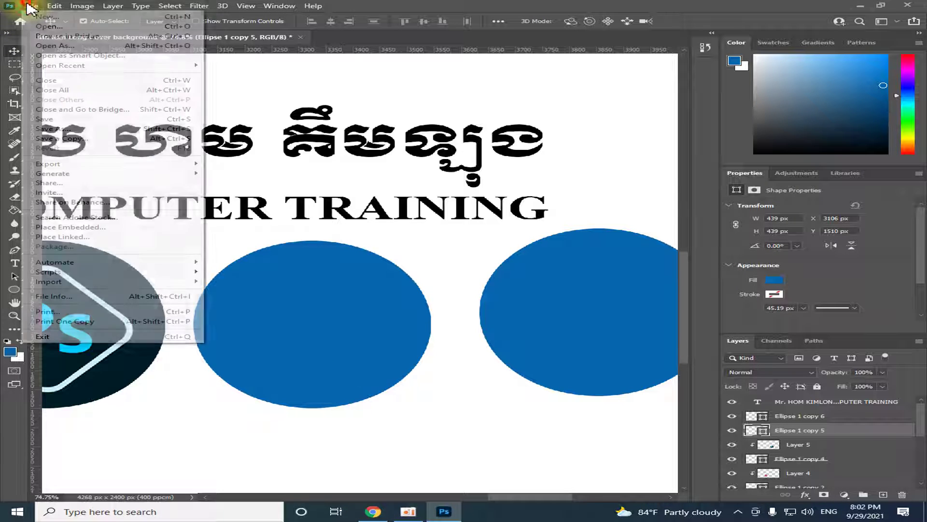
left_click(47, 28)
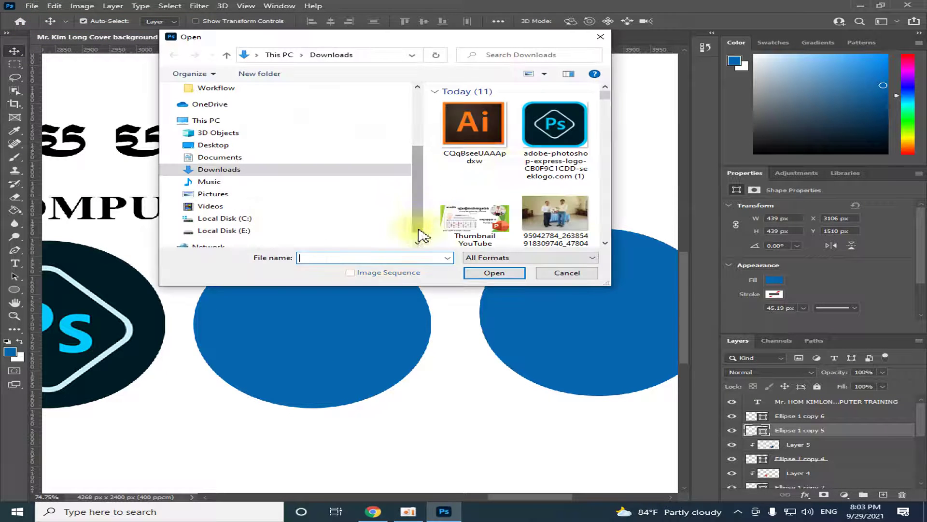
left_click(475, 133)
left_click(507, 274)
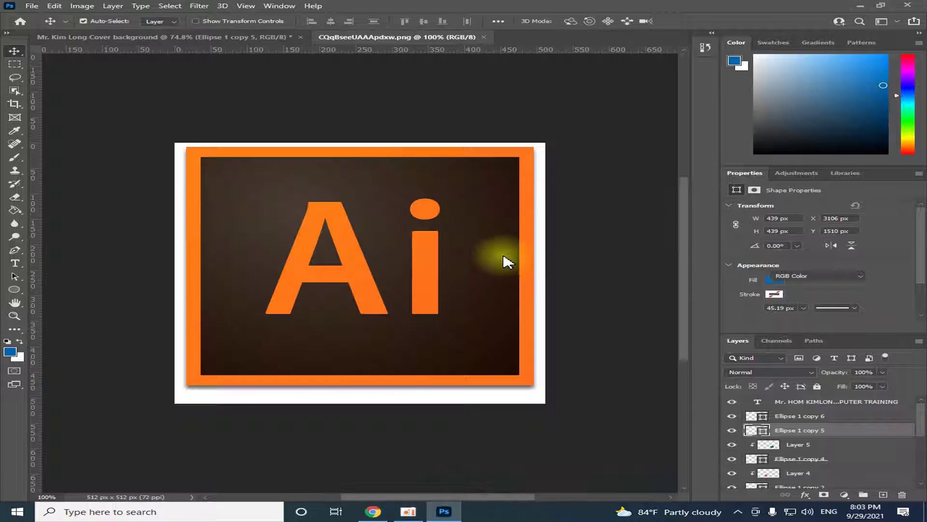
left_click_drag(358, 37, 480, 127)
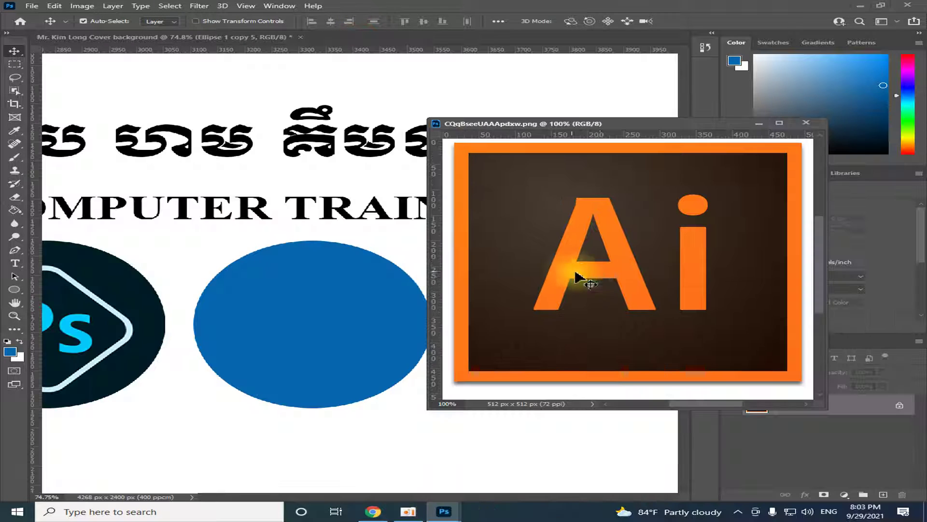
mouse_move(647, 242)
left_mouse_down()
mouse_move(295, 338)
mouse_move(358, 303)
left_mouse_up()
left_click(806, 122)
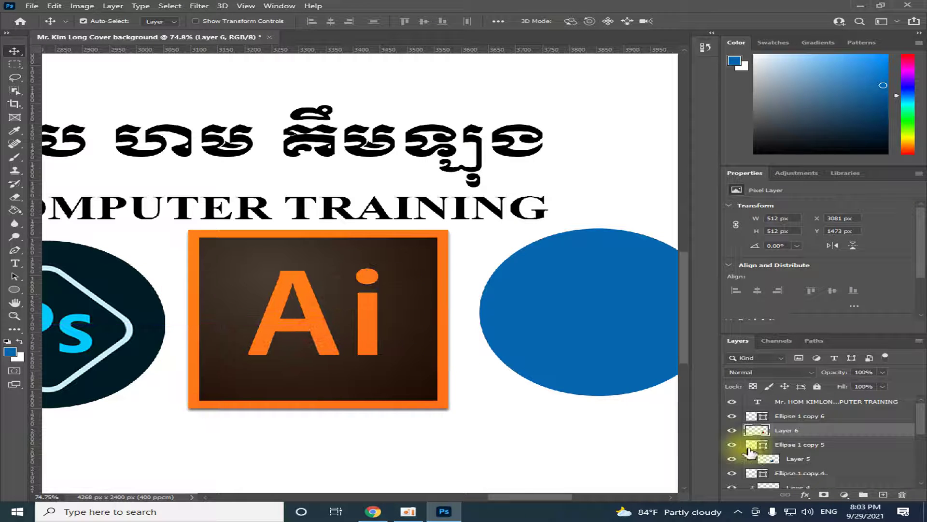
Step: Move the Ai image over the Ellipse 1 copy 5 circle and clip it to that circle
left_click_drag(331, 341, 335, 397)
left_click(342, 269)
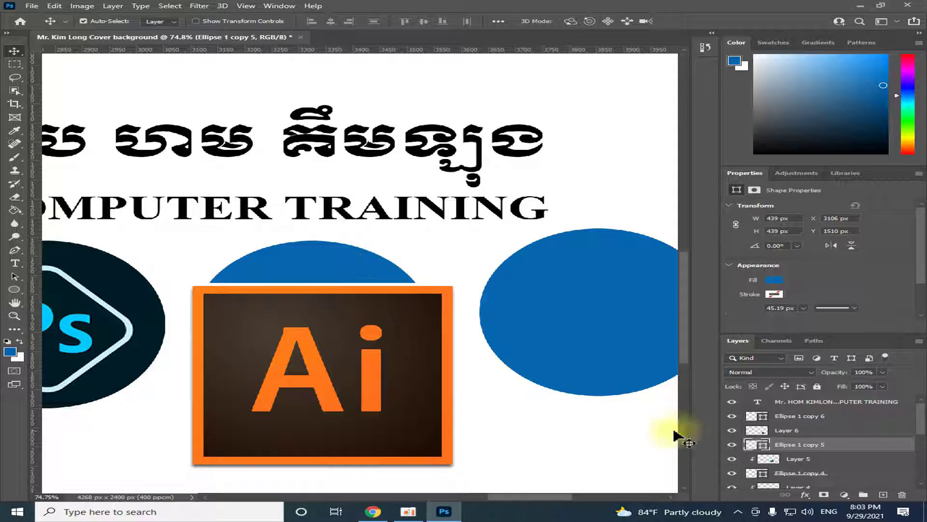
left_click(732, 430)
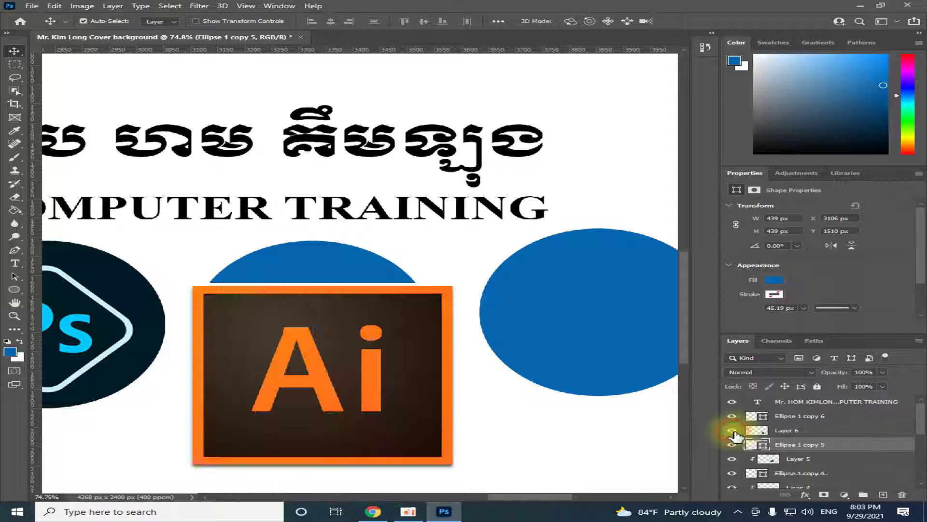
left_click(733, 431)
left_click_drag(373, 376, 359, 316)
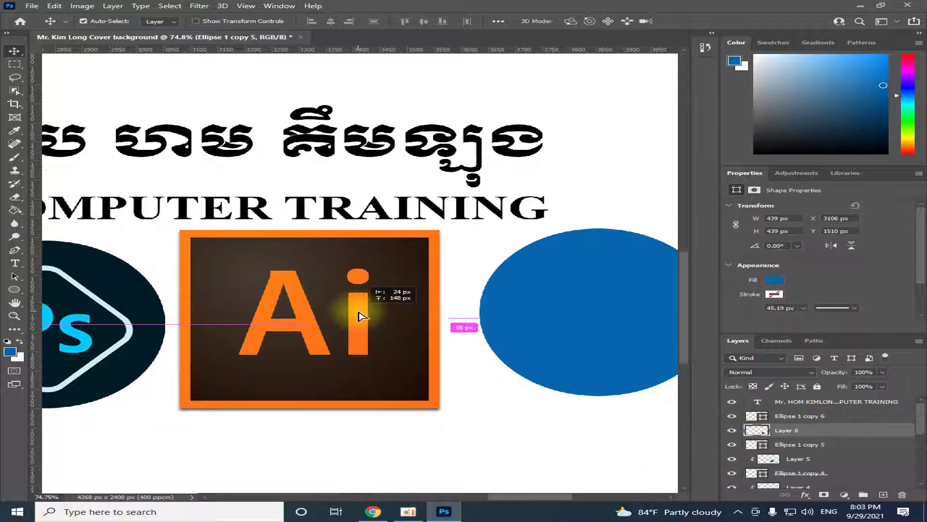
left_click(113, 6)
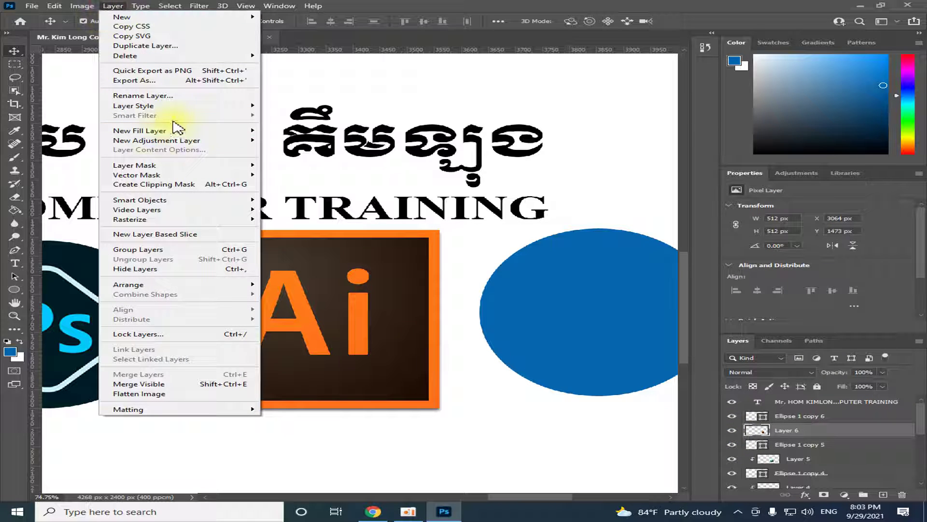
left_click(167, 185)
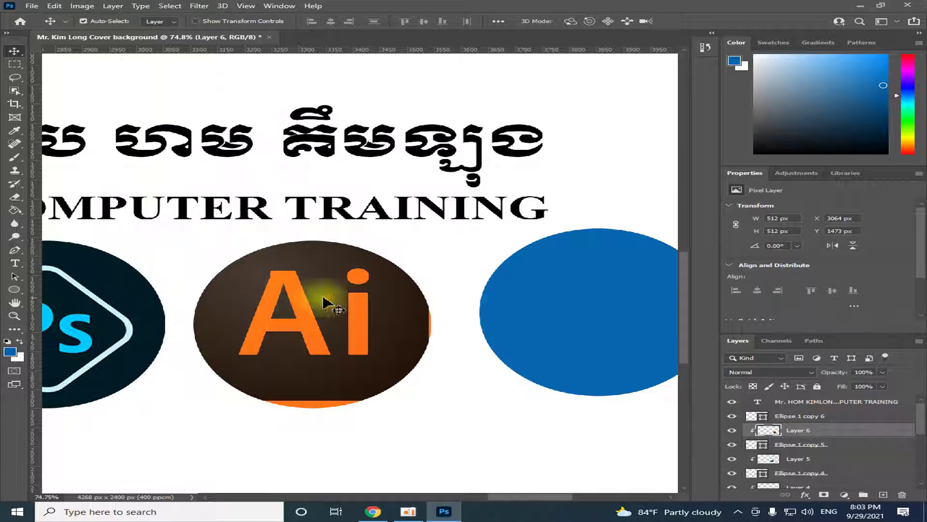
Step: Shrink the clipped Ai image to about 450 px wide
key("ctrl+t")
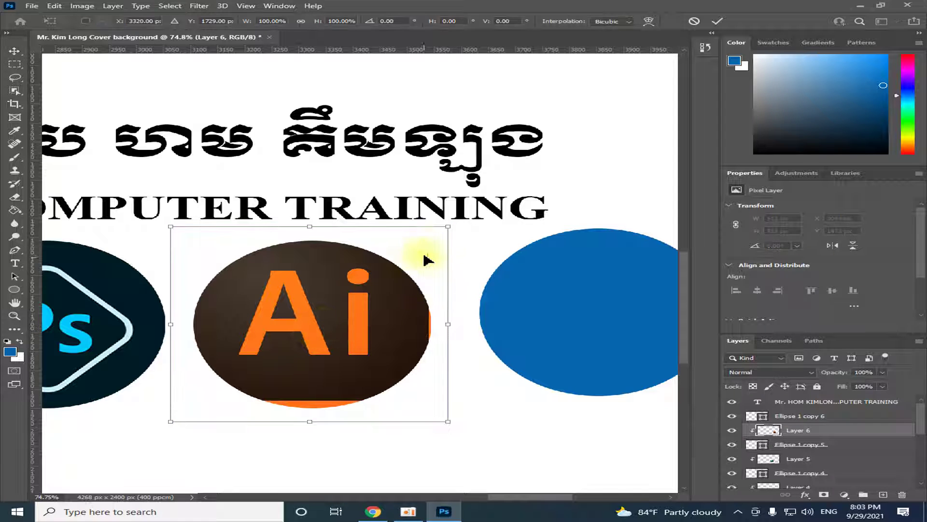
left_click_drag(448, 227, 440, 236)
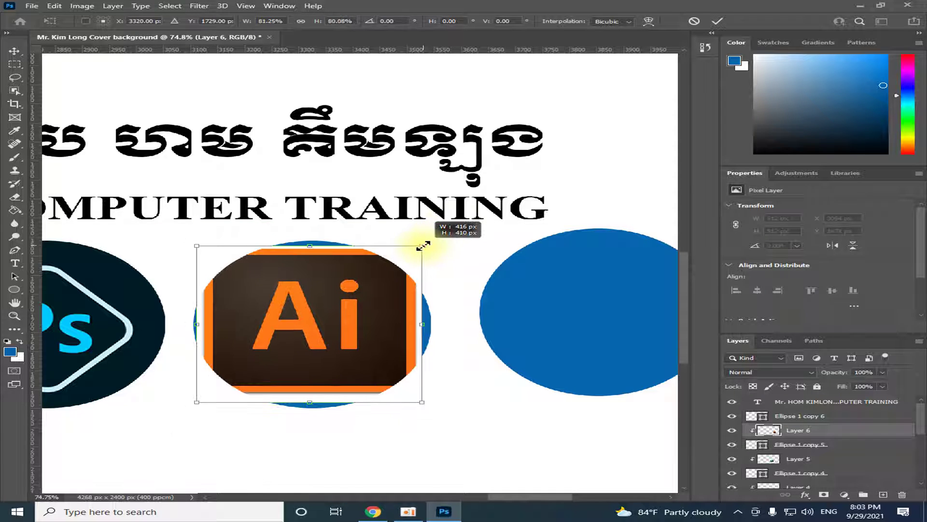
left_click_drag(440, 235, 434, 242)
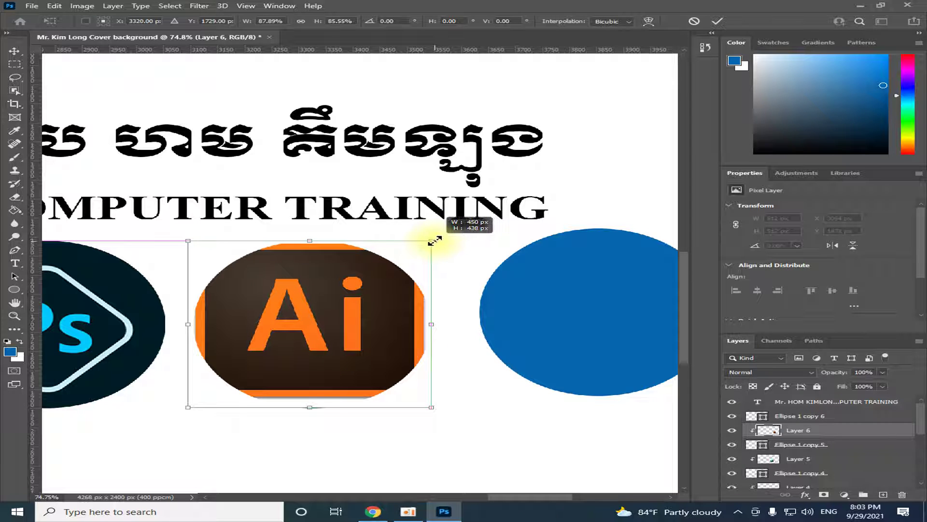
key("Return")
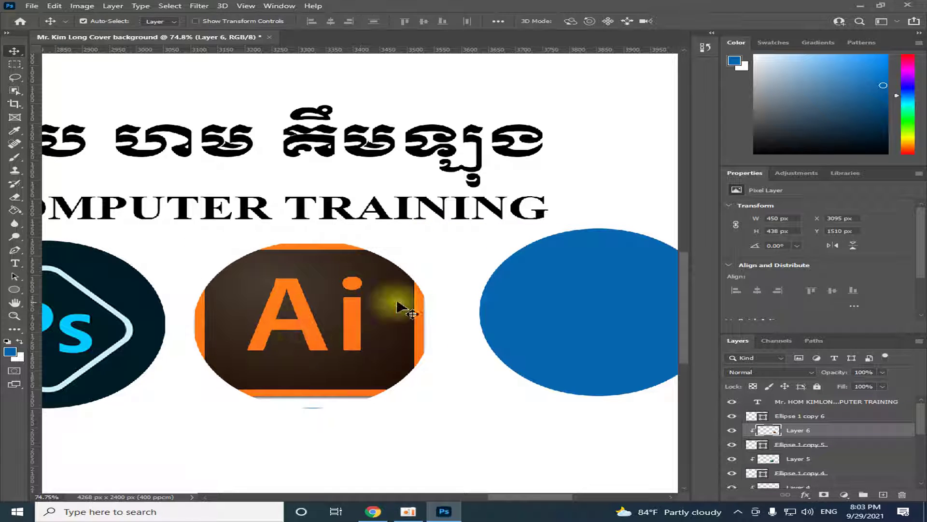
scroll(258, 369, "down", 2)
scroll(269, 379, "down", 2)
scroll(306, 360, "up", 2)
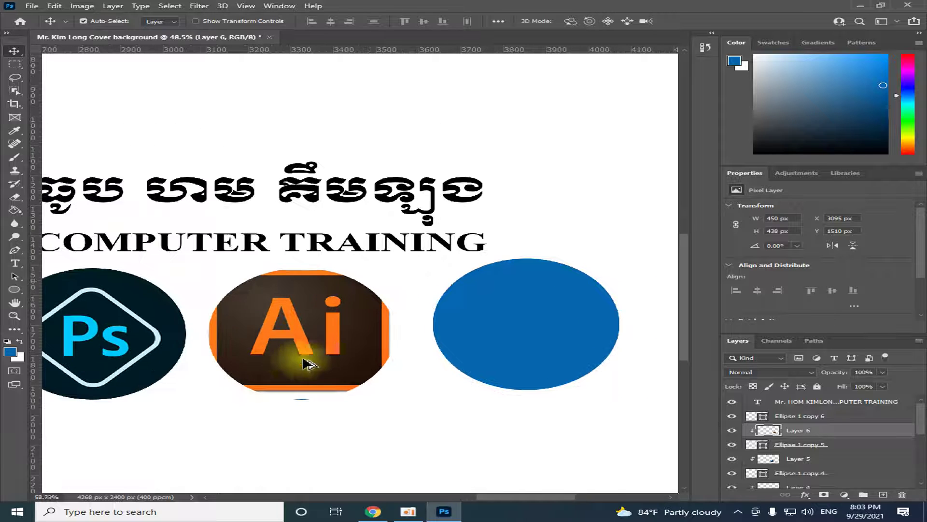
scroll(314, 345, "up", 2)
Step: Enlarge the Ai logo to 589 × 610 px so it fills the circle
key("ctrl+t")
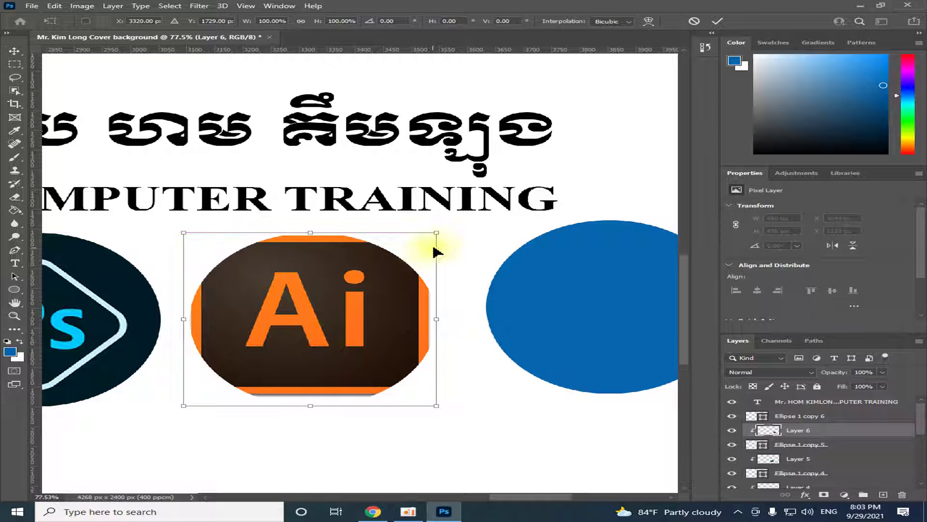
left_click_drag(435, 234, 476, 202)
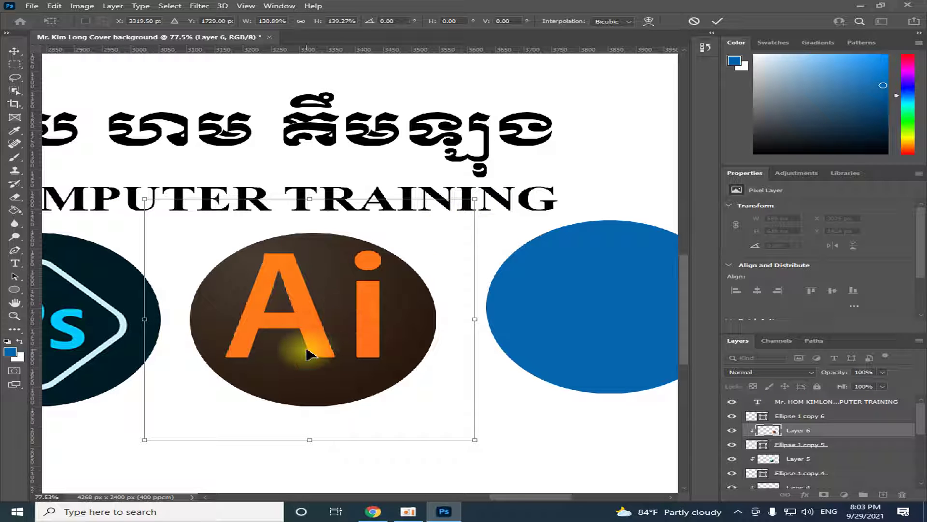
key("Return")
scroll(302, 372, "down", 3)
scroll(431, 358, "down", 1)
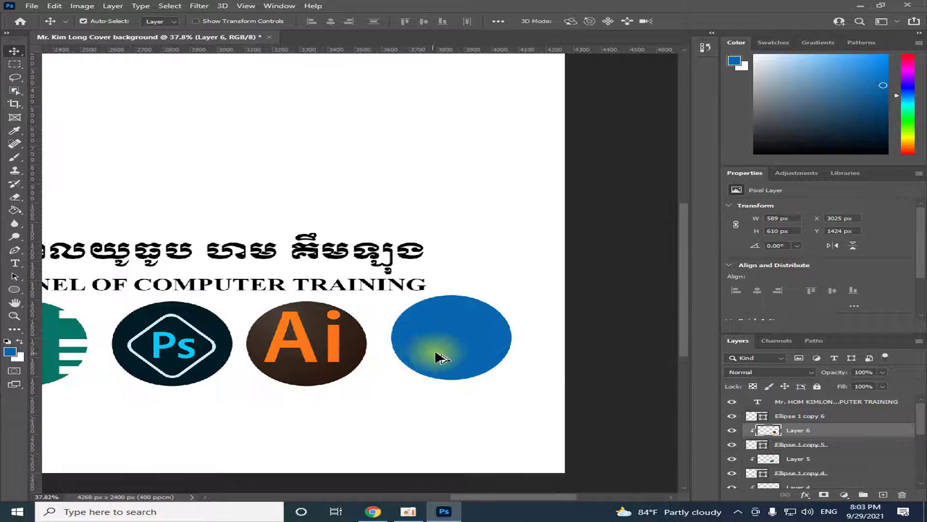
scroll(443, 356, "up", 2)
scroll(466, 338, "up", 1)
left_click(409, 347)
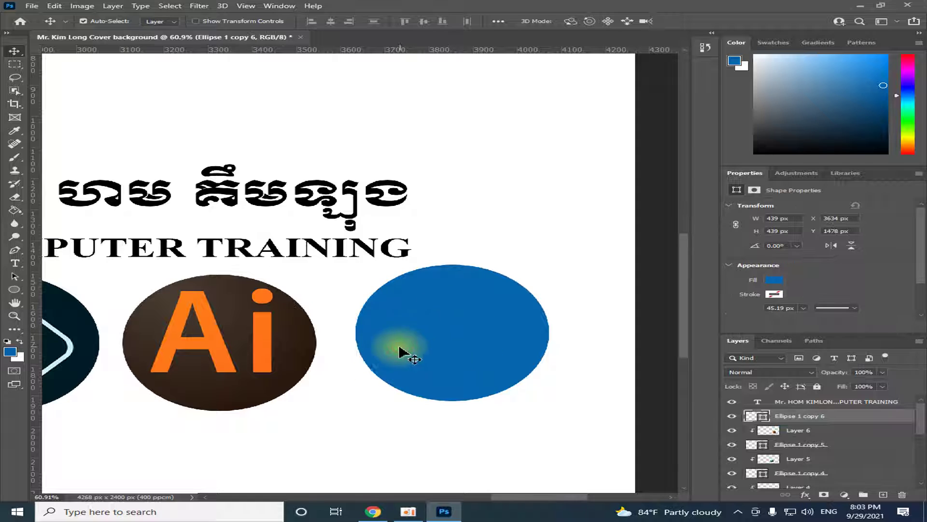
left_click(29, 6)
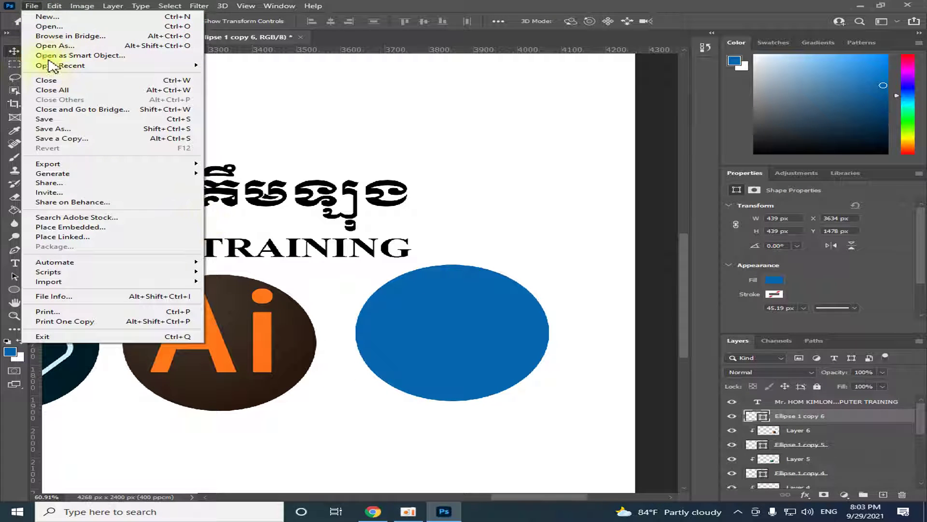
Step: Open CorelDRAW-2021-Splash.png and drag it onto the last blue circle as Layer 7
left_click(48, 26)
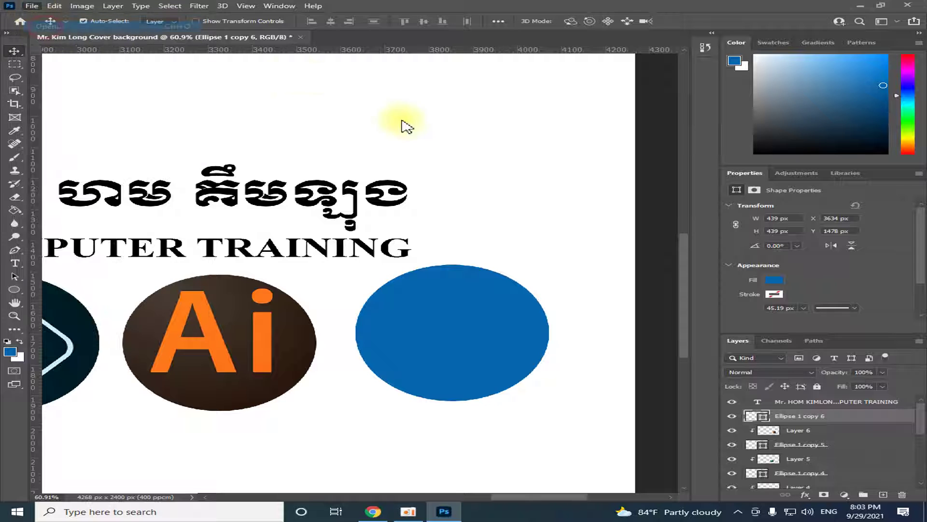
mouse_move(606, 96)
left_mouse_down()
mouse_move(603, 269)
mouse_move(606, 135)
left_mouse_up()
left_click(497, 154)
left_click(503, 277)
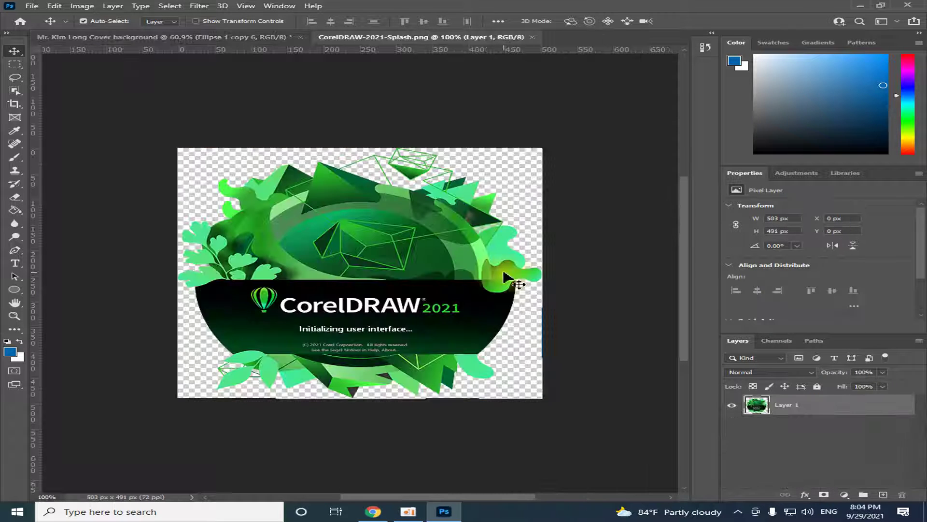
left_click_drag(358, 39, 449, 70)
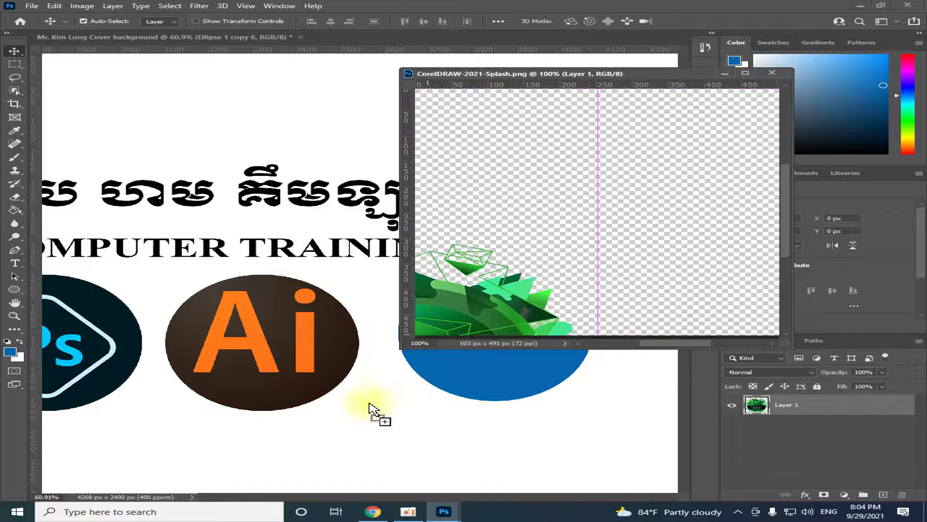
left_click_drag(503, 130, 415, 416)
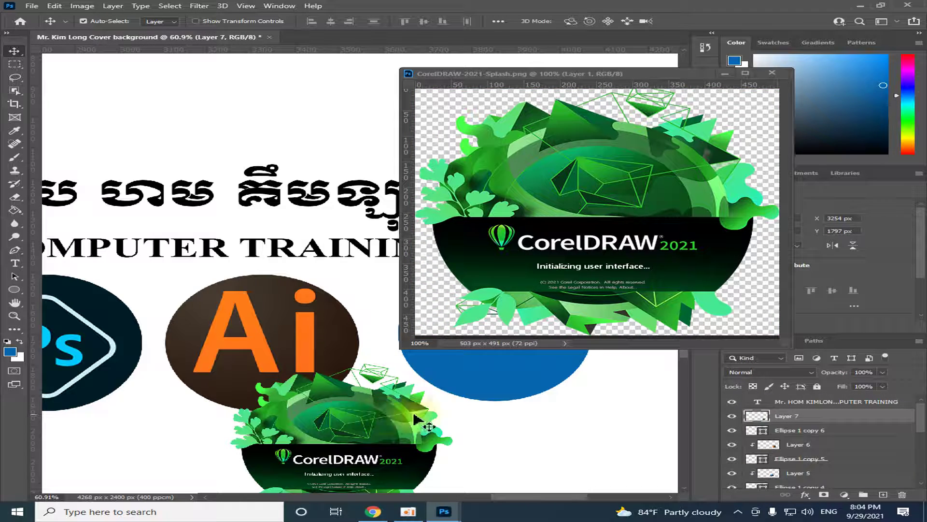
left_click(771, 73)
mouse_move(424, 414)
left_mouse_down()
mouse_move(536, 333)
mouse_move(521, 342)
left_mouse_up()
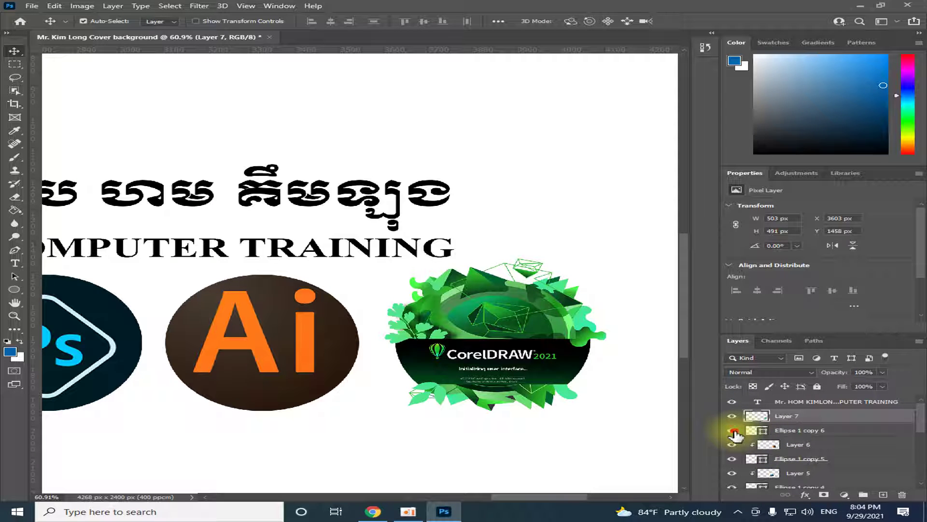
Step: Clip Layer 7 into the last circle and scale it to about 126% (634 × 621 px)
left_click(733, 417)
left_click(732, 416)
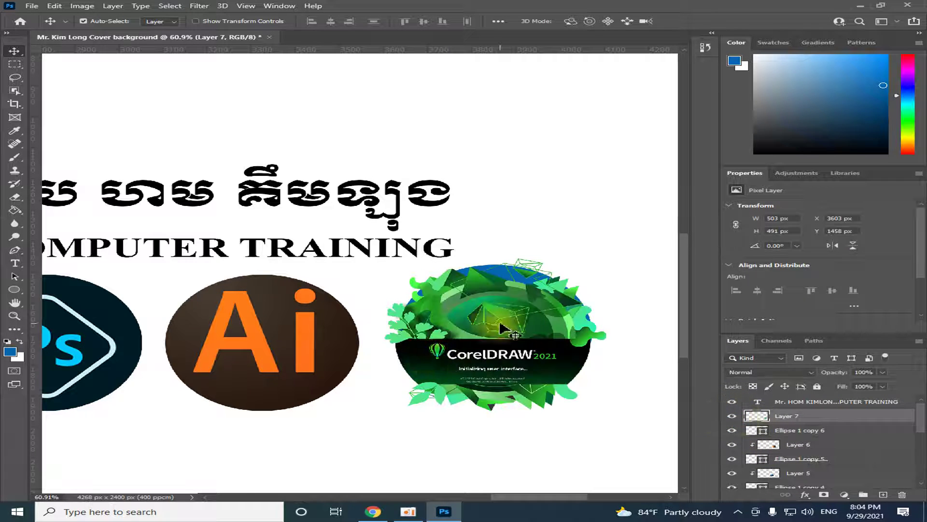
left_click(115, 5)
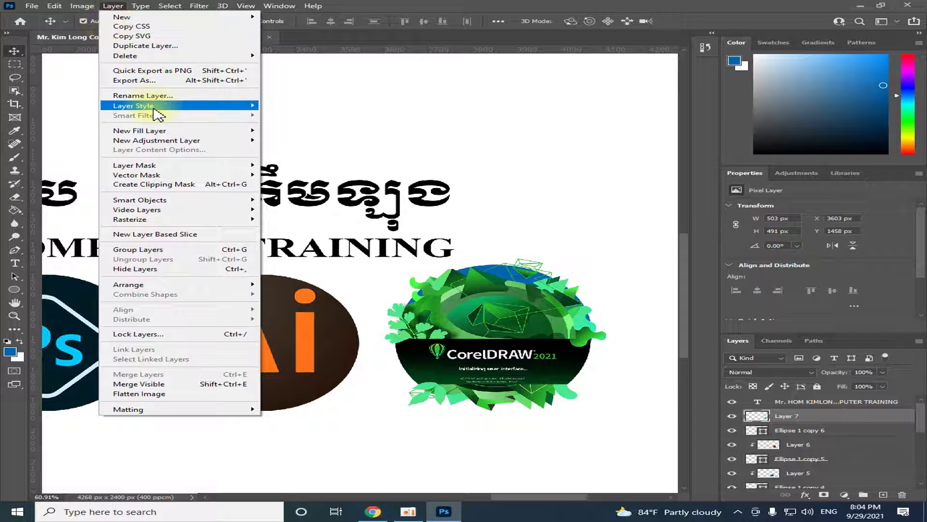
left_click(173, 187)
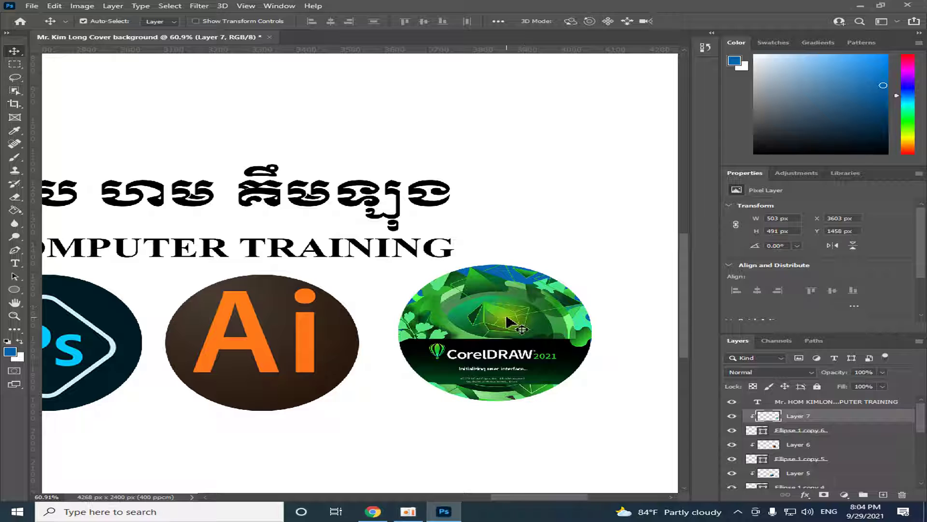
key("ctrl+t")
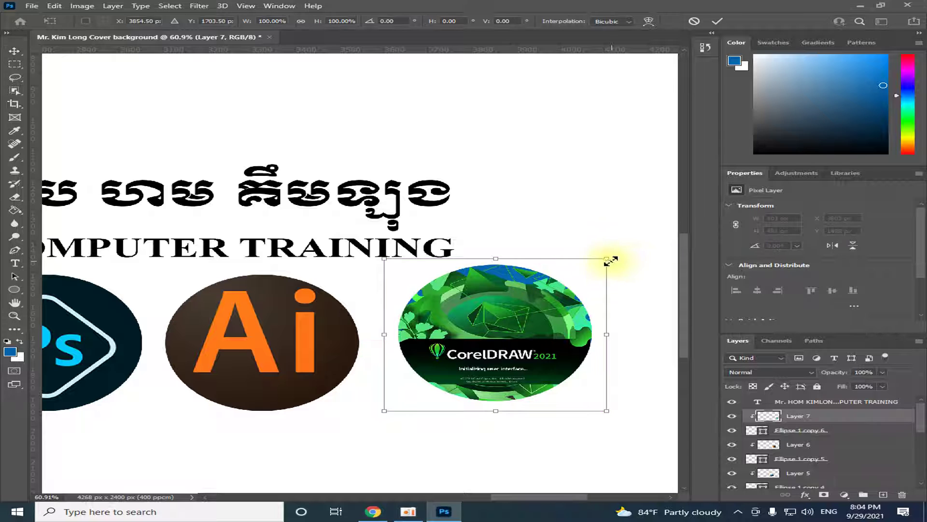
left_click_drag(607, 260, 637, 235)
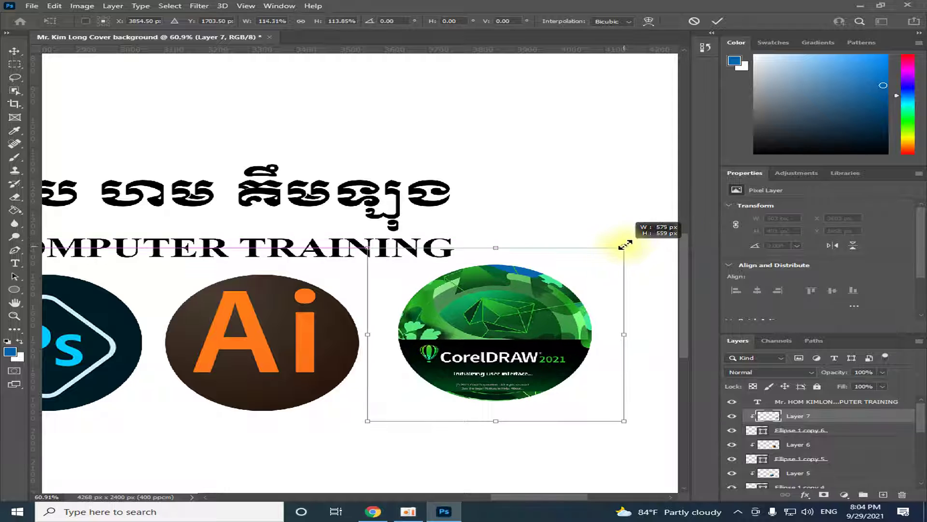
double_click(490, 379)
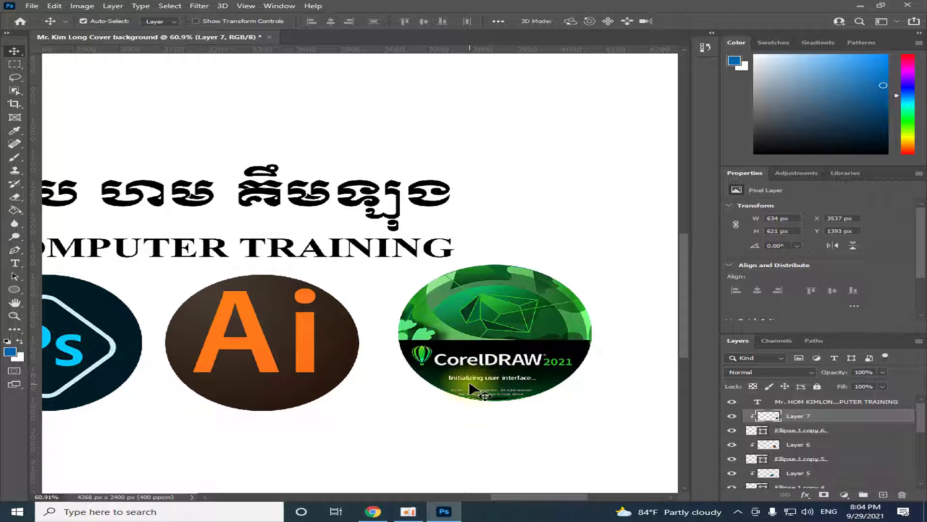
Step: Merge the Word logo (Layer 2) with its Ellipse 1 circle into one layer
scroll(476, 389, "down", 2)
scroll(407, 382, "down", 3)
scroll(341, 392, "down", 3)
scroll(248, 414, "down", 2)
scroll(99, 421, "up", 1)
scroll(207, 411, "up", 2)
scroll(377, 407, "up", 1)
scroll(507, 420, "up", 1)
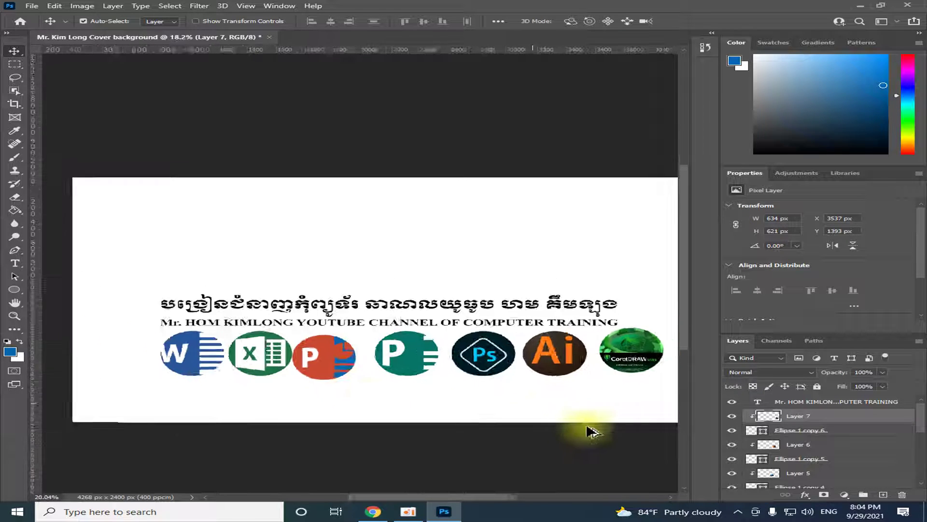
scroll(483, 495, "up", 1)
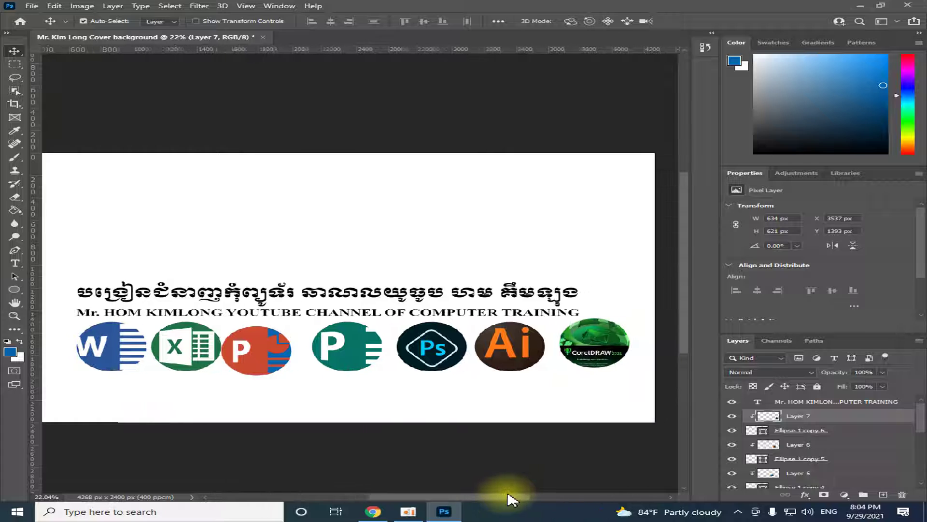
scroll(920, 466, "down", 5)
scroll(923, 469, "down", 2)
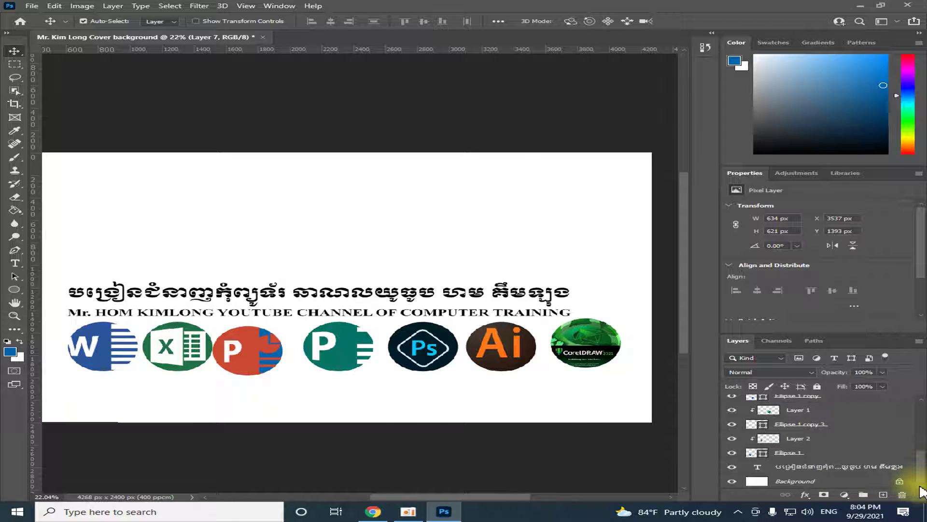
left_click(769, 440)
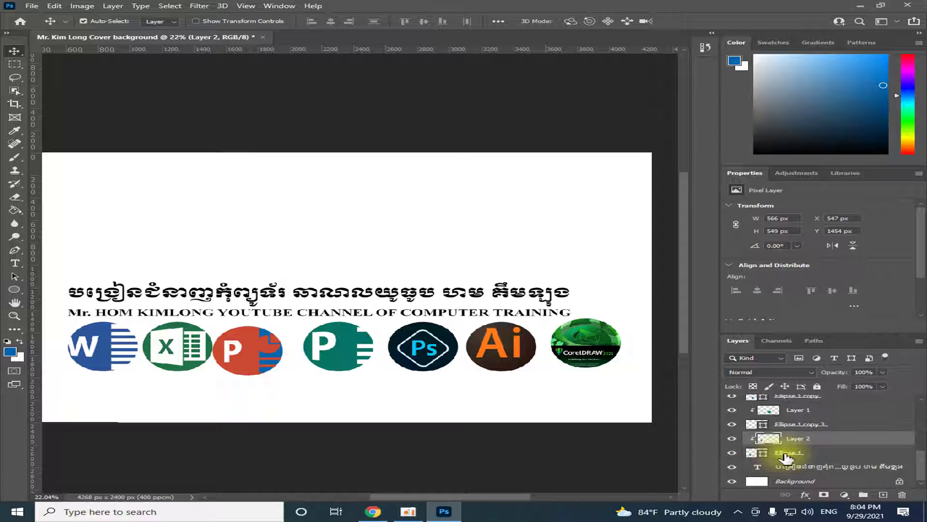
left_click(789, 454, "shift")
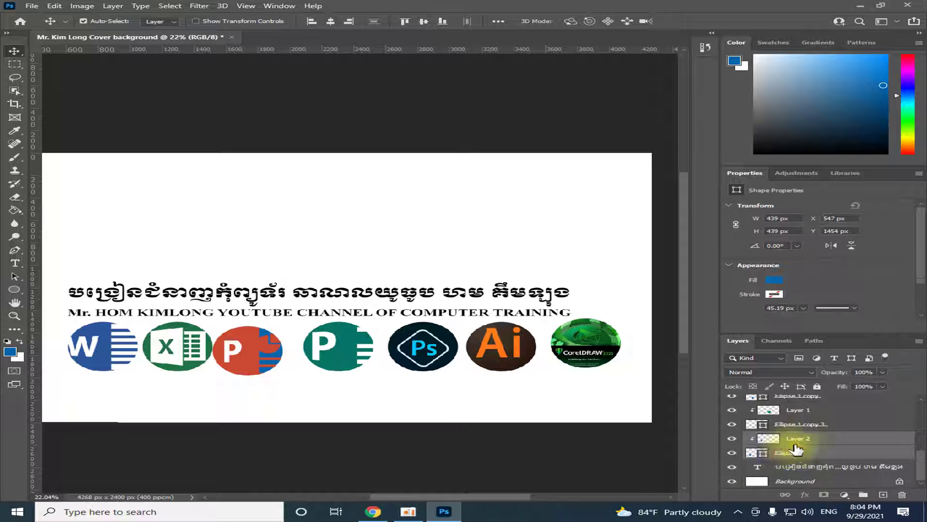
key("ctrl+e")
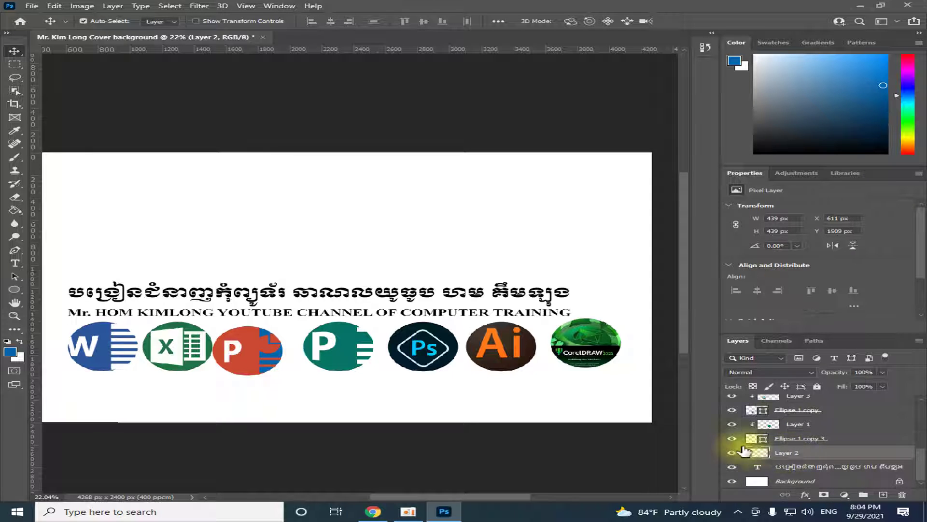
left_click(732, 453)
left_click(732, 453)
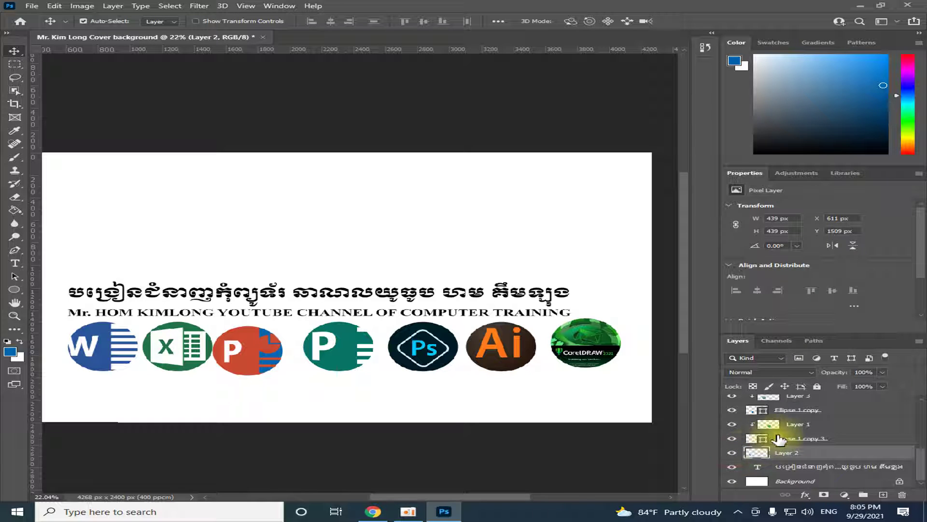
Step: Merge the Publisher logo (Layer 1) with the Ellipse 1 copy 3 circle
left_click(786, 440)
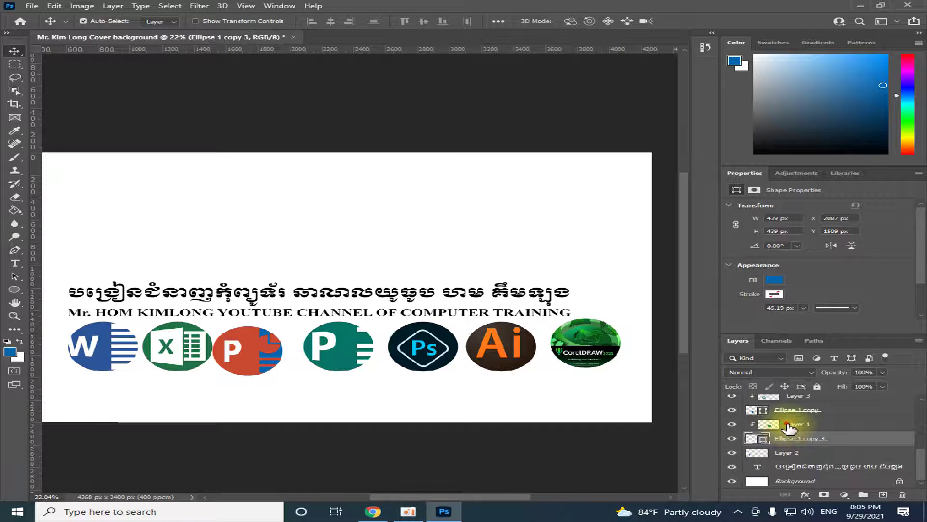
left_click(788, 424, "shift")
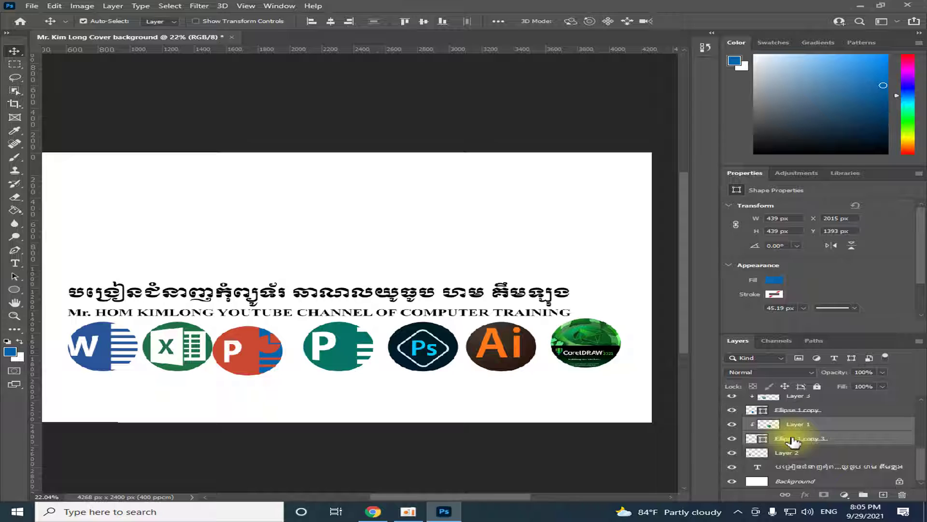
key("ctrl+e")
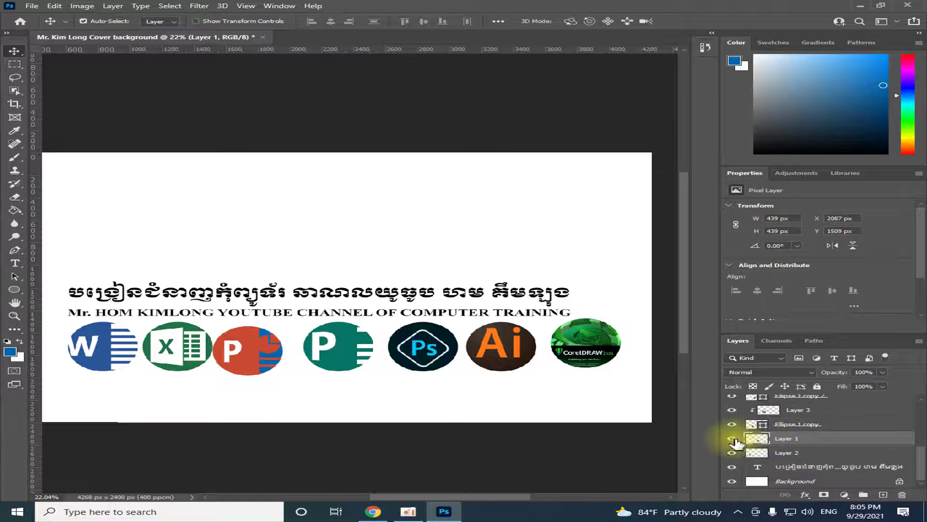
left_click(732, 439)
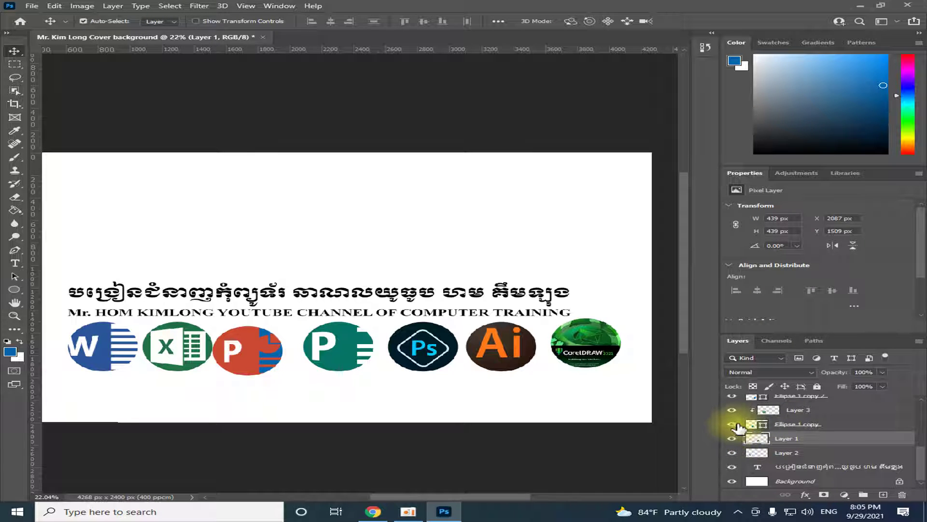
left_click(733, 424)
left_click(733, 425)
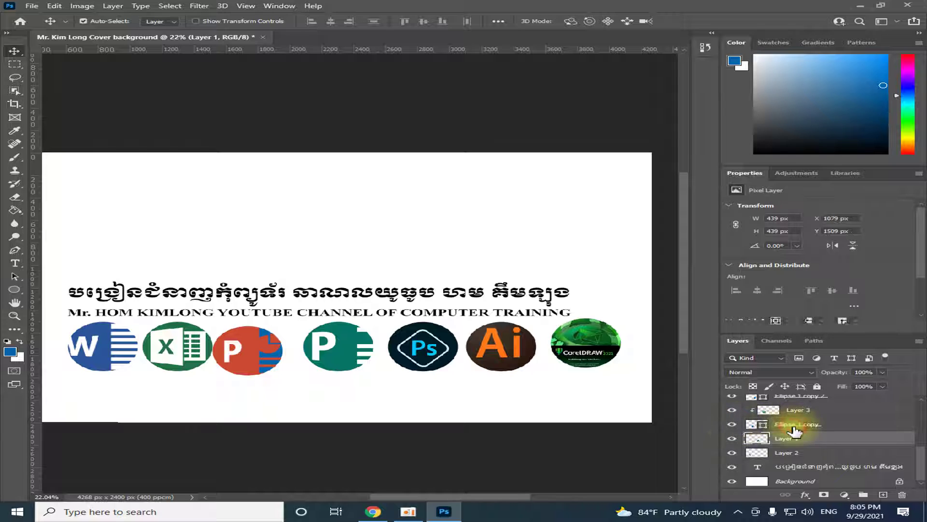
Step: Merge the Excel logo (Layer 3) with the Ellipse 1 copy circle and verify the row
left_click(797, 424)
left_click(790, 412, "shift")
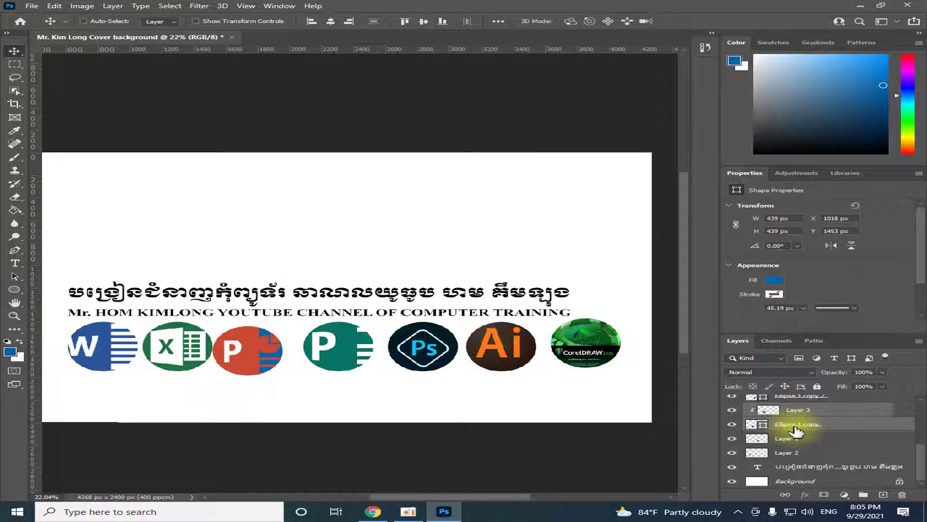
key("ctrl+e")
left_click(732, 424)
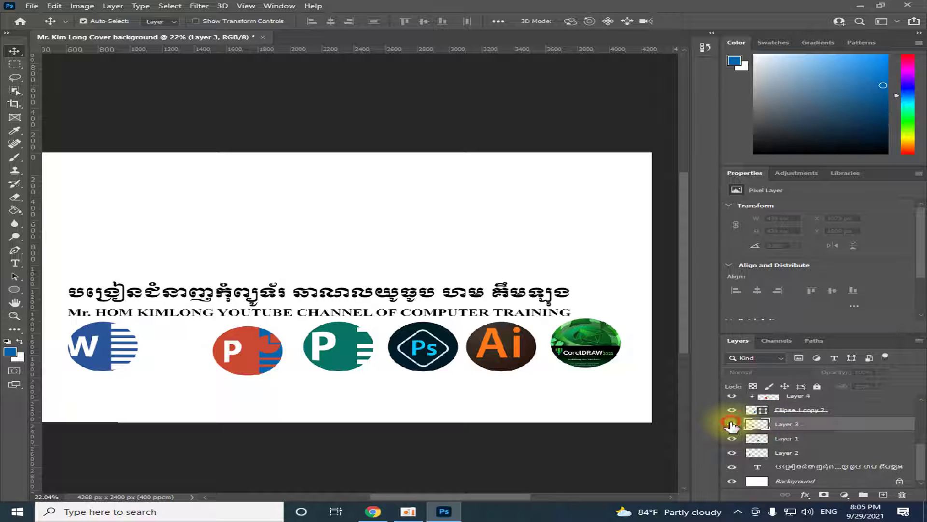
left_click(732, 424)
scroll(775, 419, "up", 1)
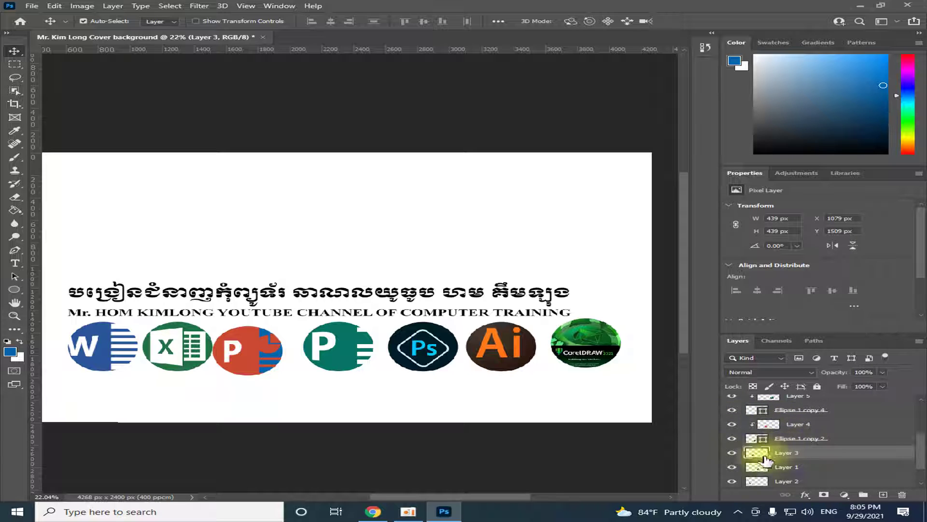
left_click(733, 452)
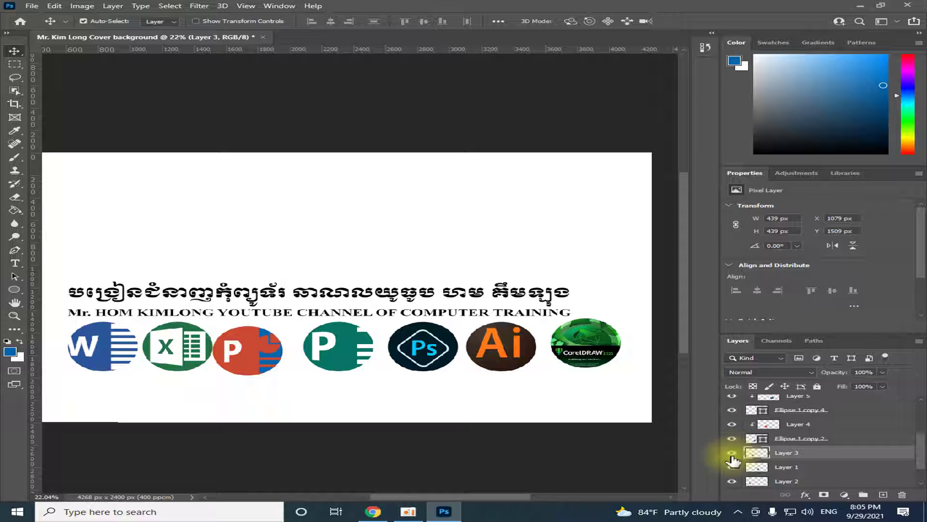
left_click(733, 453)
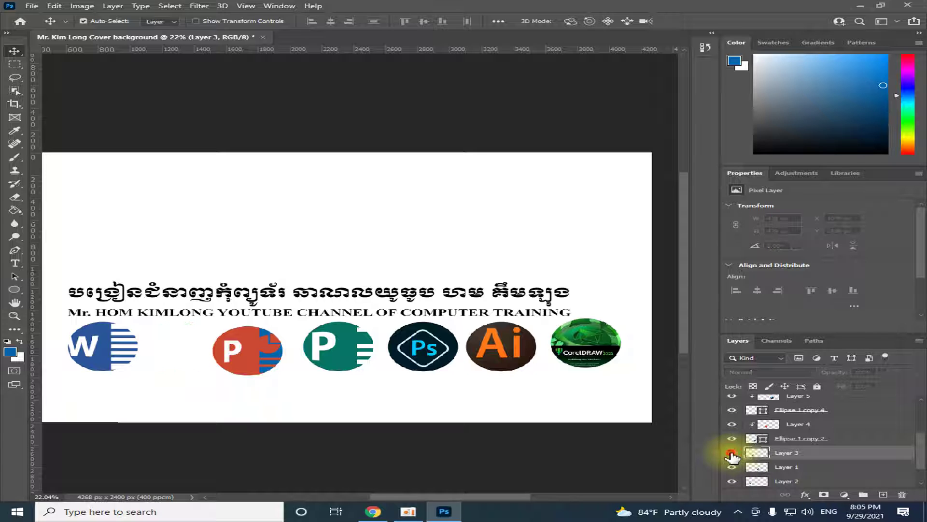
left_click(732, 453)
left_click(732, 440)
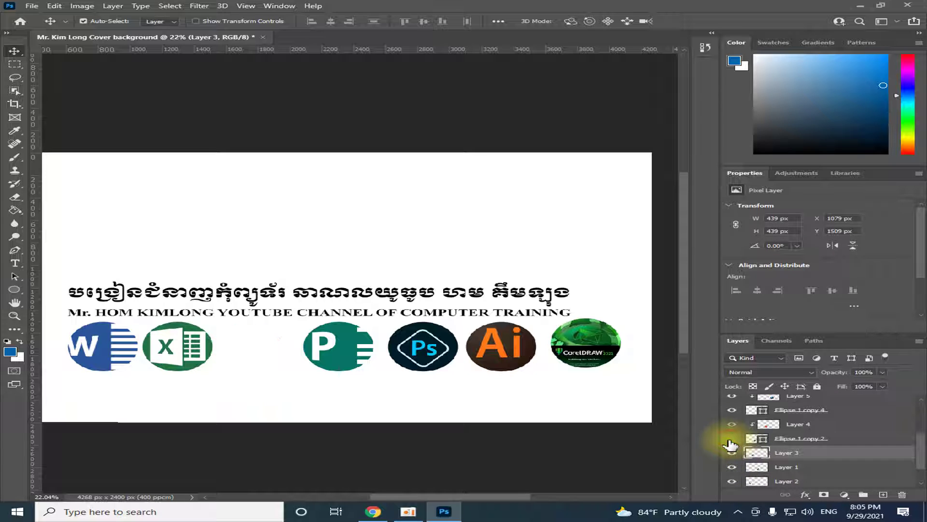
left_click(732, 439)
Step: Merge the Layer 4 and Layer 5 logos with their ellipses, Ellipse 1 copy 2 and copy 4
left_click(732, 439)
left_click(789, 439)
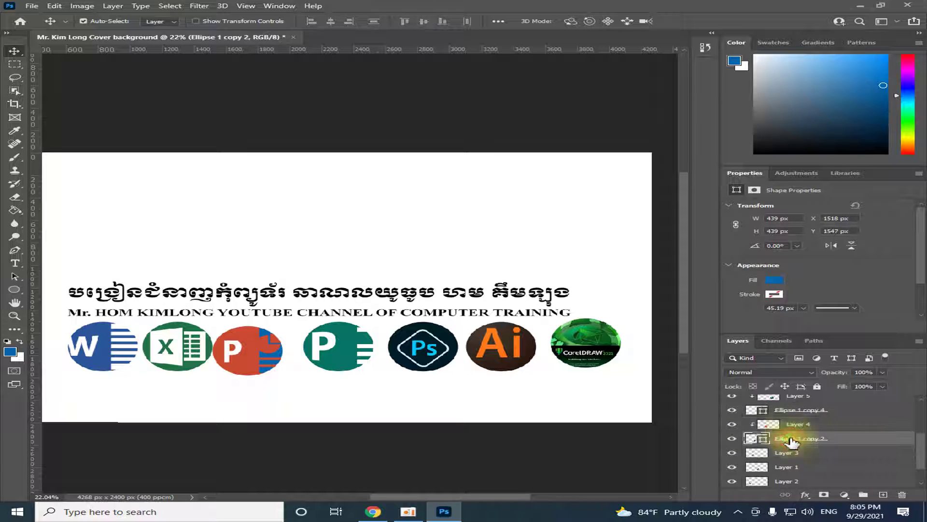
left_click(787, 425, "shift")
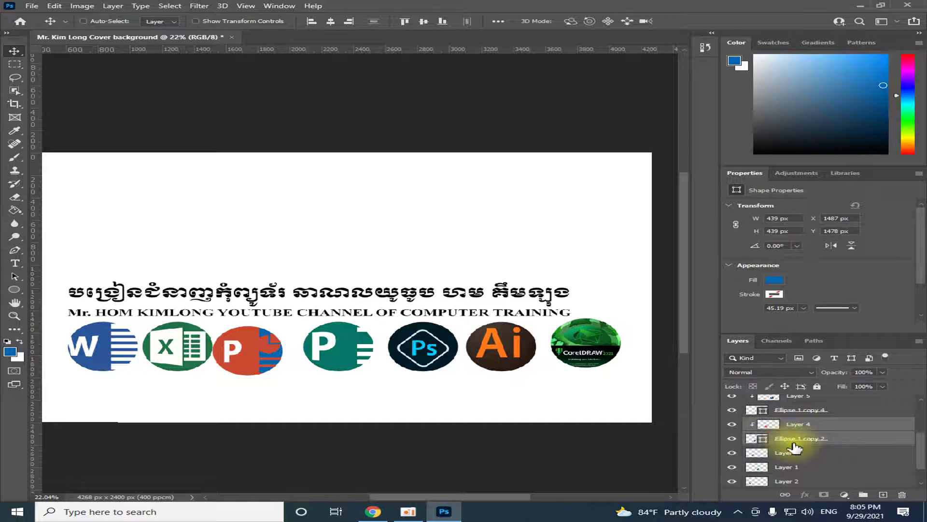
key("ctrl+e")
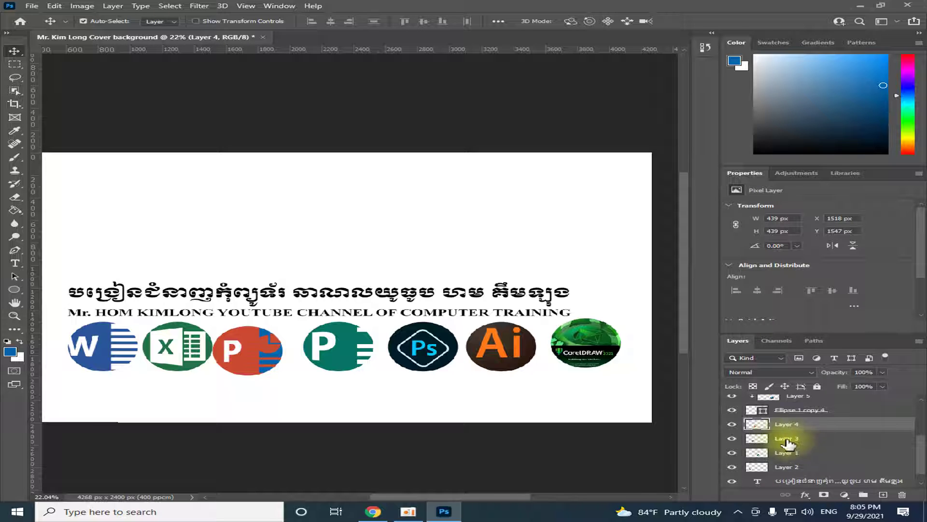
scroll(789, 435, "up", 2)
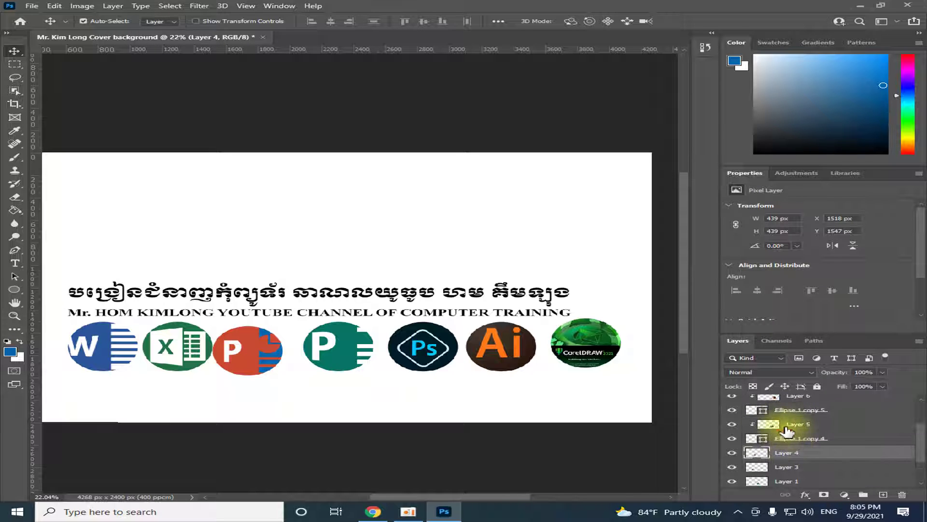
left_click(787, 427)
left_click(796, 440, "shift")
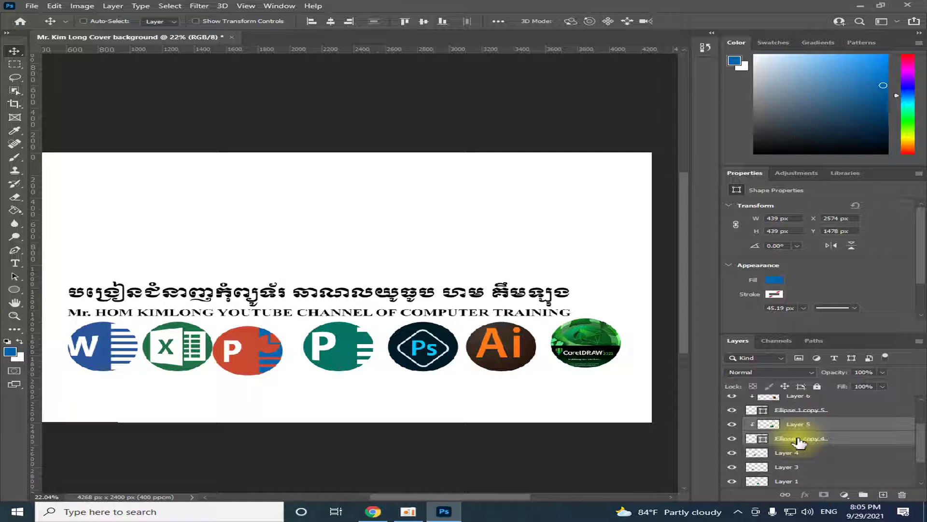
key("ctrl+e")
Step: Merge the Layer 6 and Layer 7 logos with Ellipse 1 copy 5 and copy 6
scroll(780, 433, "up", 2)
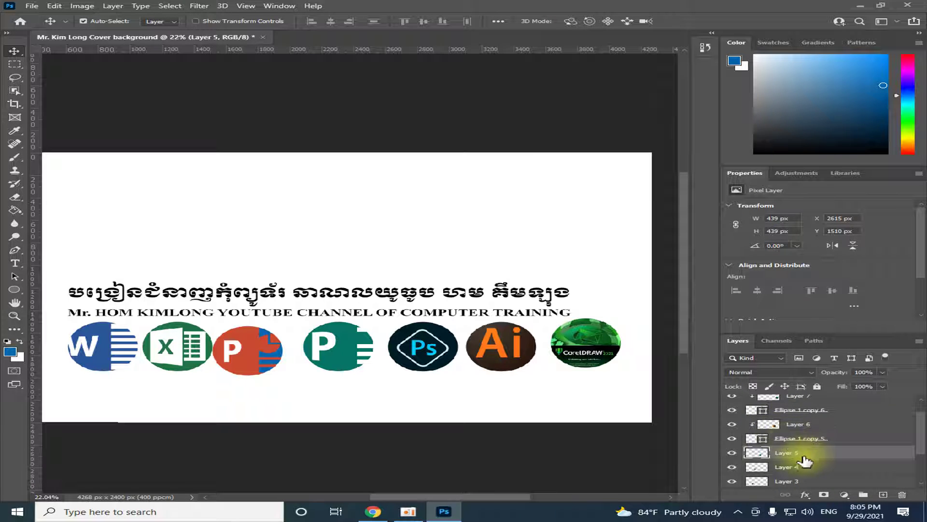
scroll(801, 462, "up", 1)
left_click(790, 438)
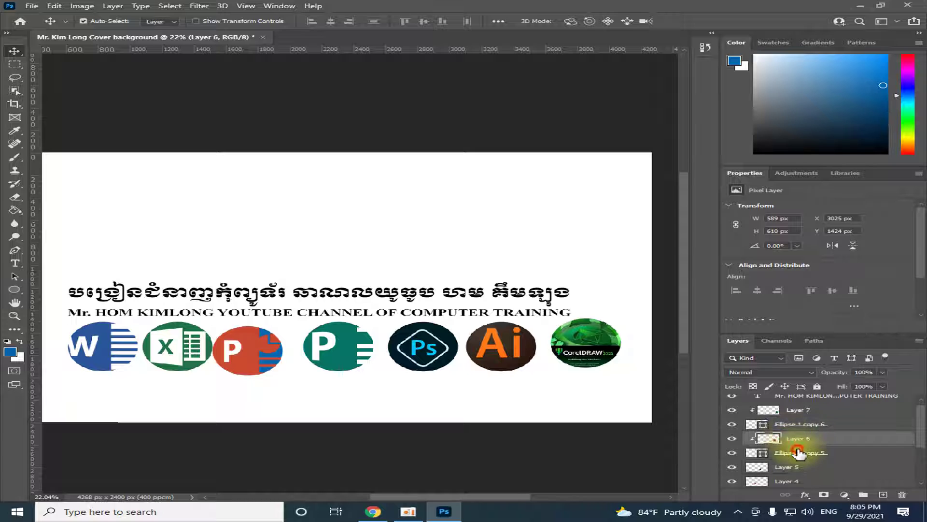
left_click(798, 452, "ctrl")
key("ctrl+e")
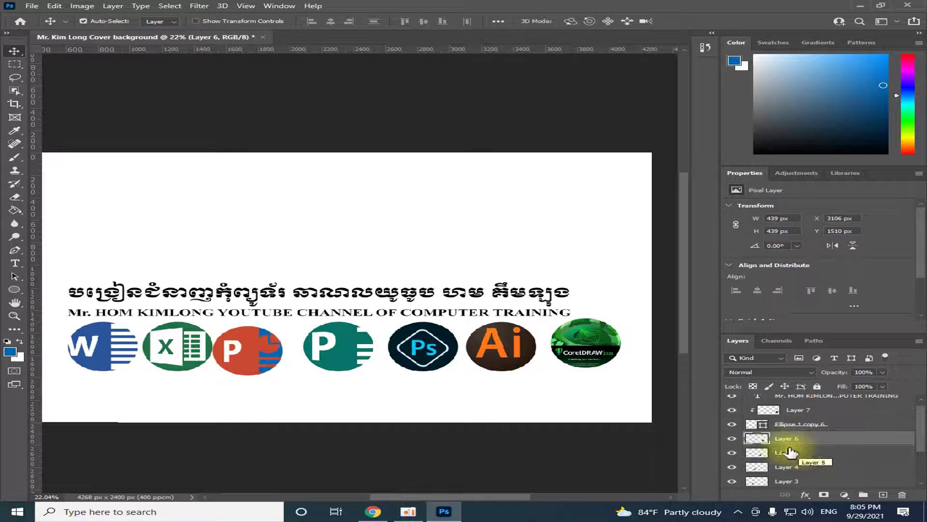
left_click(732, 438)
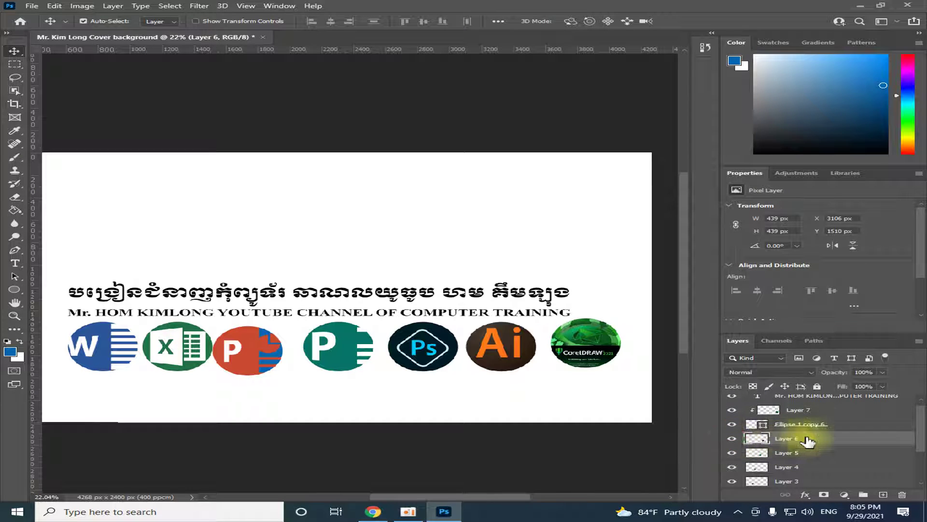
scroll(816, 449, "up", 1)
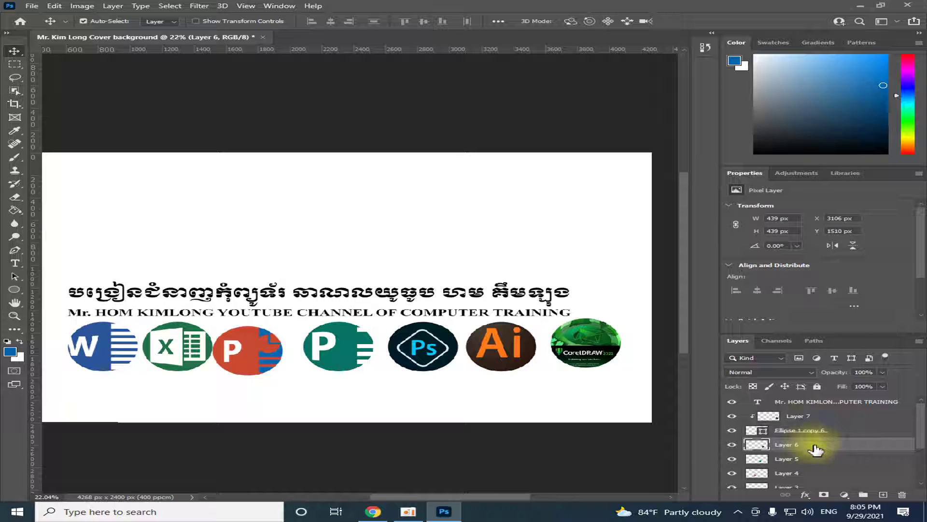
left_click(798, 420)
left_click(802, 431)
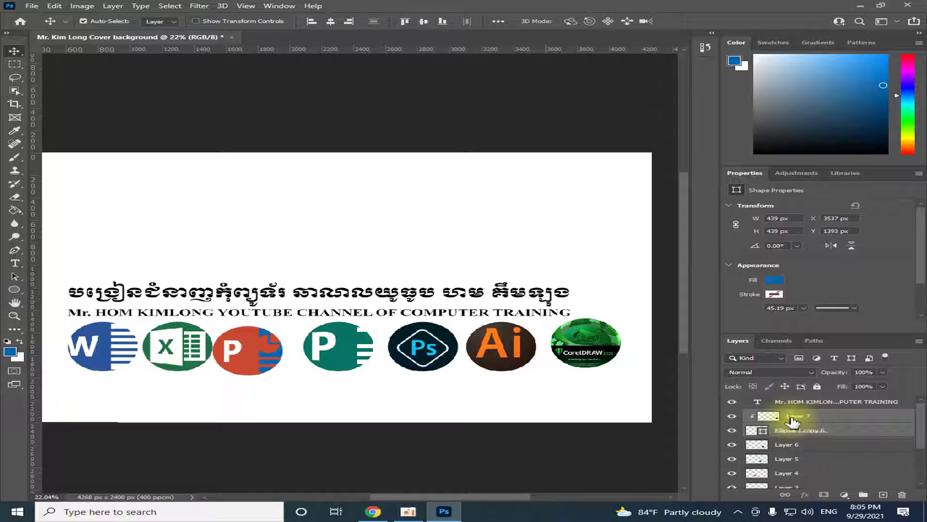
left_click(793, 419)
left_click(806, 432)
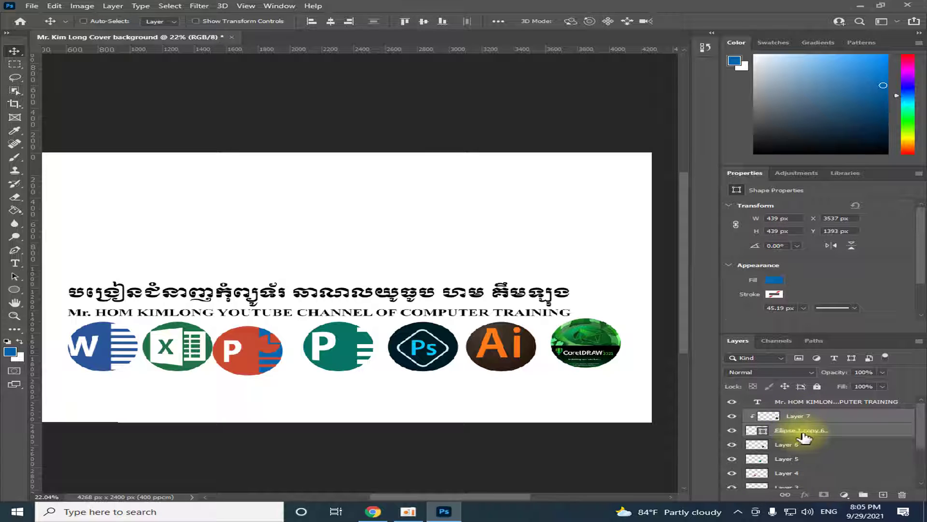
key("ctrl+e")
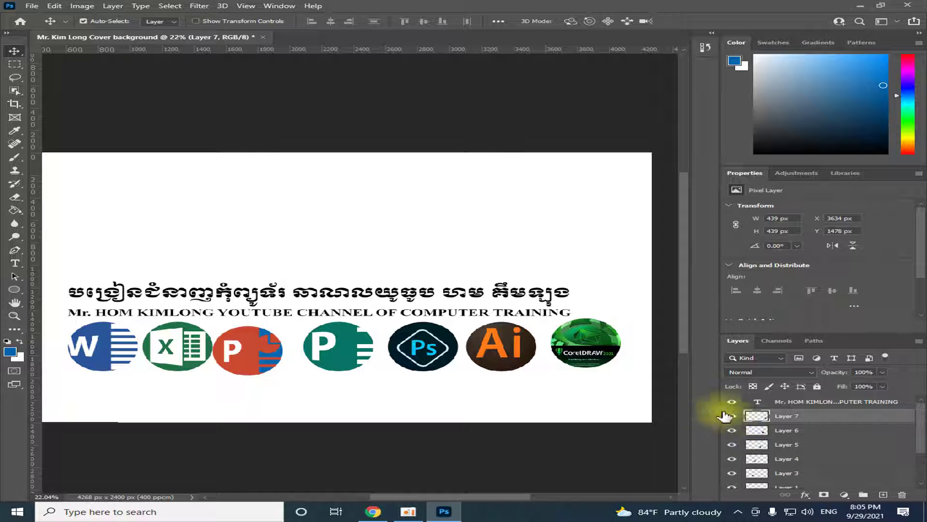
Step: Reposition the CorelDRAW, Ai, Publisher, PowerPoint, Excel and Word logos lower along the row
left_click_drag(554, 349, 560, 357)
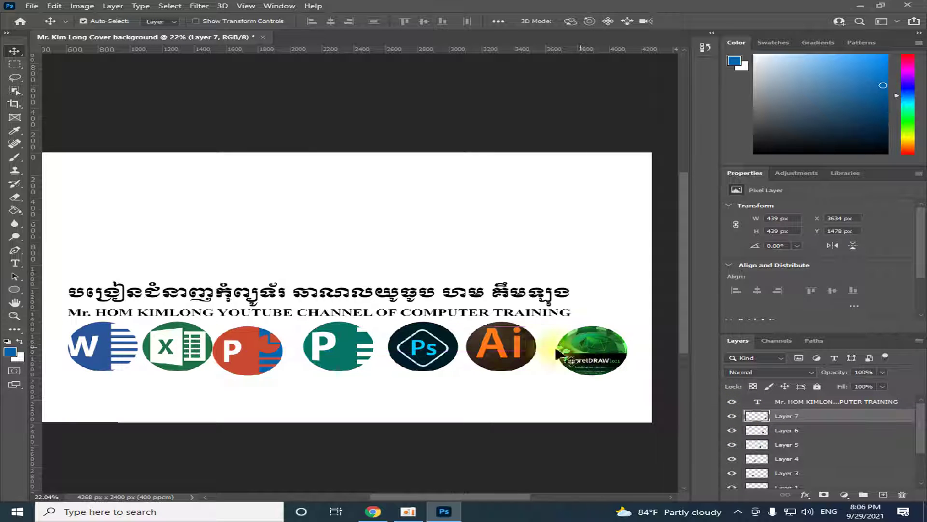
left_click_drag(503, 346, 502, 371)
left_click(433, 350)
left_click_drag(344, 342, 331, 361)
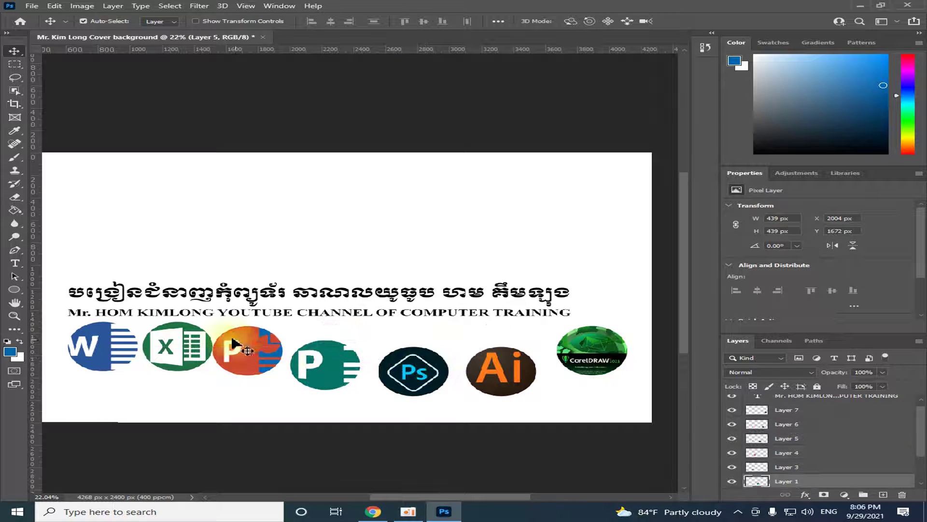
left_click_drag(244, 350, 247, 375)
left_click_drag(178, 347, 164, 365)
left_click(102, 351)
left_click_drag(103, 351, 102, 360)
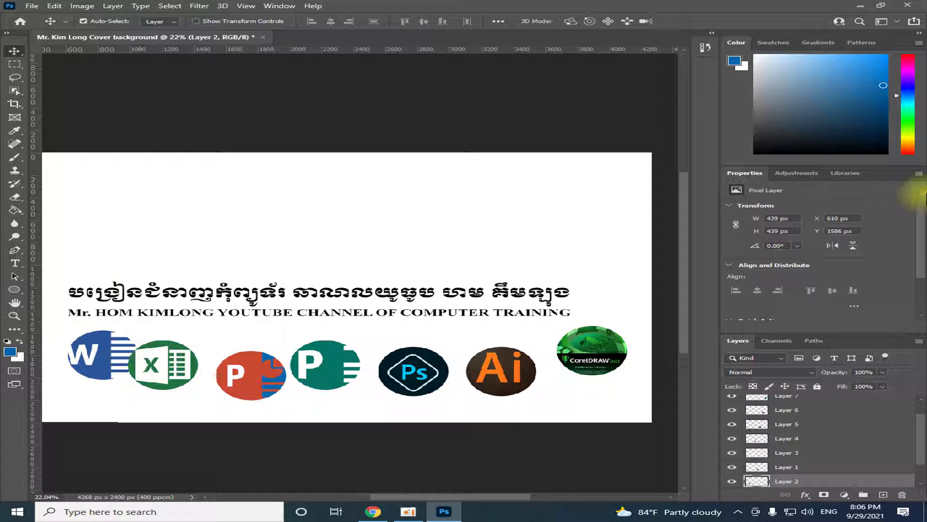
scroll(108, 372, "down", 2)
scroll(190, 377, "up", 2)
scroll(528, 420, "up", 1)
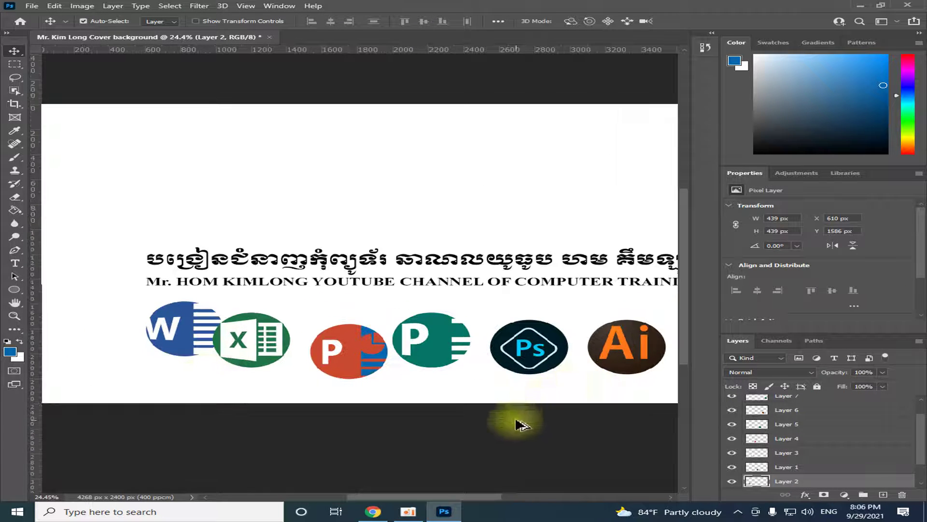
scroll(620, 391, "down", 3)
scroll(623, 389, "down", 1)
scroll(662, 385, "up", 2)
scroll(658, 374, "up", 1)
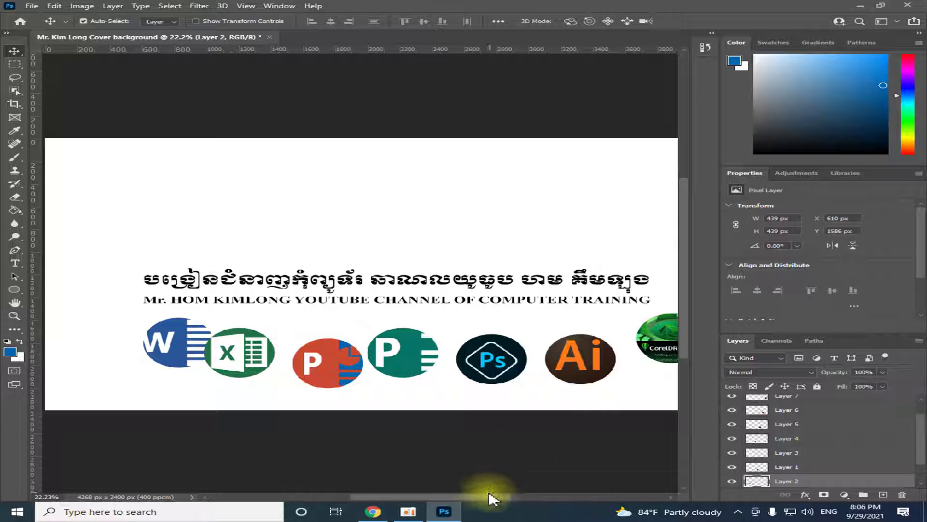
Step: Place a horizontal guide just below the channel text and realign the Word logo in the row
left_click_drag(438, 49, 477, 311)
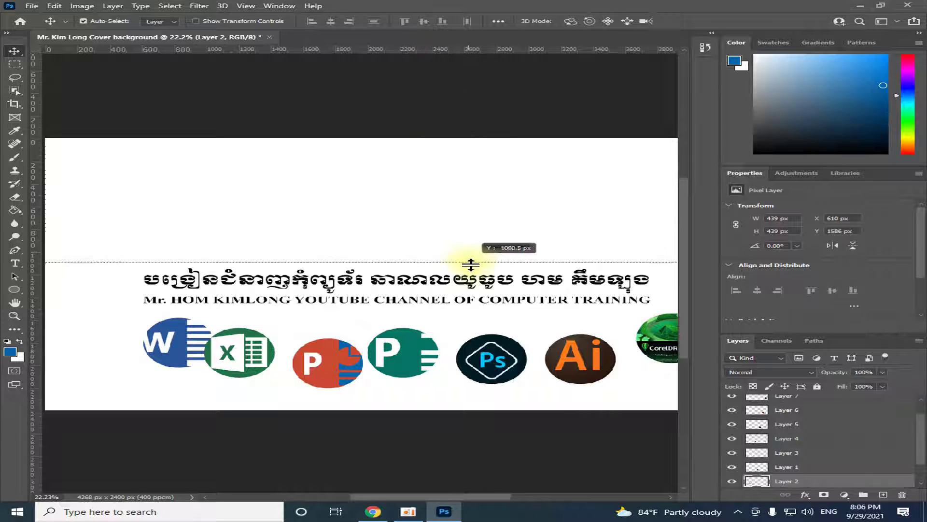
left_click_drag(477, 312, 476, 329)
mouse_move(169, 356)
left_mouse_down()
mouse_move(169, 324)
mouse_move(141, 291)
mouse_move(175, 362)
mouse_move(170, 310)
mouse_move(177, 311)
left_mouse_up()
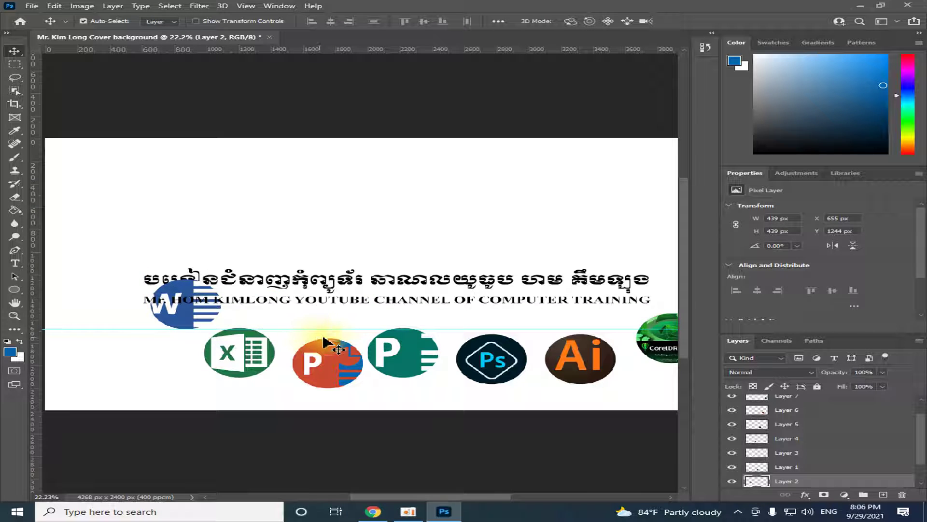
scroll(528, 372, "down", 3)
scroll(533, 375, "up", 1)
scroll(102, 308, "up", 1)
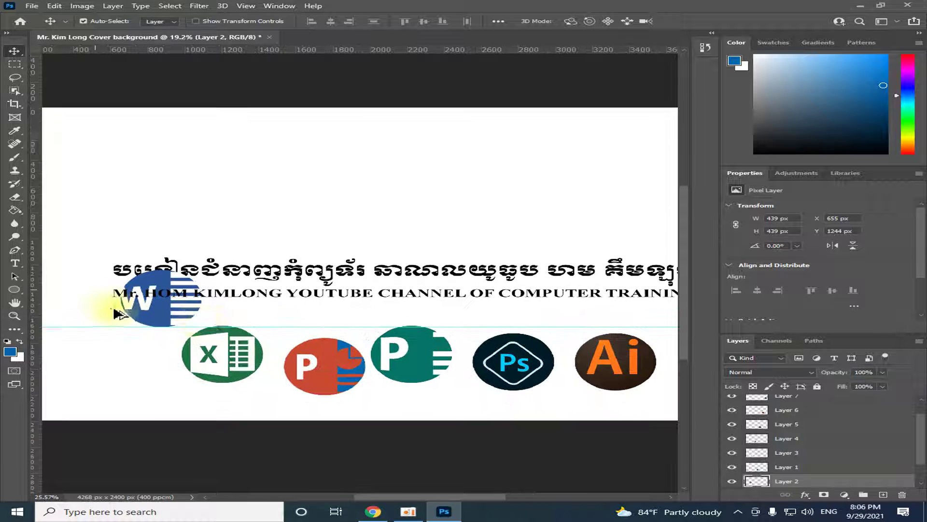
scroll(242, 321, "down", 1)
left_click_drag(170, 317, 154, 356)
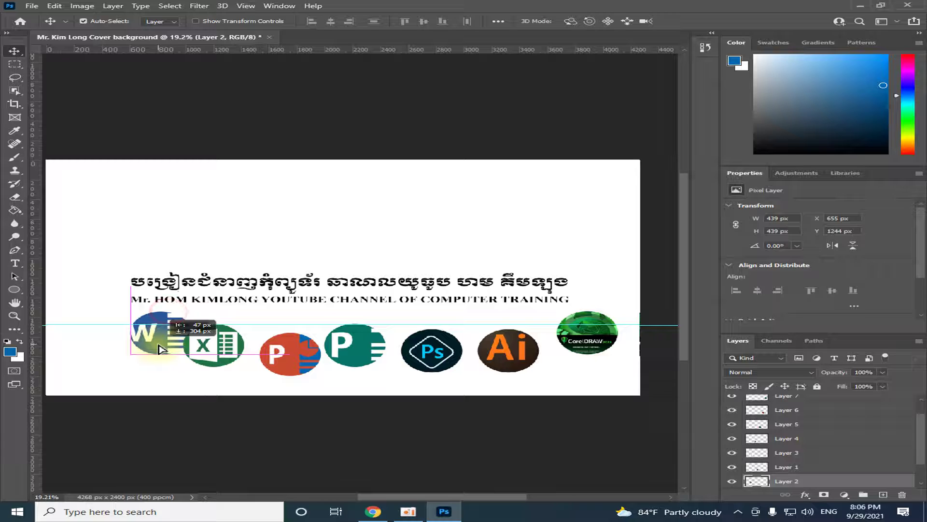
Step: Scale the Word logo down to about 86% and move it up and right
key("ctrl+t")
left_click_drag(168, 324, 160, 330)
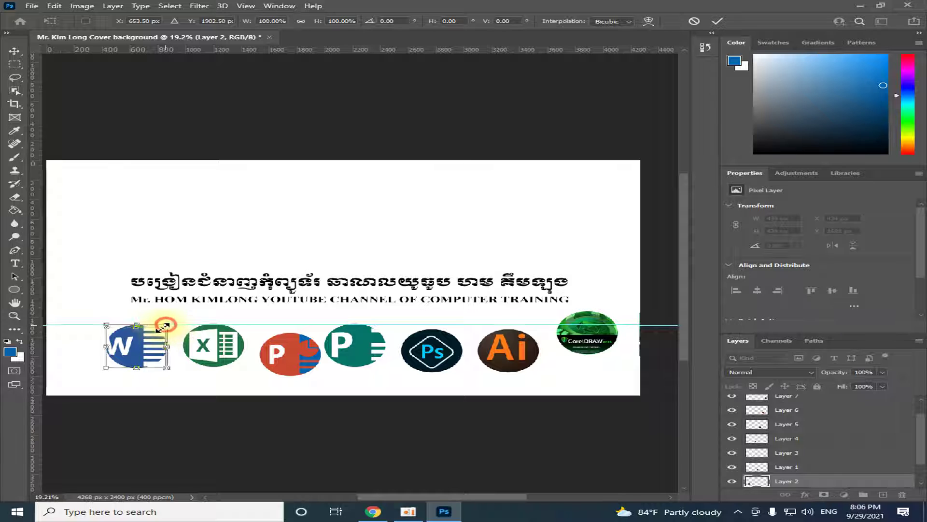
left_click_drag(164, 327, 160, 331)
key("Return")
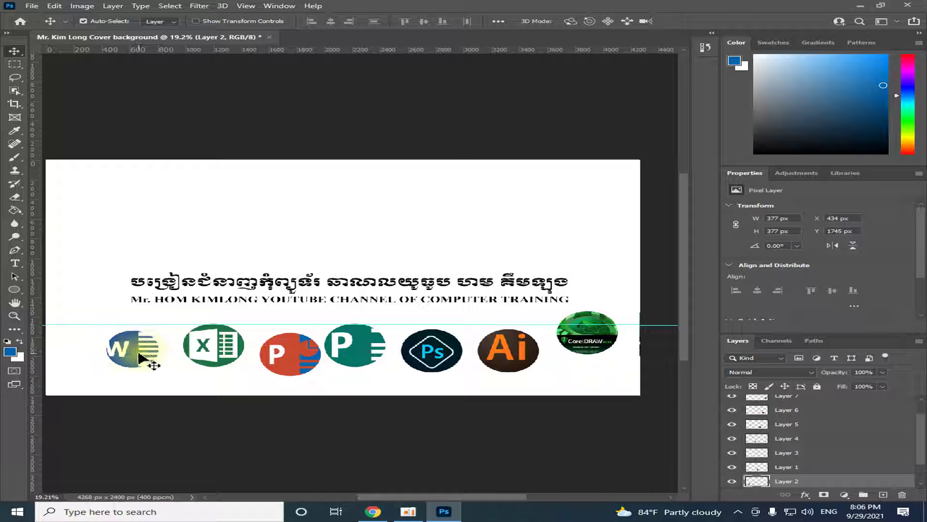
mouse_move(141, 353)
left_mouse_down()
mouse_move(157, 313)
mouse_move(159, 339)
left_mouse_up()
scroll(159, 343, "up", 3)
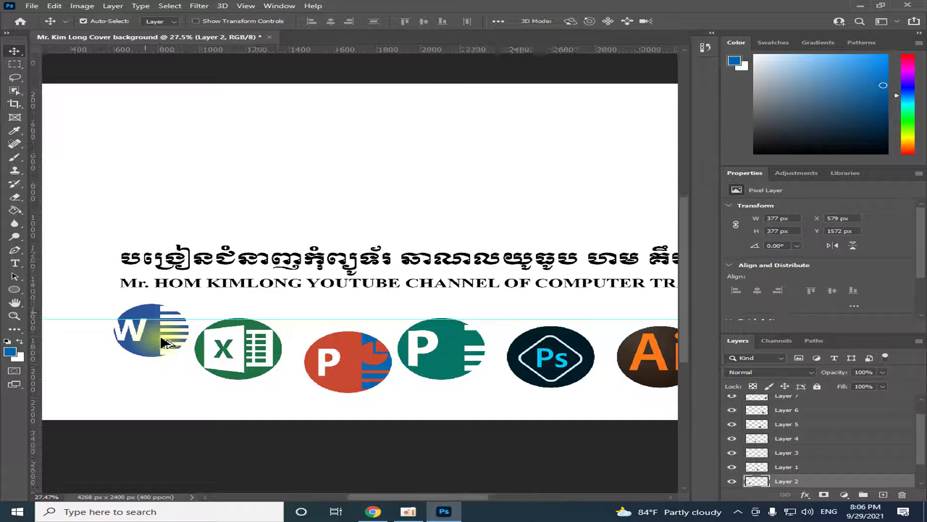
scroll(174, 328, "up", 1)
scroll(181, 319, "up", 1)
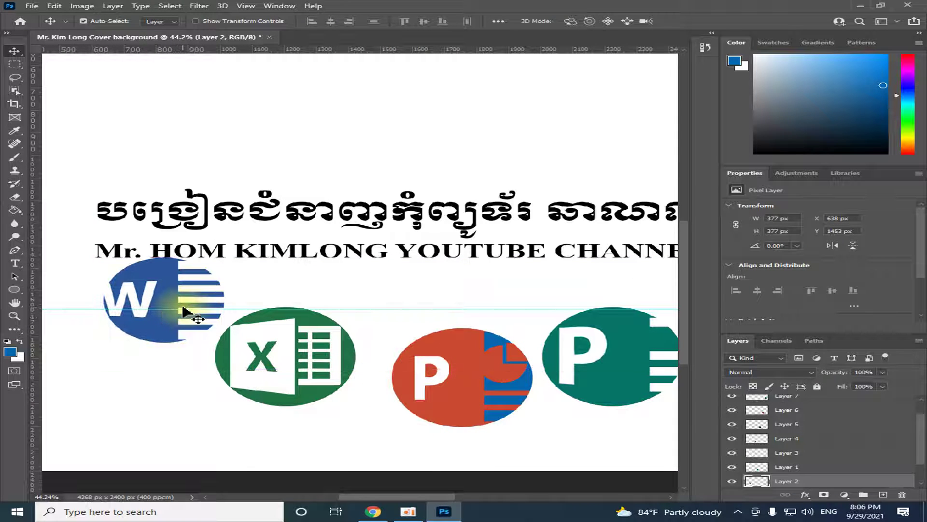
Step: Shrink the Word logo to about 64% (241 px), raise it under the channel text, and move Excel closer
key("ctrl+t")
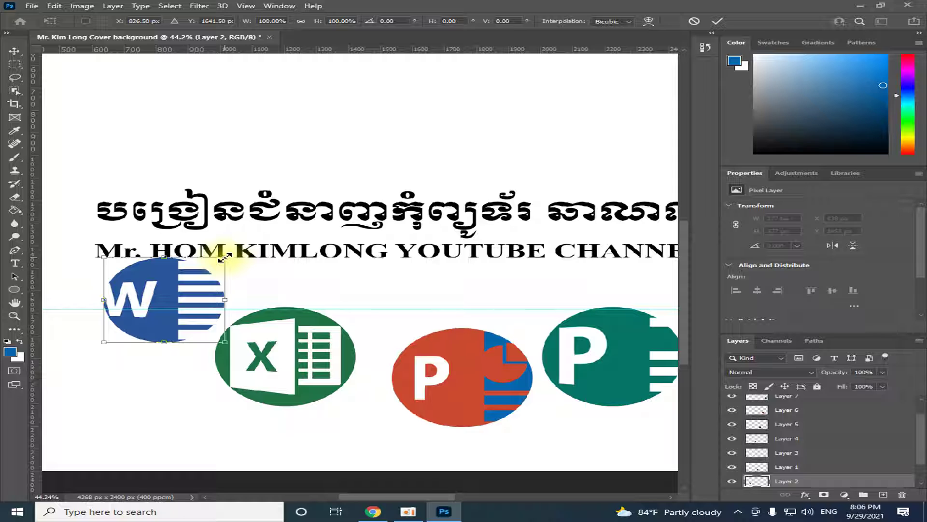
left_click_drag(223, 259, 184, 289)
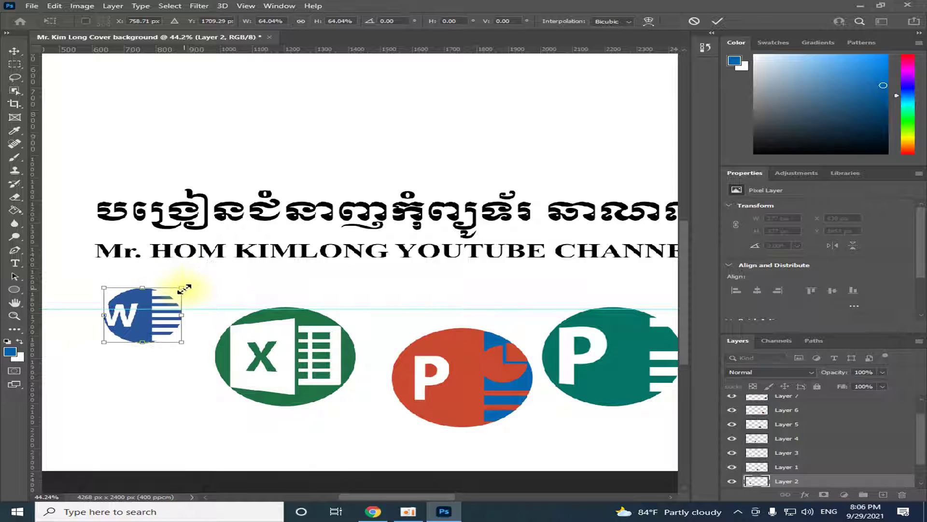
key("Return")
left_click_drag(153, 309, 153, 276)
scroll(153, 286, "down", 3)
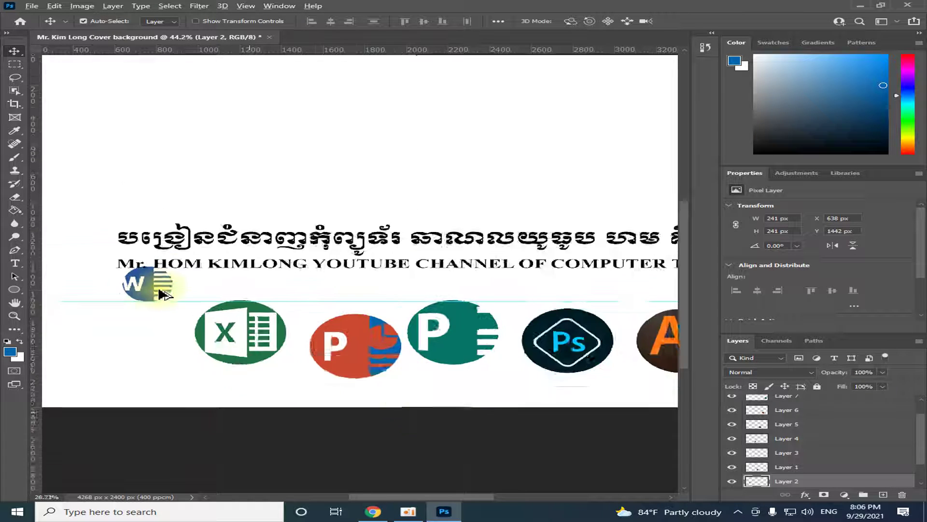
scroll(154, 285, "down", 2)
scroll(155, 285, "up", 1)
scroll(155, 290, "up", 2)
scroll(159, 294, "up", 1)
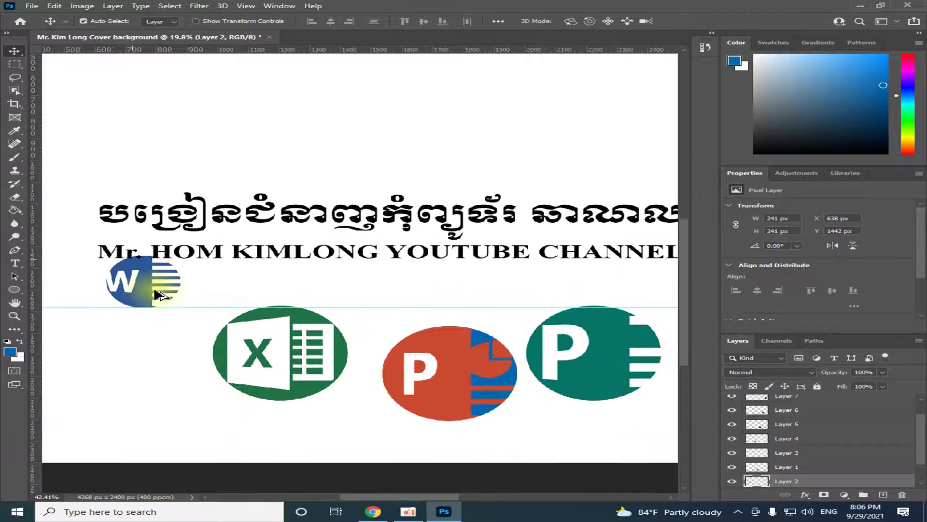
scroll(157, 295, "up", 1)
left_click_drag(241, 357, 252, 282)
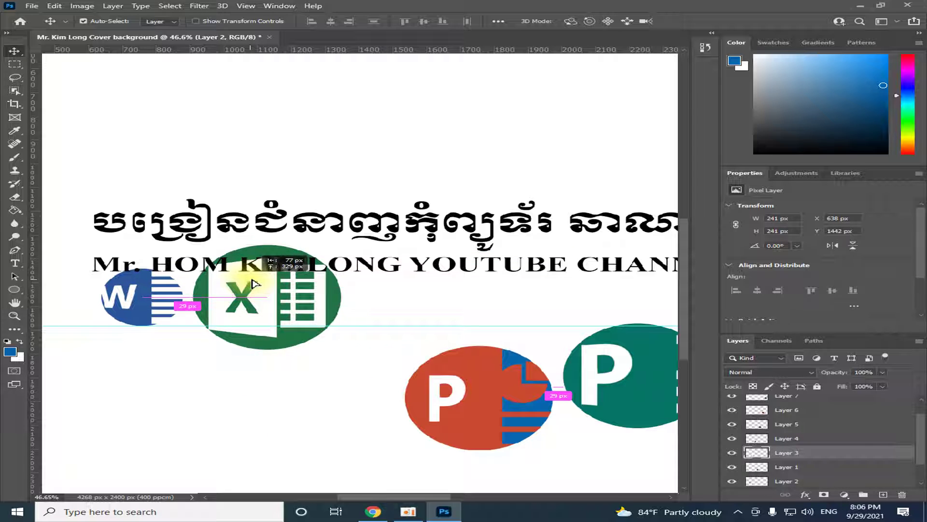
Step: Resize the Excel logo, ending at 439 px, and set it in the row beside Word
key("ctrl+t")
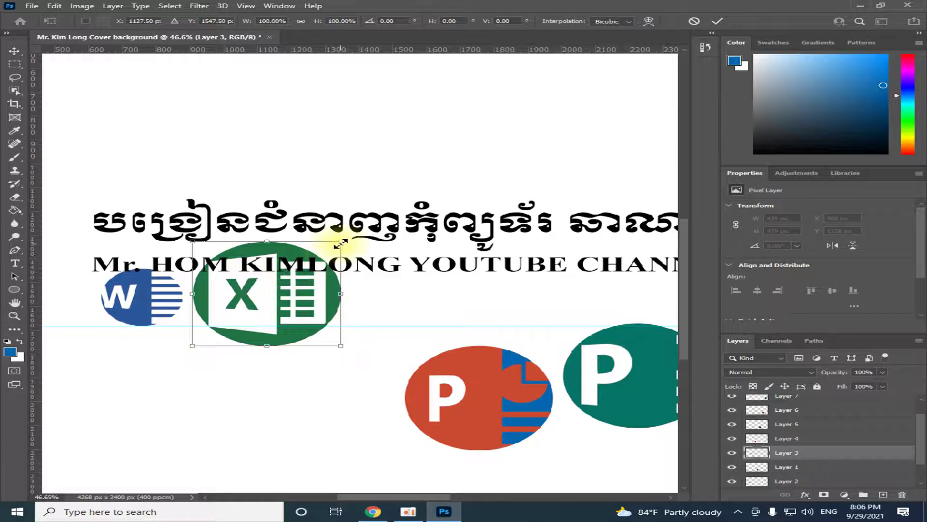
left_click_drag(340, 240, 275, 291)
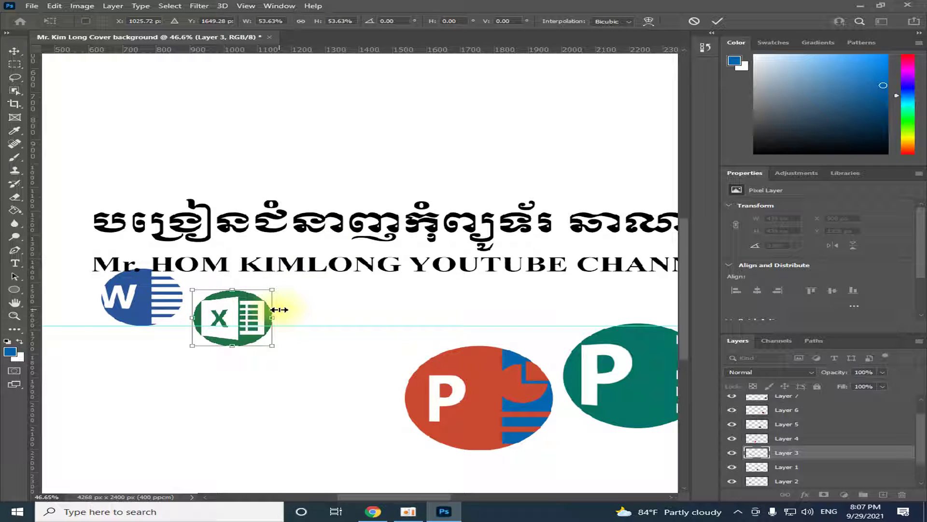
key("Return")
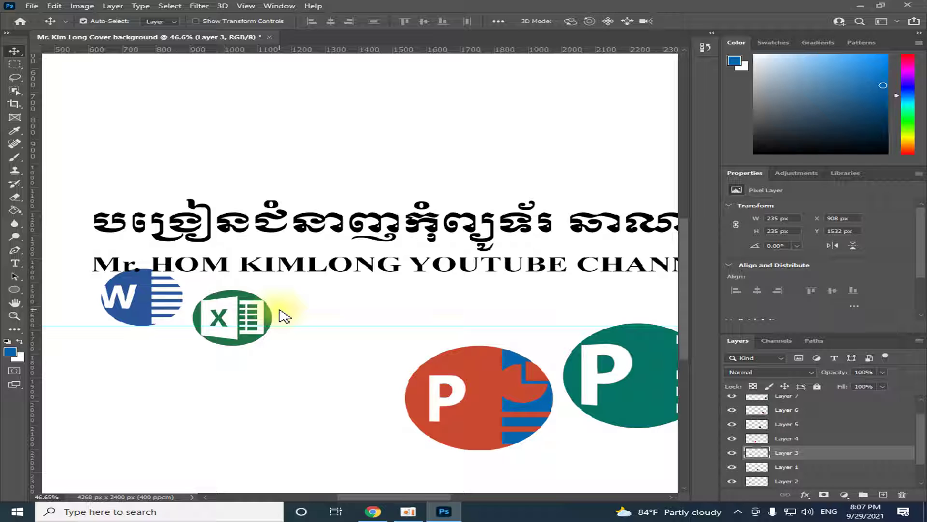
key("ctrl+t")
mouse_move(271, 345)
left_mouse_down()
mouse_move(342, 374)
mouse_move(316, 362)
left_mouse_up()
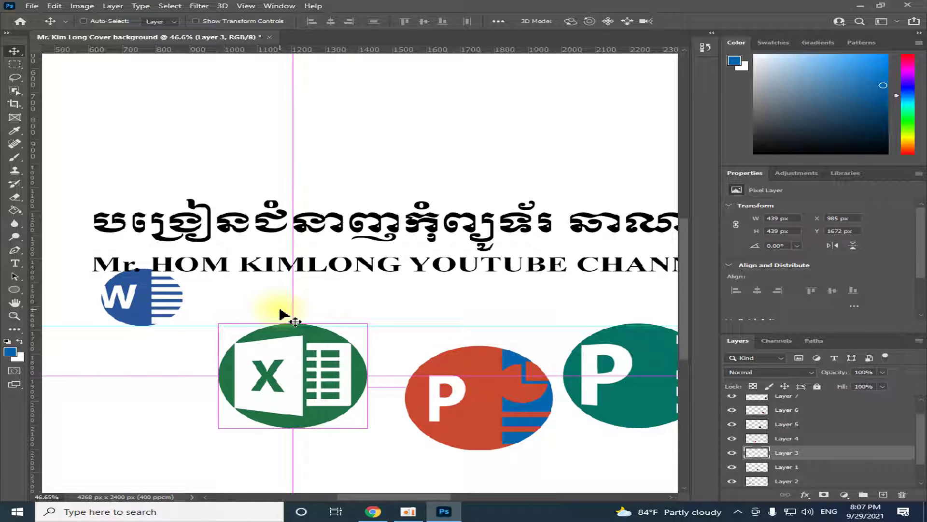
key("Return")
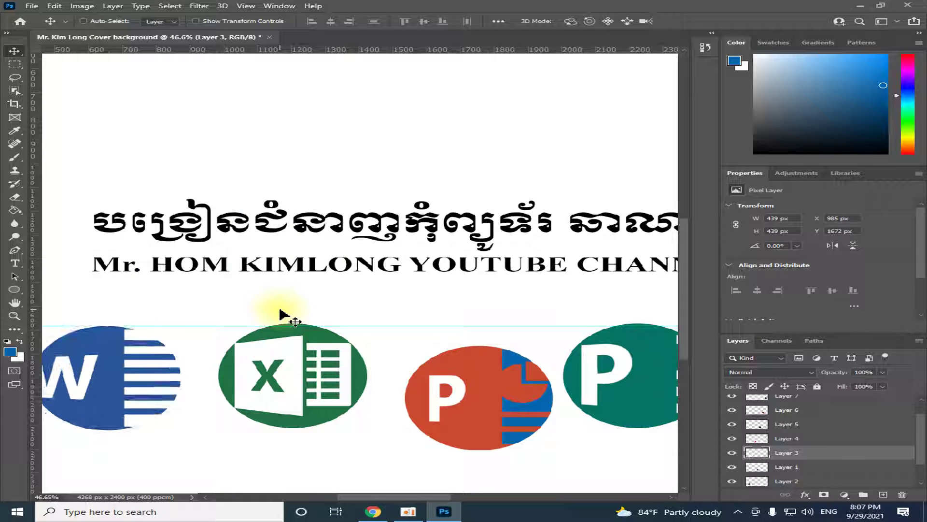
scroll(312, 347, "down", 1)
scroll(507, 407, "down", 3)
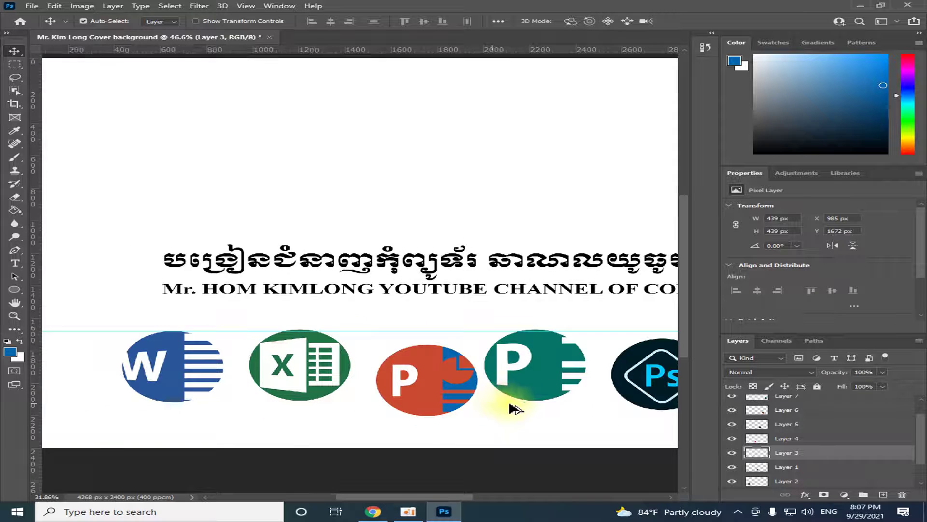
Step: Select logo Layers 2–7 and scale them together to about 59%, forming a 2161 × 387 px row
scroll(562, 404, "down", 3)
scroll(599, 407, "down", 2)
scroll(598, 407, "up", 3)
scroll(608, 408, "up", 1)
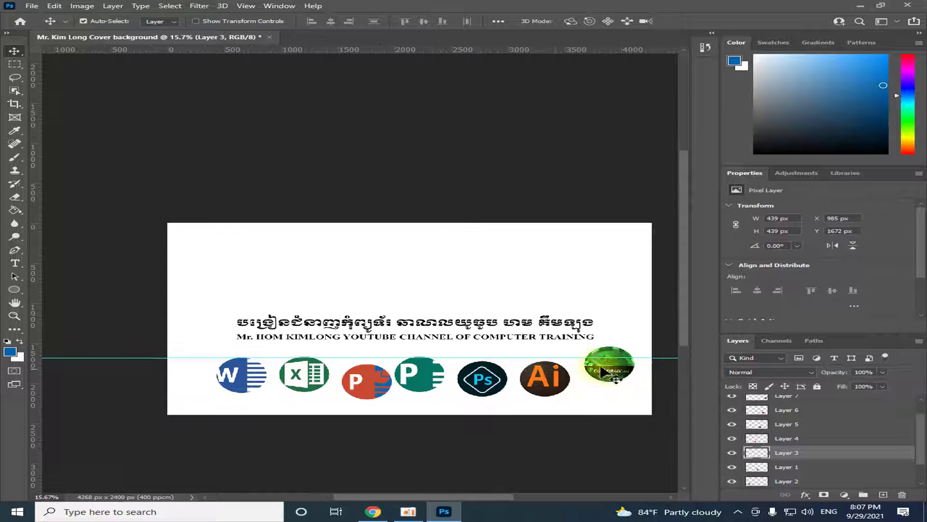
left_click_drag(923, 440, 920, 410)
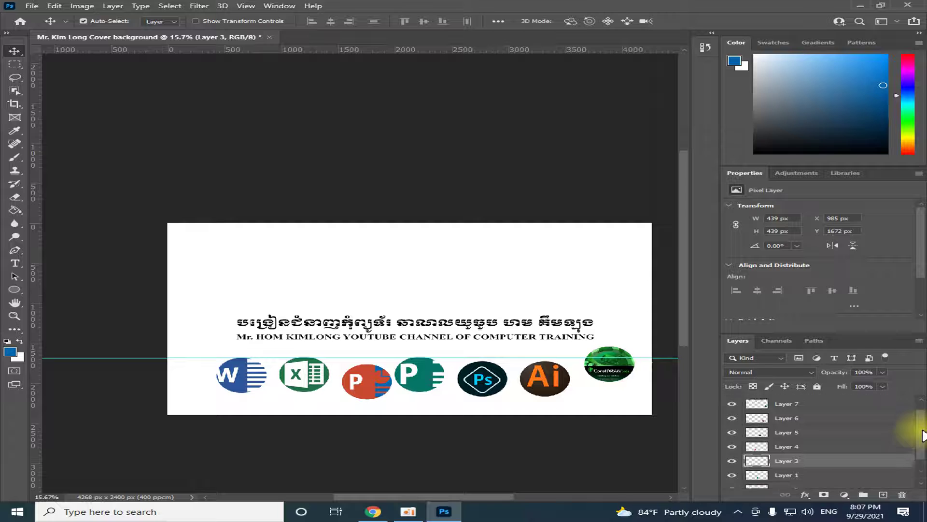
left_click(791, 421)
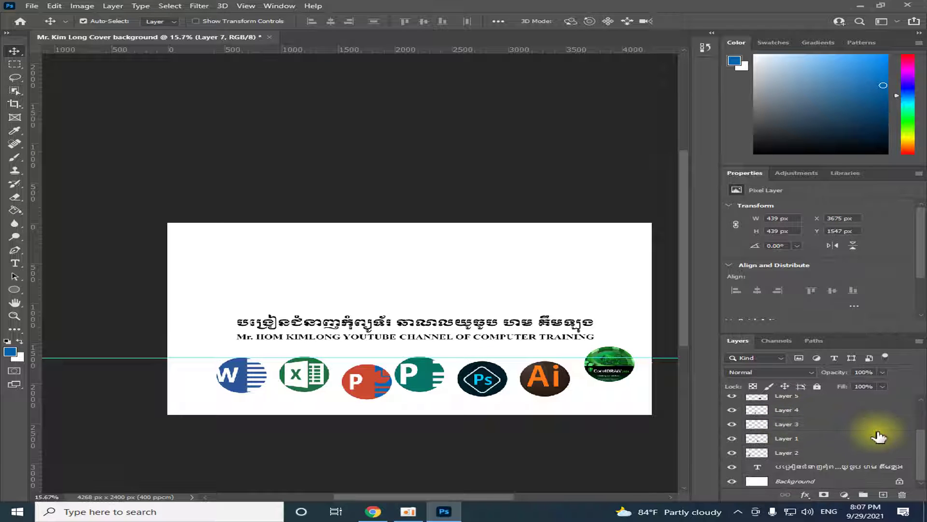
scroll(798, 423, "down", 2)
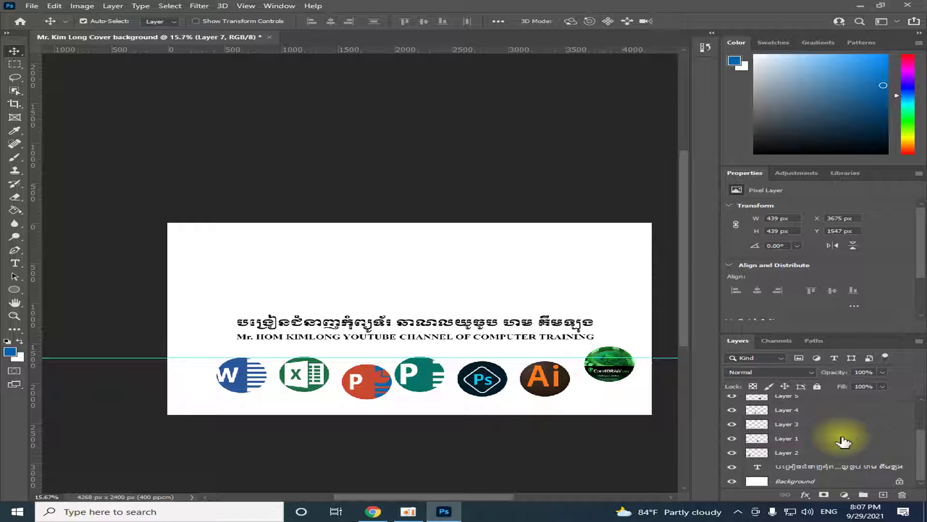
left_click(790, 457, "shift")
scroll(824, 444, "up", 2)
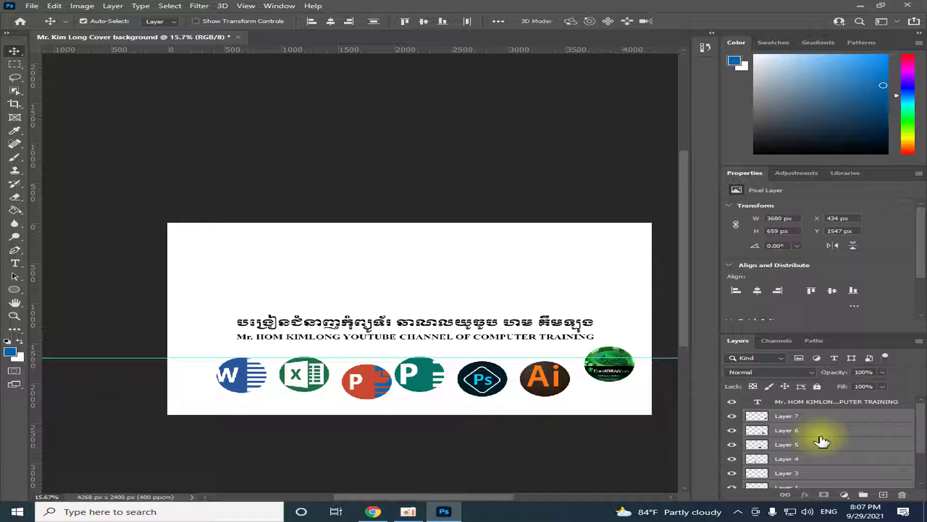
key("ctrl")
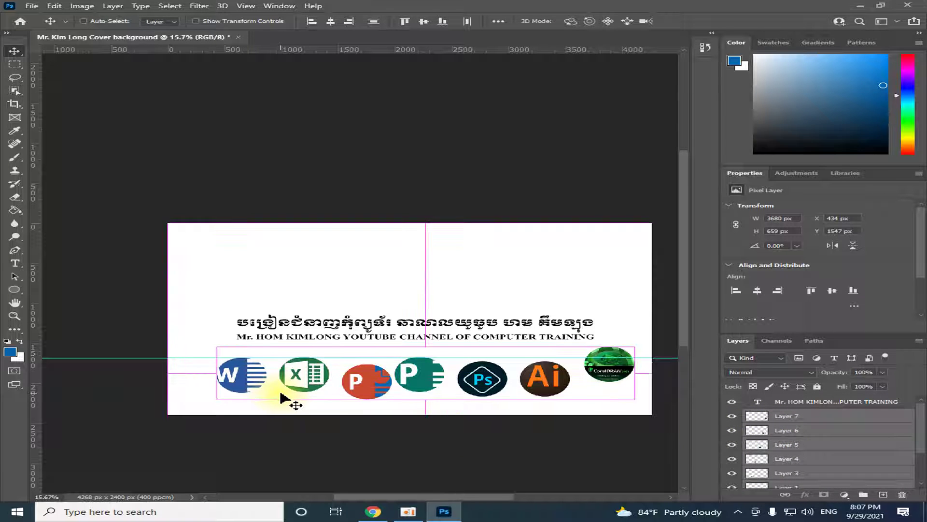
key("ctrl+t")
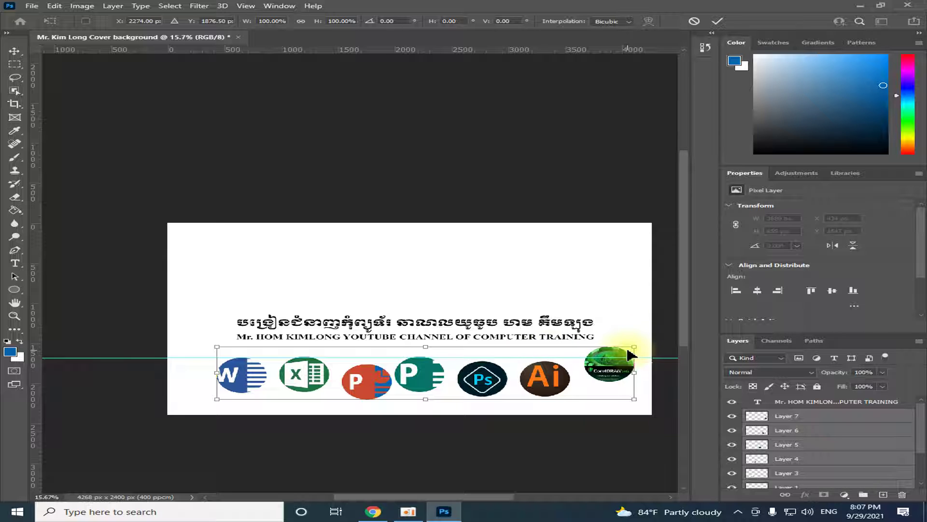
left_click_drag(634, 347, 469, 391)
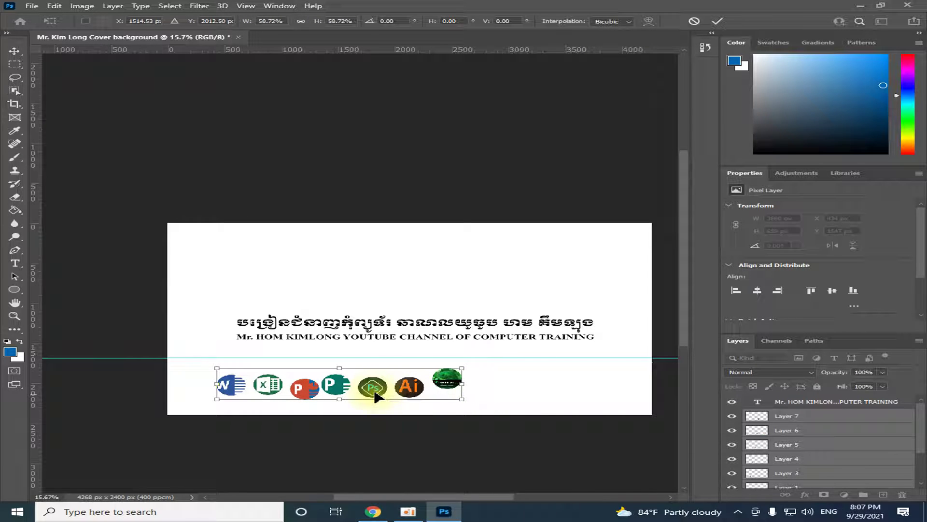
key("Return")
Step: Move the logo row up to the guide and align Word, Excel, PowerPoint, Publisher, Photoshop and Ai in one line
scroll(324, 395, "up", 1)
scroll(326, 398, "up", 3)
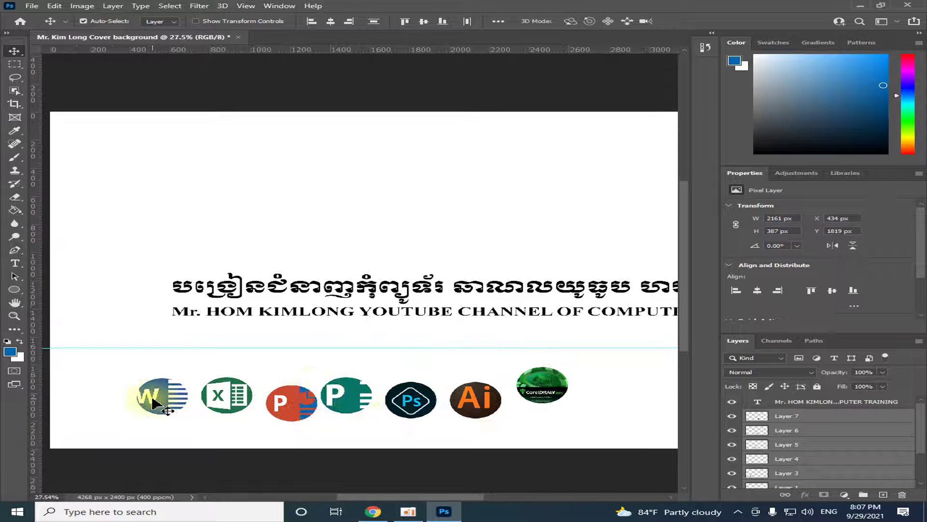
left_click_drag(155, 403, 206, 326)
left_click(328, 386)
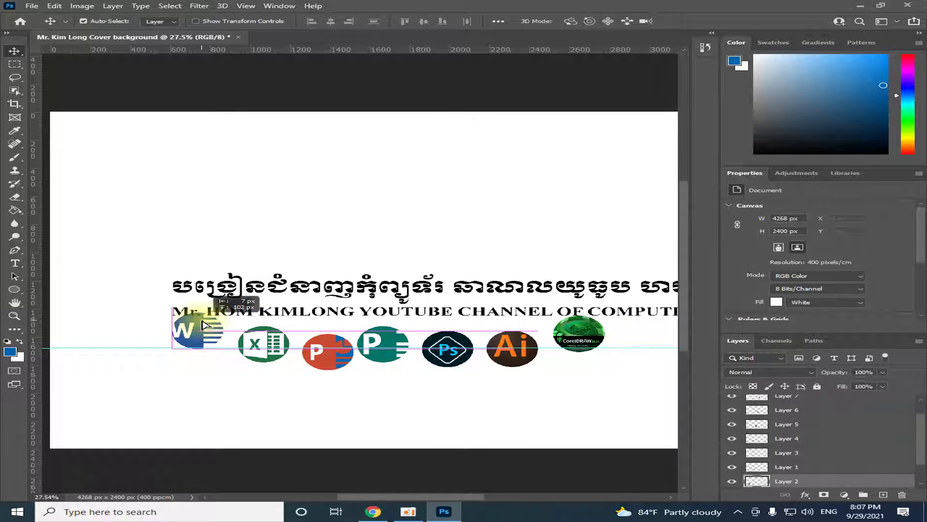
left_click_drag(203, 325, 204, 323)
mouse_move(284, 340)
left_mouse_down()
mouse_move(283, 327)
mouse_move(326, 328)
left_mouse_up()
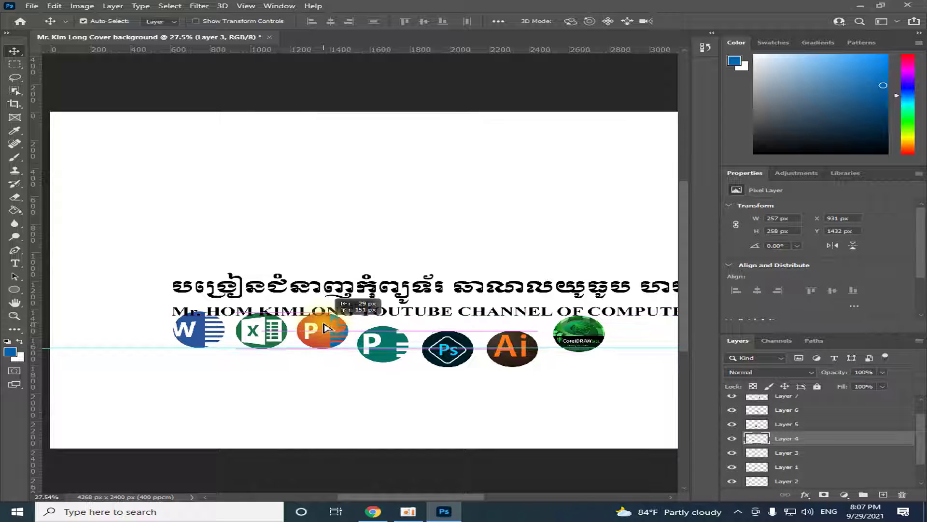
left_click_drag(380, 345, 382, 332)
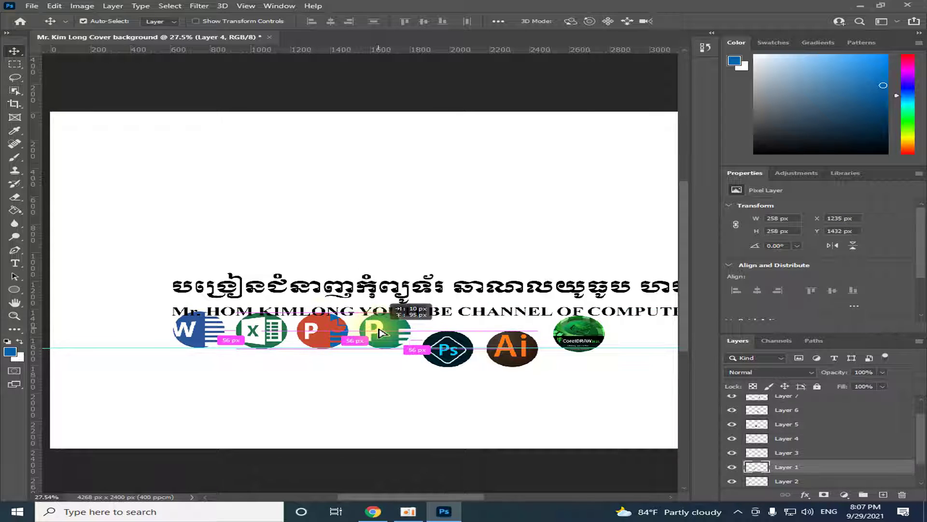
left_click_drag(447, 347, 448, 327)
left_click_drag(519, 340, 516, 320)
left_click_drag(587, 338, 583, 334)
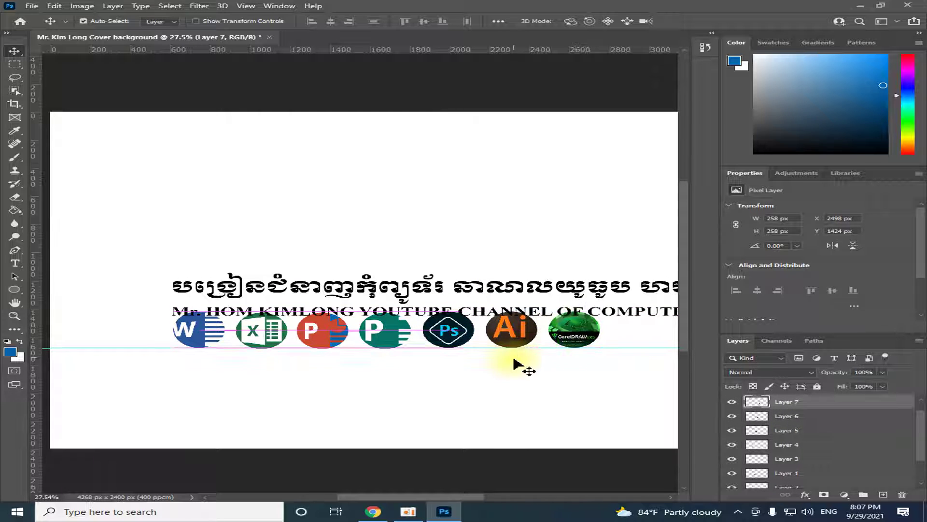
scroll(507, 377, "down", 2)
Step: Spread the logos wider: CorelDRAW to the right end, with Ai, Ps, Publisher, PowerPoint and Excel shifted right
scroll(616, 399, "down", 2)
scroll(618, 399, "up", 1)
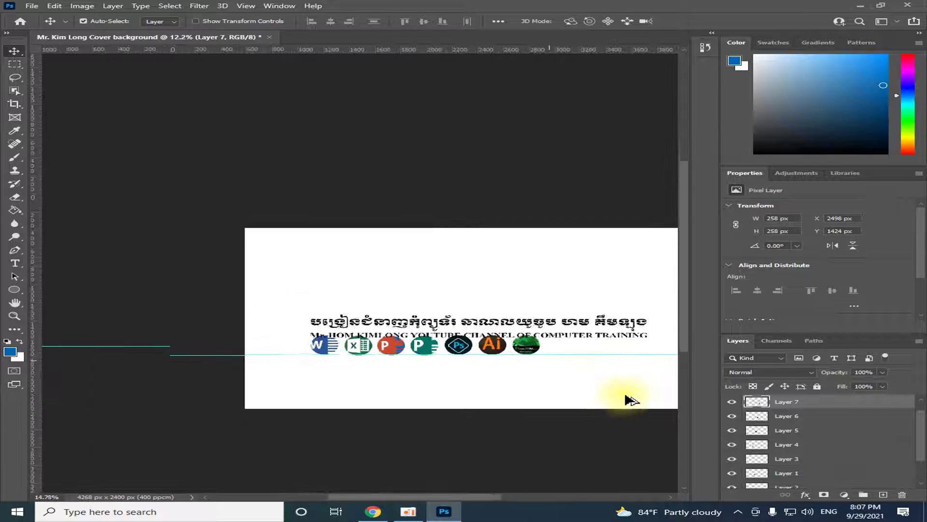
scroll(621, 396, "up", 2)
left_click_drag(466, 496, 476, 497)
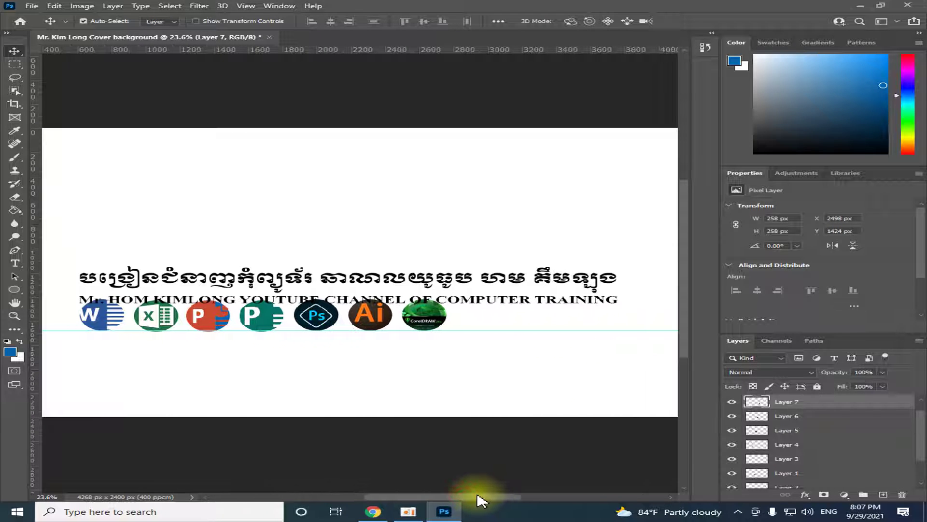
left_click_drag(435, 329, 602, 324)
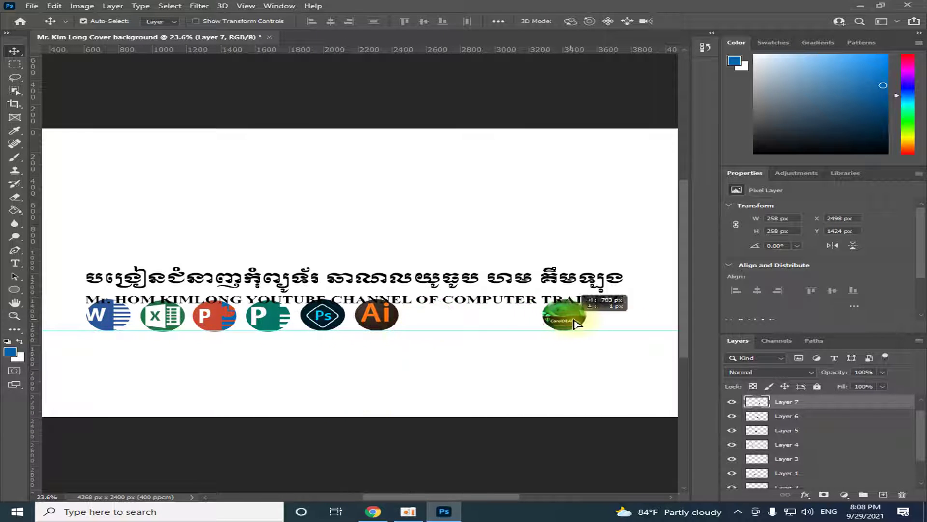
mouse_move(386, 323)
left_mouse_down()
mouse_move(541, 324)
mouse_move(533, 323)
left_mouse_up()
left_click_drag(324, 319, 471, 320)
mouse_move(284, 318)
left_mouse_down()
mouse_move(400, 318)
mouse_move(389, 318)
left_mouse_up()
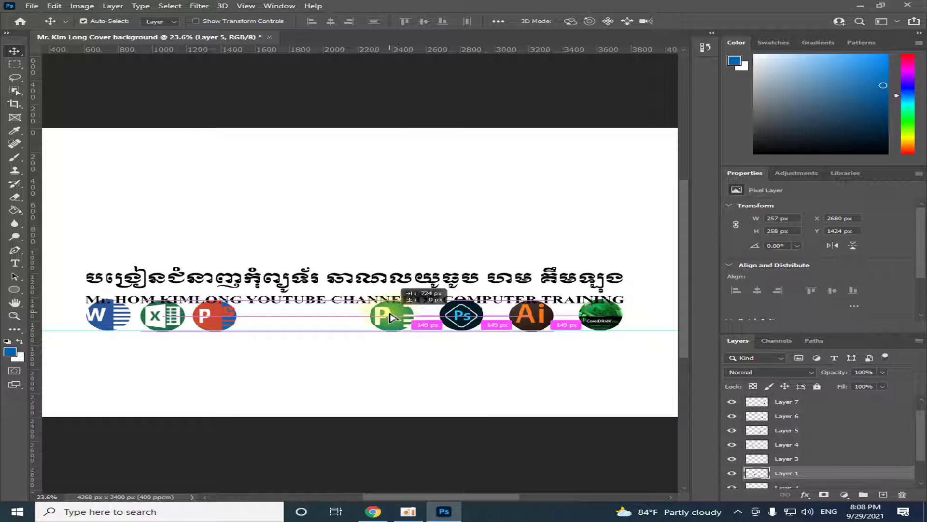
mouse_move(232, 318)
left_mouse_down()
mouse_move(350, 319)
mouse_move(341, 319)
left_mouse_up()
left_click_drag(143, 323, 260, 322)
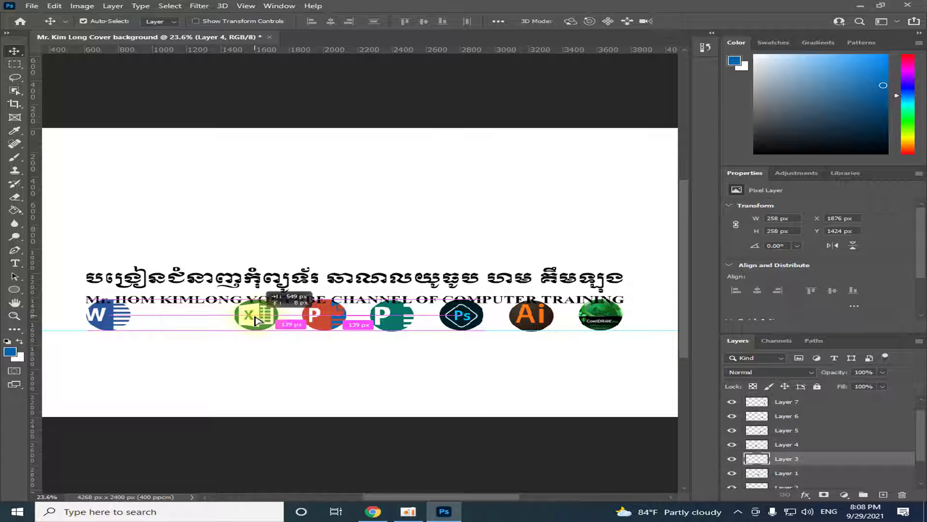
Step: Adjust Word and pull Excel, PowerPoint and Publisher back left to even the gaps
left_click_drag(259, 321, 256, 321)
mouse_move(119, 320)
left_mouse_down()
mouse_move(221, 320)
mouse_move(118, 321)
left_mouse_up()
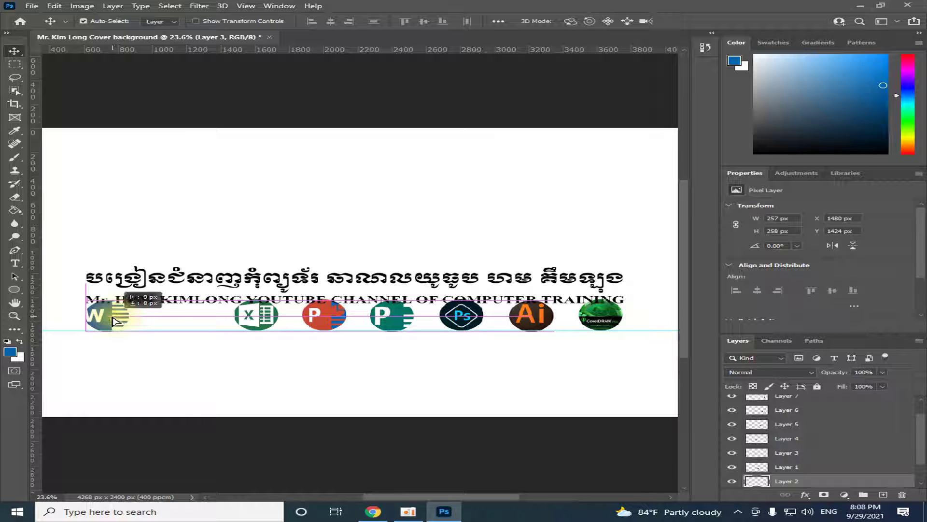
left_click_drag(110, 321, 107, 321)
left_click_drag(260, 323, 211, 324)
left_click_drag(327, 321, 295, 321)
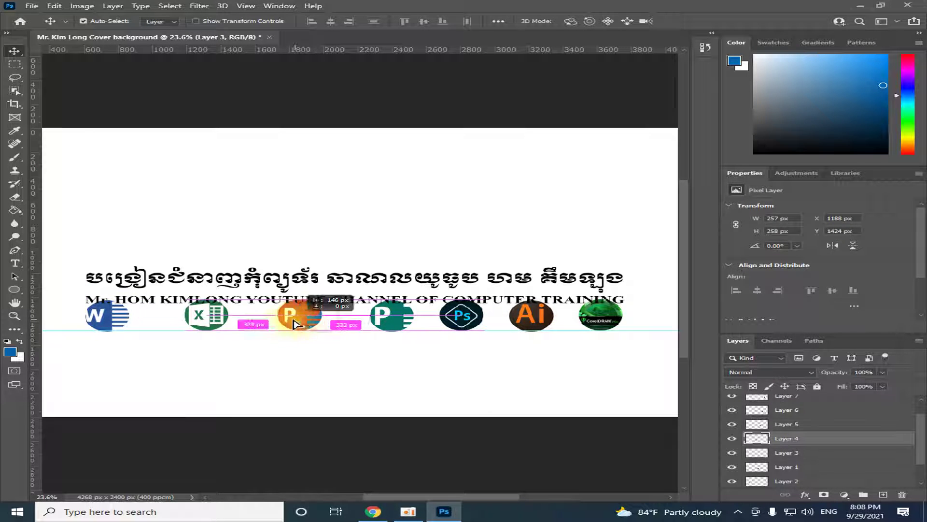
left_click_drag(395, 325, 379, 325)
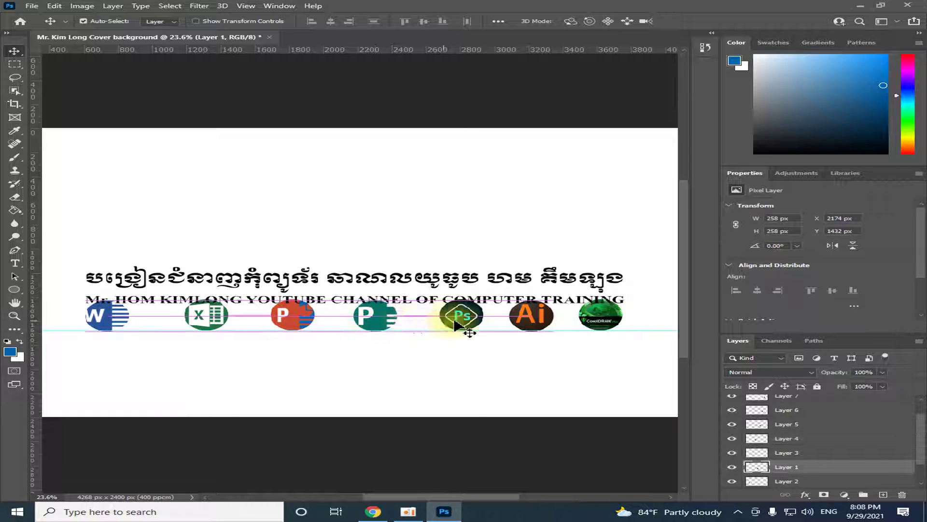
left_click_drag(204, 322, 191, 324)
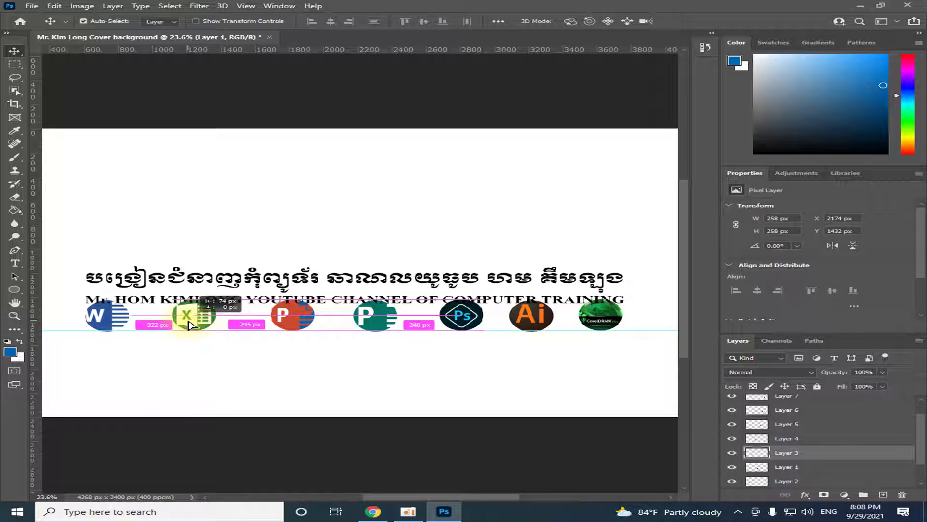
left_click_drag(305, 328, 289, 329)
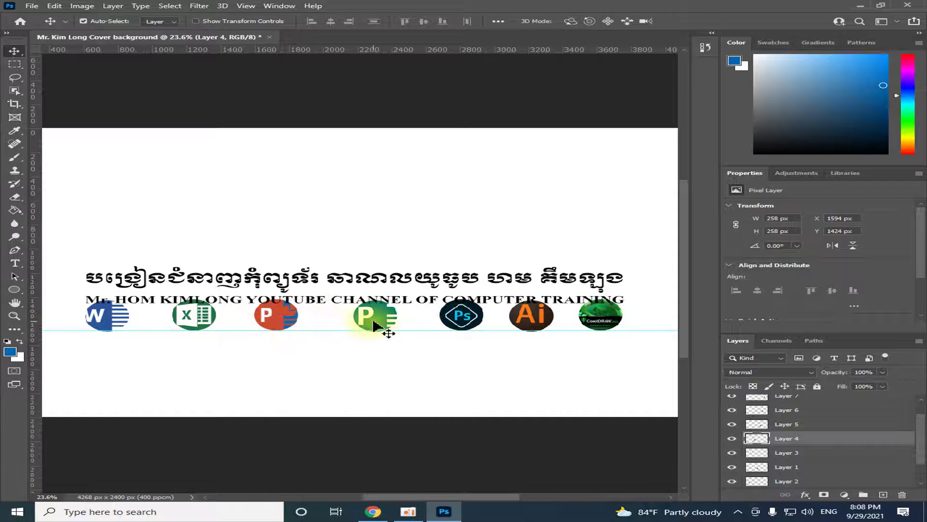
left_click_drag(377, 326, 363, 326)
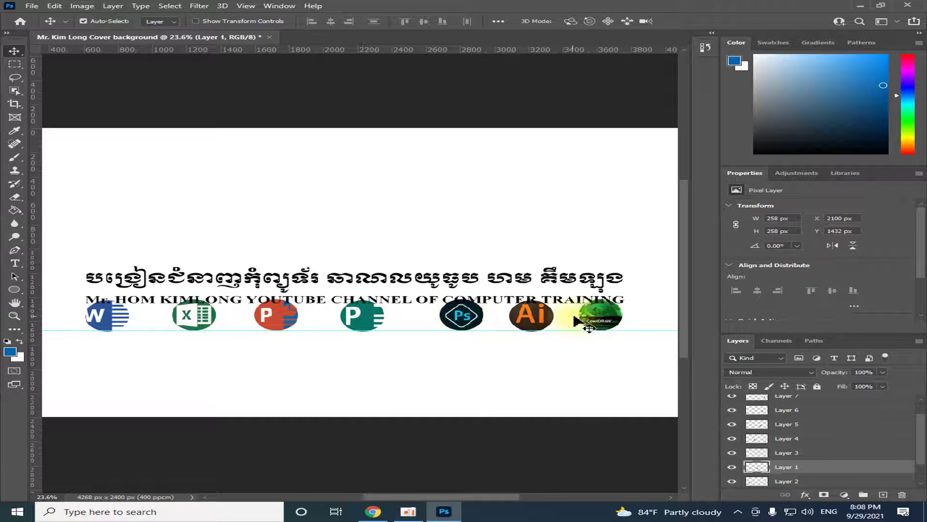
Step: Fine-tune the Ps, Ai, Excel, PowerPoint, Publisher and CorelDRAW positions for equal spacing
left_click_drag(463, 318, 451, 319)
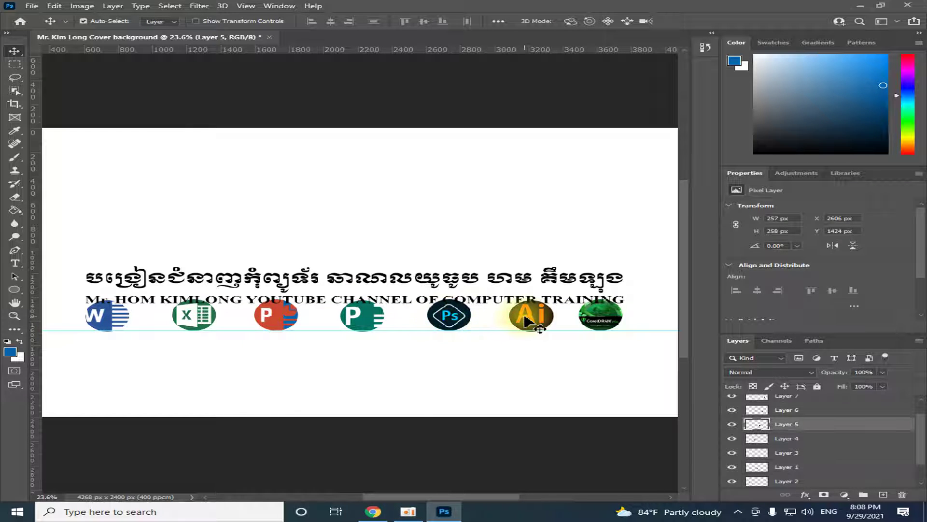
left_click_drag(526, 321, 518, 321)
left_click_drag(203, 323, 192, 323)
left_click_drag(287, 323, 279, 322)
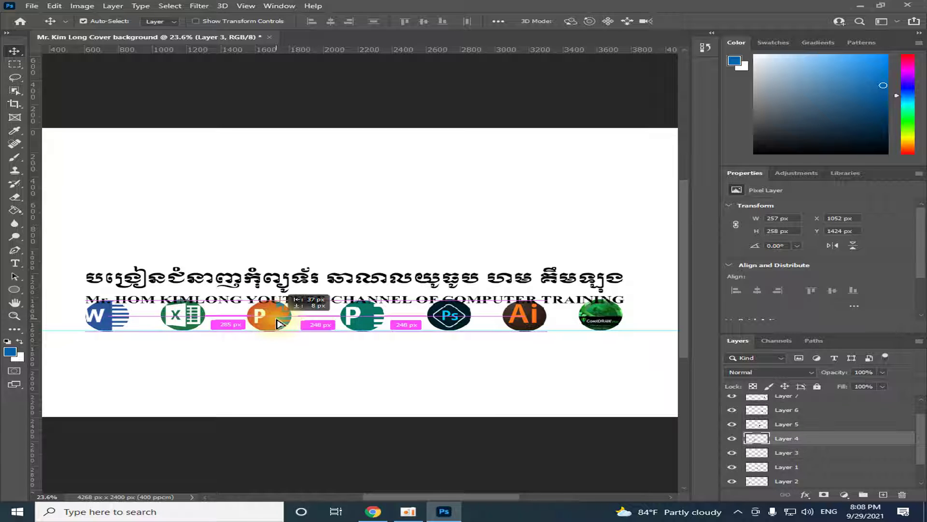
left_click_drag(382, 322, 374, 323)
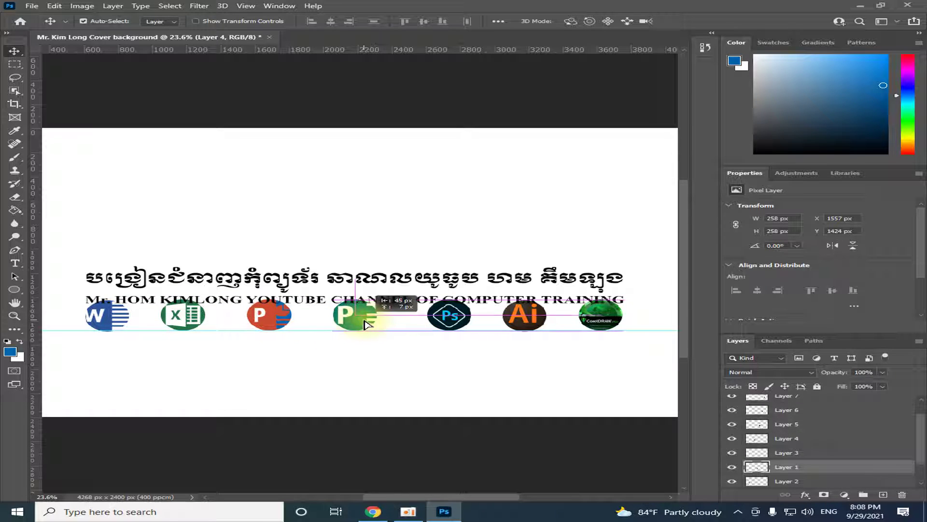
left_click_drag(458, 323, 448, 324)
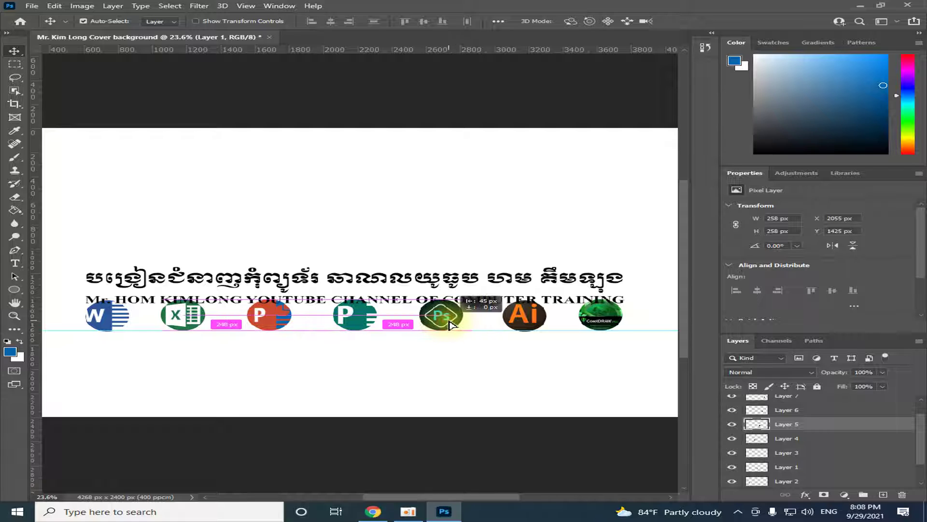
left_click_drag(603, 319, 613, 318)
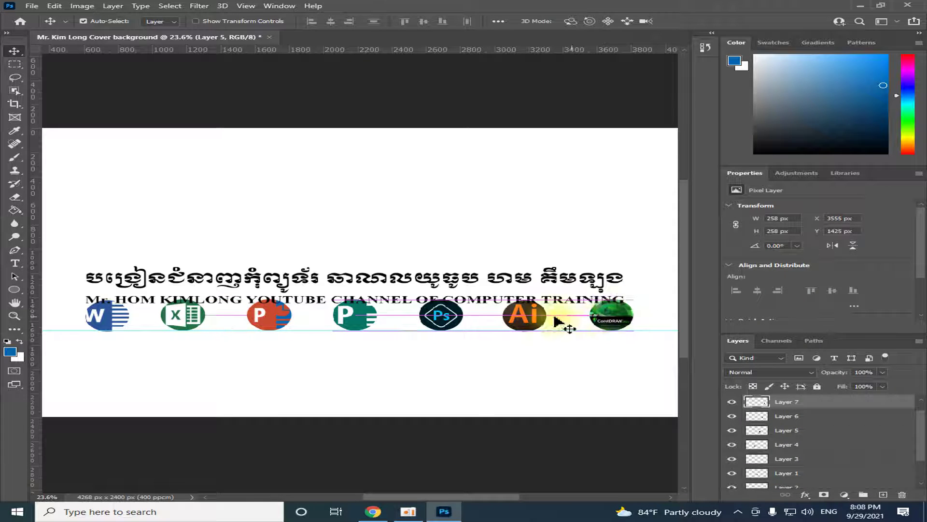
left_click_drag(531, 321, 534, 321)
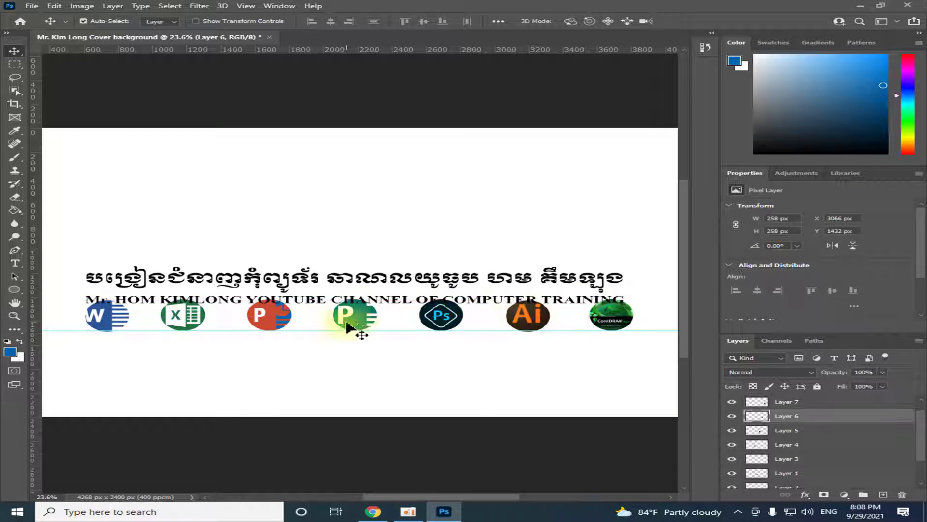
left_click_drag(347, 326, 356, 327)
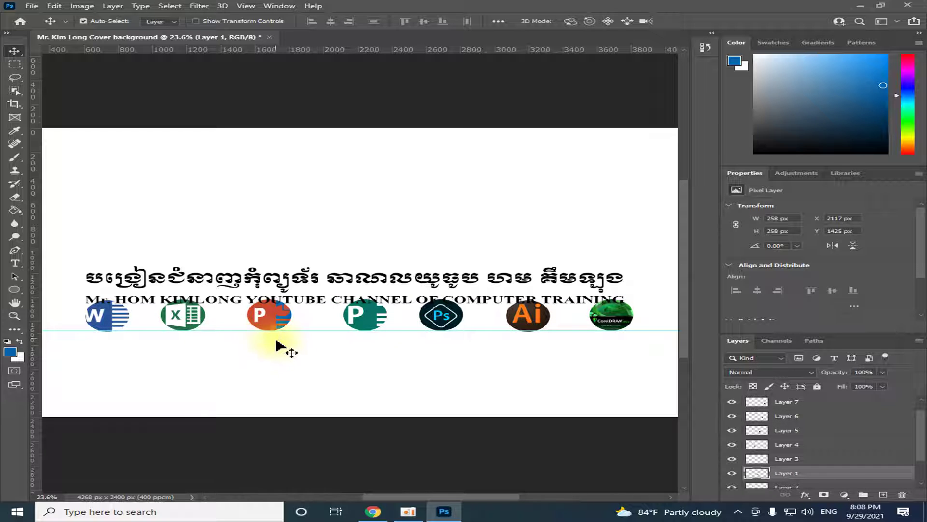
scroll(292, 367, "up", 2)
Step: Check each logo's X position in Properties, from Ai and CorelDRAW through Word
scroll(225, 347, "down", 2)
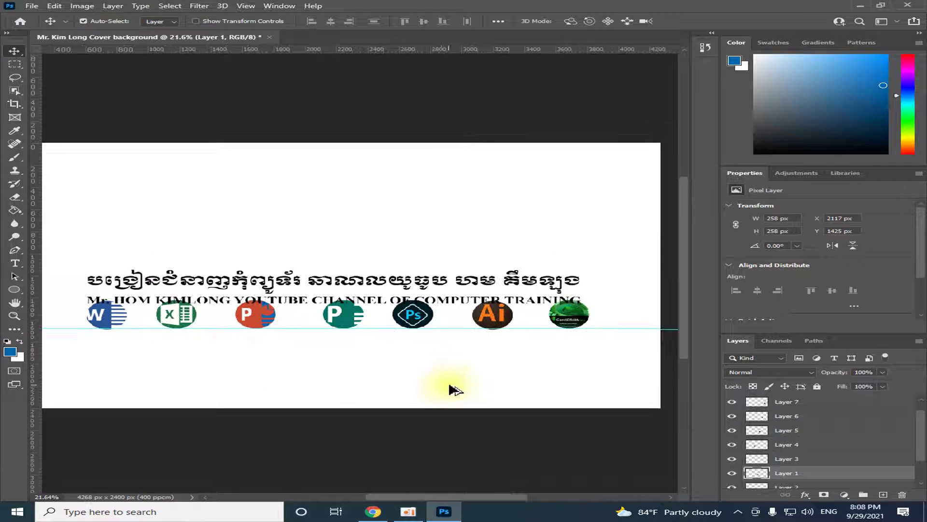
left_click(493, 314)
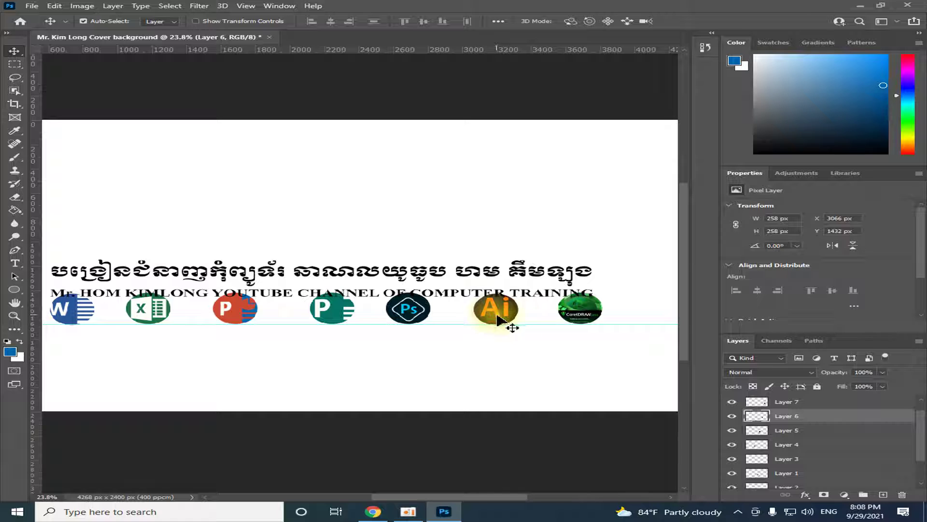
left_click(584, 316)
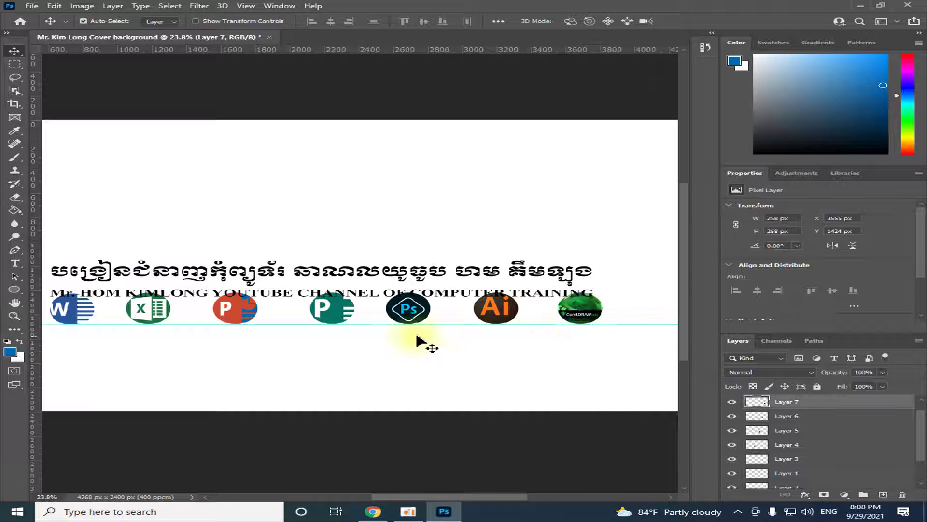
left_click(319, 323)
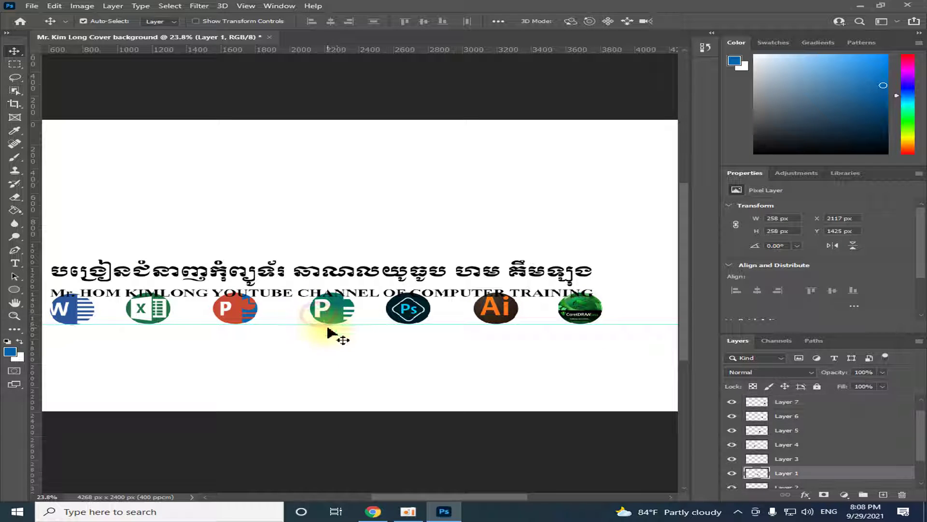
left_click(230, 319)
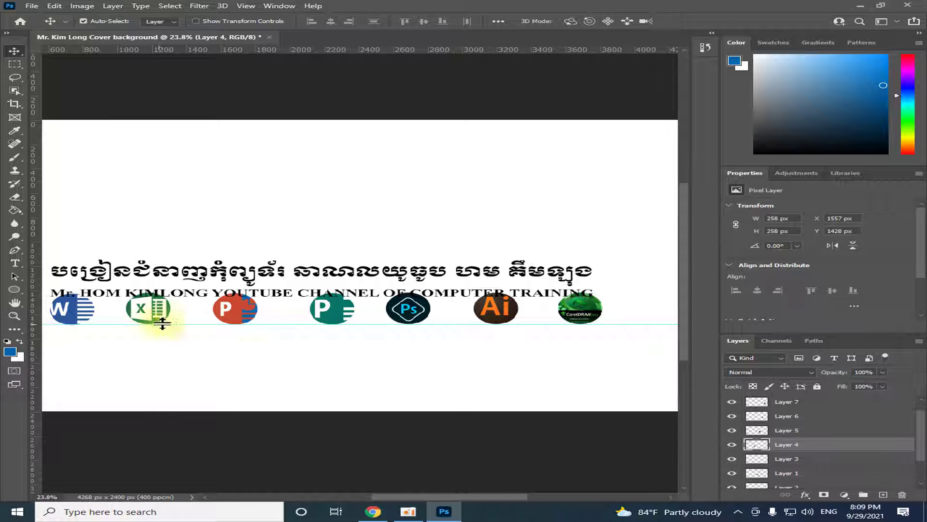
left_click(159, 315)
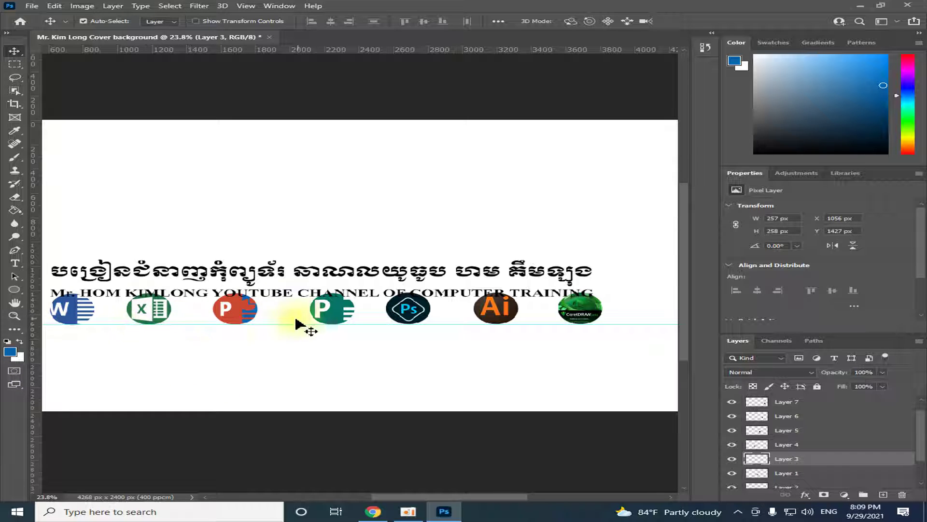
left_click(74, 315)
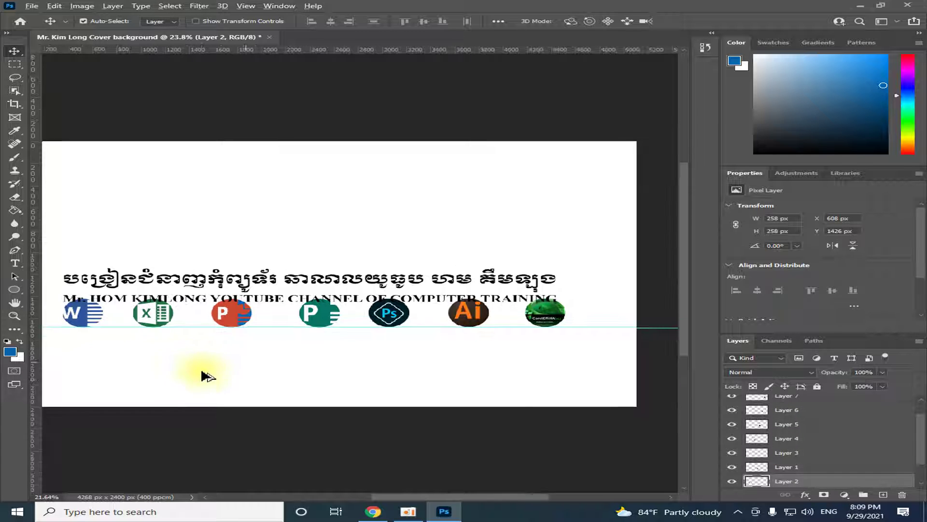
Step: Drag the horizontal guide off the logo row back onto the ruler to delete it
scroll(192, 362, "down", 3)
scroll(145, 348, "up", 2)
scroll(221, 375, "up", 1)
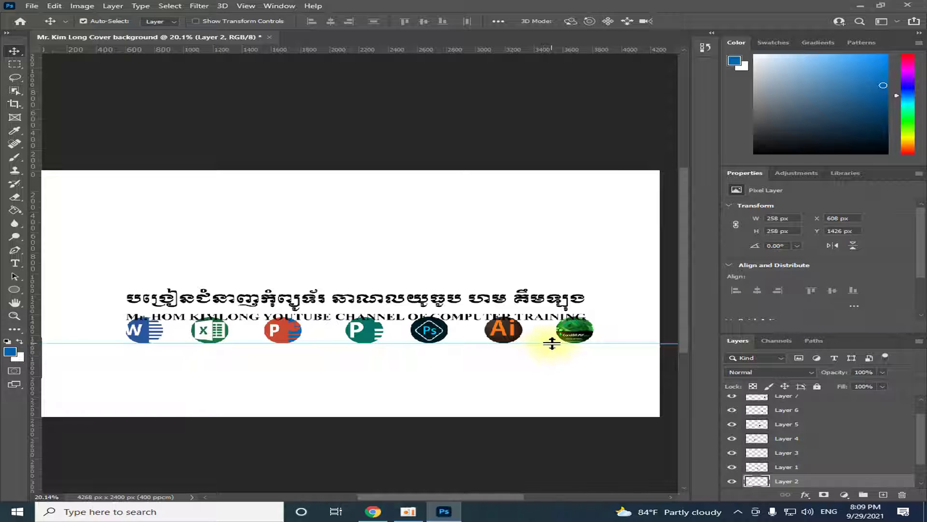
left_click_drag(551, 342, 502, 152)
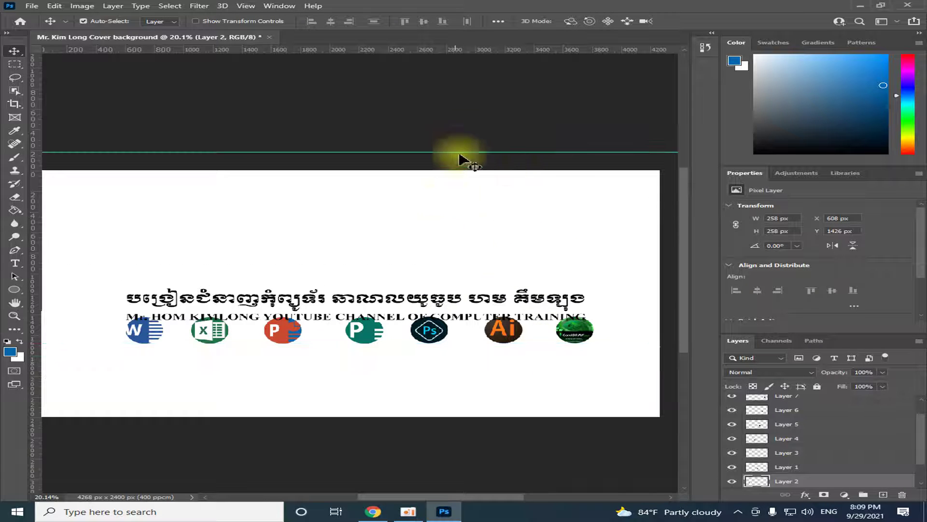
left_click_drag(460, 152, 469, 50)
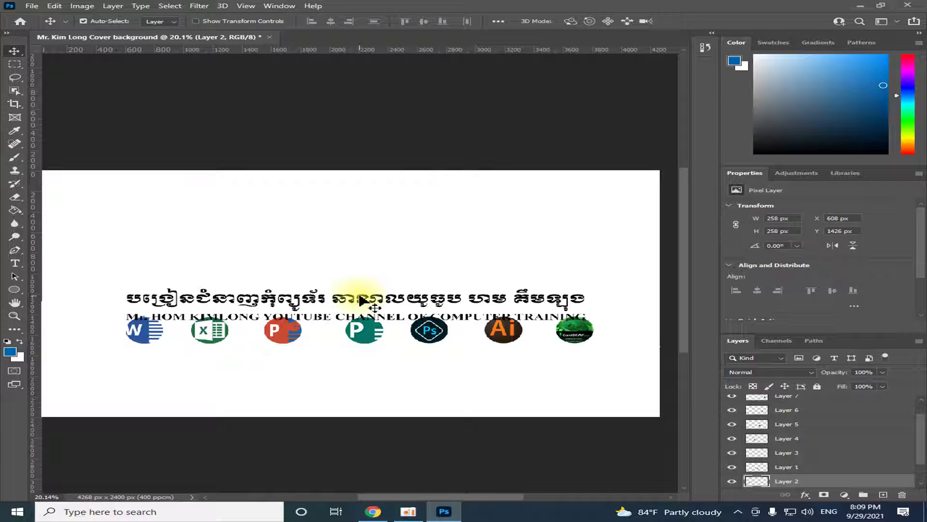
scroll(376, 352, "up", 1)
scroll(387, 328, "down", 2)
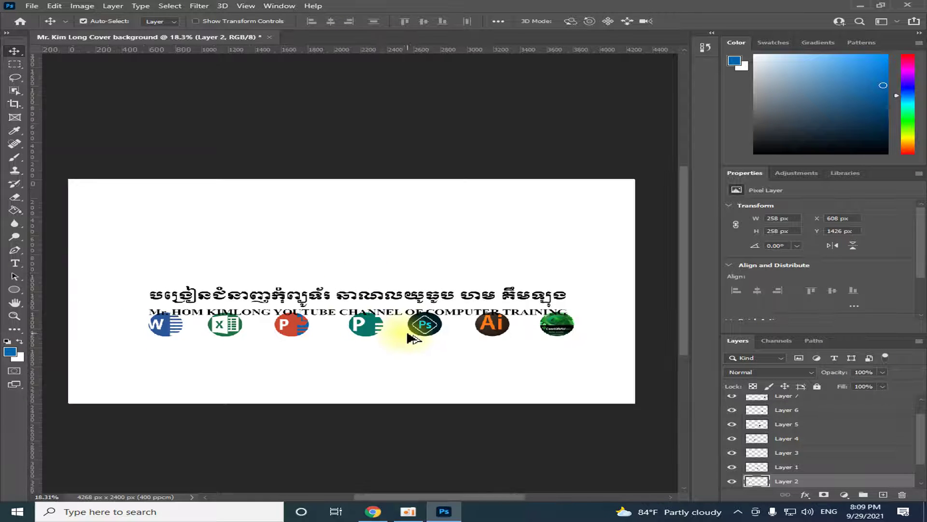
scroll(405, 339, "up", 1)
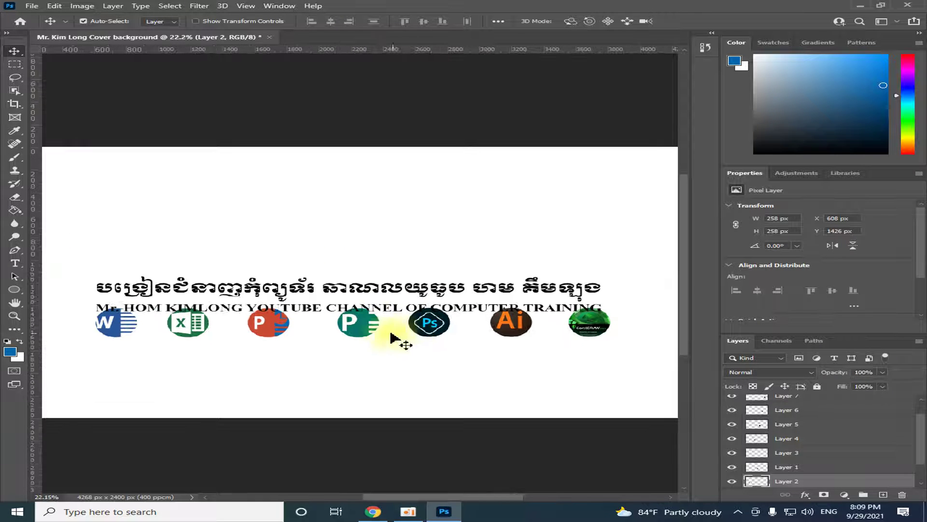
Step: Lower the Khmer title slightly and move the HOM KIMLONG line below the logo row
left_click(346, 291)
key("Down")
key("Down")
key("Down")
key("Down")
key("Down")
key("Down")
key("Down")
key("Down")
key("Down")
key("Down")
key("Down")
key("Down")
key("Down")
key("Down")
key("Down")
key("Down")
key("Down")
key("Down")
key("Down")
key("Down")
key("Down")
left_click(337, 310)
left_click_drag(337, 313, 340, 351)
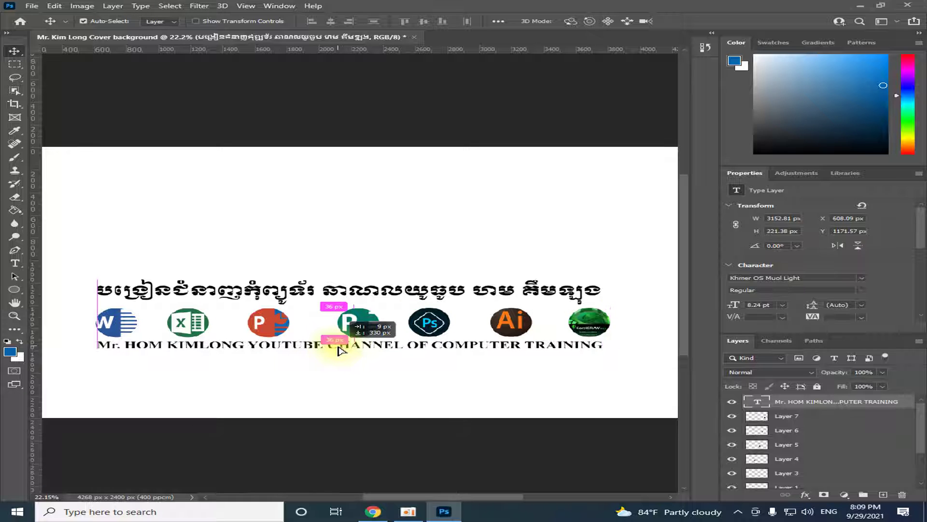
left_click_drag(344, 351, 344, 351)
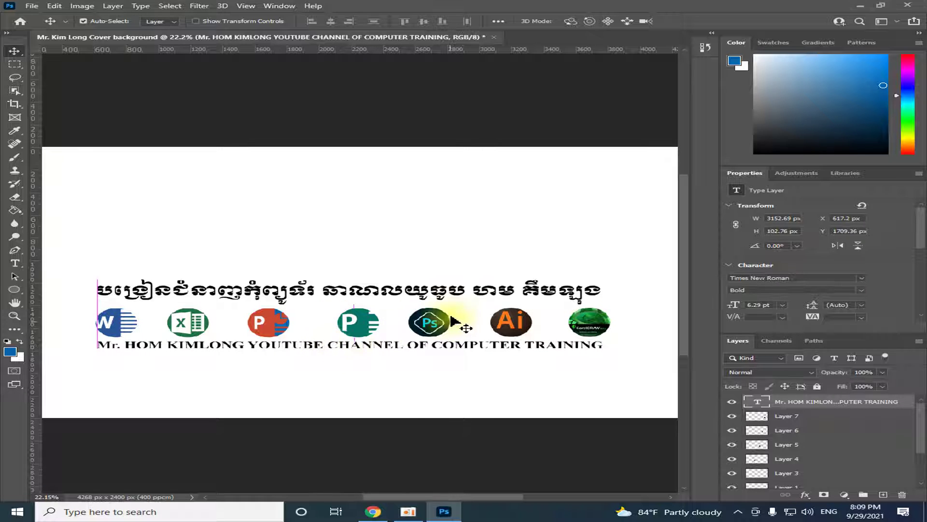
Step: Fine-tune the Khmer title's height and nudge the HOM KIMLONG line up under the logos
left_click(456, 296)
left_click_drag(456, 296, 456, 300)
key("shift+Up")
key("shift+Up")
left_click(420, 347)
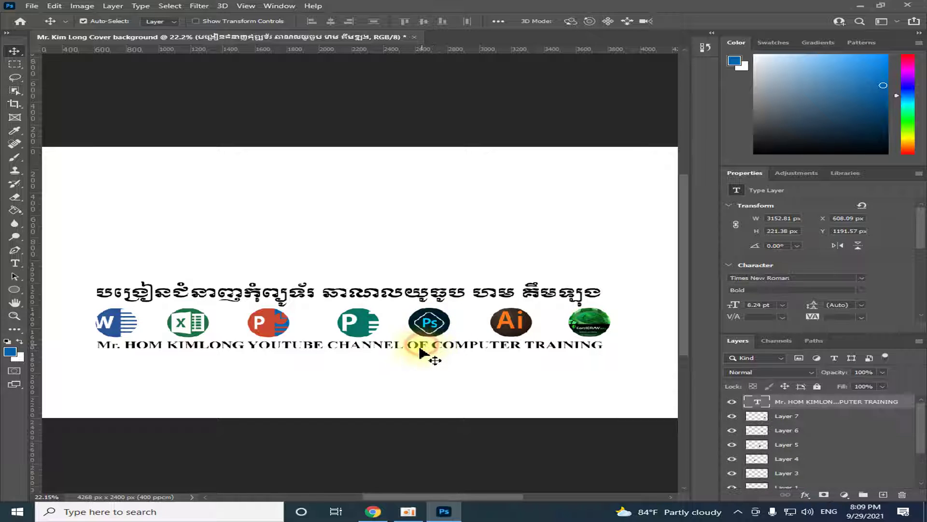
key("Up")
key("Up")
key("Up")
key("Up")
key("Up")
key("Up")
key("Up")
key("Up")
key("Up")
key("Up")
key("Up")
key("Up")
key("shift+Up")
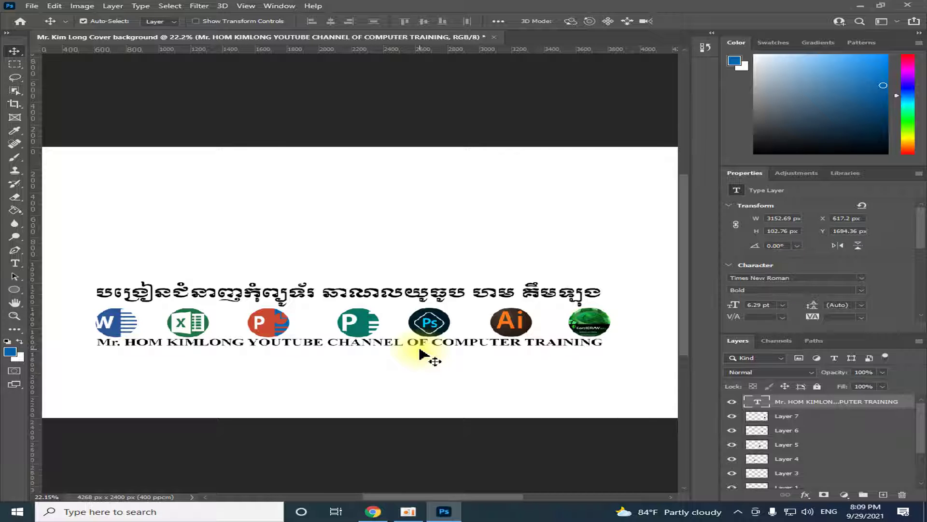
left_click(588, 327)
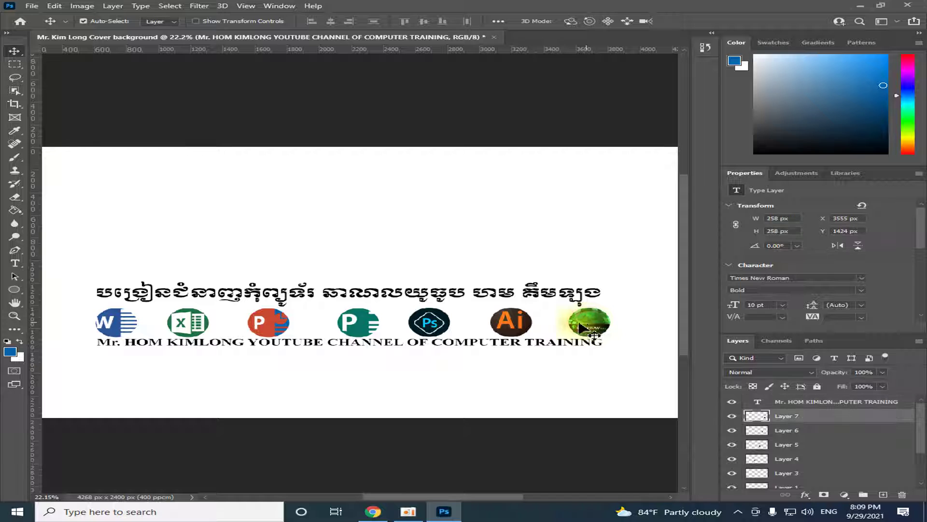
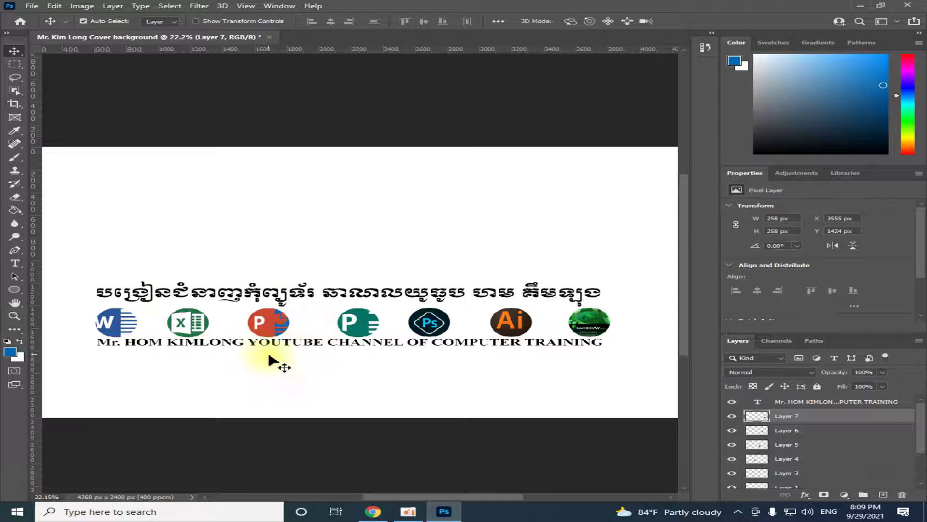
Step: Open the laptop photo dcw1nri2iy0eibc7hxxe.jpg from Downloads as a second document
scroll(292, 347, "down", 1)
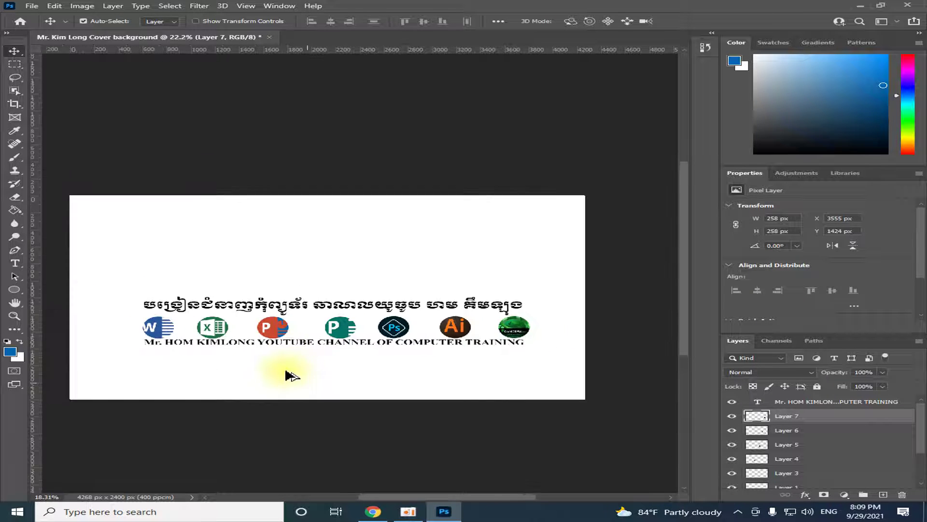
scroll(75, 324, "up", 1)
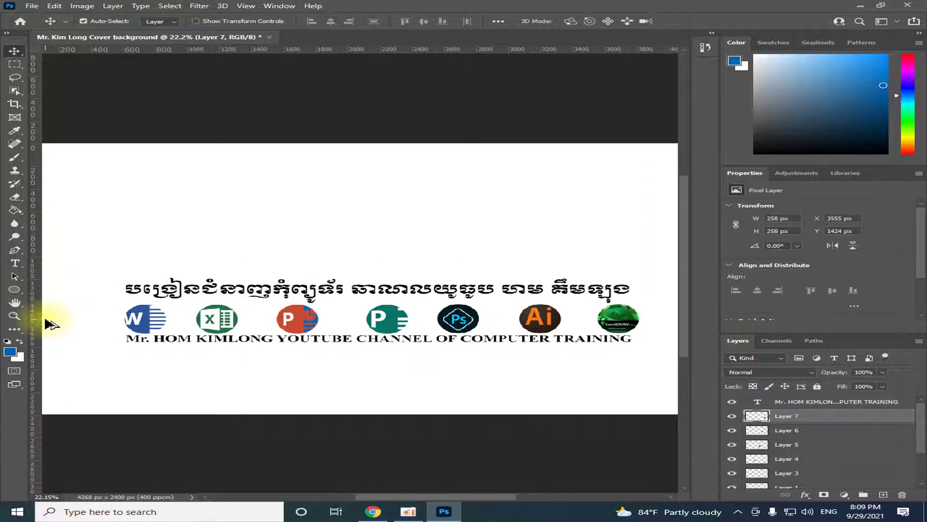
left_click(32, 7)
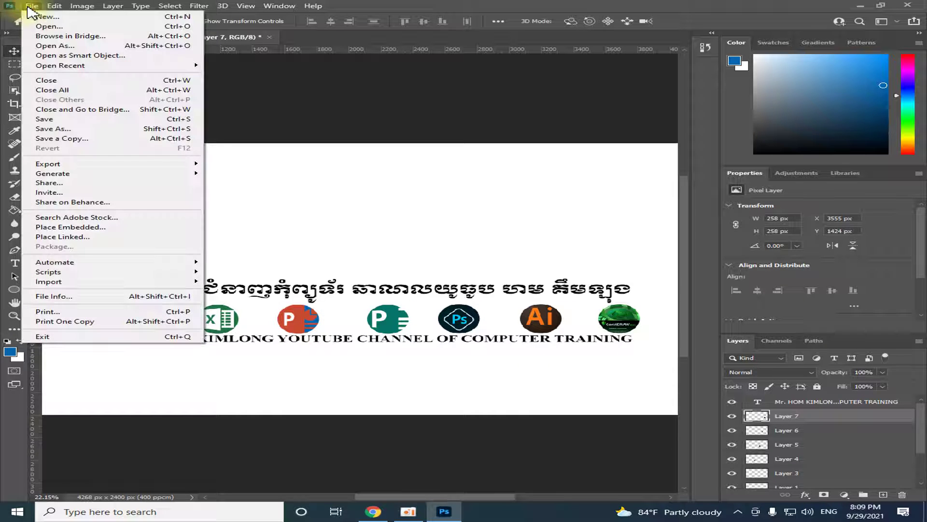
left_click(32, 6)
left_click(49, 26)
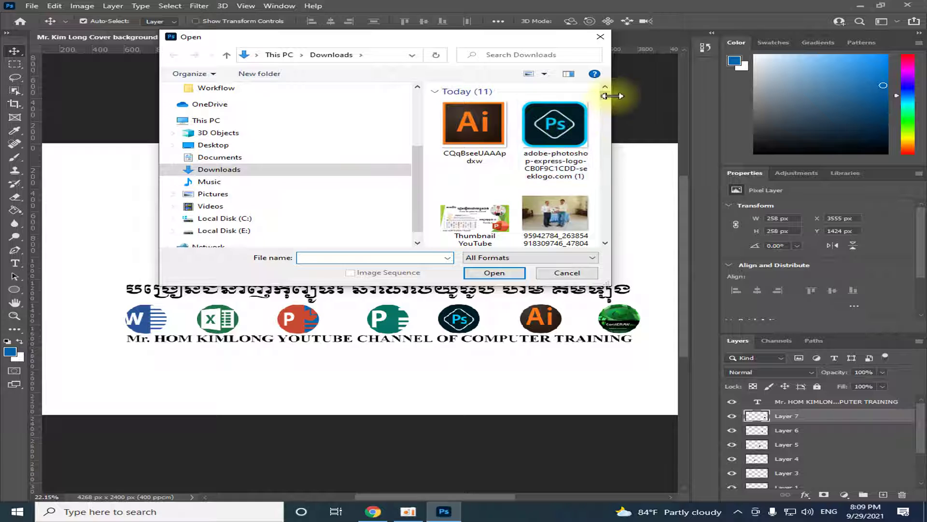
left_click_drag(603, 95, 599, 180)
left_click(475, 150)
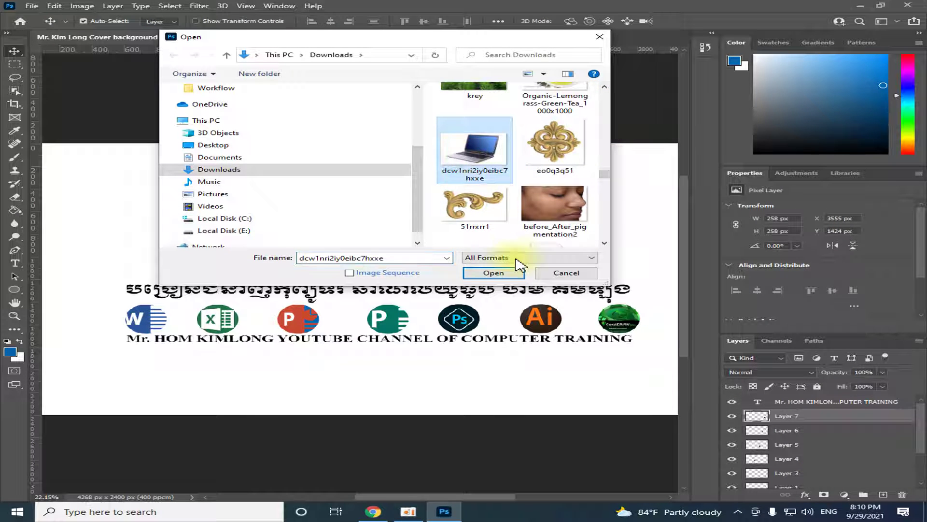
left_click(505, 274)
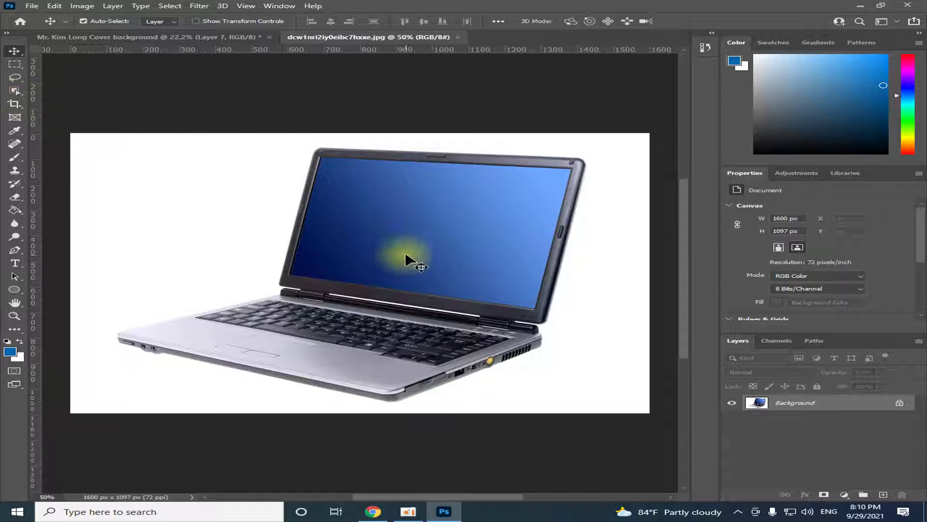
Step: Select the laptop with the Object Selection Tool by enclosing it in a box
left_click(14, 93)
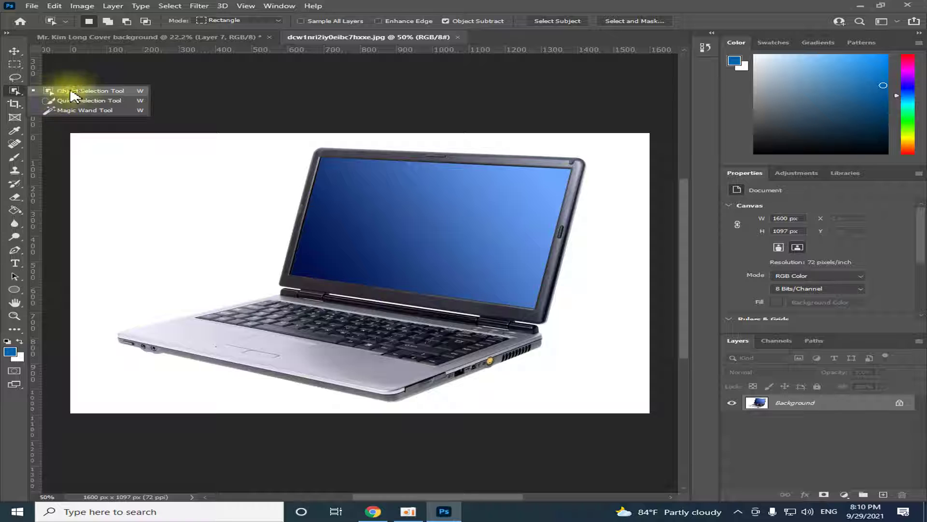
left_click(84, 92)
left_click_drag(181, 134, 629, 399)
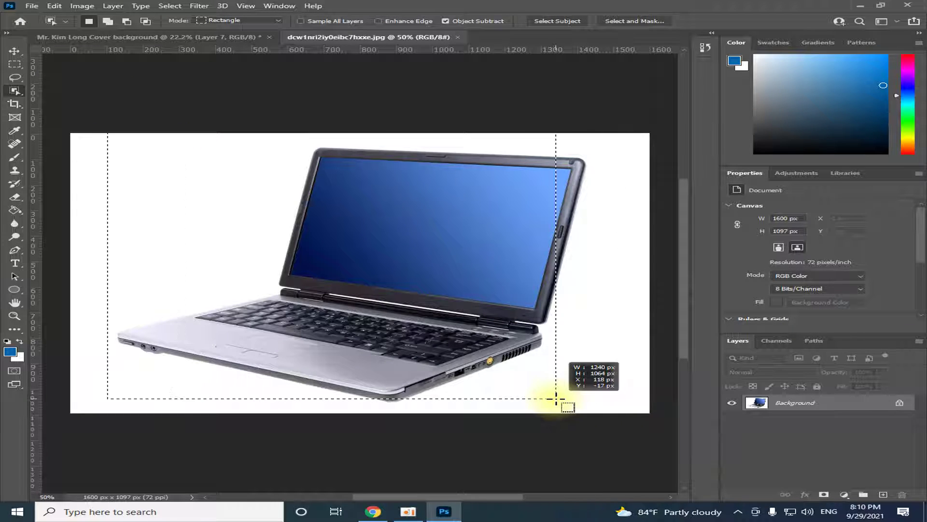
left_click_drag(630, 400, 638, 411)
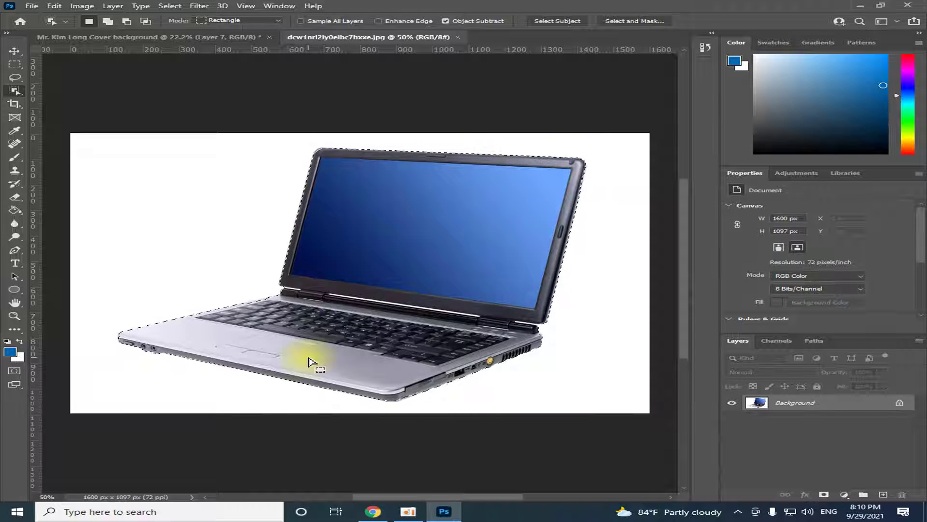
left_click(15, 51)
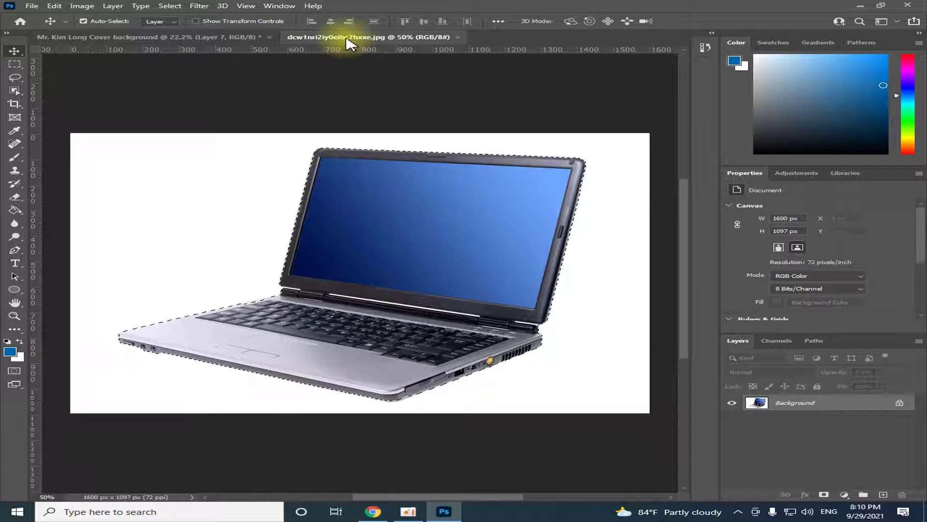
Step: Copy the selected laptop into the cover banner as Layer 8 and close the photo
left_click_drag(348, 38, 534, 108)
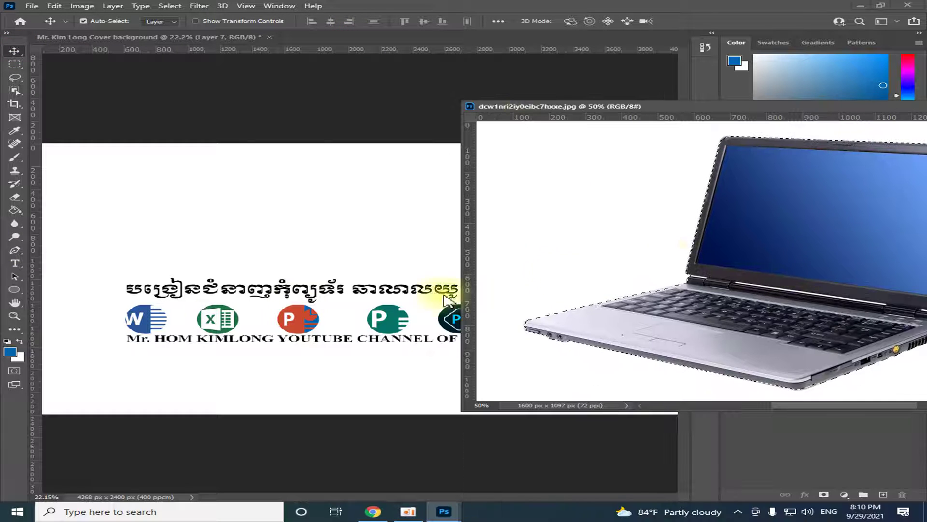
left_click_drag(810, 240, 307, 231)
left_click_drag(235, 232, 233, 228)
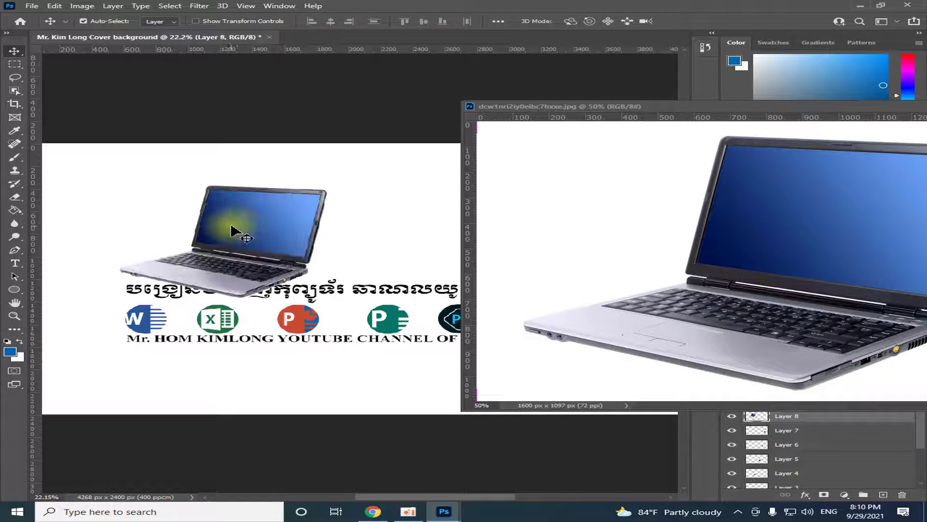
left_click_drag(488, 106, 248, 122)
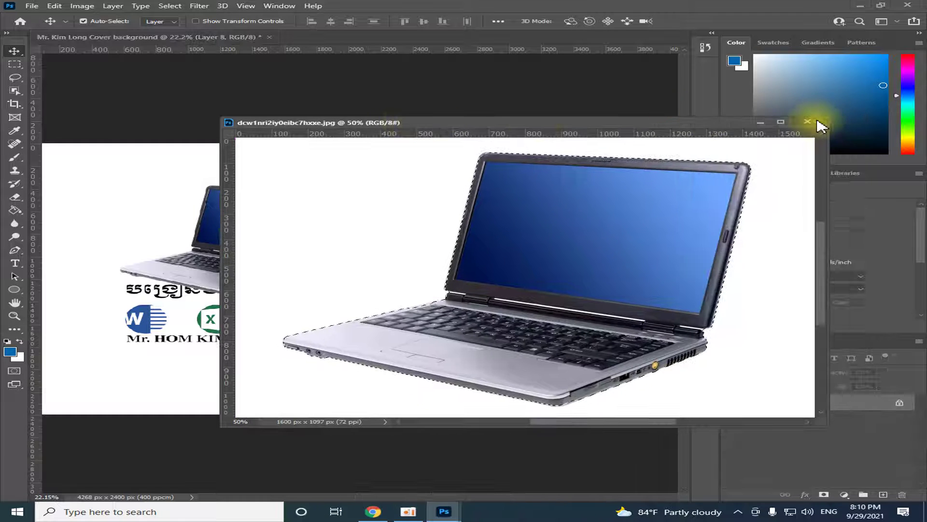
left_click(808, 121)
left_click_drag(279, 217, 343, 219)
scroll(340, 227, "down", 2)
Step: Scale the banner laptop down to 474 × 392 px with Free Transform
key("ctrl+t")
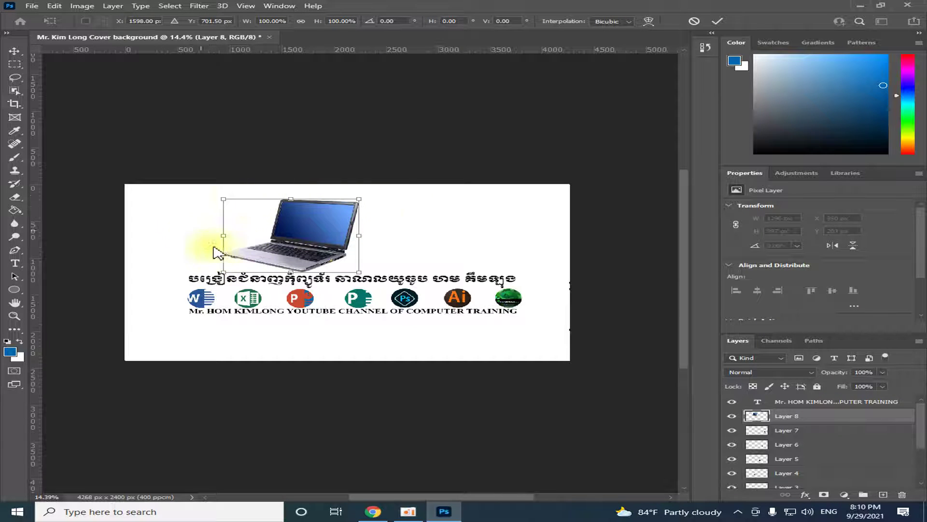
key("alt+space")
left_click(325, 223)
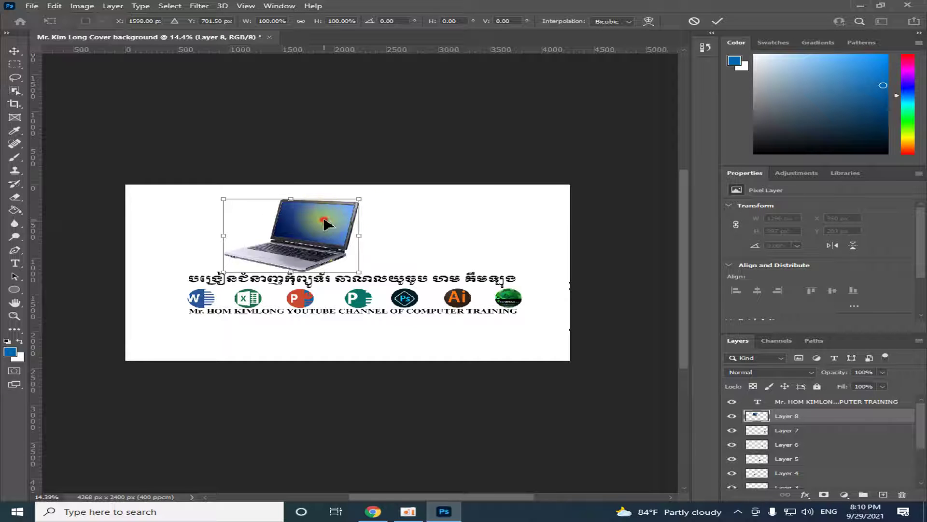
double_click(324, 220)
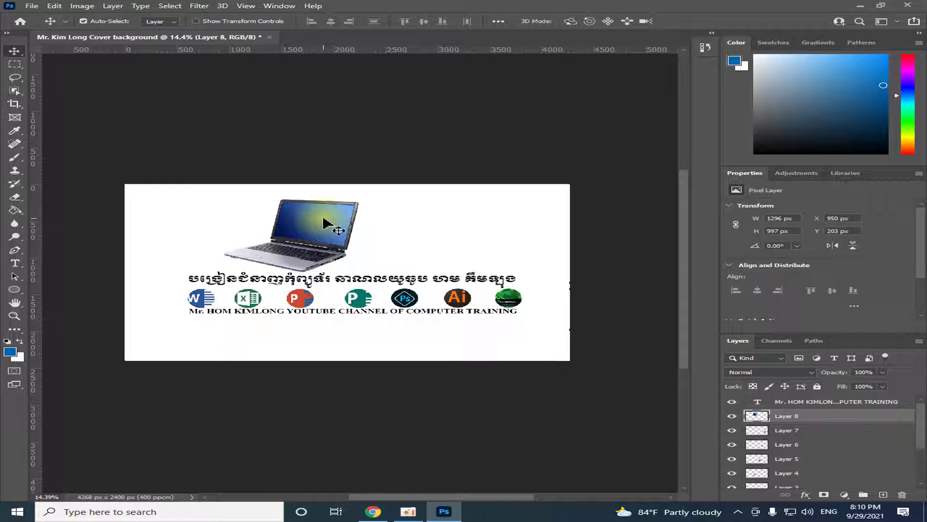
key("ctrl+t")
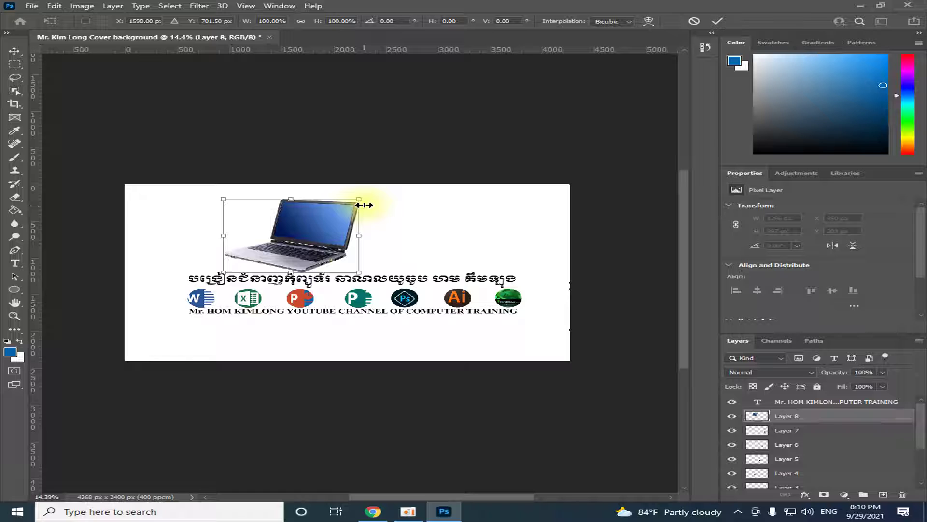
left_click_drag(357, 199, 324, 220)
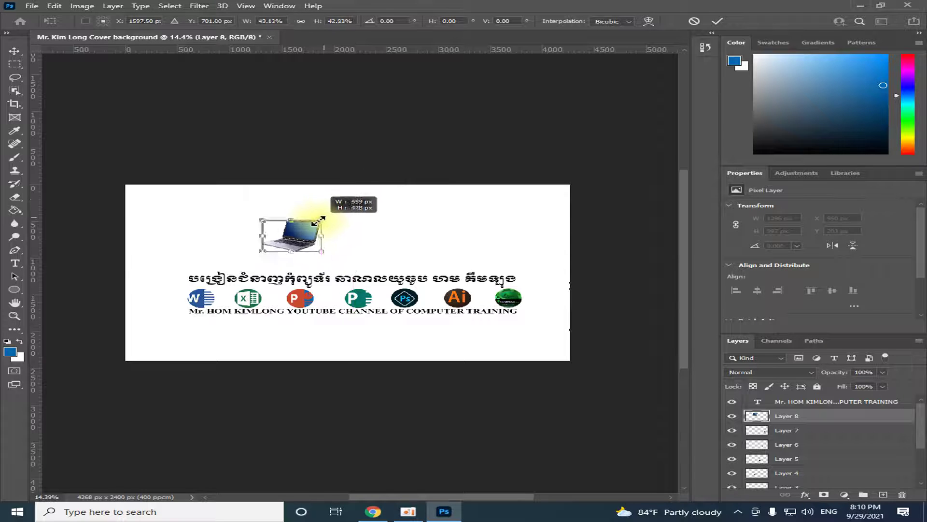
mouse_move(317, 220)
left_mouse_down()
mouse_move(337, 216)
mouse_move(151, 297)
left_mouse_up()
key("Return")
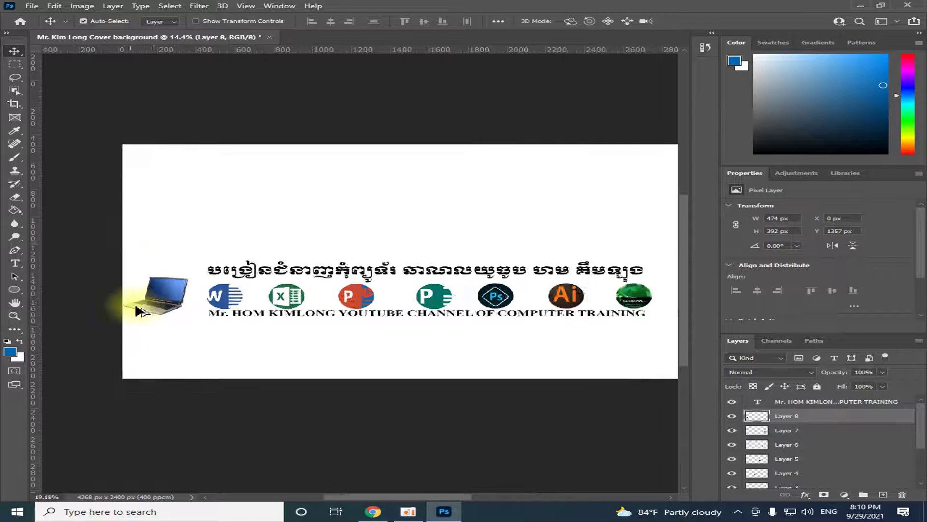
Step: Nudge the laptop right and up to sit just left of the Word icon
scroll(140, 311, "up", 5)
left_click_drag(179, 304, 206, 295)
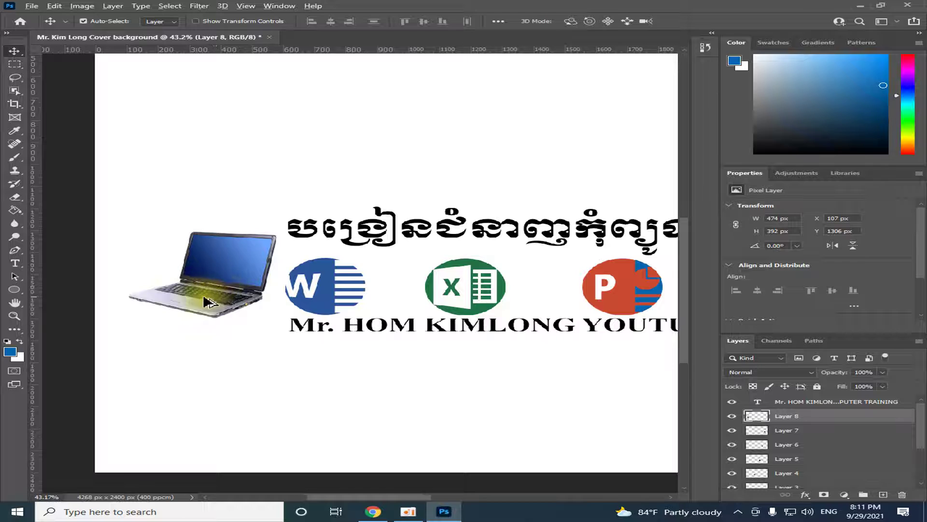
scroll(231, 319, "down", 5)
scroll(386, 358, "down", 3)
scroll(579, 360, "up", 2)
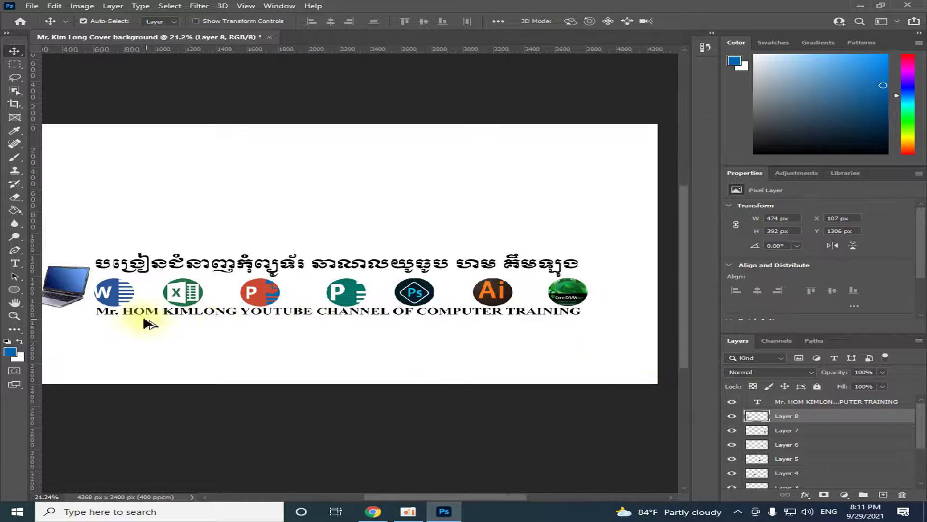
scroll(82, 302, "down", 2)
scroll(82, 301, "up", 1)
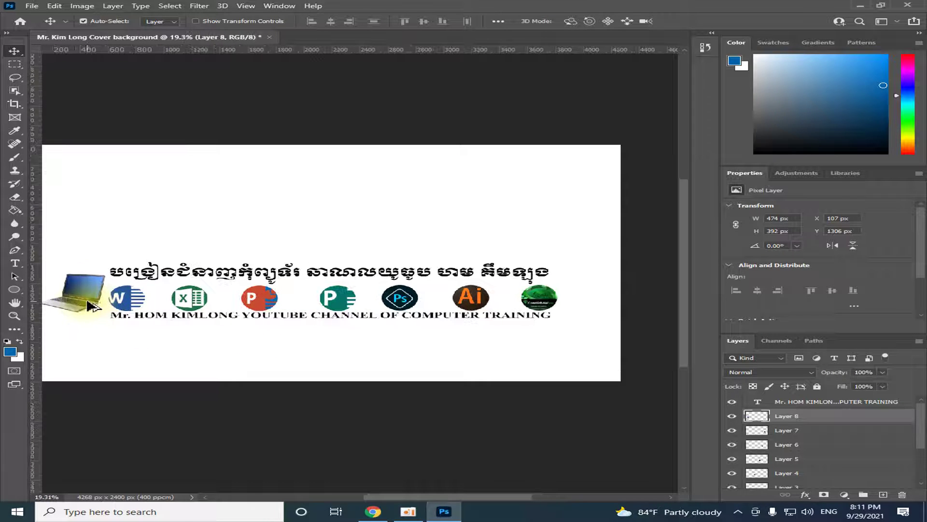
scroll(94, 307, "up", 1)
scroll(94, 306, "down", 1)
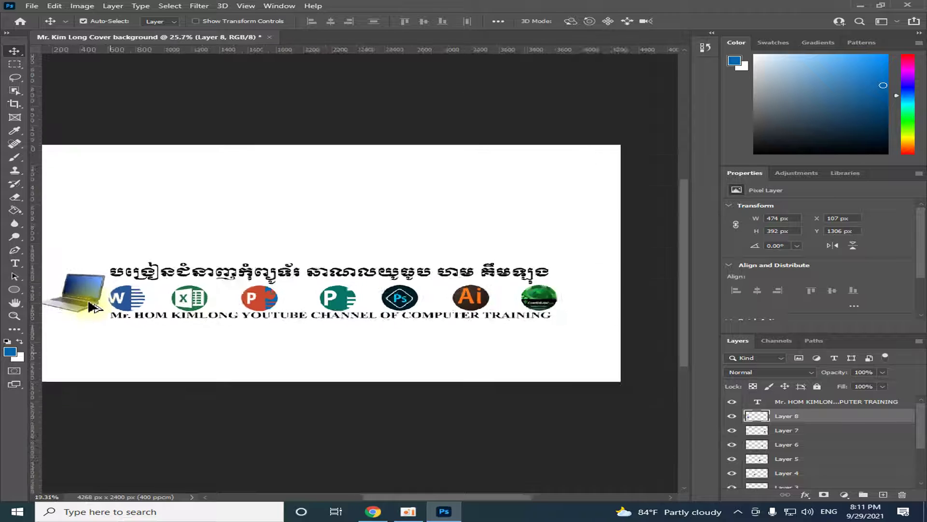
scroll(93, 307, "down", 1)
scroll(90, 308, "down", 1)
scroll(87, 309, "up", 1)
scroll(84, 310, "up", 1)
scroll(80, 313, "down", 1)
scroll(80, 313, "up", 1)
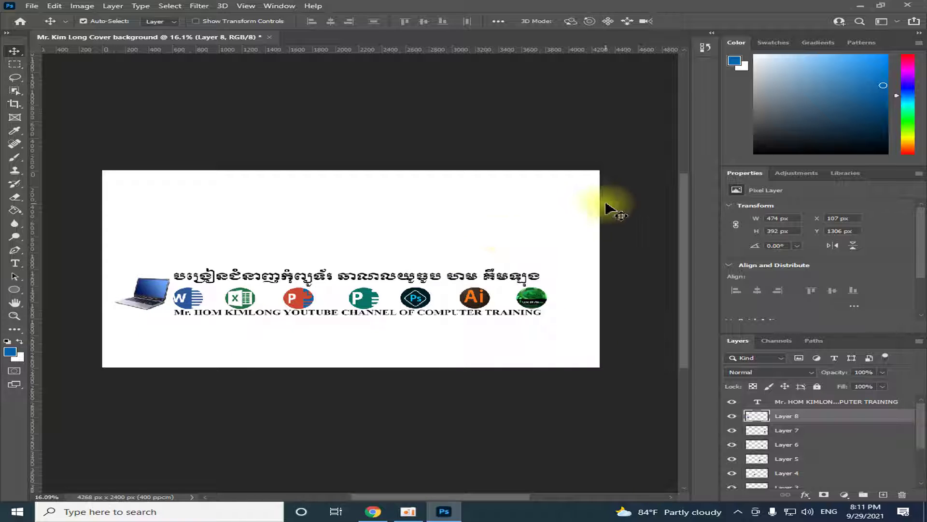
mouse_move(637, 189)
left_mouse_down()
mouse_move(498, 276)
mouse_move(92, 344)
left_mouse_up()
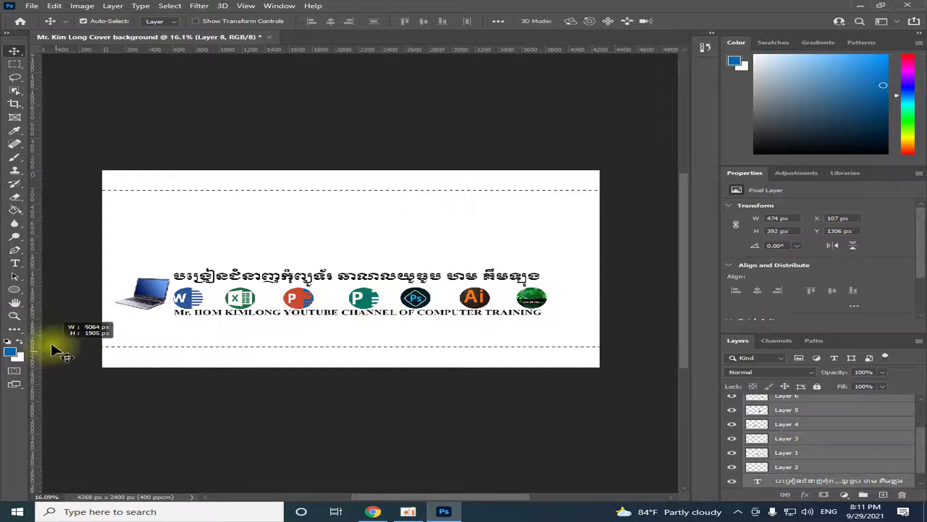
mouse_move(637, 226)
left_mouse_down()
mouse_move(539, 287)
mouse_move(155, 337)
mouse_move(93, 329)
mouse_move(104, 330)
left_mouse_up()
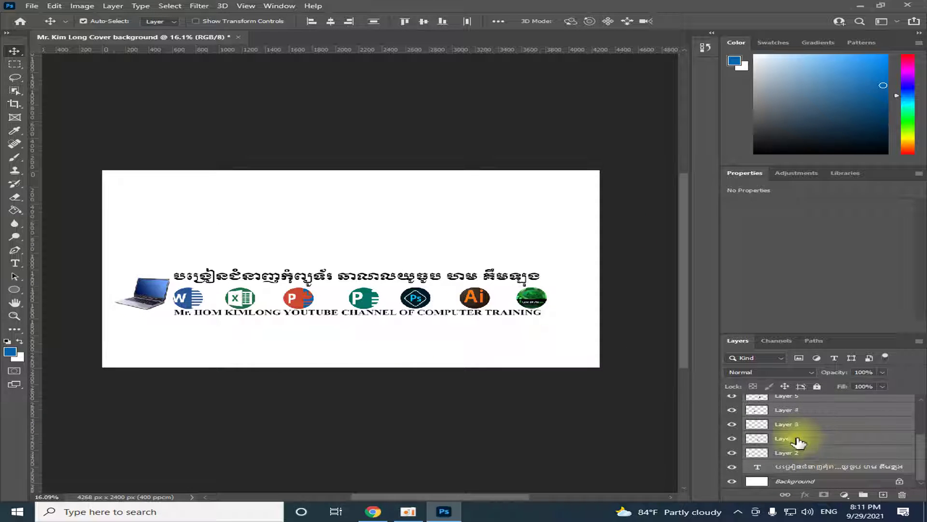
scroll(821, 430, "up", 3)
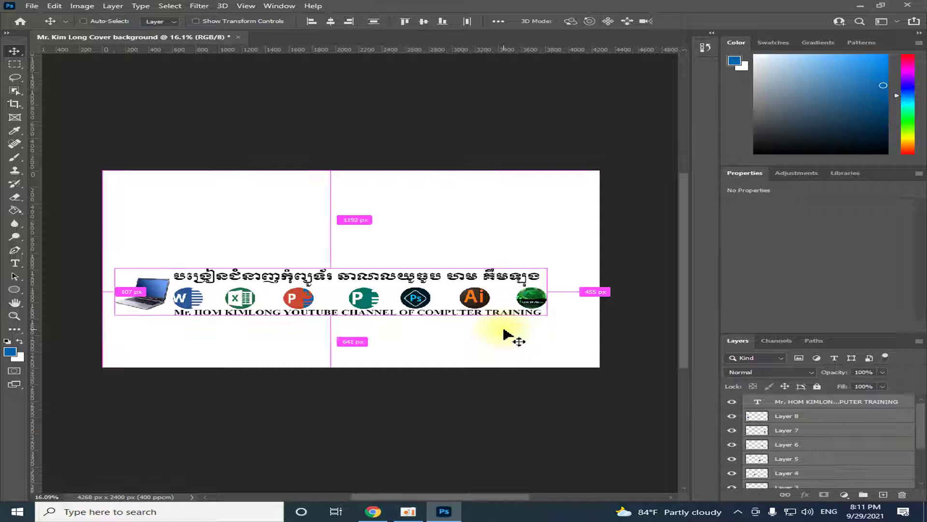
key("ctrl+t")
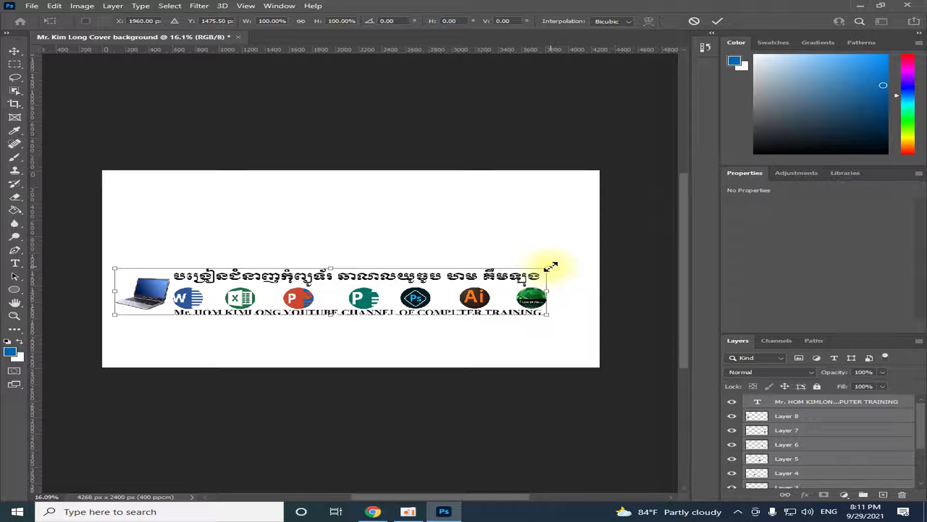
left_click_drag(549, 266, 534, 269)
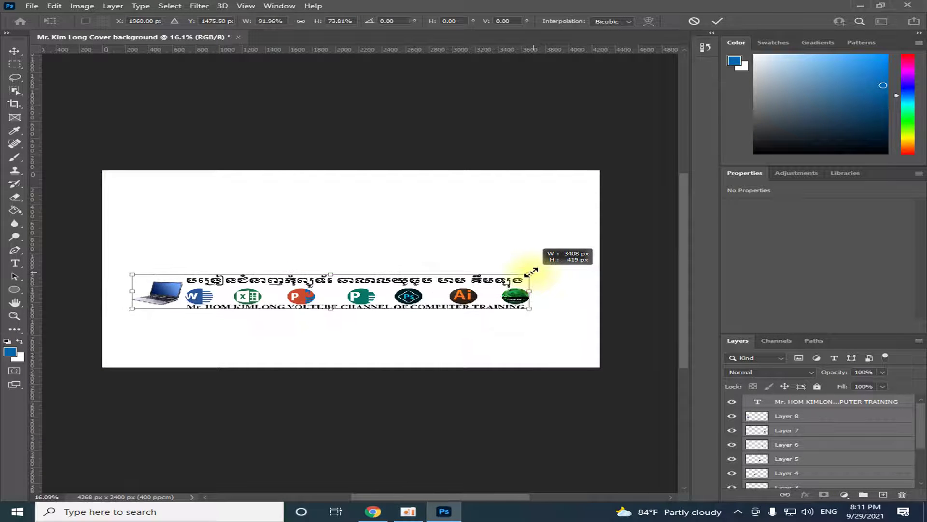
left_click_drag(534, 269, 497, 279)
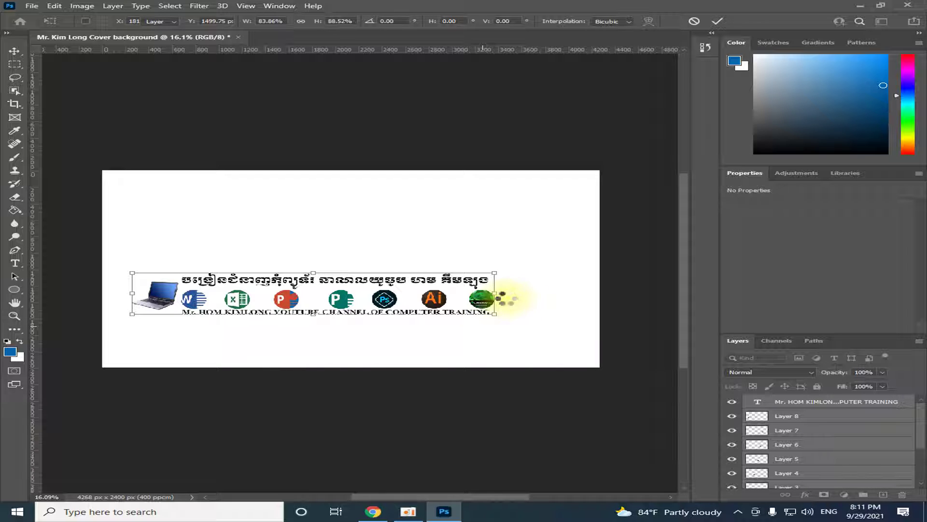
mouse_move(357, 302)
left_mouse_down()
mouse_move(366, 302)
mouse_move(356, 297)
left_mouse_up()
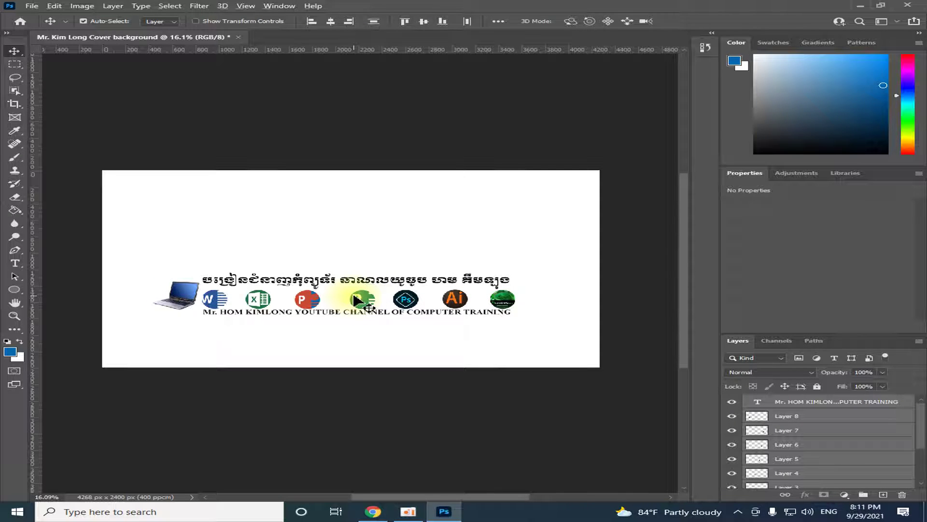
scroll(358, 301, "up", 2)
scroll(429, 327, "down", 2)
scroll(429, 327, "up", 1)
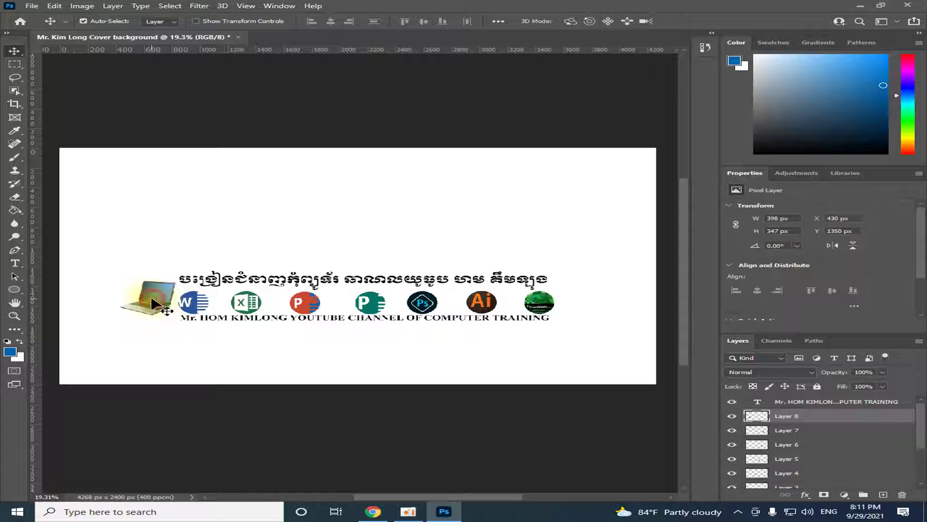
Step: Move the laptop right of the icon row and resize it to 626 × 399 px
mouse_move(159, 300)
left_mouse_down()
mouse_move(530, 287)
mouse_move(621, 295)
left_mouse_up()
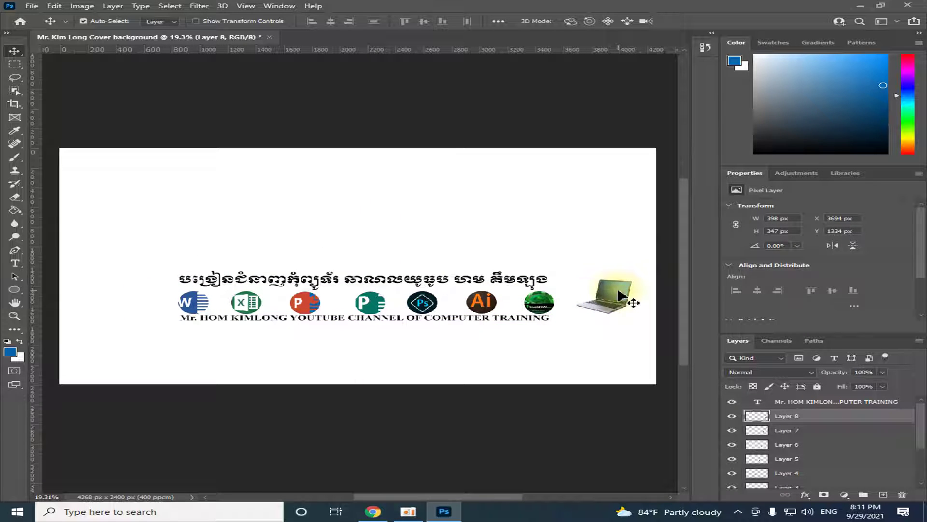
key("ctrl+t")
mouse_move(632, 279)
left_mouse_down()
mouse_move(645, 268)
mouse_move(638, 290)
left_mouse_up()
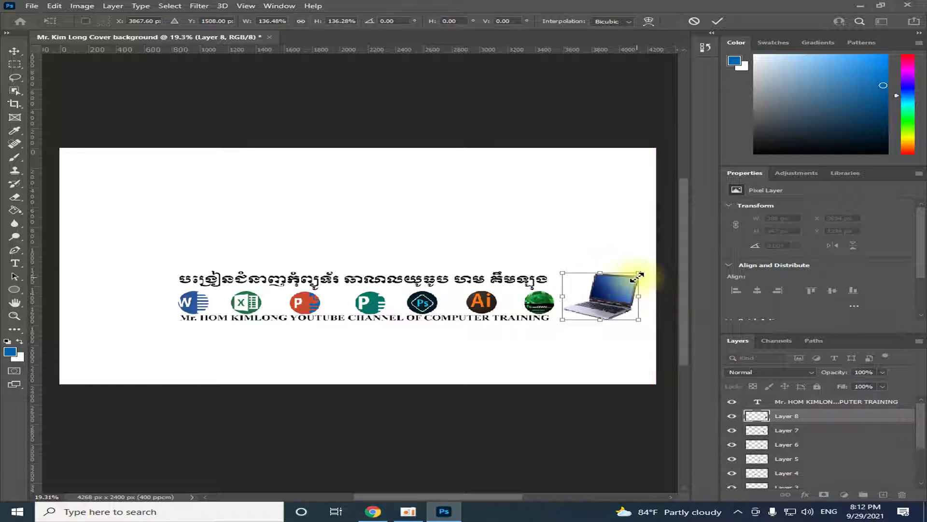
left_click_drag(642, 298, 649, 295)
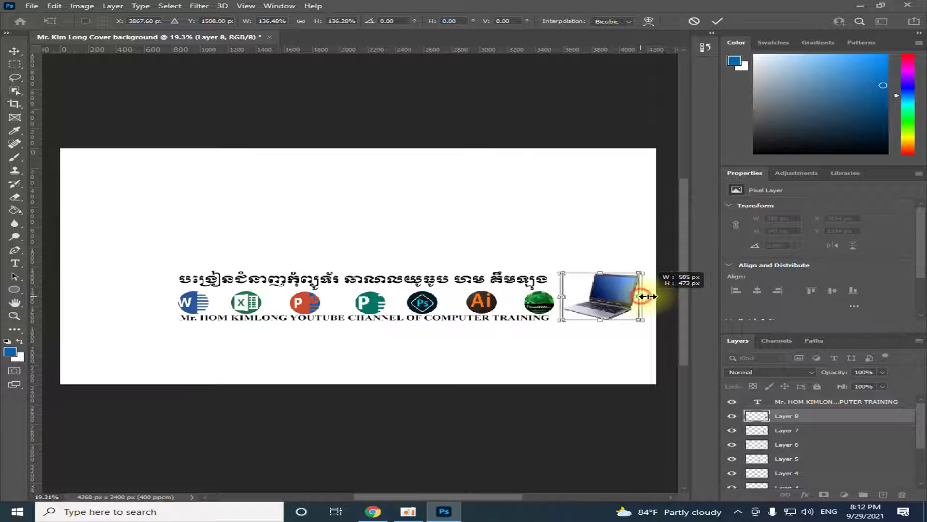
left_click_drag(600, 273, 617, 301)
key("Return")
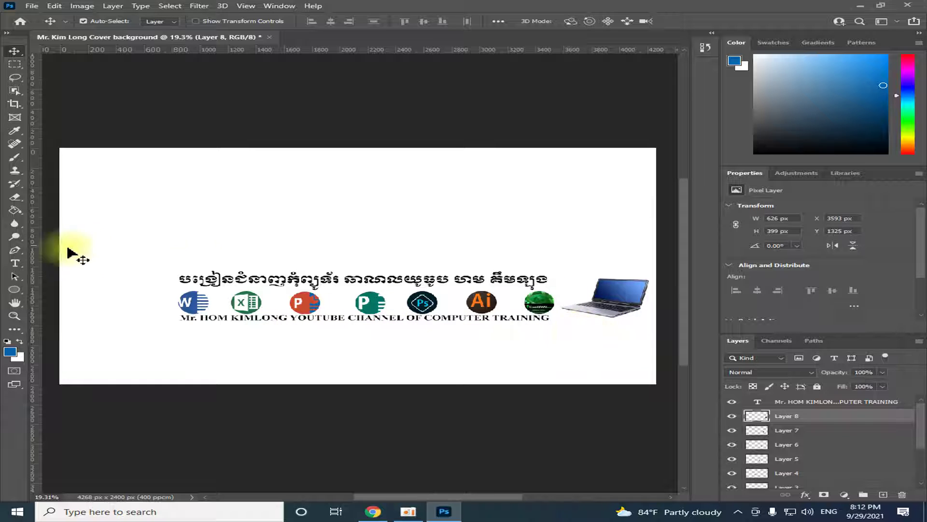
Step: In the Open dialog, browse Local Disk (E:) and search for PP
left_click(26, 8)
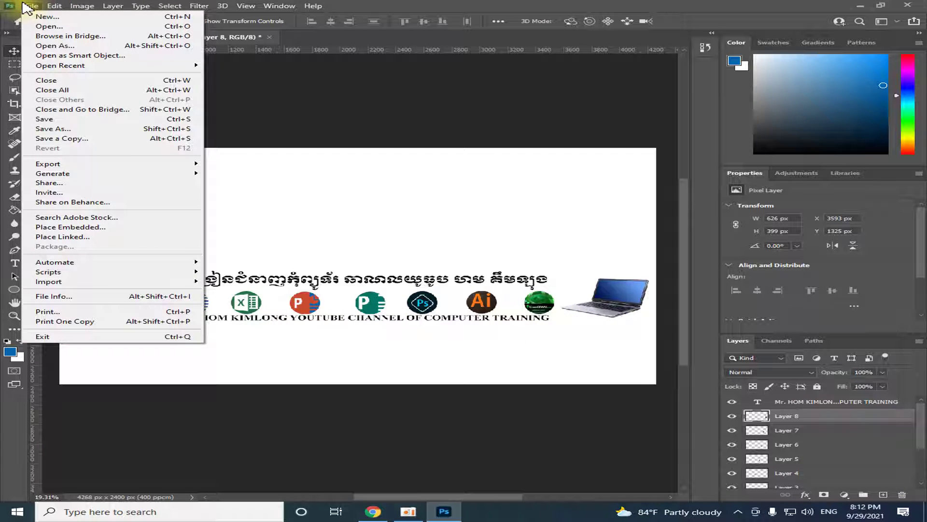
left_click(46, 26)
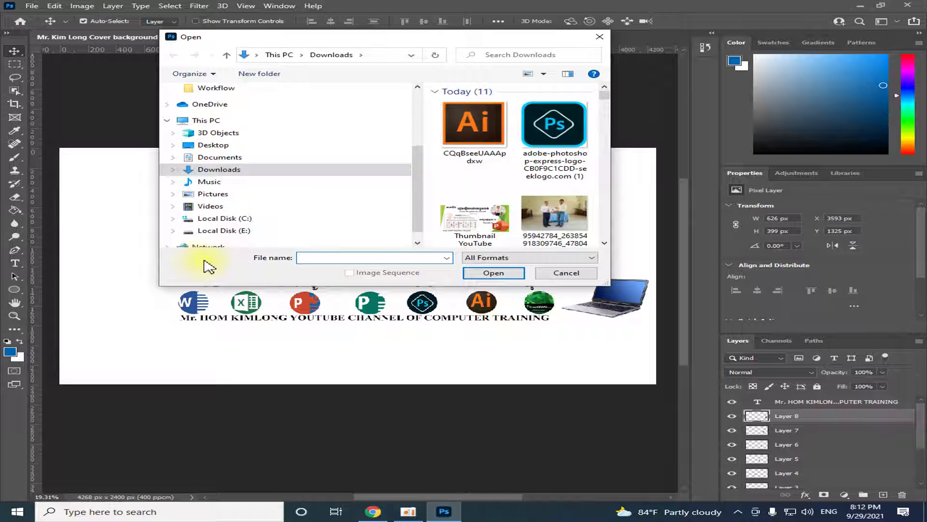
left_click(224, 230)
left_click_drag(603, 95, 607, 190)
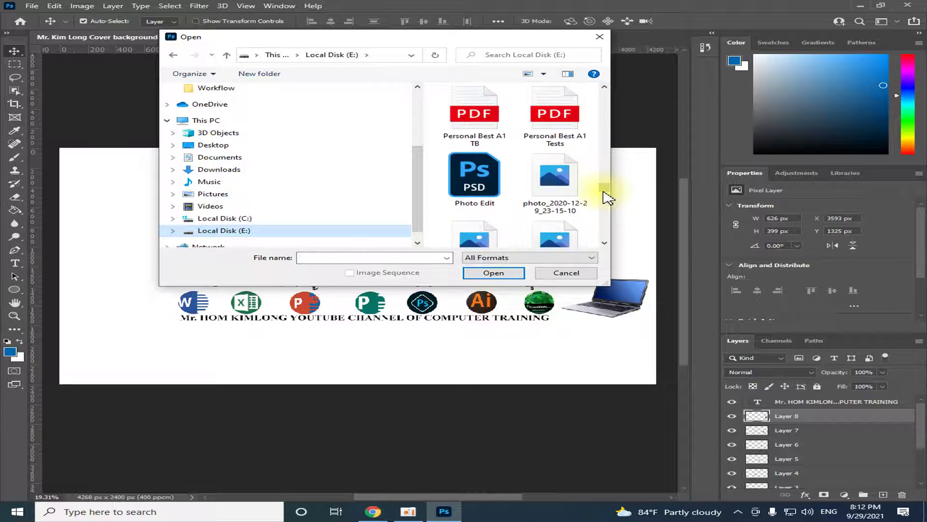
left_click_drag(607, 190, 606, 223)
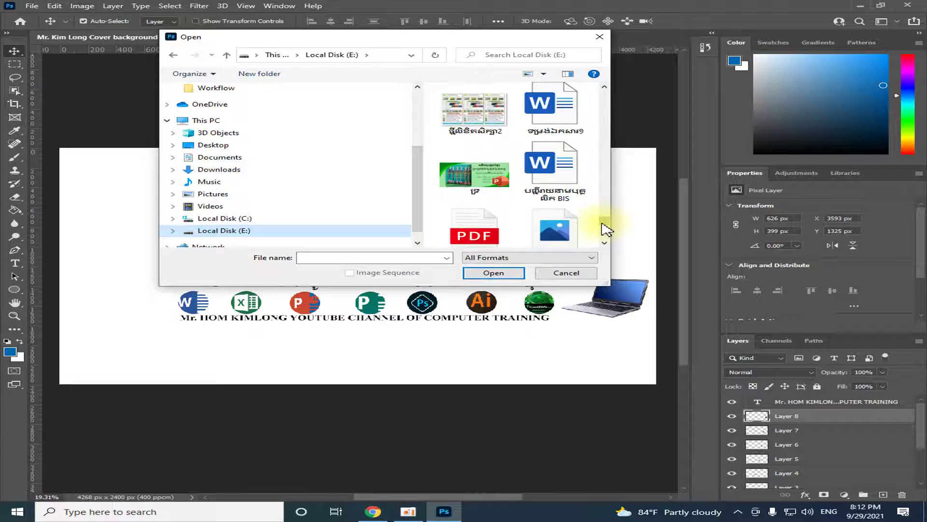
scroll(600, 219, "up", 2)
scroll(601, 193, "up", 2)
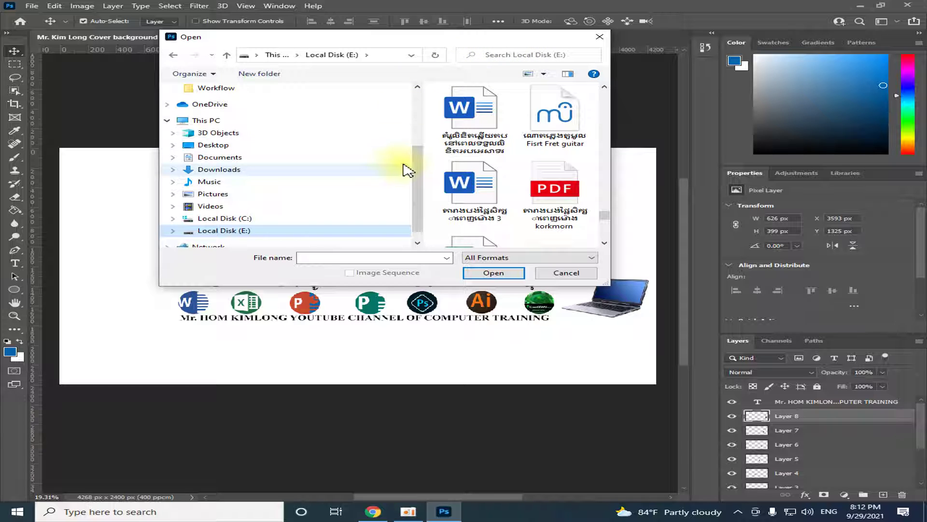
left_click_drag(419, 167, 421, 123)
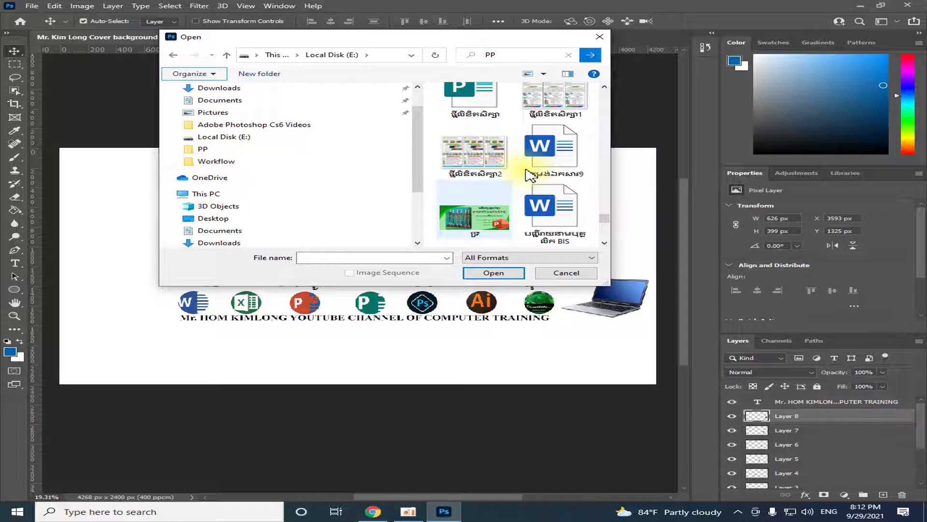
scroll(608, 233, "up", 1)
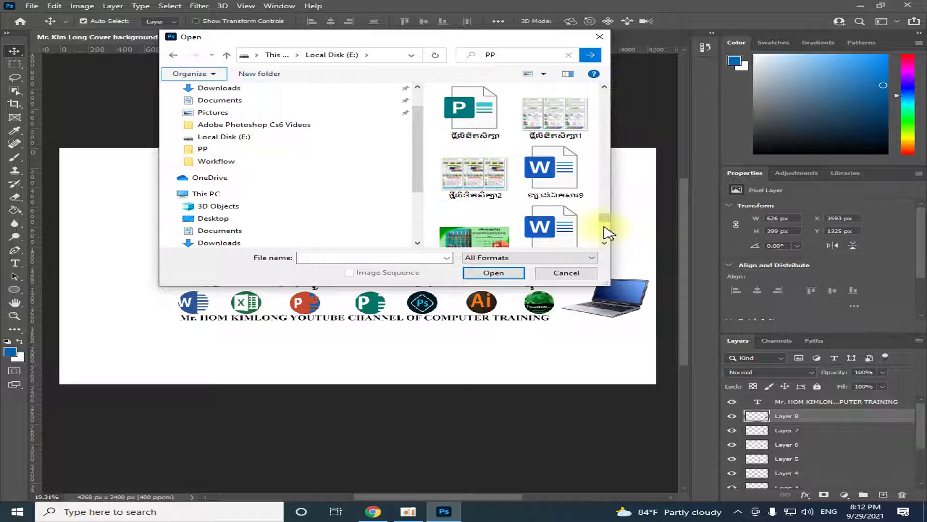
key("Return")
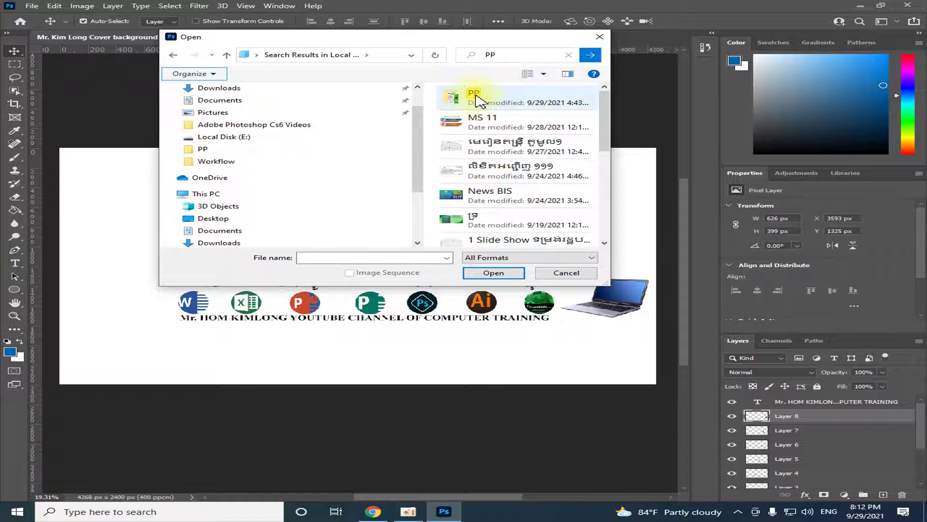
Step: Open the 1455 × 1455 px round portrait logo PNG from the PP folder
double_click(475, 96)
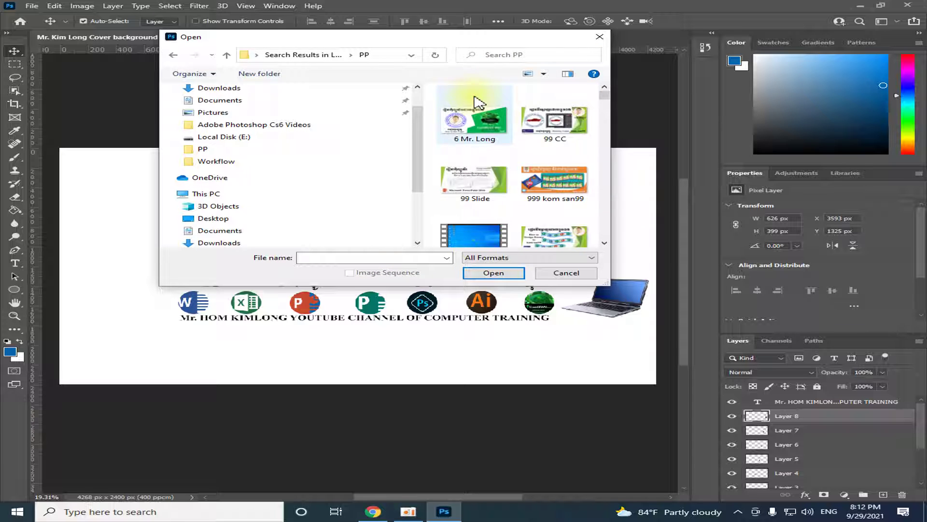
scroll(483, 121, "down", 5)
scroll(511, 193, "down", 5)
scroll(512, 193, "down", 5)
scroll(528, 200, "down", 5)
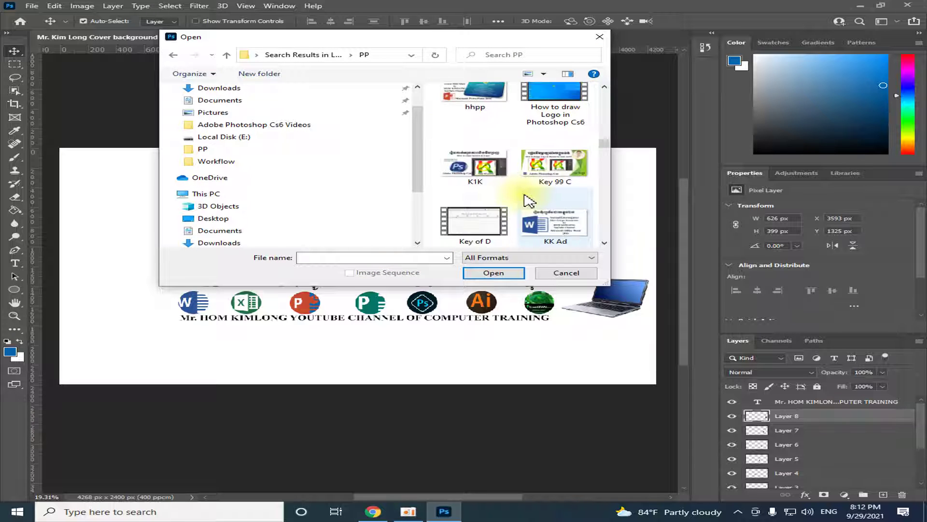
scroll(529, 201, "down", 5)
scroll(531, 199, "down", 5)
scroll(534, 198, "down", 5)
scroll(536, 196, "down", 5)
scroll(538, 196, "down", 3)
scroll(538, 196, "down", 3)
scroll(538, 195, "down", 3)
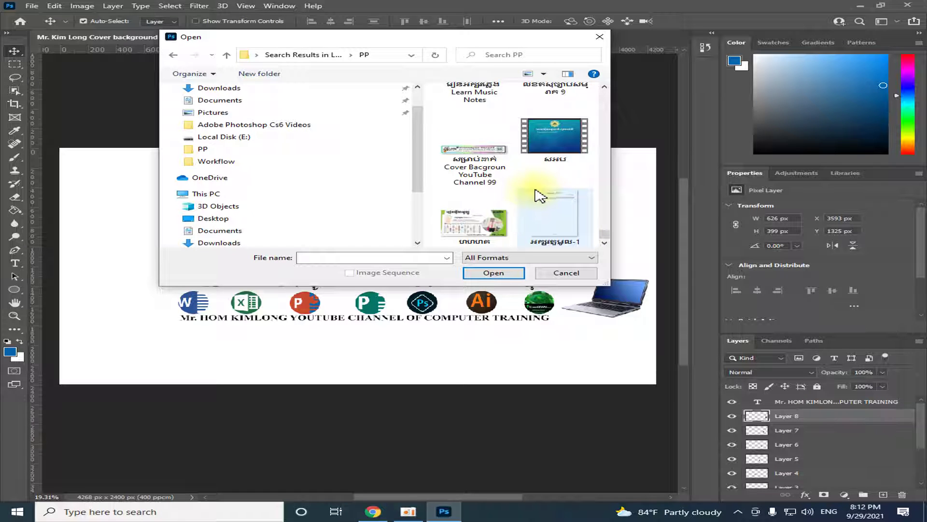
scroll(539, 196, "up", 3)
scroll(541, 197, "up", 3)
scroll(543, 199, "up", 3)
scroll(545, 201, "up", 3)
scroll(545, 199, "up", 2)
left_click(556, 196)
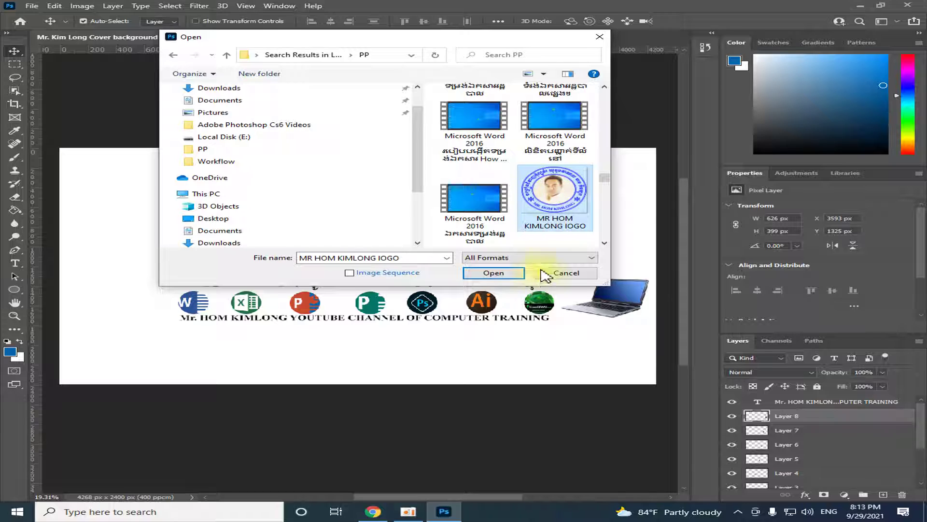
left_click(483, 274)
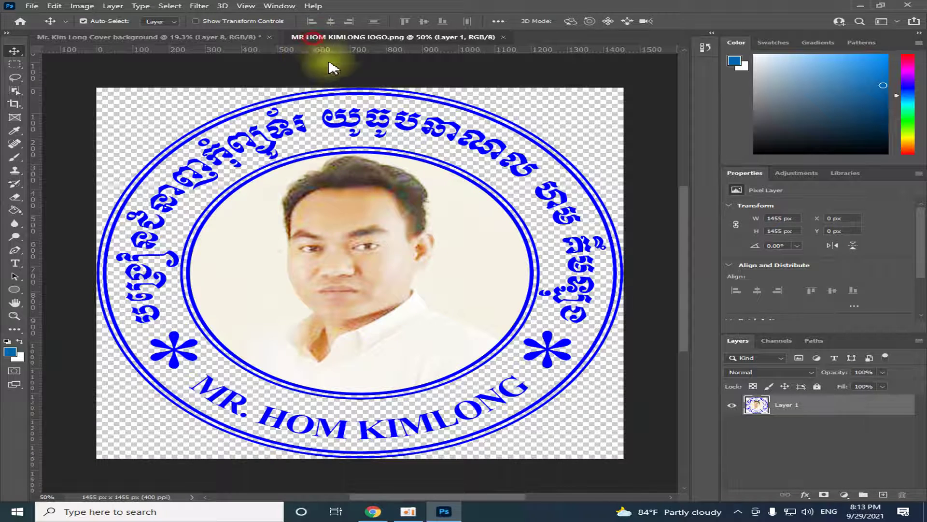
Step: Drag the round logo onto the banner's left side as Layer 9 and close its document
left_click_drag(313, 37, 428, 96)
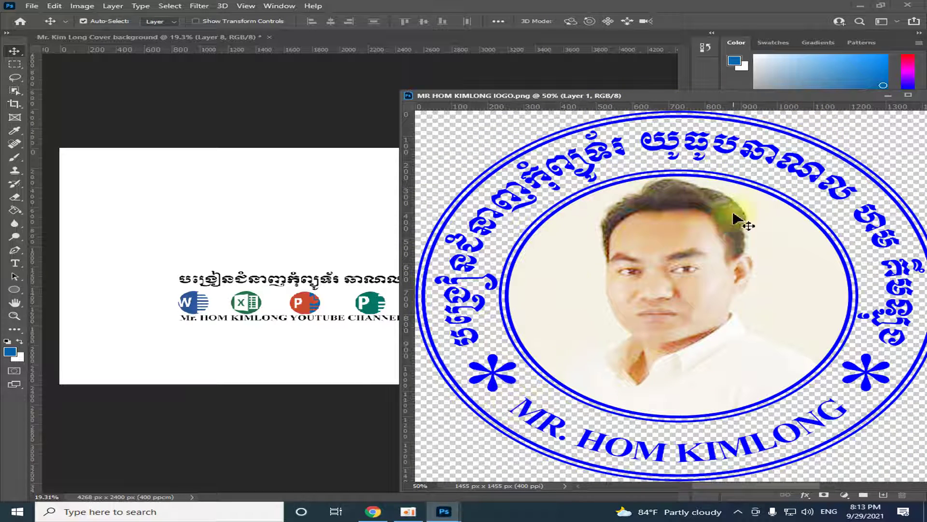
left_click_drag(619, 220, 729, 268)
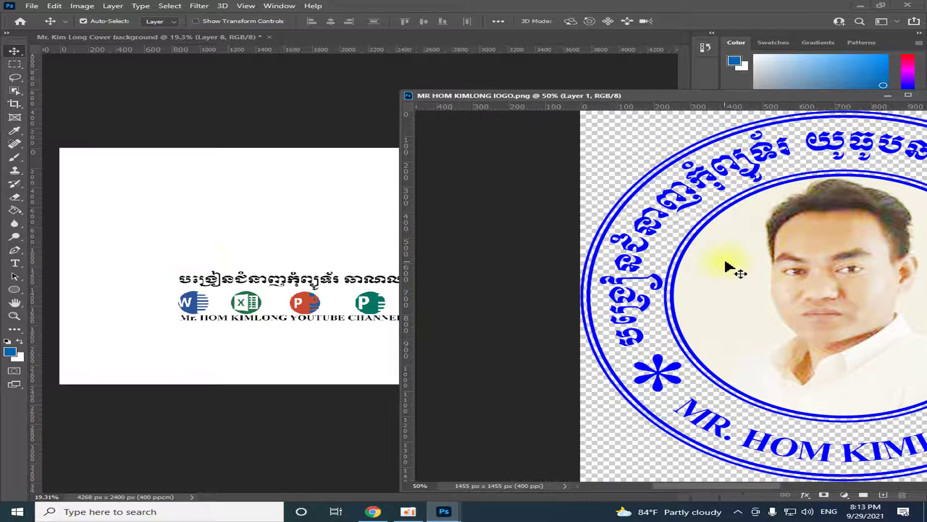
left_click_drag(729, 268, 160, 267)
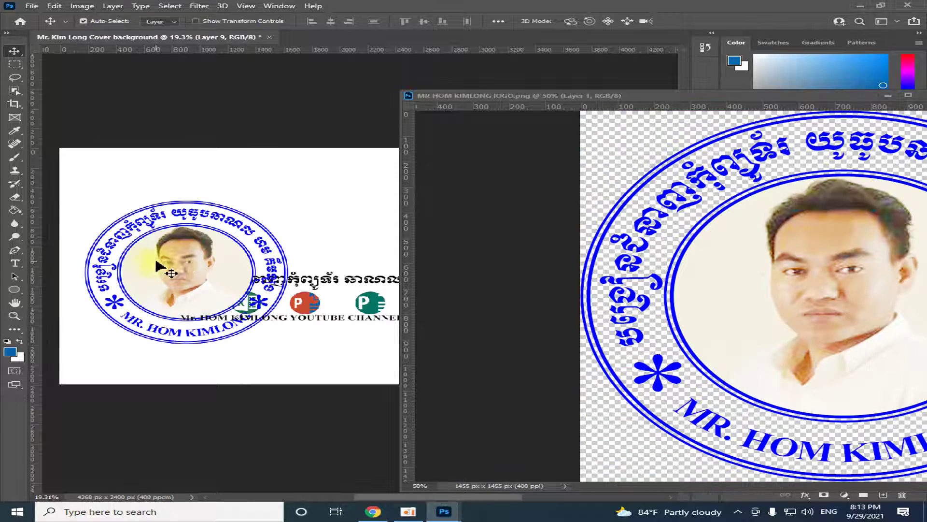
left_click_drag(724, 94, 505, 99)
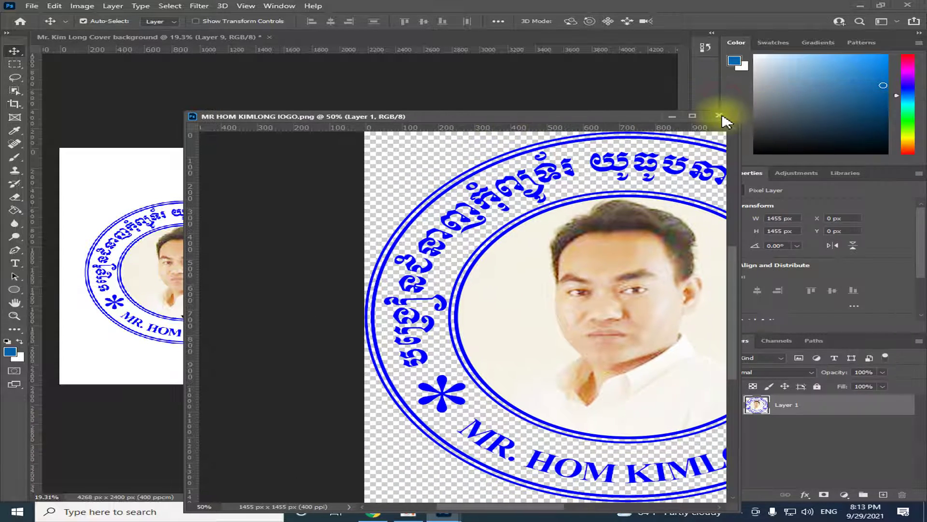
scroll(134, 269, "down", 1)
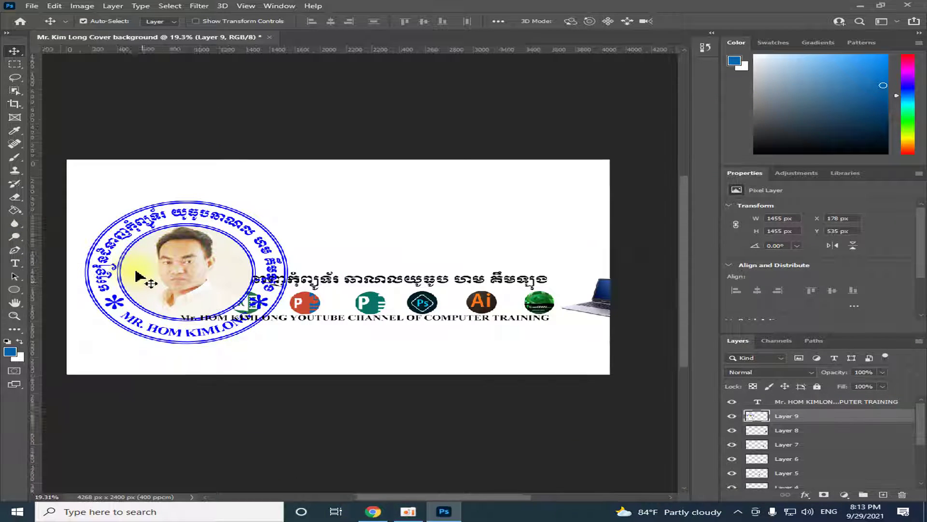
scroll(134, 269, "down", 2)
scroll(125, 314, "up", 3)
scroll(249, 186, "up", 3)
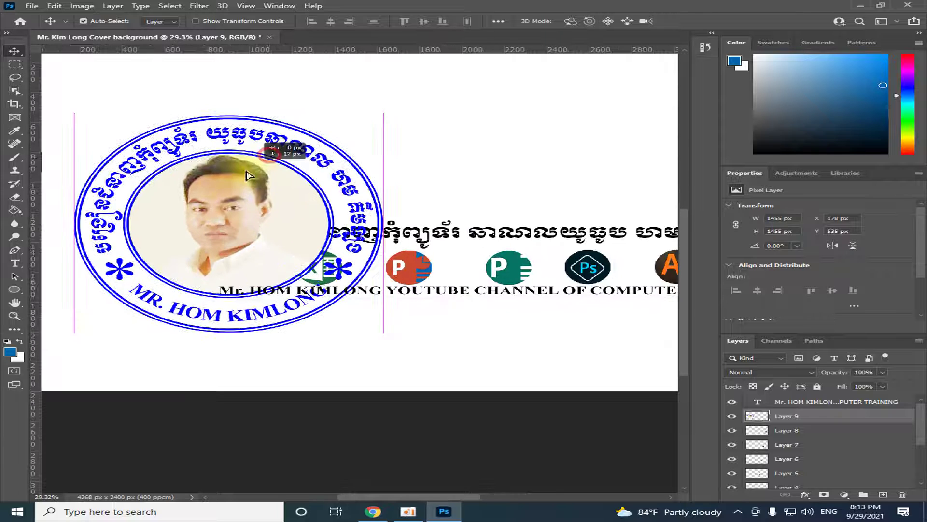
left_click_drag(240, 179, 240, 178)
Step: Shrink the portrait logo to about 40%, 585 × 585 px, left of the title
key("ctrl+t")
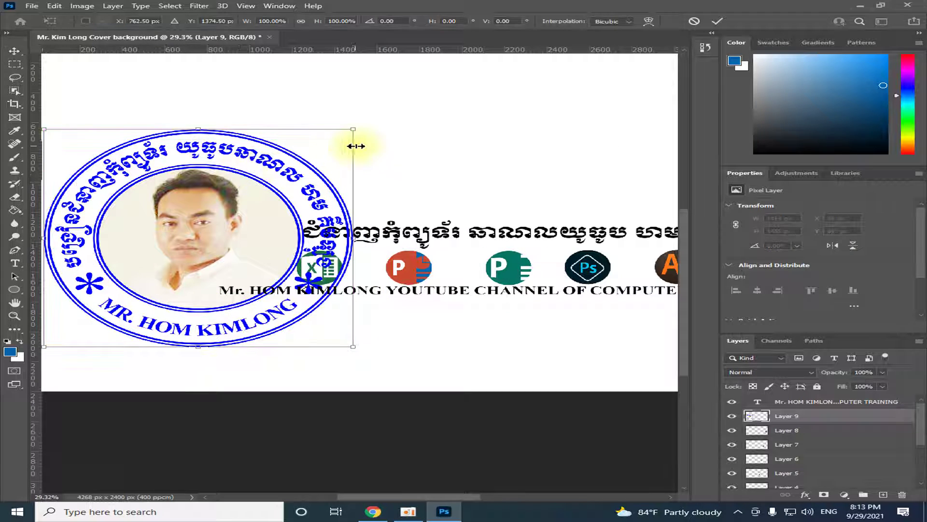
left_click_drag(353, 129, 189, 228)
left_click_drag(131, 298, 138, 267)
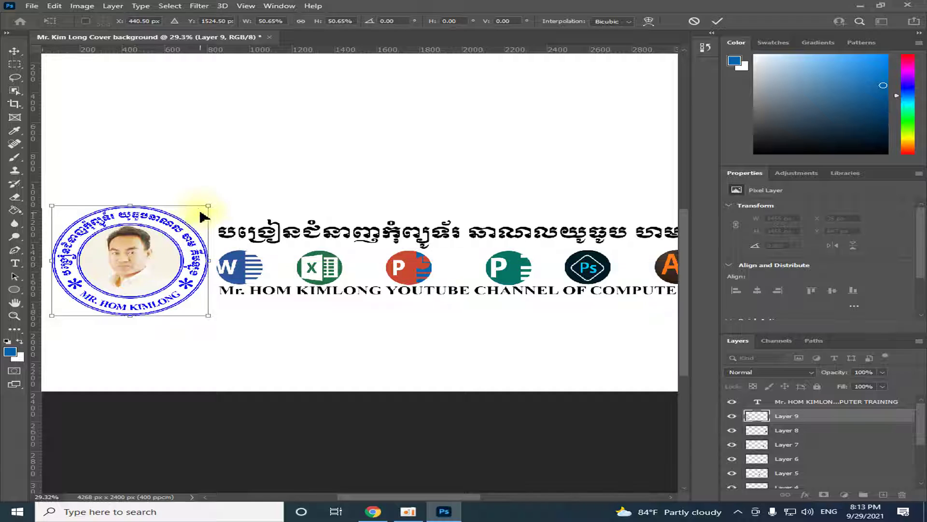
left_click_drag(208, 205, 179, 226)
left_click_drag(117, 280, 146, 269)
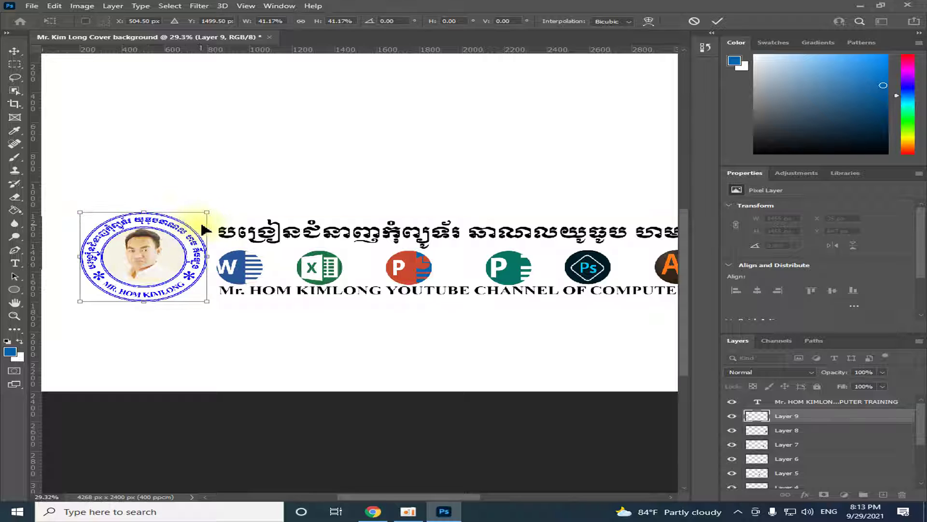
left_click_drag(207, 212, 205, 213)
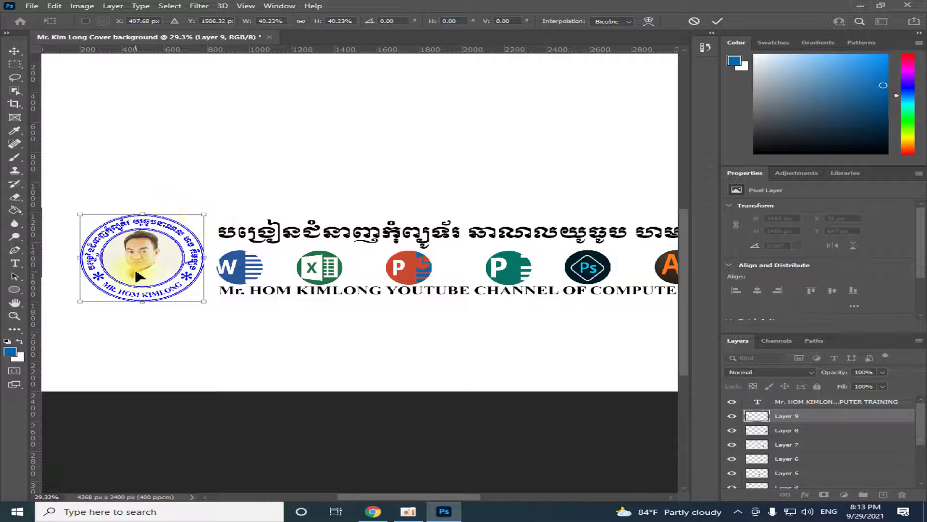
key("Return")
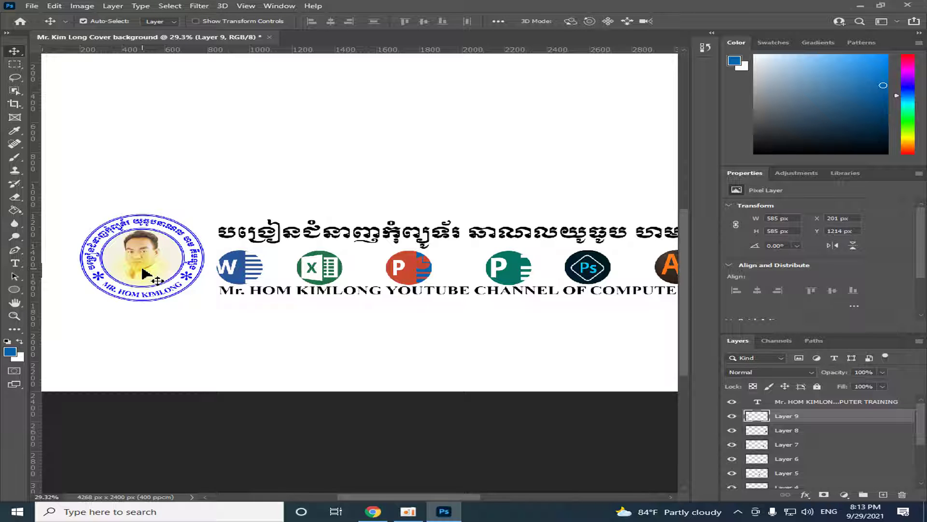
Step: Nudge the logo right and down with Shift+arrow keys to clear the title
key("shift+Left")
key("shift+Left")
key("shift+Left")
key("shift+Left")
key("shift+Left")
key("shift+Left")
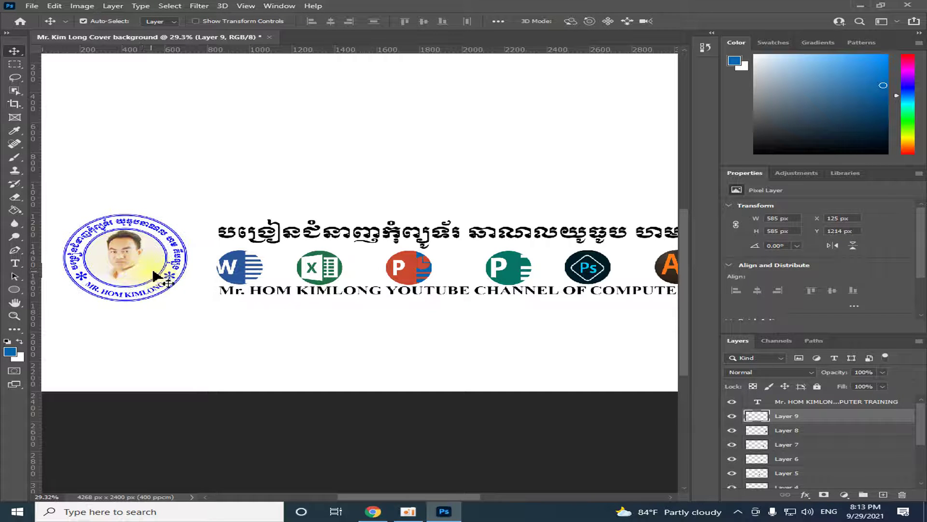
scroll(222, 294, "down", 3)
scroll(385, 331, "down", 2)
scroll(406, 332, "up", 2)
scroll(412, 303, "down", 1)
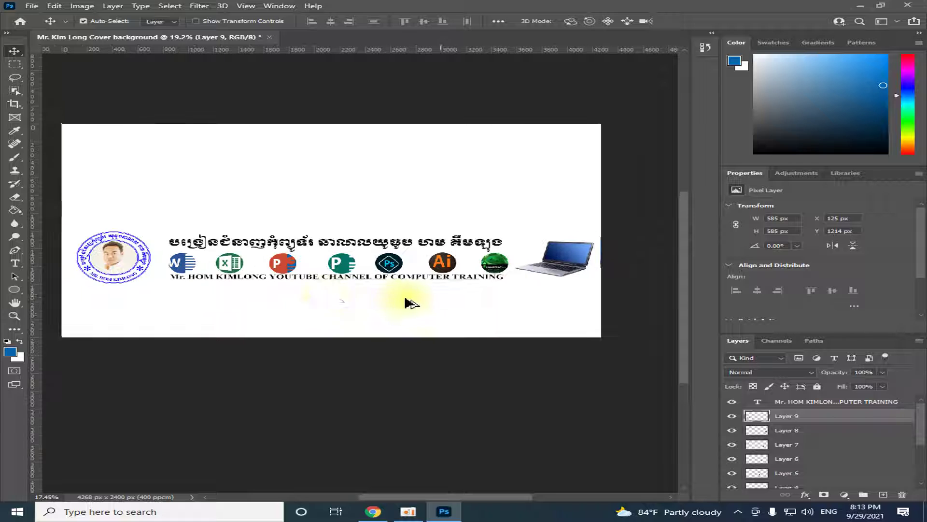
key("shift+Right")
key("shift+Right")
key("shift+Right")
key("shift+Right")
key("shift+Right")
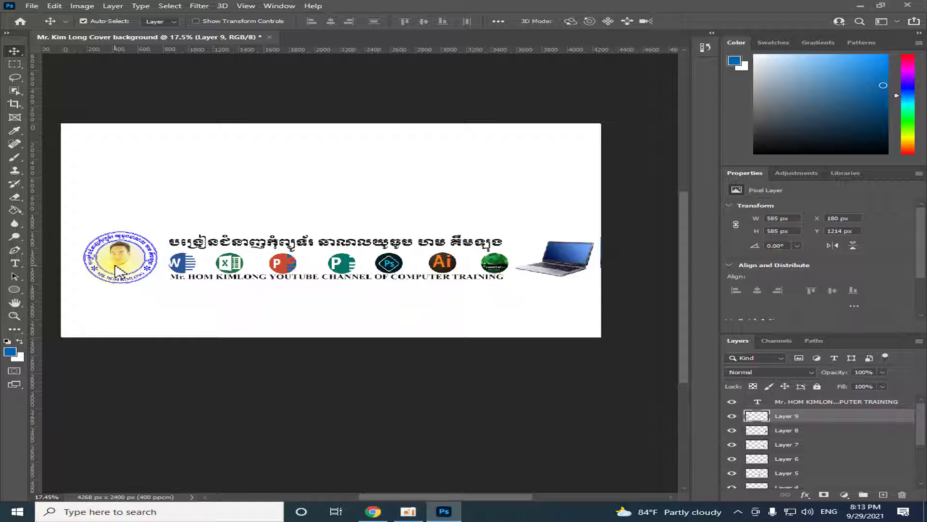
key("shift+Down")
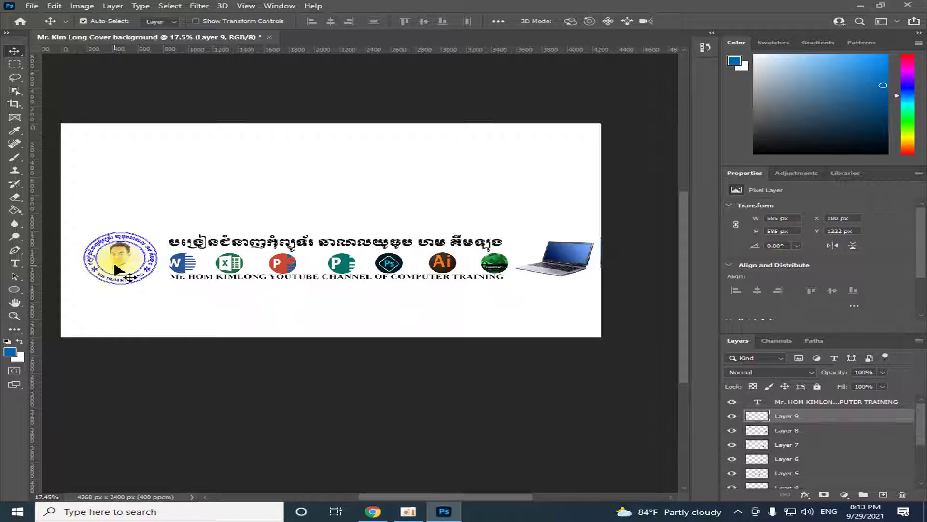
left_click(583, 254)
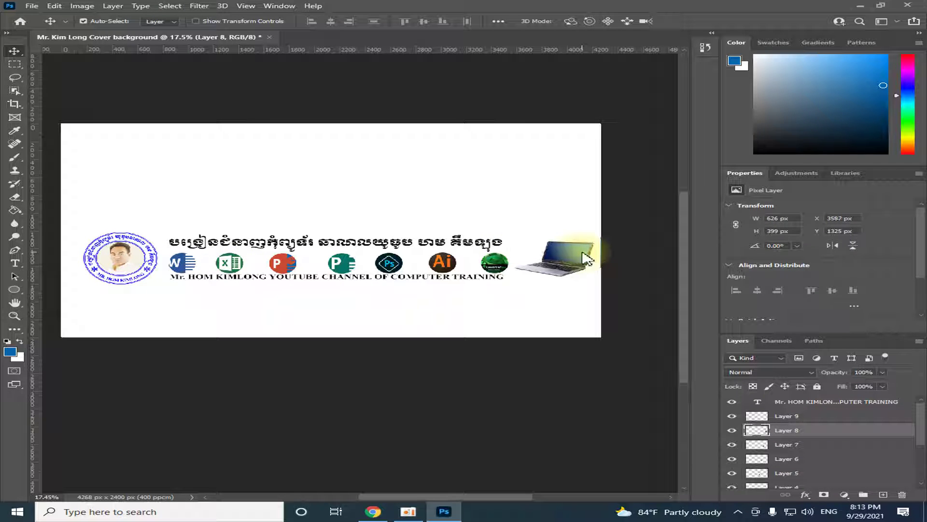
Step: Resize the banner laptop to 448 × 378 px by dragging its edges inward
key("ctrl+t")
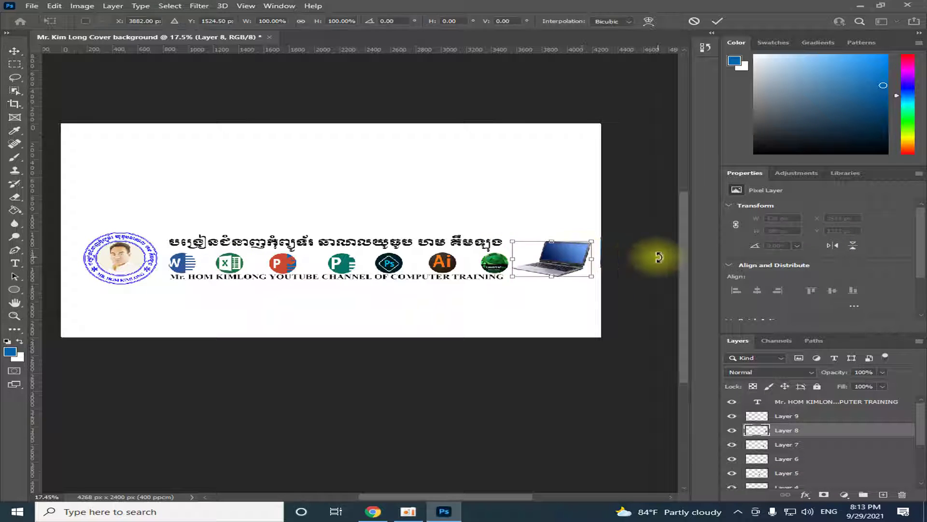
left_click_drag(592, 259, 577, 259)
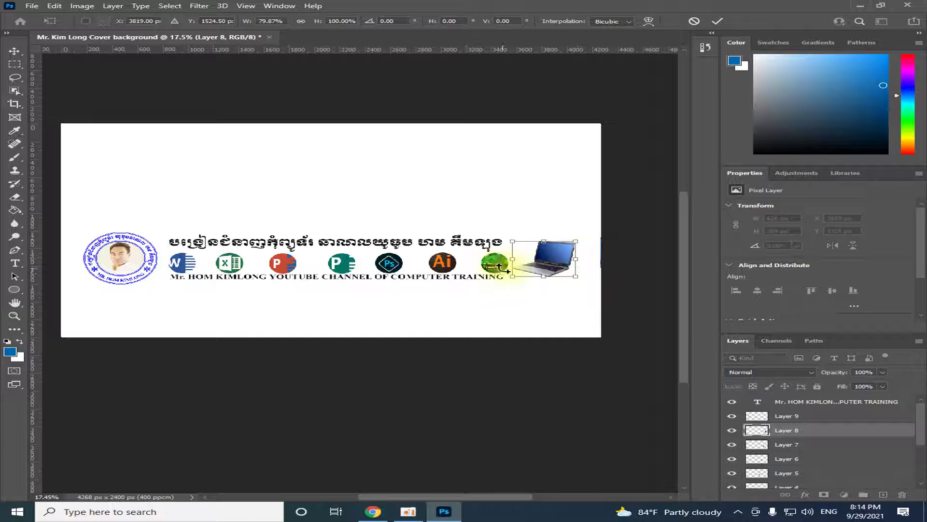
left_click_drag(513, 276, 520, 276)
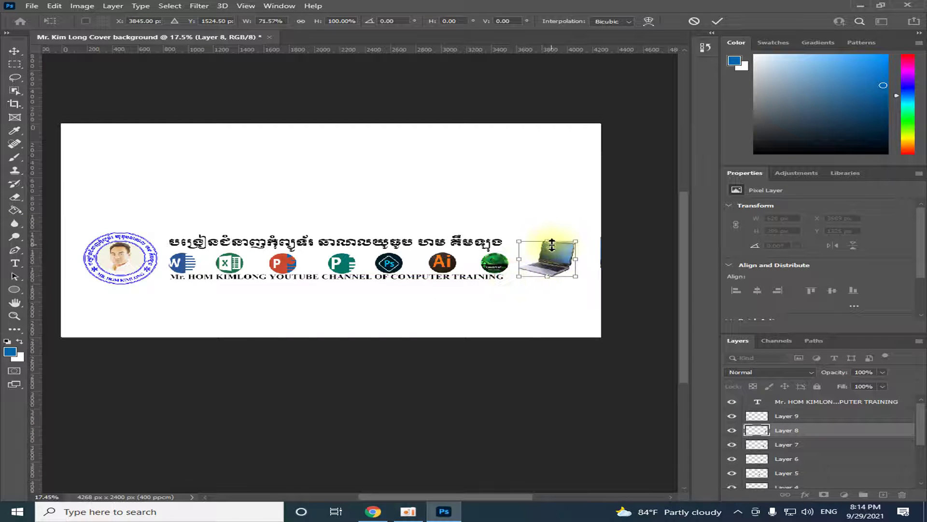
left_click_drag(550, 245, 549, 247)
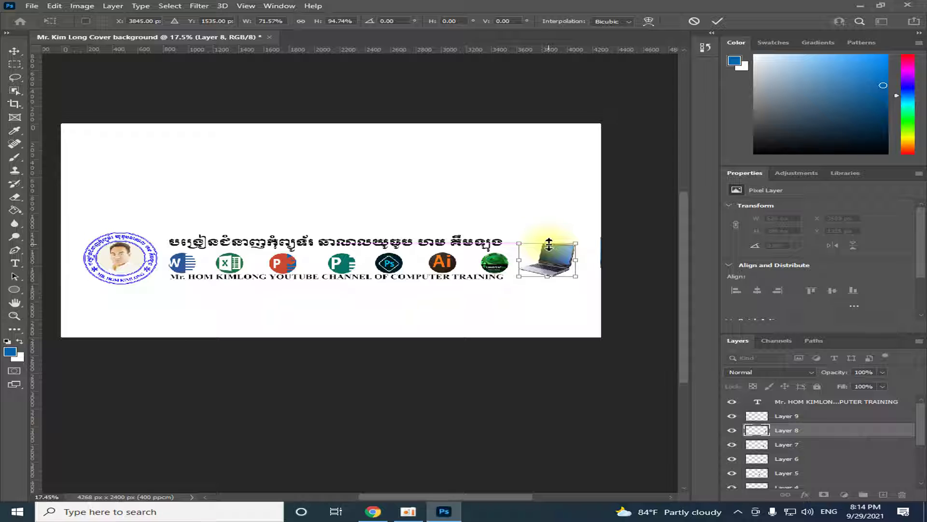
key("Return")
Step: Nudge the English channel subtitle line slightly lower
scroll(256, 295, "up", 1)
scroll(289, 300, "up", 1)
scroll(386, 295, "up", 1)
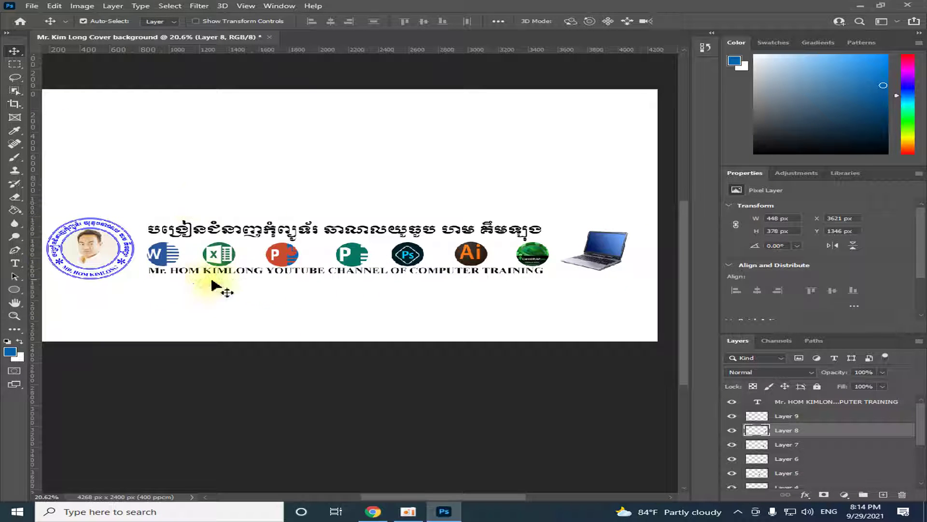
scroll(368, 269, "down", 2)
scroll(366, 268, "up", 1)
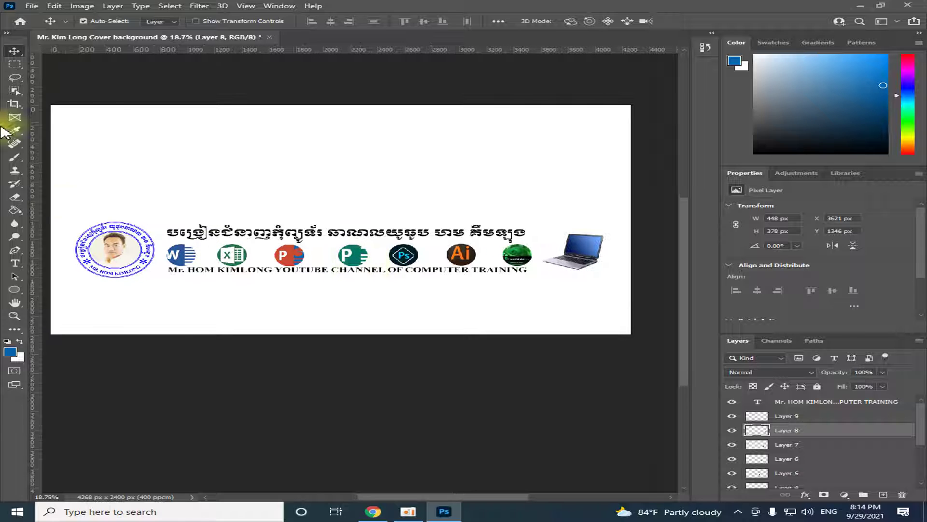
left_click(327, 273)
key("shift+Down")
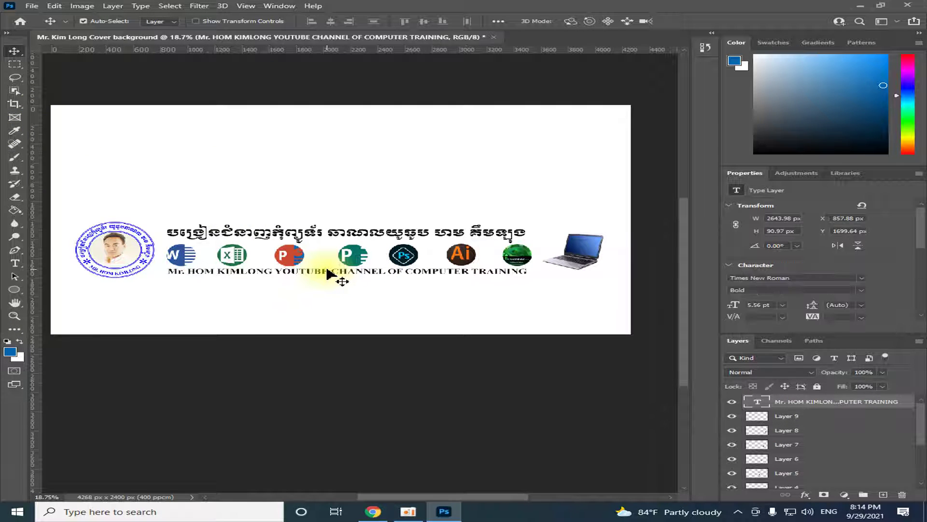
left_click(327, 272)
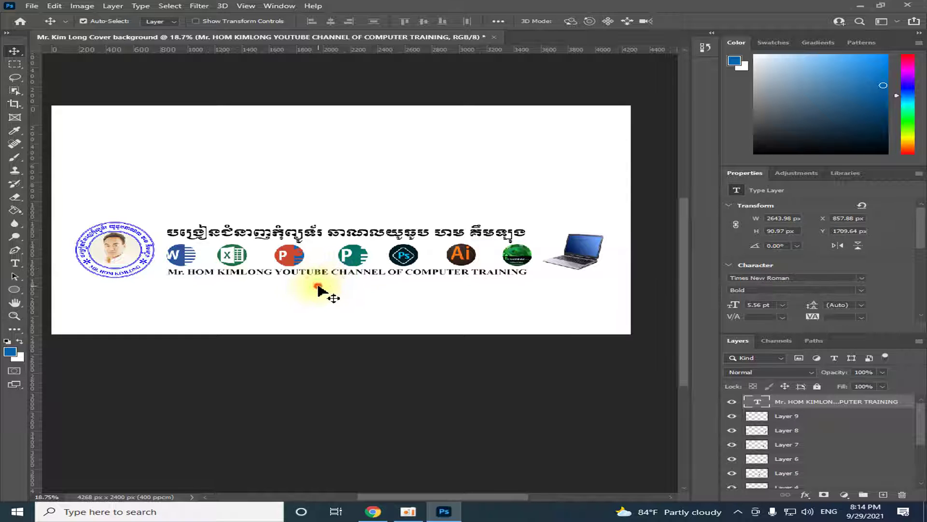
Step: Pick the Rectangle Tool and set its corner radius to 15 px
left_click(16, 291)
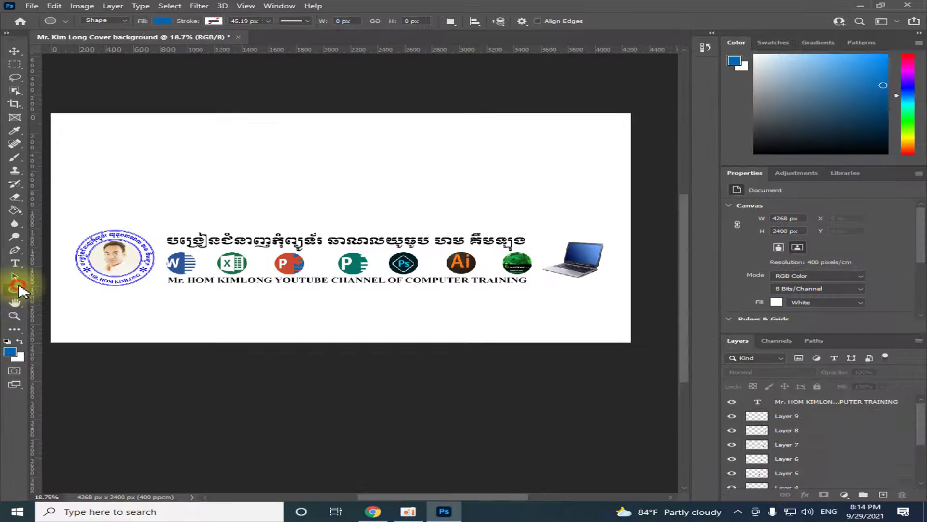
right_click(22, 291)
left_click(73, 289)
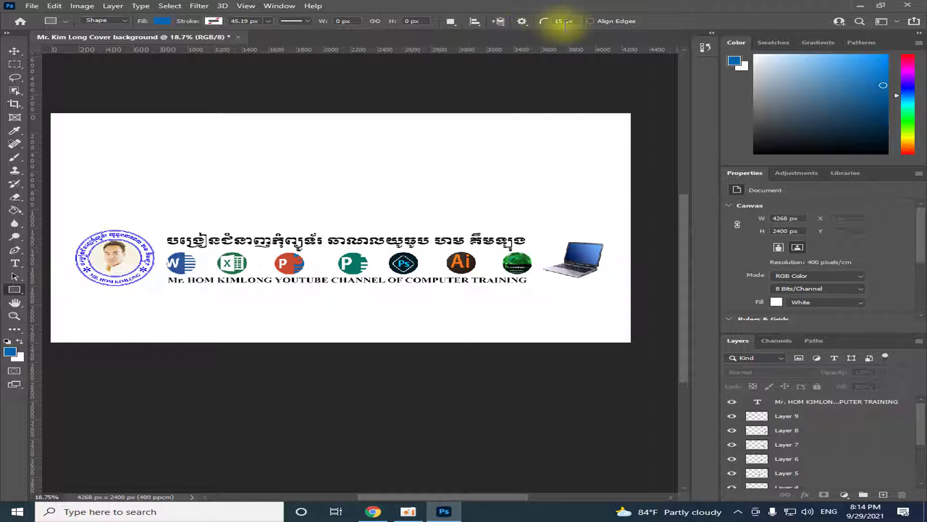
type("5")
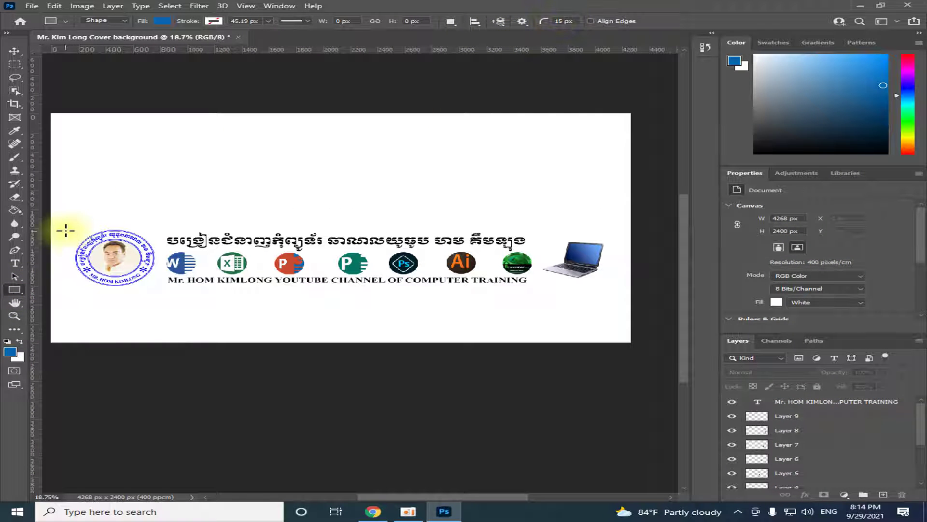
Step: Draw a 4145 × 660 px rounded rectangle across the logo, title and icons row
left_click_drag(61, 227, 621, 289)
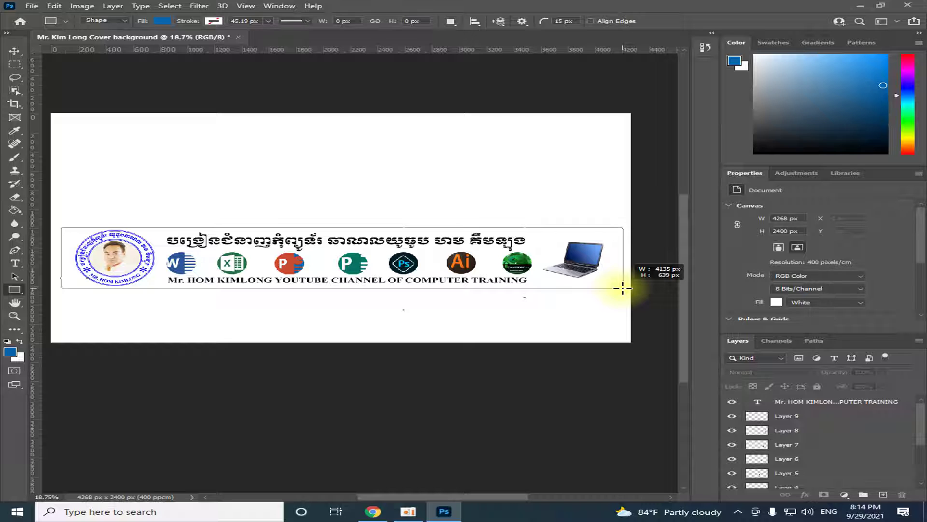
left_click_drag(623, 288, 617, 289)
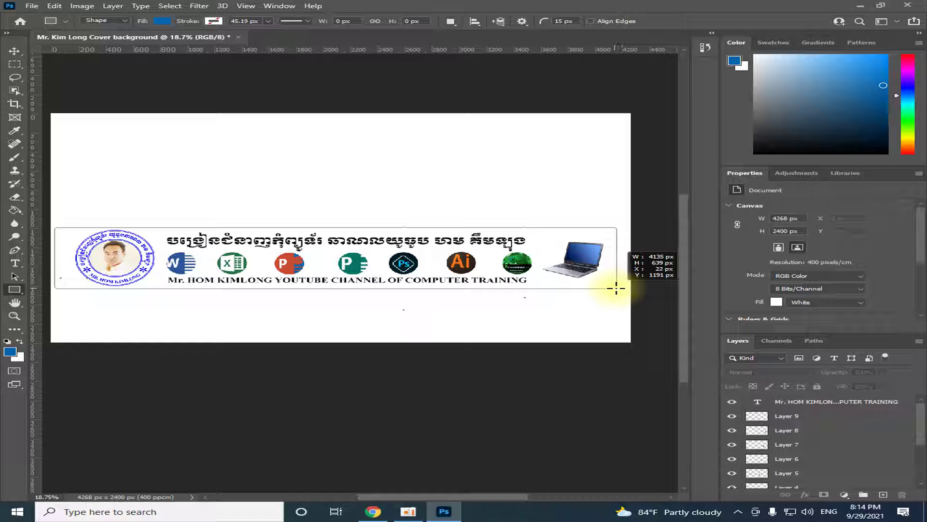
left_click_drag(616, 288, 617, 289)
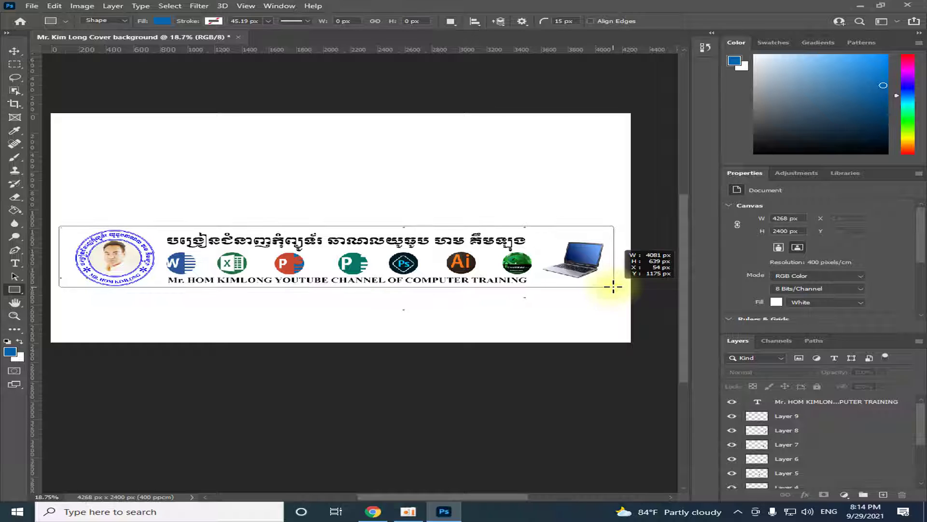
left_click_drag(614, 289, 618, 289)
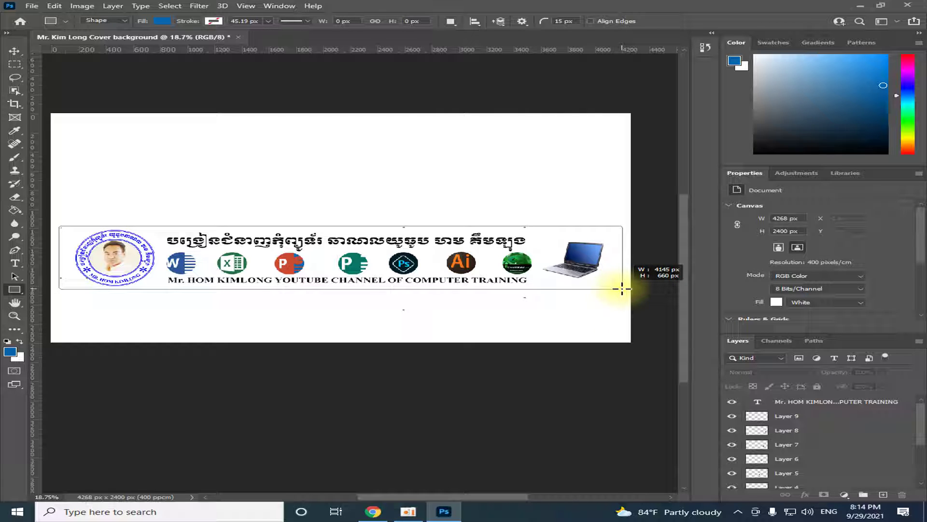
left_click_drag(622, 289, 620, 289)
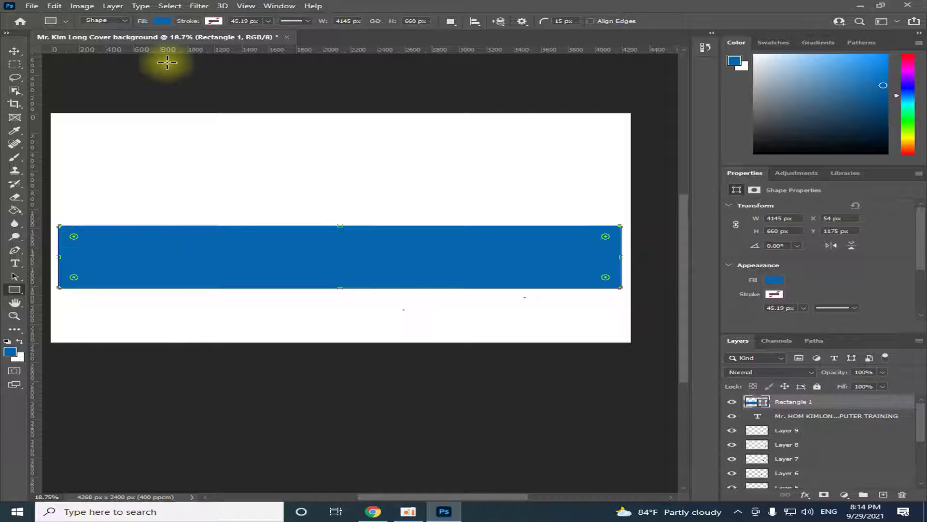
left_click(161, 21)
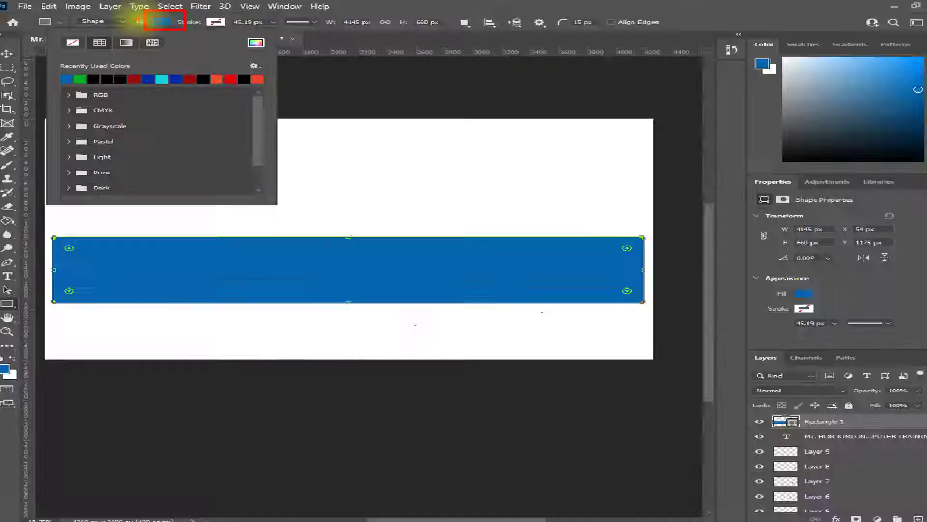
Step: Set the frame rectangle's fill to no colour
left_click(162, 21)
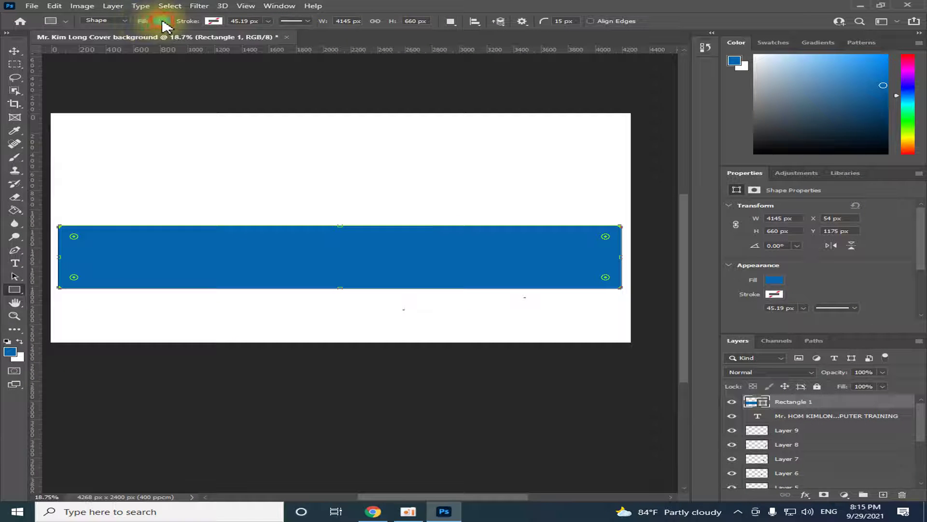
left_click(162, 21)
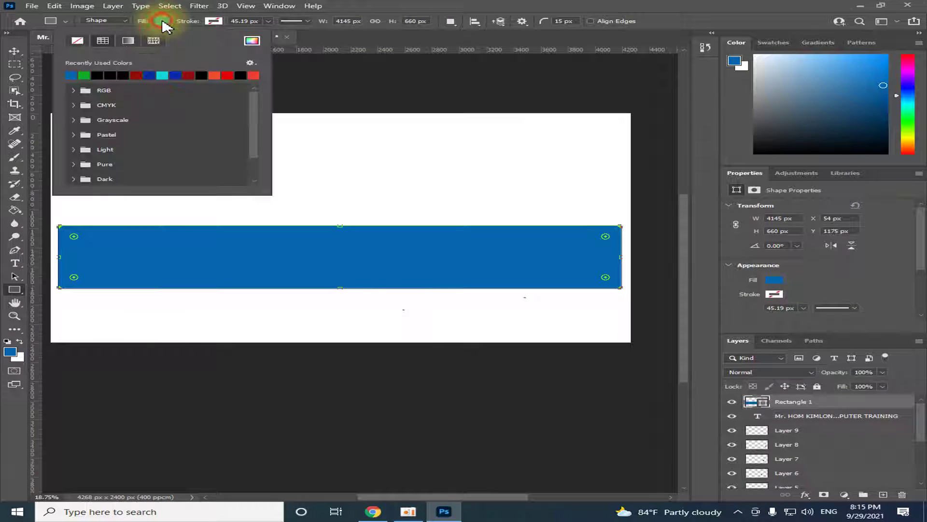
left_click(77, 40)
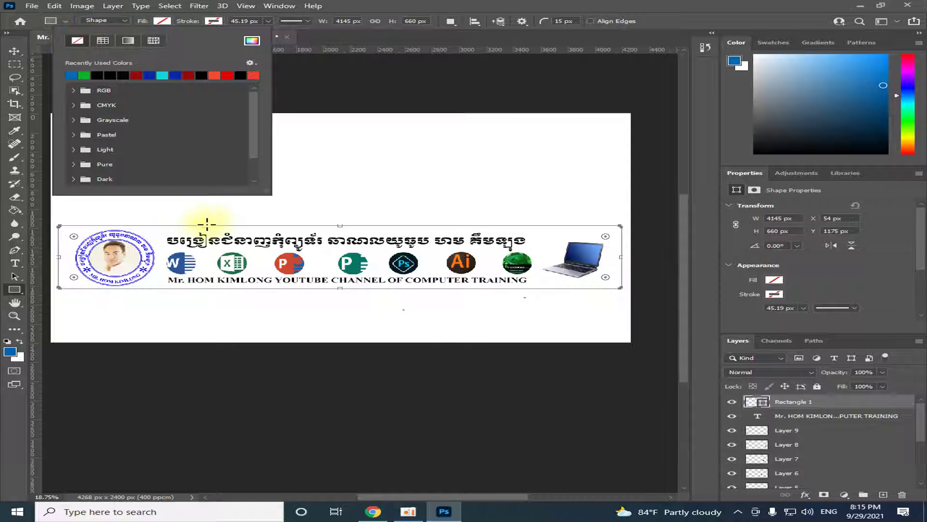
Step: Try dark red and gradient strokes, then give the rectangle a dark blue stroke
left_click(212, 22)
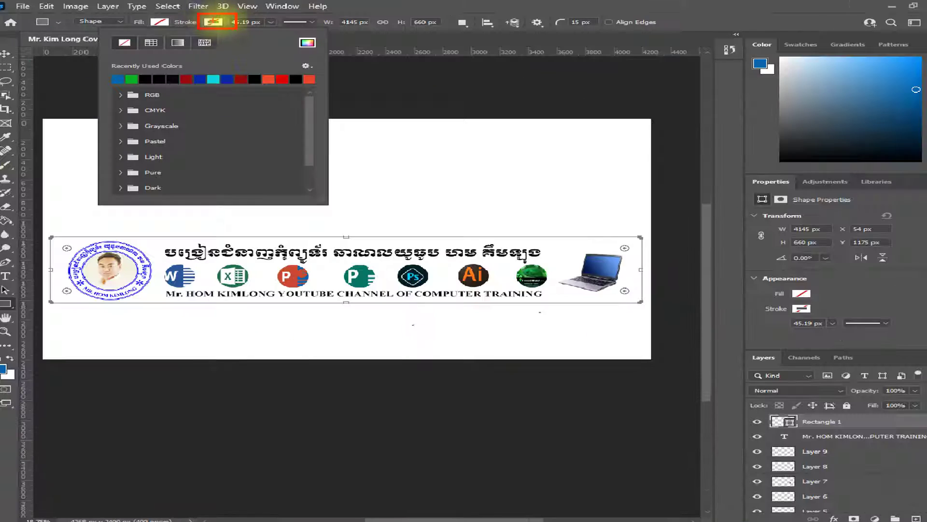
left_click(213, 21)
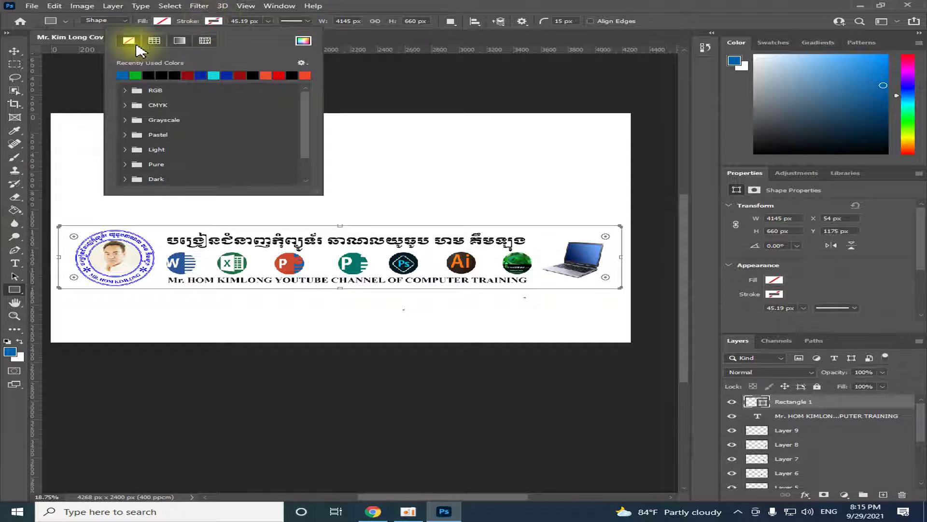
left_click(188, 75)
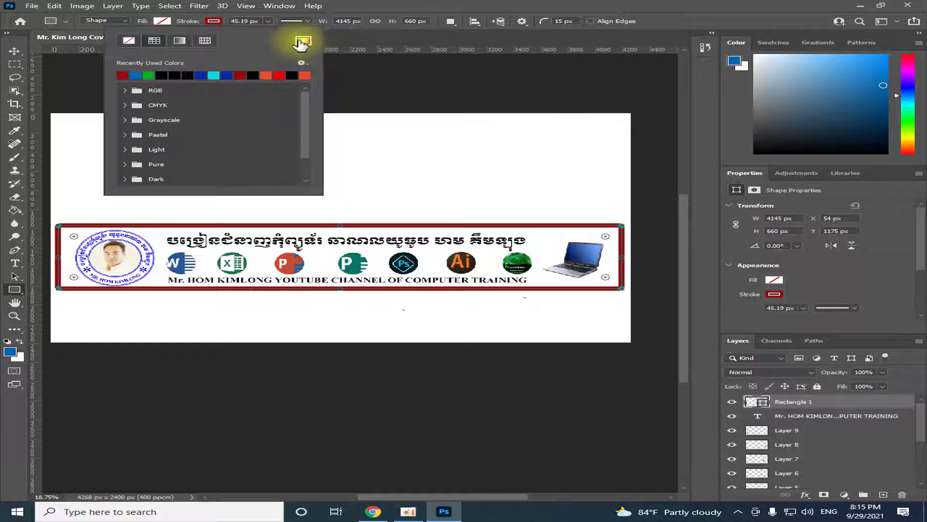
left_click(179, 43)
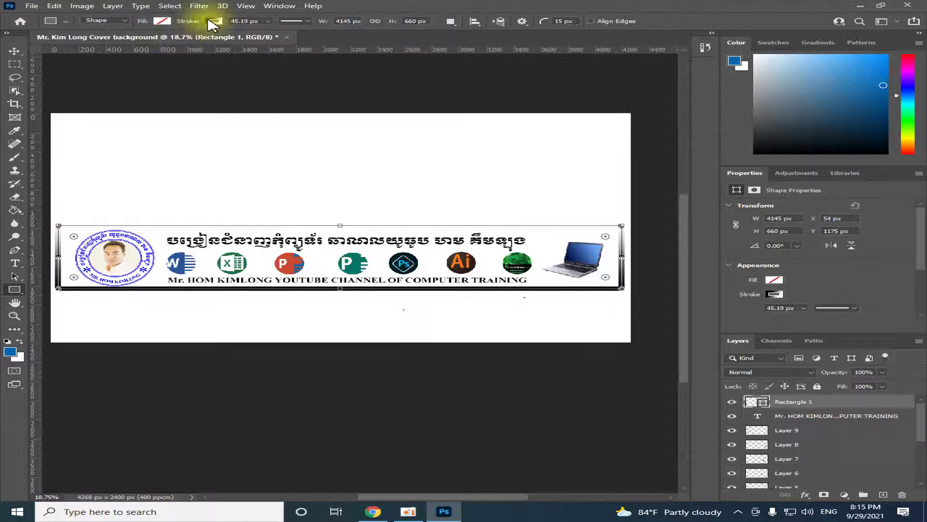
left_click(213, 20)
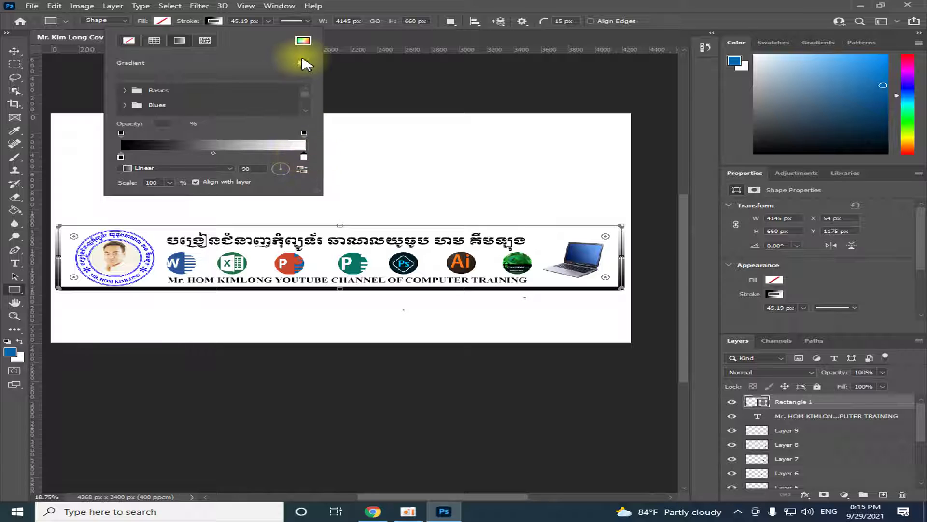
left_click(304, 40)
left_click(502, 330)
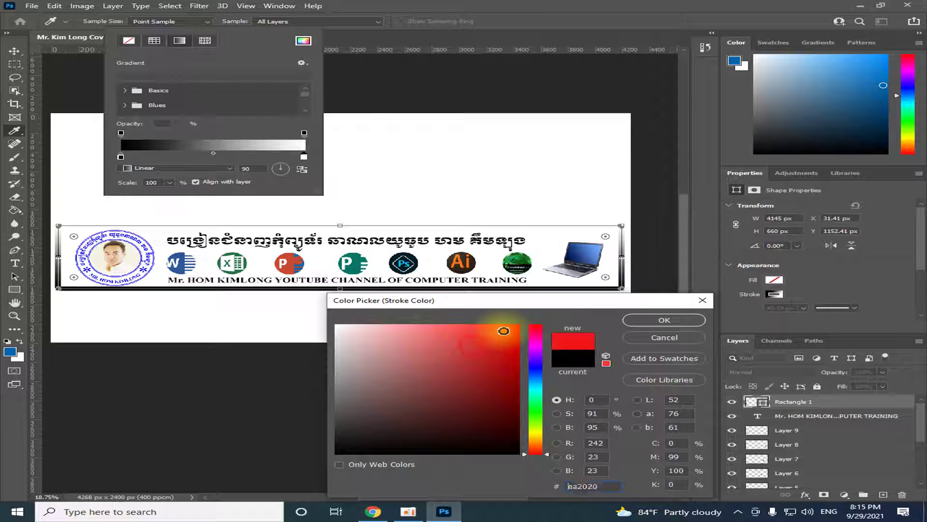
left_click(536, 376)
mouse_move(499, 325)
left_mouse_down()
mouse_move(516, 361)
mouse_move(509, 412)
left_mouse_up()
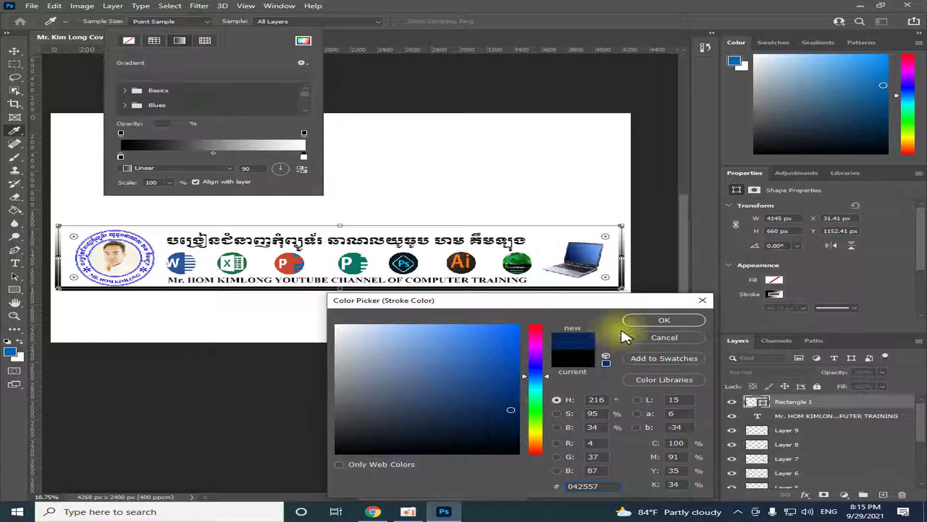
left_click(658, 320)
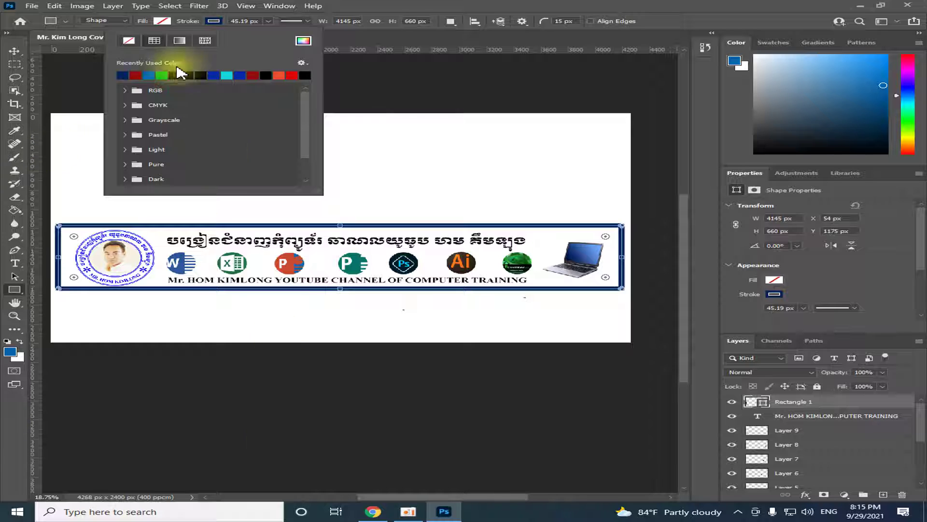
Step: Switch the frame's stroke from solid dark blue to a gradient
left_click(303, 42)
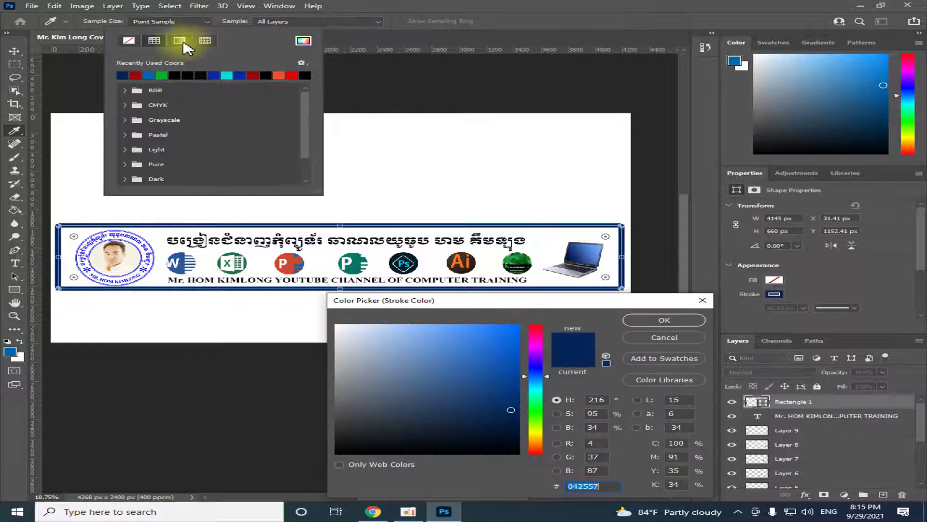
left_click(657, 320)
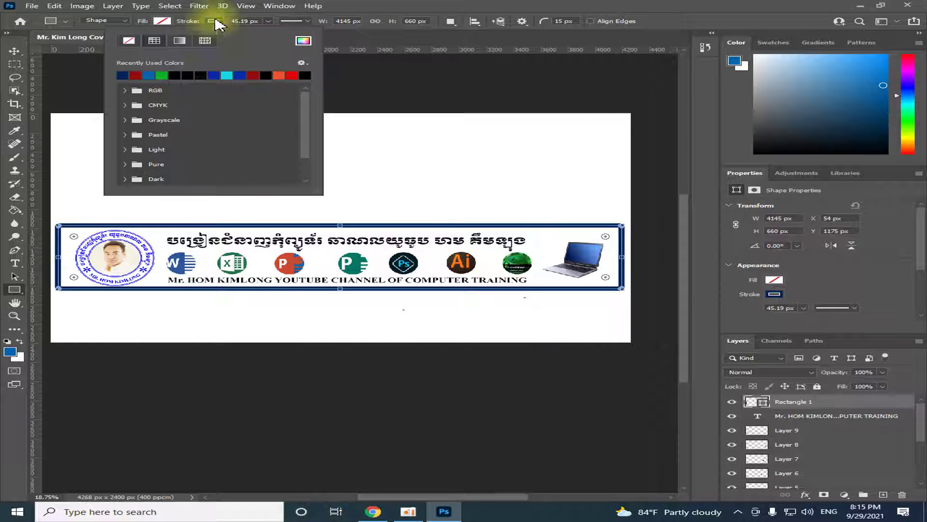
left_click(179, 40)
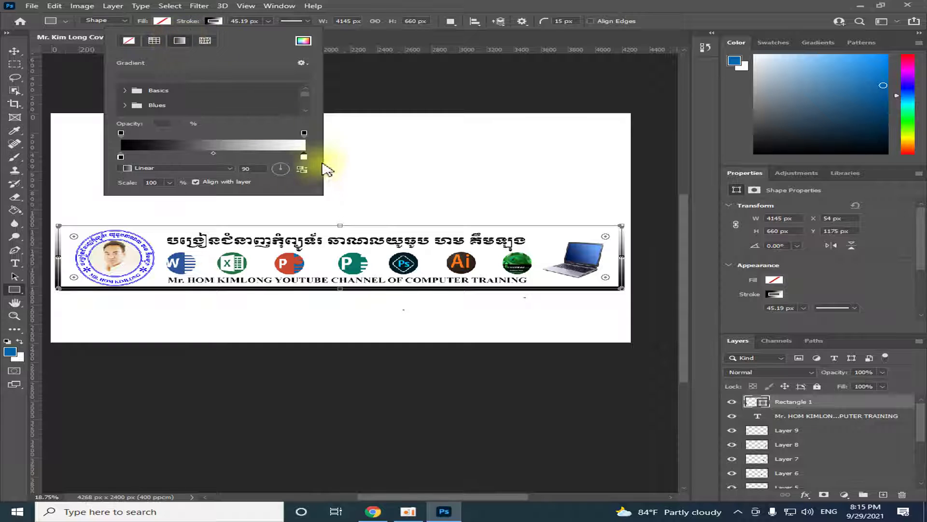
Step: Set the gradient's right stop to dark red and left stop to bright blue
double_click(304, 156)
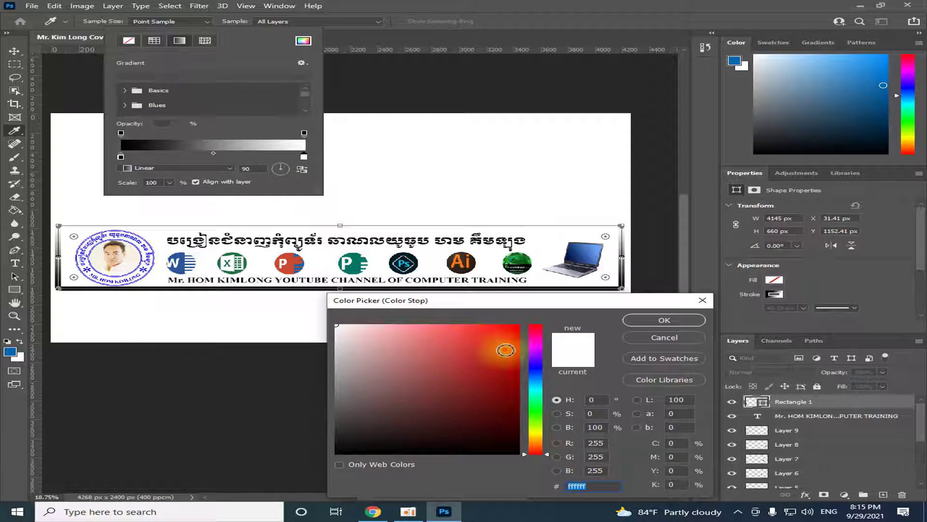
left_click_drag(501, 347, 506, 389)
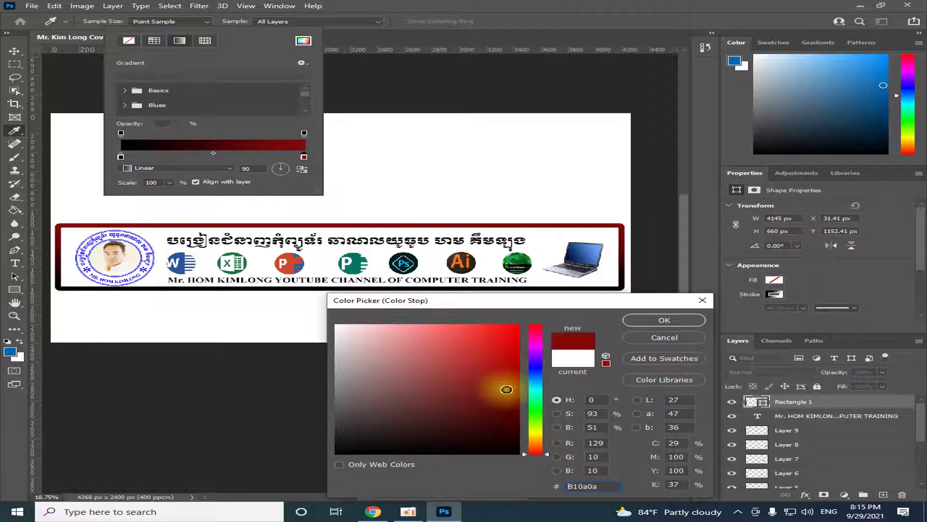
left_click(643, 320)
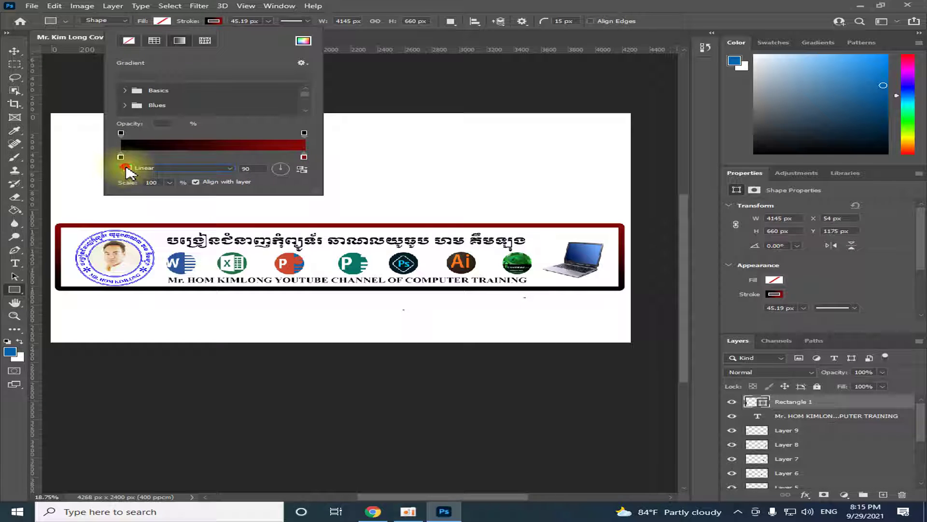
left_click(124, 170)
left_click(120, 158)
double_click(121, 157)
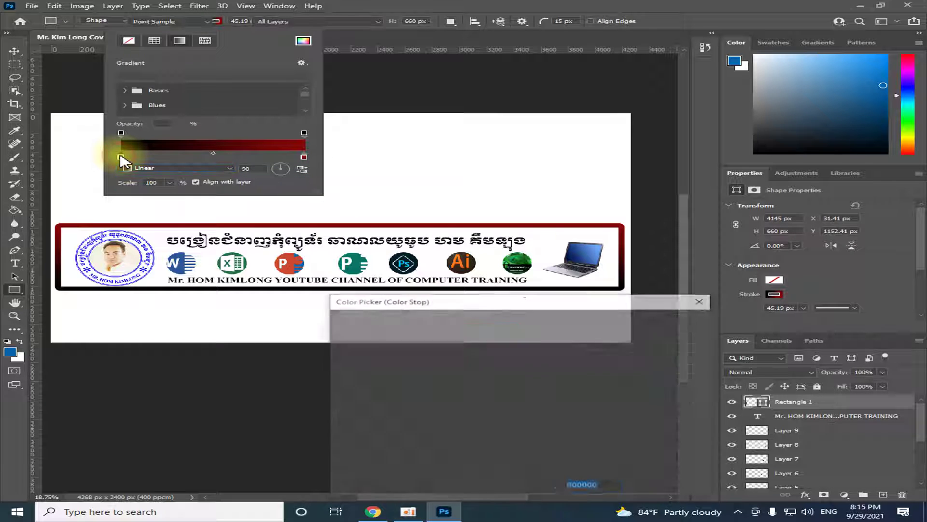
left_click(535, 370)
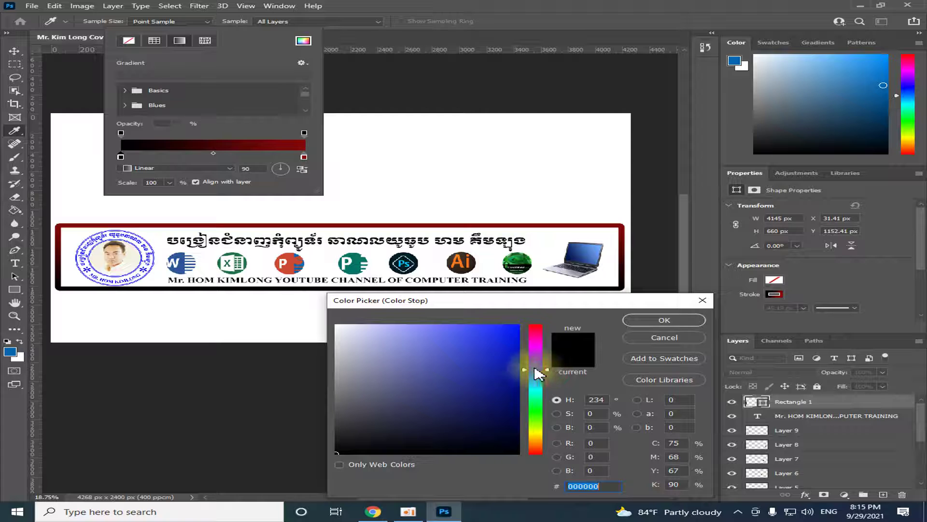
left_click(508, 331)
left_click(661, 320)
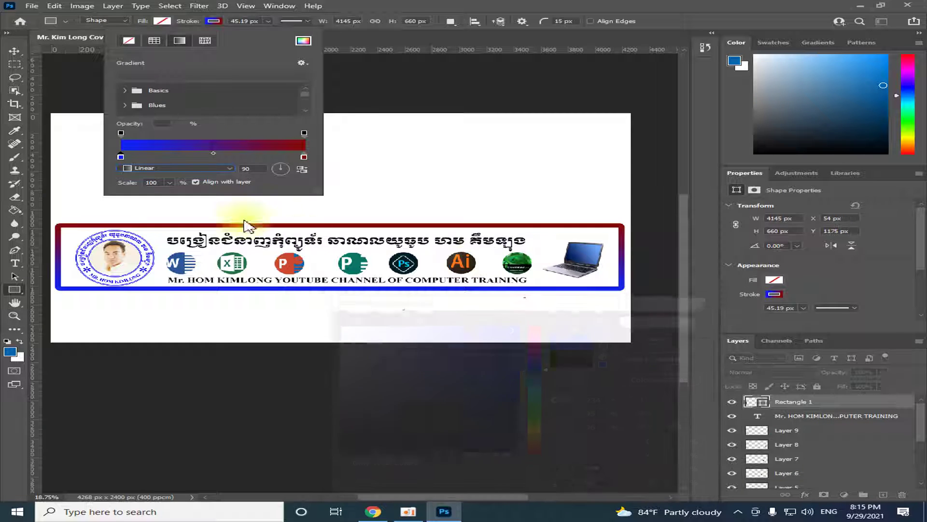
Step: Add a pure magenta stop slightly left of centre and remove the extra light stop
left_click(208, 147)
left_click(638, 46)
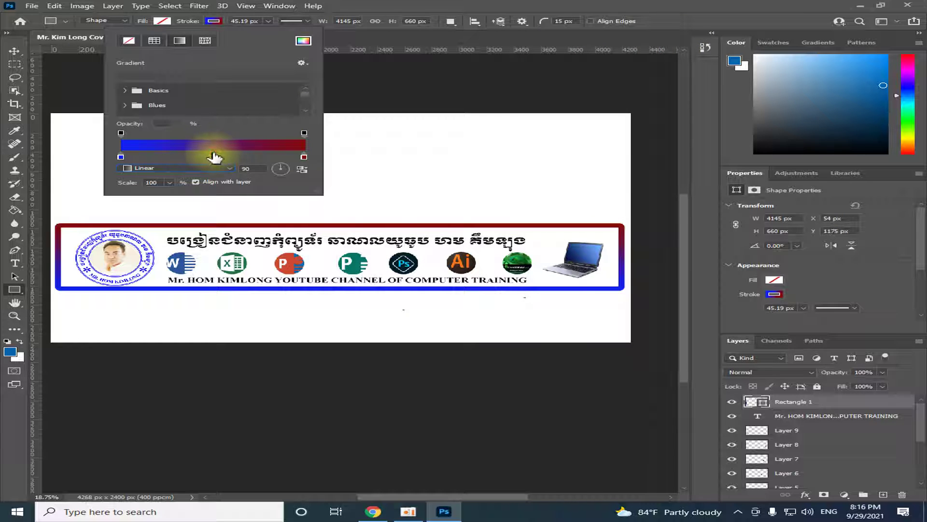
left_click(214, 157)
double_click(211, 156)
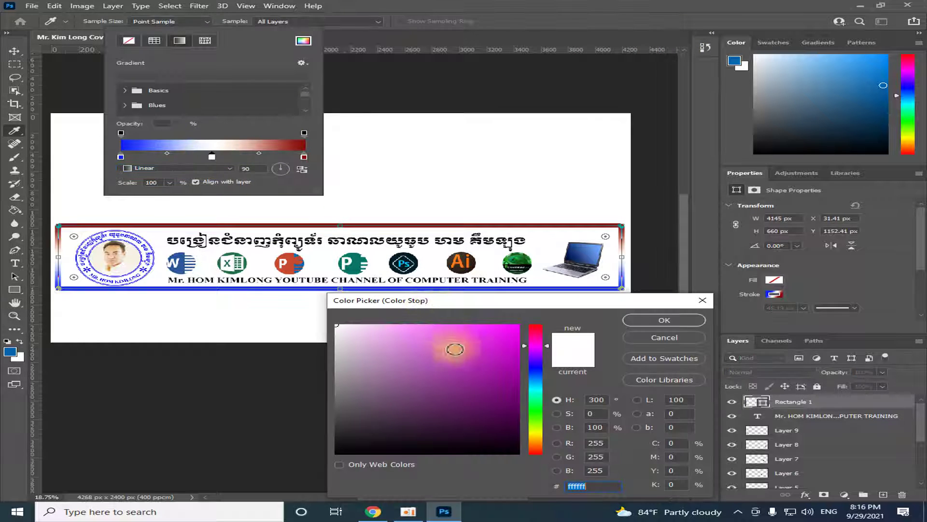
left_click_drag(505, 336, 517, 325)
left_click(675, 320)
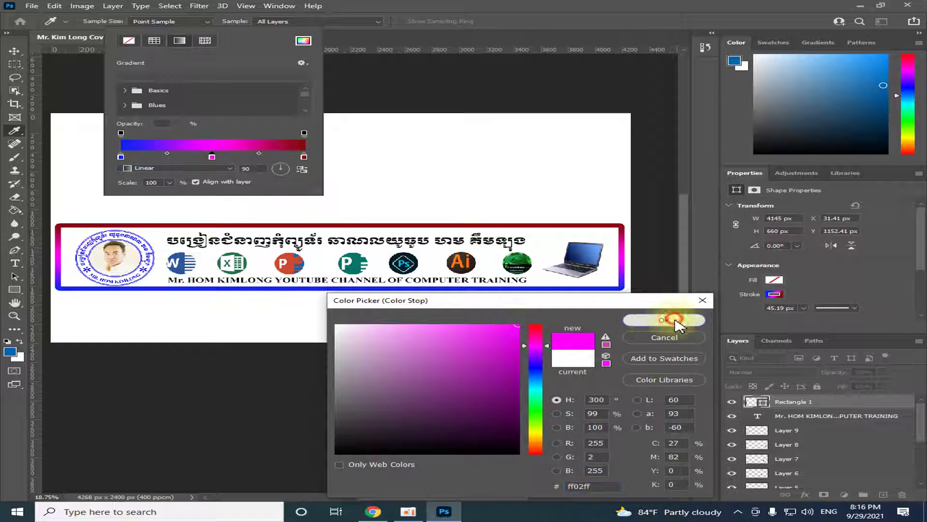
left_click_drag(212, 157, 191, 157)
left_click(240, 157)
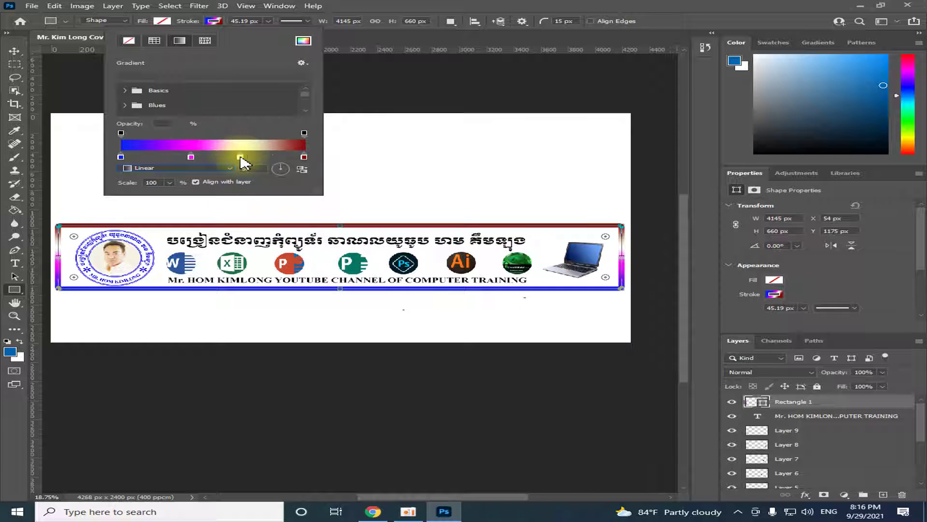
left_click_drag(249, 157, 241, 177)
Step: Centre the magenta stop, move red left, and add a dark green stop at the right end
left_click_drag(191, 156, 221, 157)
left_click_drag(304, 157, 269, 157)
left_click(301, 157)
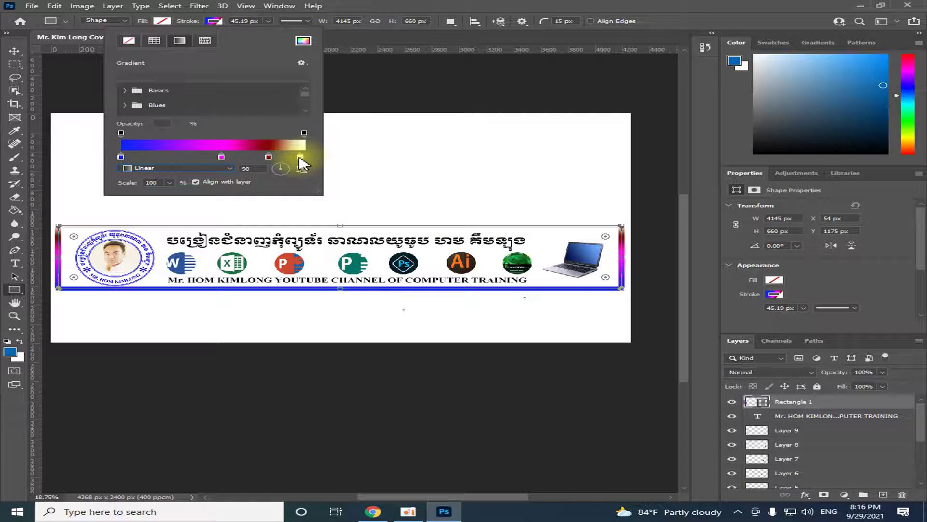
double_click(304, 156)
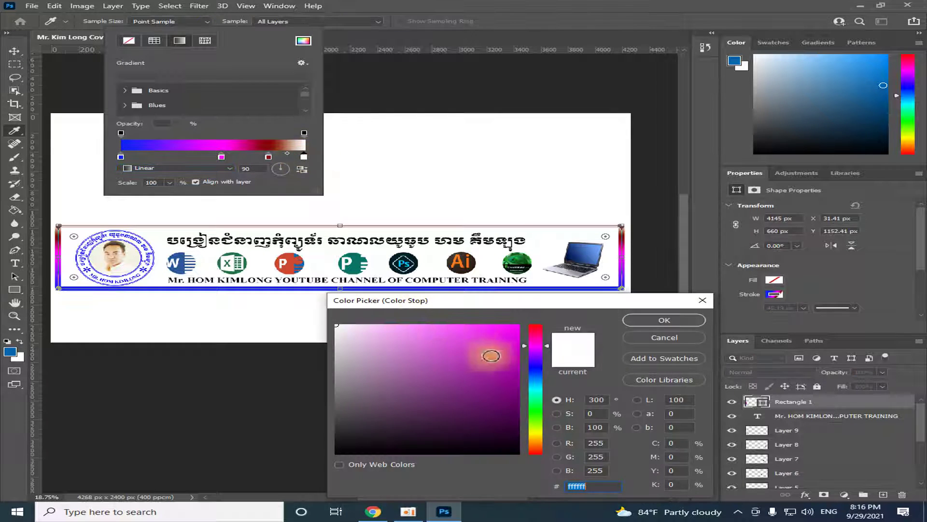
left_click(535, 372)
left_click_drag(535, 375, 534, 397)
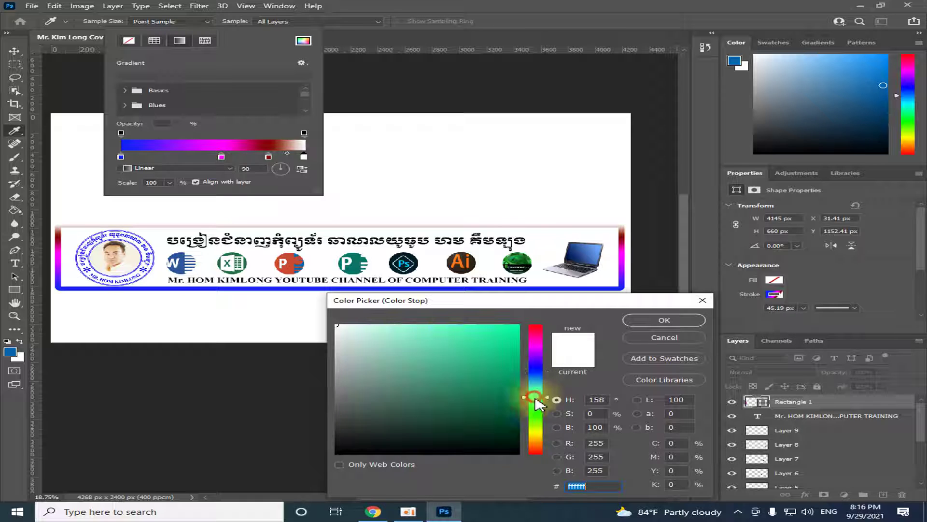
mouse_move(498, 372)
left_mouse_down()
mouse_move(517, 331)
mouse_move(489, 388)
left_mouse_up()
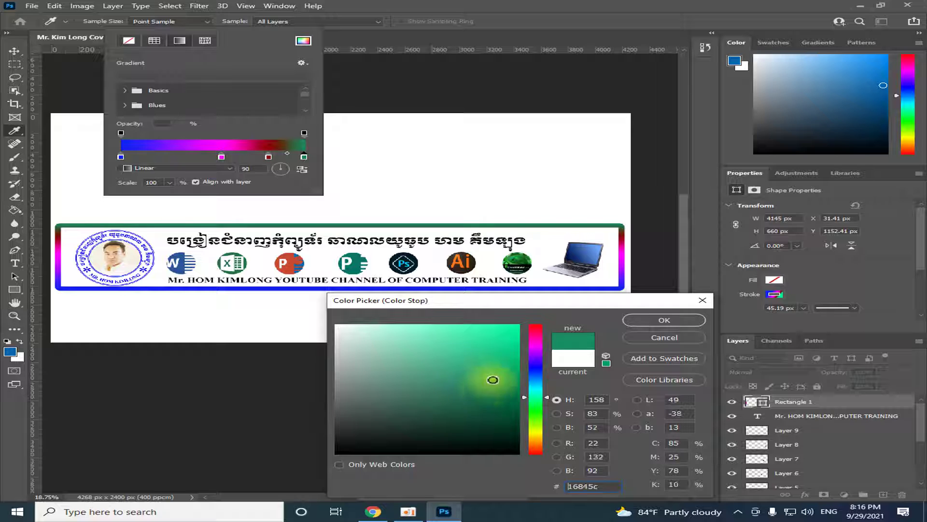
left_click_drag(489, 387, 492, 366)
left_click(666, 321)
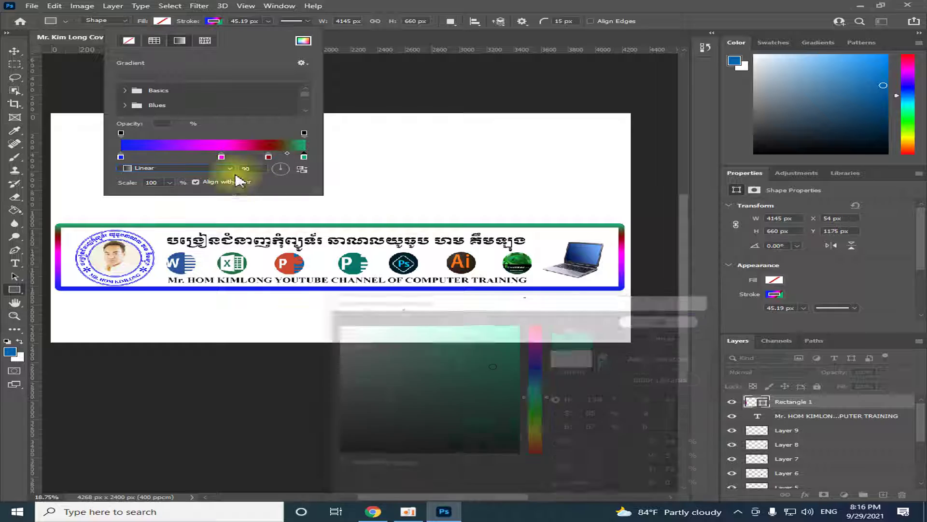
Step: Set the stroke gradient's angle to 122°
left_click_drag(280, 169, 290, 174)
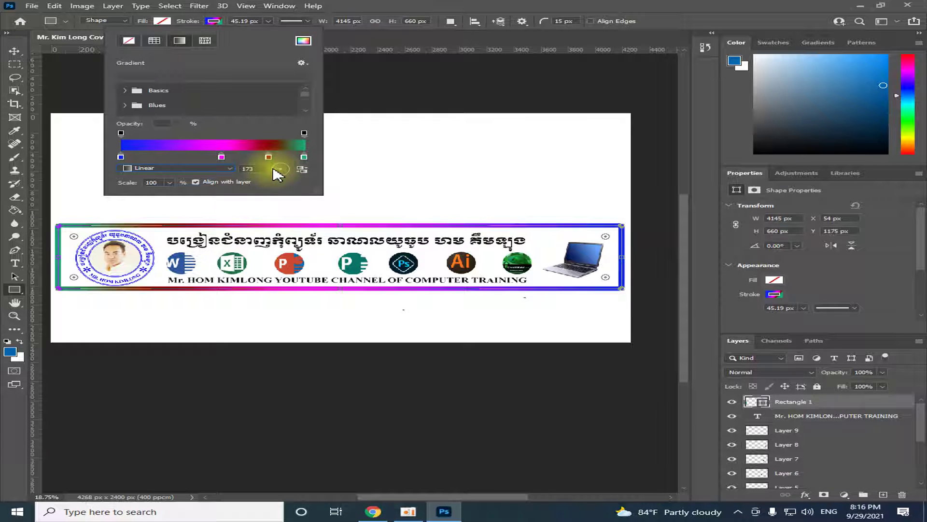
left_click(280, 170)
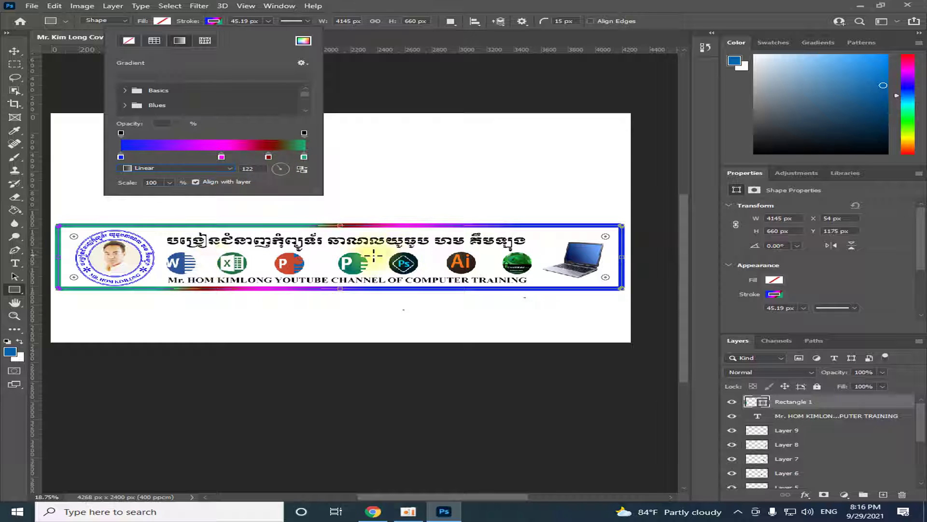
left_click(14, 51)
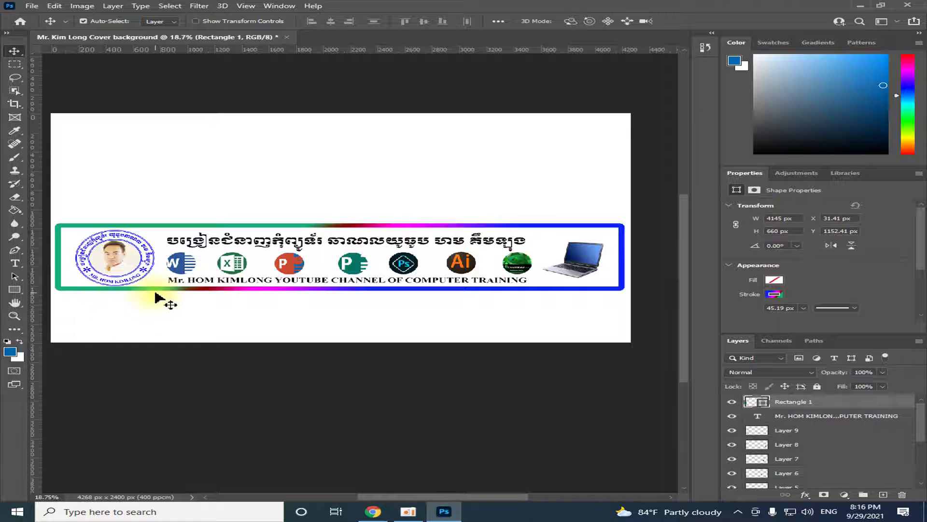
Step: Nudge the round portrait logo slightly left on the banner
scroll(180, 304, "up", 2)
scroll(242, 300, "down", 1)
scroll(242, 300, "down", 2)
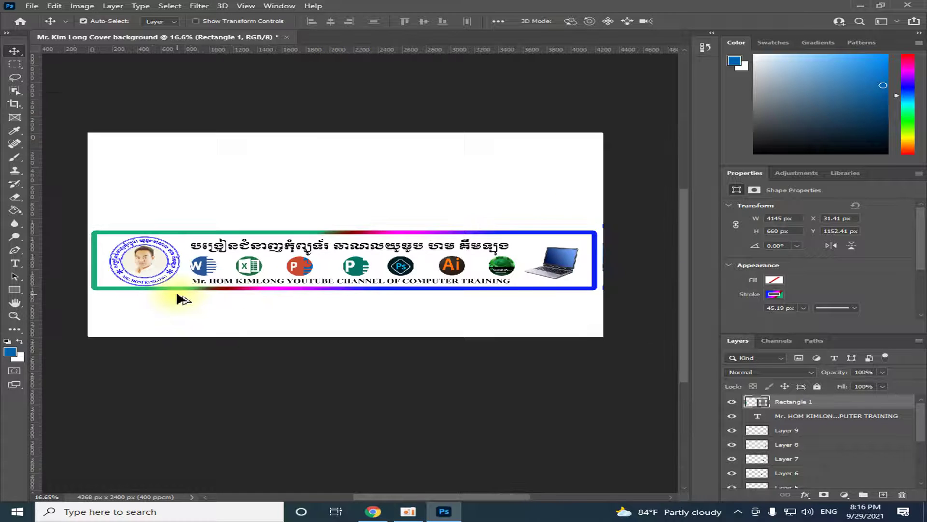
scroll(182, 300, "up", 2)
scroll(282, 289, "down", 1)
scroll(517, 290, "up", 1)
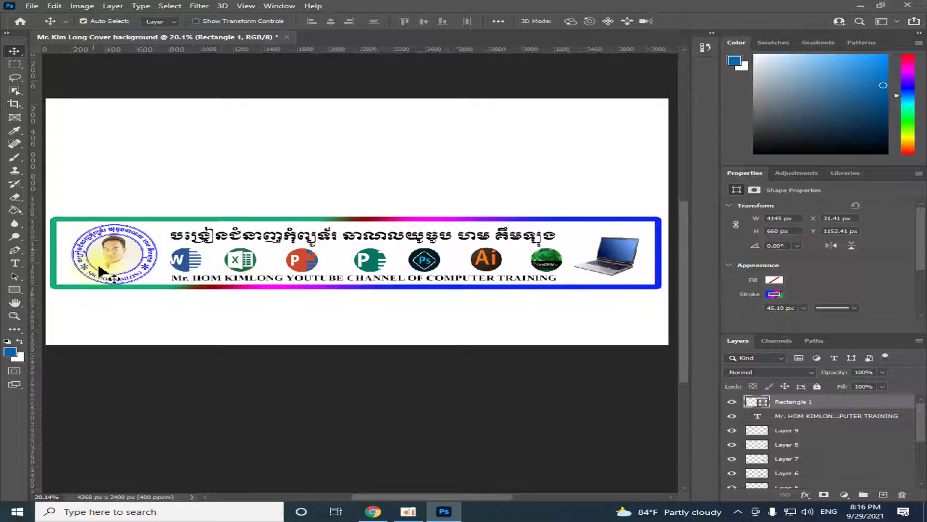
scroll(104, 274, "up", 2)
scroll(104, 259, "up", 2)
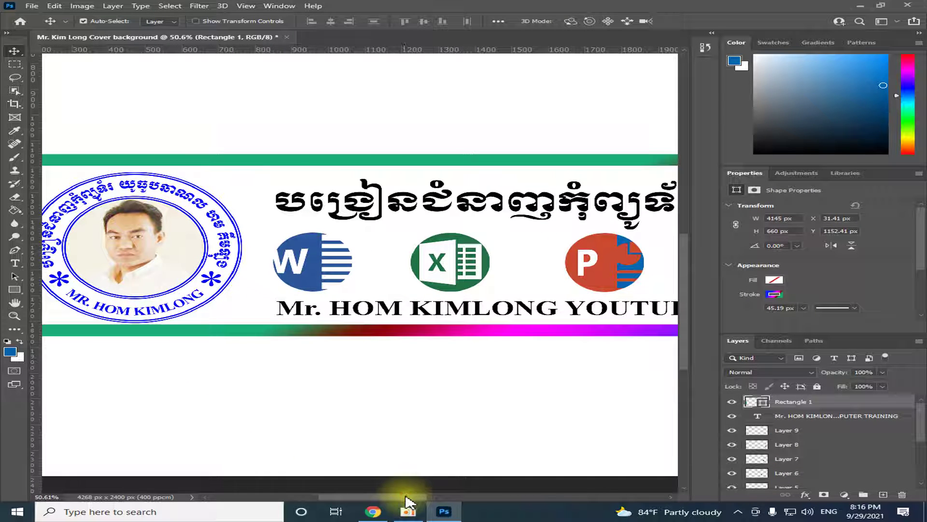
left_click_drag(406, 497, 320, 352)
left_click(299, 270)
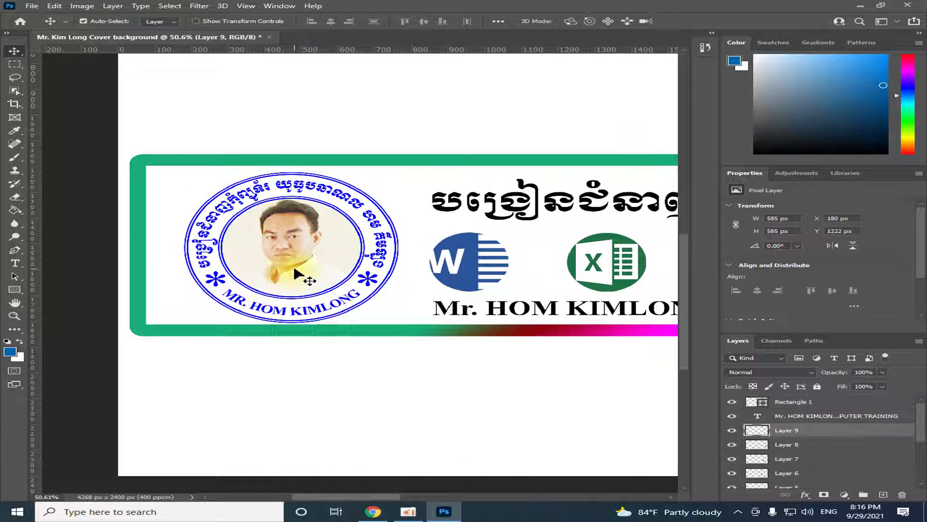
left_click_drag(295, 273, 280, 265)
key("Left")
key("Left")
Step: Enlarge the laptop image to about 130% and move it slightly lower
left_click_drag(383, 496, 575, 489)
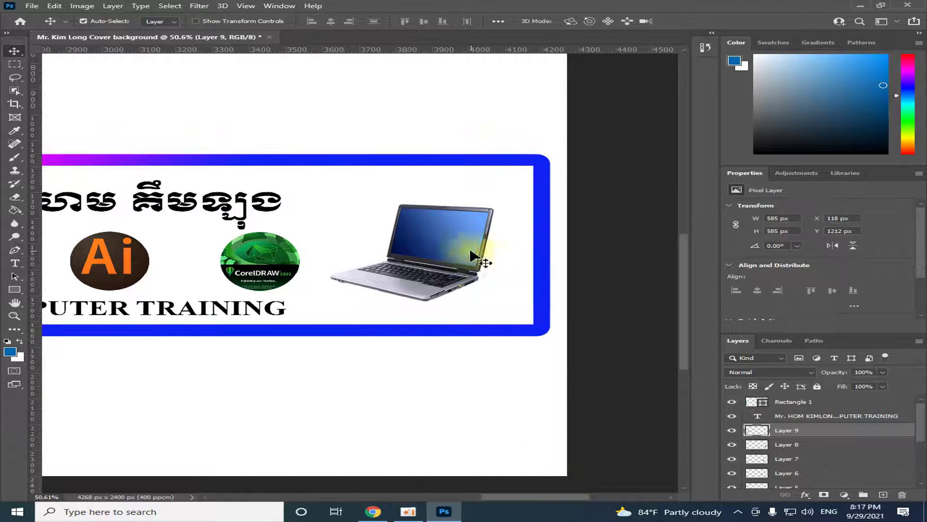
left_click(439, 256)
key("ctrl+t")
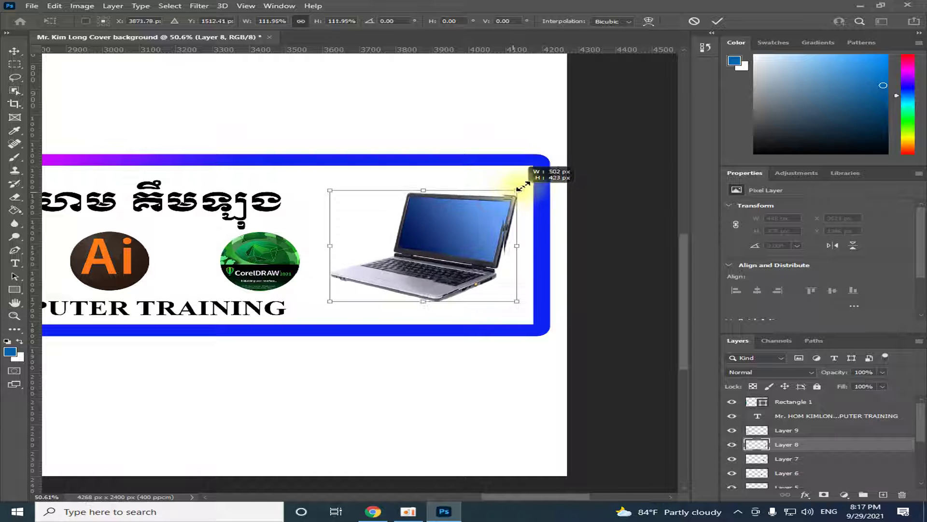
left_click_drag(493, 203, 528, 183)
left_click_drag(486, 246, 465, 247)
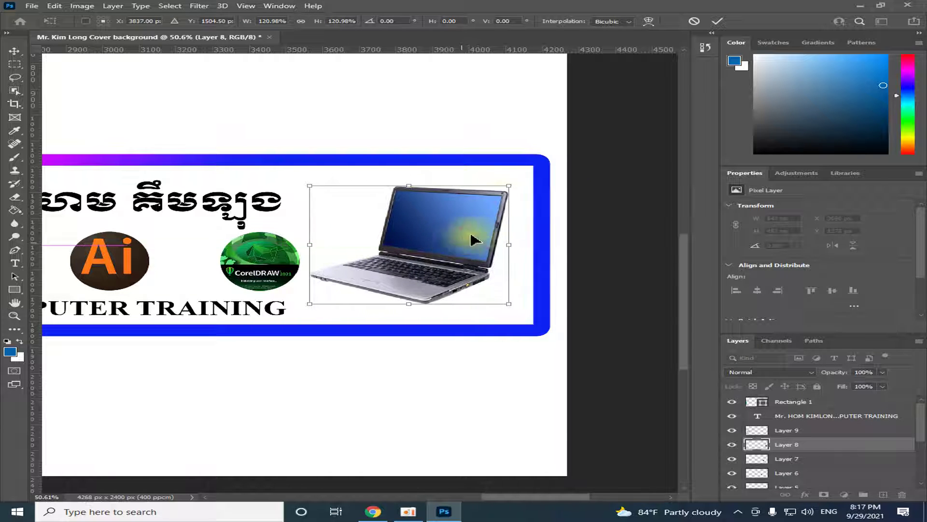
left_click_drag(509, 185, 524, 176)
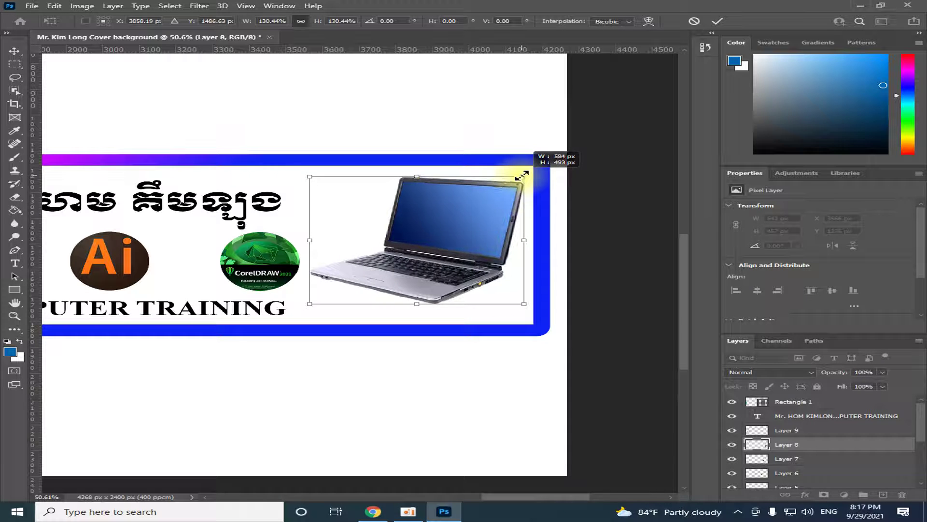
key("Return")
left_click_drag(462, 279, 463, 284)
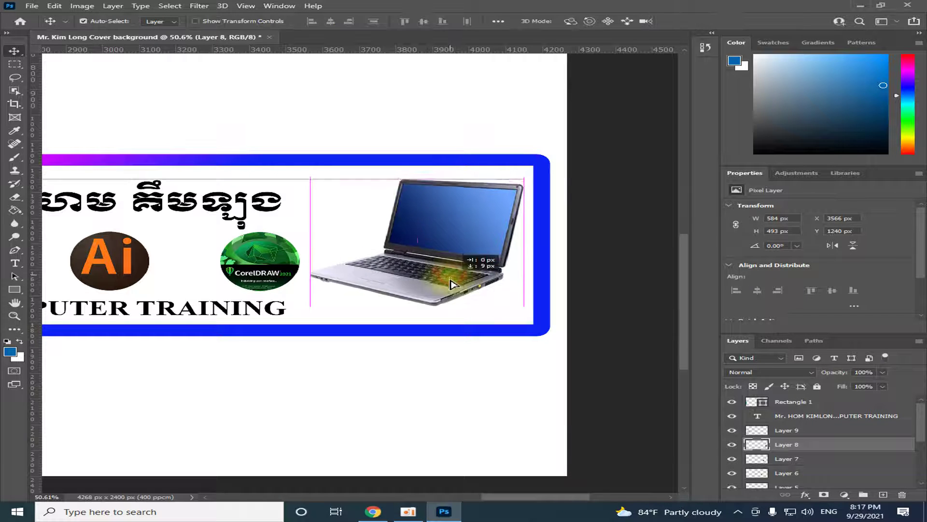
Step: Zoom and pan until the whole banner, logo to laptop, is visible
mouse_move(506, 497)
left_mouse_down()
mouse_move(354, 489)
mouse_move(309, 424)
left_mouse_up()
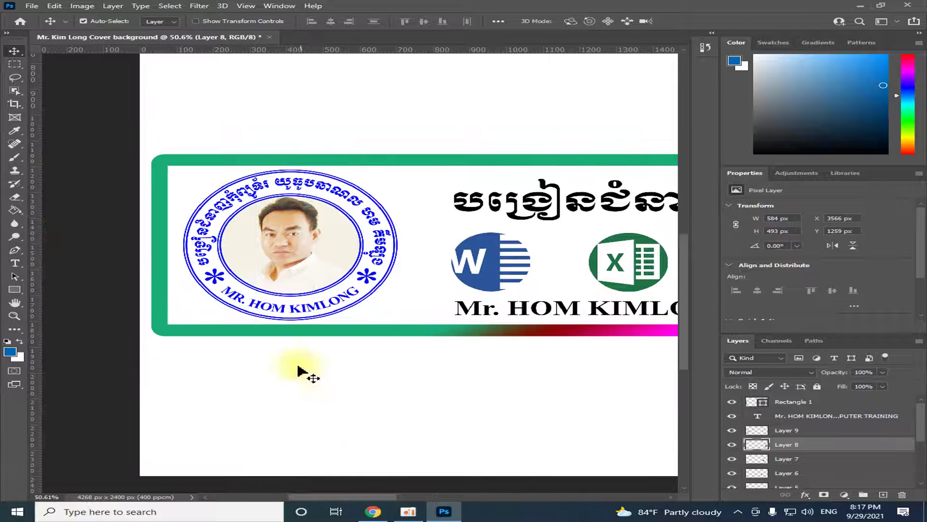
left_click(307, 273)
scroll(356, 327, "down", 2)
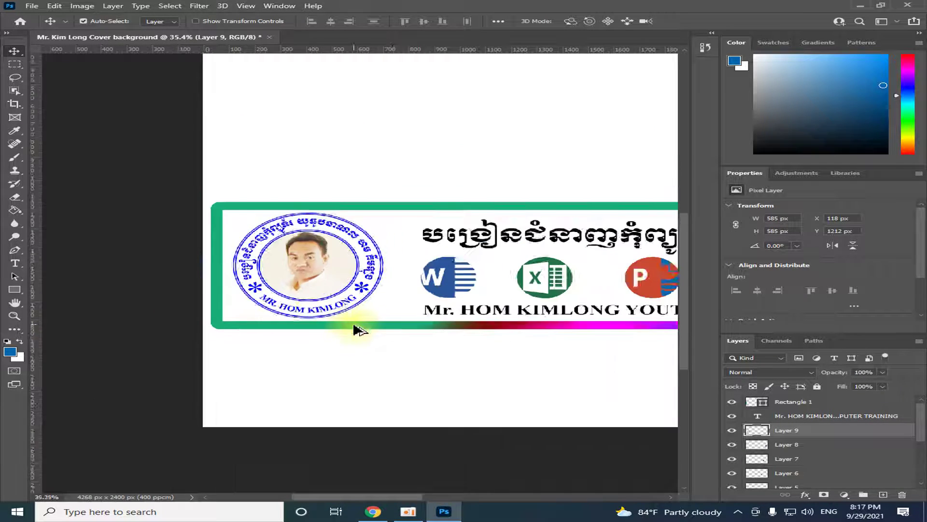
scroll(439, 363, "down", 2)
scroll(558, 379, "down", 2)
scroll(635, 390, "down", 2)
scroll(635, 390, "up", 2)
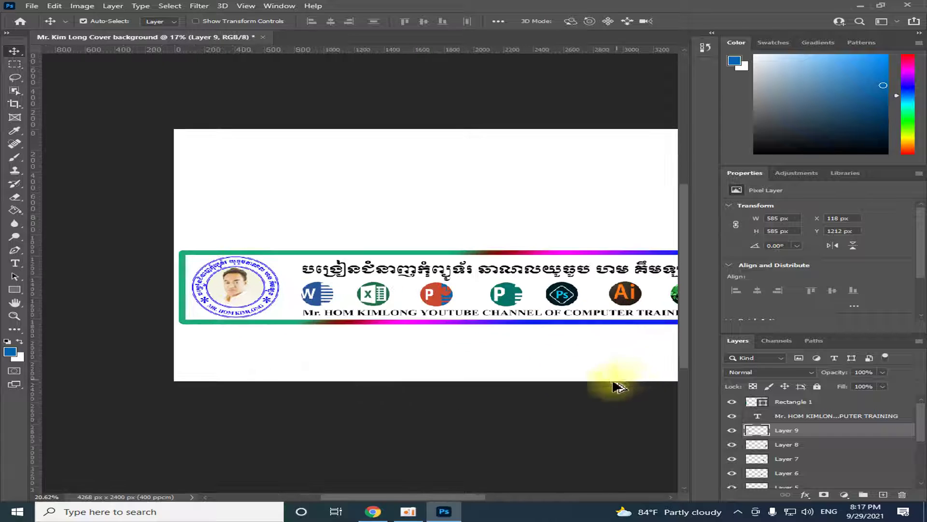
left_click_drag(425, 497, 463, 498)
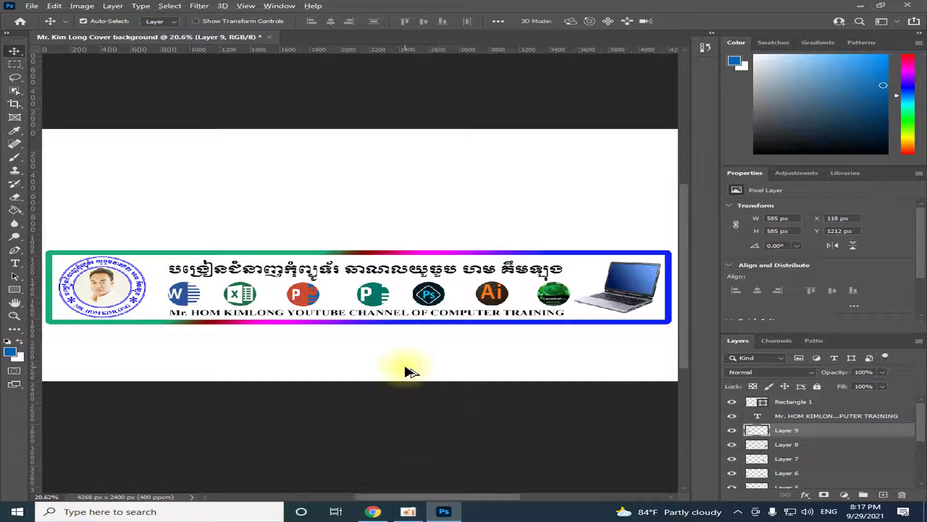
scroll(399, 368, "down", 2)
scroll(397, 368, "up", 1)
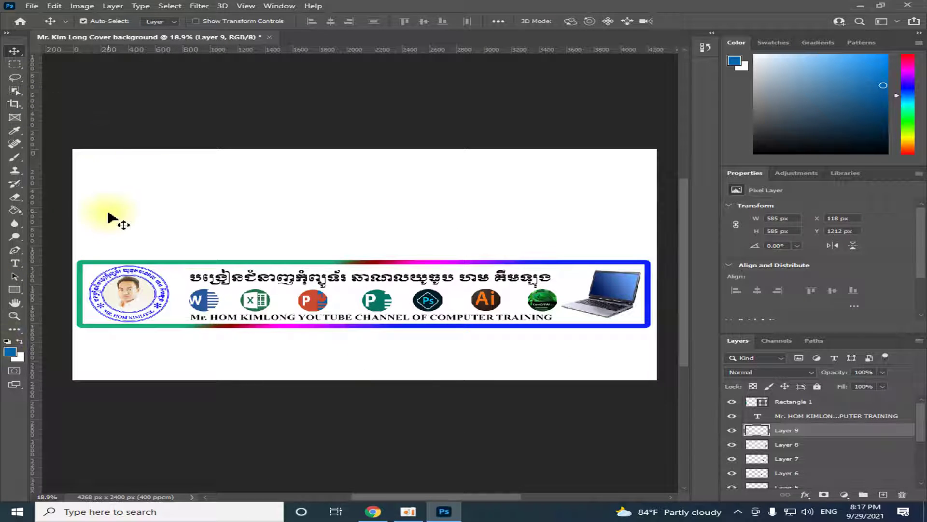
Step: Save a JPEG copy named 'Mr Logo Cover' to the Desktop with default JPEG options
left_click(32, 7)
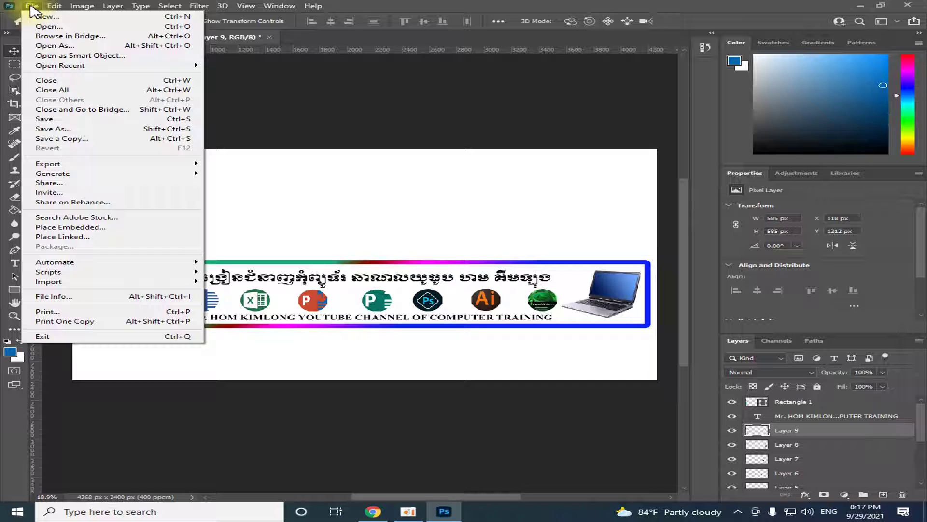
left_click(52, 129)
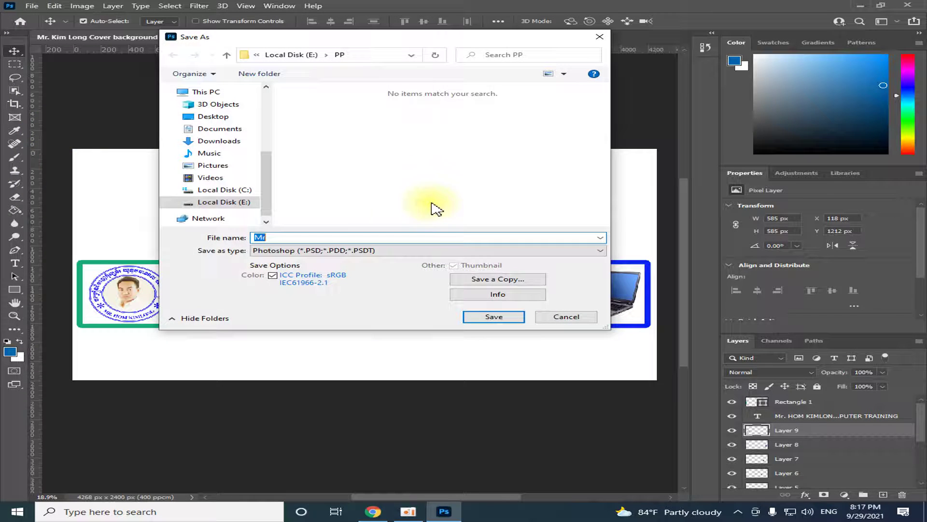
left_click(276, 237)
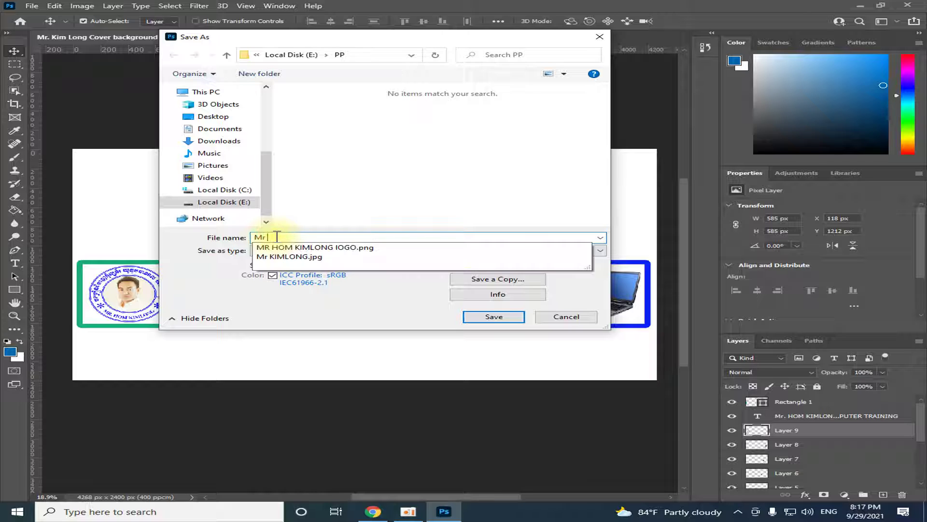
type("Logo Cover")
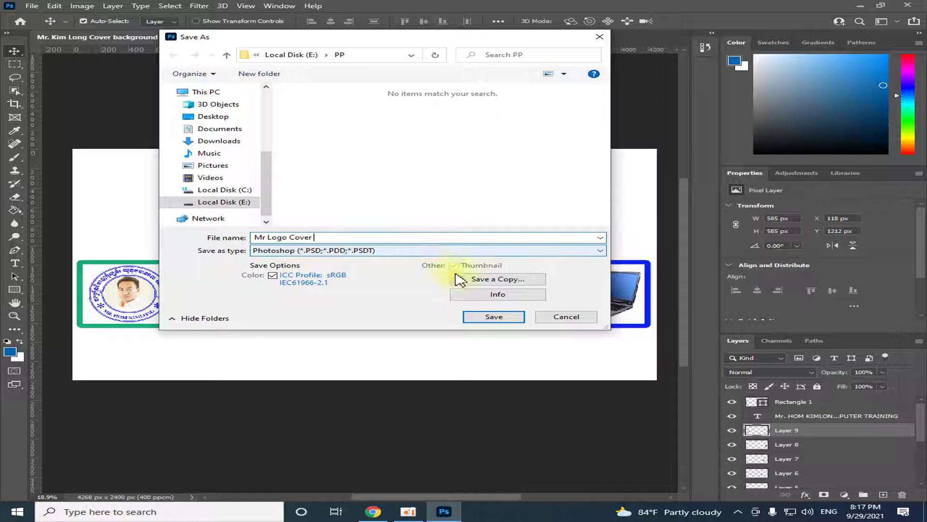
left_click(509, 281)
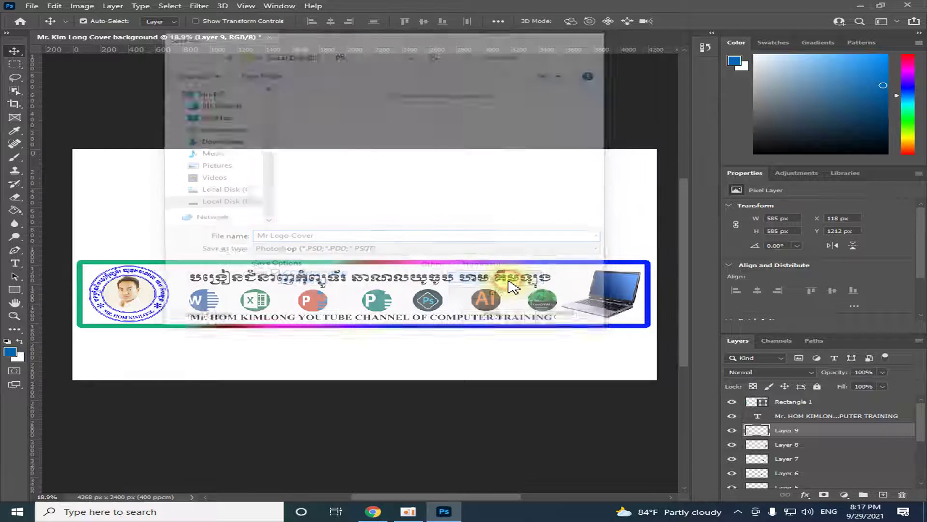
left_click(341, 255)
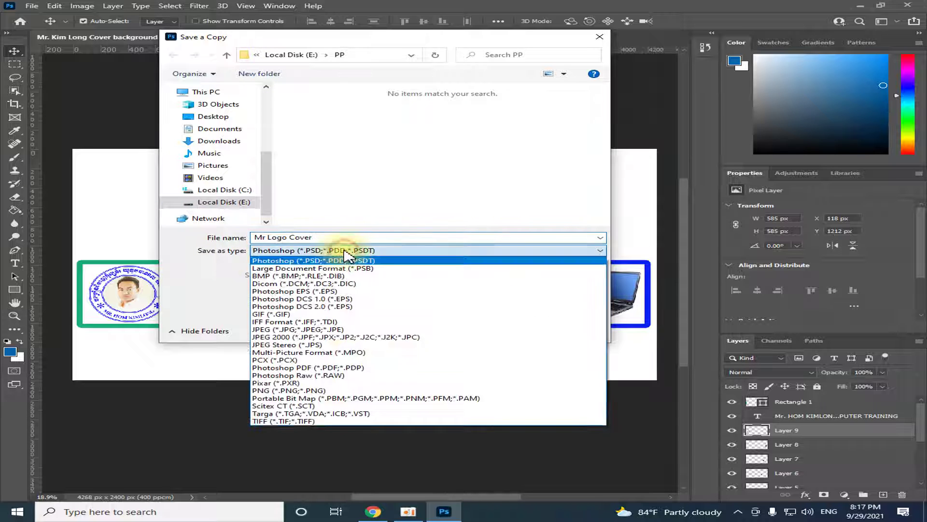
left_click(274, 330)
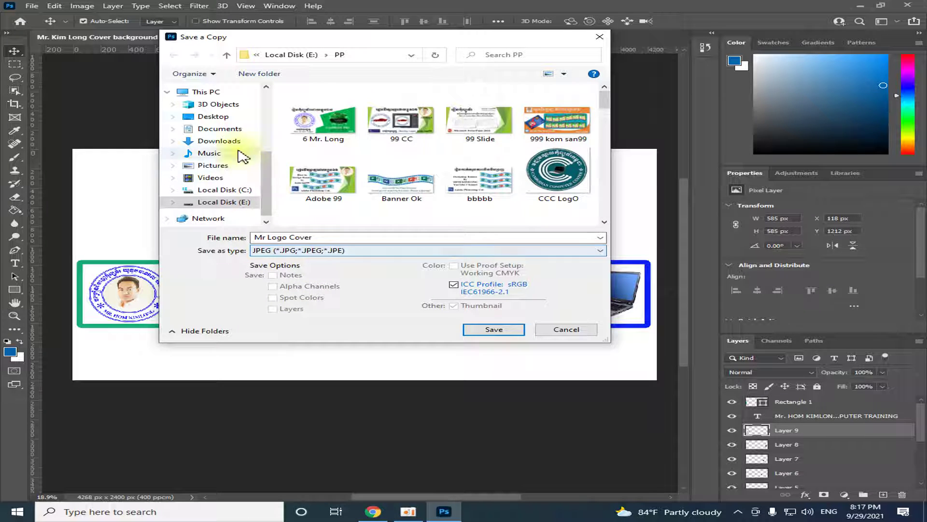
left_click(212, 116)
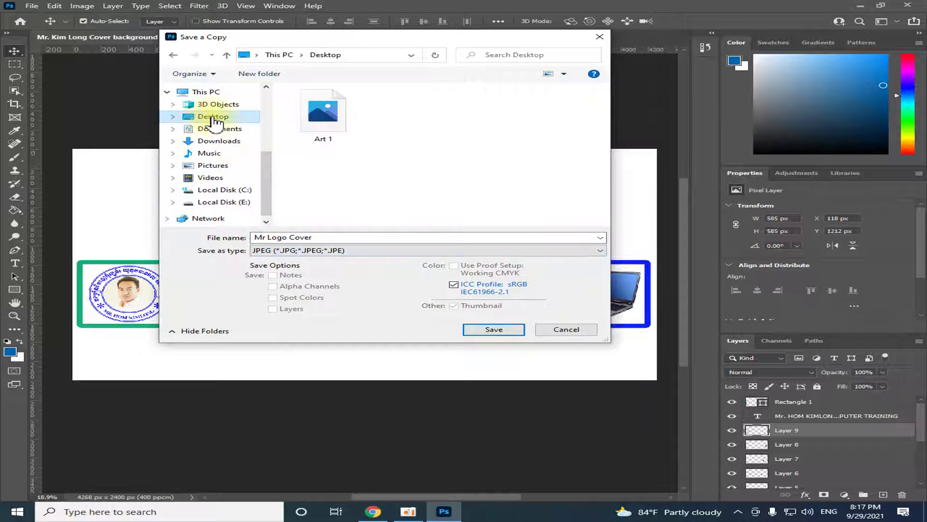
left_click(497, 330)
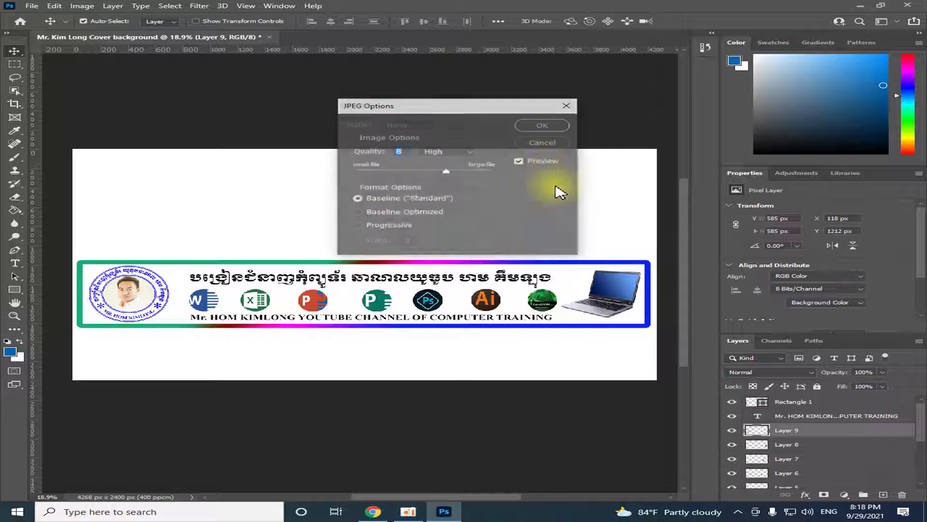
left_click(545, 125)
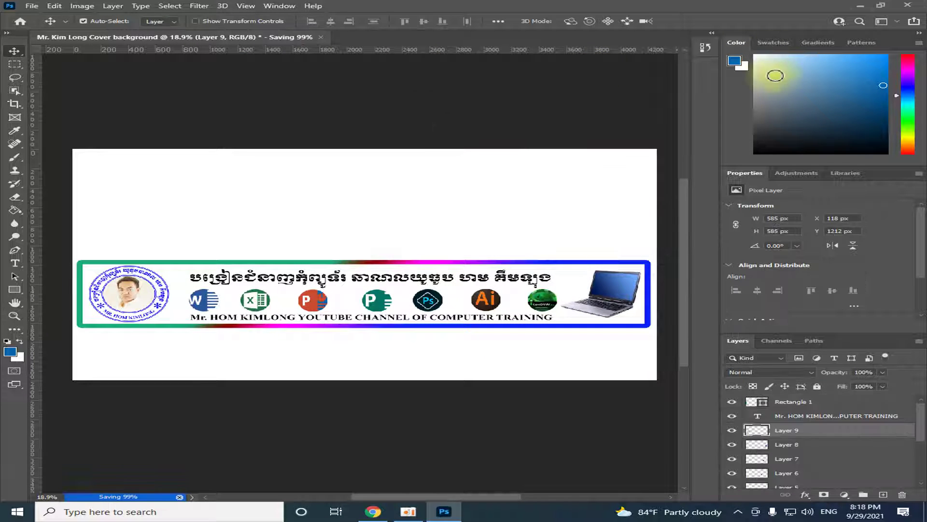
left_click(858, 6)
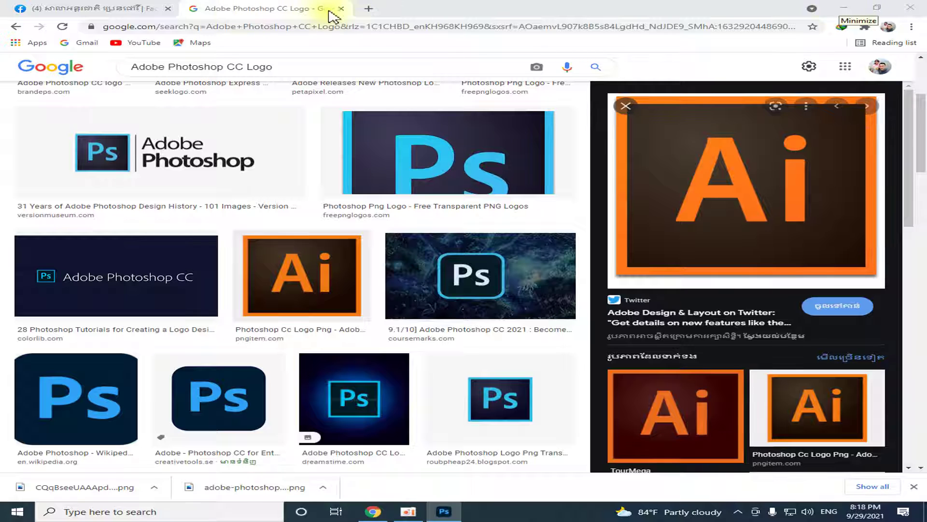
Step: Minimise Chrome and then Photoshop so the Windows desktop is visible
left_click(343, 10)
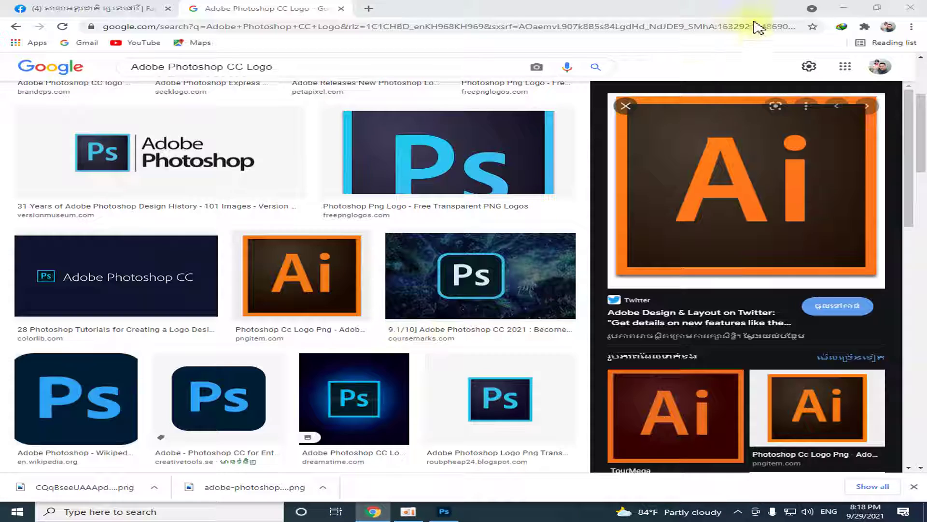
left_click(377, 513)
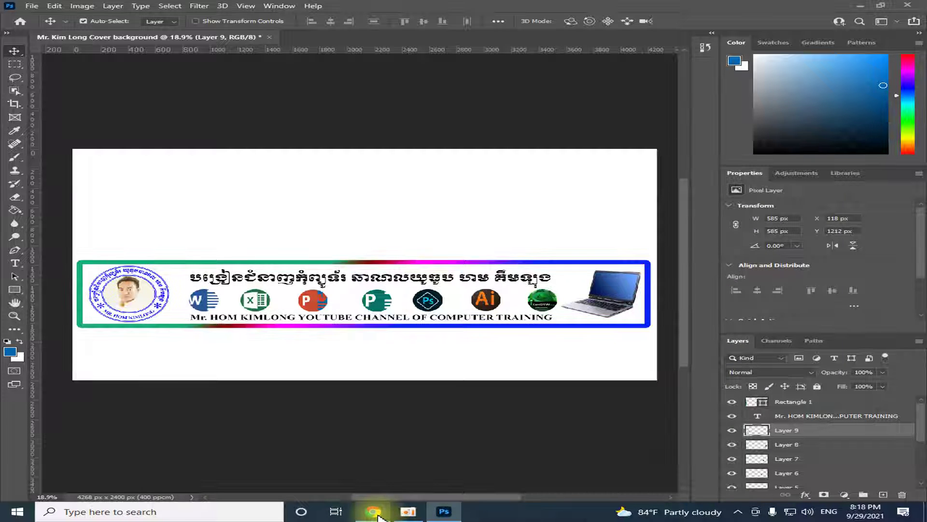
left_click(378, 514)
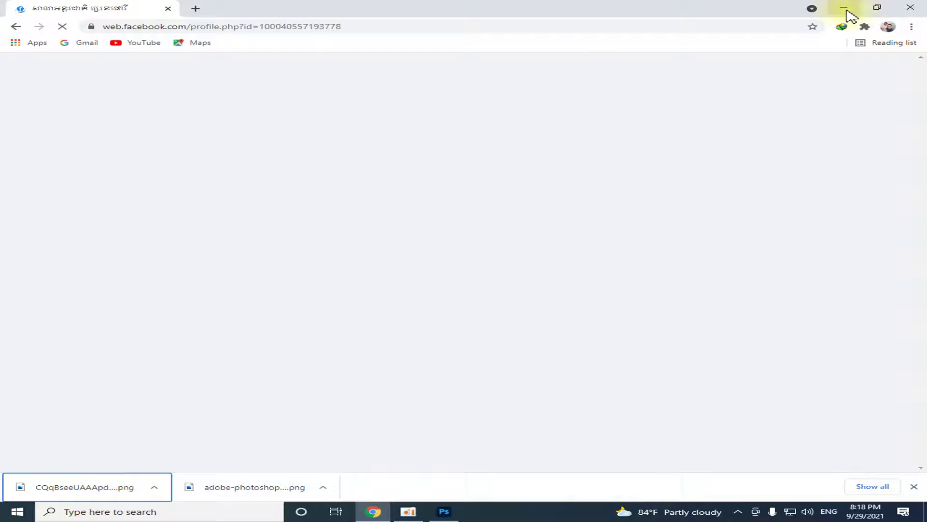
left_click(844, 8)
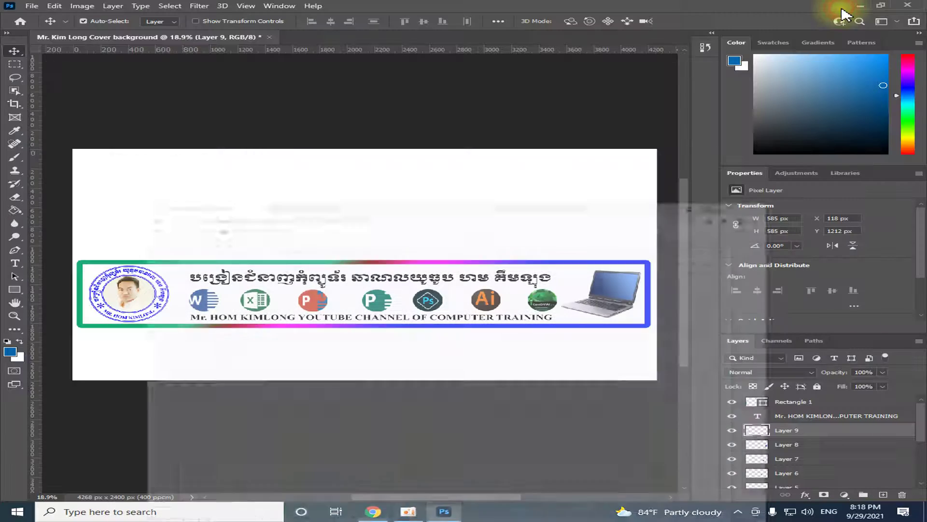
left_click(860, 5)
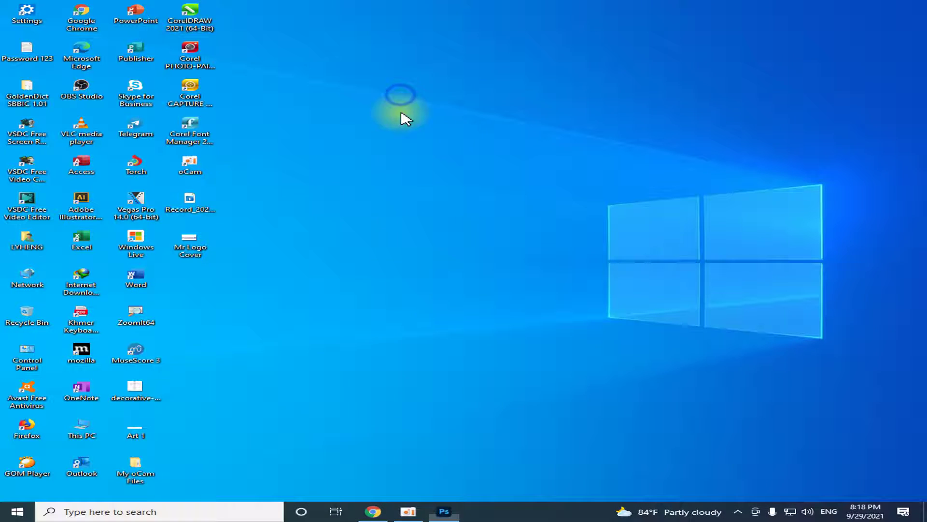
Step: Refresh the desktop five times, then open the Mr Logo Cover file's context menu
right_click(400, 95)
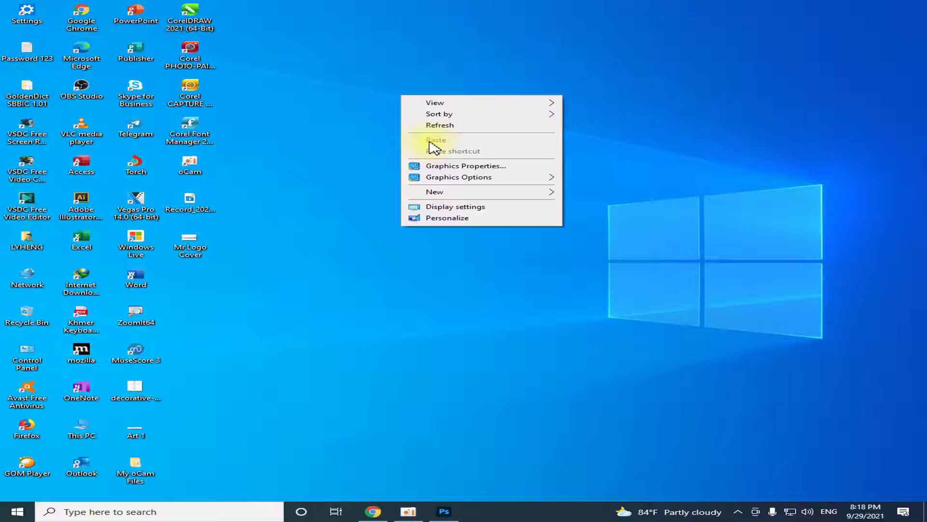
left_click(463, 127)
right_click(431, 97)
left_click(458, 127)
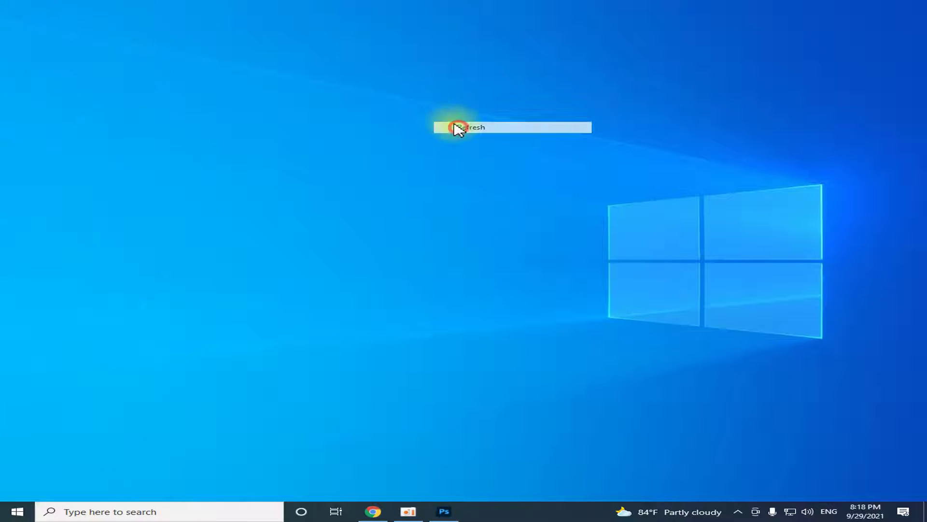
right_click(422, 94)
left_click(462, 127)
right_click(437, 96)
left_click(471, 128)
right_click(434, 97)
left_click(468, 127)
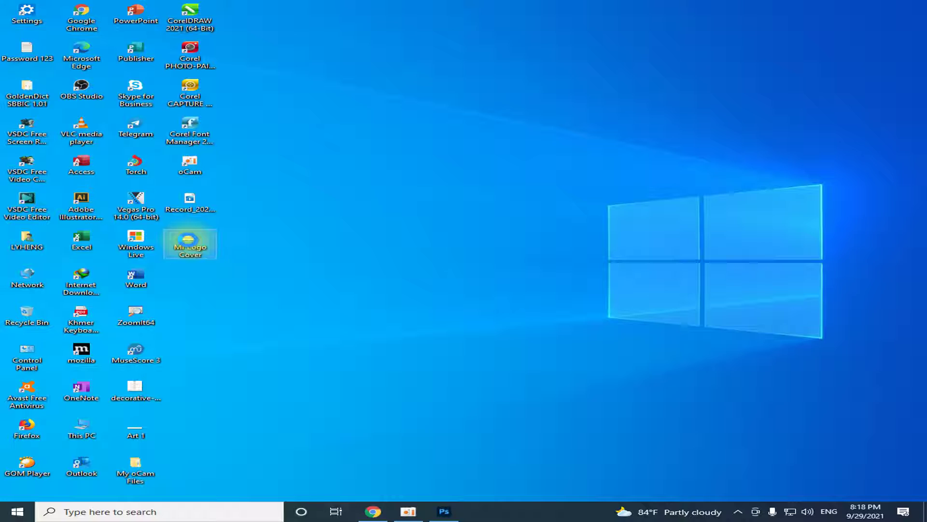
right_click(188, 240)
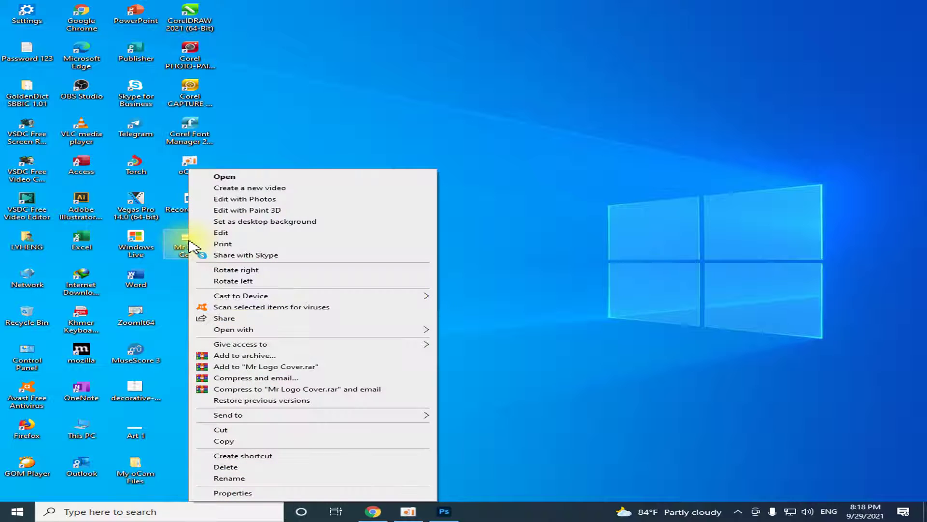
Step: View Mr Logo Cover.jpg in Photos, zooming in on the portrait logo, then close it
left_click(223, 177)
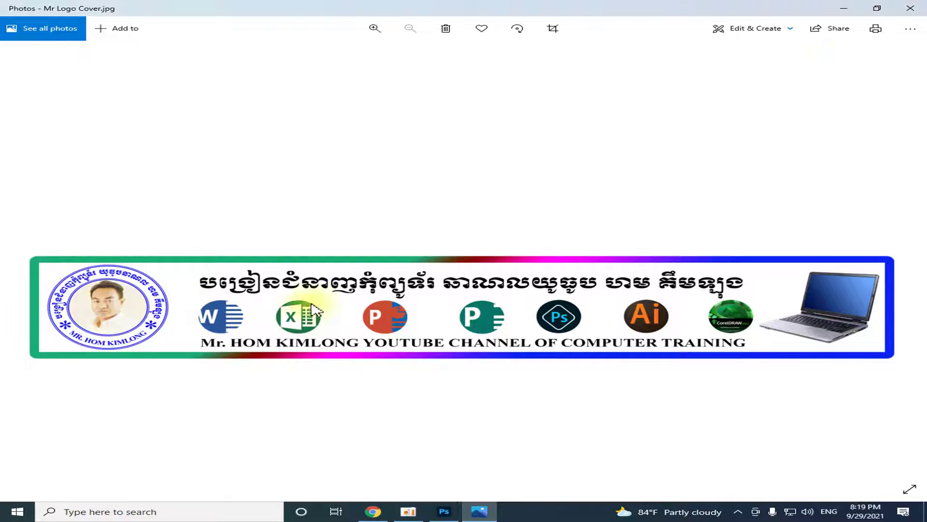
scroll(627, 378, "up", 2)
scroll(491, 356, "up", 2)
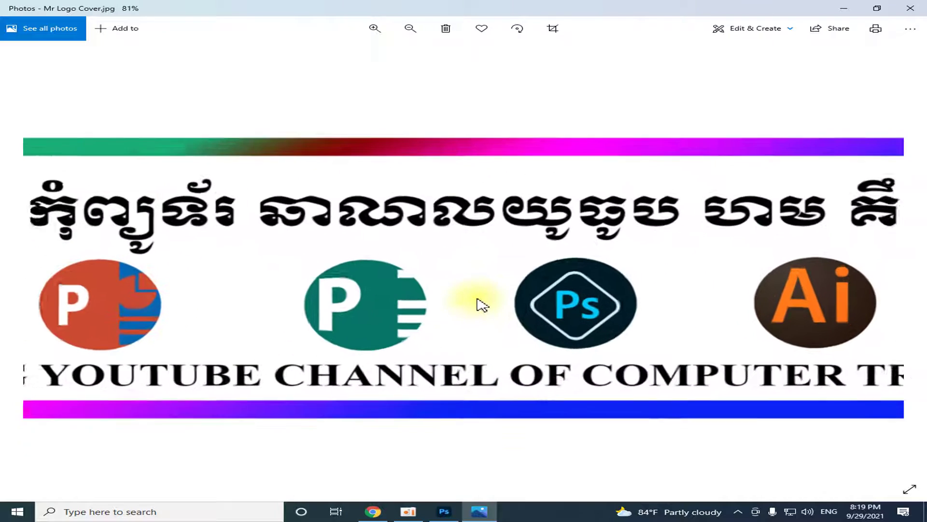
scroll(480, 304, "up", 2)
scroll(473, 255, "up", 1)
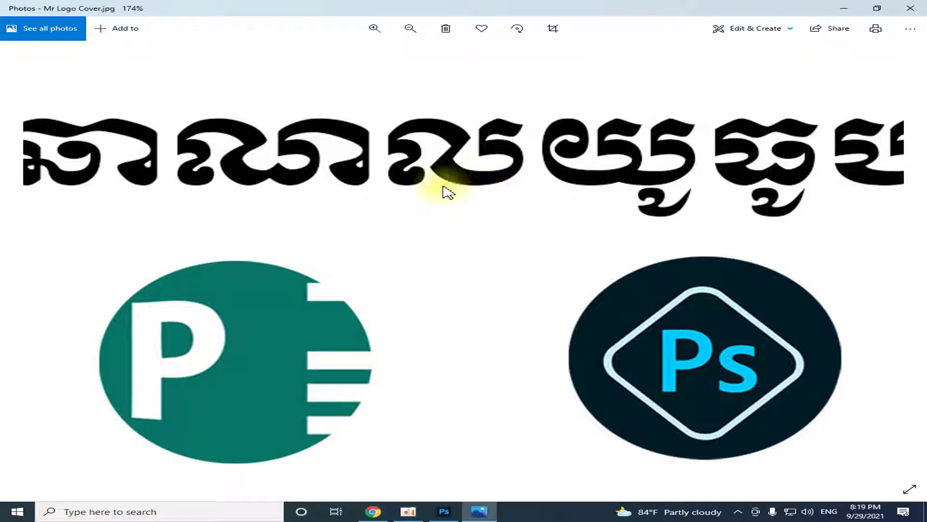
scroll(499, 213, "down", 2)
scroll(430, 201, "up", 3)
scroll(565, 196, "down", 5)
scroll(337, 315, "down", 3)
scroll(89, 292, "up", 3)
scroll(84, 314, "up", 2)
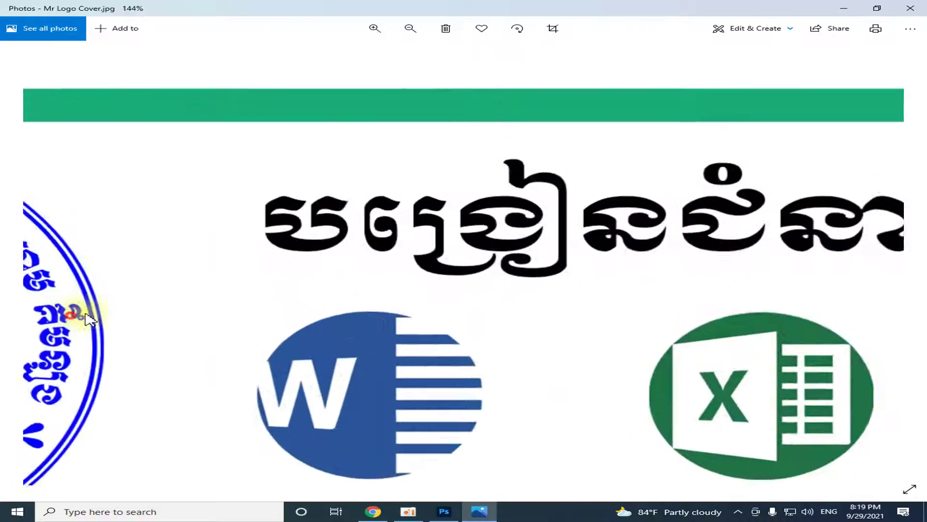
left_click_drag(89, 319, 594, 265)
scroll(536, 195, "up", 2)
scroll(611, 270, "down", 2)
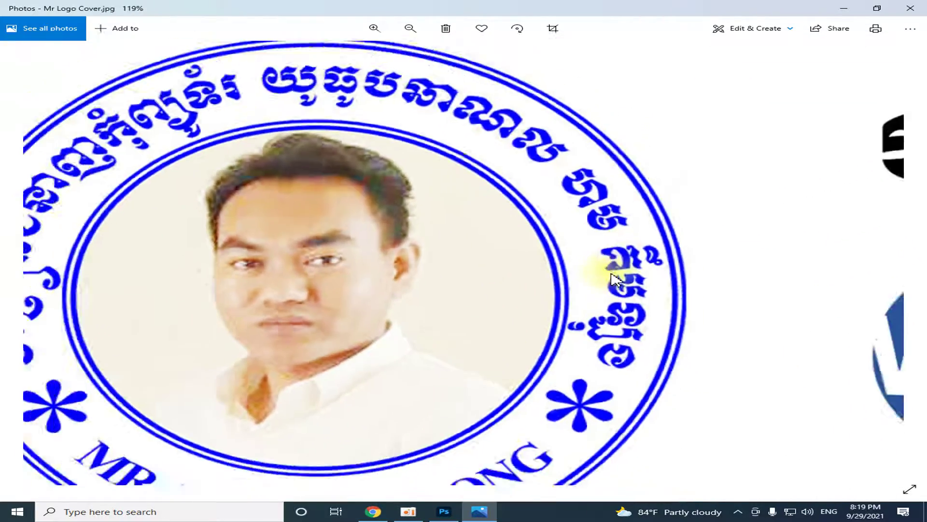
scroll(621, 290, "down", 2)
scroll(705, 309, "down", 2)
scroll(756, 338, "down", 1)
scroll(755, 338, "down", 1)
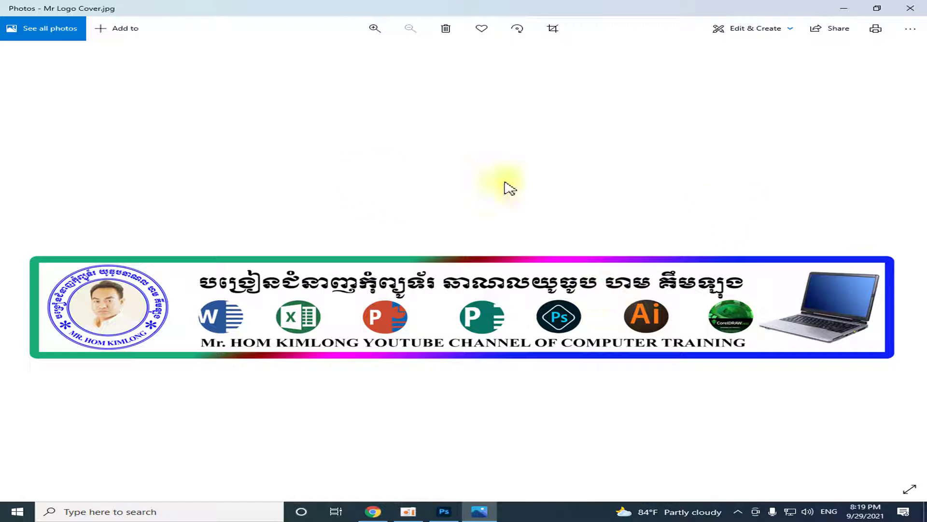
left_click(910, 8)
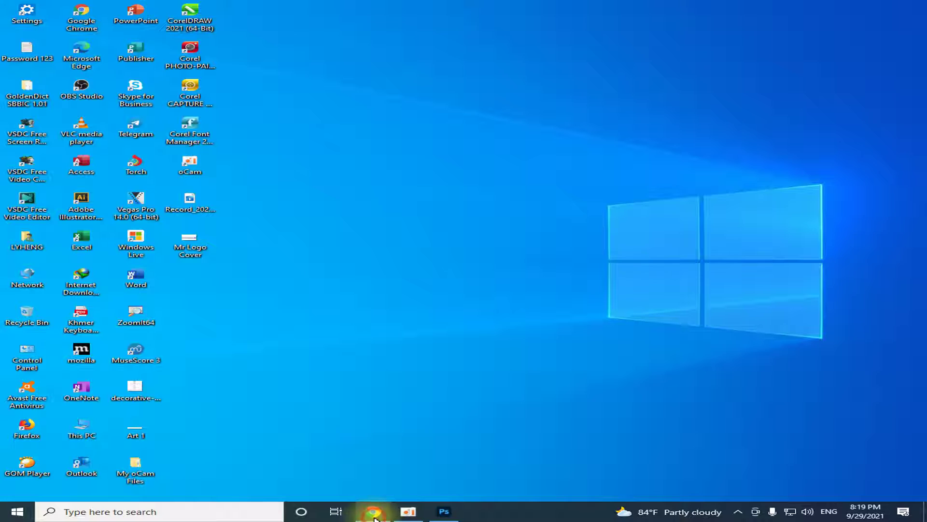
Step: In a new Chrome tab, open YouTube, visit your channel page, then YouTube Studio
left_click(374, 517)
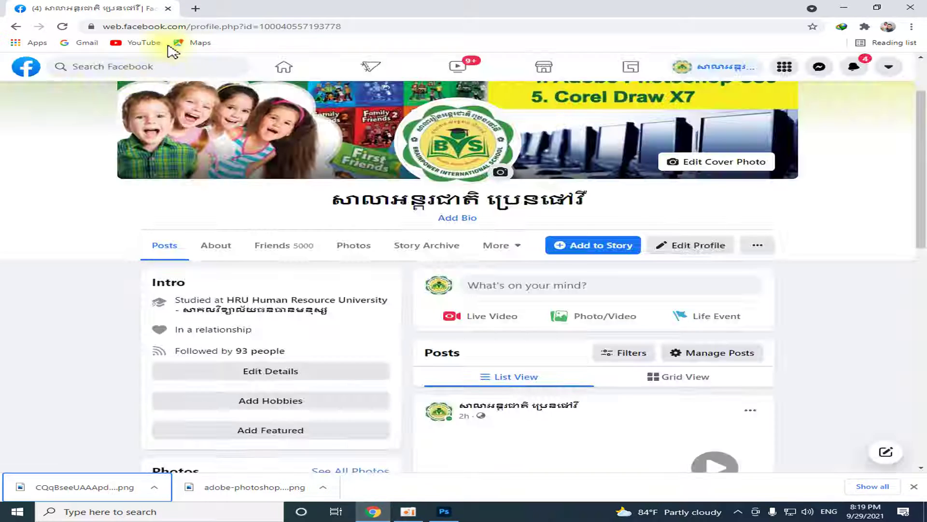
key("ctrl+t")
key("ctrl+t")
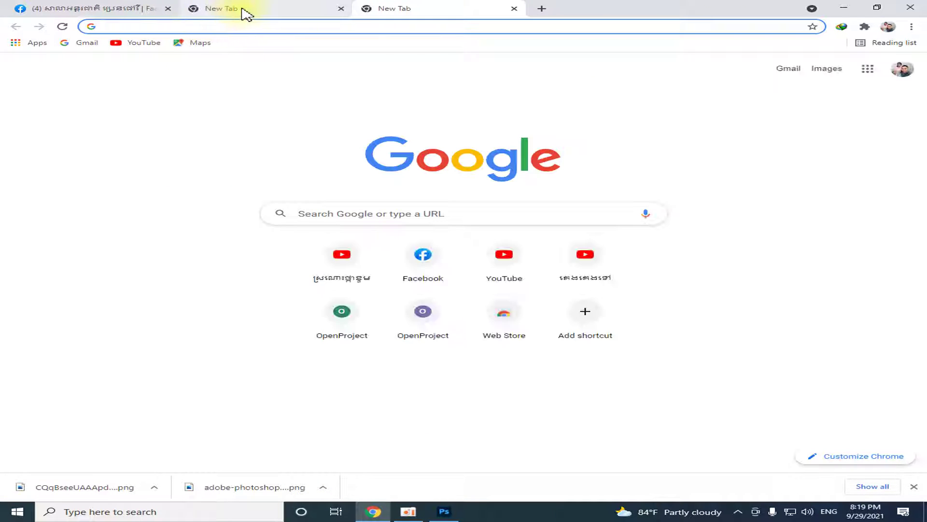
left_click(502, 266)
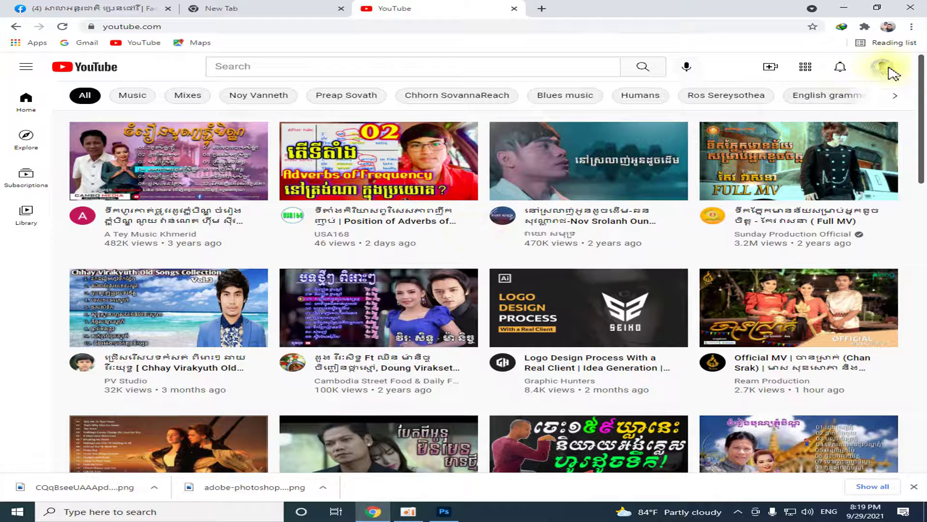
left_click(882, 72)
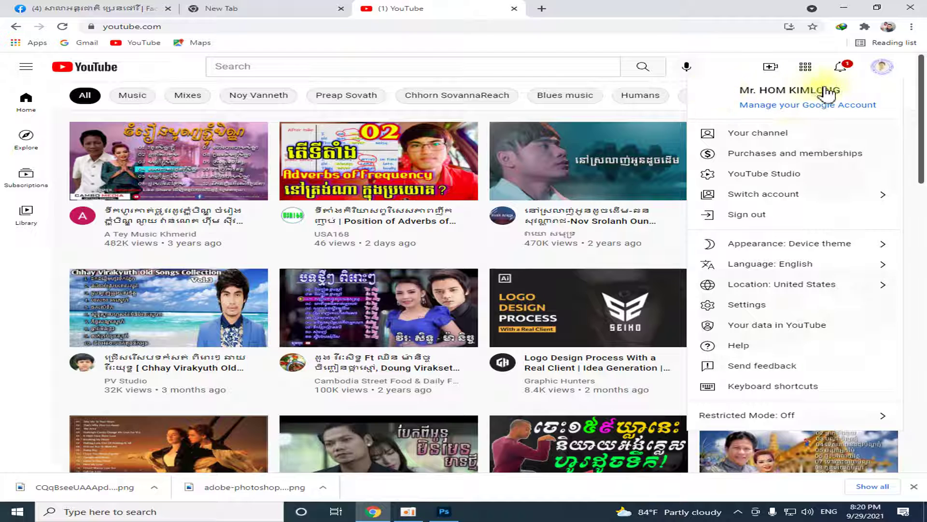
left_click(746, 136)
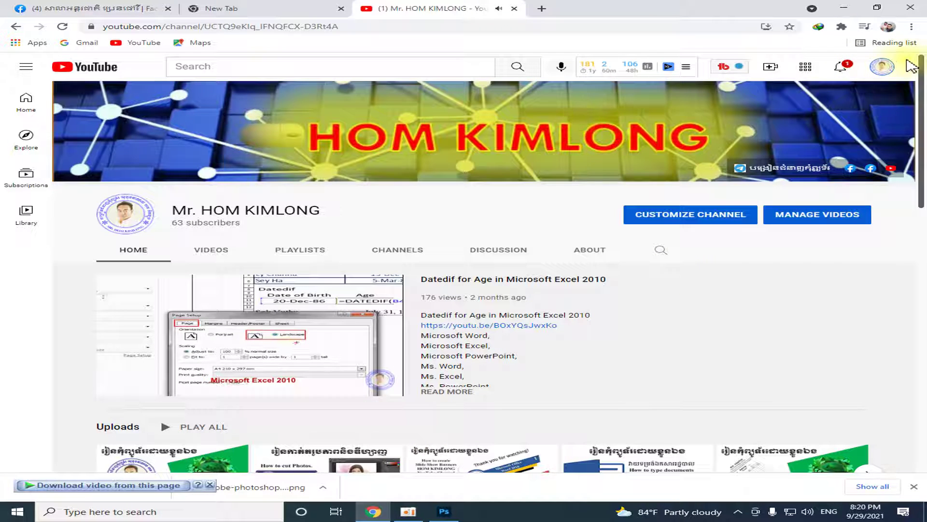
left_click(884, 68)
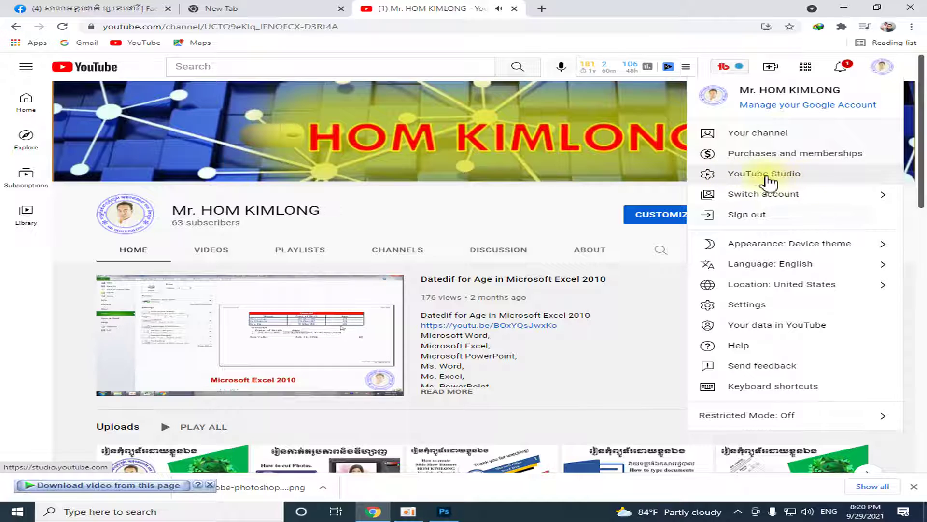
left_click(780, 178)
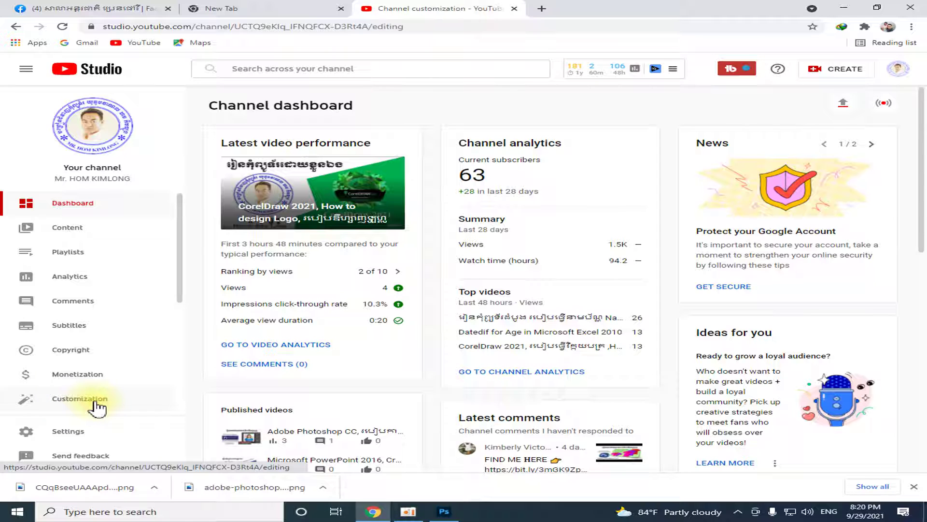
Step: Open Customization > Branding in YouTube Studio and start uploading a new banner image
left_click(95, 403)
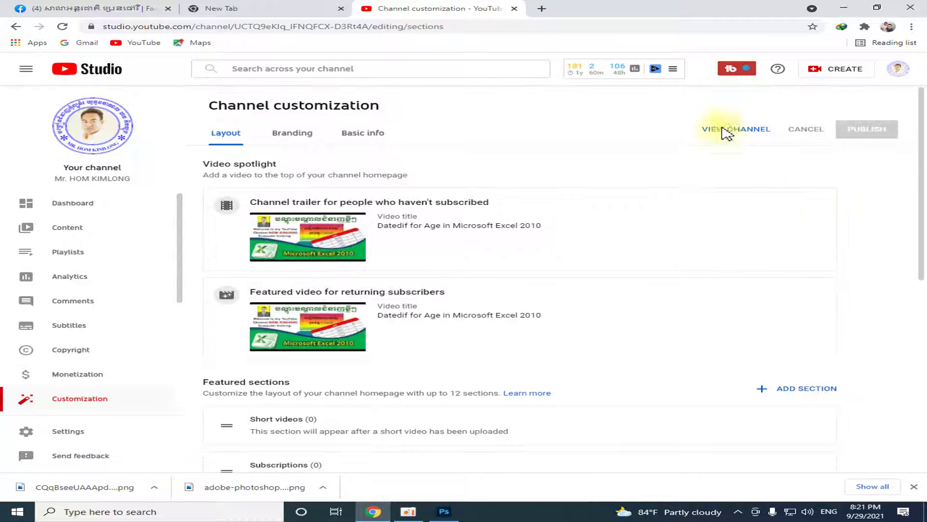
left_click(294, 136)
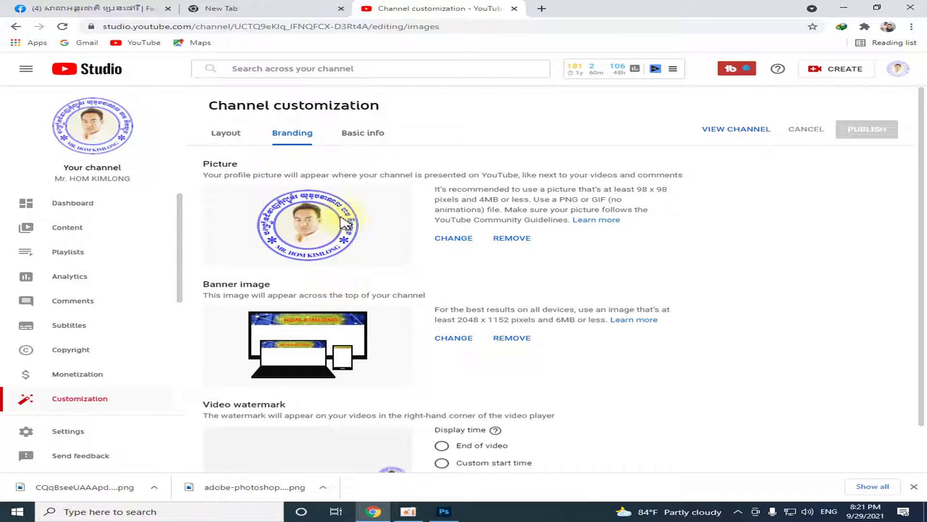
scroll(416, 270, "down", 1)
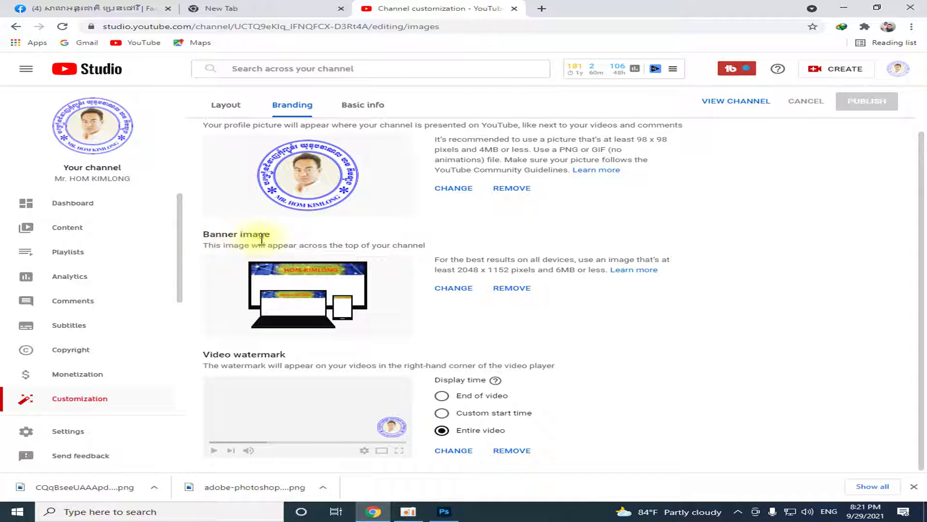
left_click(457, 291)
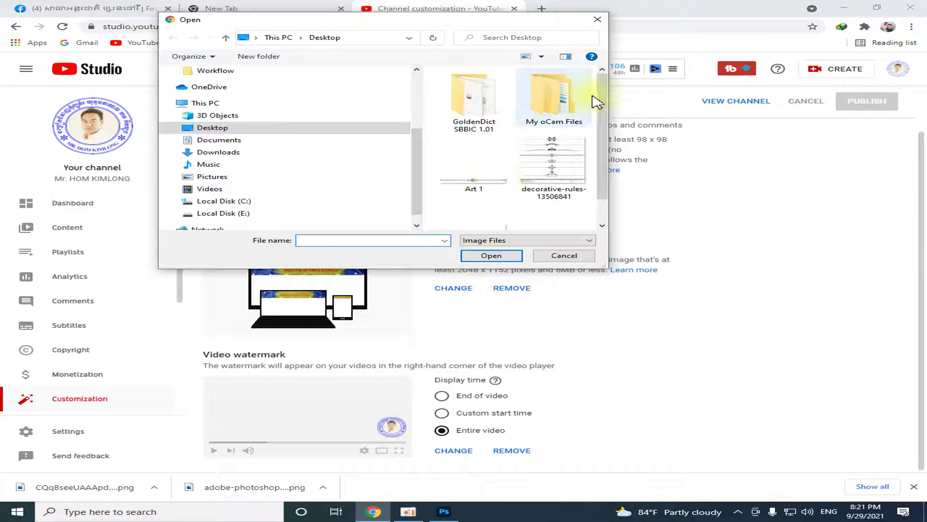
Step: Upload Mr Logo Cover as the channel banner, accept its crop, and publish it
left_click_drag(601, 93, 604, 118)
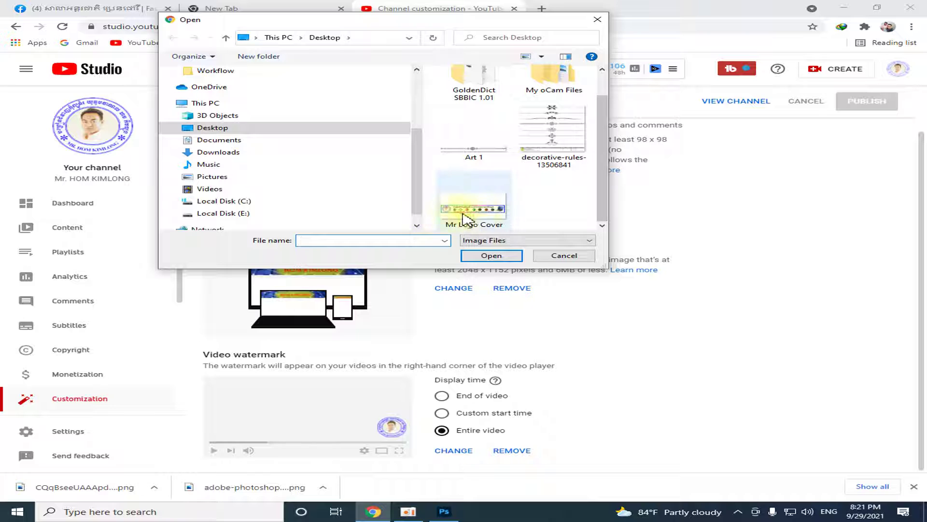
left_click(480, 216)
left_click(496, 257)
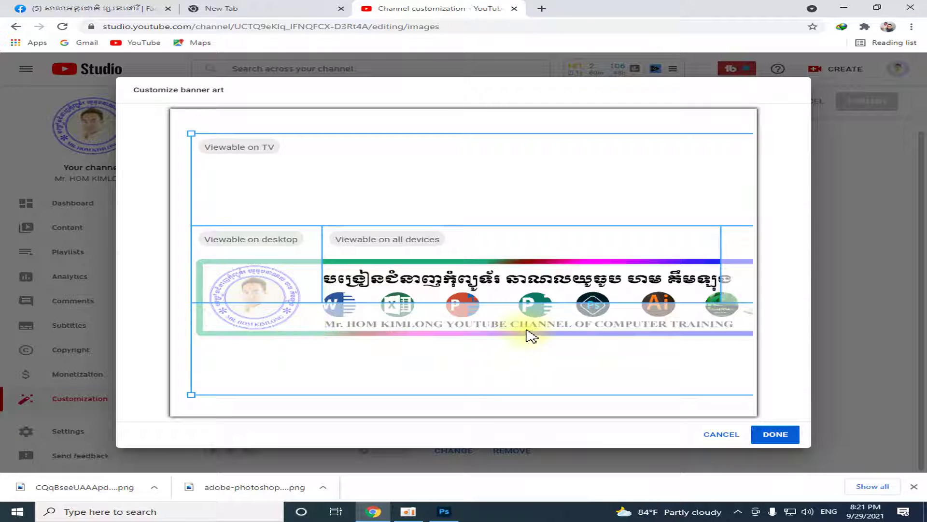
left_click(773, 434)
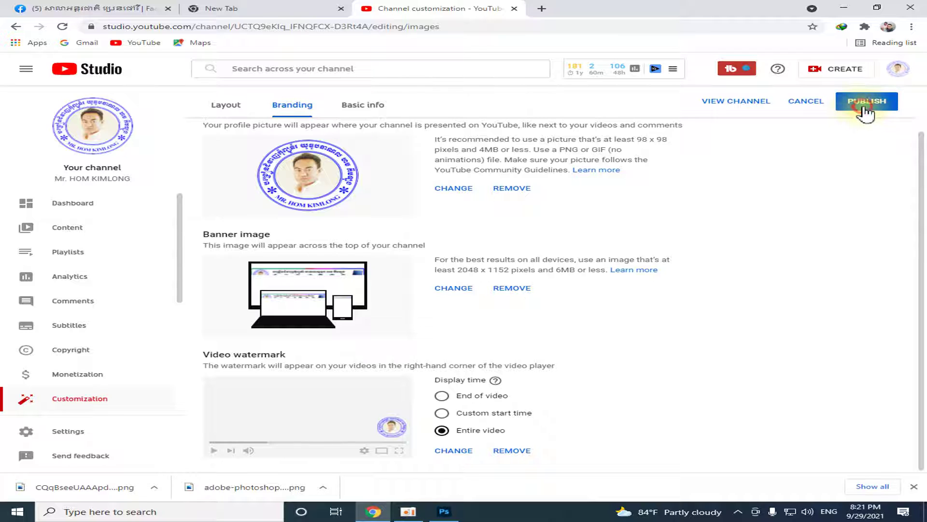
left_click(864, 109)
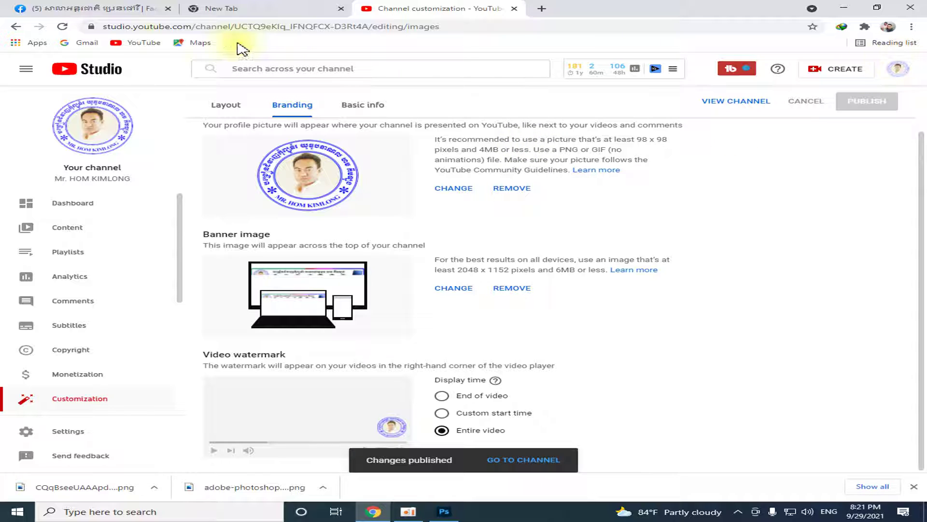
Step: Reload Studio, view the new banner on the channel home page, then minimise Chrome
left_click(59, 28)
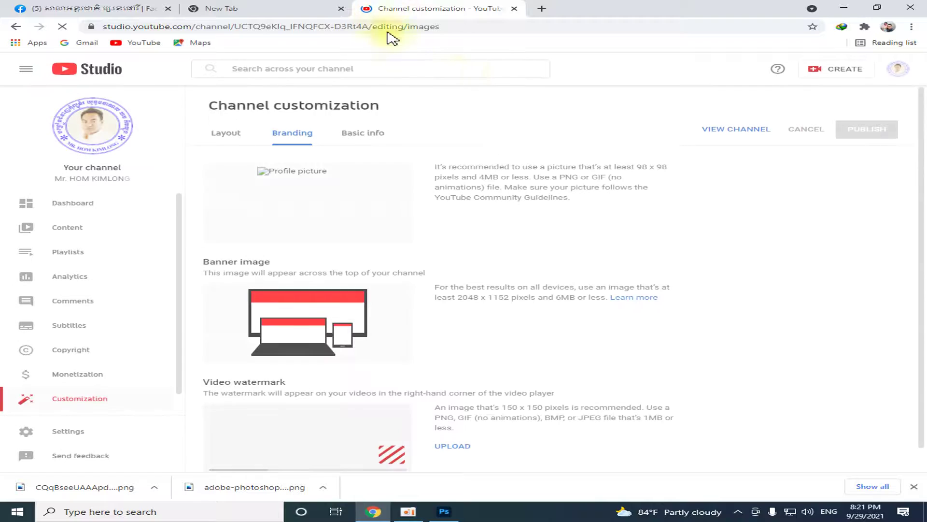
left_click(897, 70)
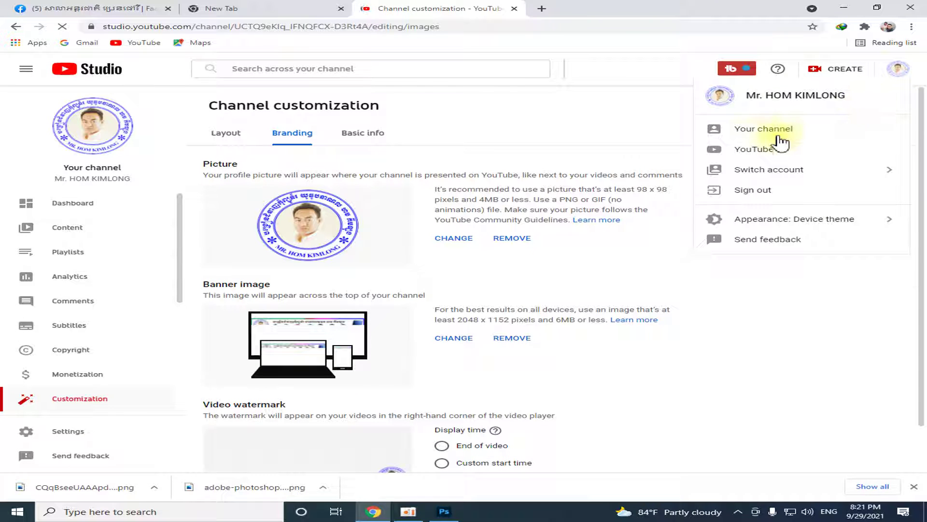
left_click(757, 133)
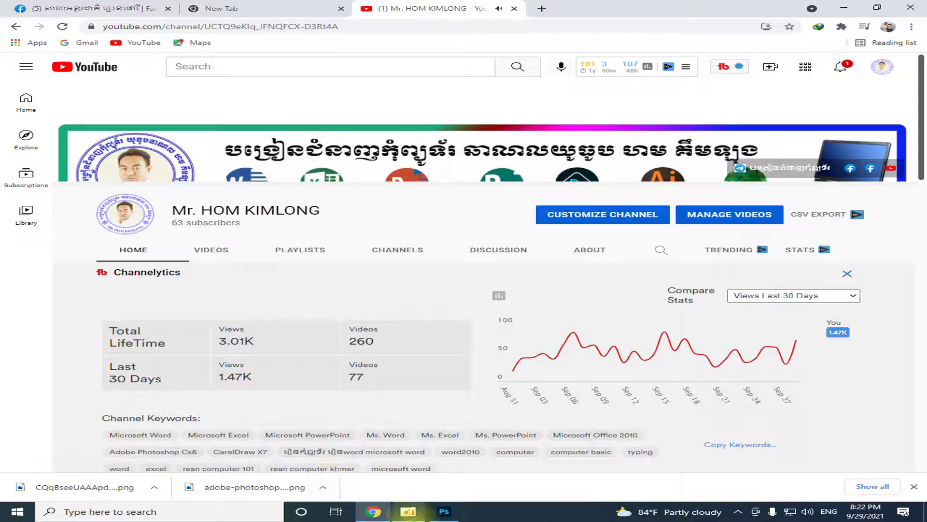
left_click(844, 7)
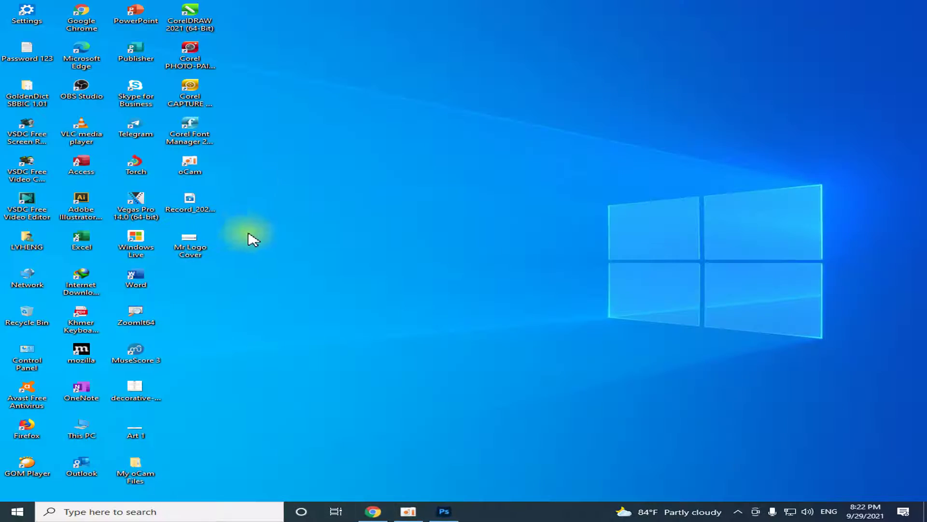
Step: Delete the Mr Logo Cover file from the desktop and empty the Recycle Bin
right_click(186, 243)
left_click(228, 466)
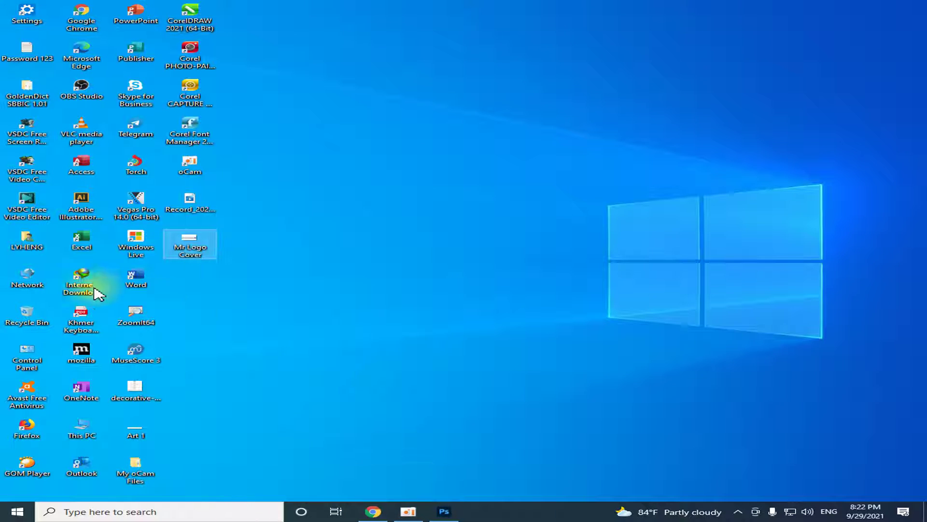
right_click(27, 314)
left_click(58, 333)
left_click(502, 290)
Step: Bring up the Photoshop banner, then return to the YouTube channel page in Chrome
left_click(443, 511)
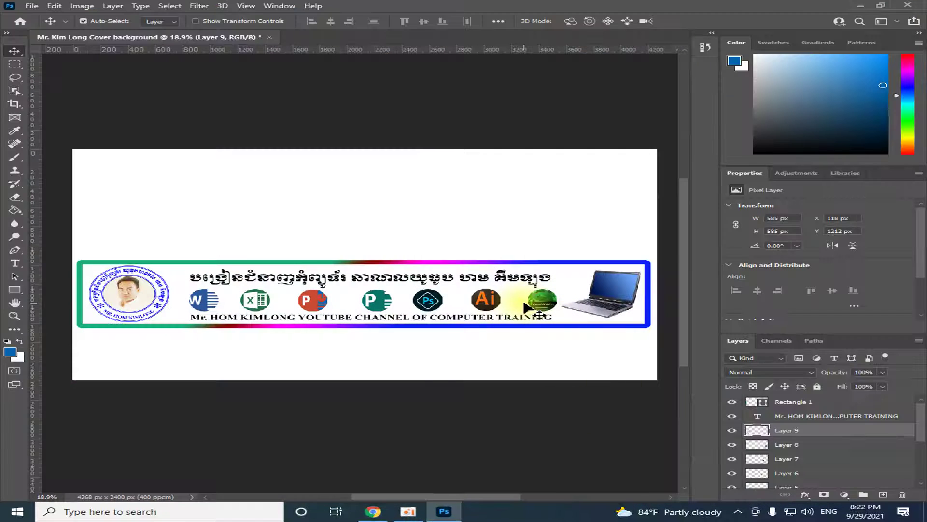
left_click(373, 511)
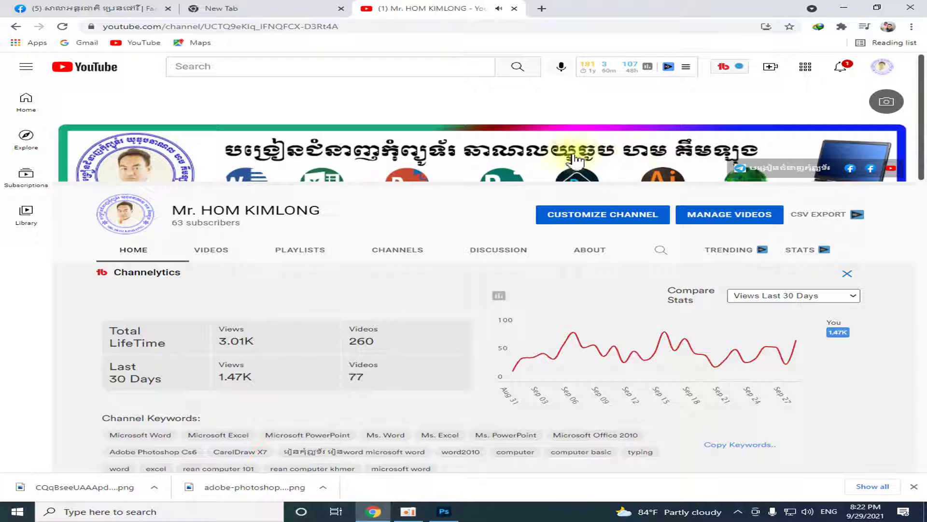
left_click(880, 69)
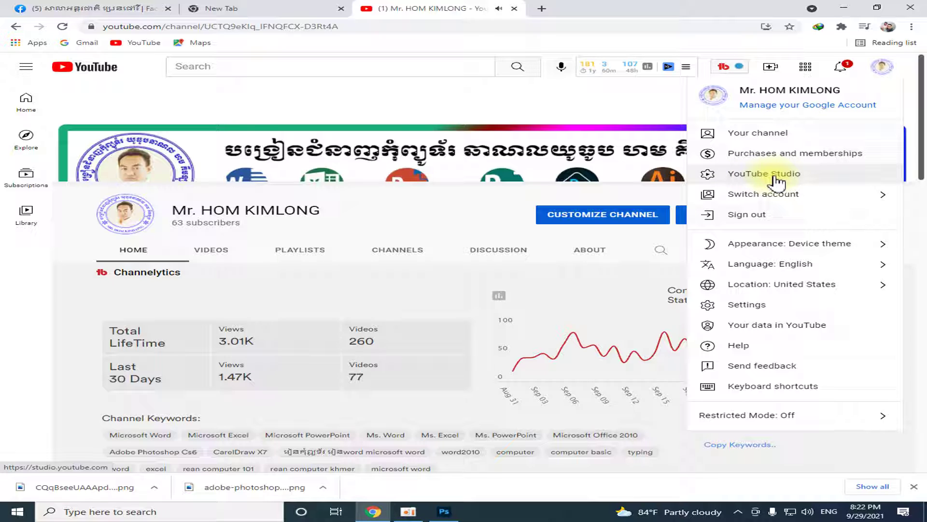
Step: Open YouTube Studio's Branding tab, cancel a banner image replacement, then minimise Chrome
left_click(774, 175)
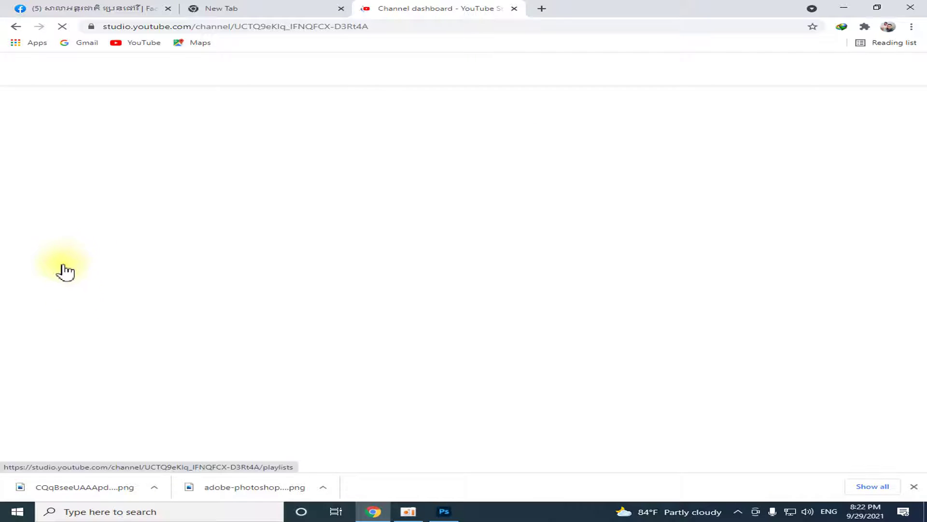
scroll(84, 391, "down", 1)
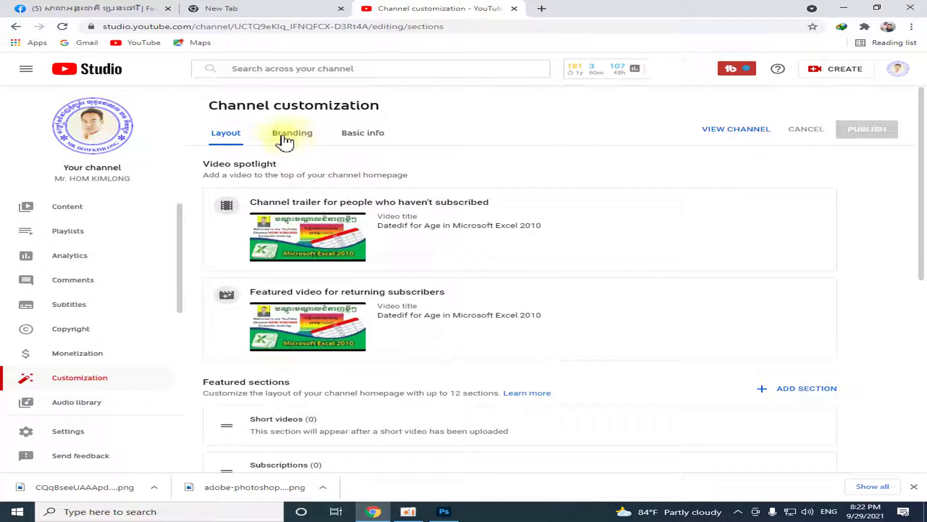
left_click(291, 137)
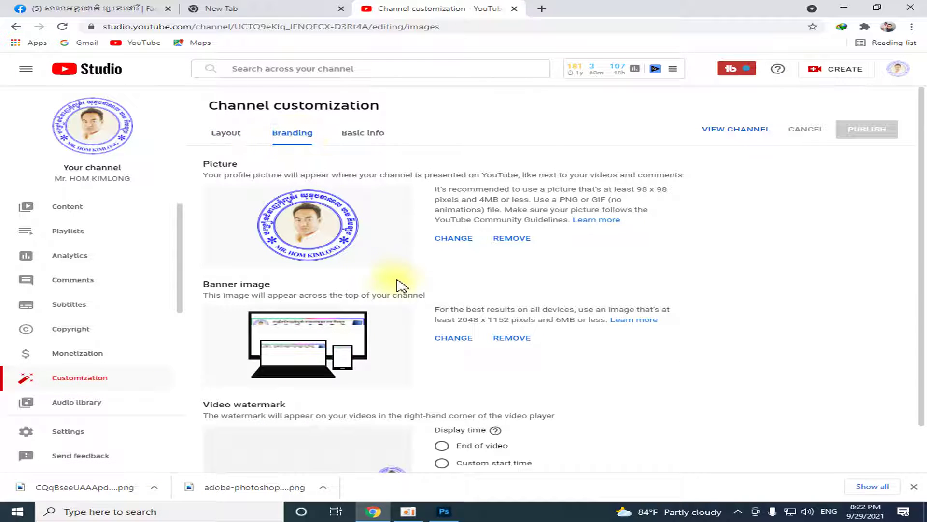
scroll(396, 285, "down", 1)
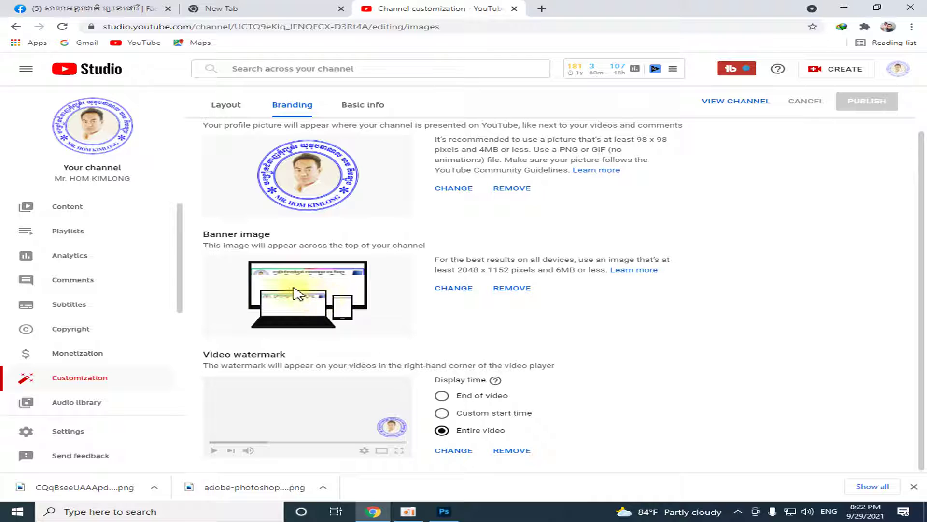
left_click(458, 289)
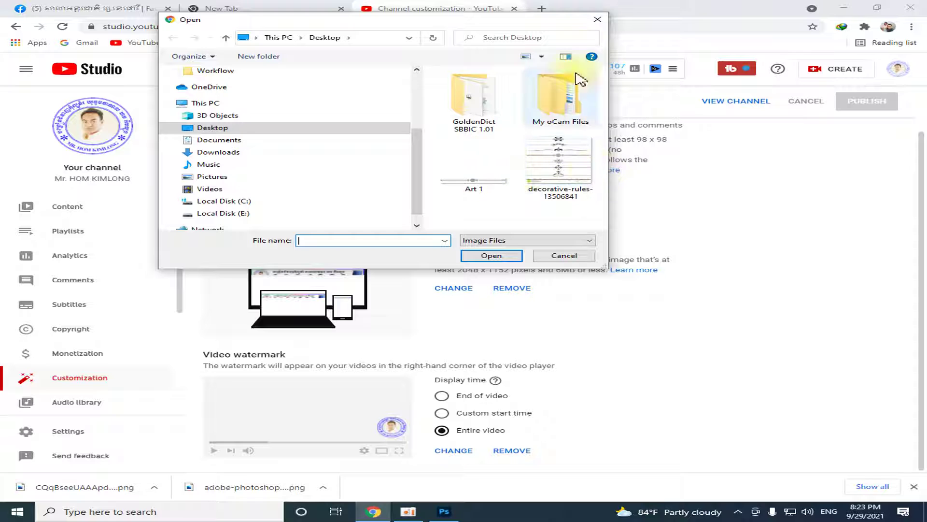
left_click(597, 20)
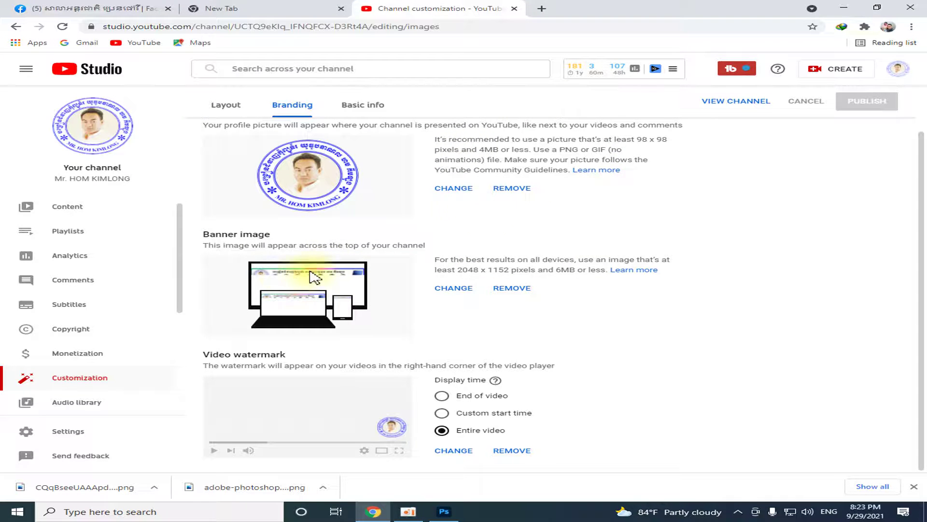
left_click(856, 12)
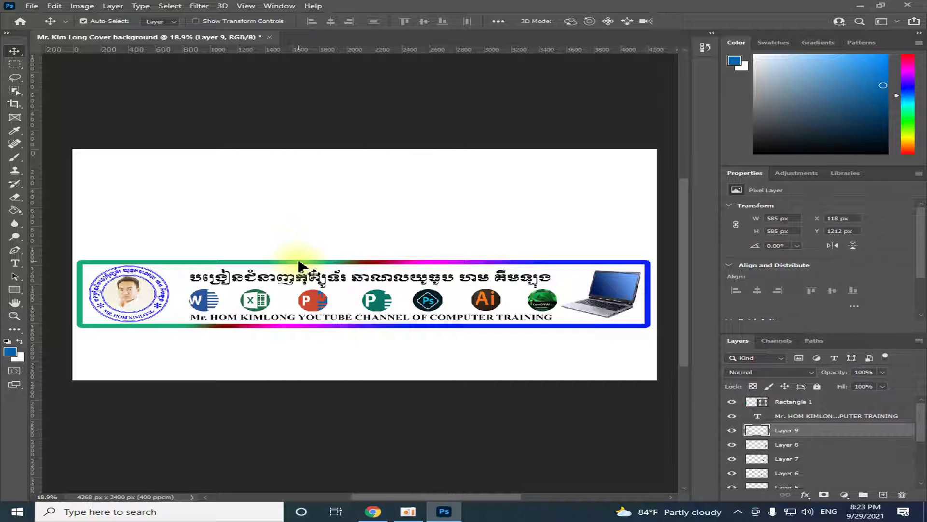
Step: Select all the banner's layers and nudge them slightly upward
left_click_drag(673, 223, 74, 341)
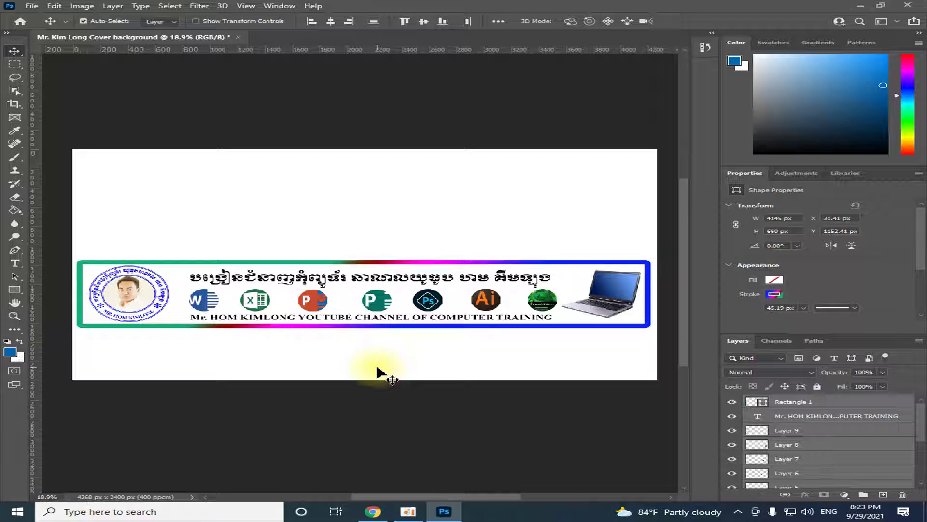
key("Up")
key("Up")
key("Up")
key("Up")
key("Up")
key("Up")
key("Up")
key("Up")
key("Up")
key("Up")
key("Up")
key("Up")
key("Up")
key("Up")
key("Up")
key("Up")
key("Up")
key("Up")
key("Up")
key("Up")
key("Up")
key("Up")
key("Up")
key("Up")
key("Up")
key("Up")
key("Up")
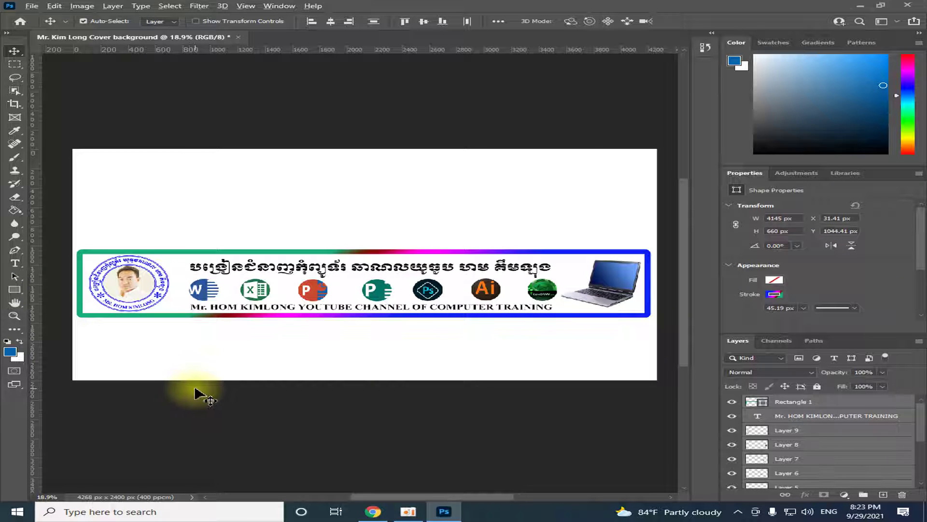
scroll(198, 391, "up", 2)
scroll(305, 385, "down", 2)
scroll(454, 382, "up", 2)
Step: Deselect the layers to show document properties, then bring up the File menu
left_click(502, 372)
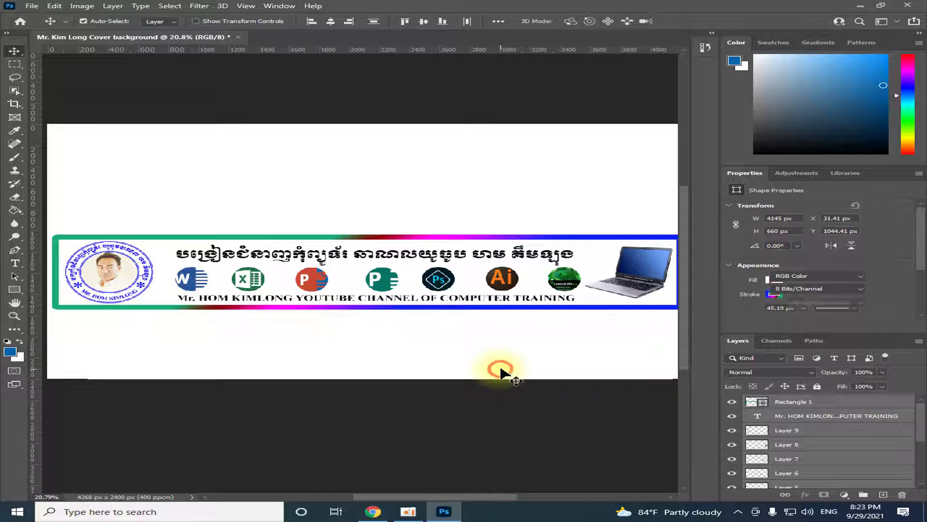
left_click(472, 206)
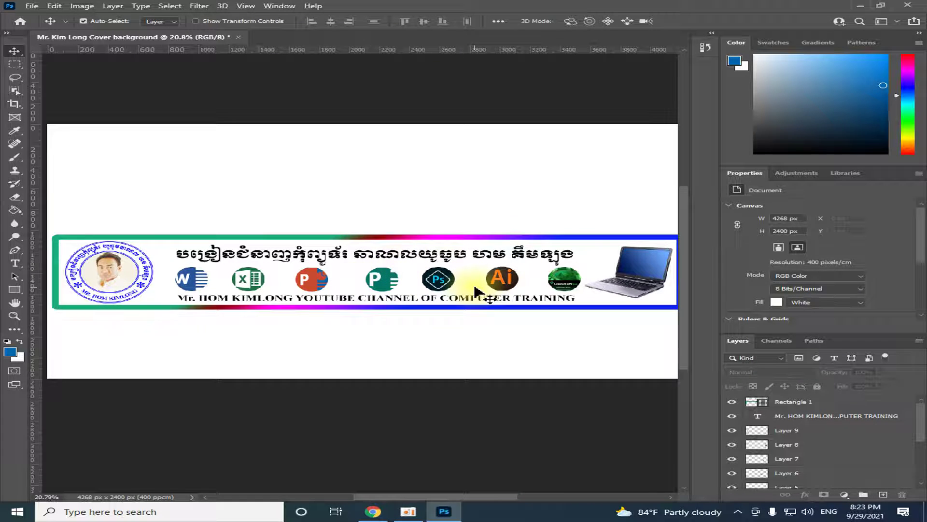
scroll(501, 276, "down", 1)
scroll(657, 289, "up", 1)
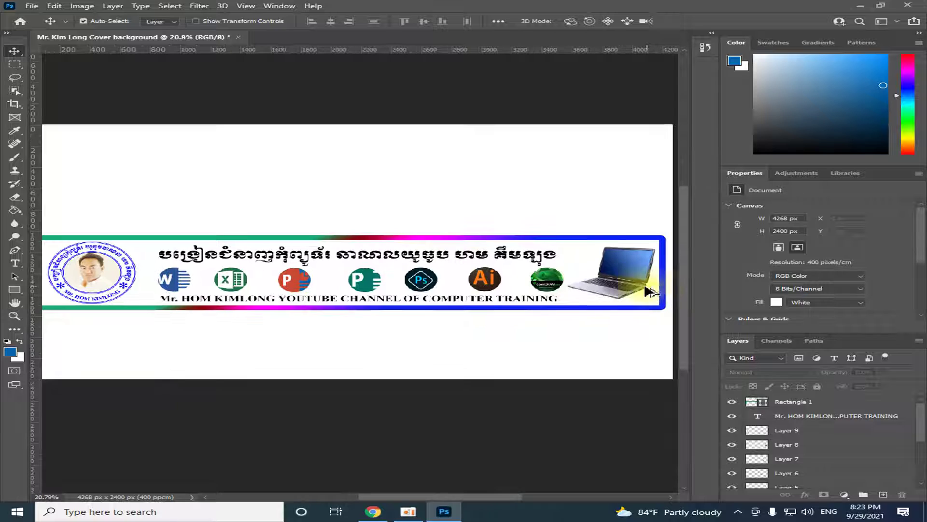
scroll(654, 289, "down", 1)
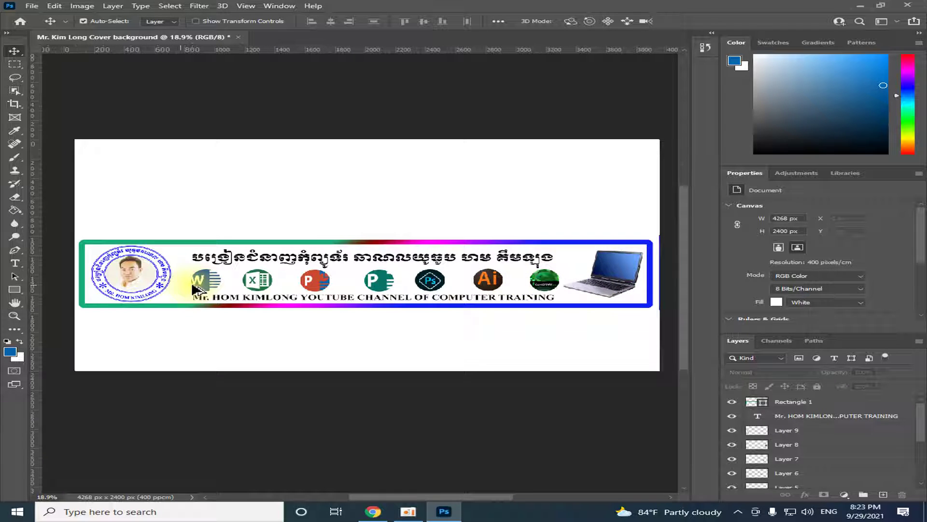
scroll(195, 290, "up", 1)
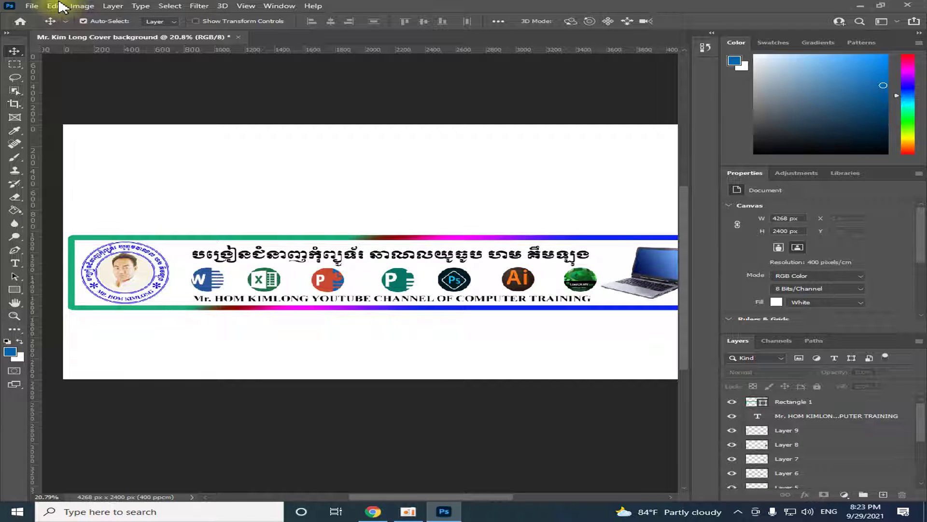
scroll(350, 211, "down", 1)
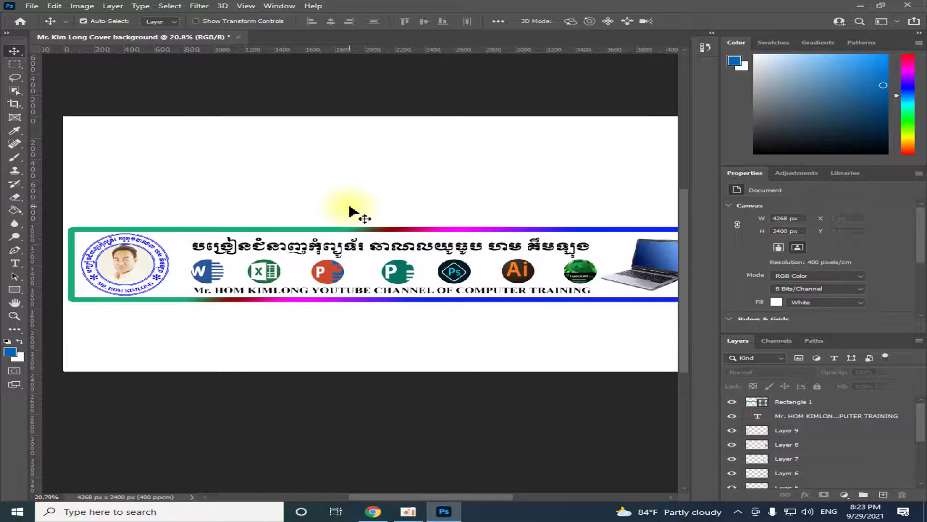
scroll(562, 268, "down", 2)
scroll(575, 270, "up", 1)
scroll(389, 226, "up", 1)
scroll(389, 226, "down", 1)
scroll(389, 226, "up", 1)
scroll(444, 182, "down", 1)
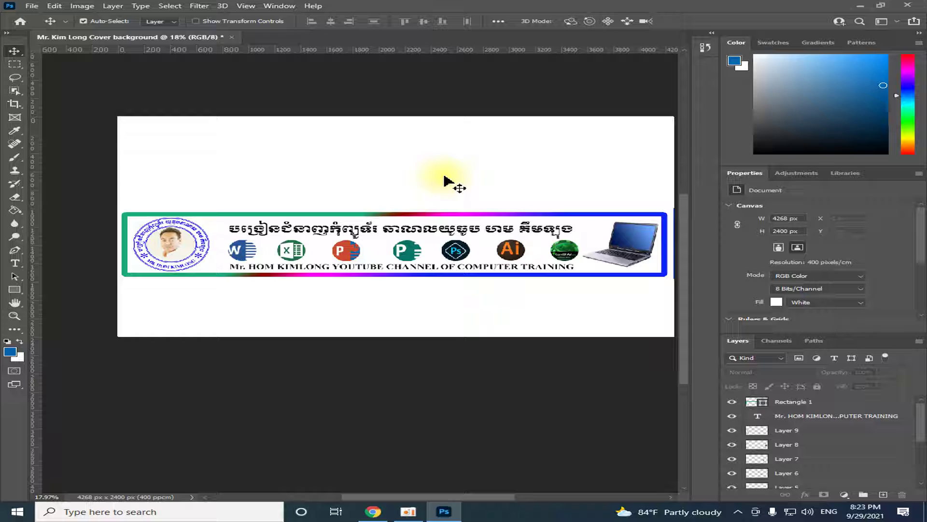
left_click(32, 6)
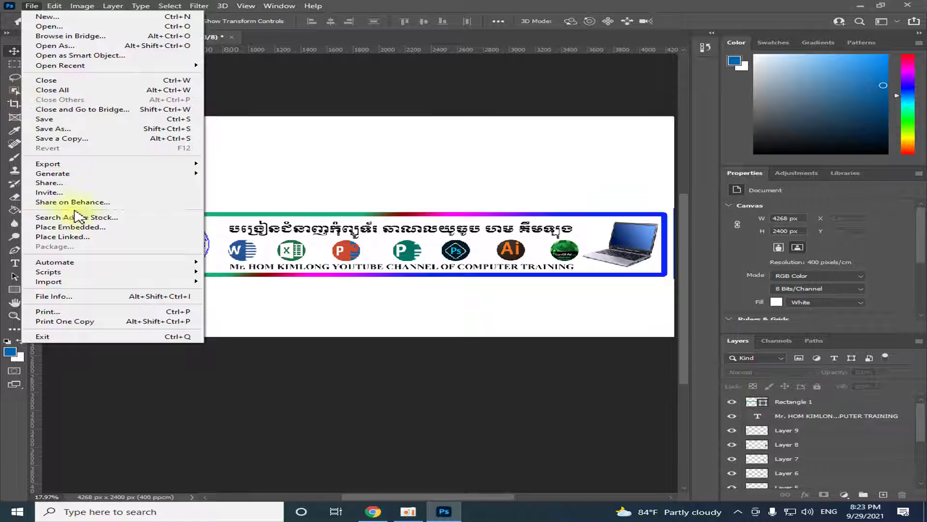
Step: Save a JPEG copy named Mr Logo to the Desktop, then minimise Photoshop
left_click(52, 129)
type("Mr Logo")
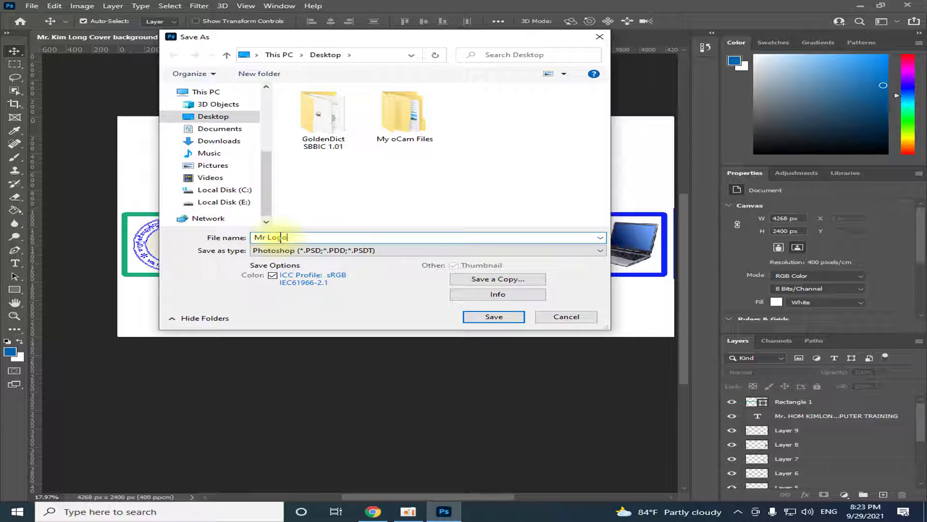
left_click(295, 250)
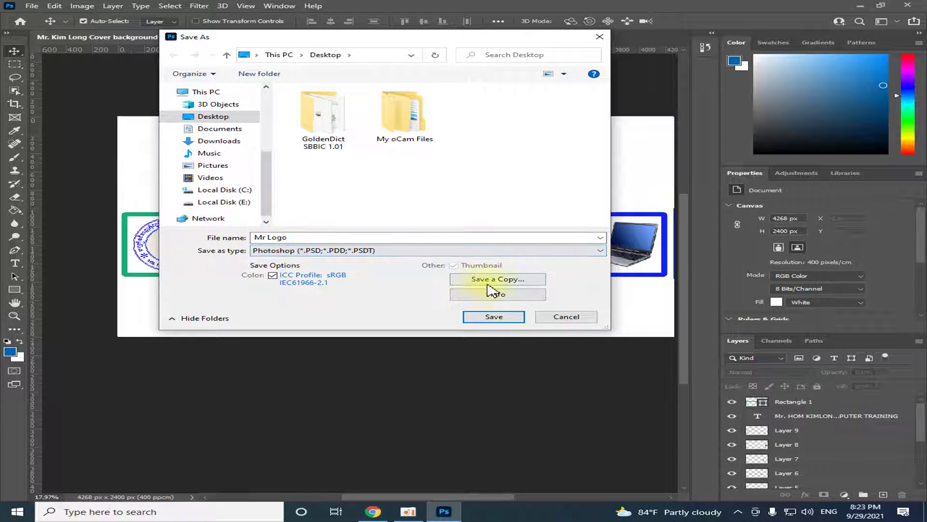
left_click(493, 280)
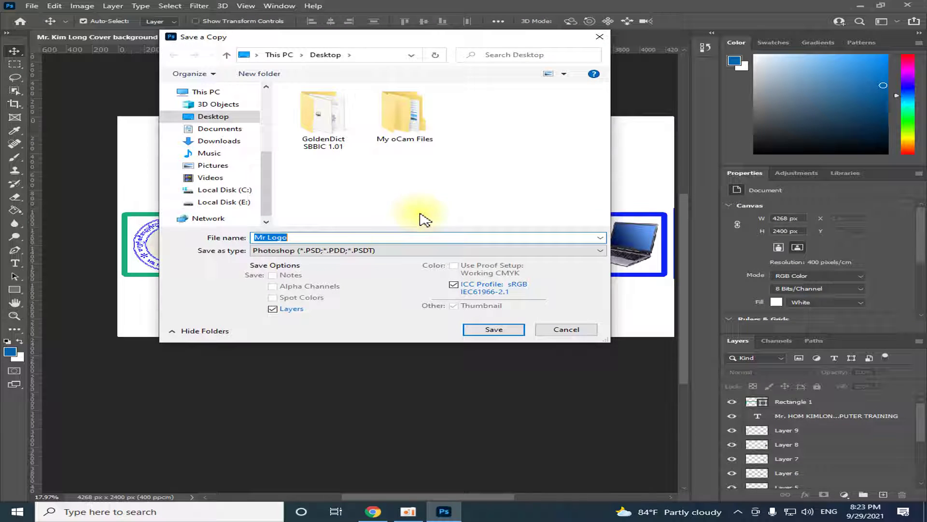
left_click(349, 248)
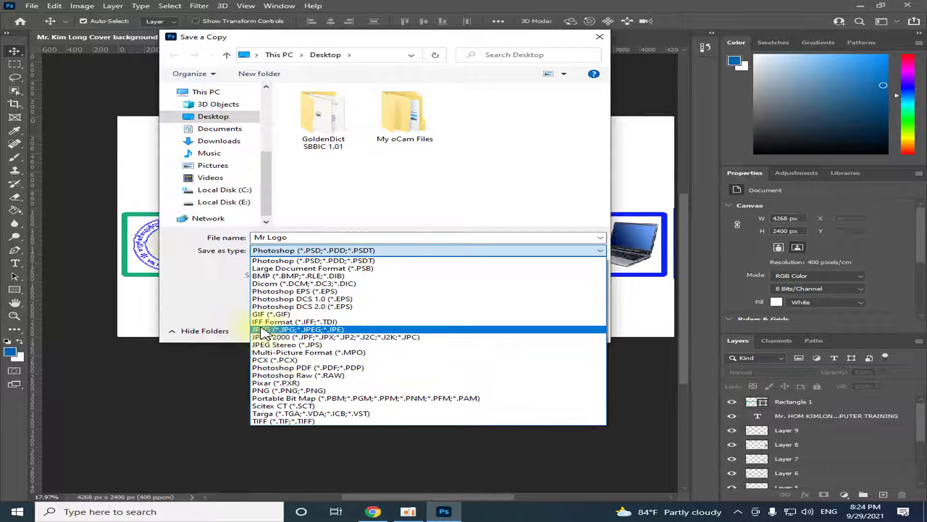
left_click(286, 332)
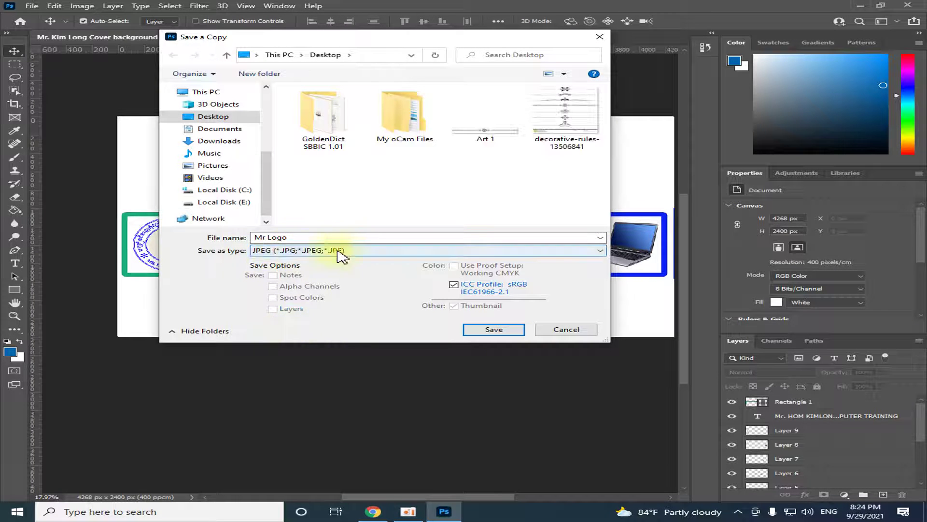
left_click(225, 118)
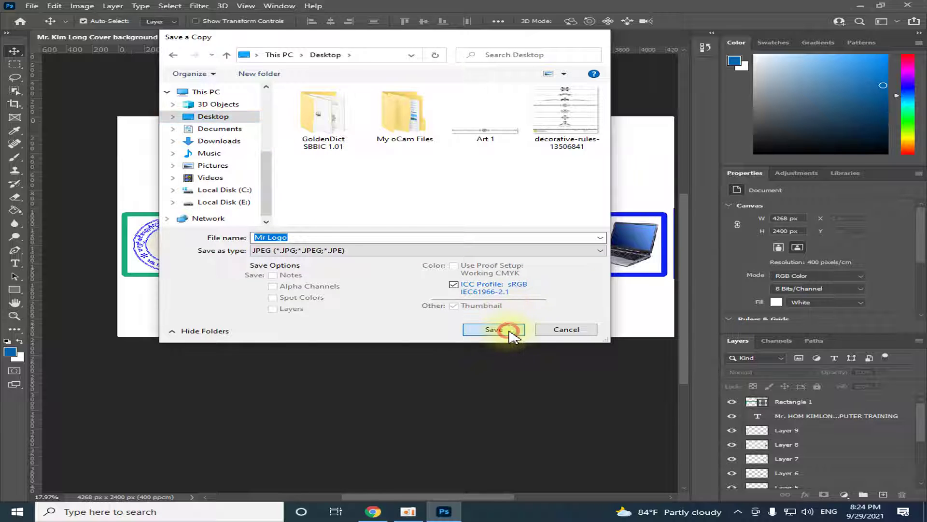
left_click(508, 328)
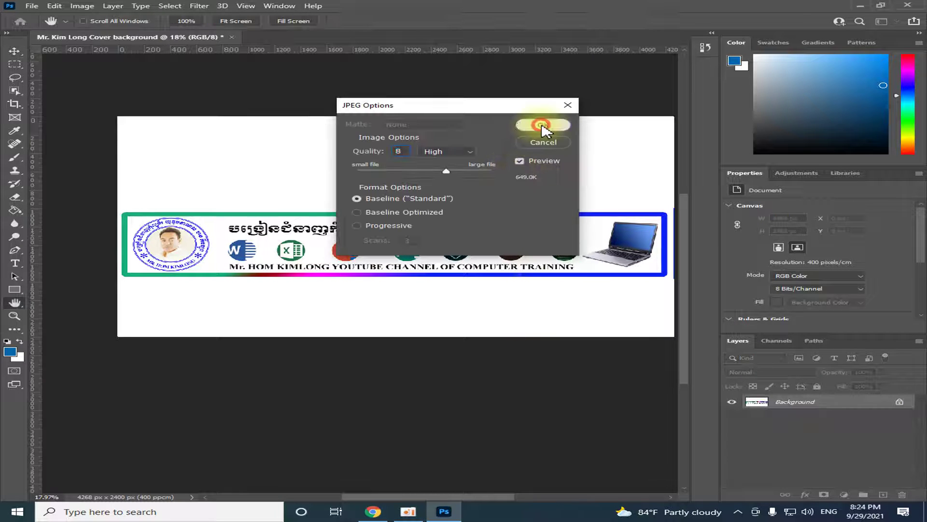
left_click(544, 125)
left_click(859, 4)
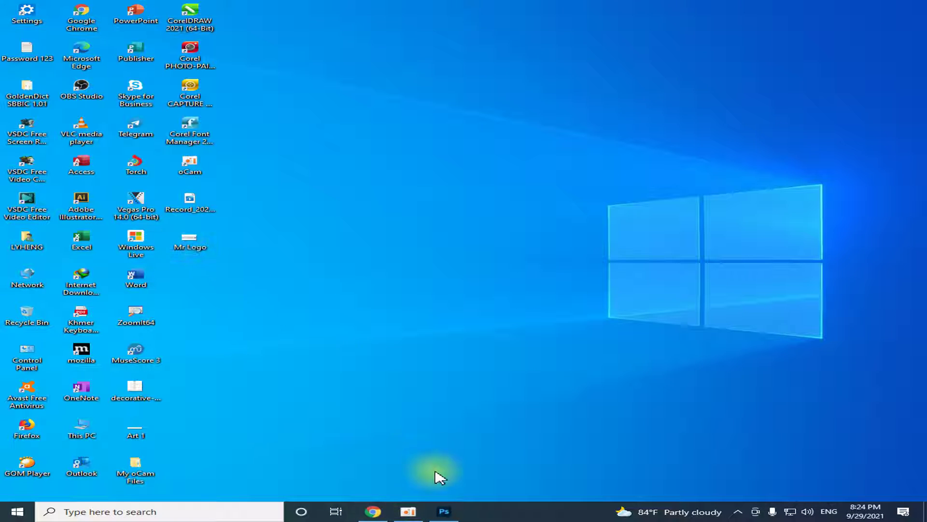
Step: Load Mr Logo as the new YouTube channel banner and accept its crop
left_click(373, 511)
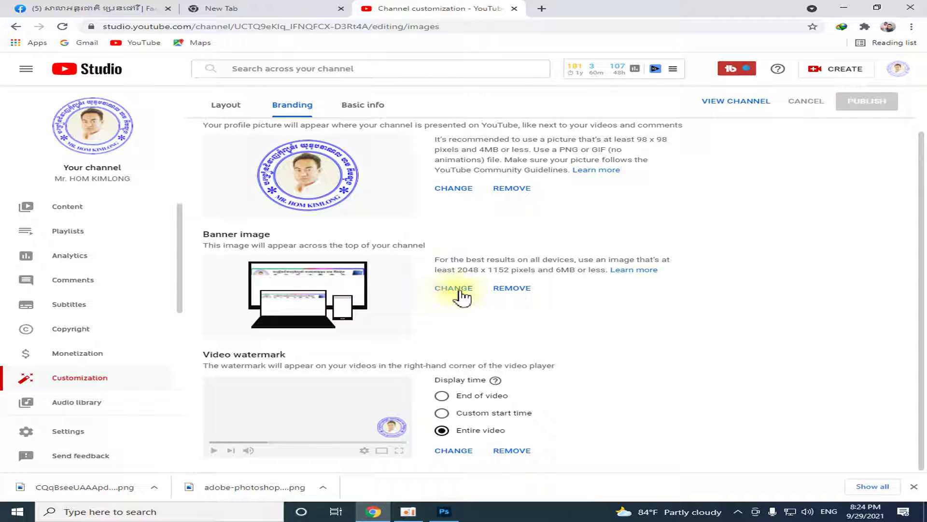
left_click(453, 292)
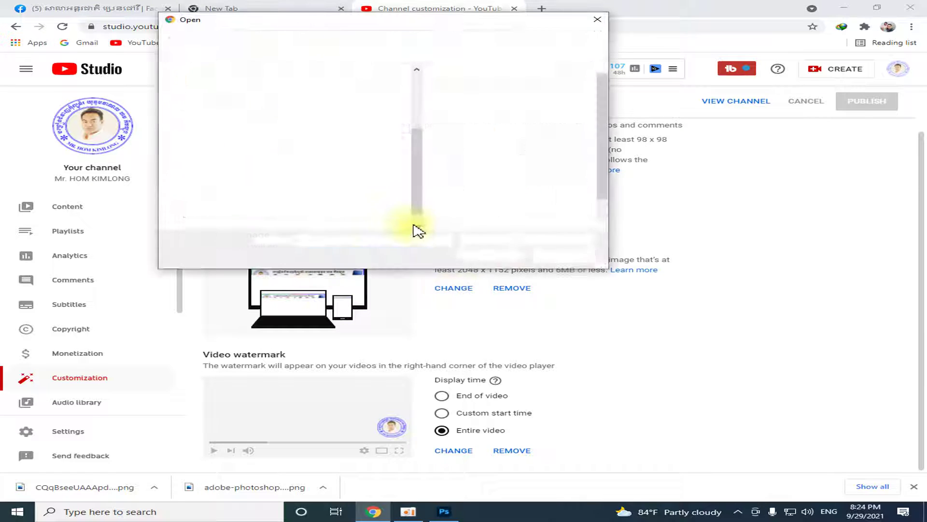
left_click_drag(598, 119, 606, 155)
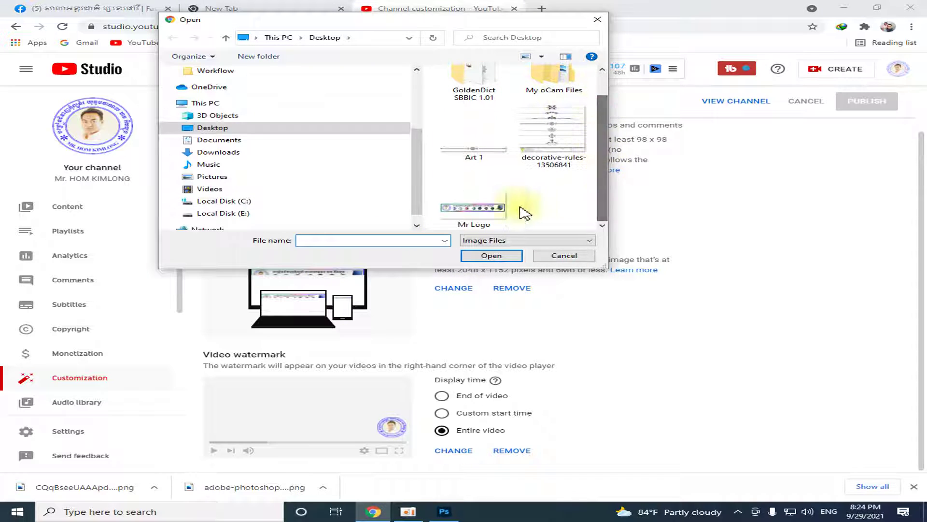
left_click(492, 210)
left_click(493, 256)
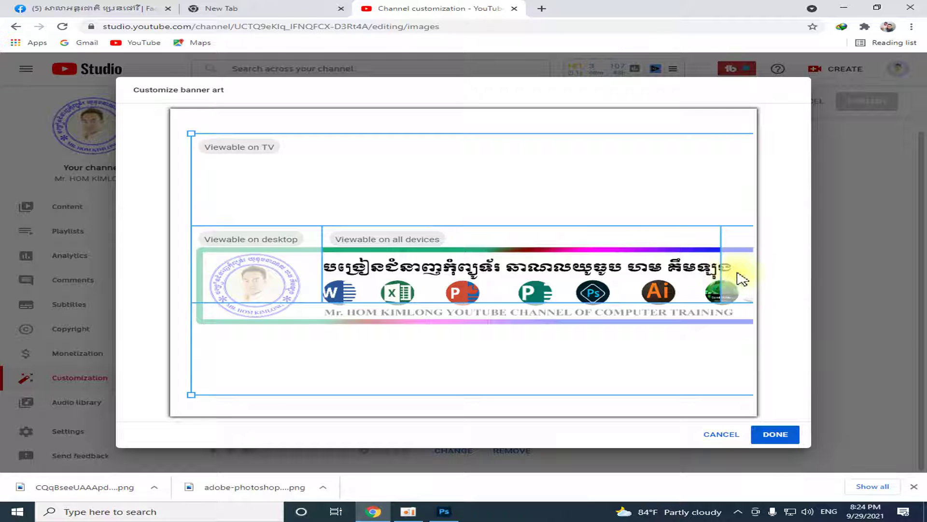
left_click(722, 434)
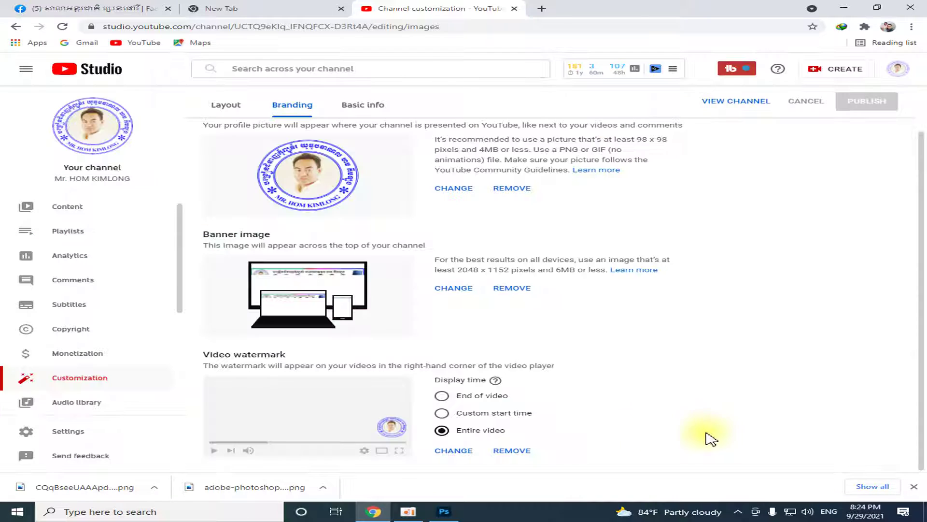
Step: Delete Mr Logo from the desktop, empty the Recycle Bin, and return to Photoshop
left_click(847, 7)
right_click(192, 241)
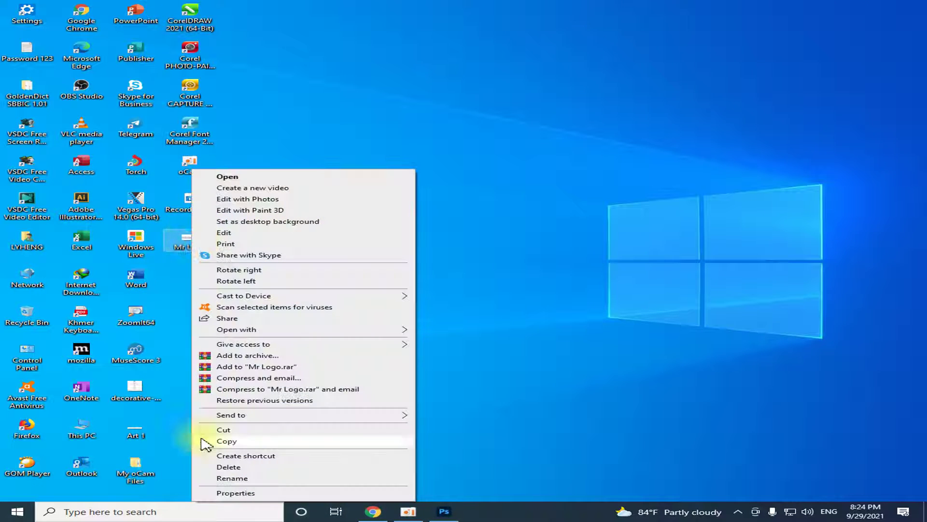
left_click(228, 466)
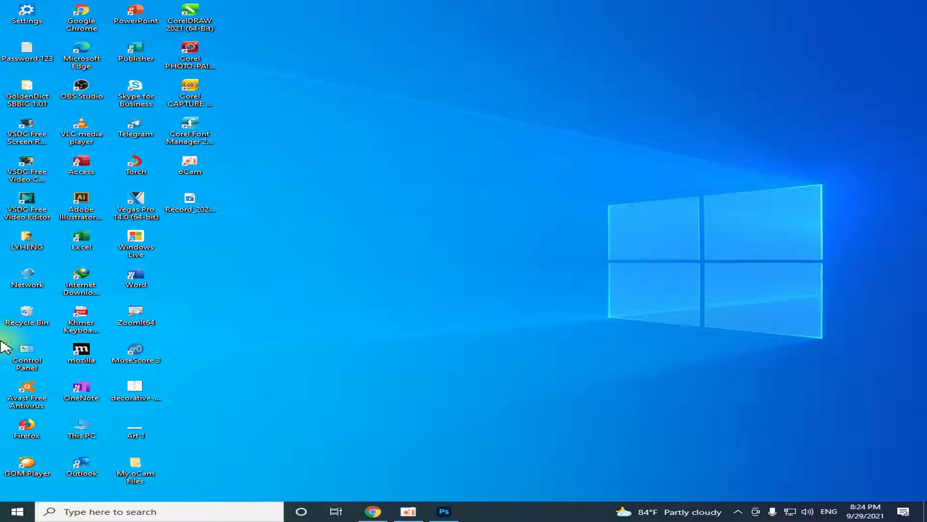
right_click(34, 315)
left_click(58, 331)
left_click(519, 289)
left_click(444, 511)
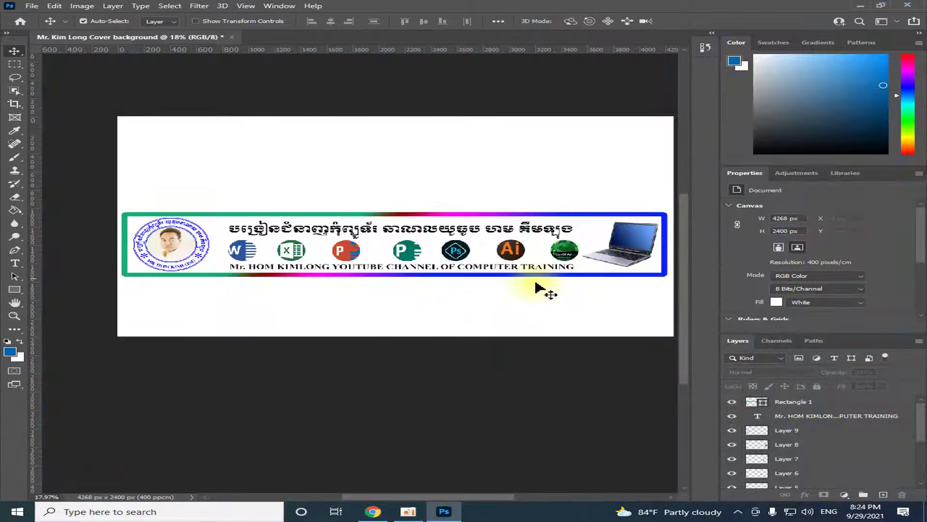
Step: Select Rectangle 1 and nudge it up from Y 1044.41 px to 996.41 px
mouse_move(73, 174)
left_mouse_down()
mouse_move(604, 313)
mouse_move(642, 314)
left_mouse_up()
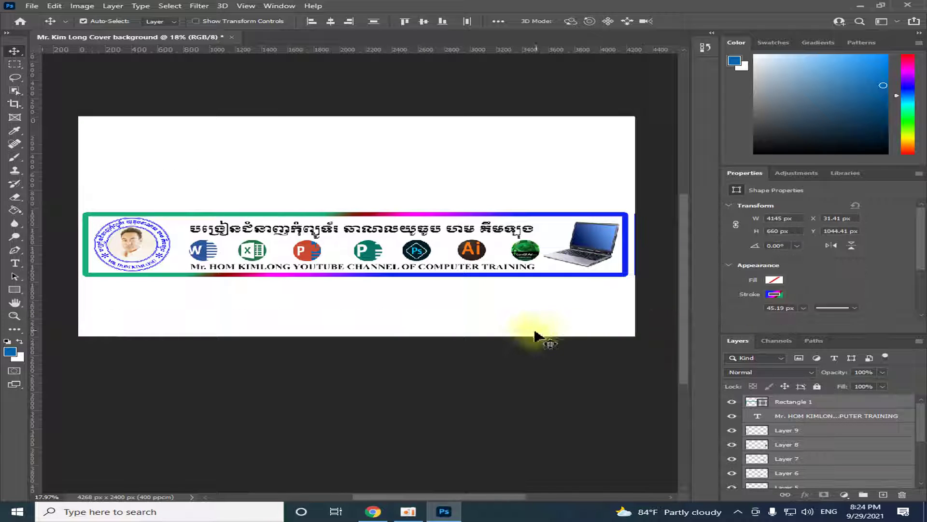
left_click(666, 166)
mouse_move(666, 167)
left_mouse_down()
mouse_move(228, 325)
mouse_move(42, 307)
mouse_move(48, 317)
left_mouse_up()
key("Up")
key("Up")
key("Up")
key("Up")
key("Up")
key("Up")
key("Up")
key("Up")
key("Up")
key("Up")
key("Up")
key("Up")
key("Up")
key("Up")
key("Up")
key("Up")
key("Up")
key("Up")
key("Up")
key("Up")
key("Up")
key("Up")
key("Up")
key("Up")
key("Up")
key("Up")
key("Up")
key("Up")
key("Up")
key("Up")
key("Up")
key("Up")
key("Up")
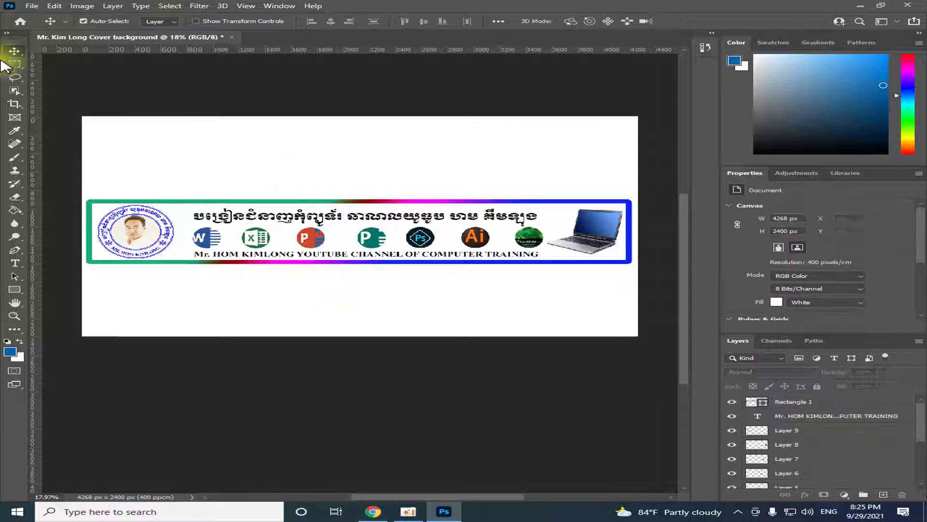
left_click(29, 6)
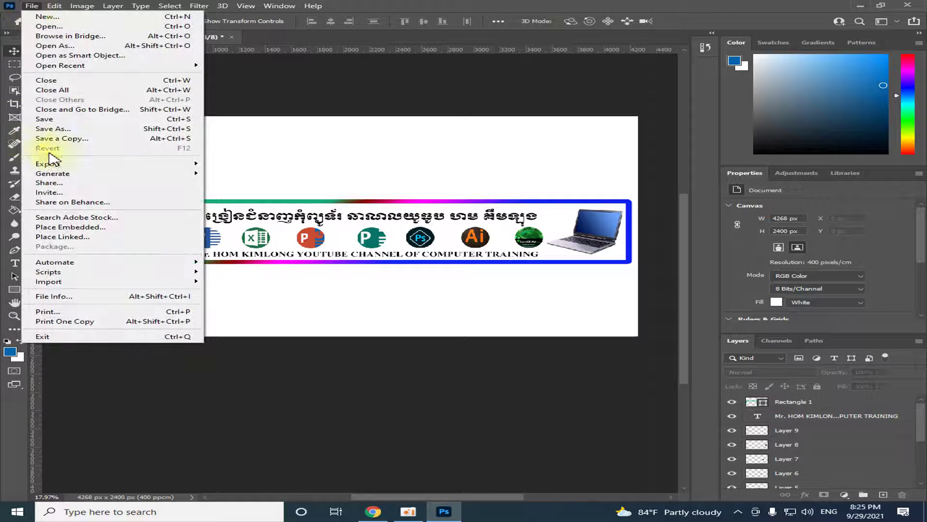
Step: Save a JPEG copy named Mr Logo1 to the Desktop, then switch back to YouTube Studio
left_click(53, 128)
type("Mr Logo1")
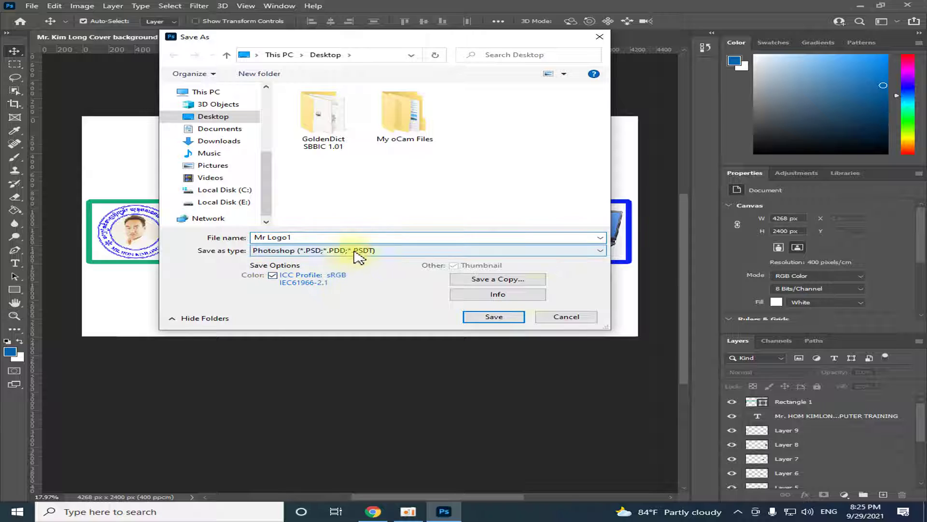
left_click(507, 280)
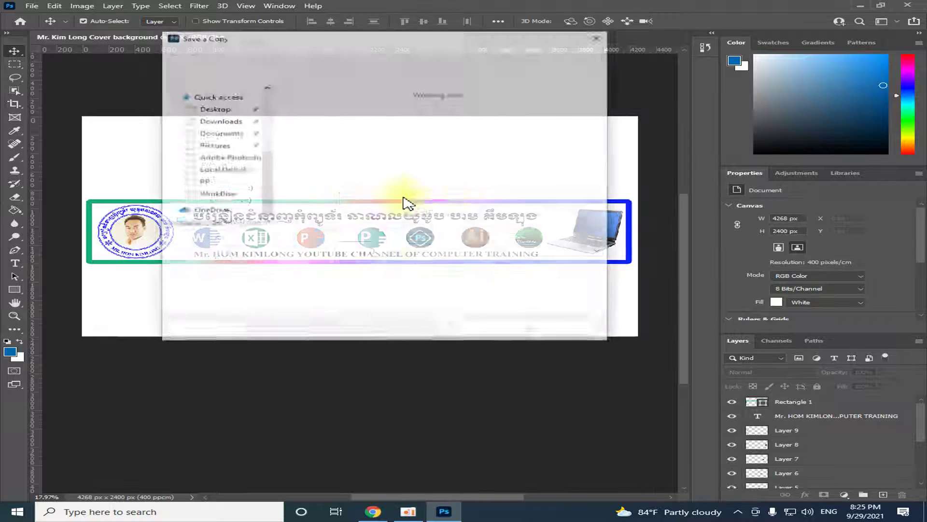
left_click(309, 250)
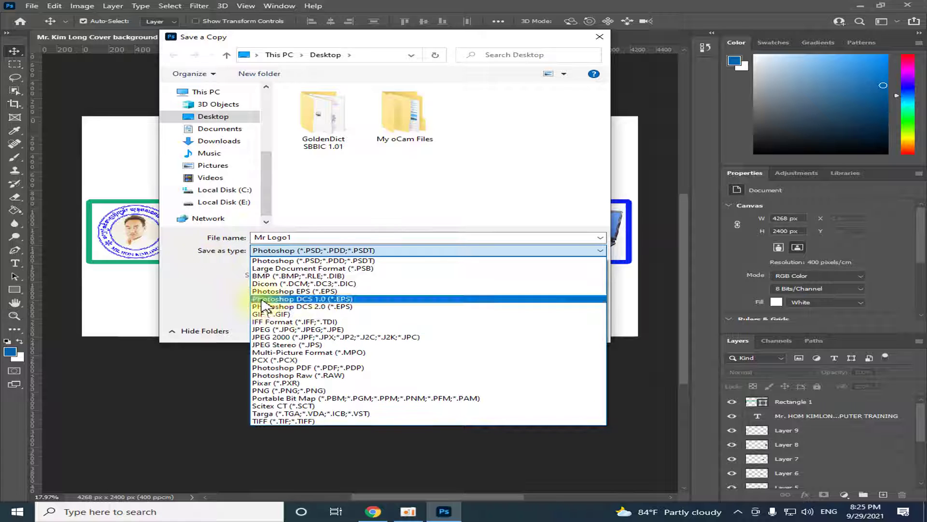
left_click(272, 329)
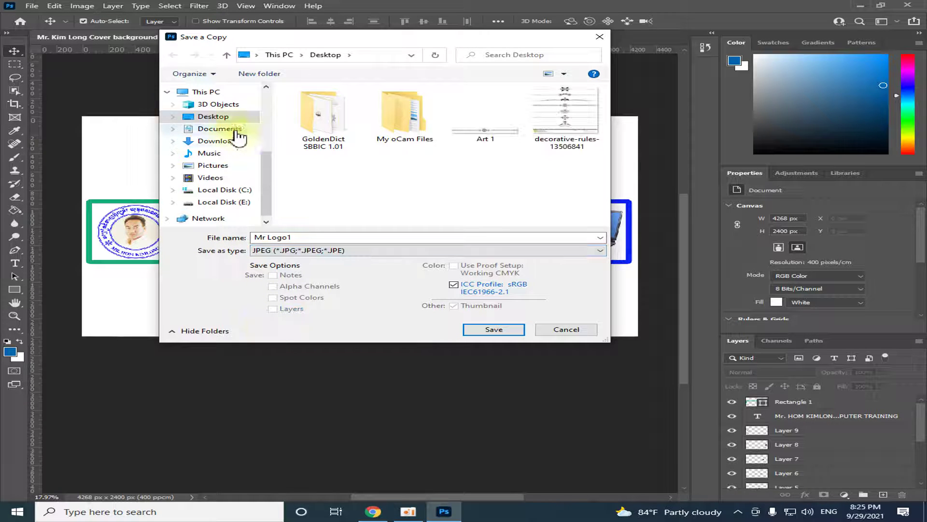
left_click(505, 330)
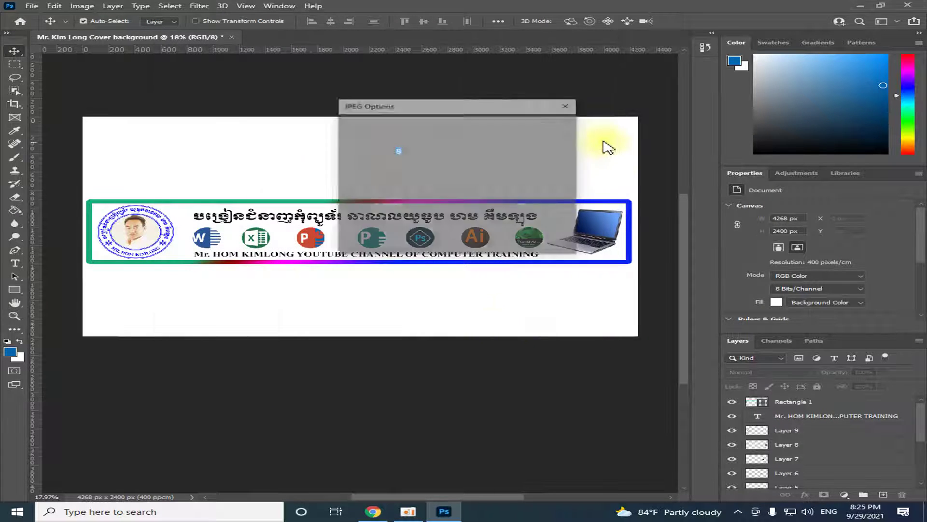
left_click(544, 125)
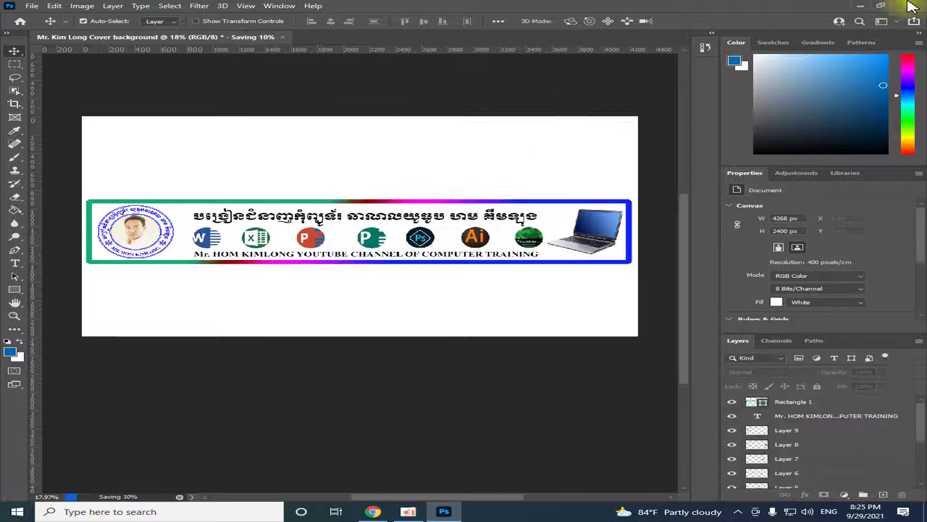
left_click(860, 5)
left_click(374, 511)
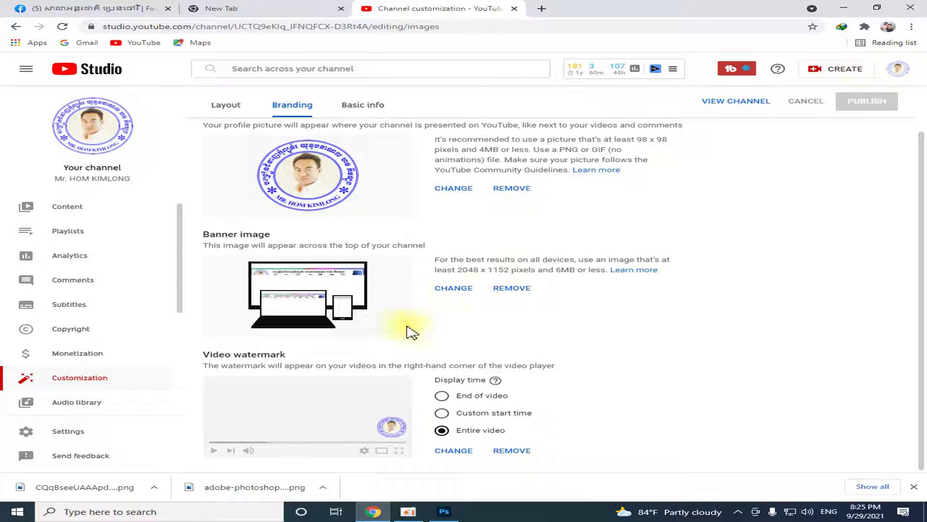
Step: Load Mr Logo1 into the banner crop preview, then minimise Chrome to the desktop
left_click(449, 290)
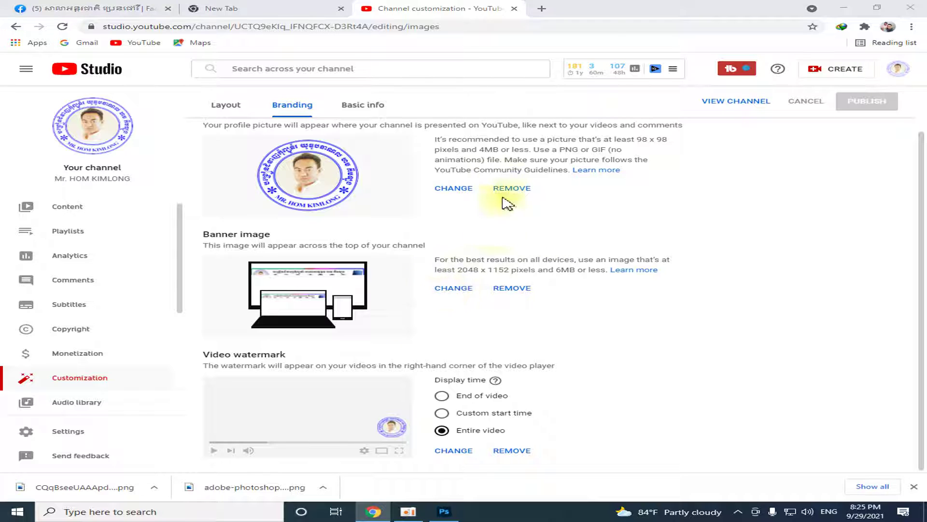
left_click_drag(598, 145, 604, 172)
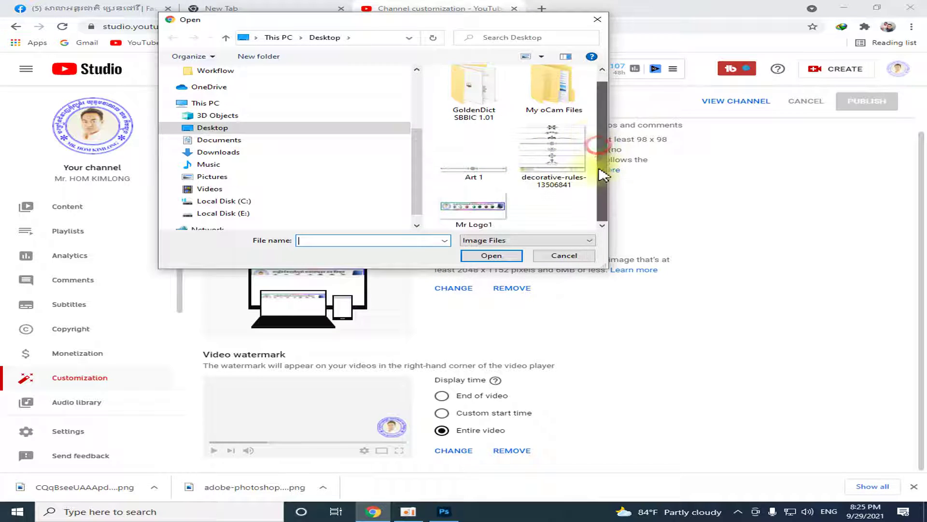
left_click(485, 211)
left_click(492, 256)
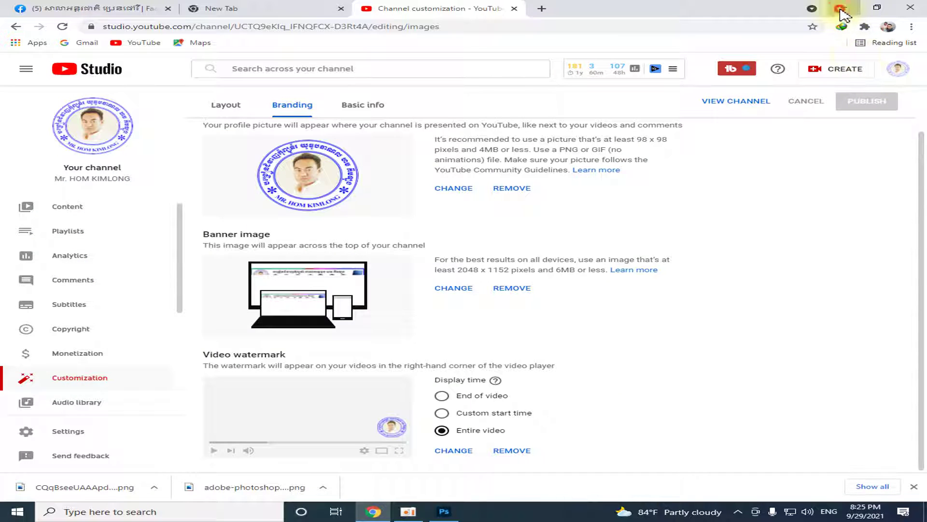
left_click(841, 10)
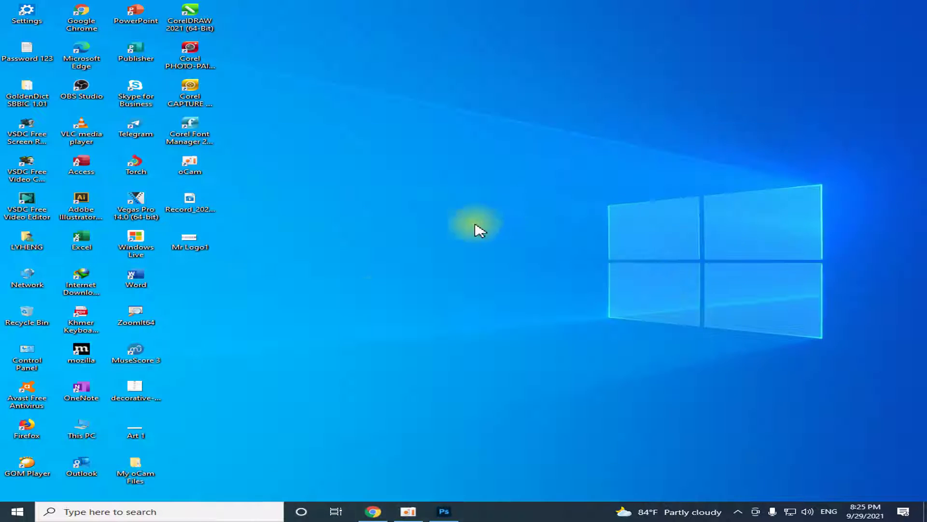
Step: Delete Mr Logo1, empty the Recycle Bin, and return to the Photoshop banner
right_click(196, 237)
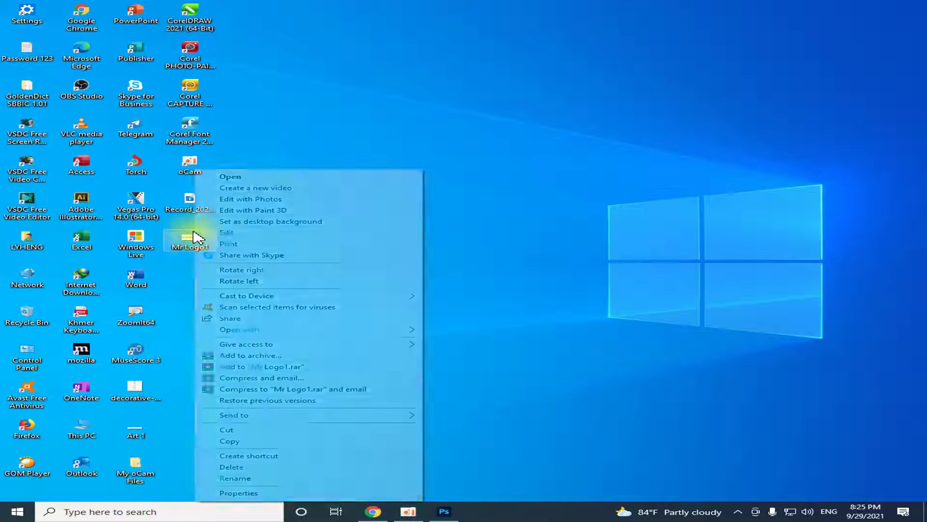
left_click(231, 466)
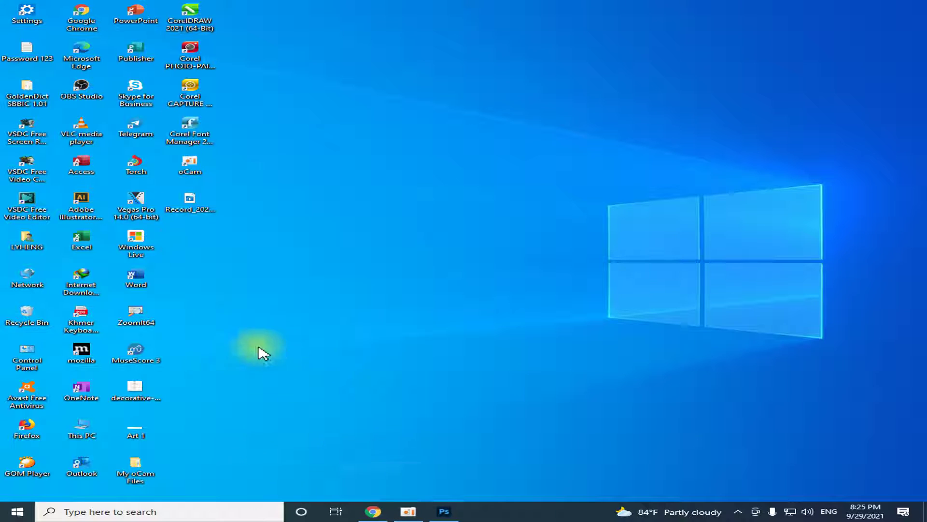
right_click(28, 312)
left_click(62, 330)
left_click(503, 289)
left_click(453, 512)
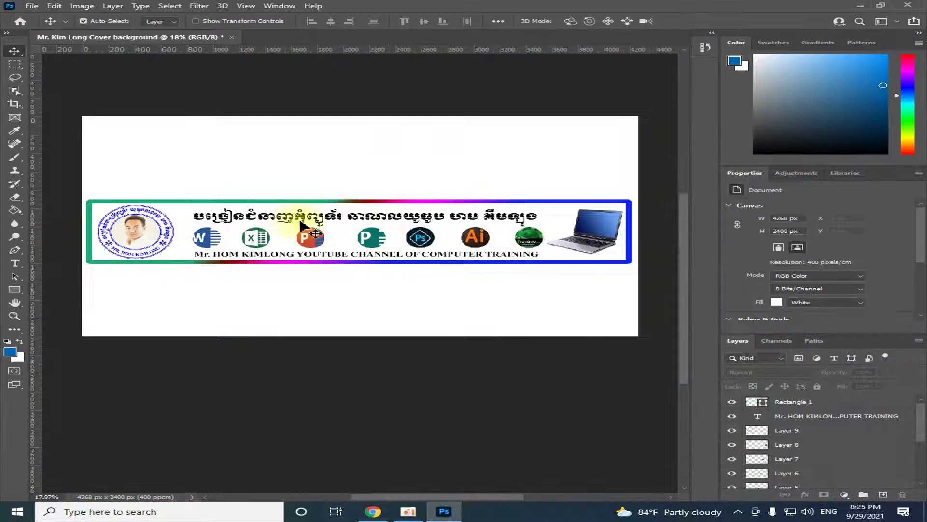
Step: Nudge the whole banner up, then shift the portrait logo right and the laptop left
mouse_move(70, 167)
left_mouse_down()
mouse_move(666, 288)
mouse_move(653, 287)
left_mouse_up()
key("Up")
key("Up")
key("Up")
key("Up")
key("Up")
key("Up")
key("Up")
key("Up")
key("Up")
key("Up")
key("Up")
key("Up")
key("Up")
key("Up")
key("Up")
key("Up")
key("Up")
key("Up")
key("Up")
key("Up")
key("Up")
key("Up")
key("Up")
key("Up")
key("Up")
key("Up")
key("Up")
key("Up")
key("Up")
key("Up")
key("Up")
key("Up")
key("Up")
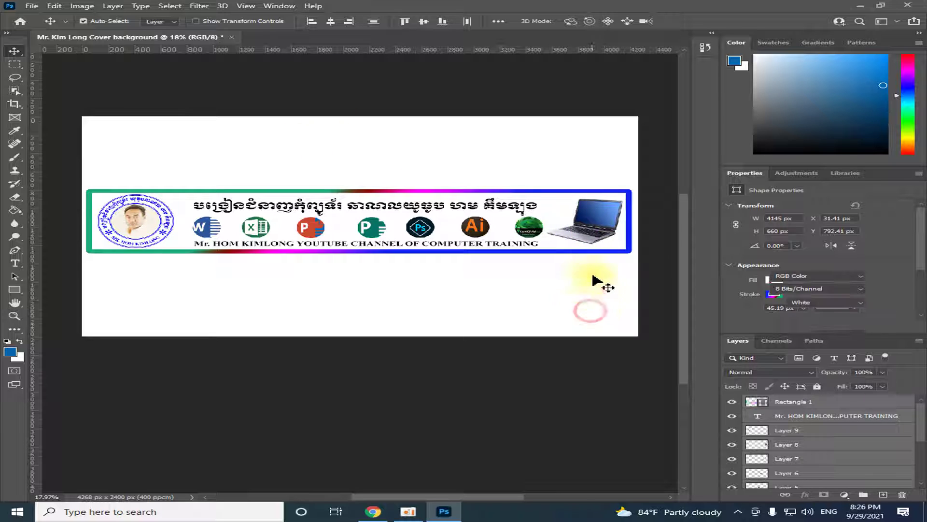
left_click(587, 229)
left_click(524, 229)
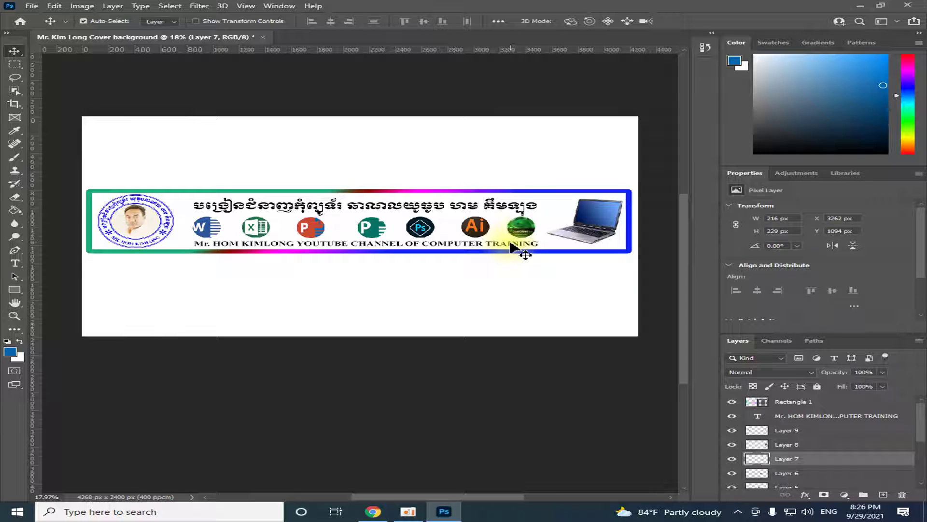
left_click(465, 228)
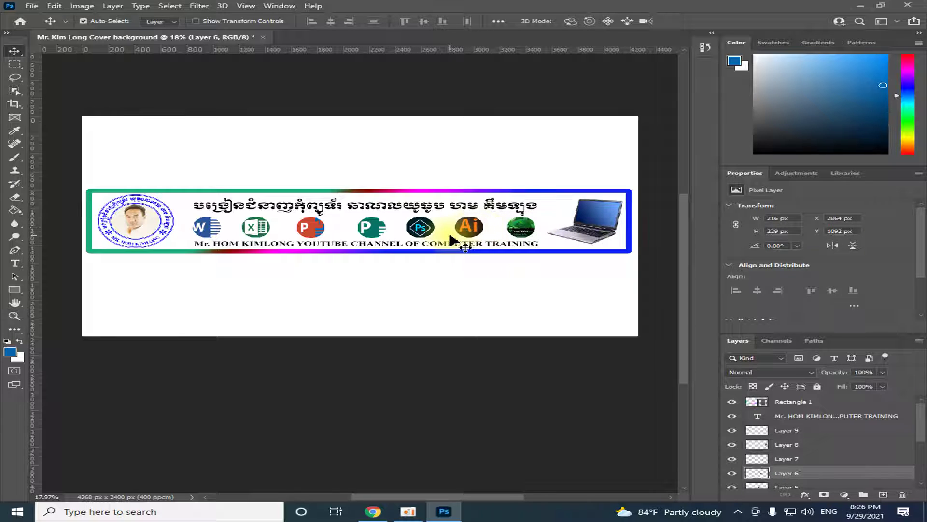
left_click(146, 227)
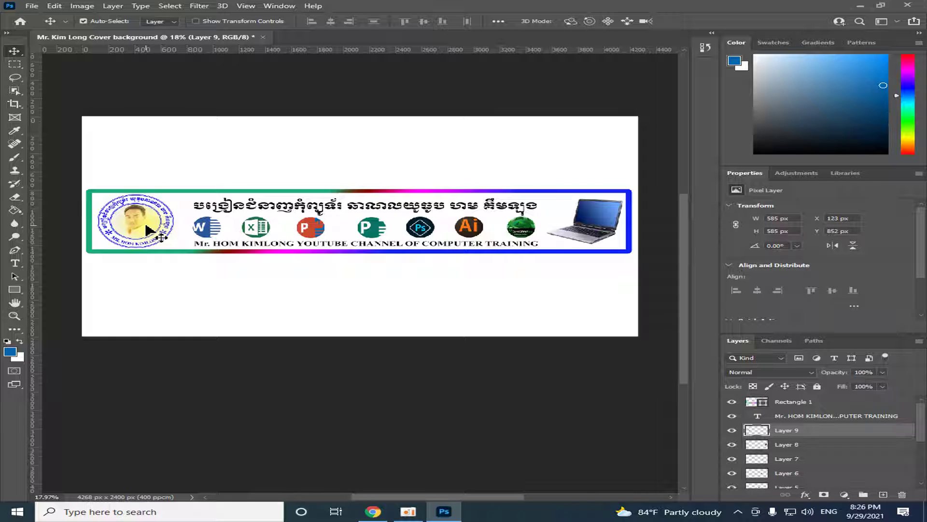
left_click_drag(146, 227, 156, 228)
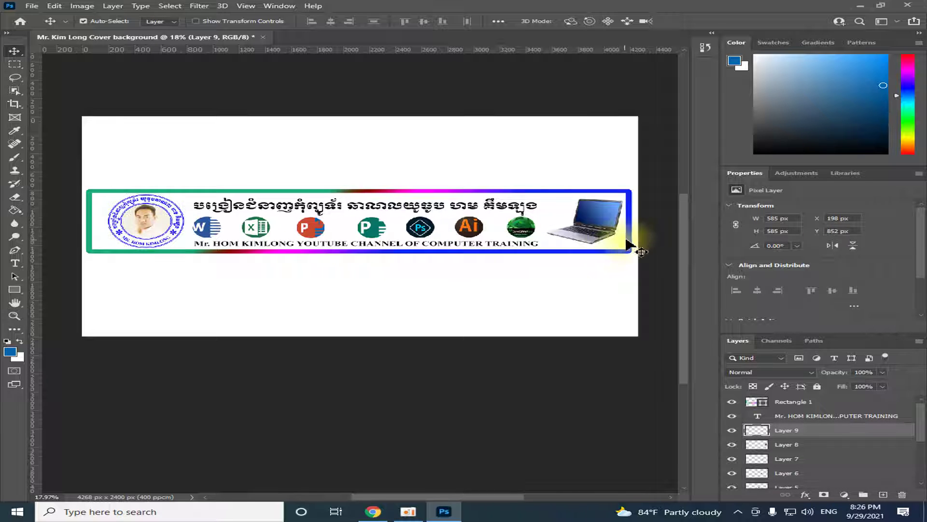
left_click(593, 224)
left_click_drag(594, 230, 590, 229)
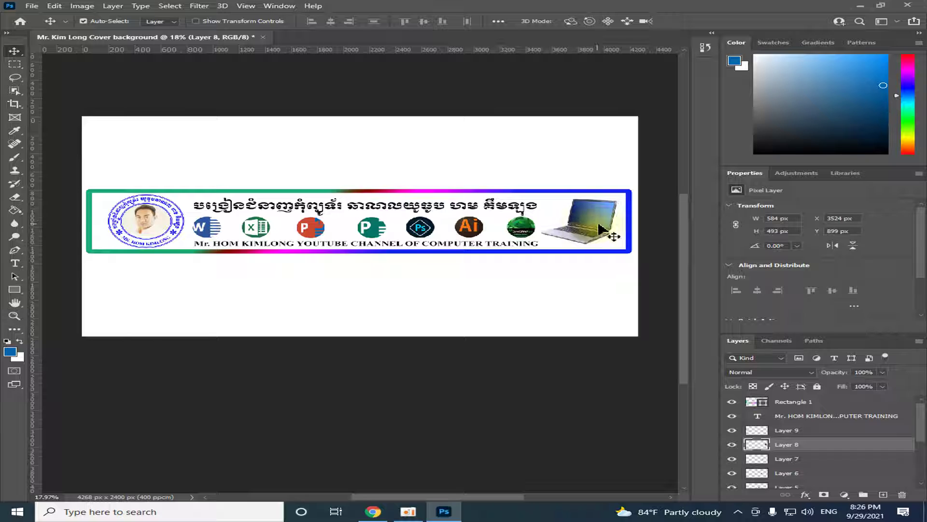
Step: Resize the Rectangle 1 frame to 4026 × 660 px so its right end hugs the laptop
left_click(92, 224)
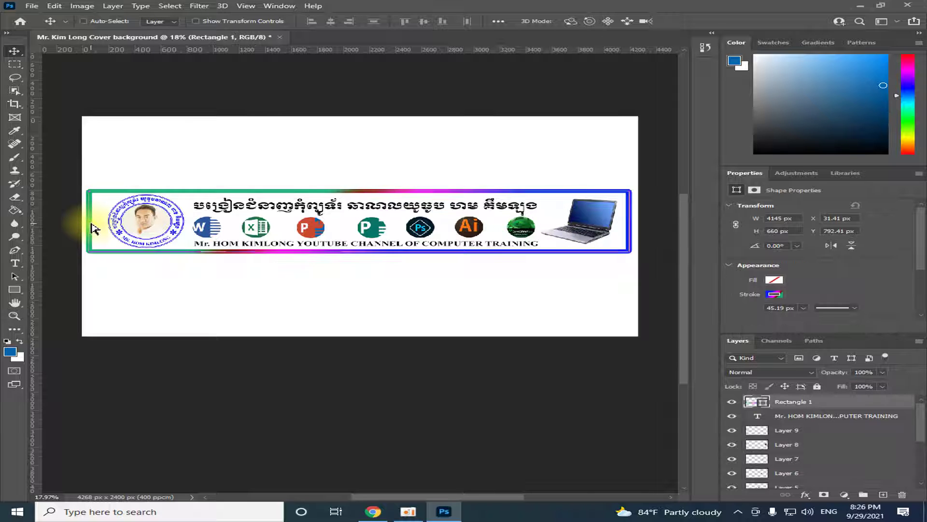
key("ctrl+t")
left_click_drag(88, 222, 99, 223)
left_click_drag(628, 222, 622, 222)
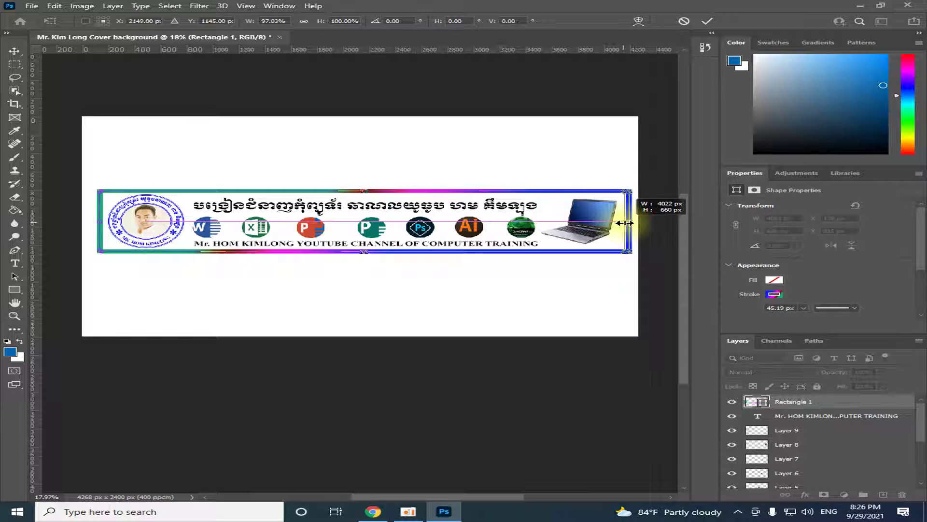
left_click_drag(623, 223, 618, 223)
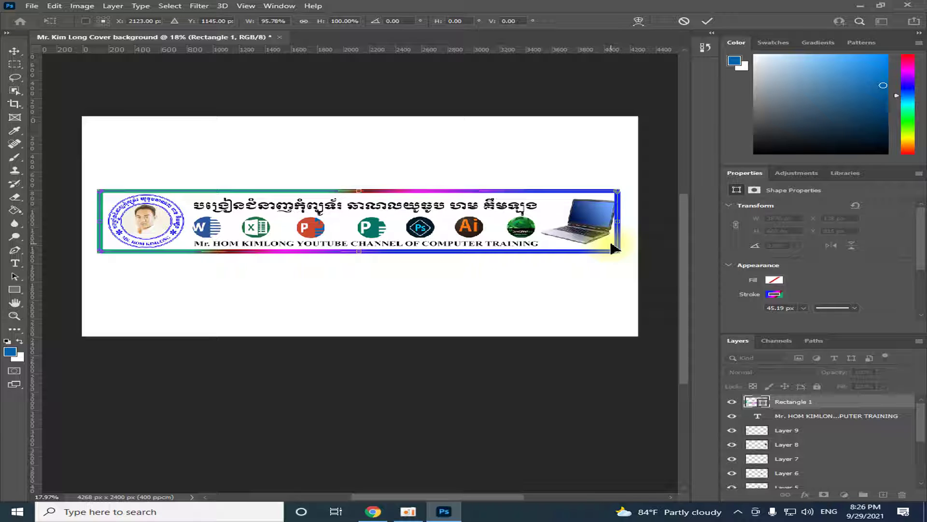
key("Return")
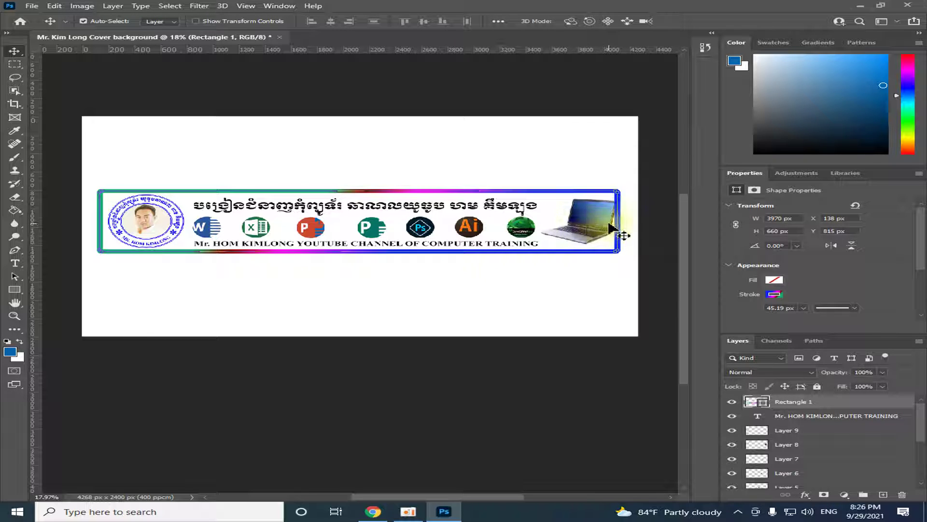
key("ctrl+t")
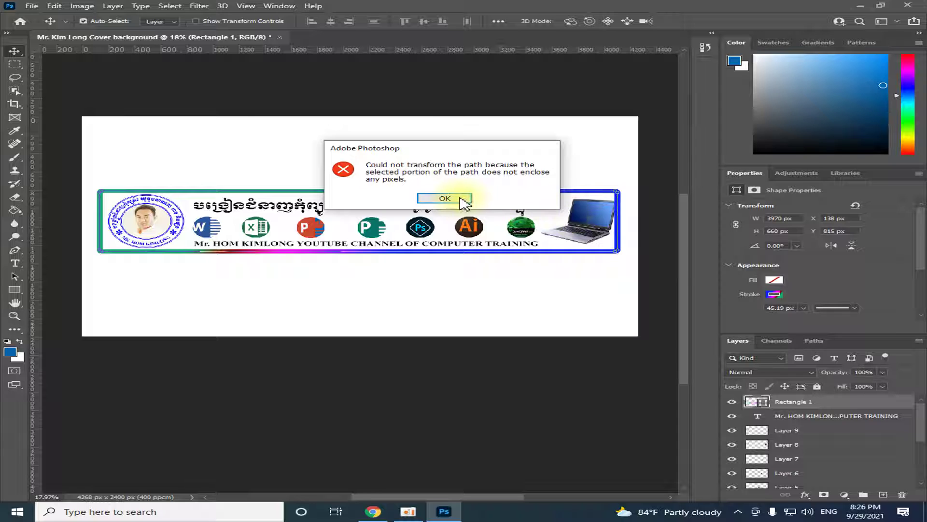
left_click(460, 198)
key("ctrl+t")
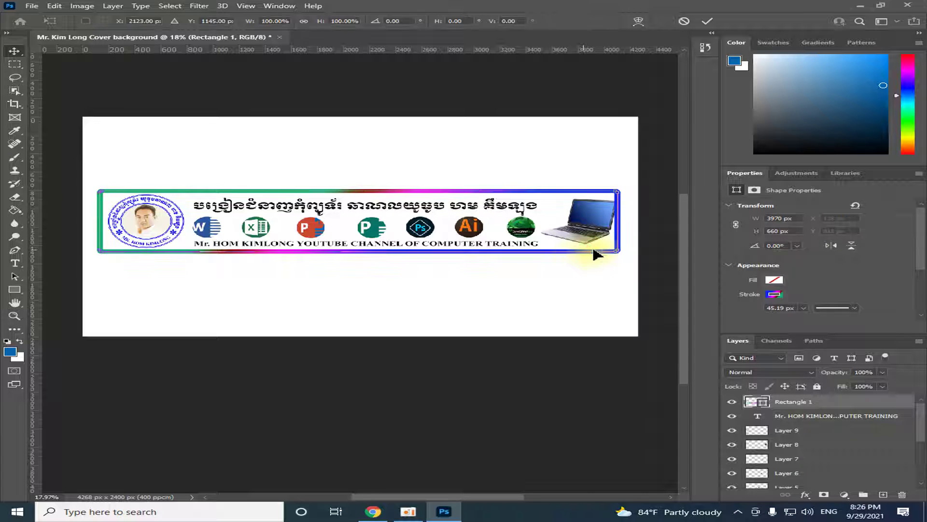
left_click_drag(616, 222, 621, 224)
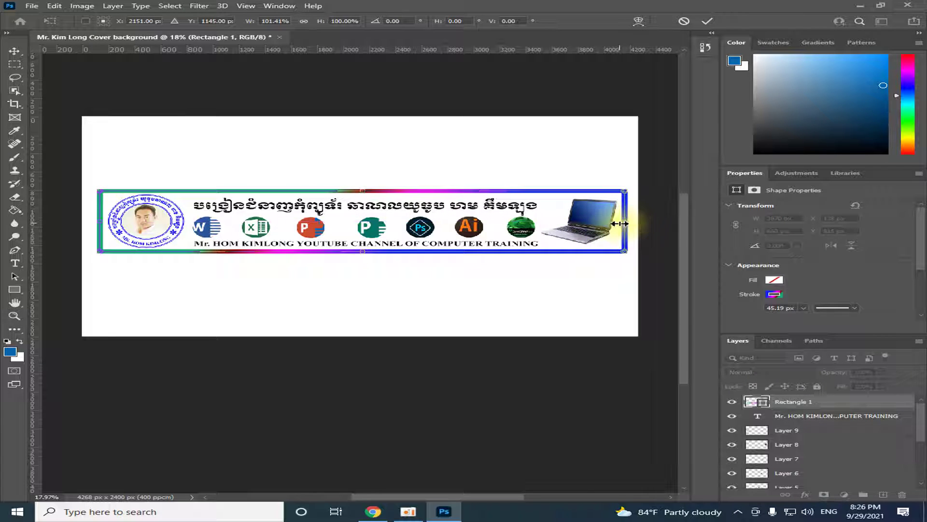
key("Return")
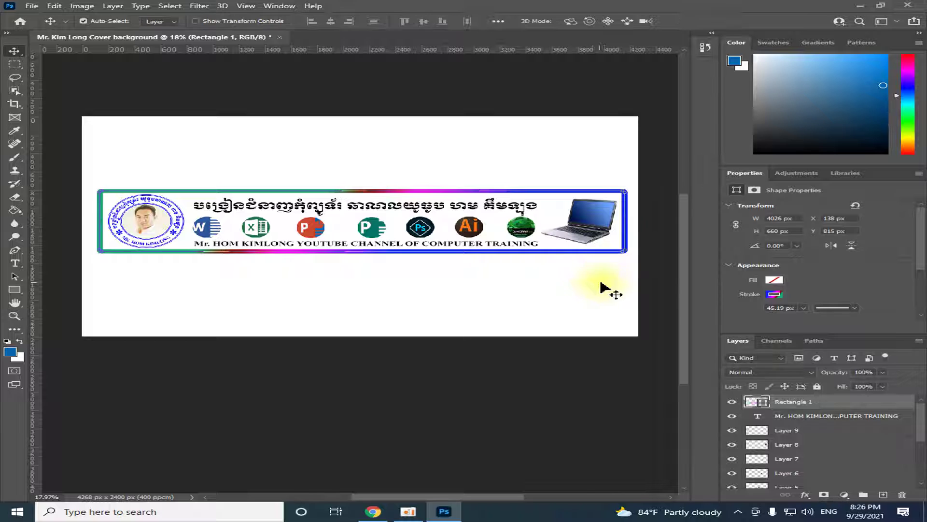
left_click(33, 8)
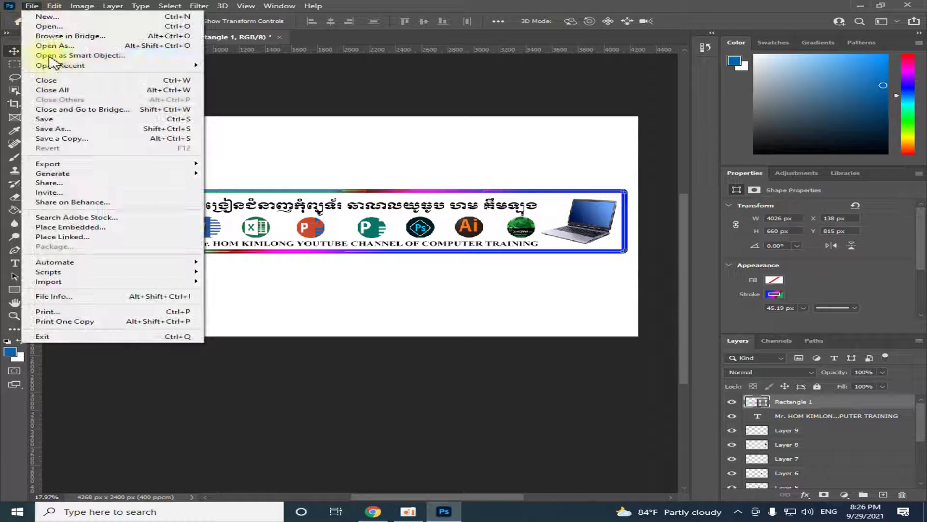
Step: Save a JPEG copy of the banner named Mr Logo2 to the Desktop
left_click(68, 128)
type("Mr Logo2")
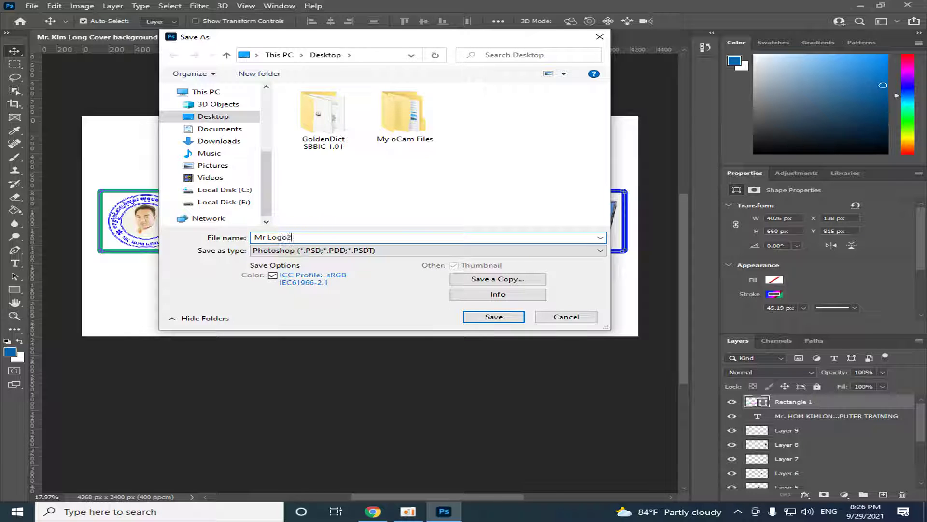
left_click(485, 282)
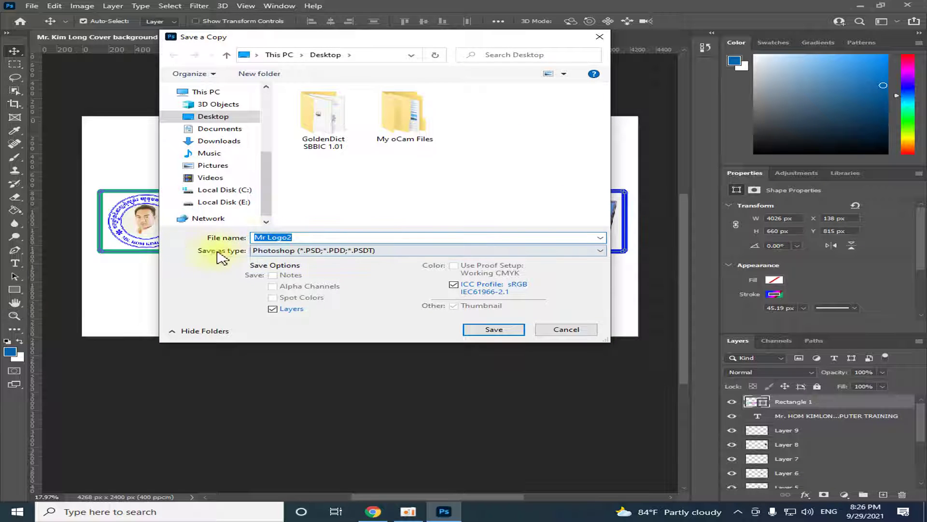
left_click(352, 250)
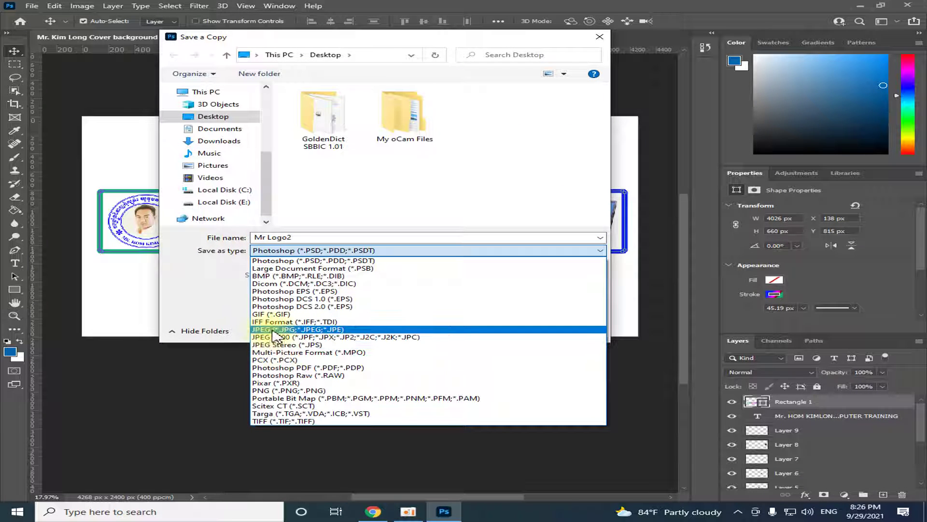
left_click(273, 330)
left_click(224, 116)
left_click(500, 333)
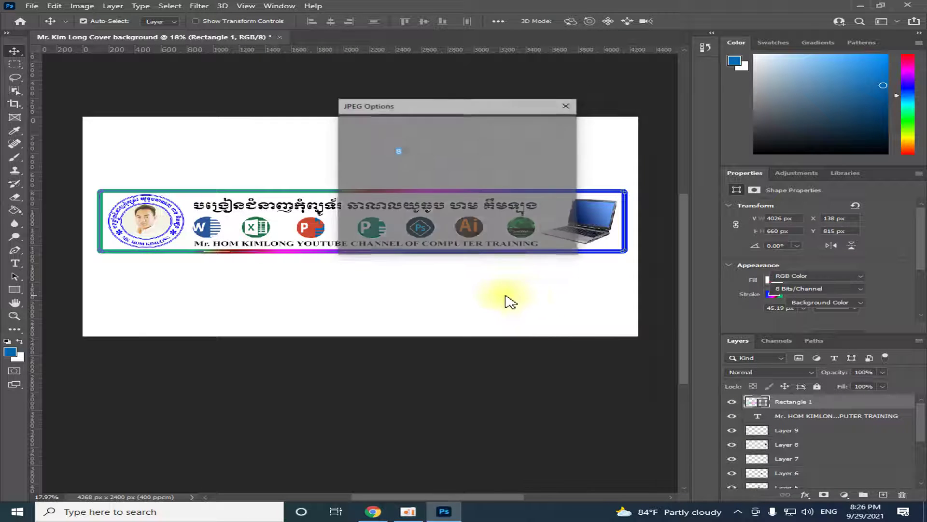
left_click(543, 125)
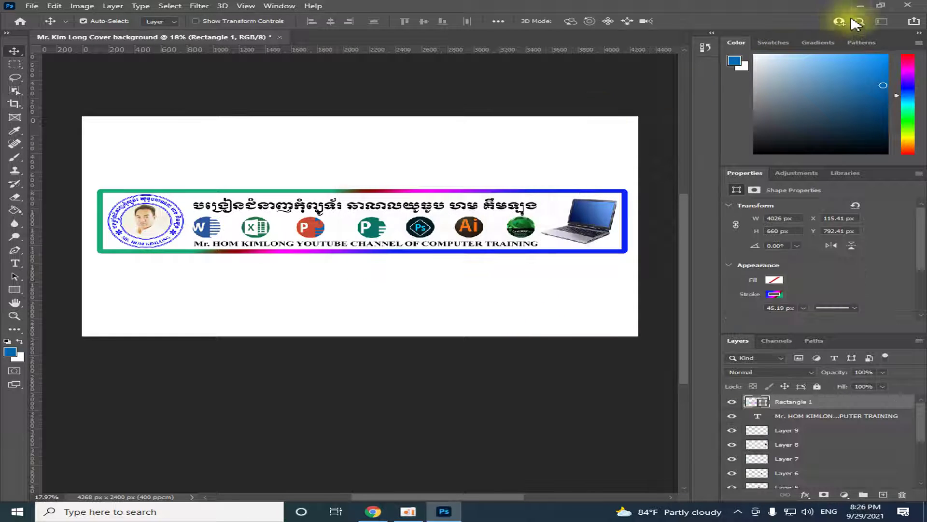
left_click(859, 5)
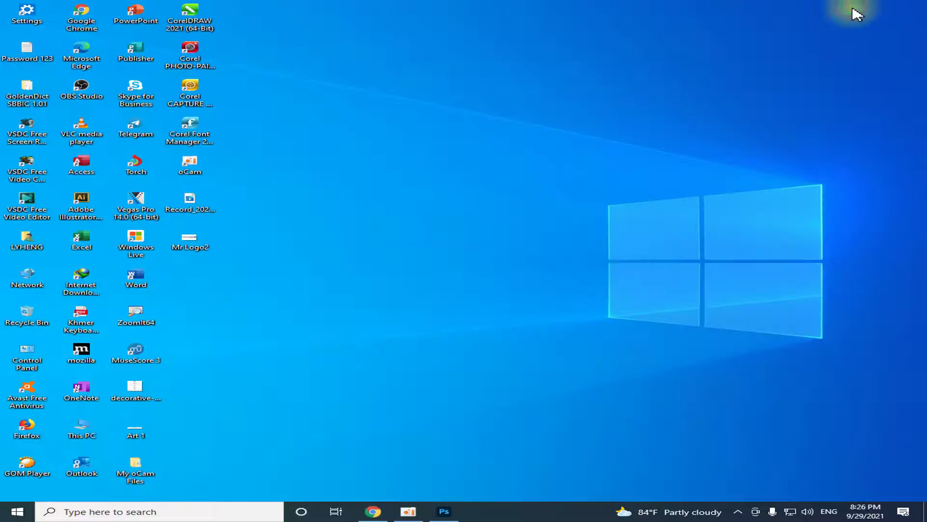
left_click(373, 512)
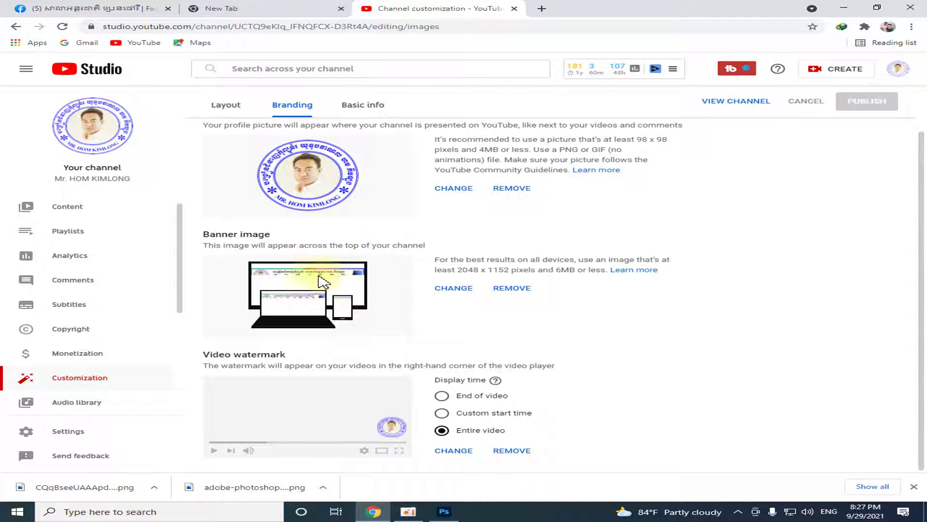
left_click(457, 290)
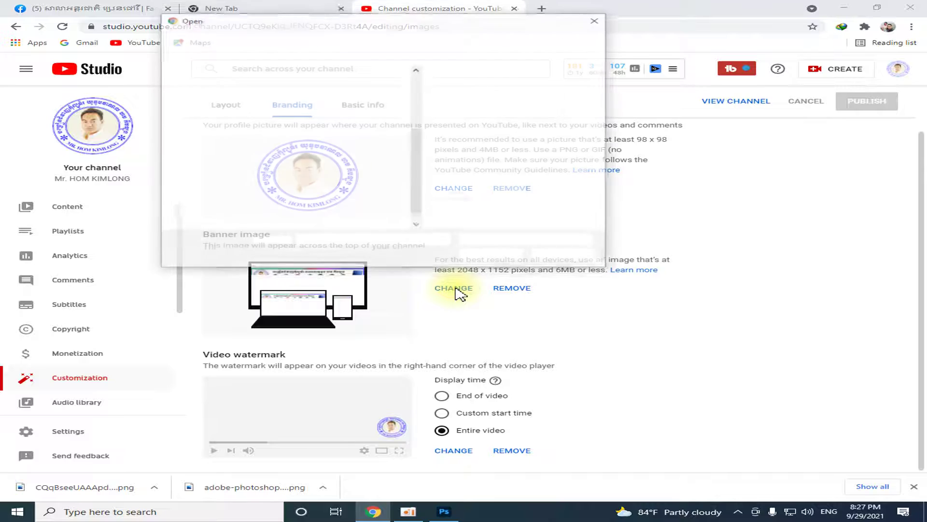
left_click_drag(607, 120, 606, 149)
left_click(469, 213)
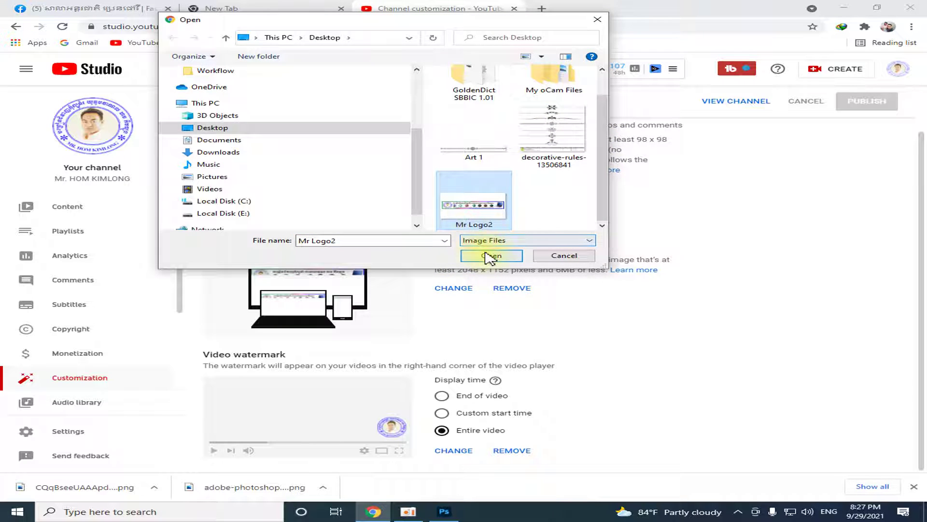
left_click(490, 256)
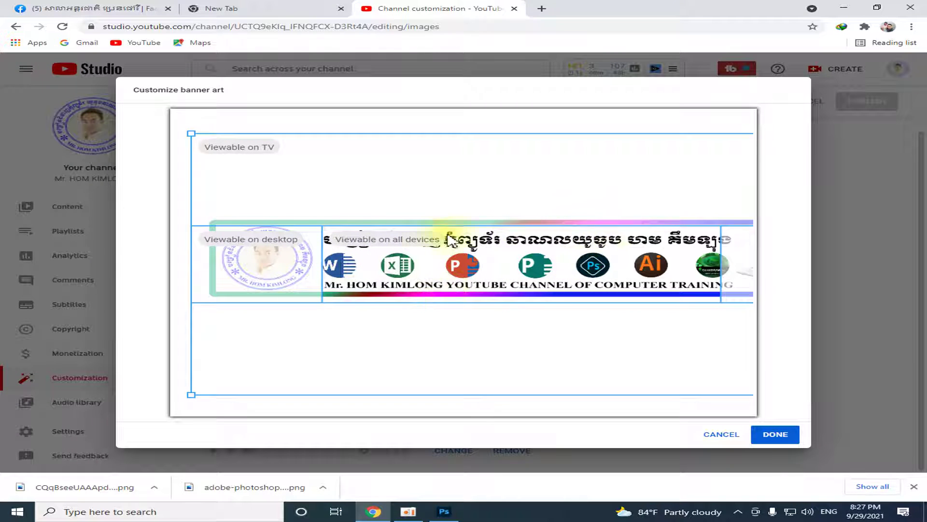
left_click_drag(256, 273, 238, 238)
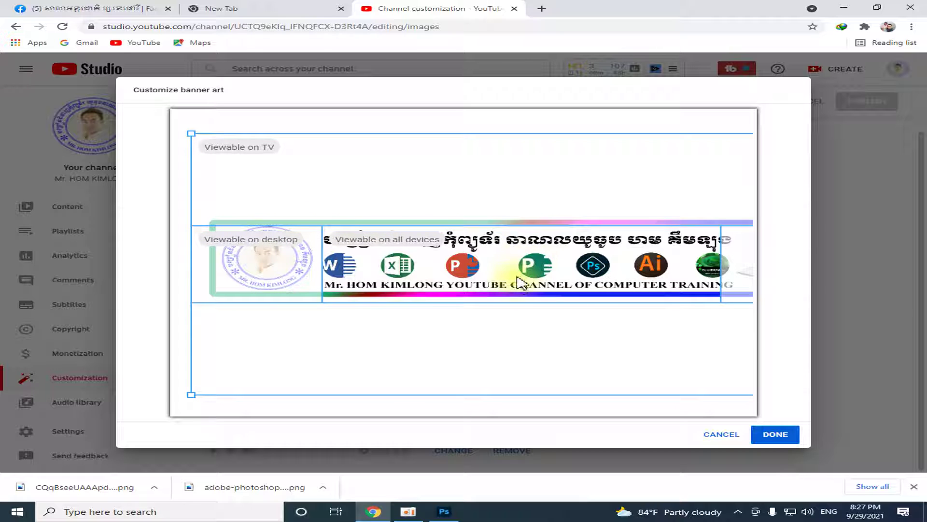
left_click(723, 437)
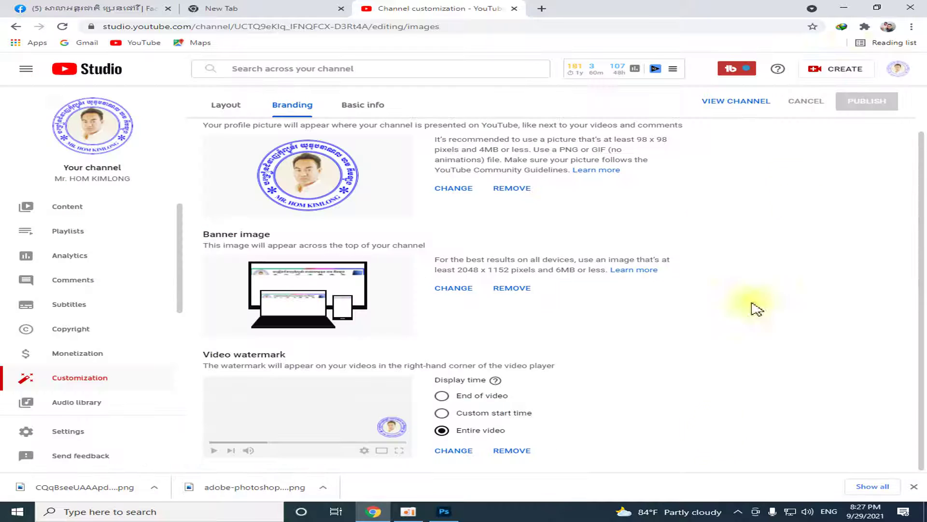
left_click(844, 7)
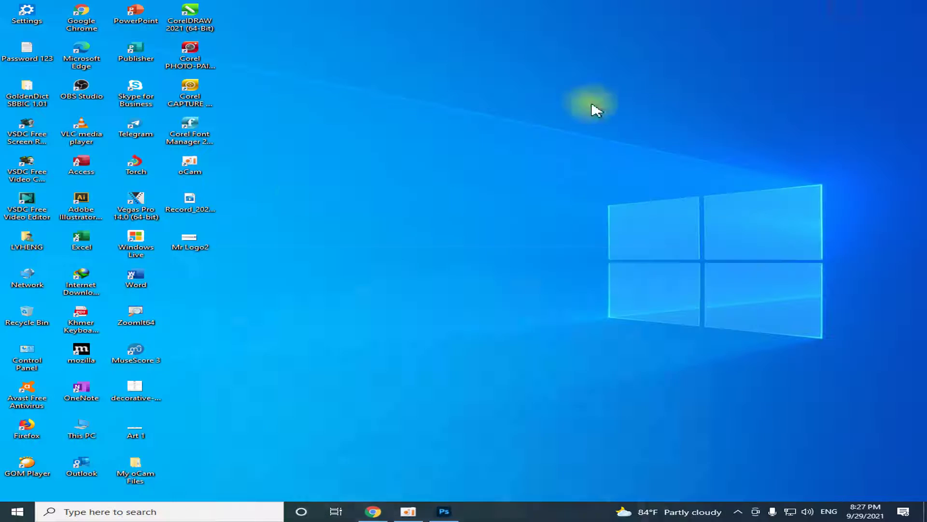
Step: Delete Mr Logo2, empty the Recycle Bin, and return to the Photoshop banner
right_click(193, 241)
left_click(236, 469)
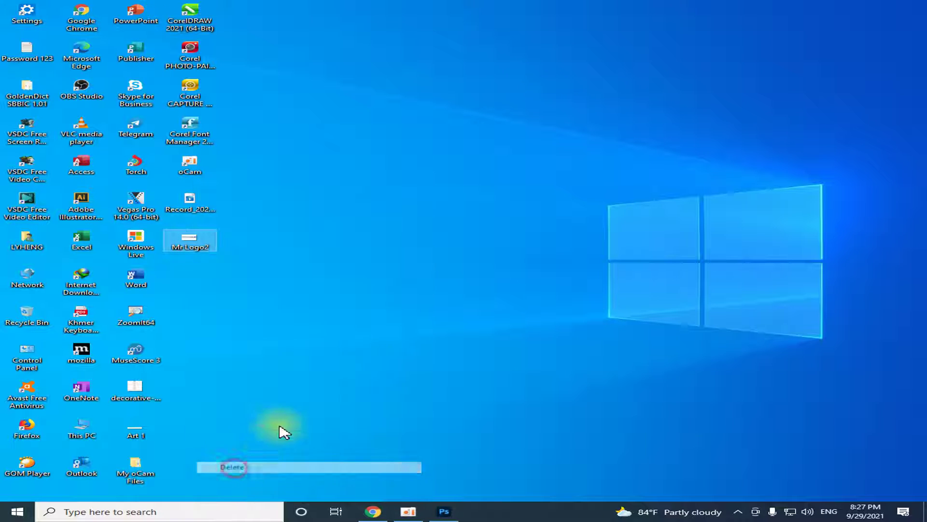
right_click(24, 321)
left_click(96, 331)
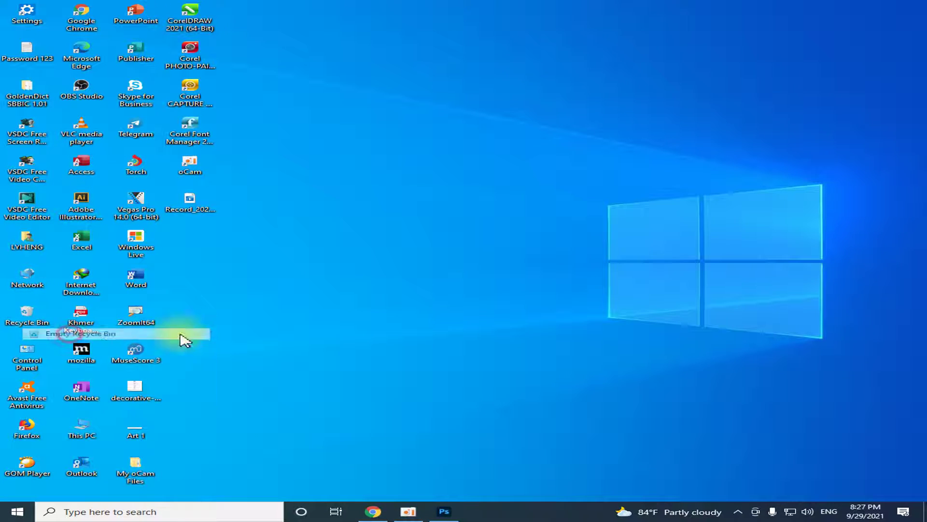
left_click(518, 290)
left_click(443, 511)
mouse_move(68, 160)
left_mouse_down()
mouse_move(585, 273)
mouse_move(633, 264)
left_mouse_up()
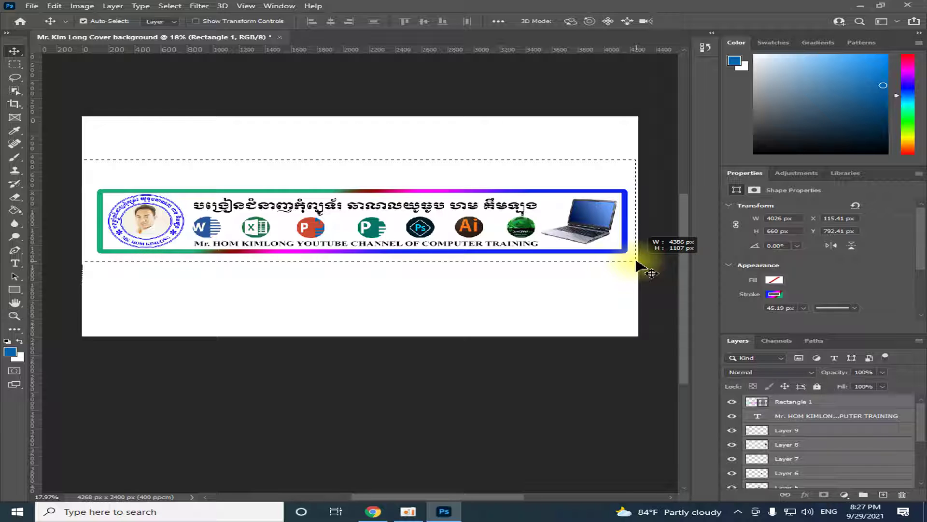
Step: Select all banner layers and nudge them slightly lower on the canvas
left_click_drag(636, 261, 637, 263)
key("shift+Down")
key("shift+Down")
key("shift+Down")
key("shift+Down")
key("Down")
key("Down")
key("Down")
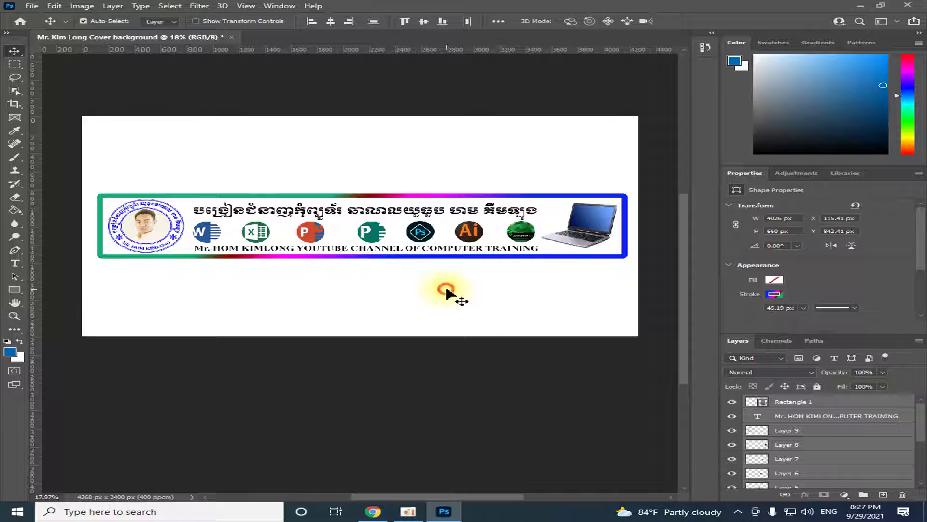
left_click(451, 296)
Step: Save a JPEG copy named Mr to the Desktop with default quality settings
left_click(31, 5)
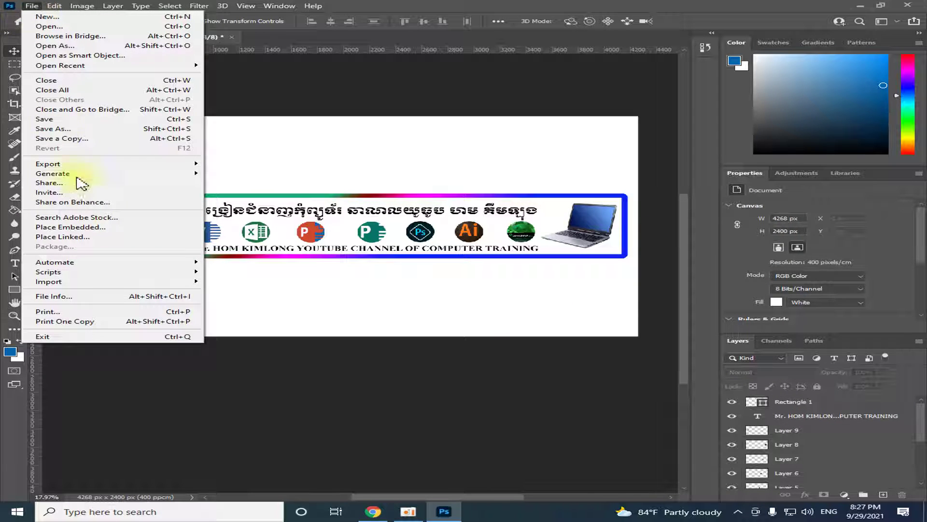
left_click(72, 128)
type("Mr. Right")
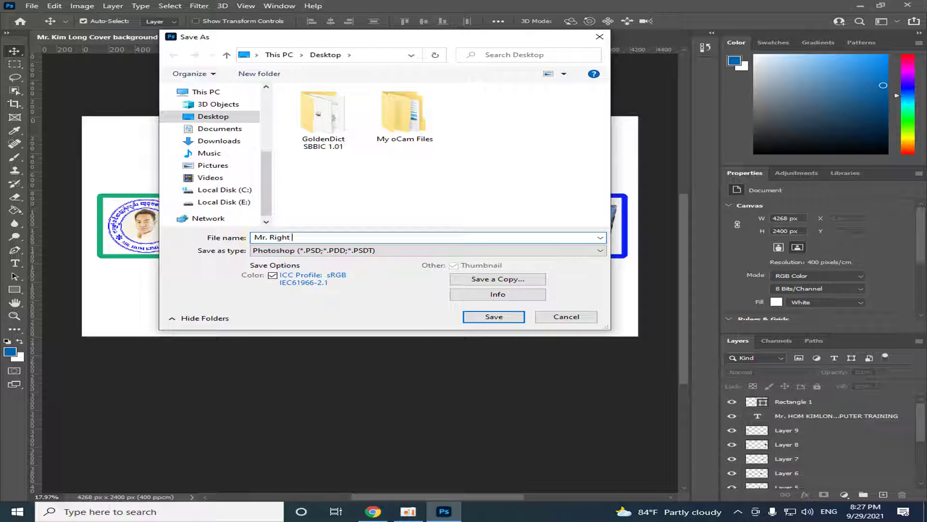
left_click(488, 280)
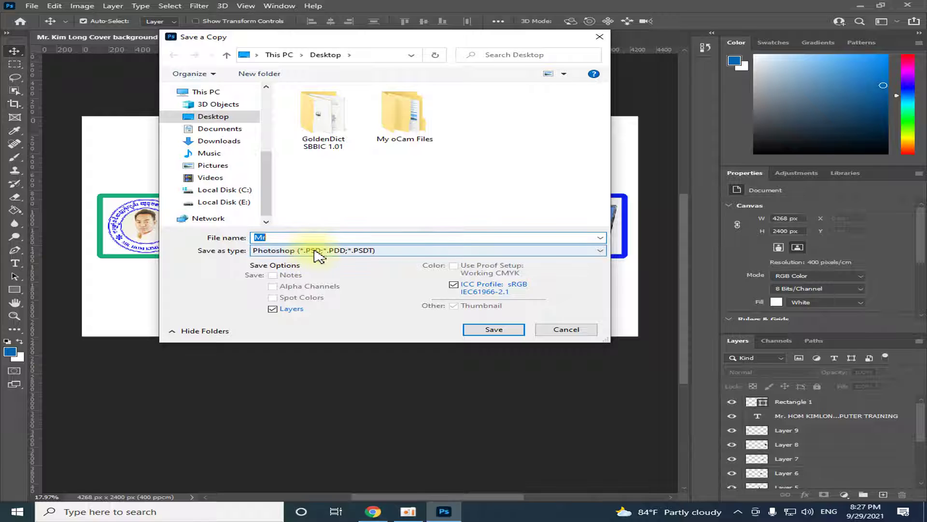
left_click(291, 237)
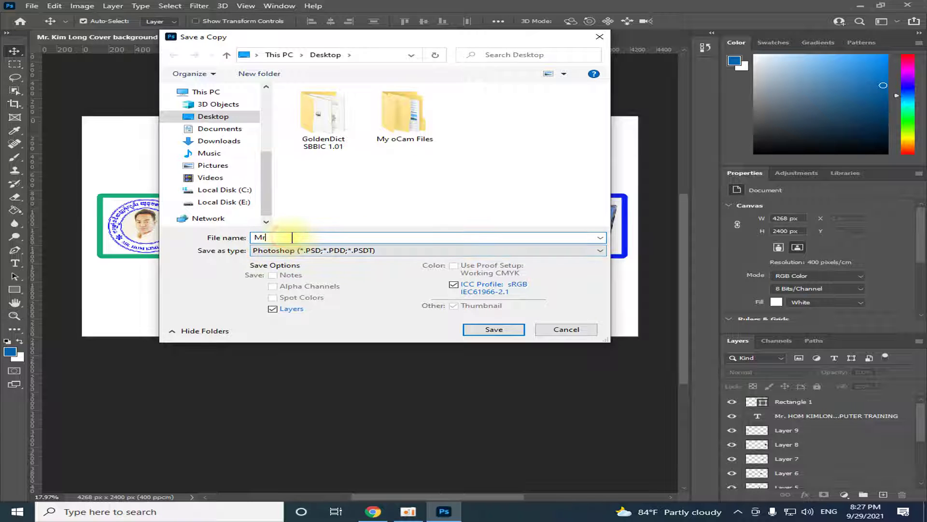
left_click(344, 250)
left_click(344, 250)
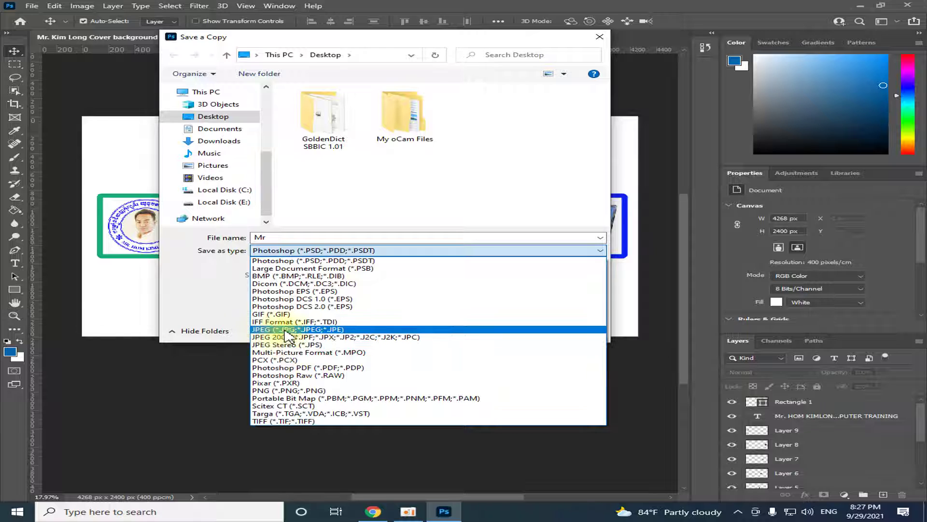
left_click(280, 330)
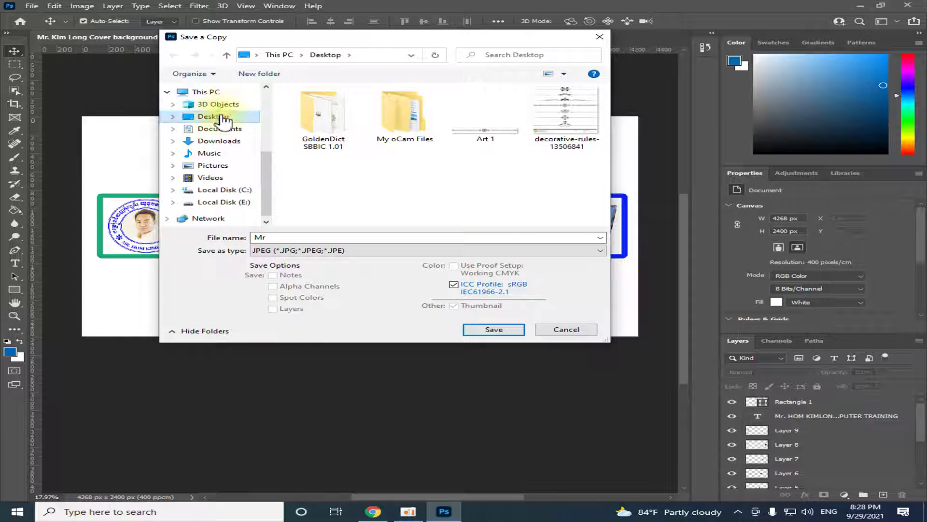
left_click(507, 329)
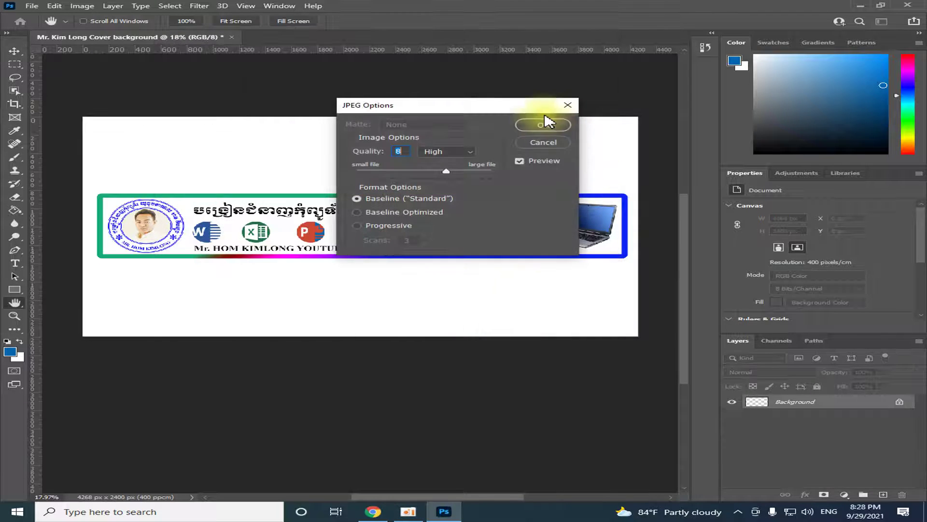
left_click(546, 125)
left_click(860, 5)
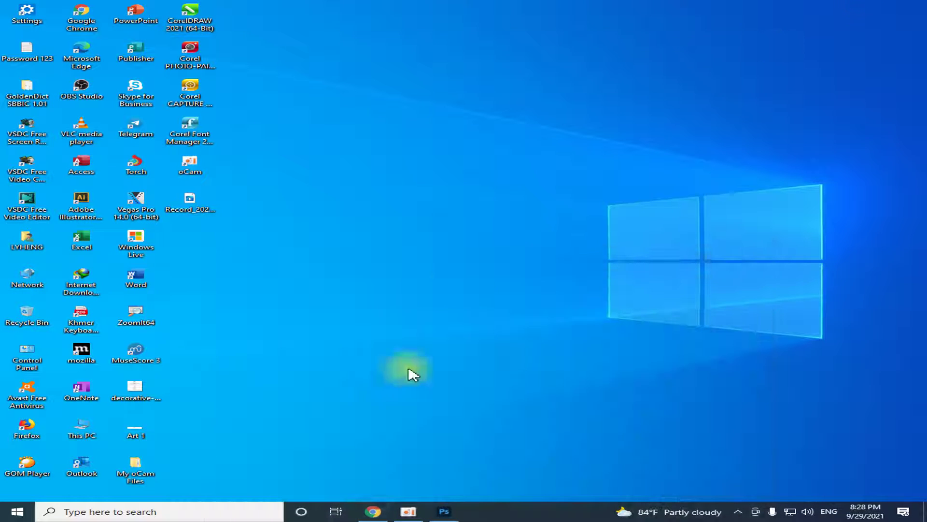
Step: In YouTube Studio, upload the Mr JPEG from the Desktop as the channel banner
left_click(368, 513)
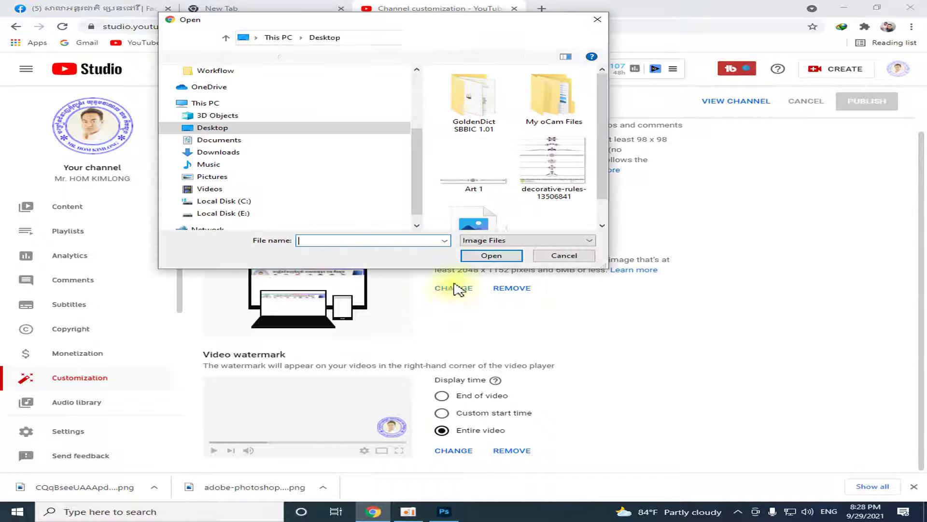
left_click_drag(601, 108, 572, 180)
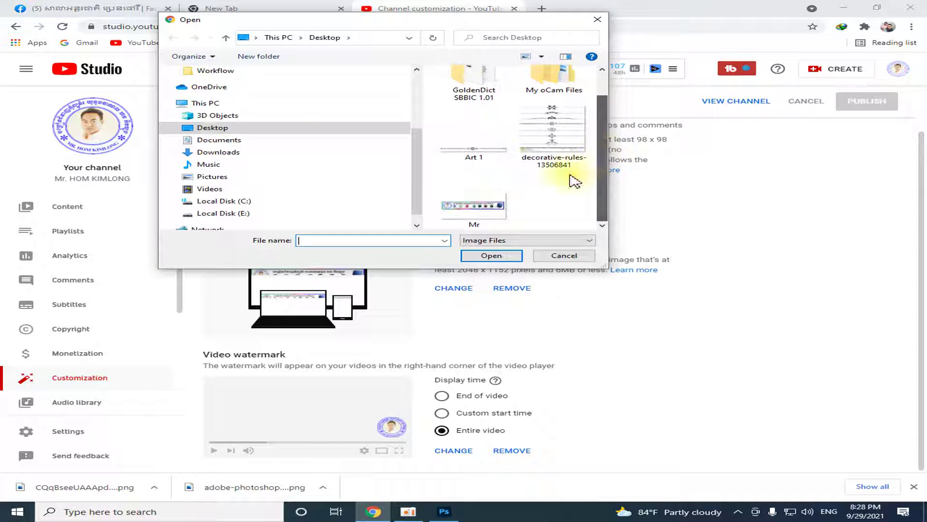
left_click(489, 212)
left_click(502, 256)
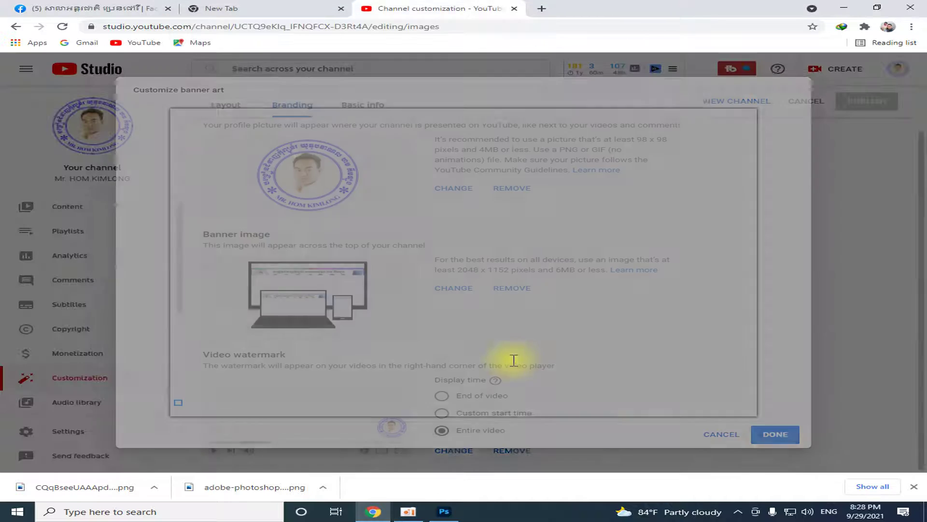
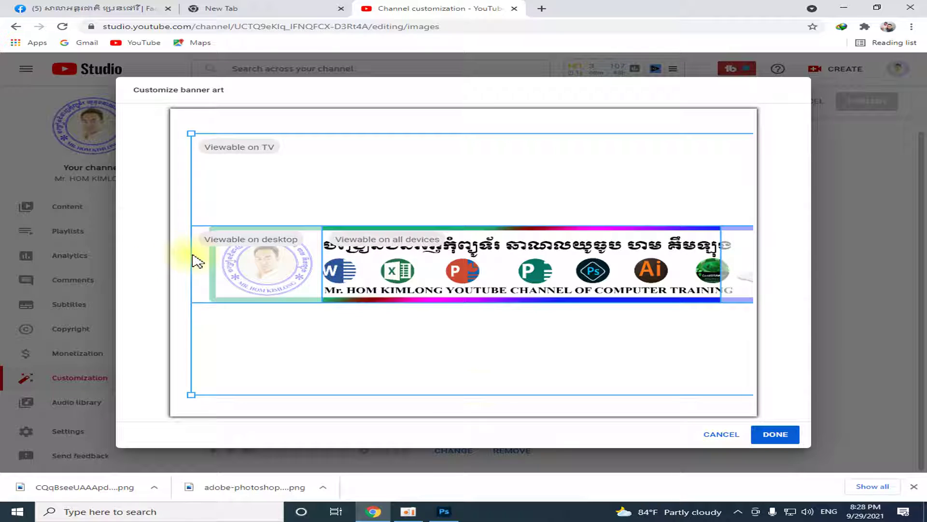
Step: Discard the banner crop in YouTube Studio and delete the old Mr image from the desktop
left_click(721, 434)
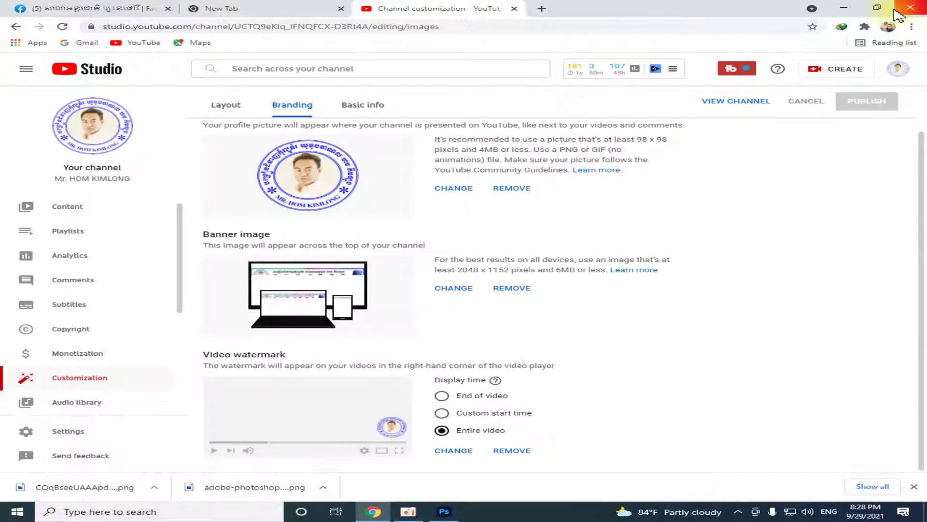
left_click(844, 8)
double_click(195, 239)
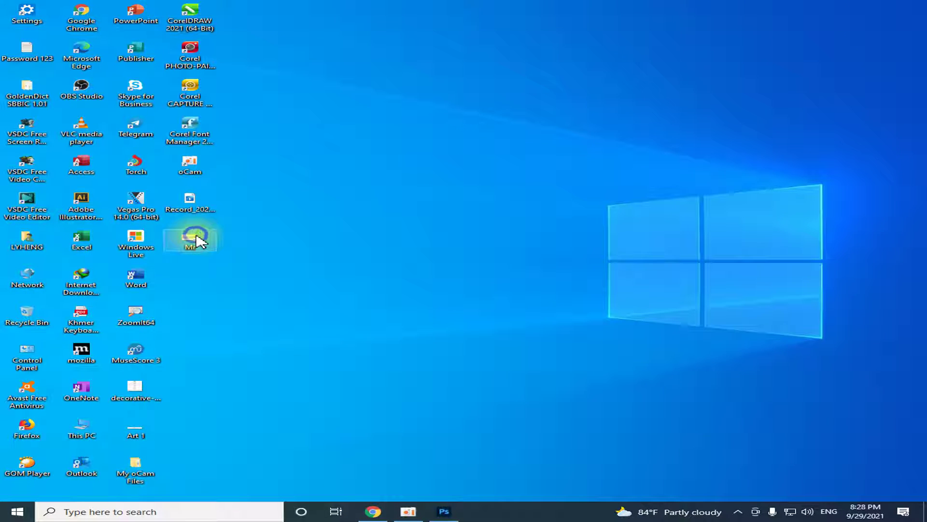
right_click(213, 242)
left_click(254, 467)
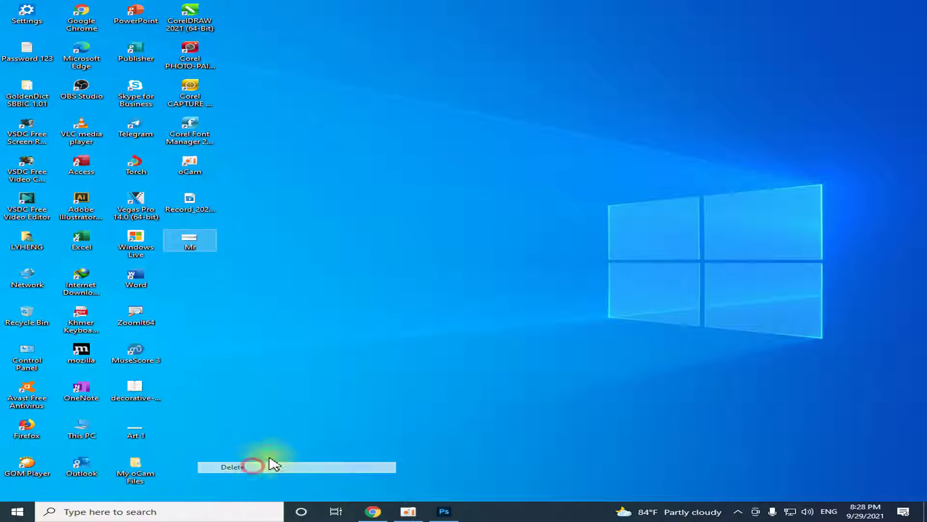
Step: Permanently empty the Recycle Bin and return to Photoshop
right_click(30, 317)
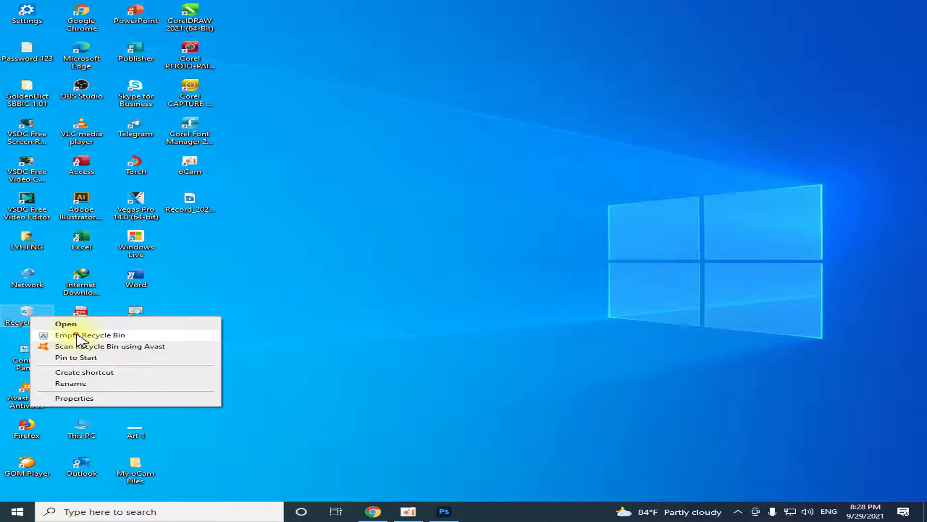
left_click(77, 336)
left_click(495, 290)
left_click(442, 510)
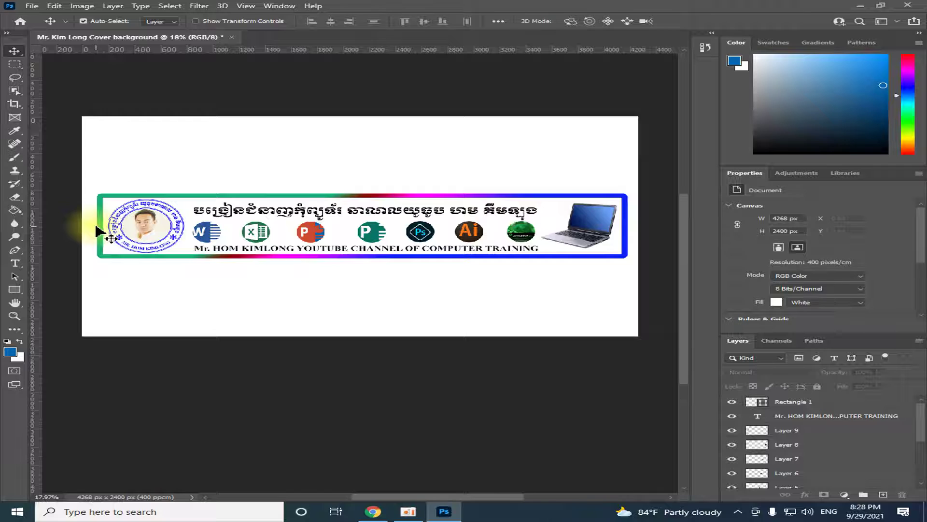
Step: Extend Rectangle 1's left edge outward and shift the Layer 9 portrait left within the logo circle
scroll(97, 228, "up", 3)
left_click(101, 231)
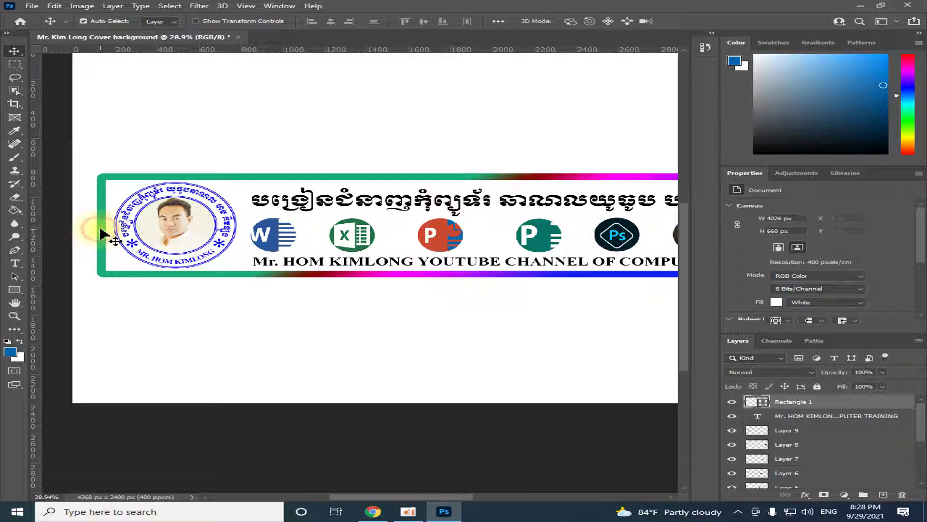
key("ctrl+t")
left_click_drag(105, 228, 80, 226)
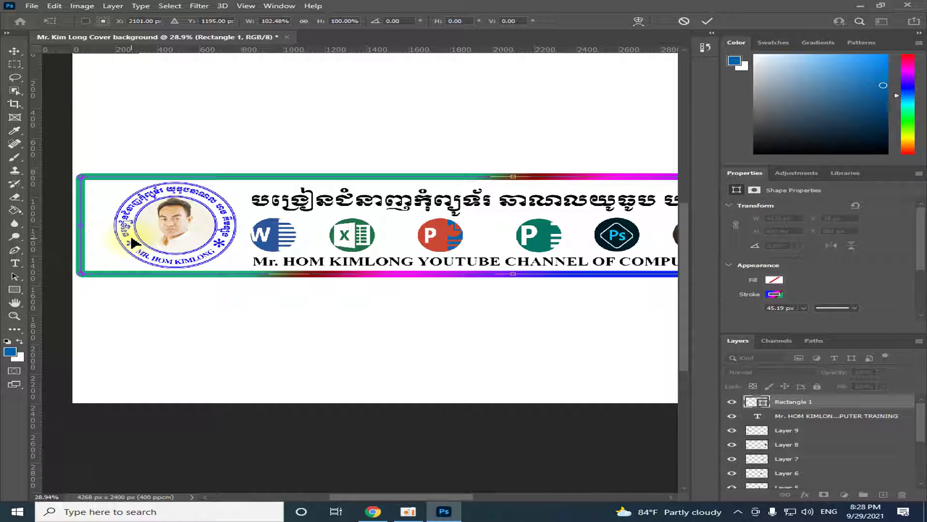
key("Return")
left_click(166, 228)
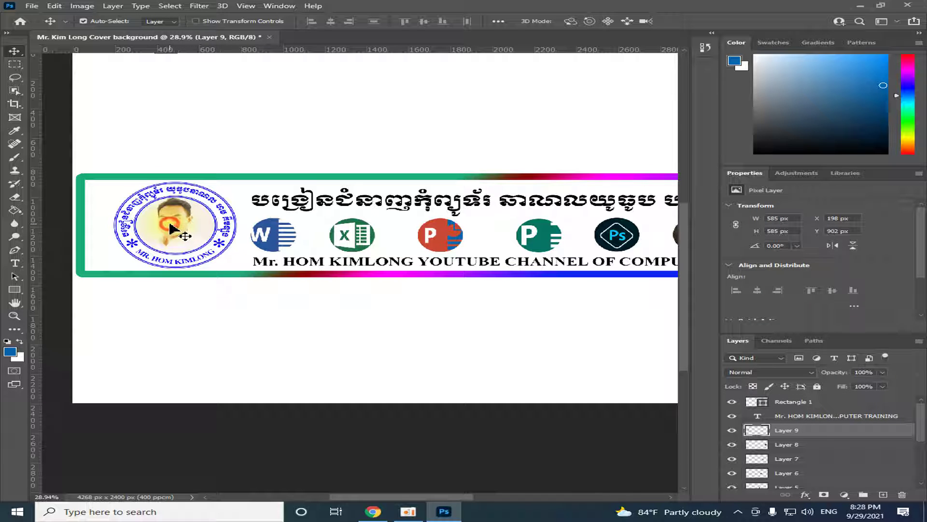
left_click_drag(174, 229, 161, 229)
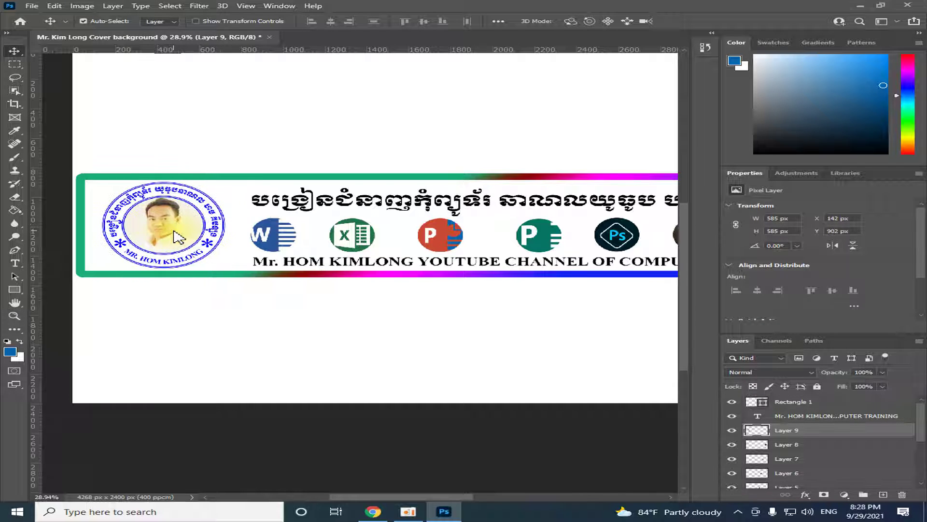
left_click_drag(414, 496, 524, 470)
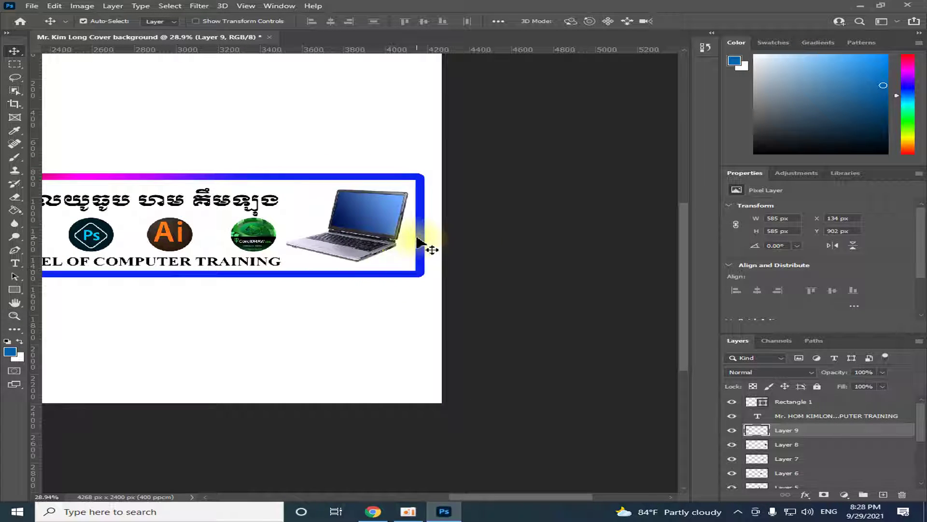
Step: Extend Rectangle 1's right edge so the border frame spans 4167 px around the laptop image
left_click(421, 241)
key("ctrl+t")
left_click_drag(423, 228, 429, 265)
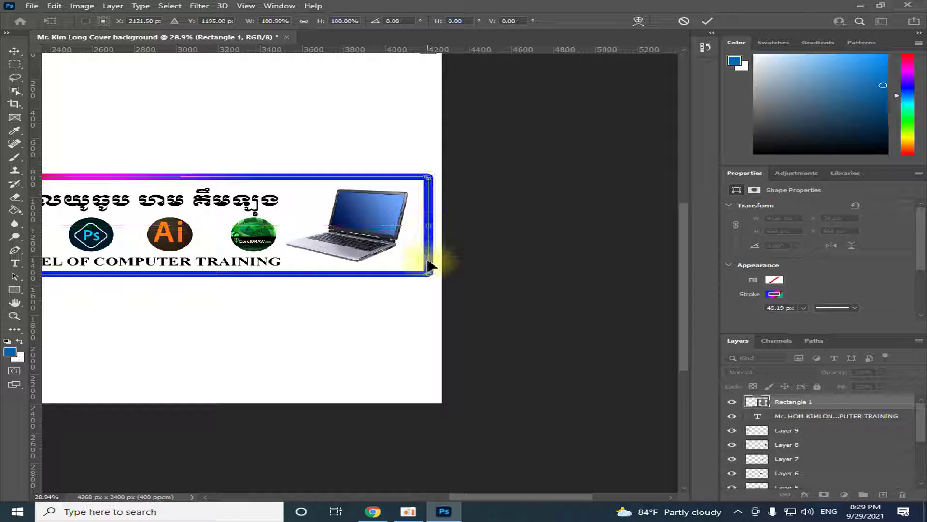
key("Return")
scroll(381, 309, "down", 3)
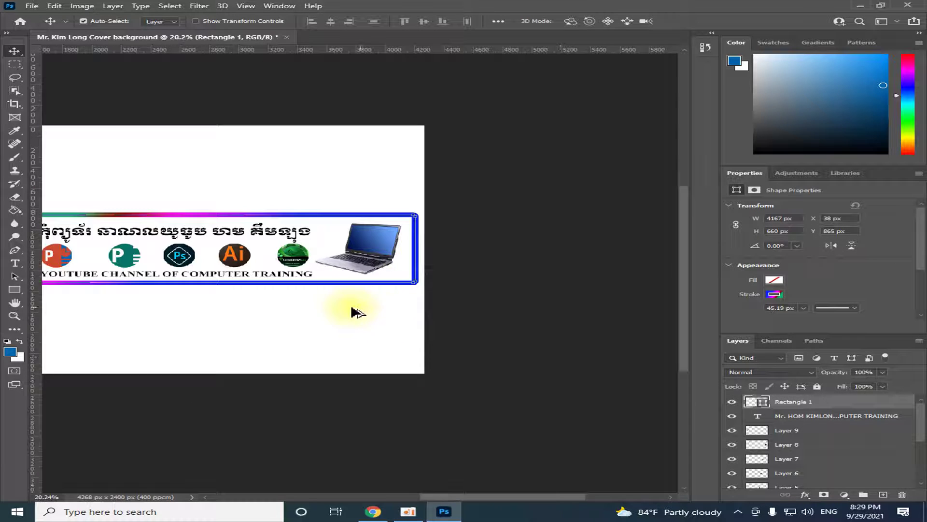
scroll(75, 320, "up", 2)
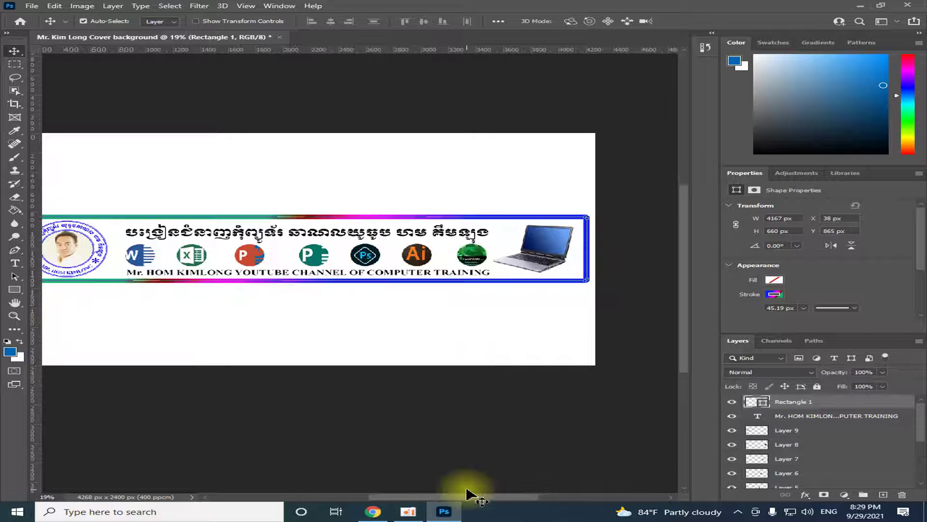
left_click_drag(470, 498, 449, 497)
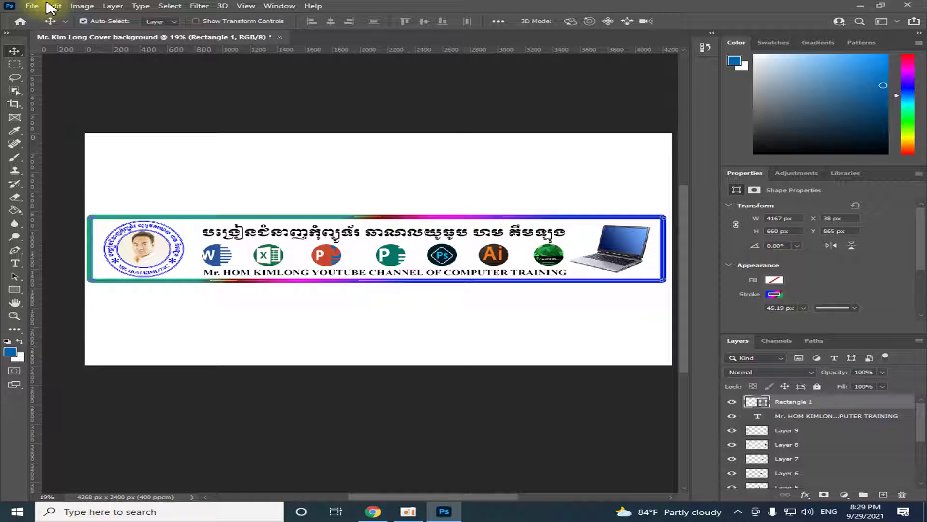
left_click(206, 182)
Step: Save a JPEG copy of the banner named Mr to the Desktop at quality 8
left_click(29, 6)
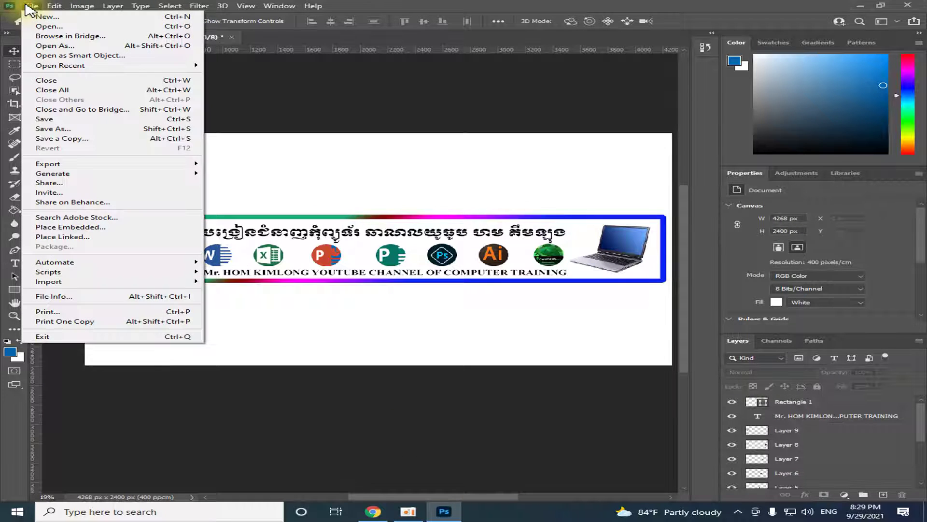
left_click(54, 129)
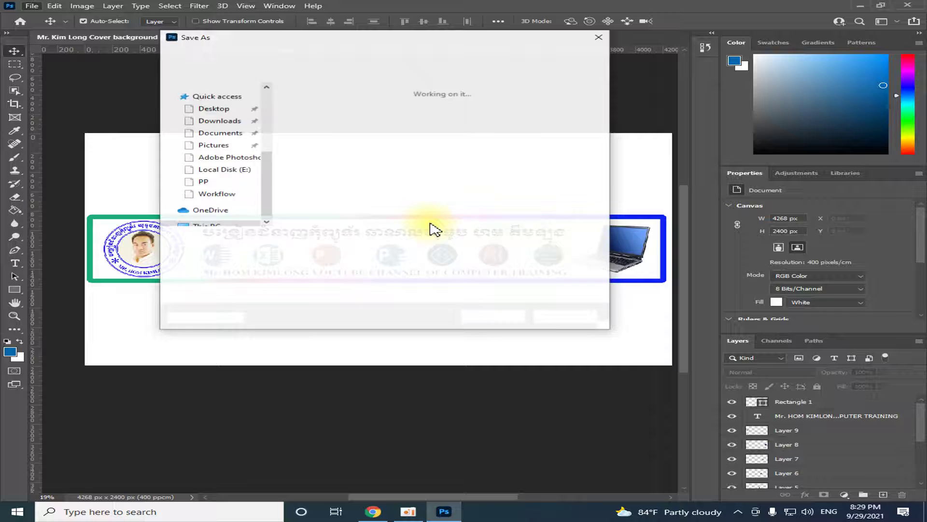
left_click(506, 282)
left_click(214, 117)
left_click(328, 251)
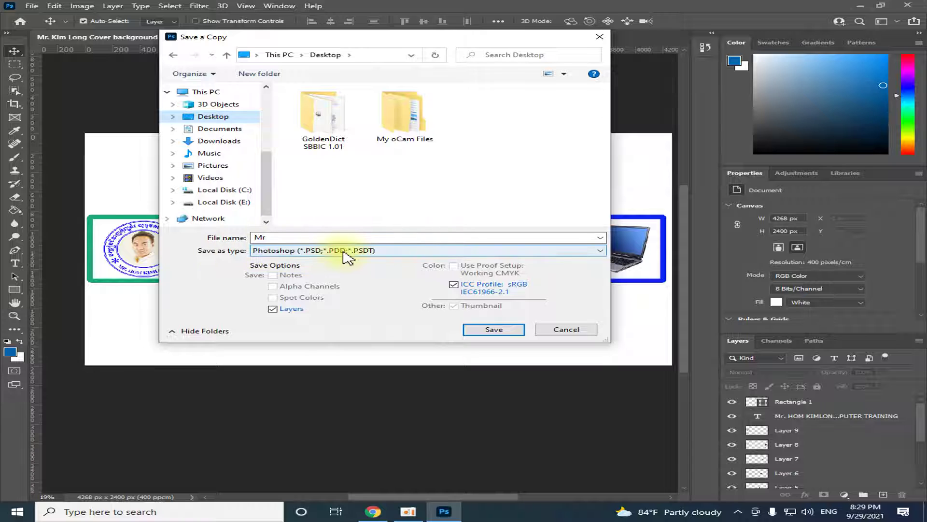
left_click(343, 251)
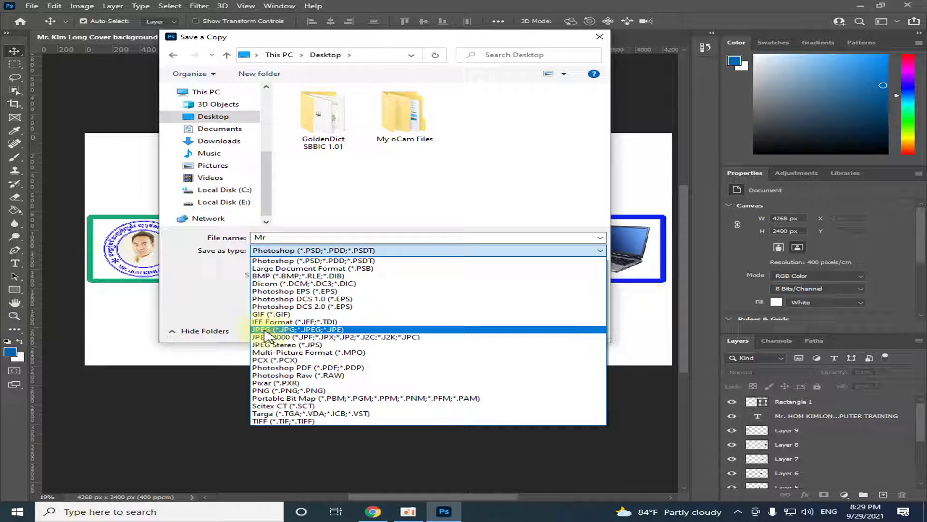
left_click(266, 330)
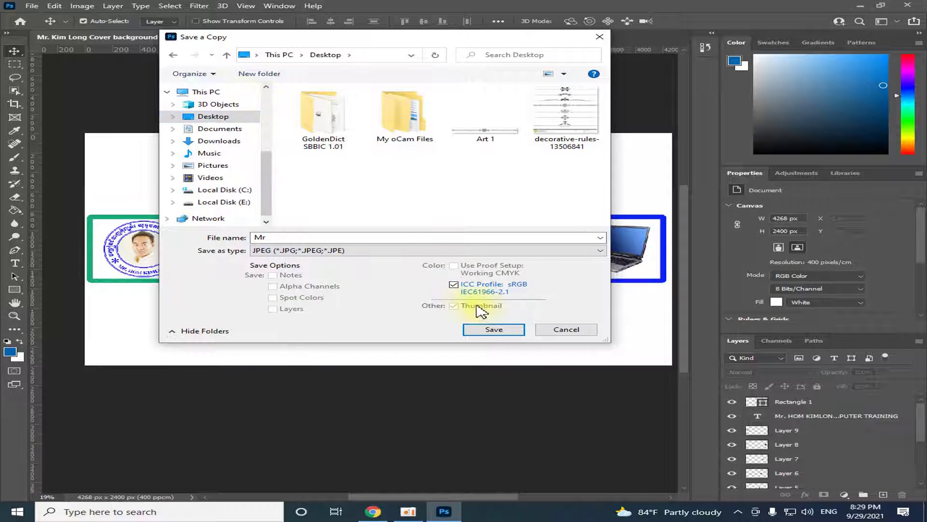
left_click(497, 330)
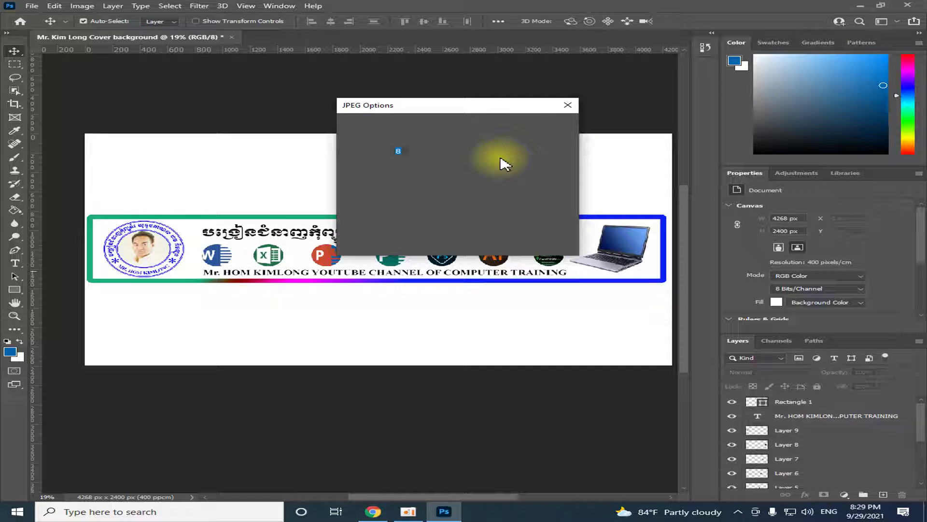
left_click(545, 126)
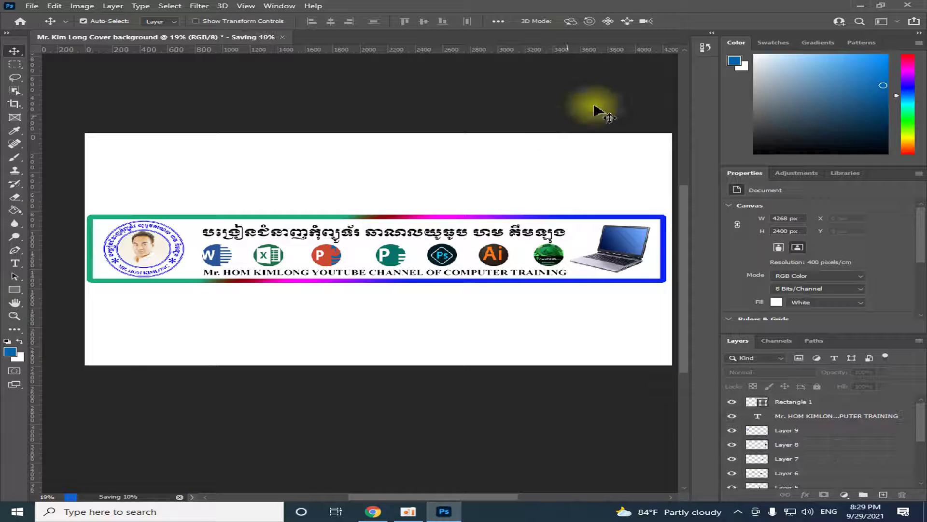
left_click(860, 6)
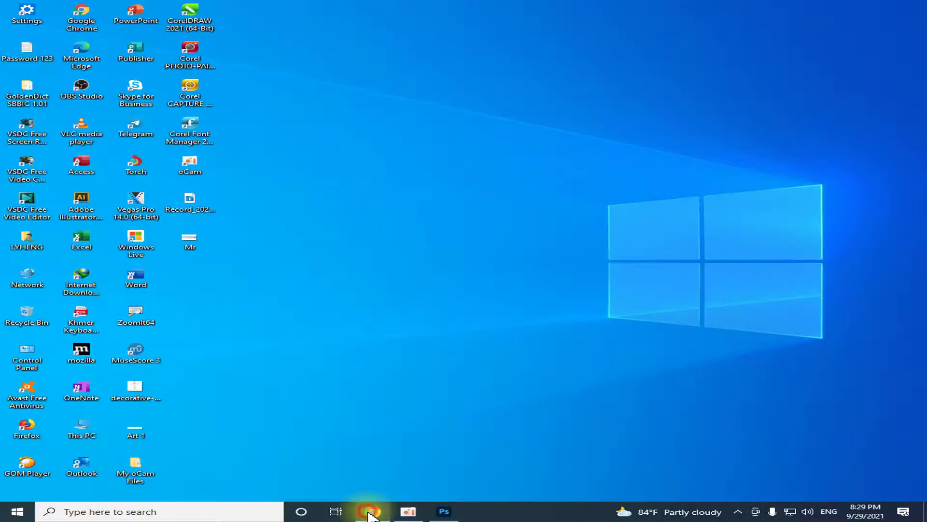
Step: Go from the channel page into YouTube Studio's Customization Branding tab
left_click(372, 511)
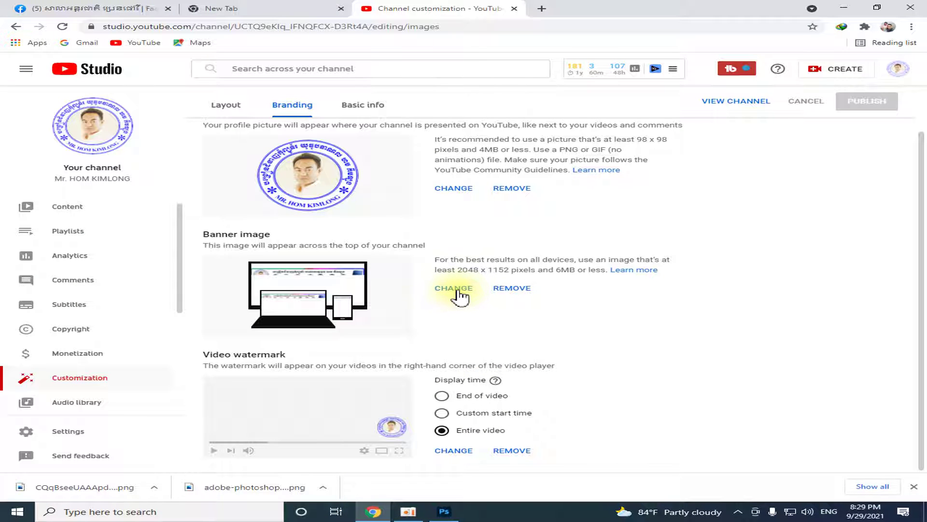
left_click(900, 70)
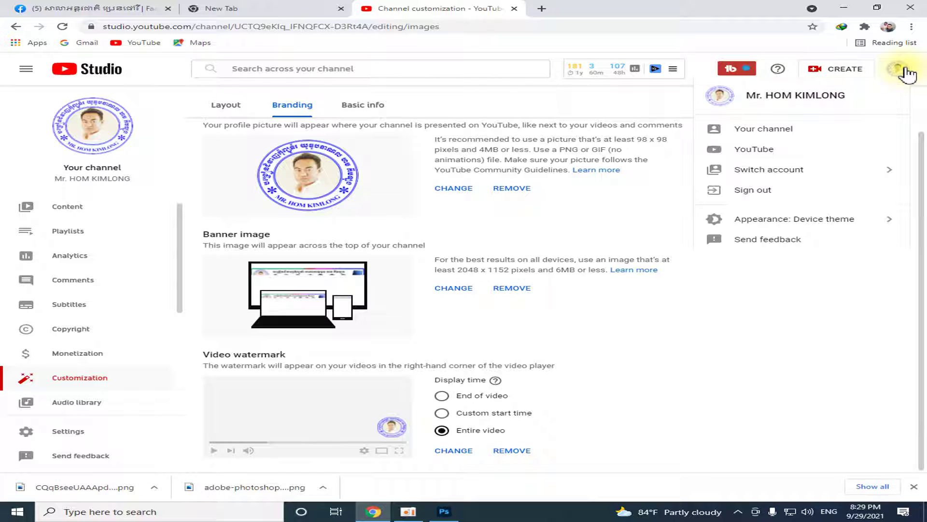
left_click(787, 129)
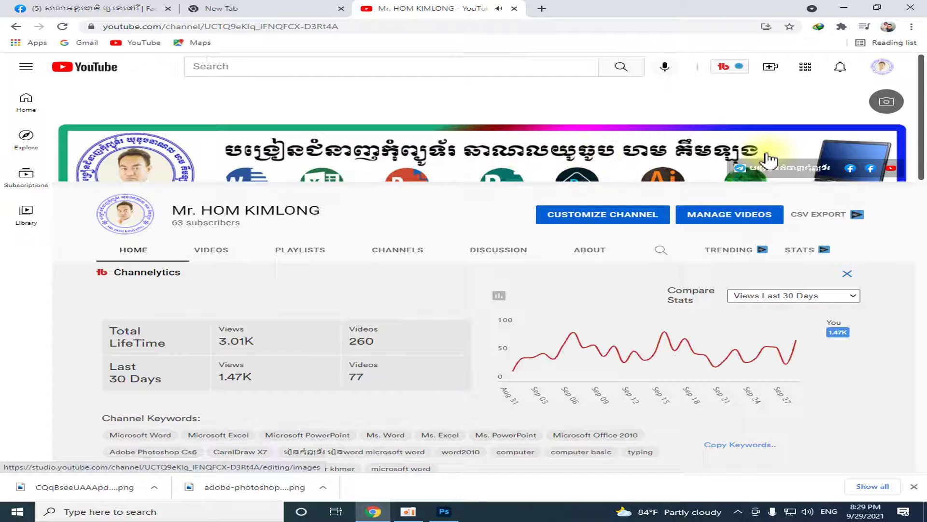
left_click(882, 68)
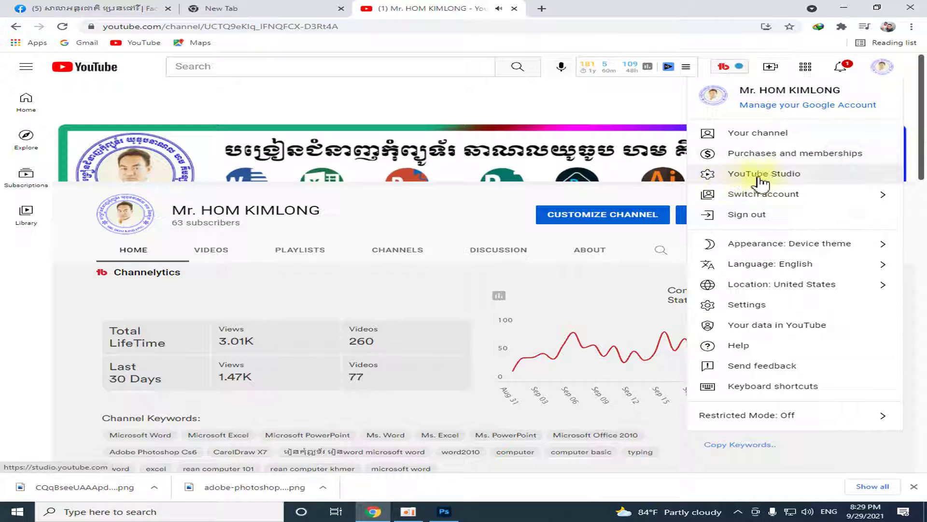
left_click(786, 175)
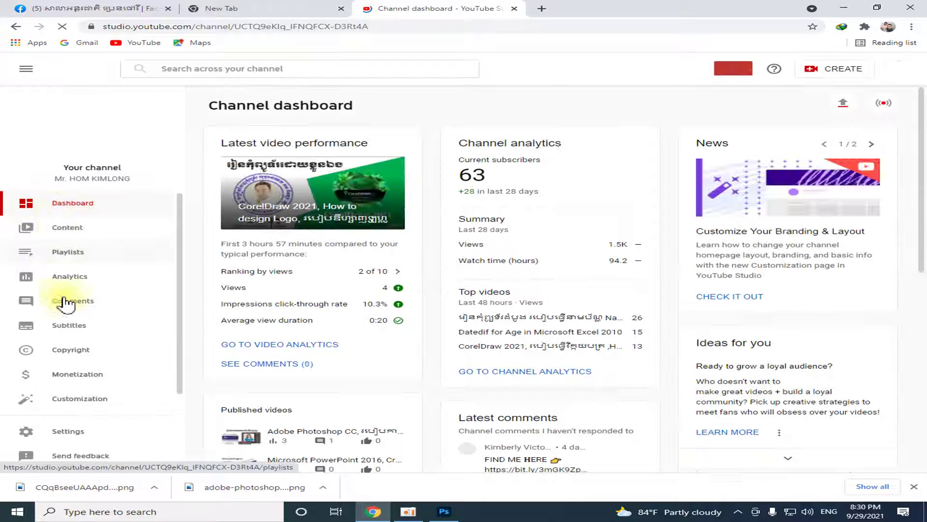
left_click(82, 401)
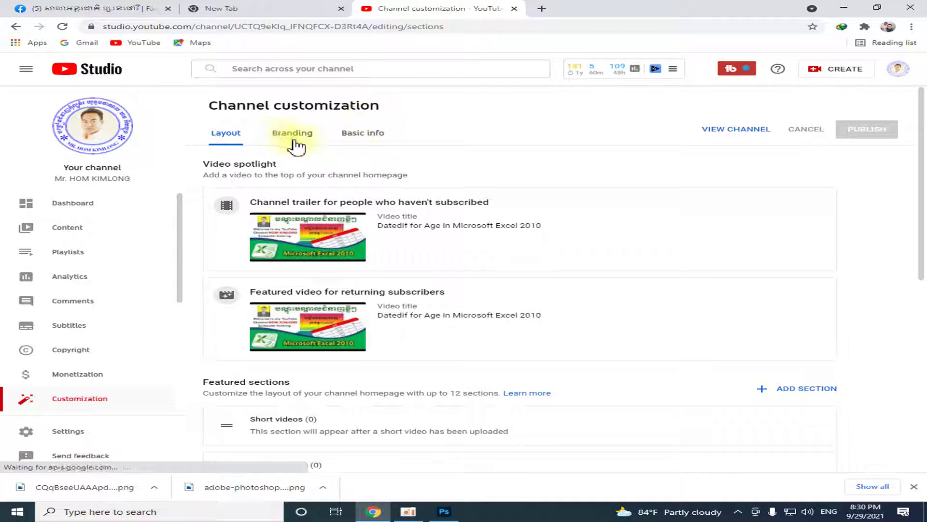
left_click(299, 137)
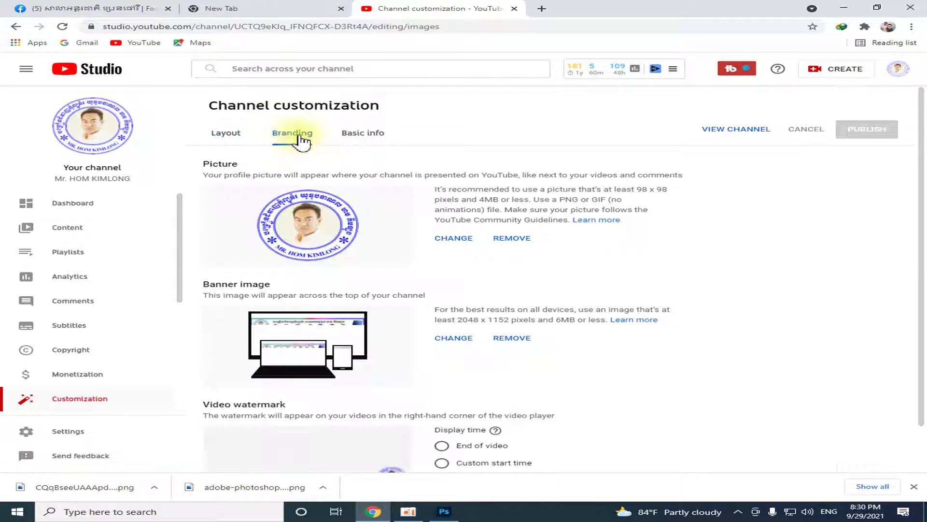
Step: Upload the Mr image as the new banner image and accept its crop
scroll(425, 232, "down", 1)
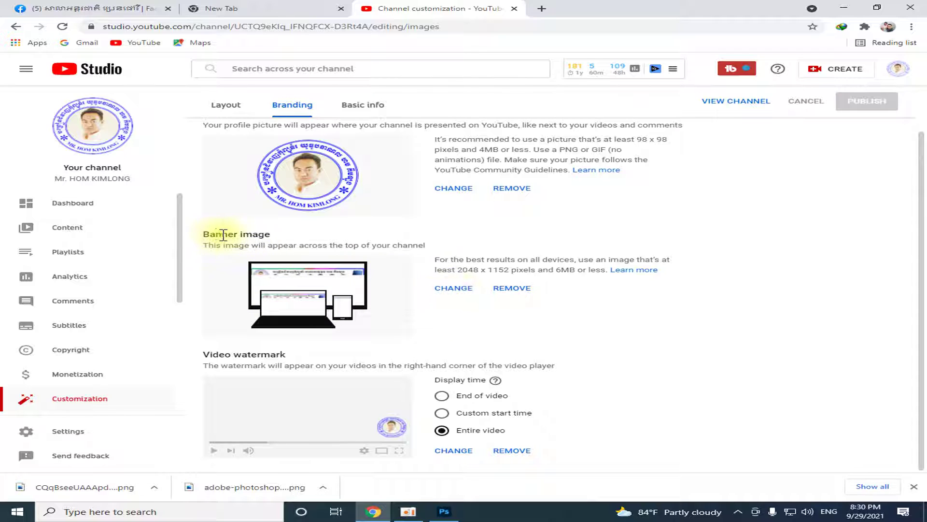
left_click(457, 291)
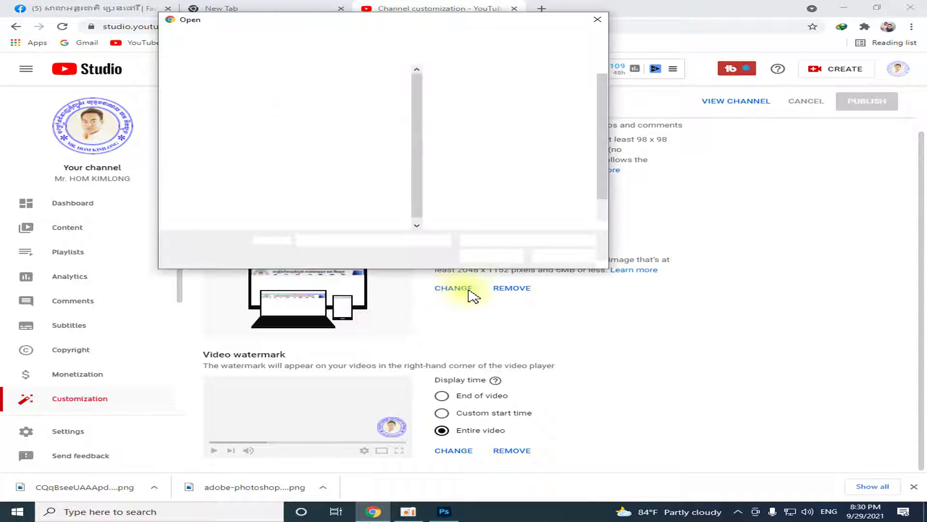
left_click_drag(602, 138, 603, 158)
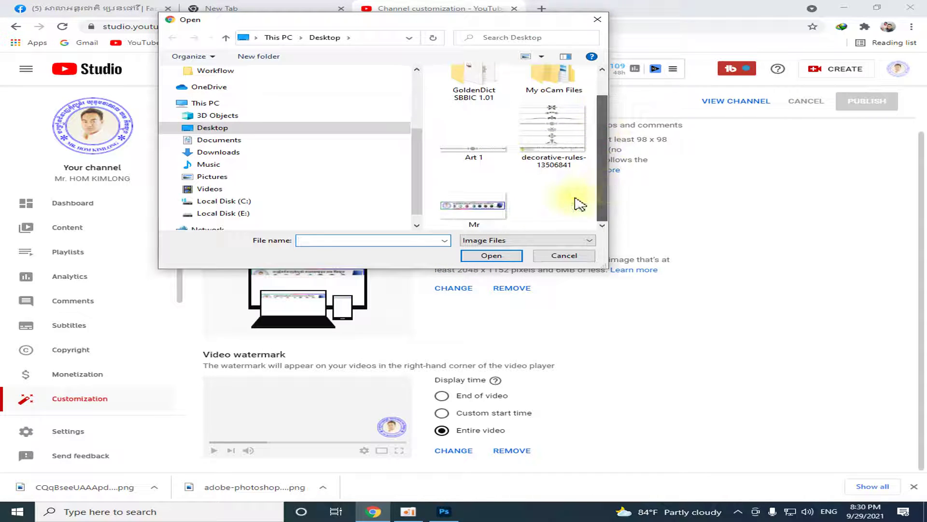
left_click(473, 200)
left_click(492, 256)
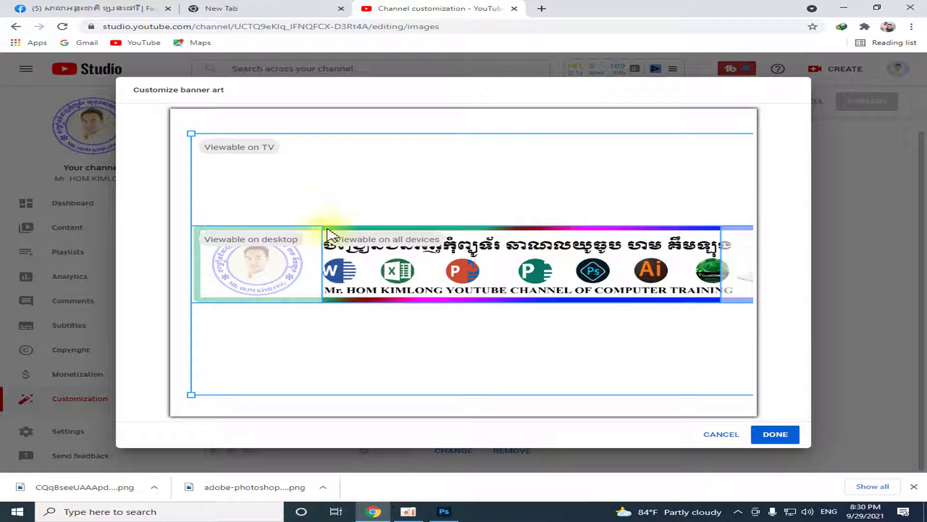
left_click(783, 434)
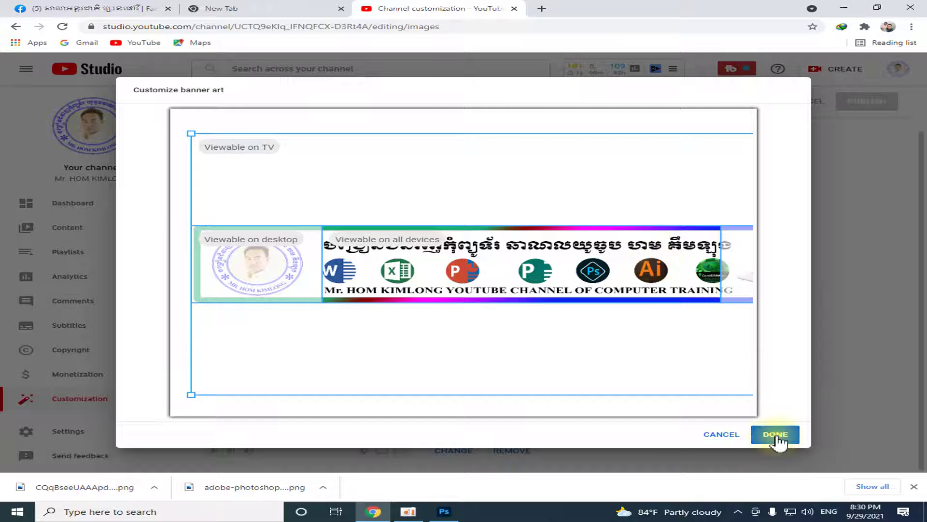
left_click(775, 434)
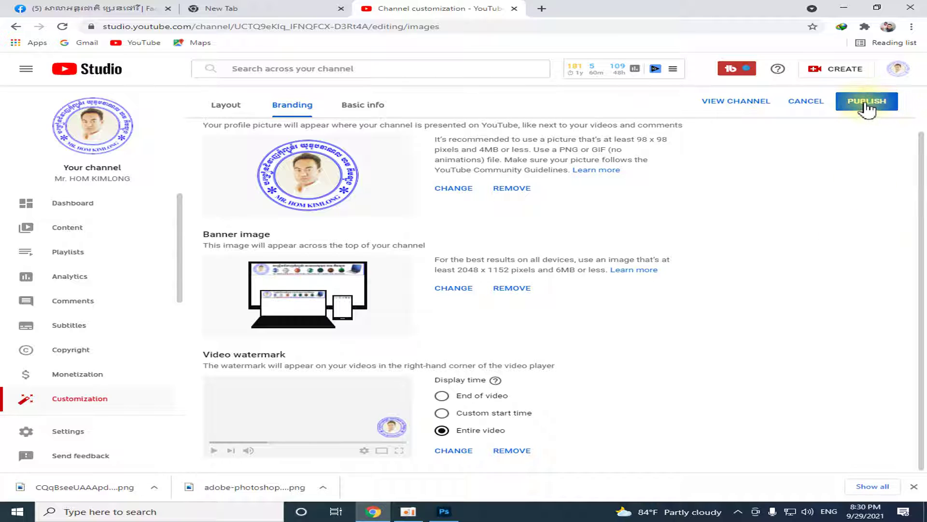
Step: Publish the new banner, reload, and view the public channel page showing it
left_click(867, 103)
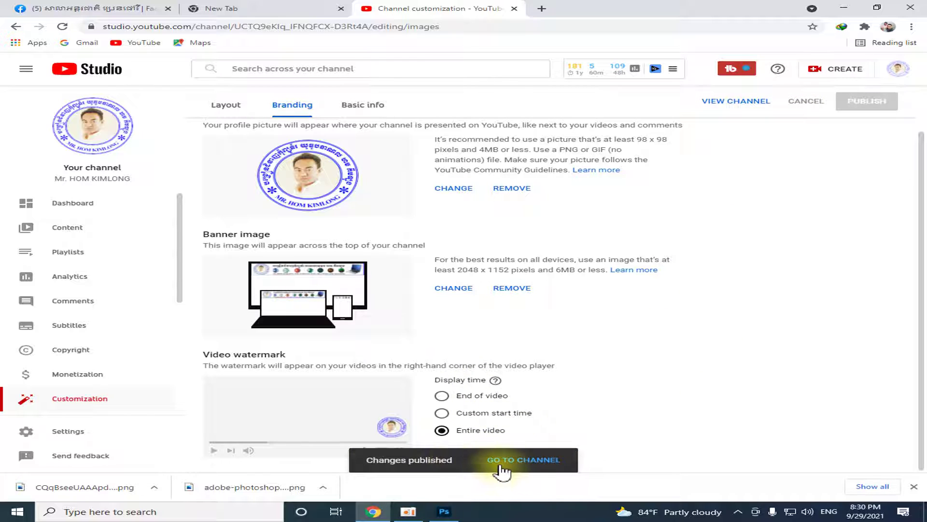
left_click(62, 27)
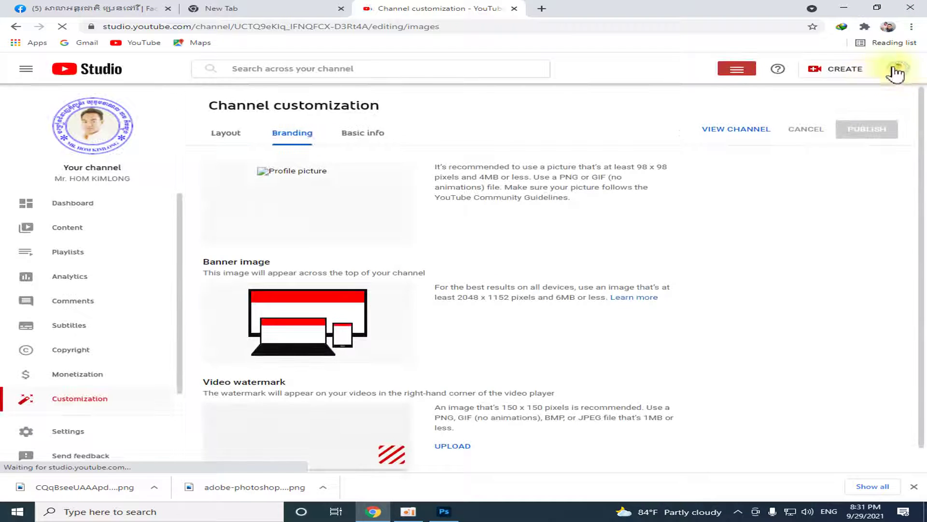
left_click(899, 73)
left_click(776, 129)
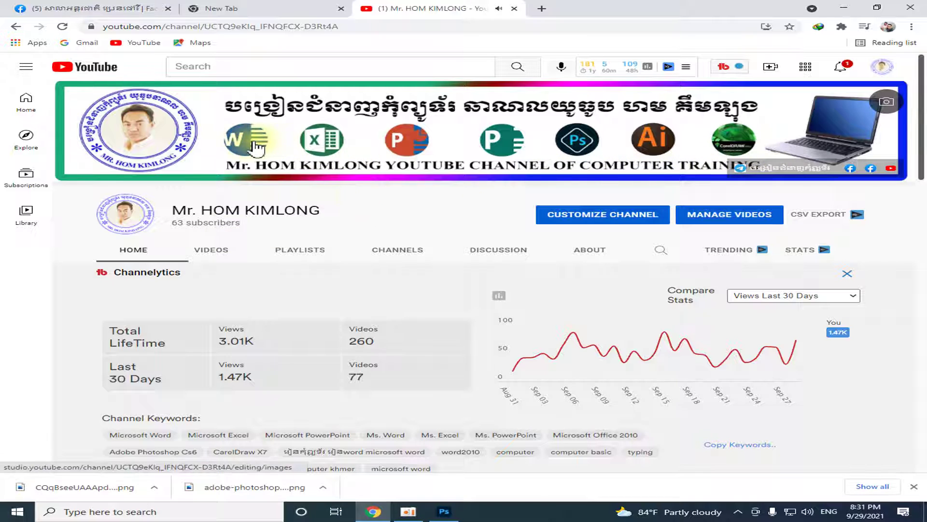
mouse_move(479, 131)
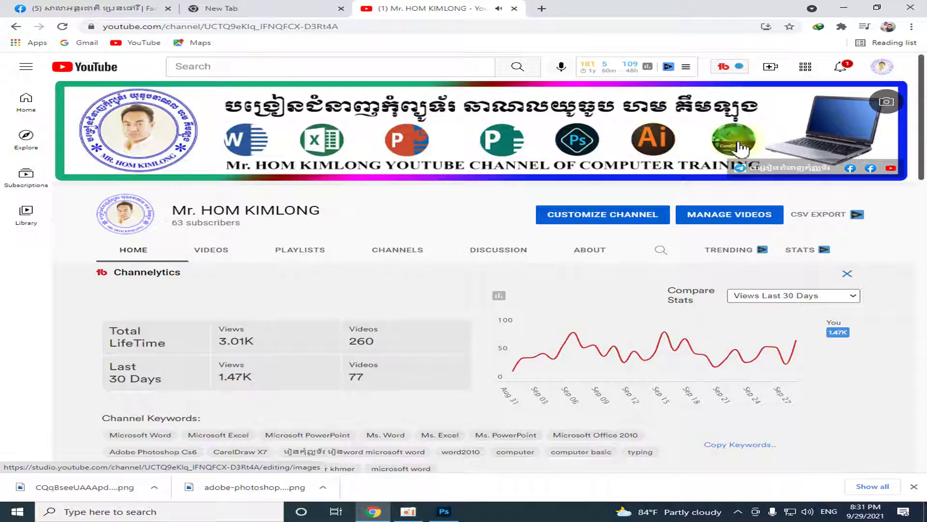
Step: Switch to another signed-in channel account from the Accounts list and open its channel
scroll(519, 256, "down", 4)
scroll(522, 271, "up", 4)
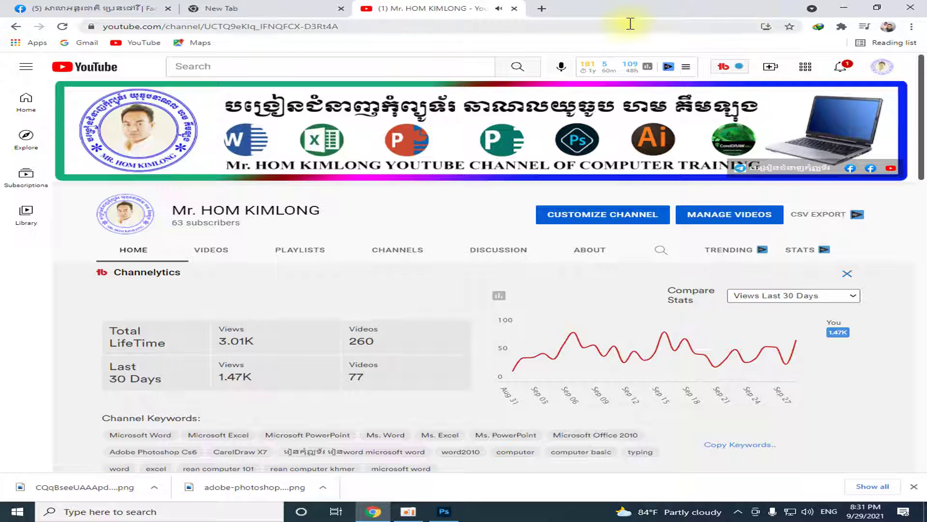
left_click(885, 70)
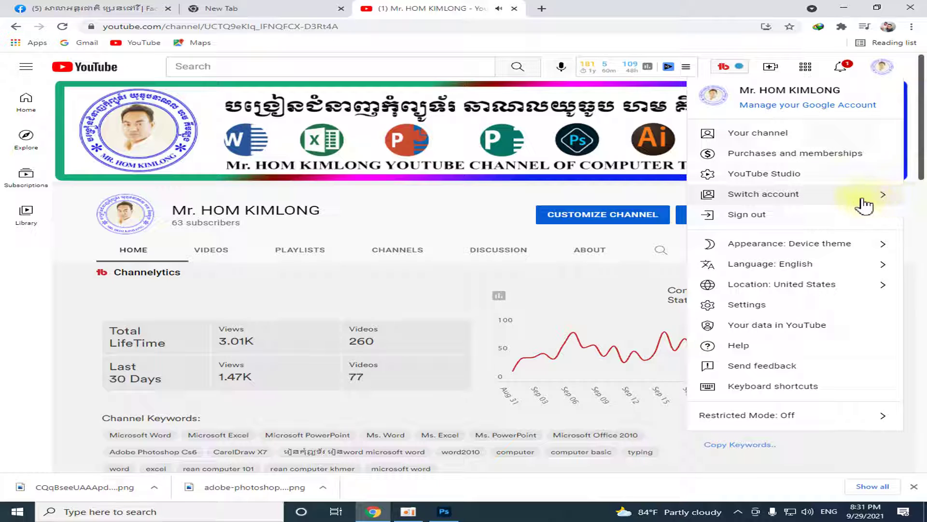
left_click(886, 199)
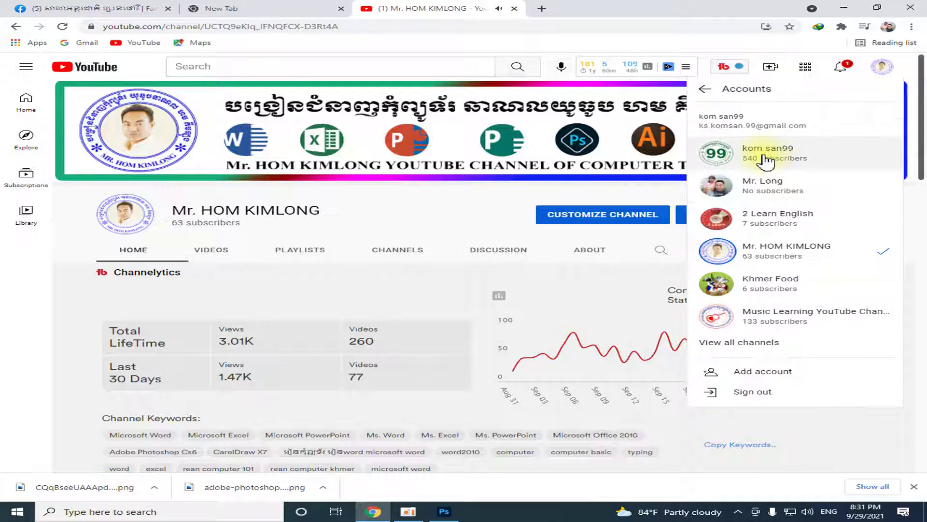
left_click(767, 162)
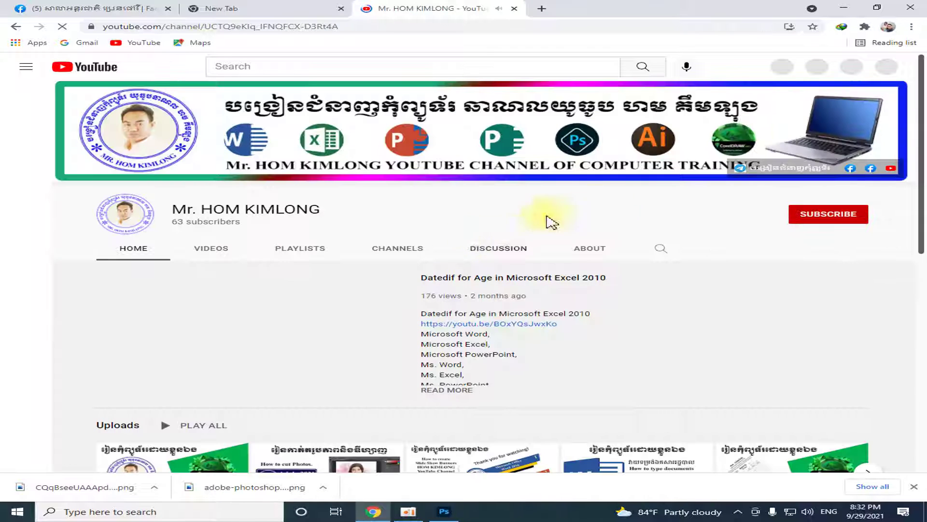
left_click(883, 66)
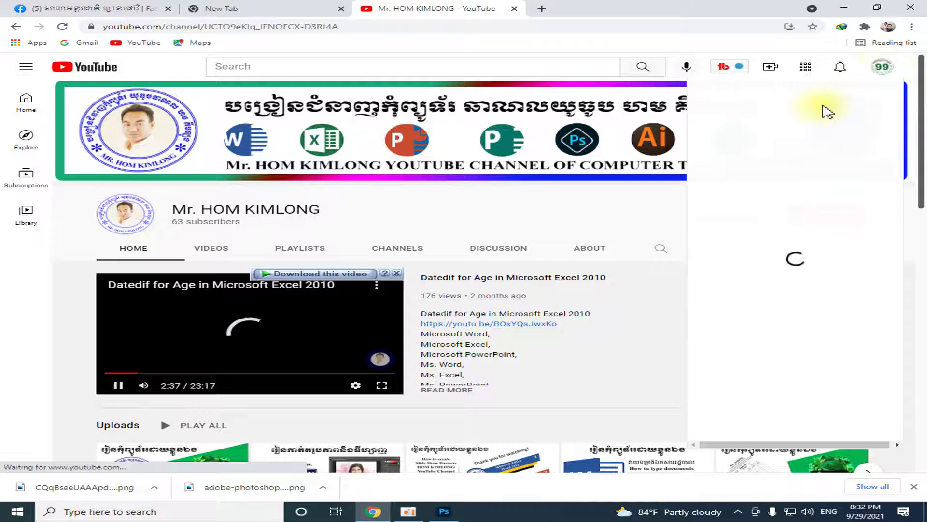
left_click(739, 131)
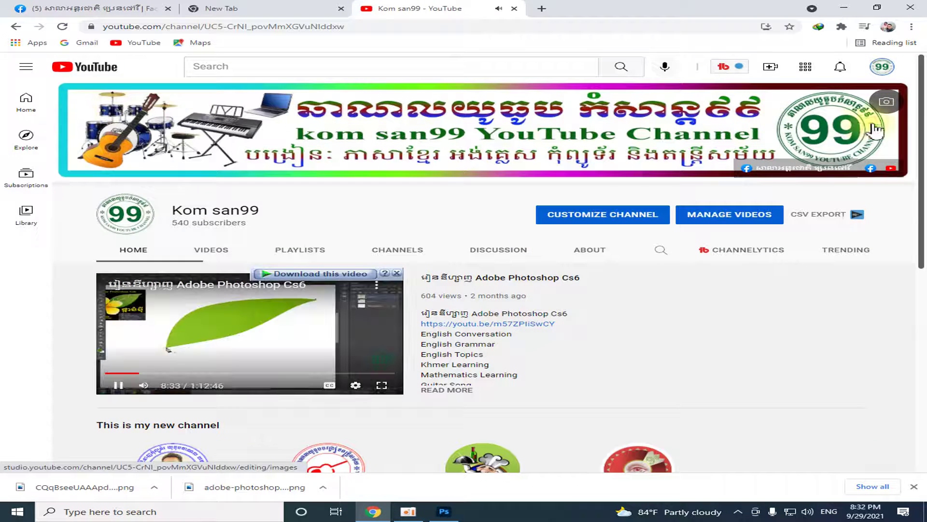
Step: Scroll the switched channel's home page to review its banner and four featured channels
scroll(449, 331, "down", 3)
scroll(449, 331, "down", 4)
scroll(203, 340, "up", 3)
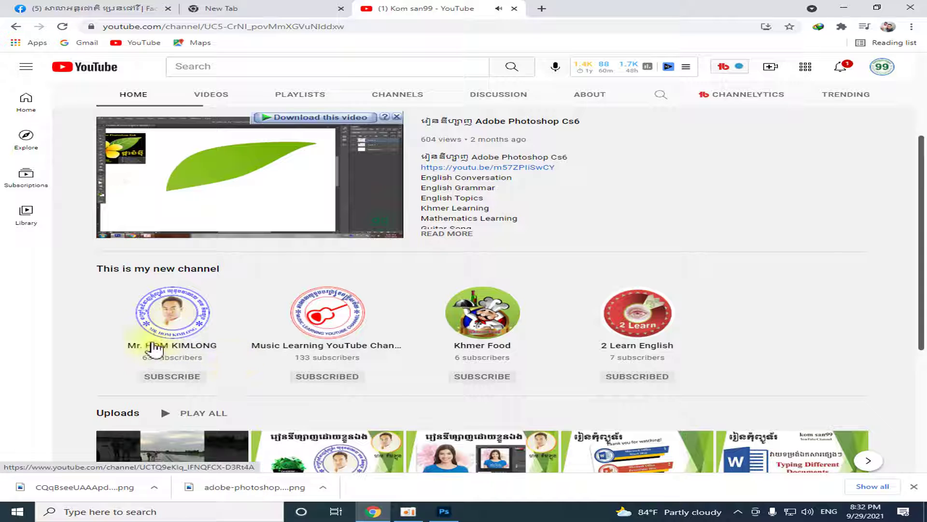
scroll(472, 263, "up", 3)
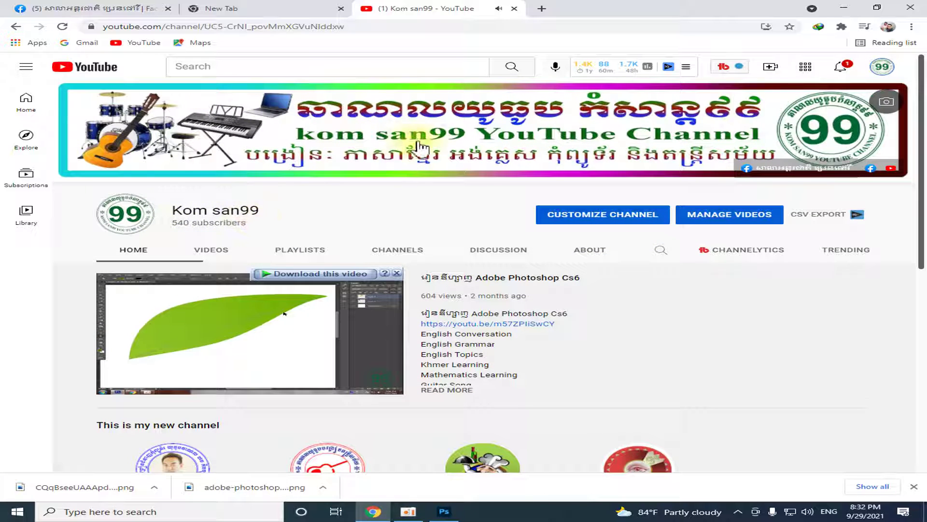
scroll(393, 232, "down", 4)
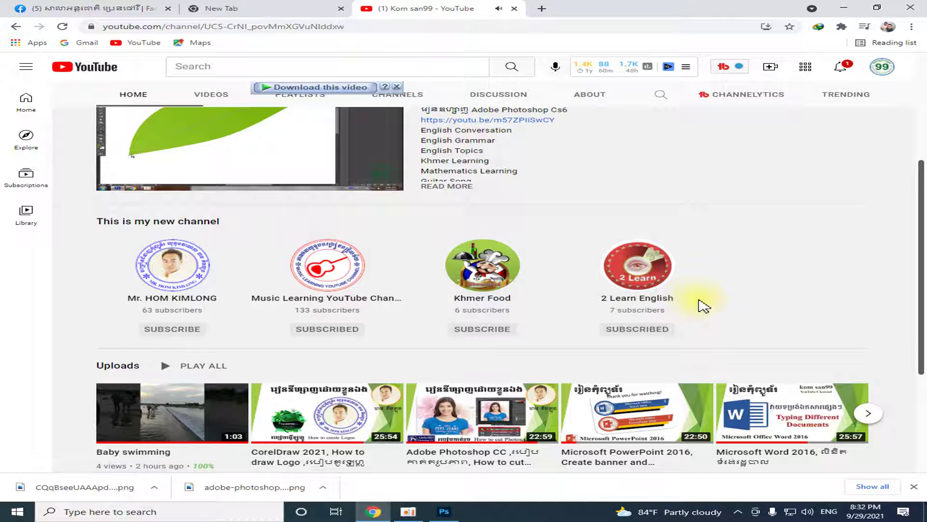
scroll(699, 304, "up", 5)
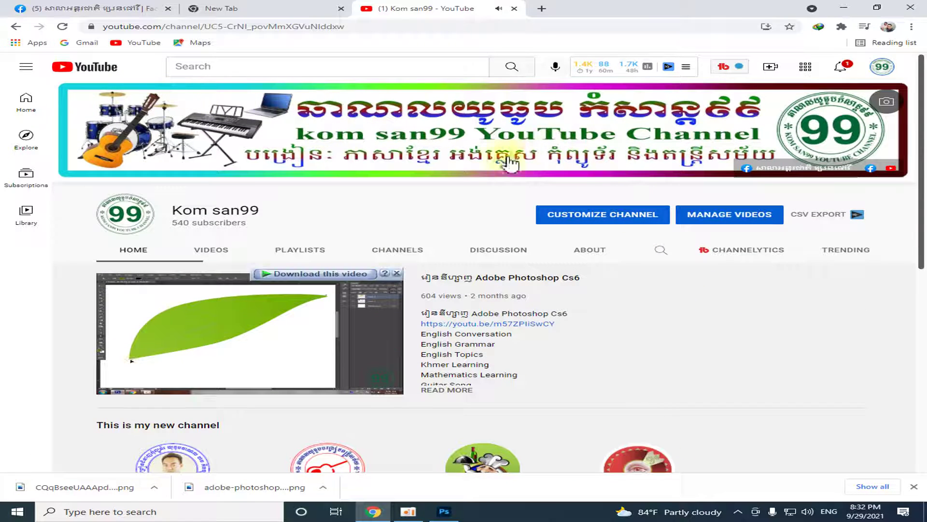